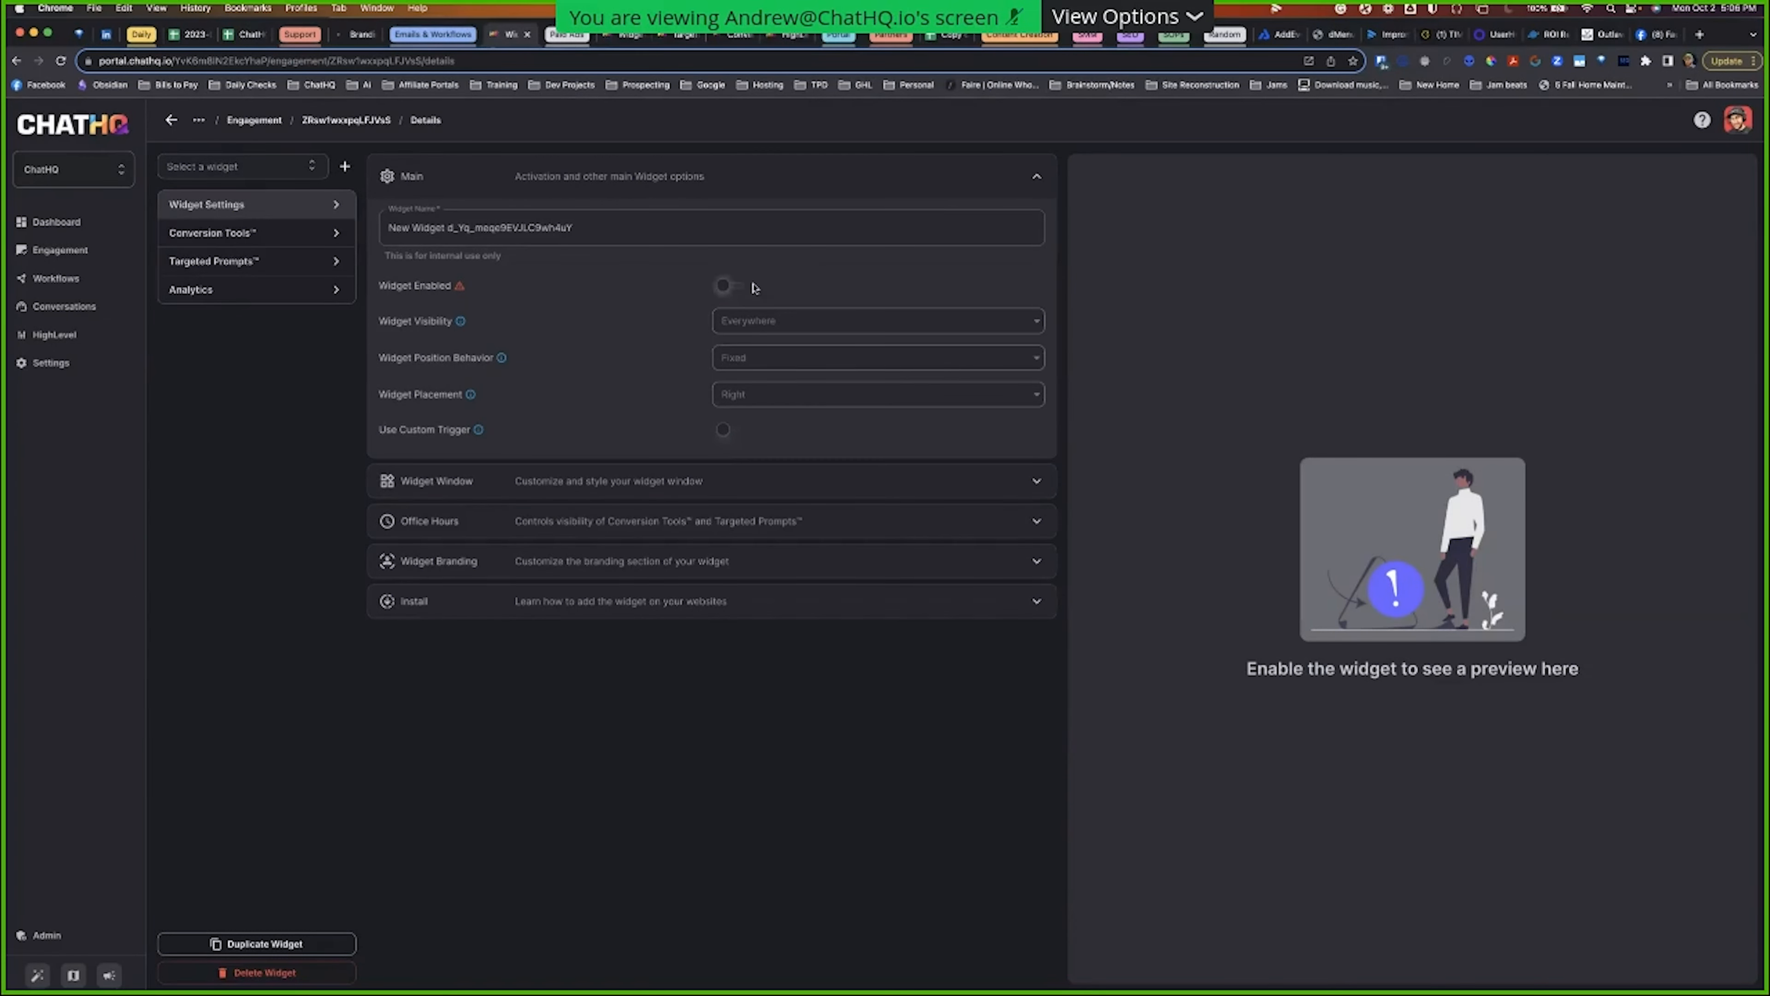
Step: Enable the new widget in its main settings and save the change
left_click(729, 286)
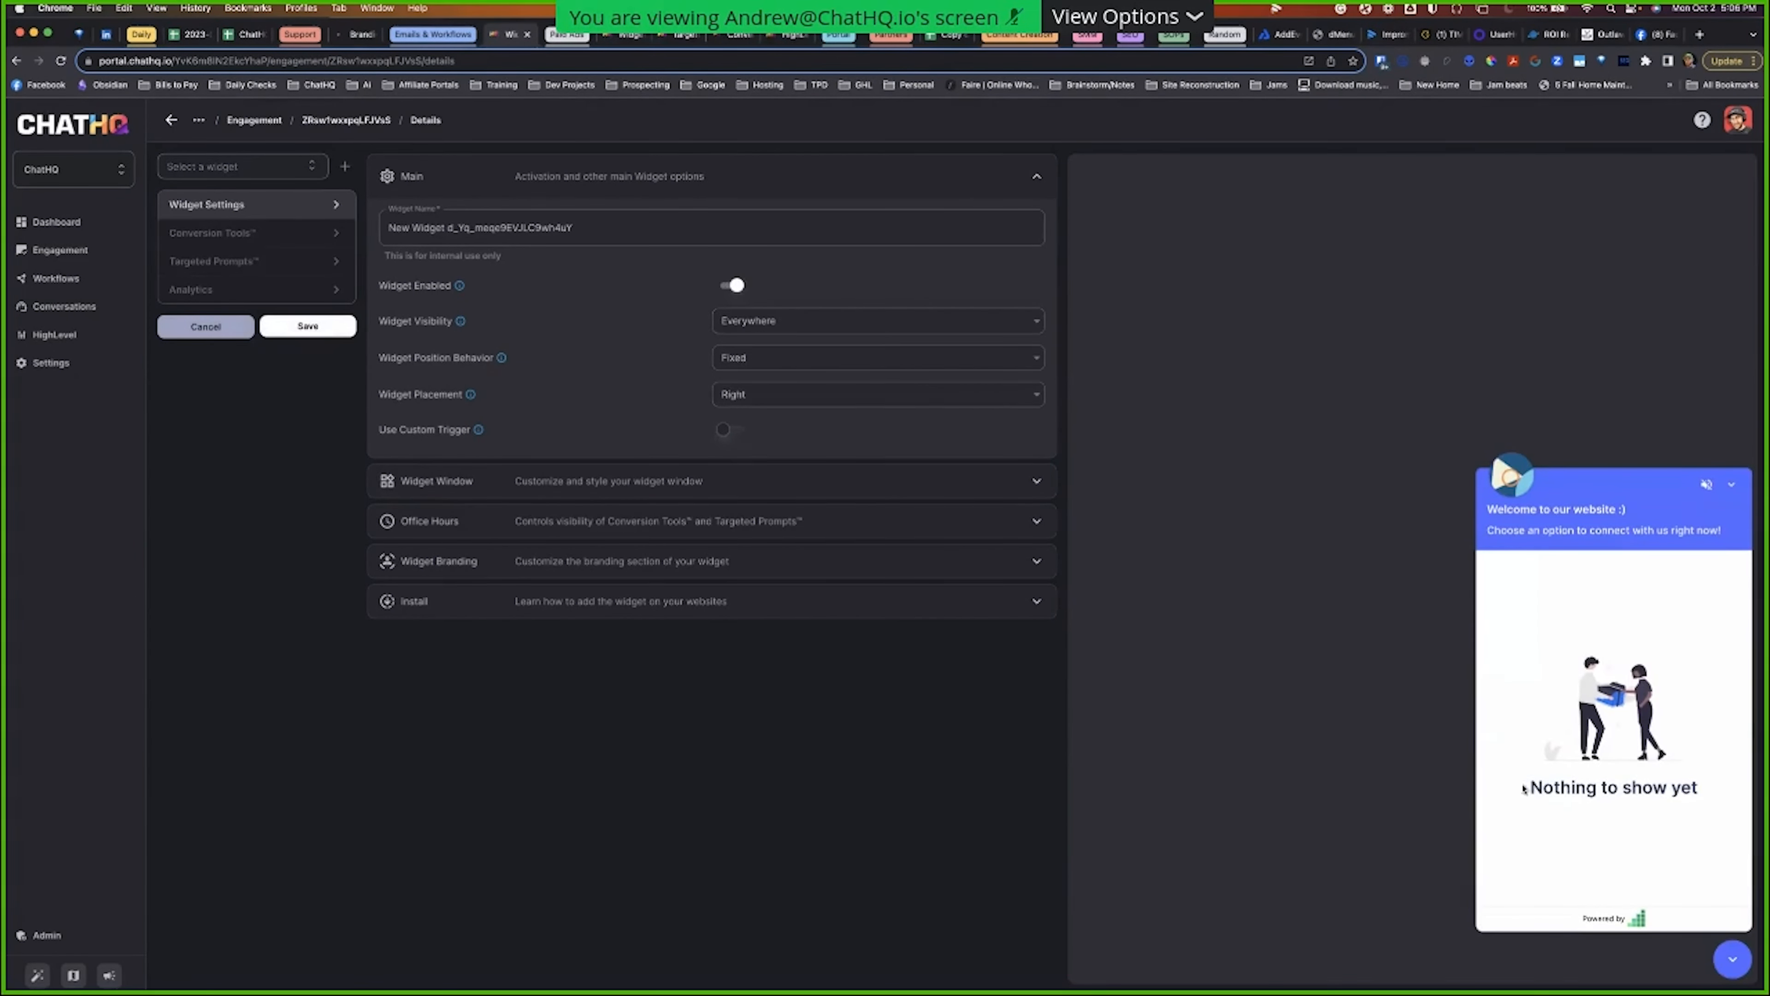
left_click(307, 325)
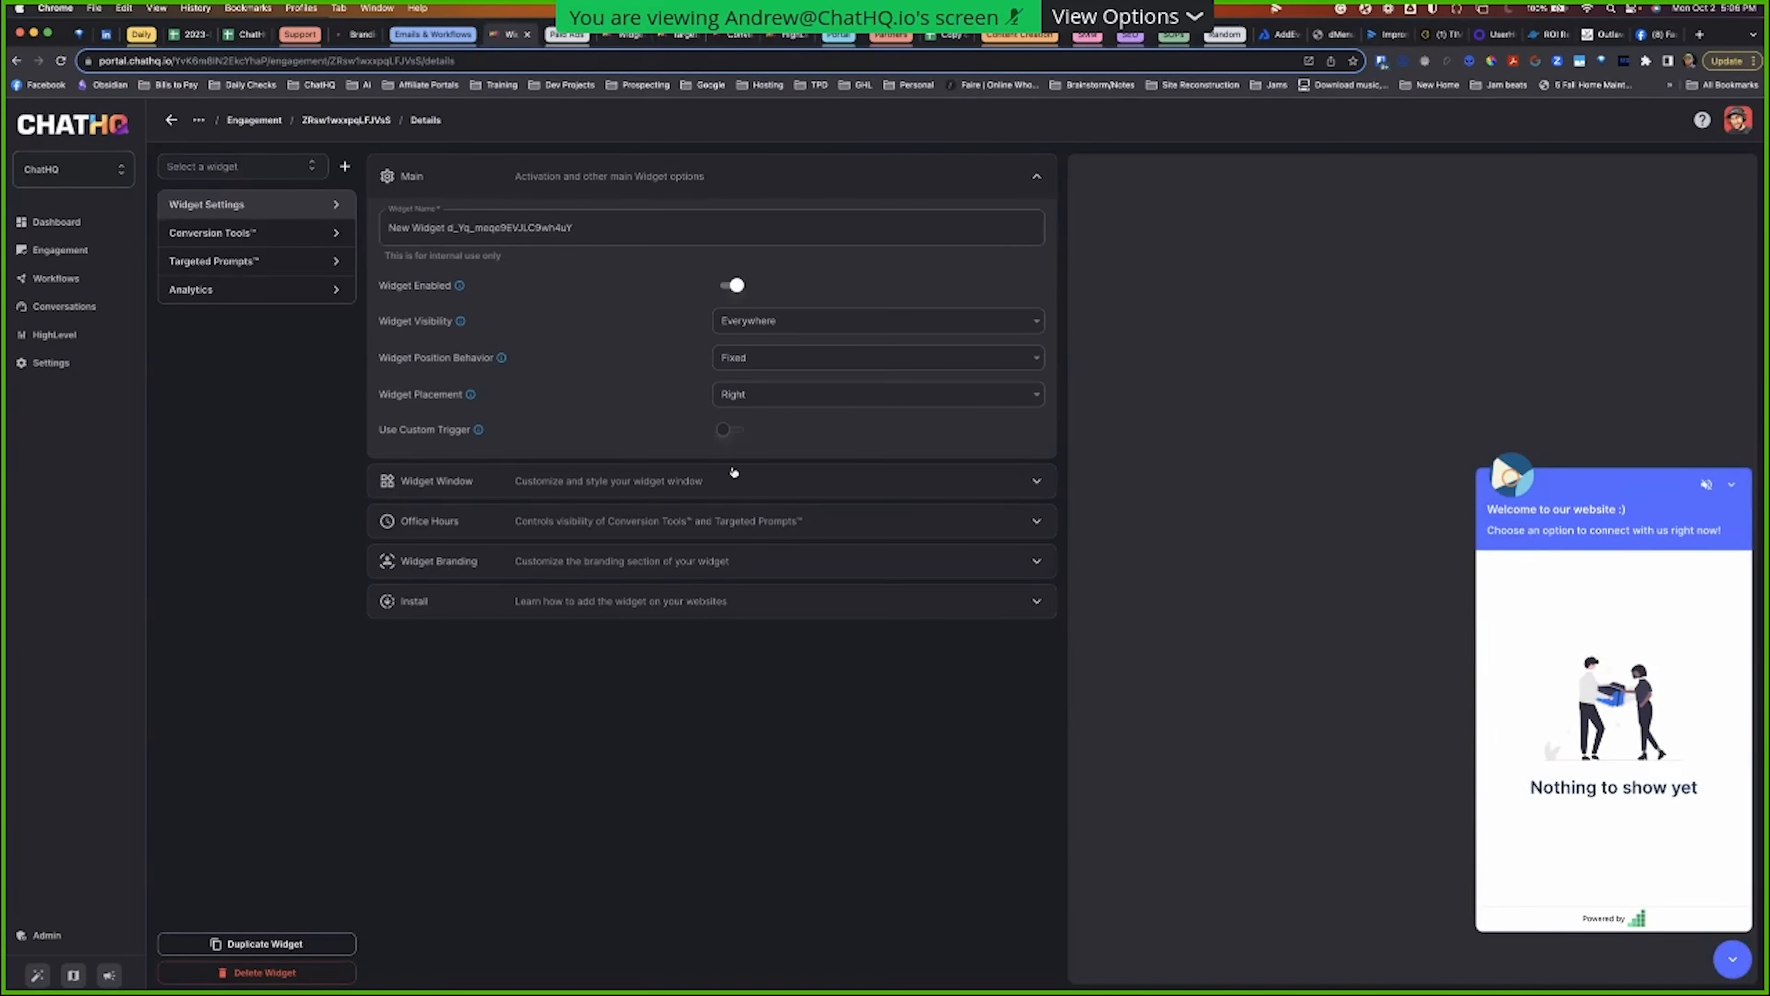
Step: Set the widget window's primary color to the teal #18A1AC
left_click(620, 484)
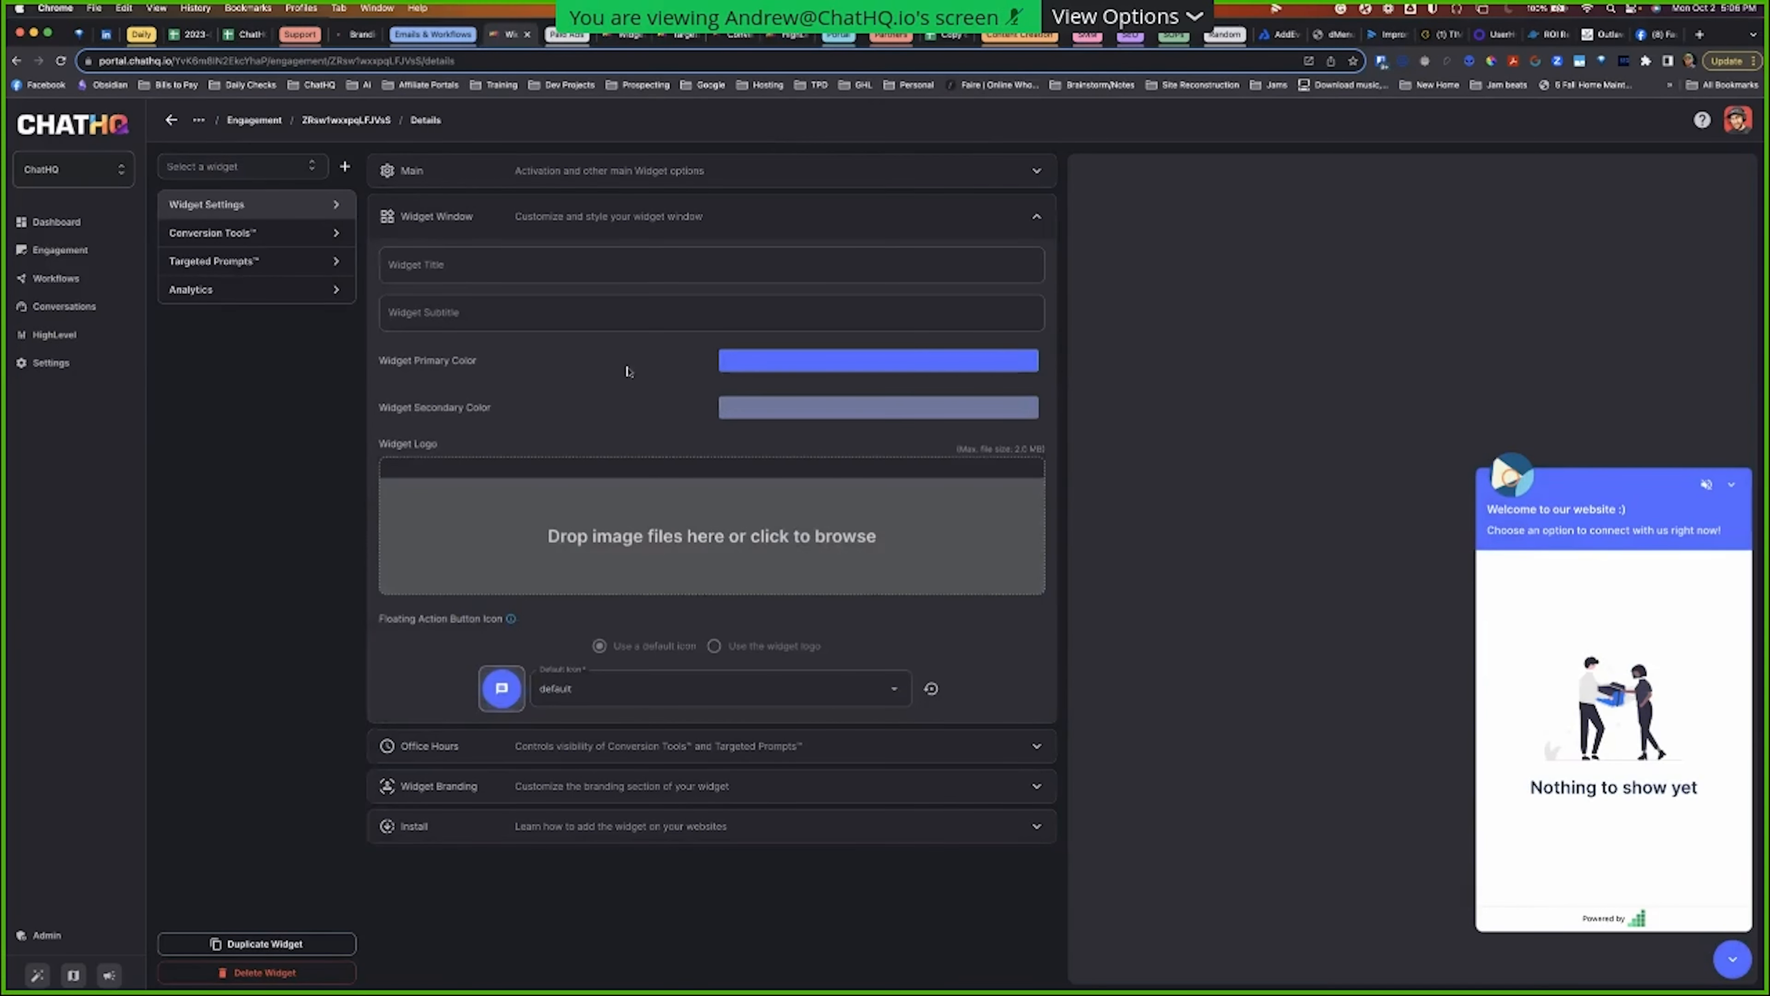
left_click(880, 360)
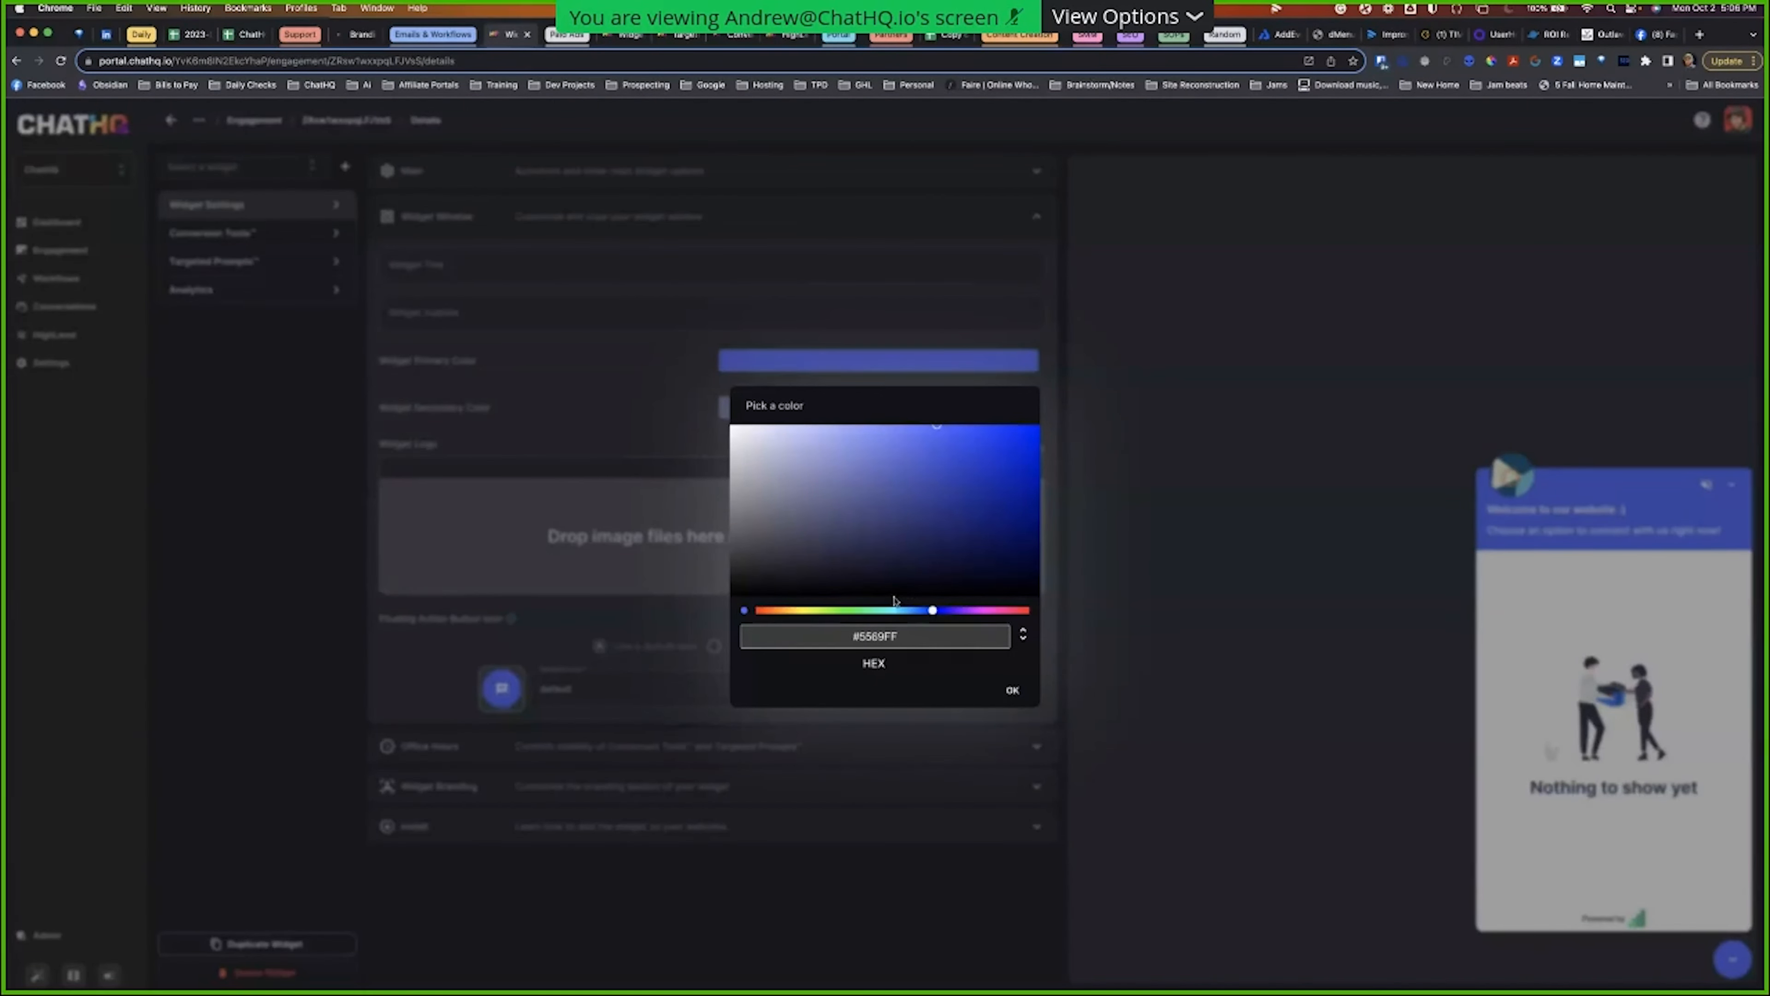
left_click(896, 610)
left_click(996, 480)
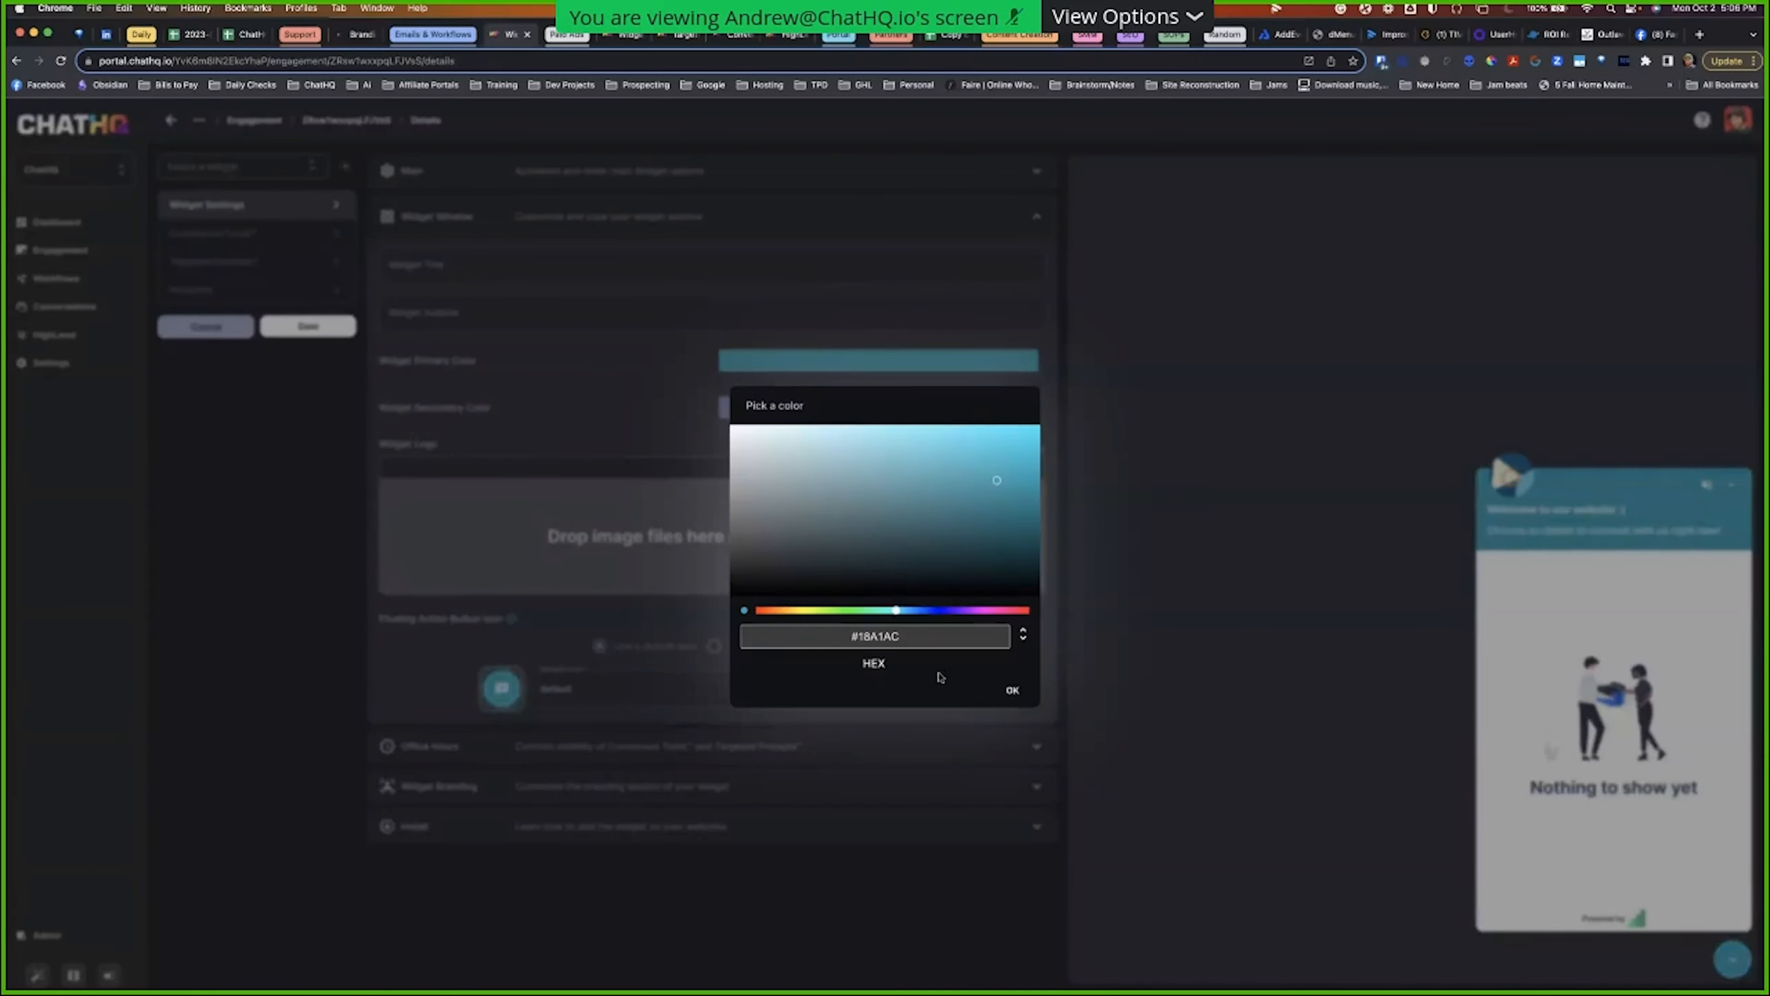
left_click(1011, 690)
Step: Set the widget window's secondary color to white, #FFFFFF
left_click(854, 410)
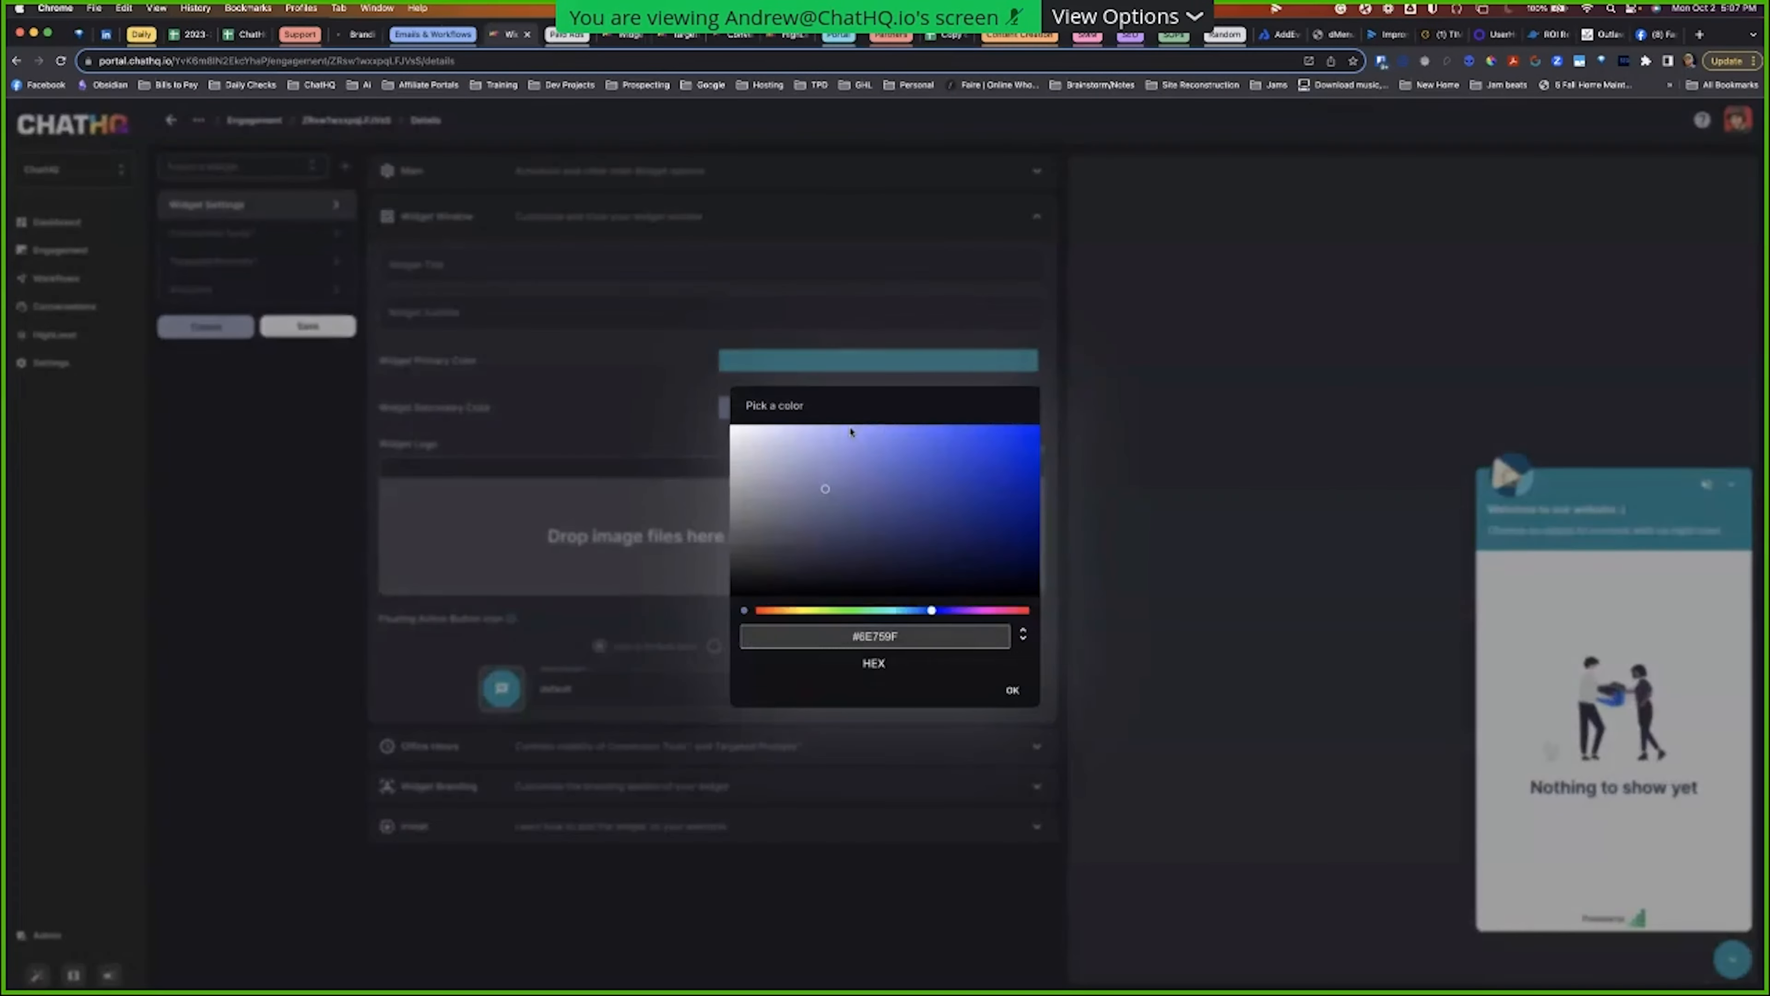
mouse_move(842, 427)
left_mouse_down()
mouse_move(806, 467)
mouse_move(724, 423)
left_mouse_up()
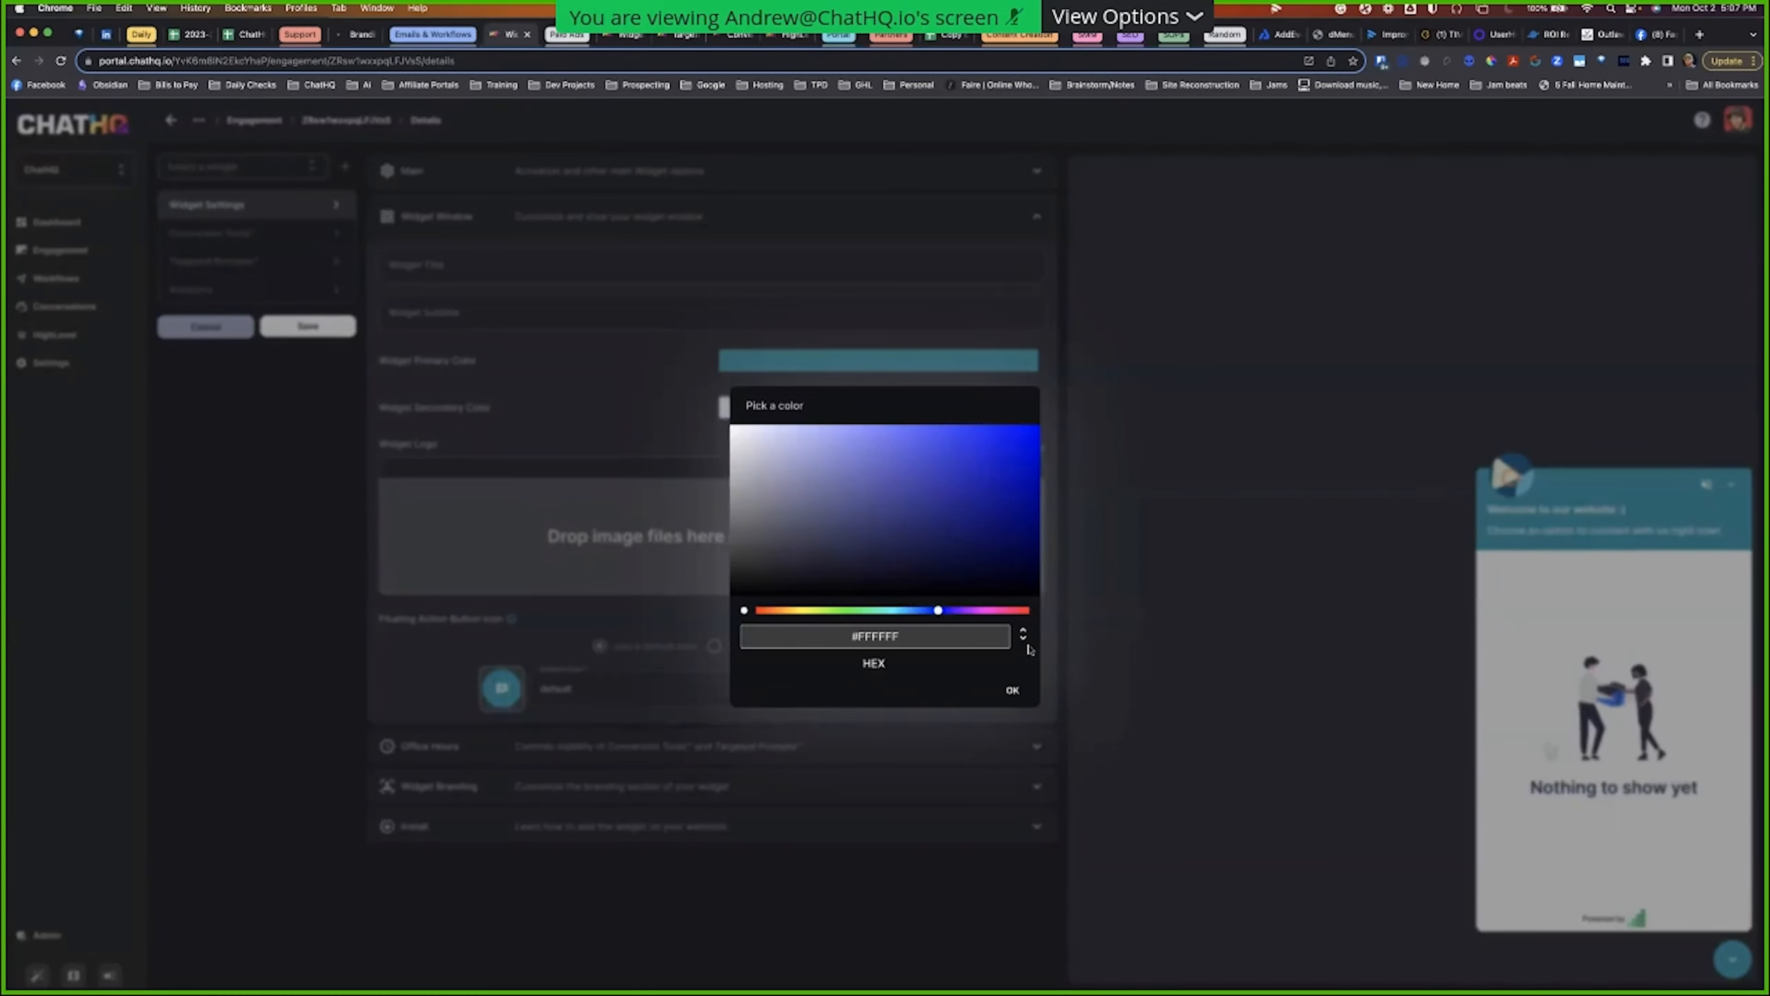
left_click(1012, 690)
Step: Upload the rounded-triangle gradient image as the widget logo, accept its default crop and save the widget settings
left_click(726, 565)
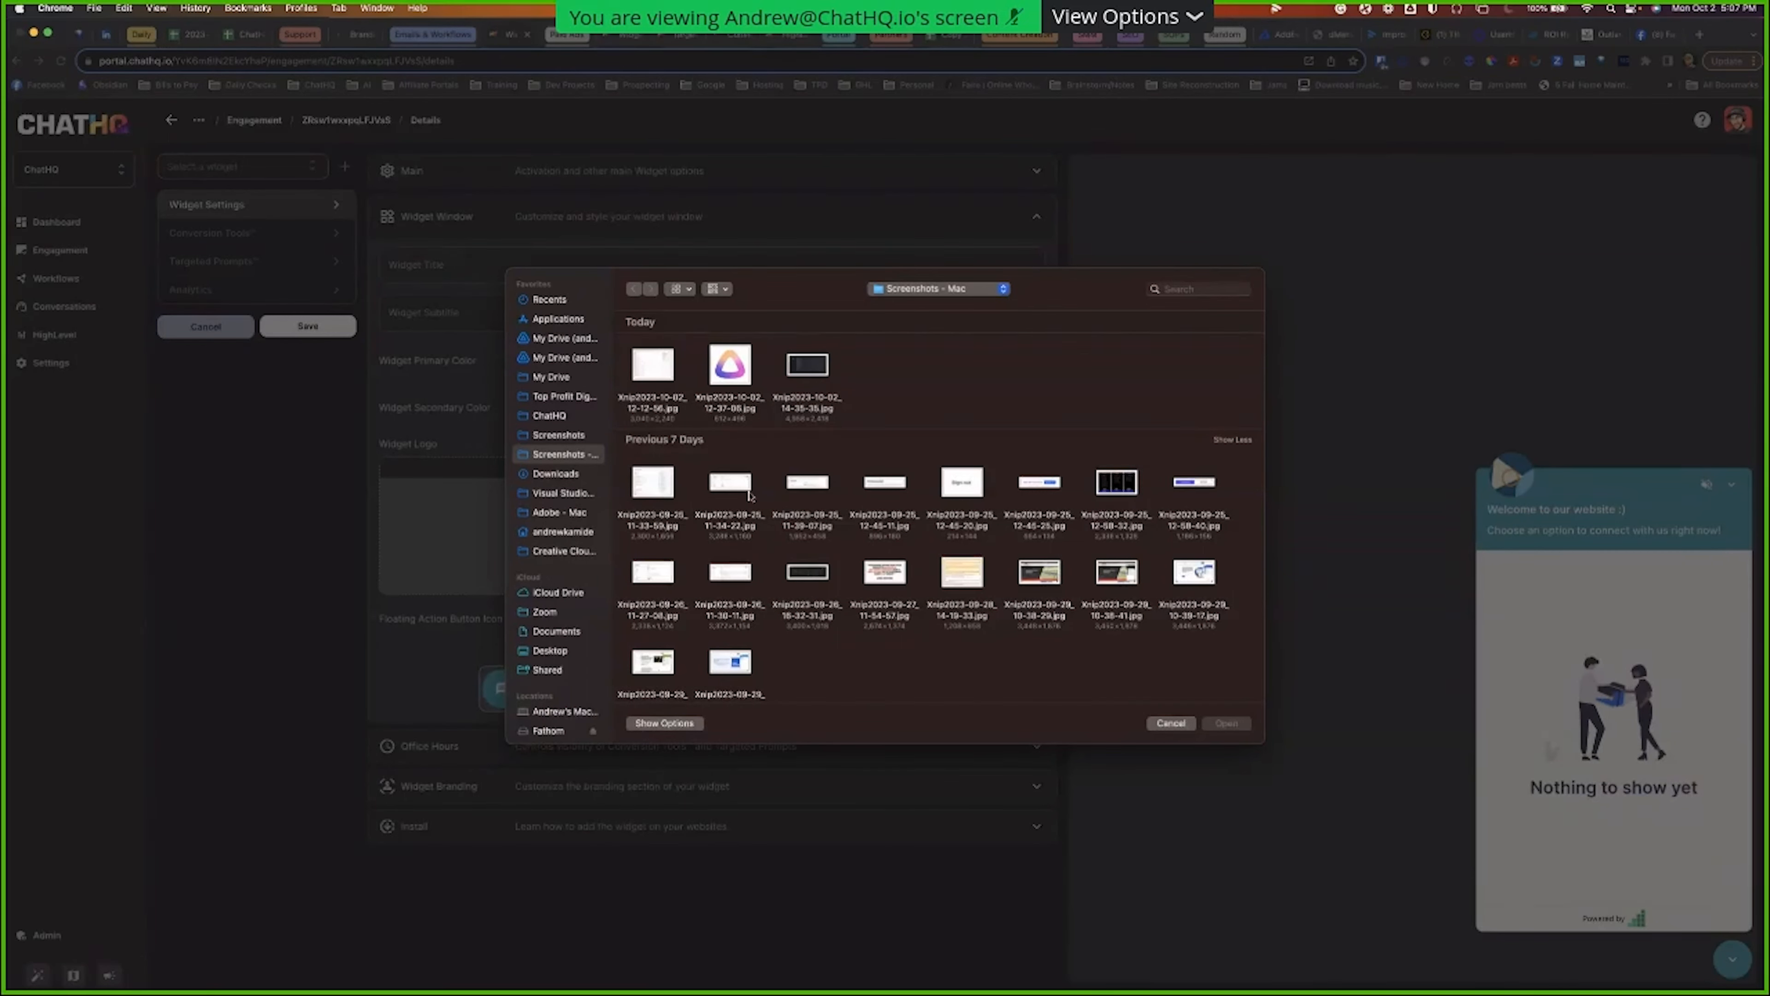
left_click(741, 364)
left_click(1226, 723)
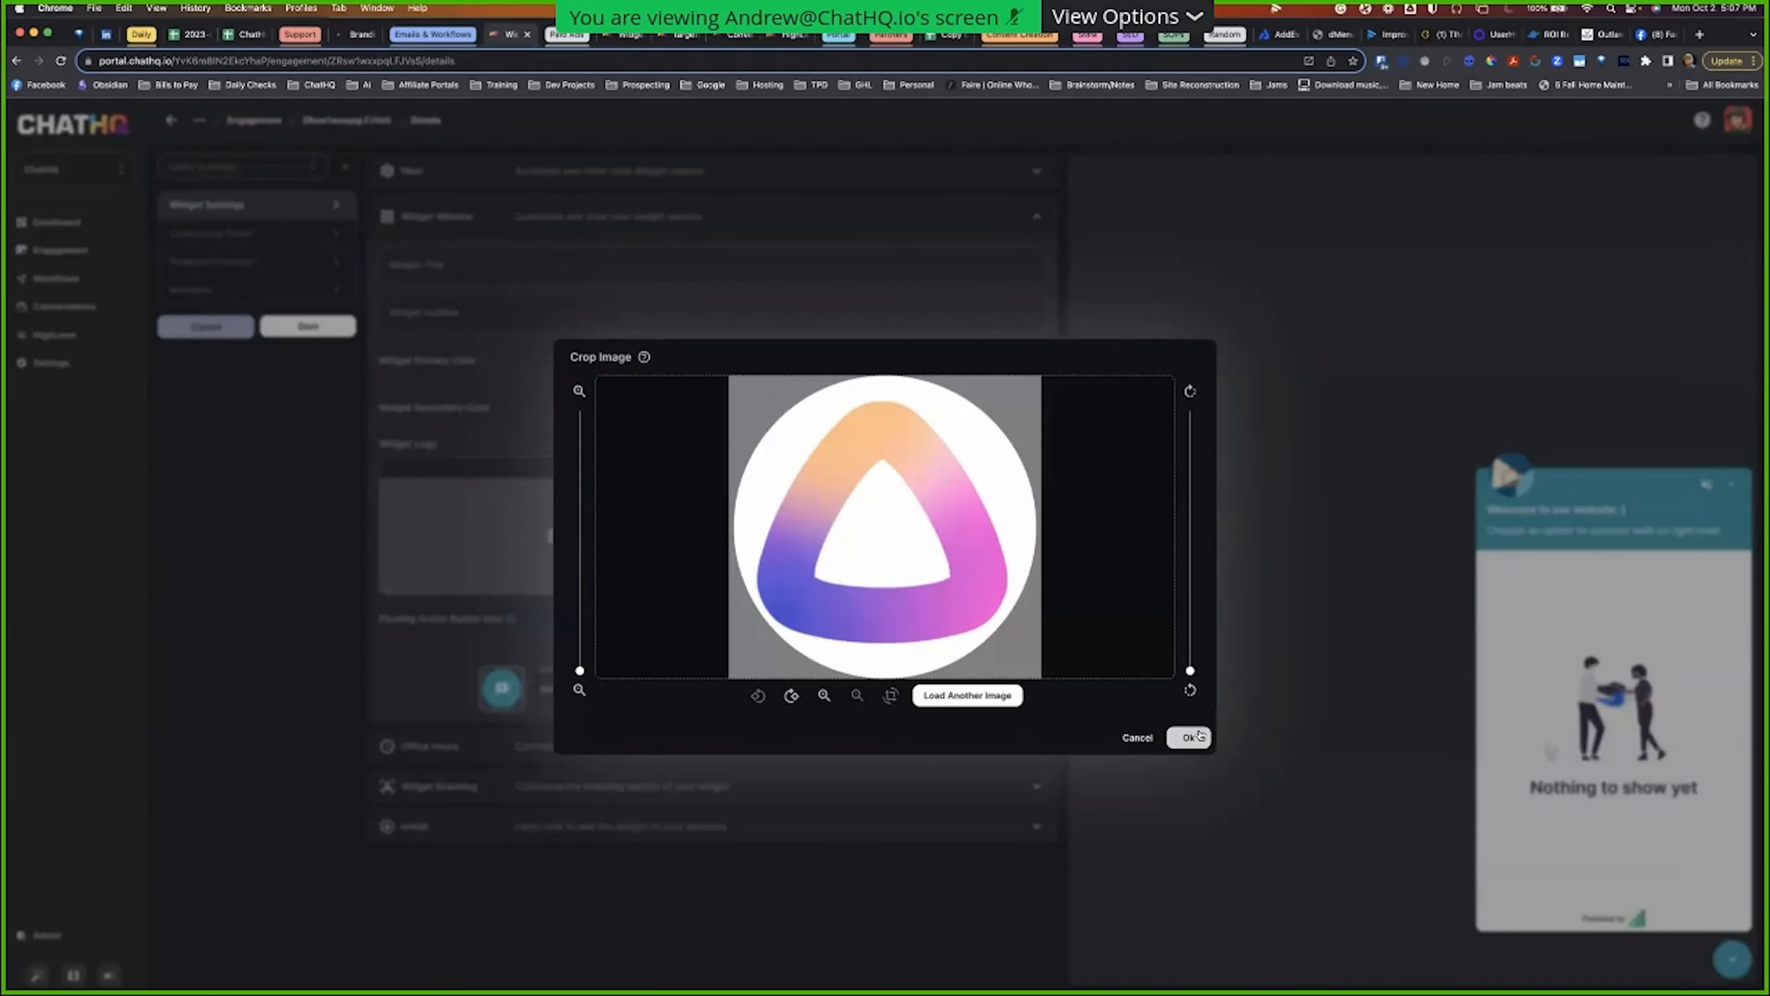
left_click(1188, 738)
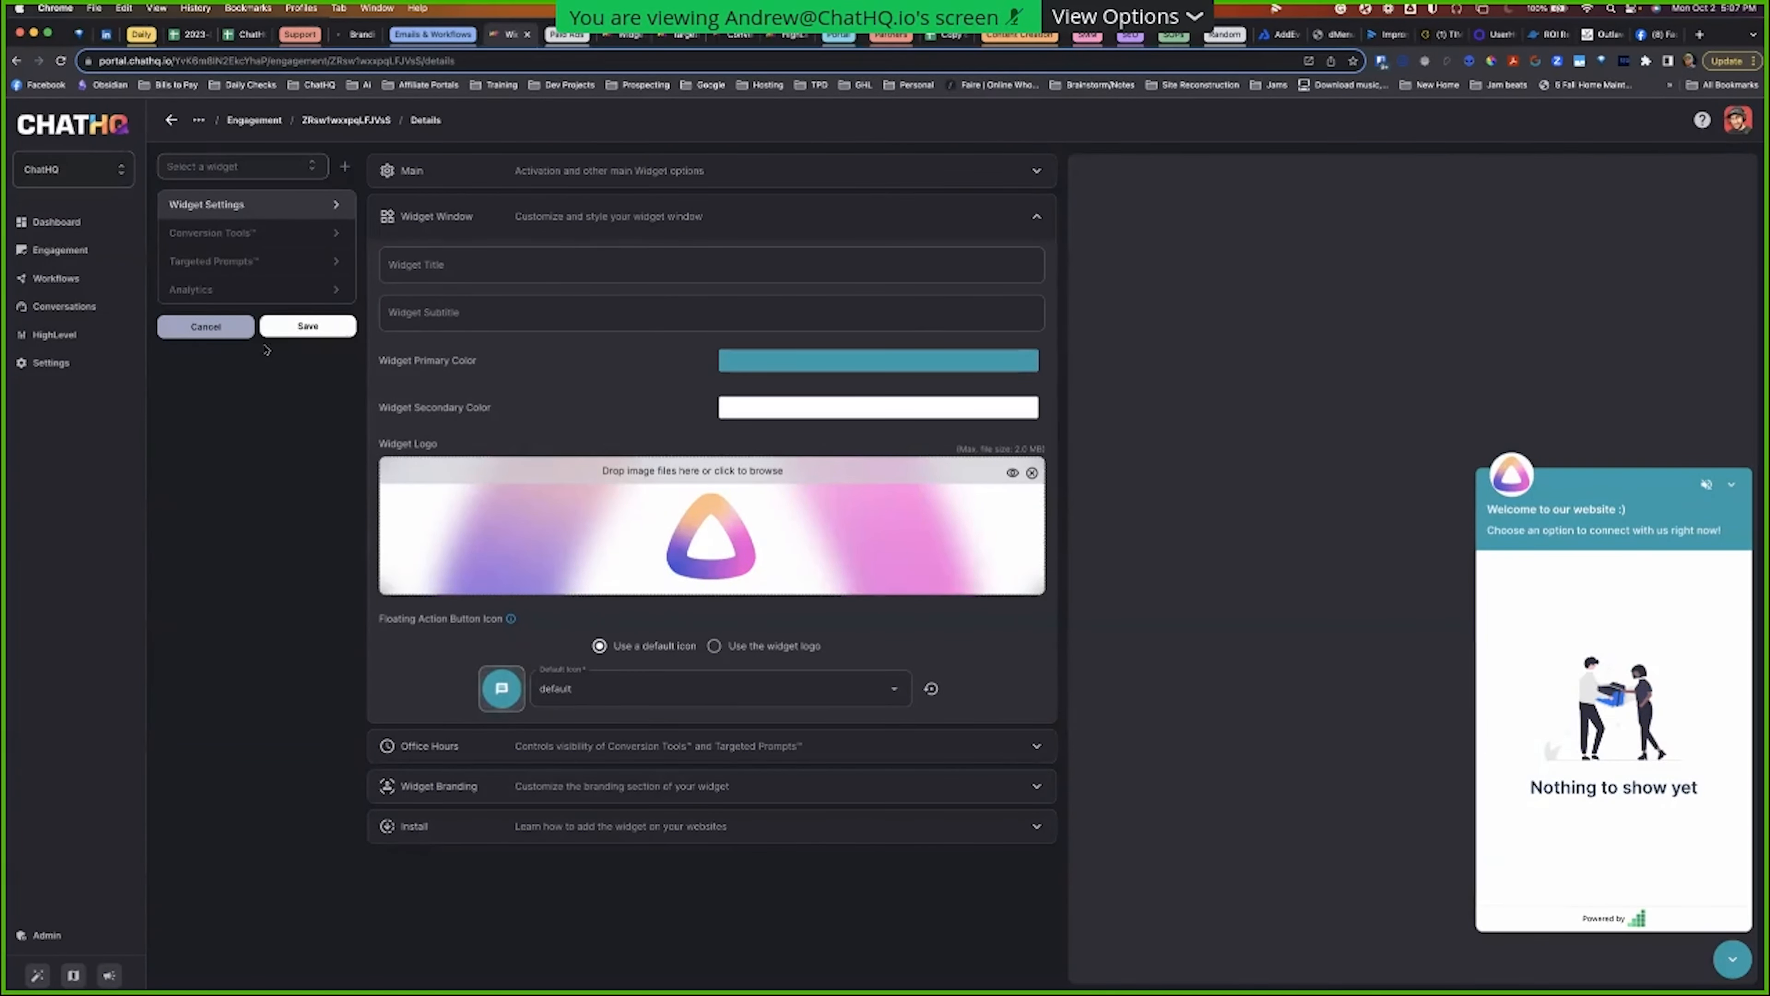
left_click(308, 326)
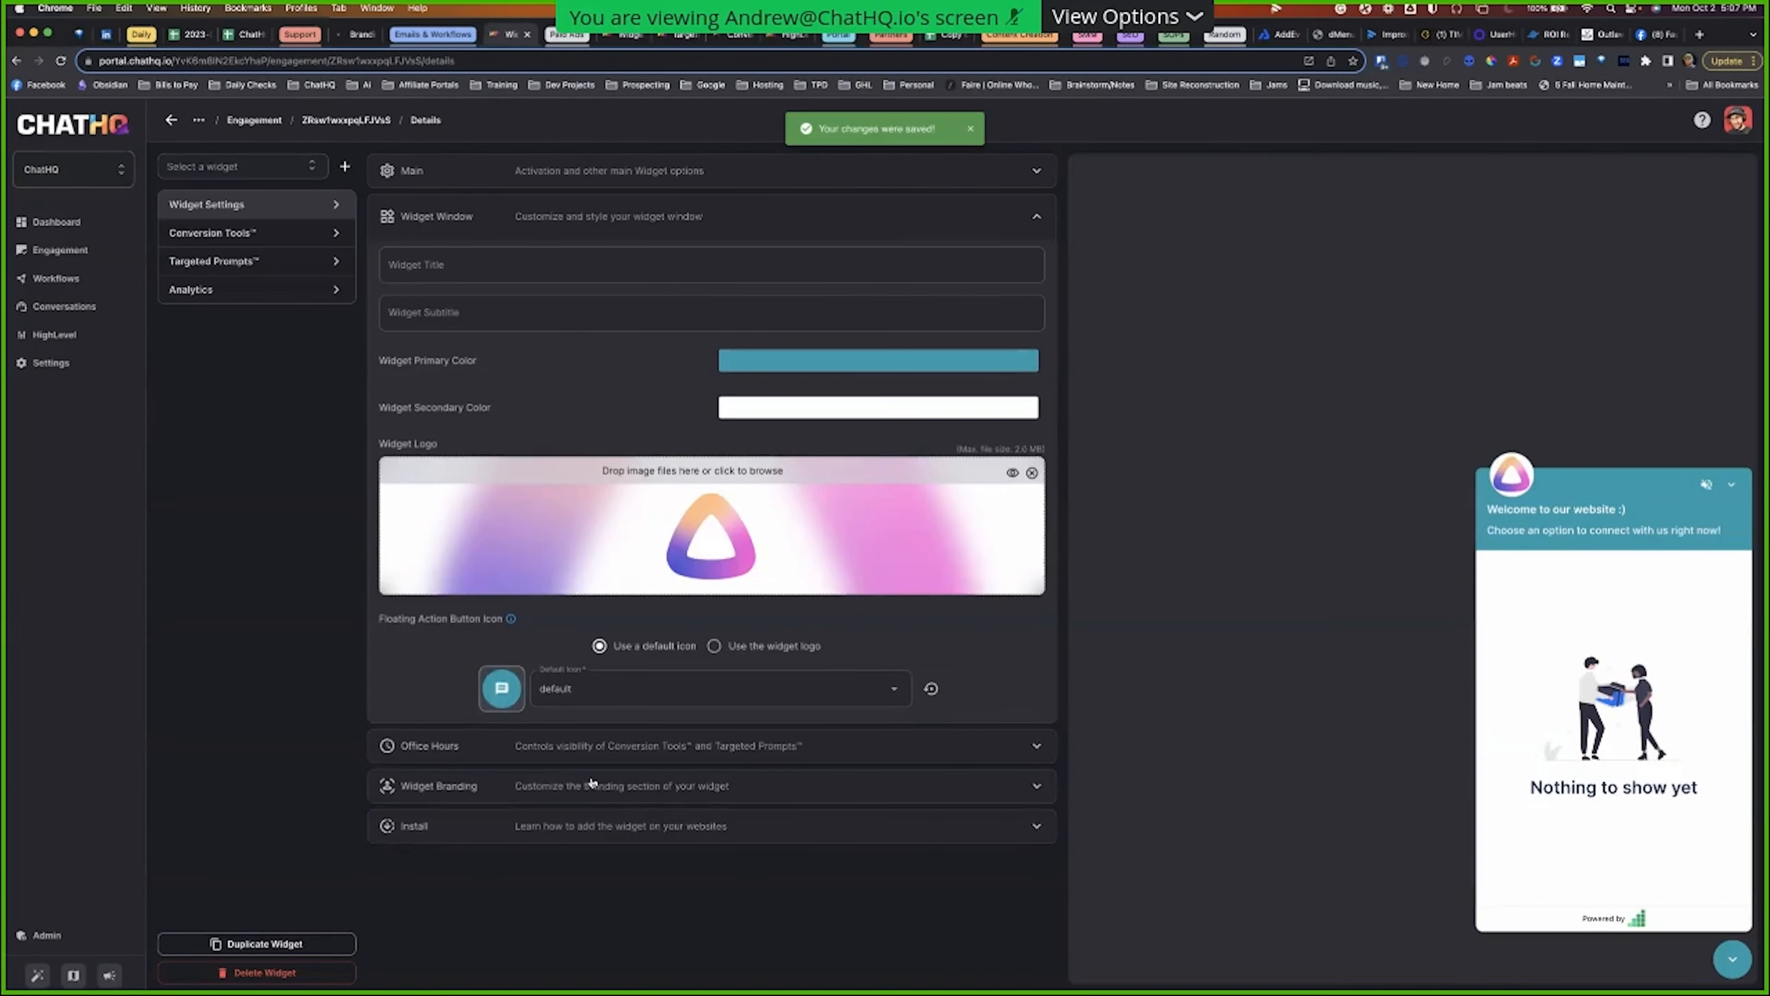
Step: Turn off custom branding and the branding display in the widget's branding settings, and save the changes
left_click(591, 782)
left_click(732, 381)
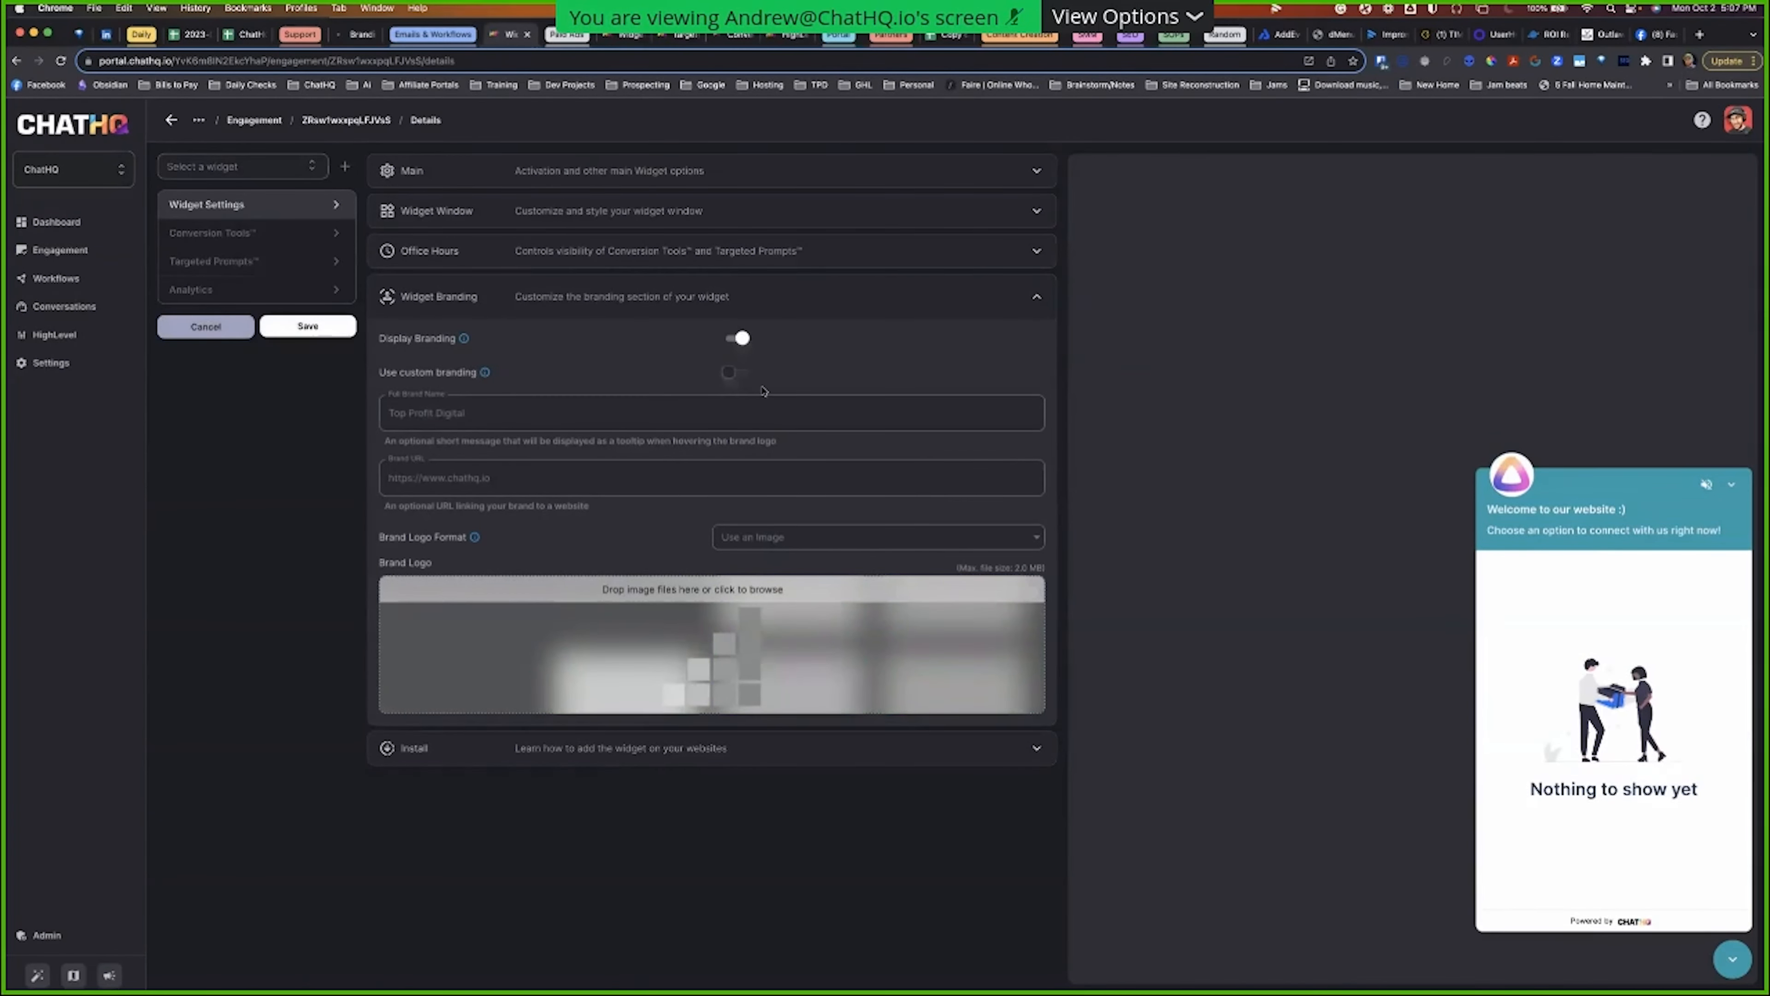
mouse_move(1638, 923)
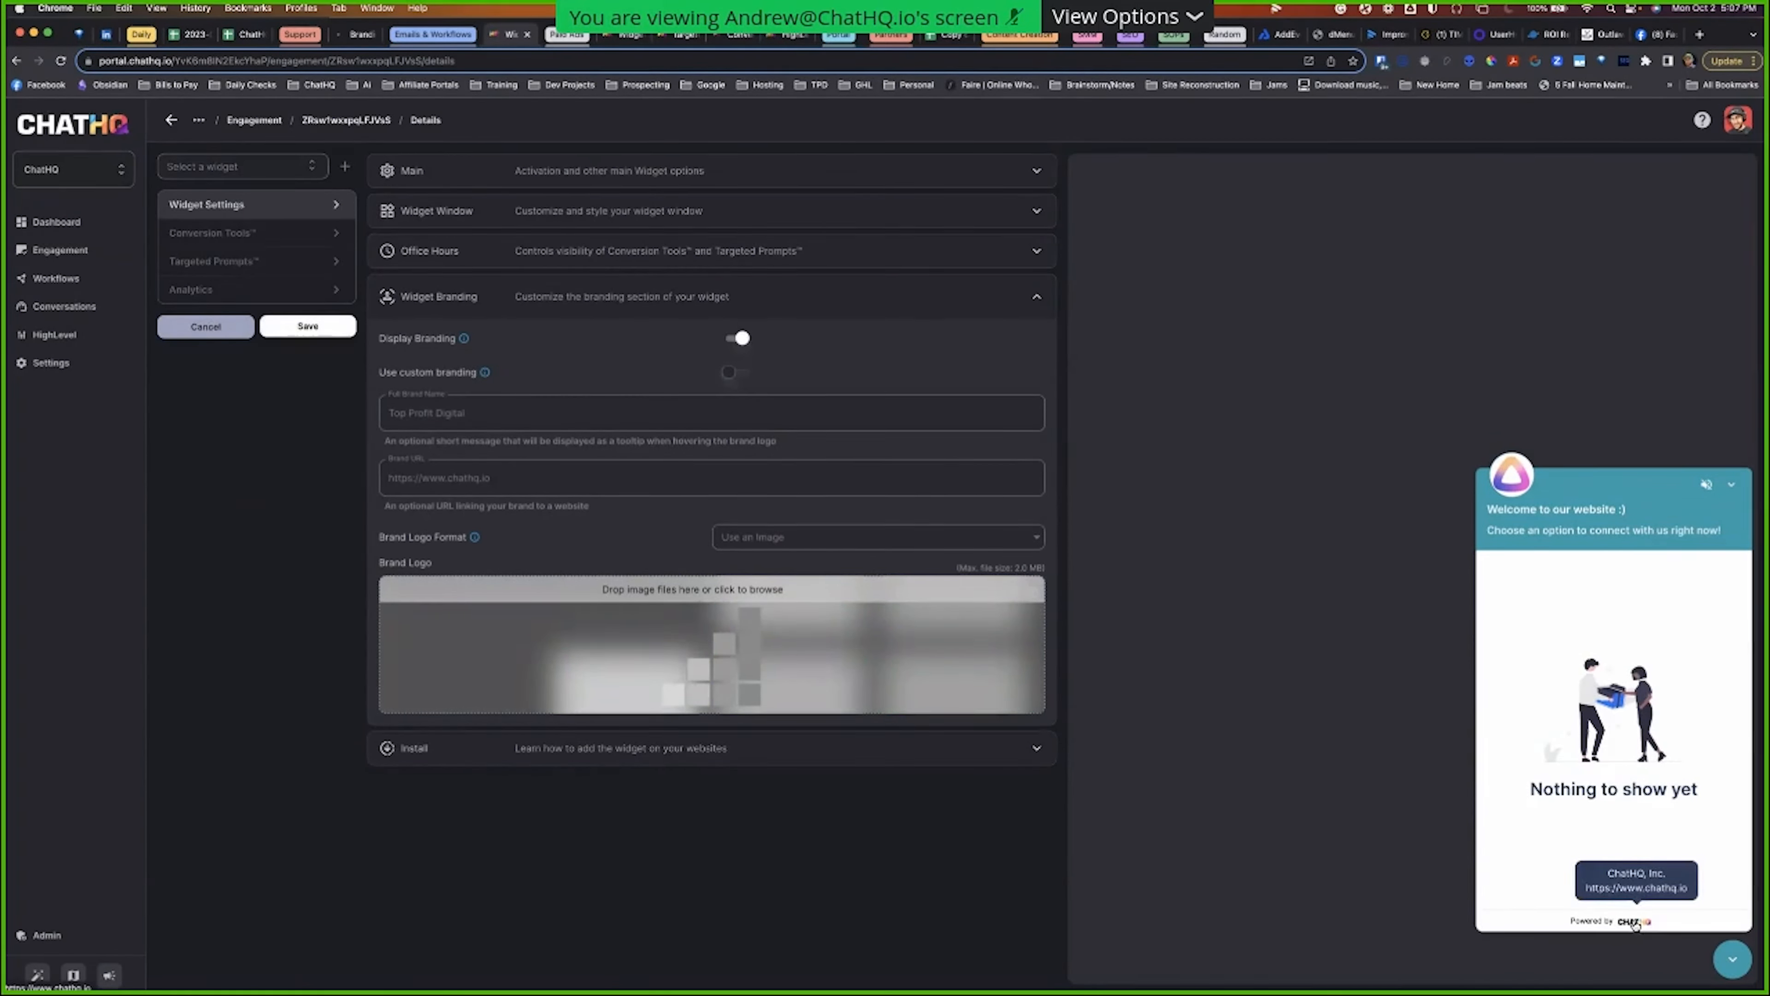
left_click(738, 339)
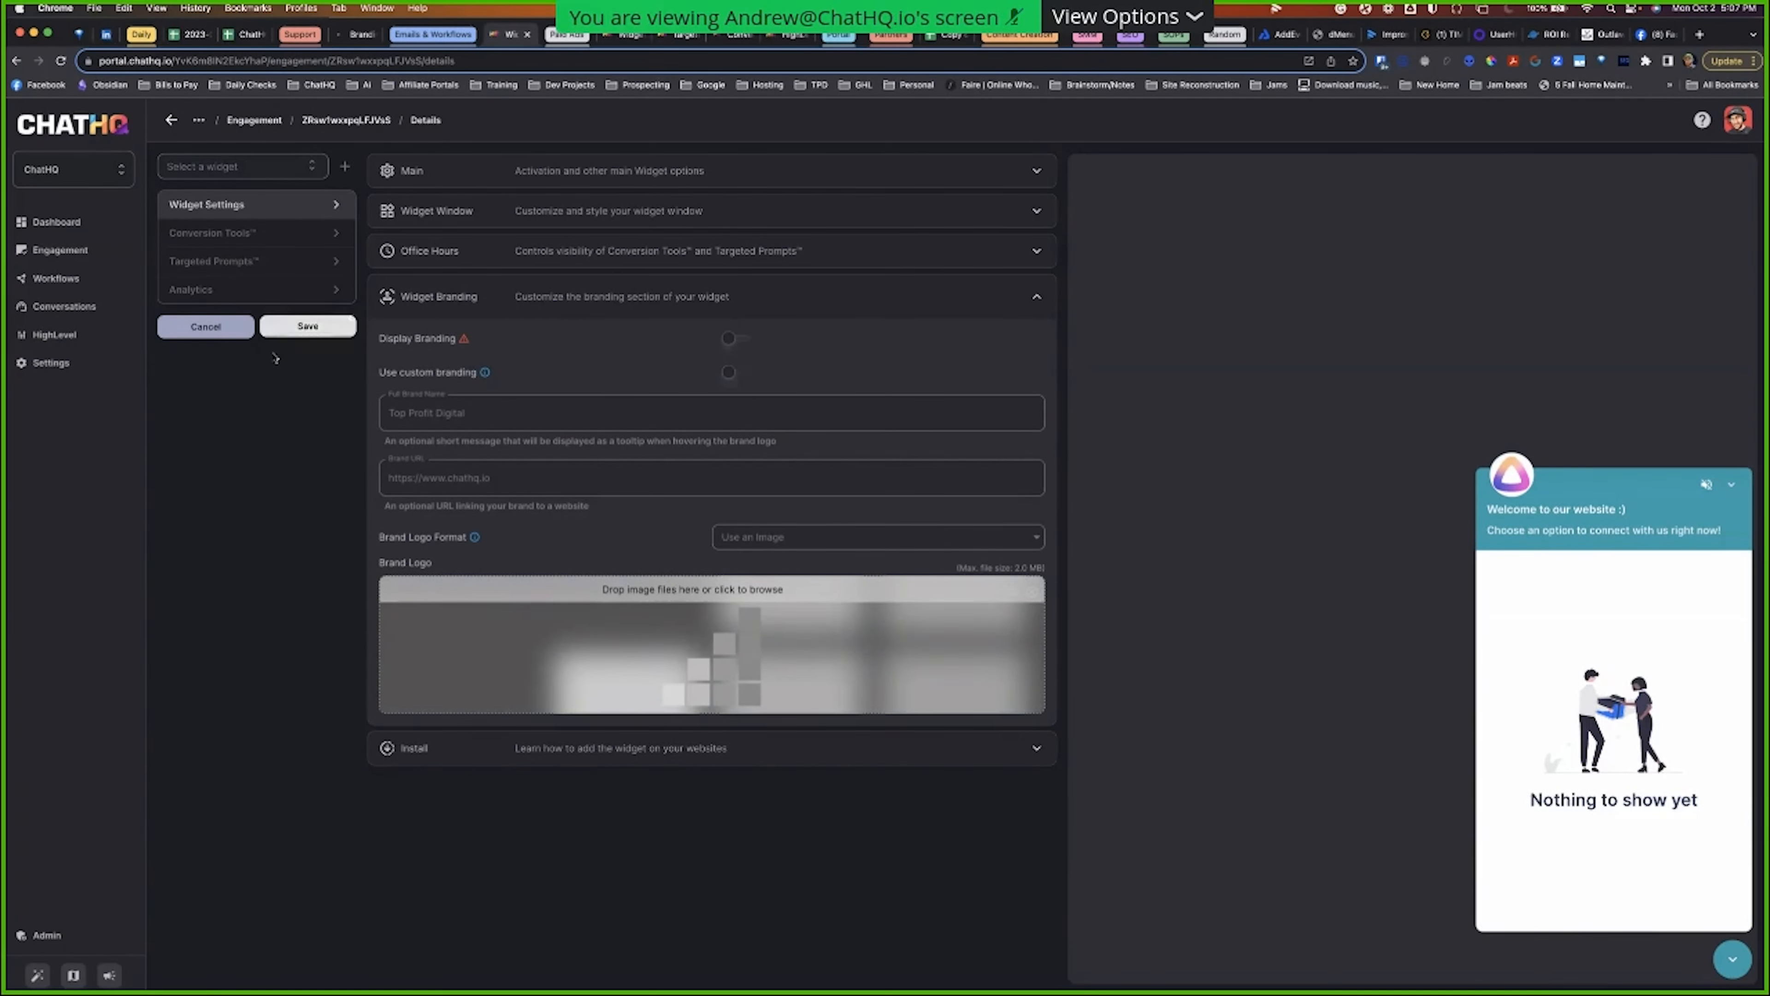
left_click(313, 329)
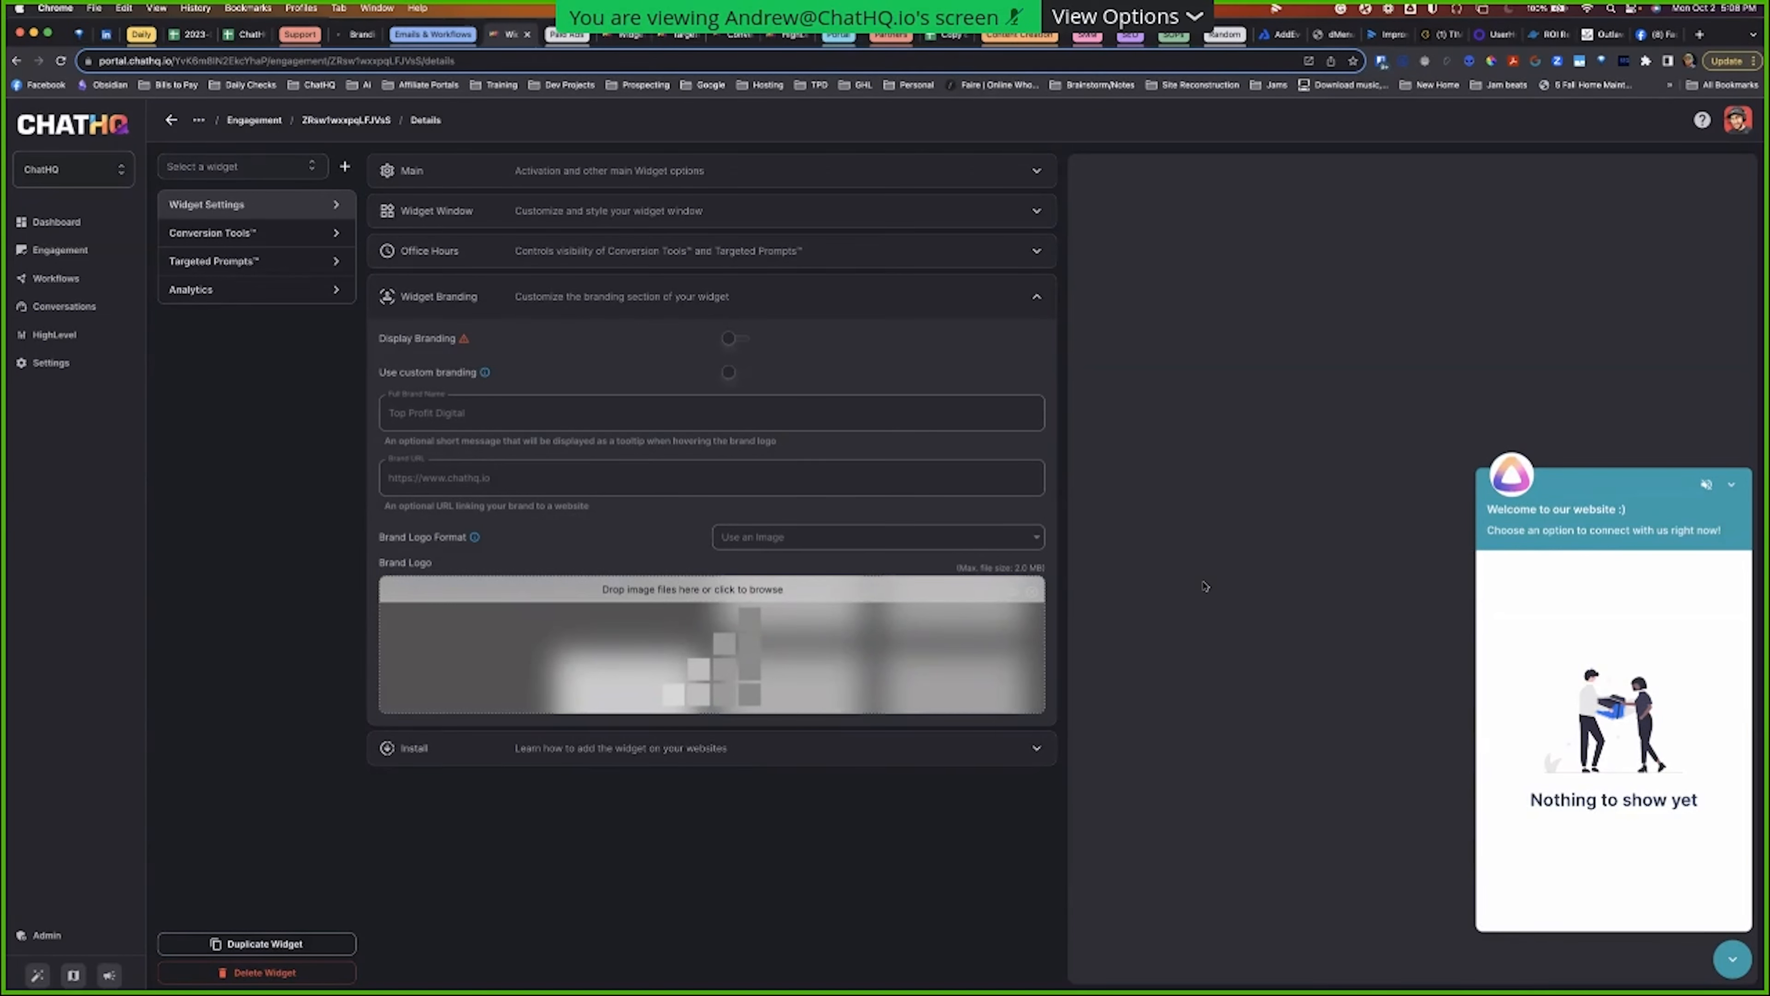
Step: Review the available conversion tools and add the Forms/Surveys tool to the widget
left_click(252, 241)
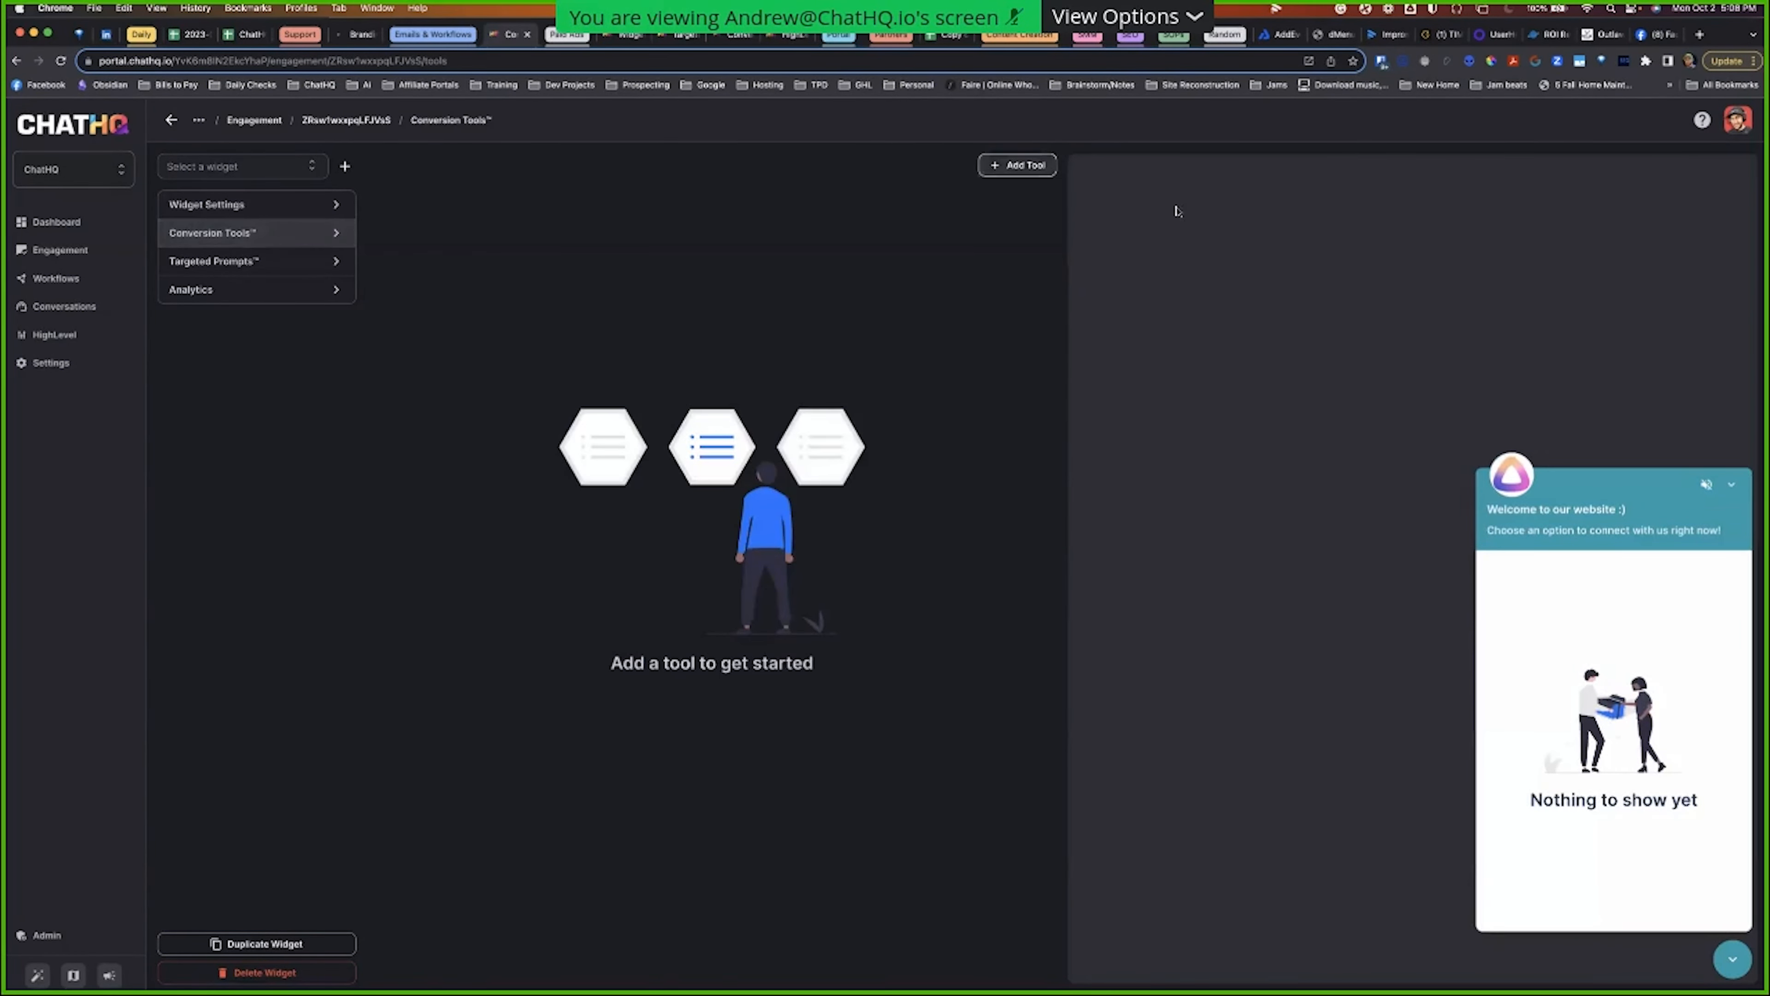
left_click(1019, 169)
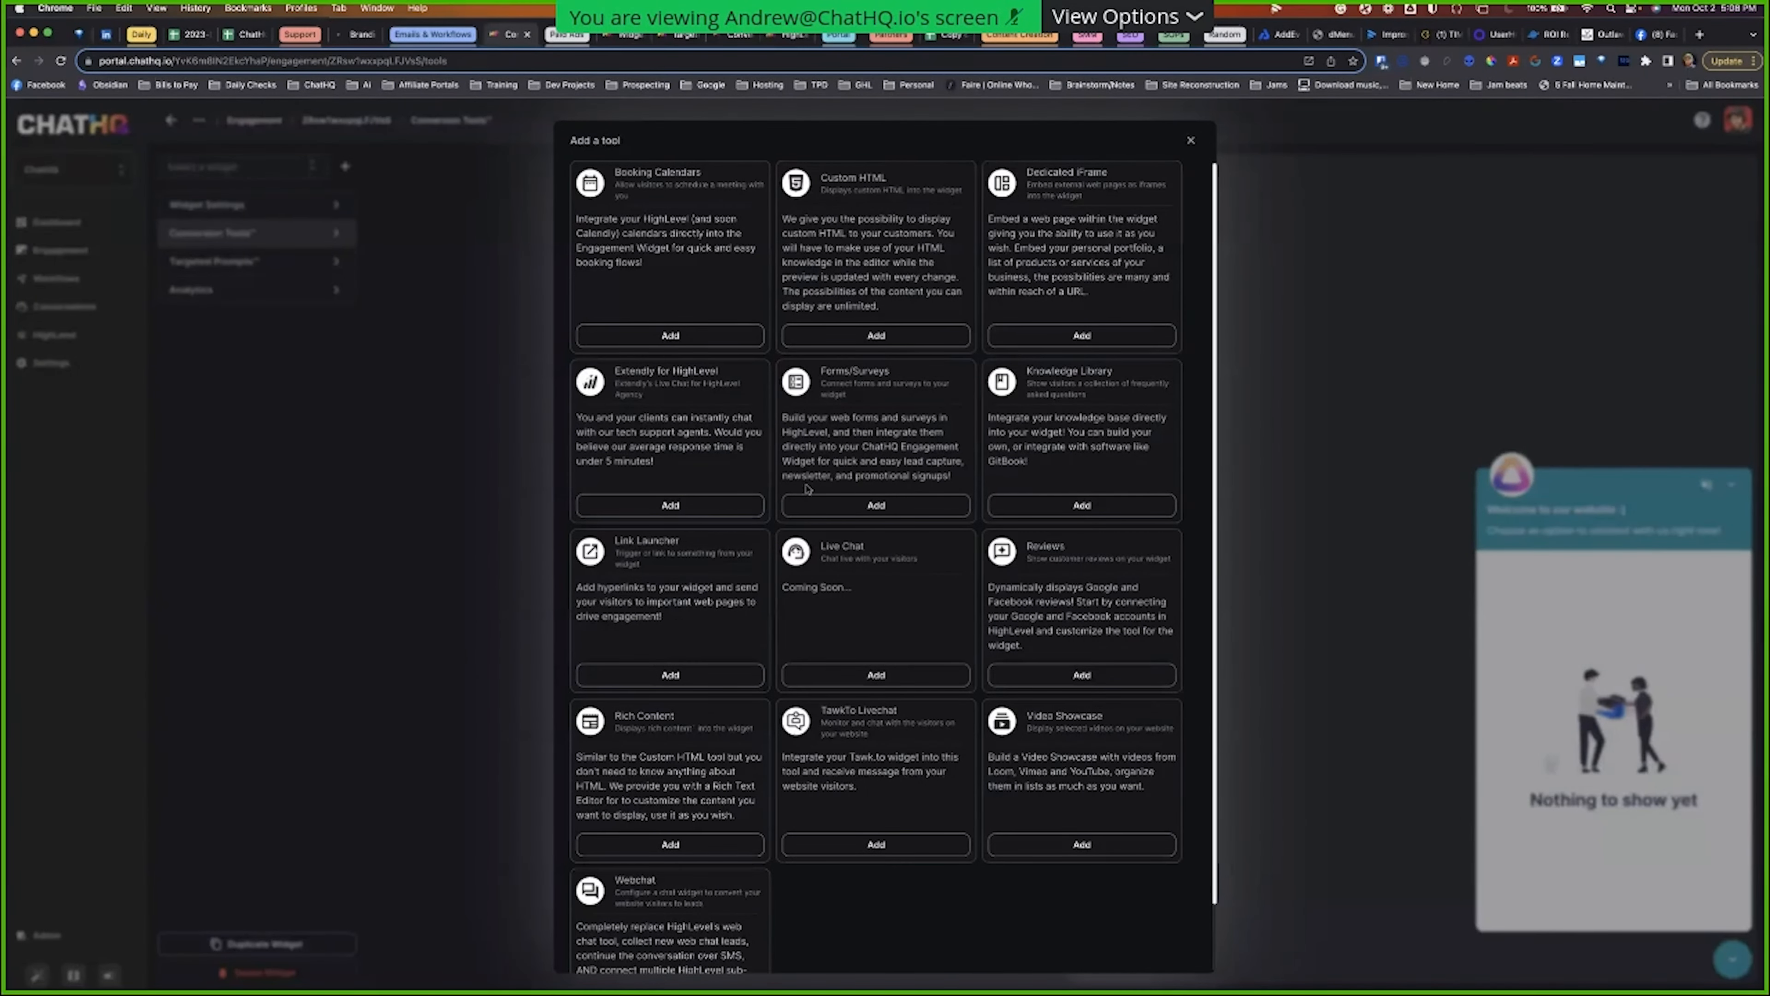
scroll(865, 695, "down", 2)
scroll(824, 696, "up", 2)
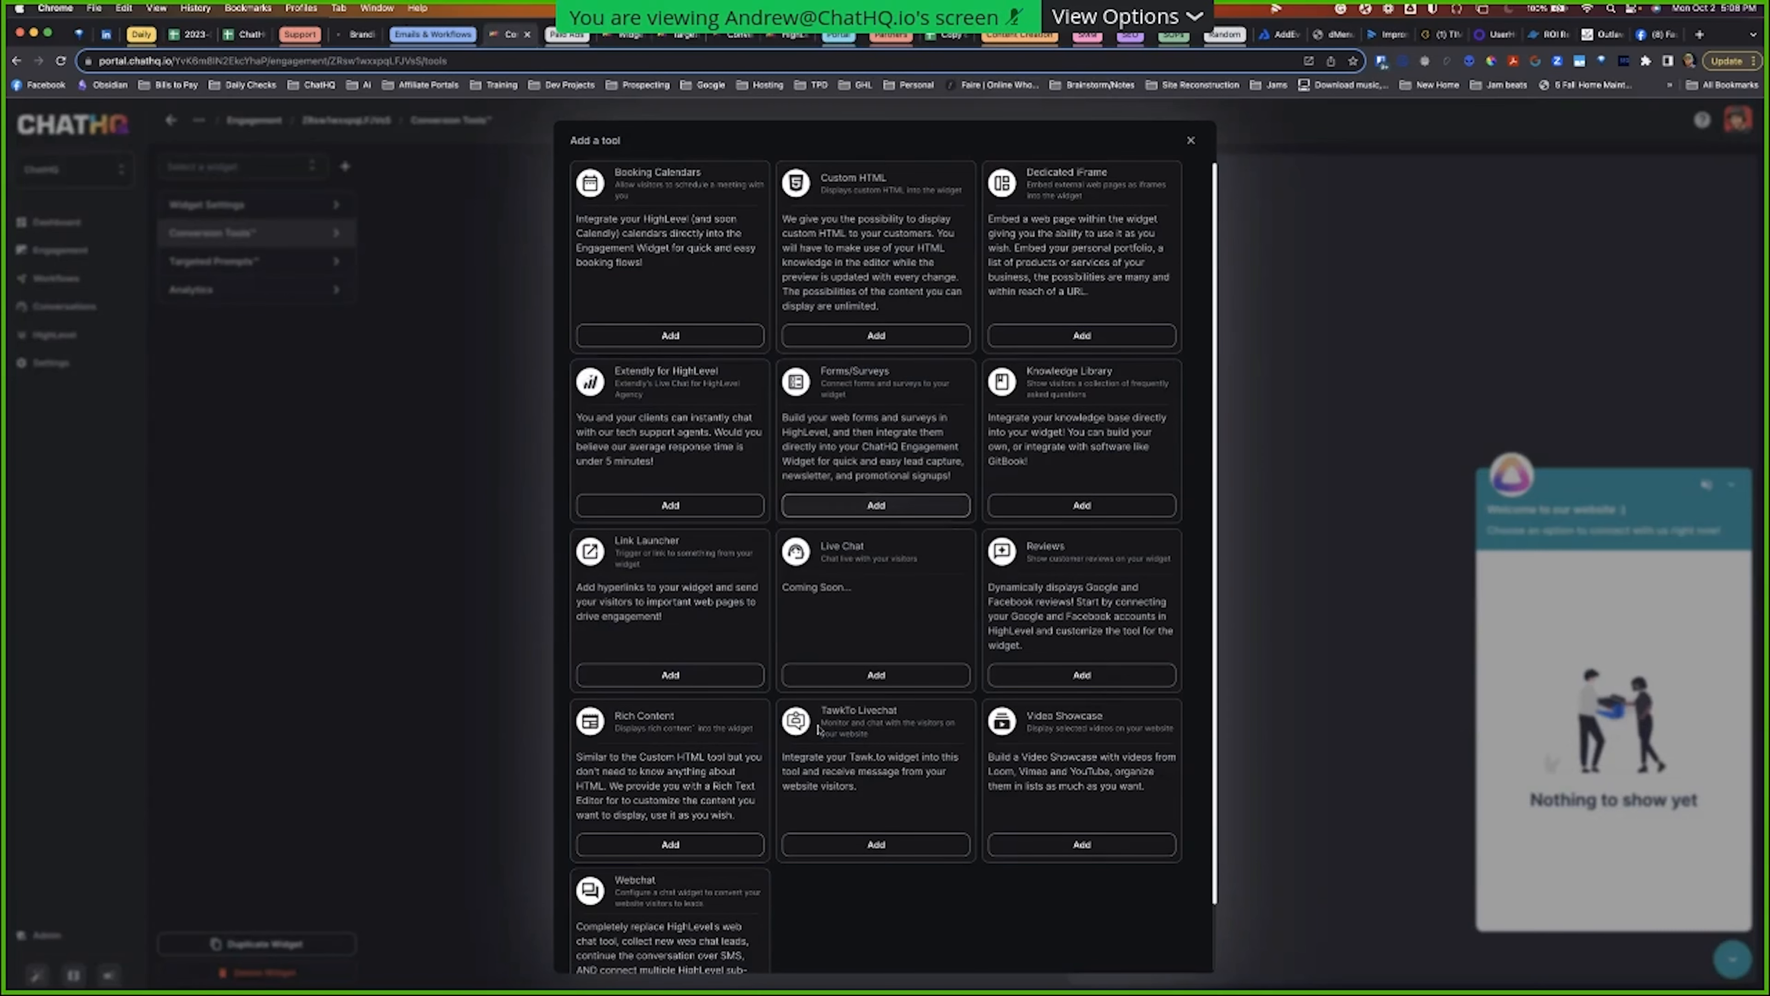
scroll(818, 734, "down", 2)
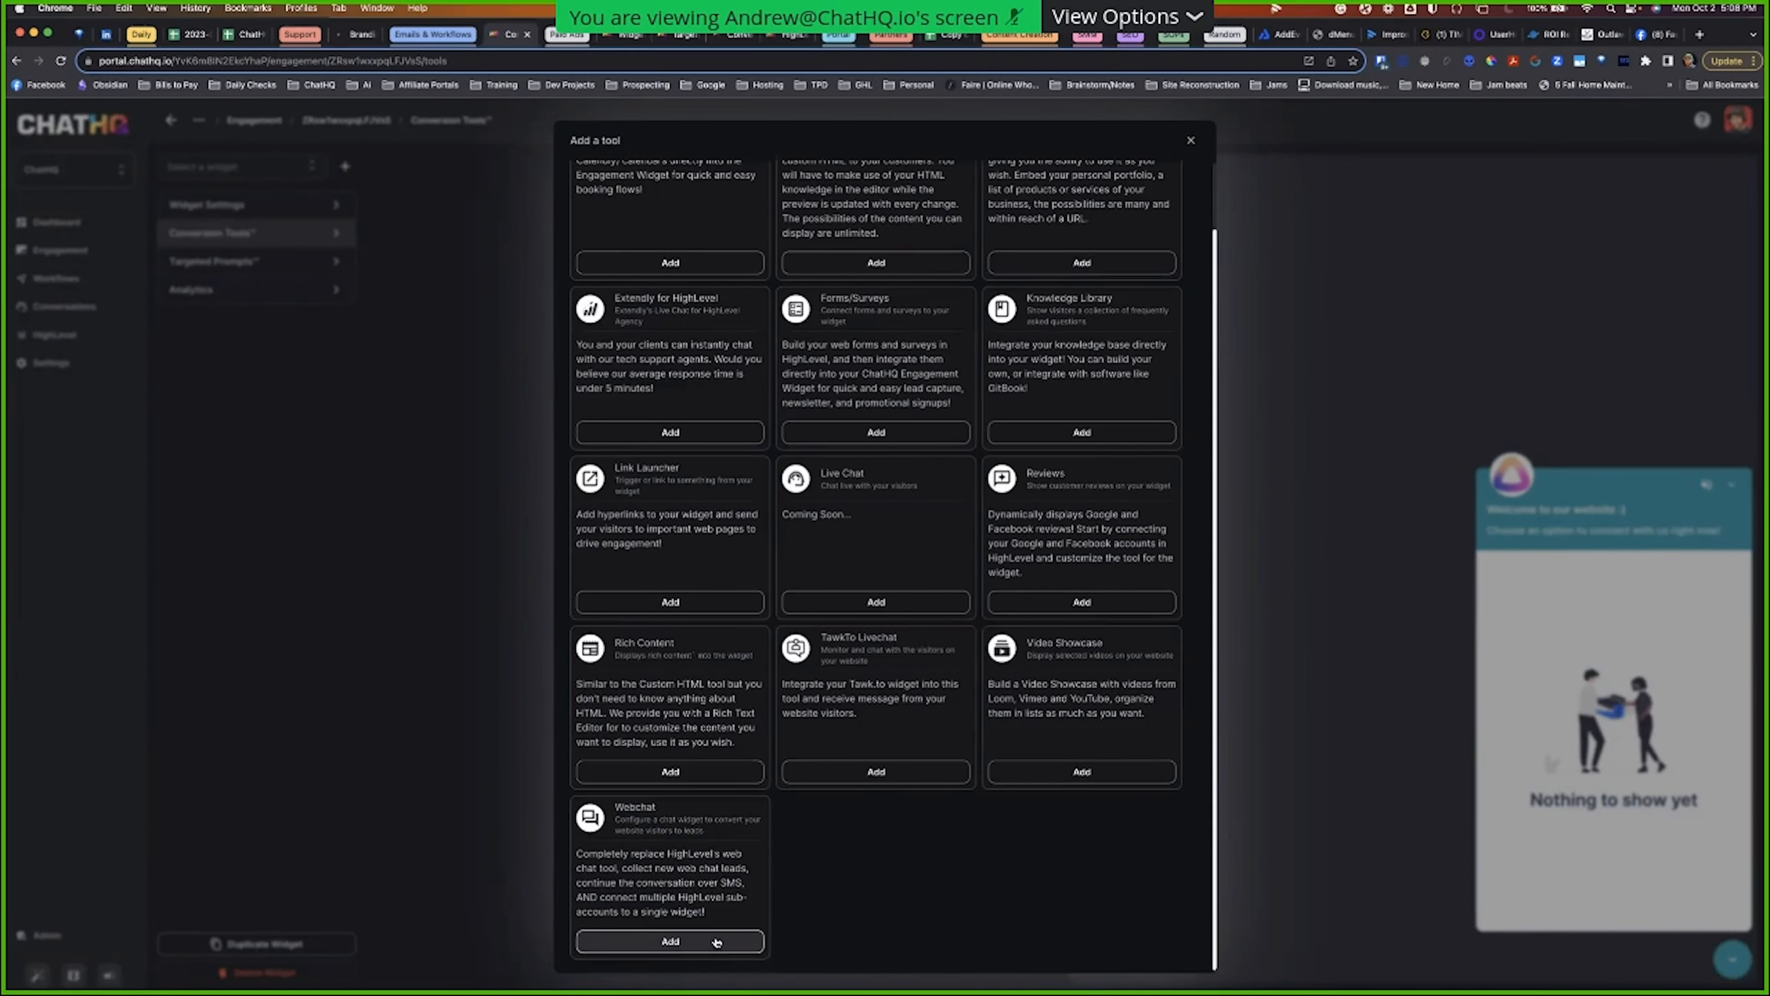
scroll(716, 945, "up", 2)
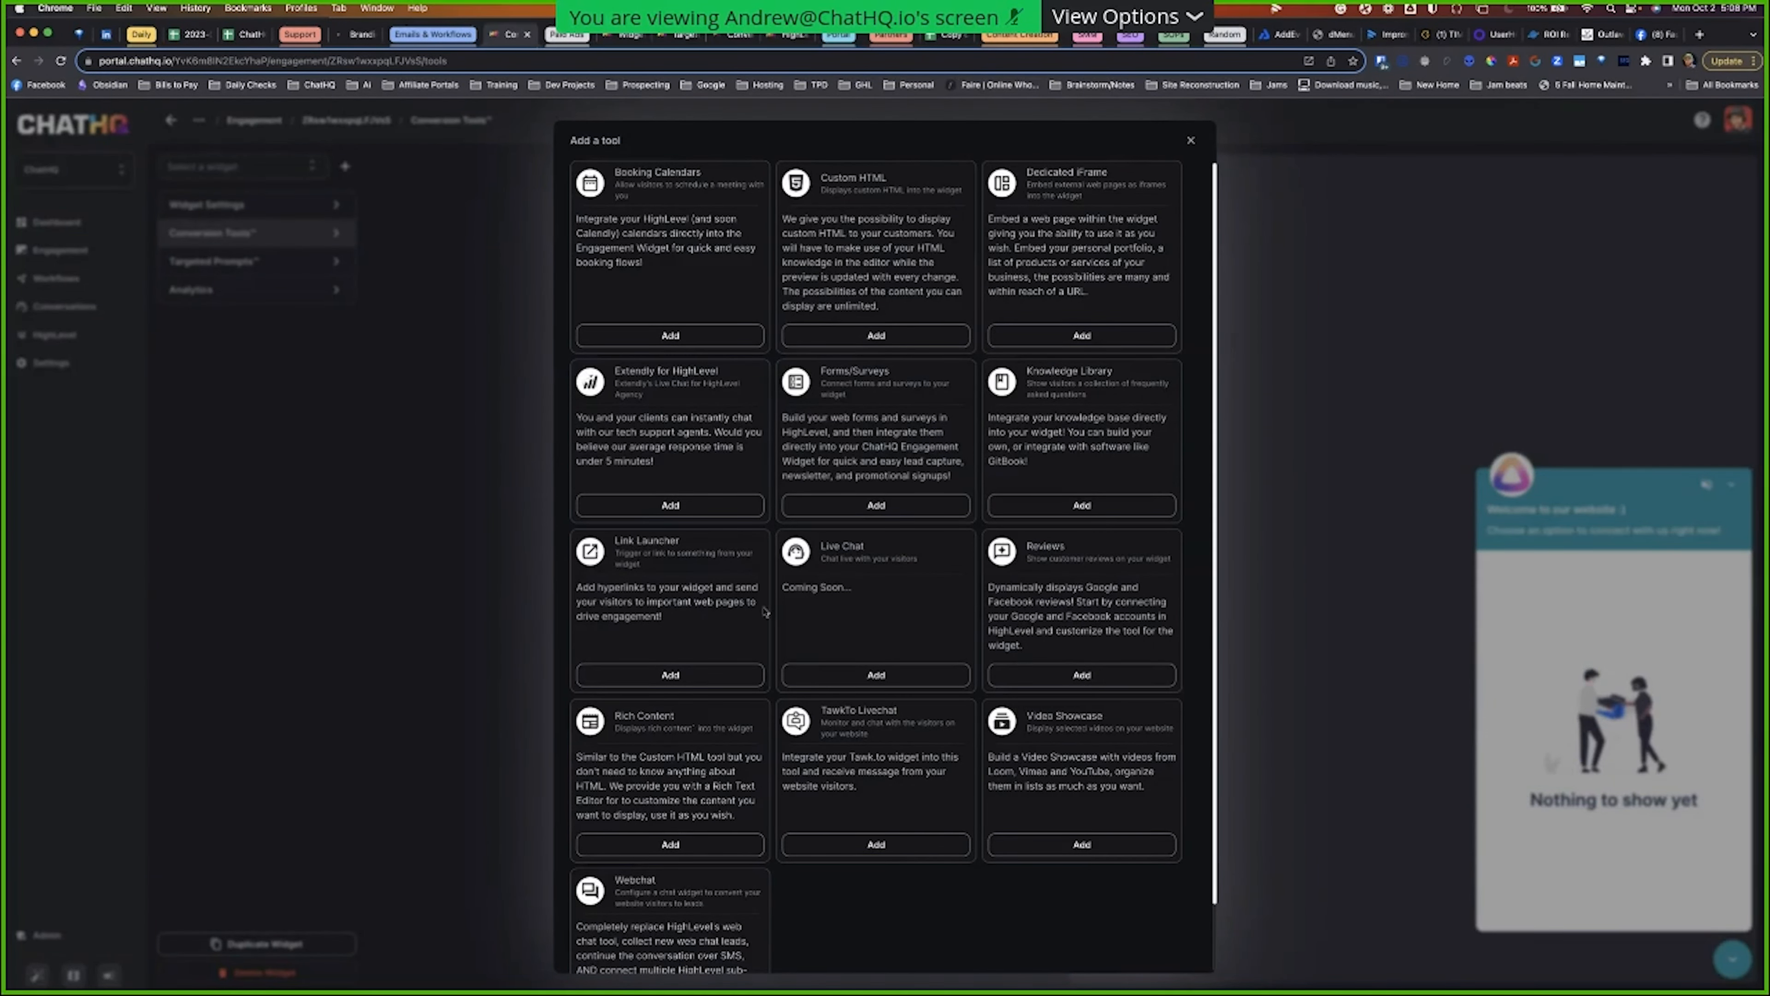
left_click(884, 506)
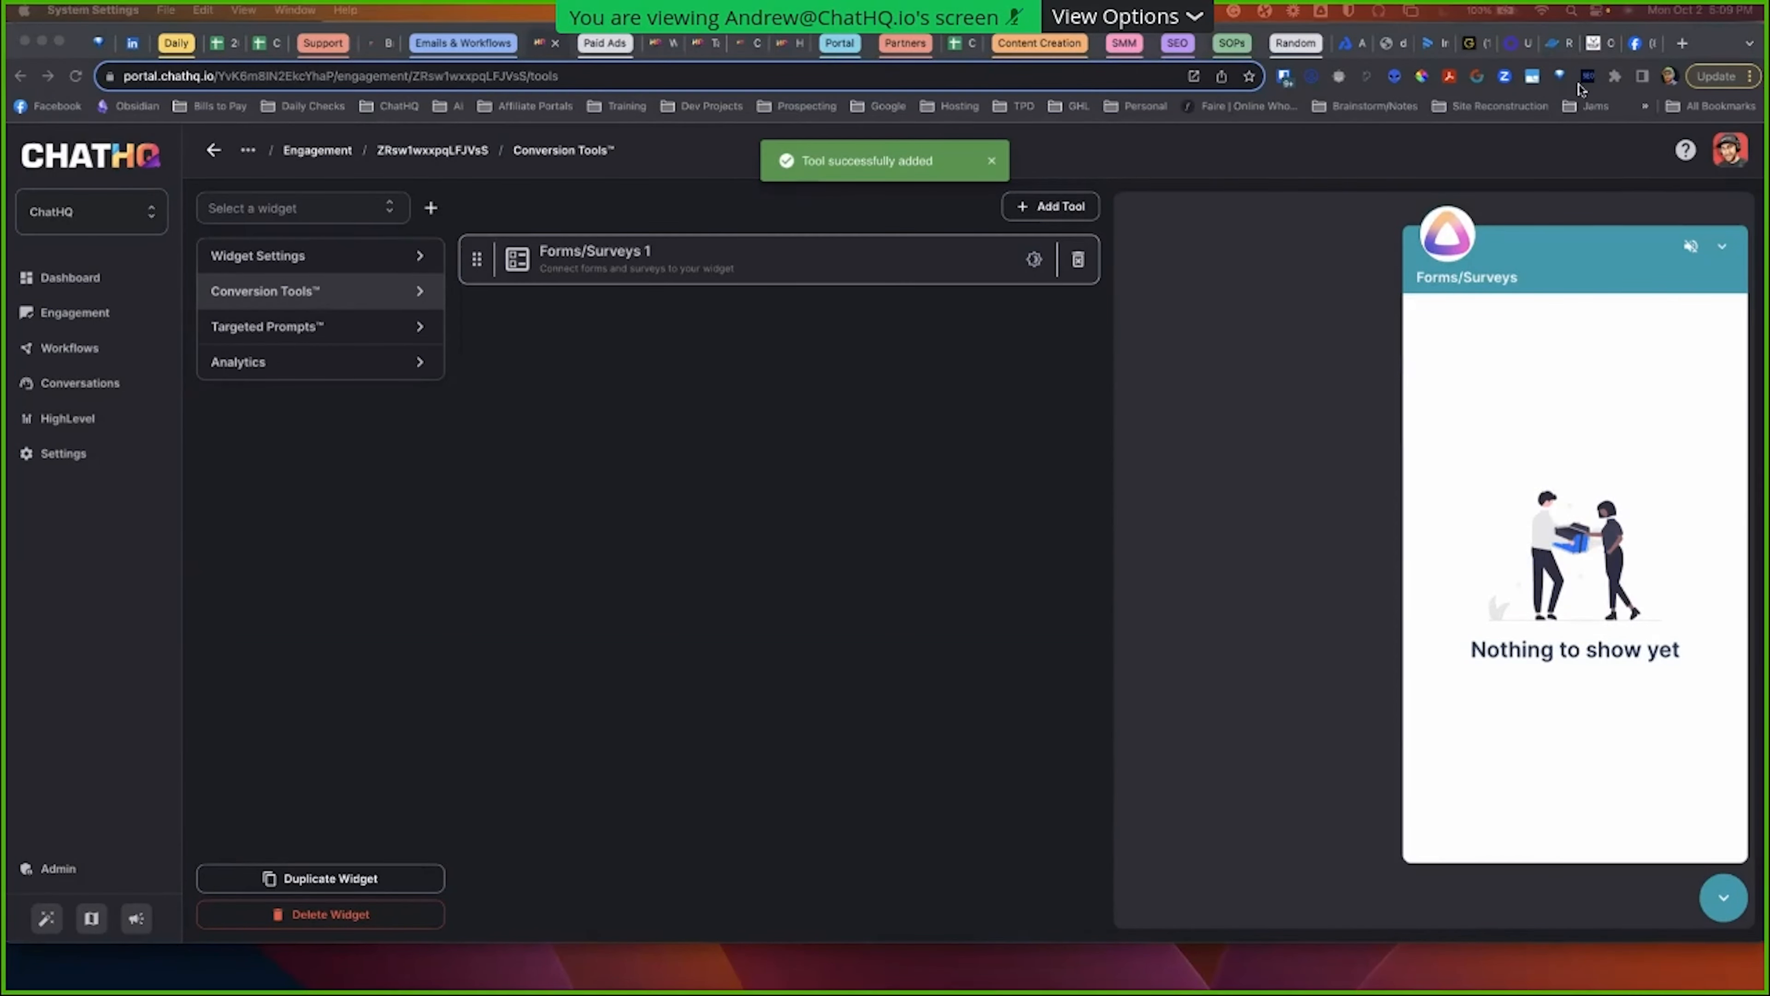
Step: Enlarge the browser window and add the Webchat and Reviews conversion tools to the widget
double_click(1713, 42)
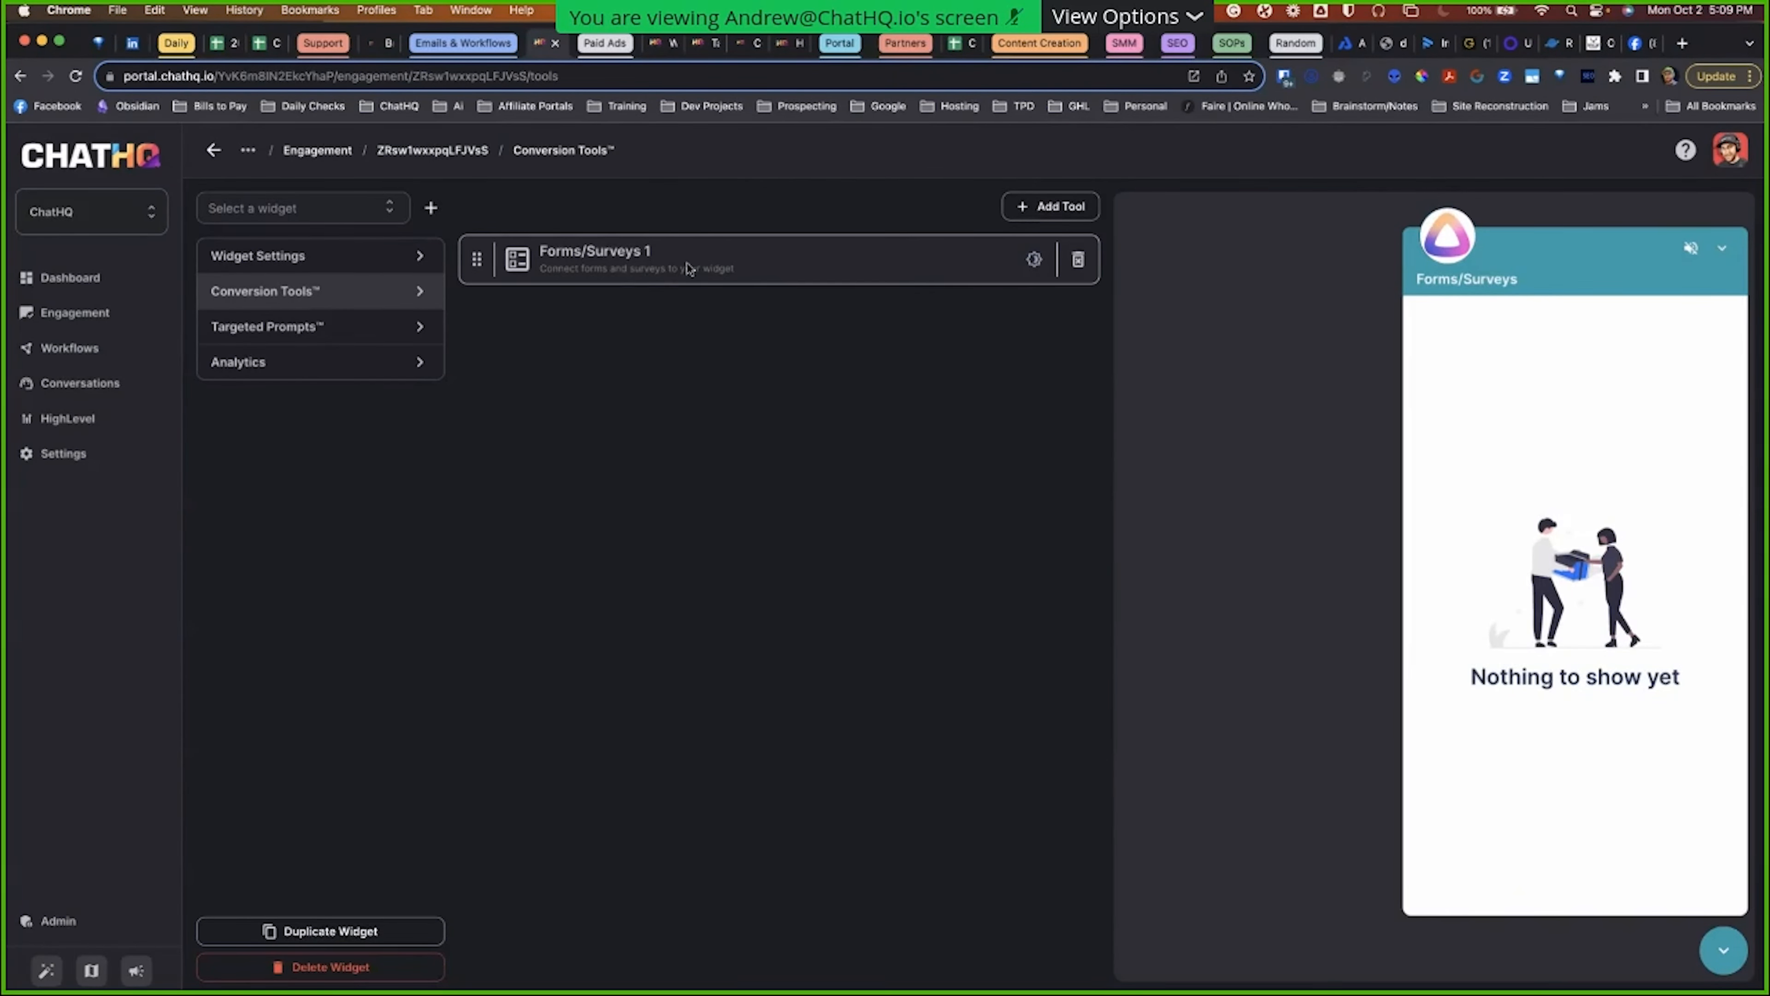
left_click(1048, 206)
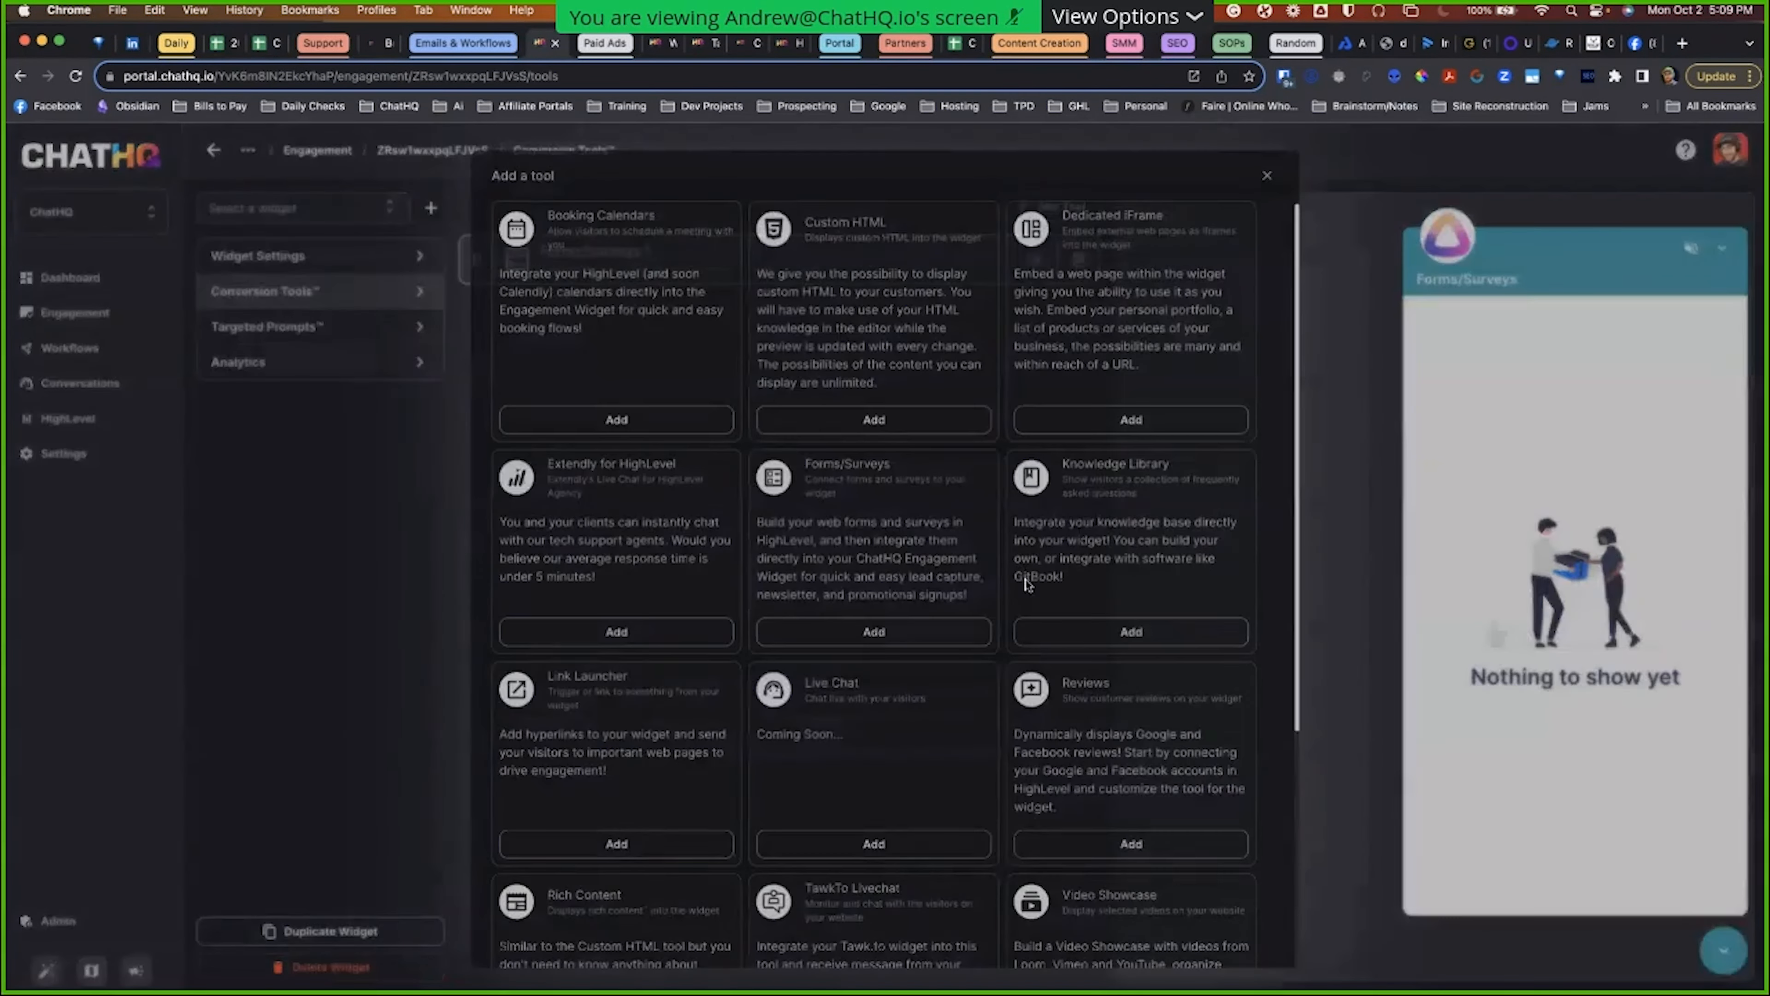
scroll(1046, 708, "down", 5)
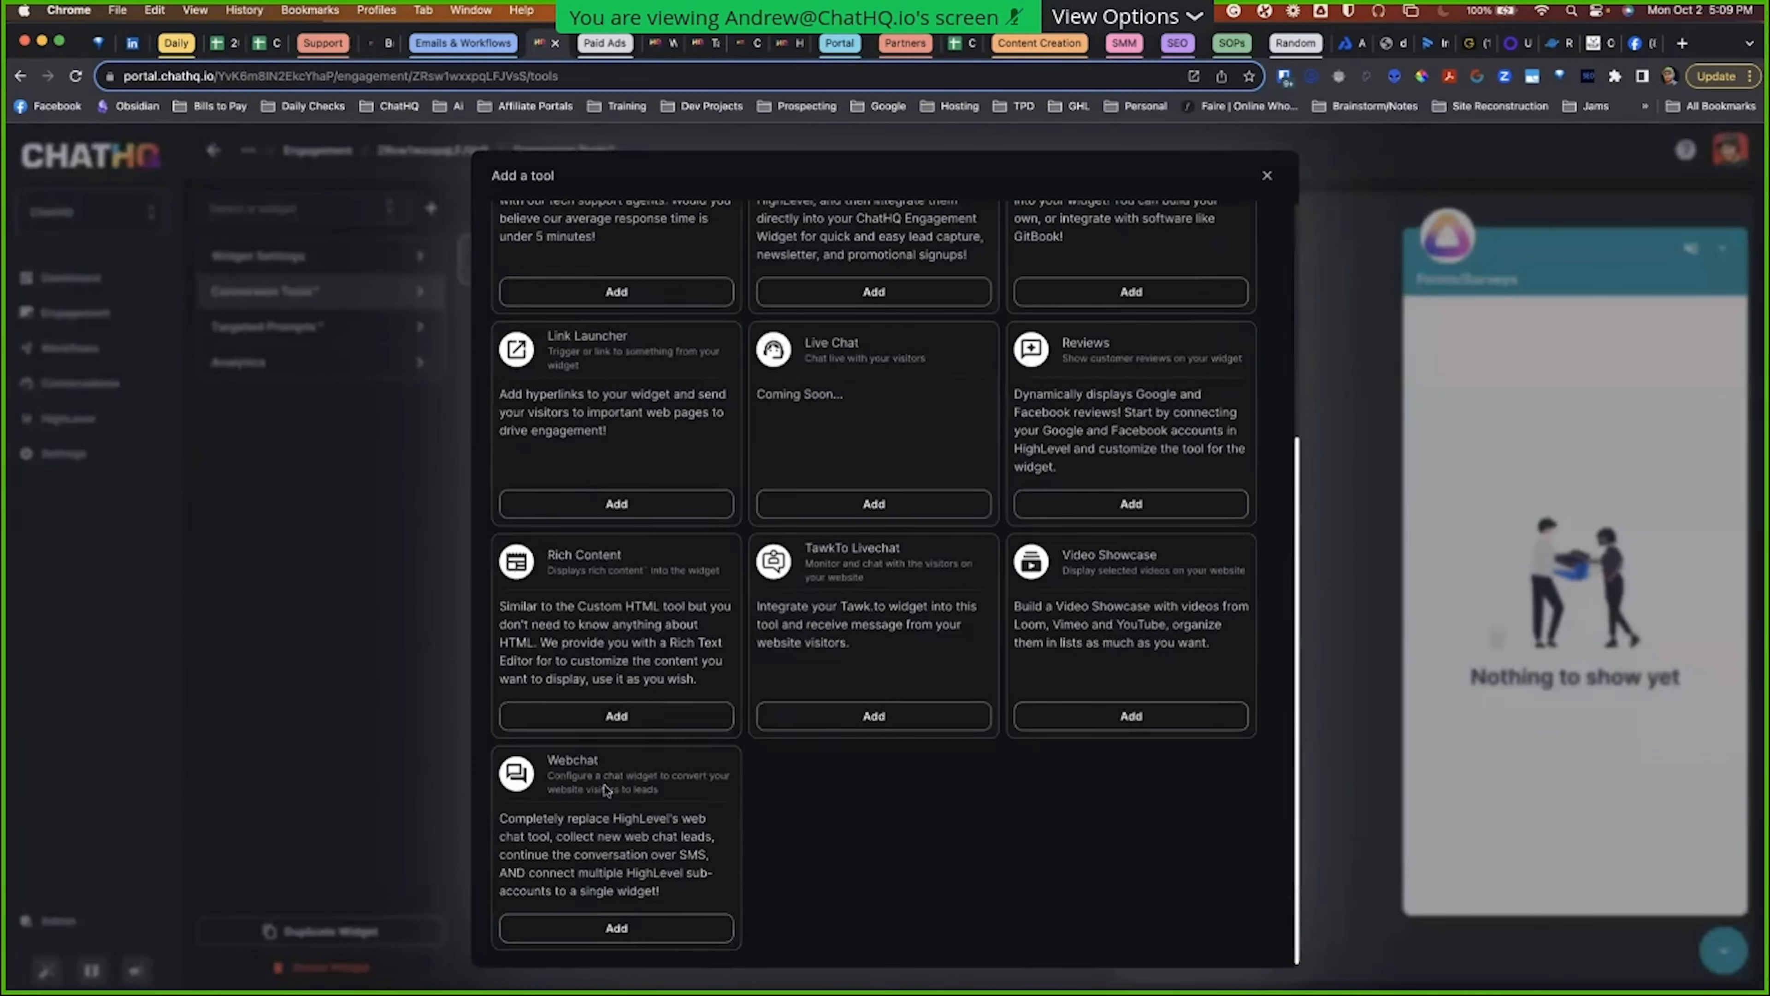
left_click(658, 929)
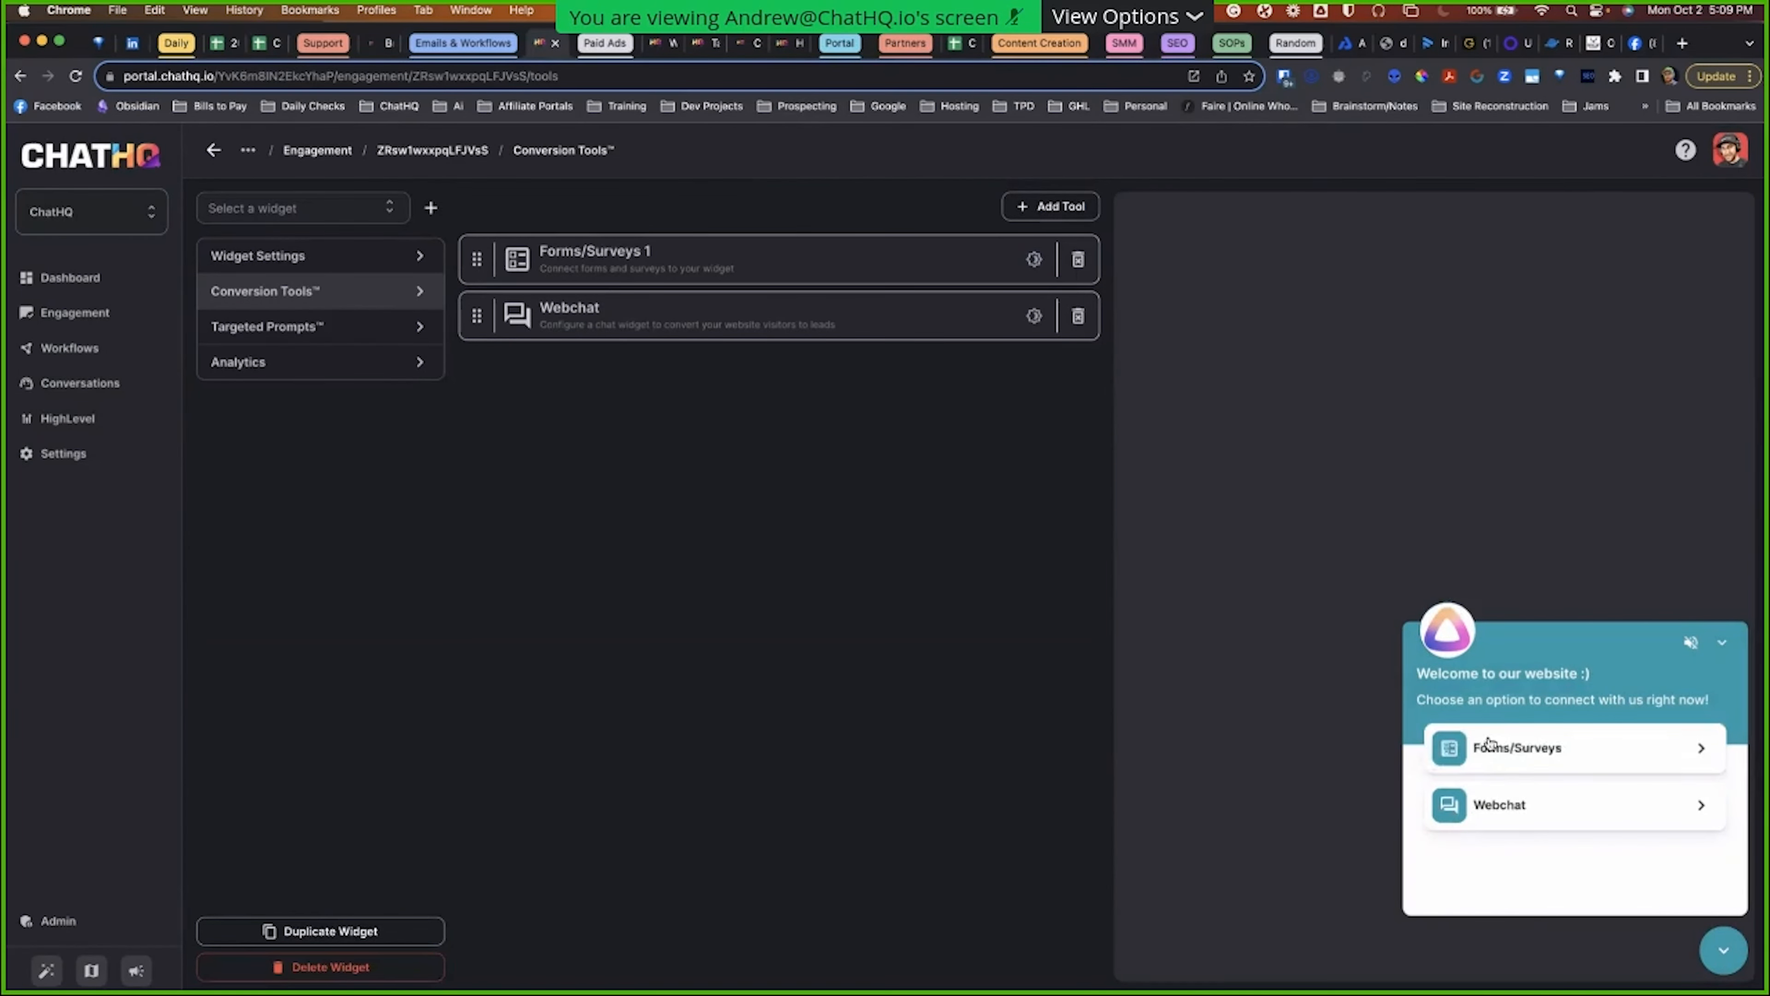
left_click(1051, 207)
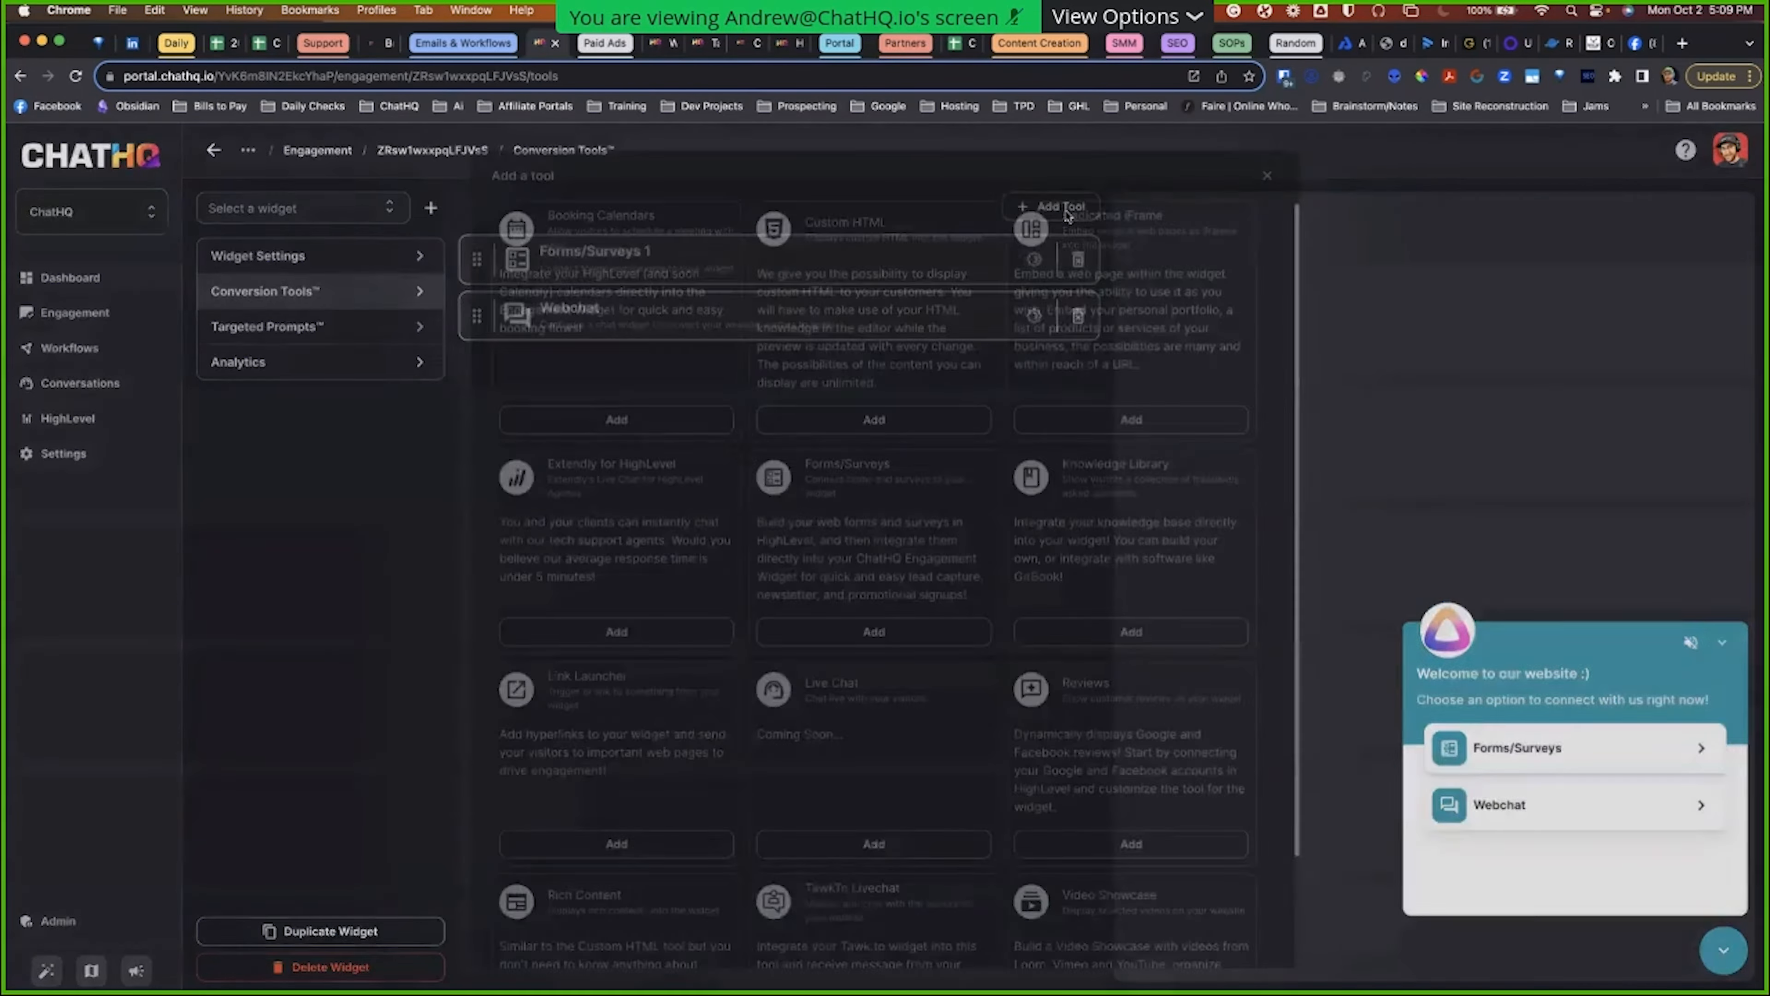
left_click(1128, 840)
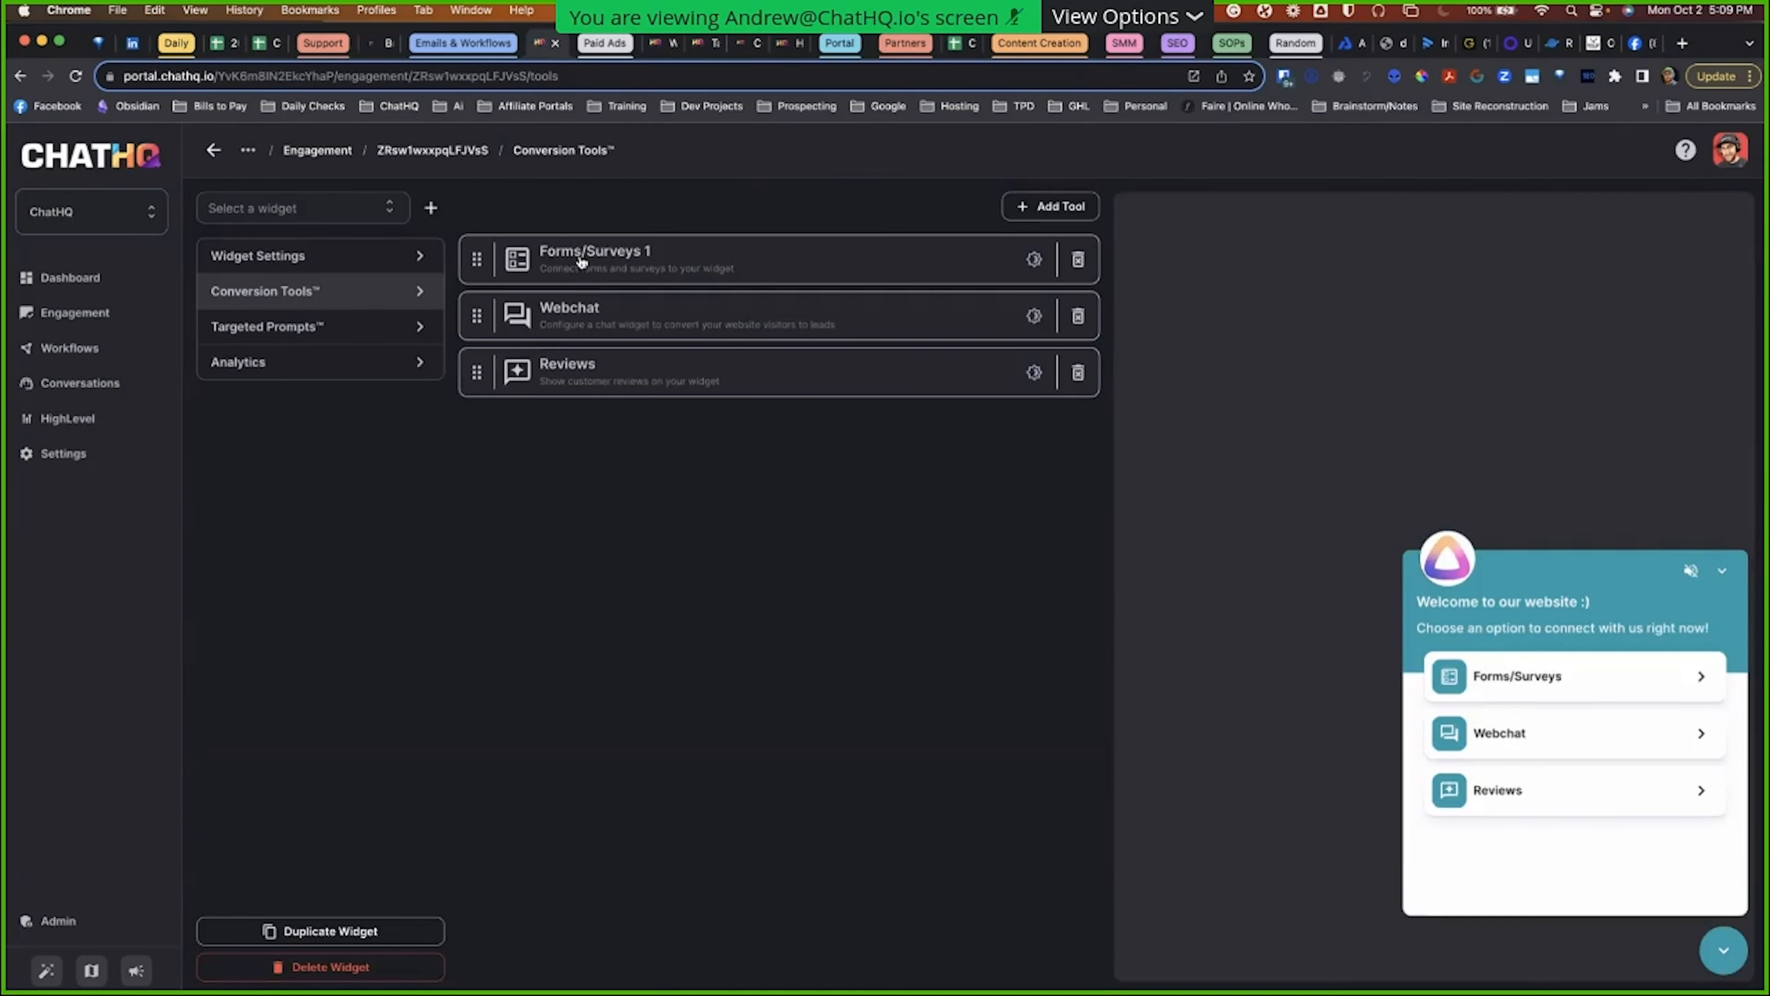
Step: Change the Forms/Surveys tool's title to "Request a Call From Our Team"
left_click(581, 261)
triple_click(346, 283)
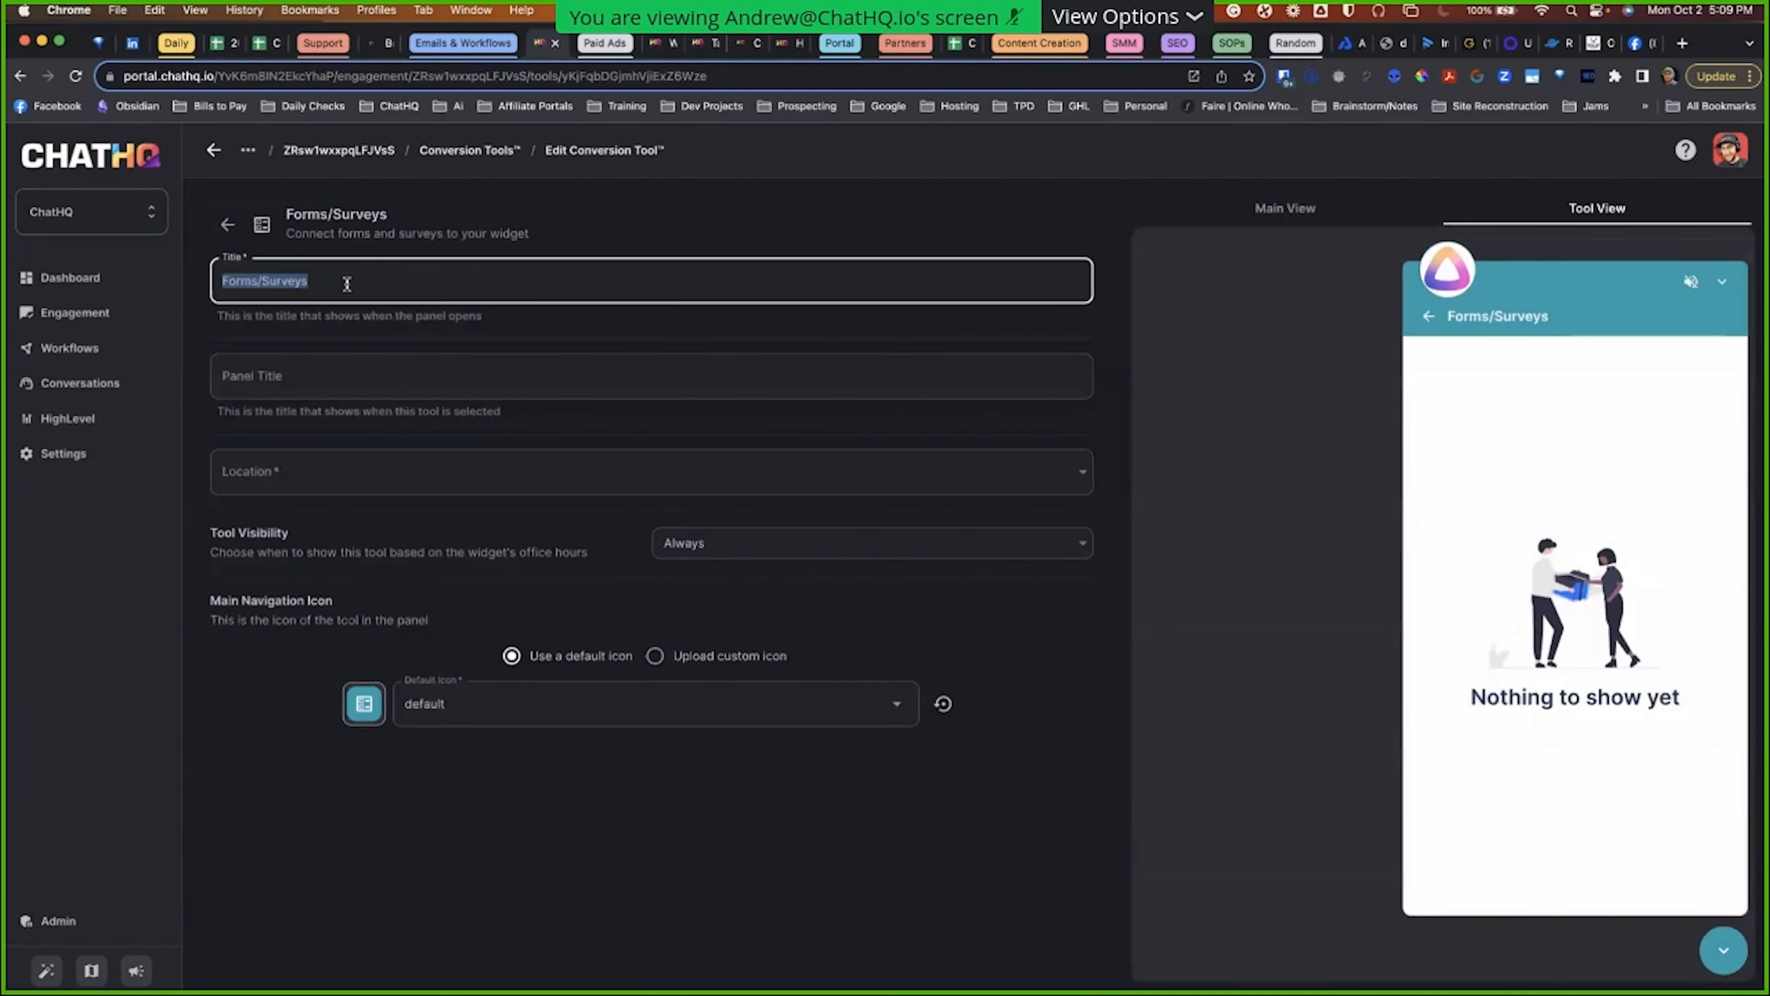
type("Request a Call Fr")
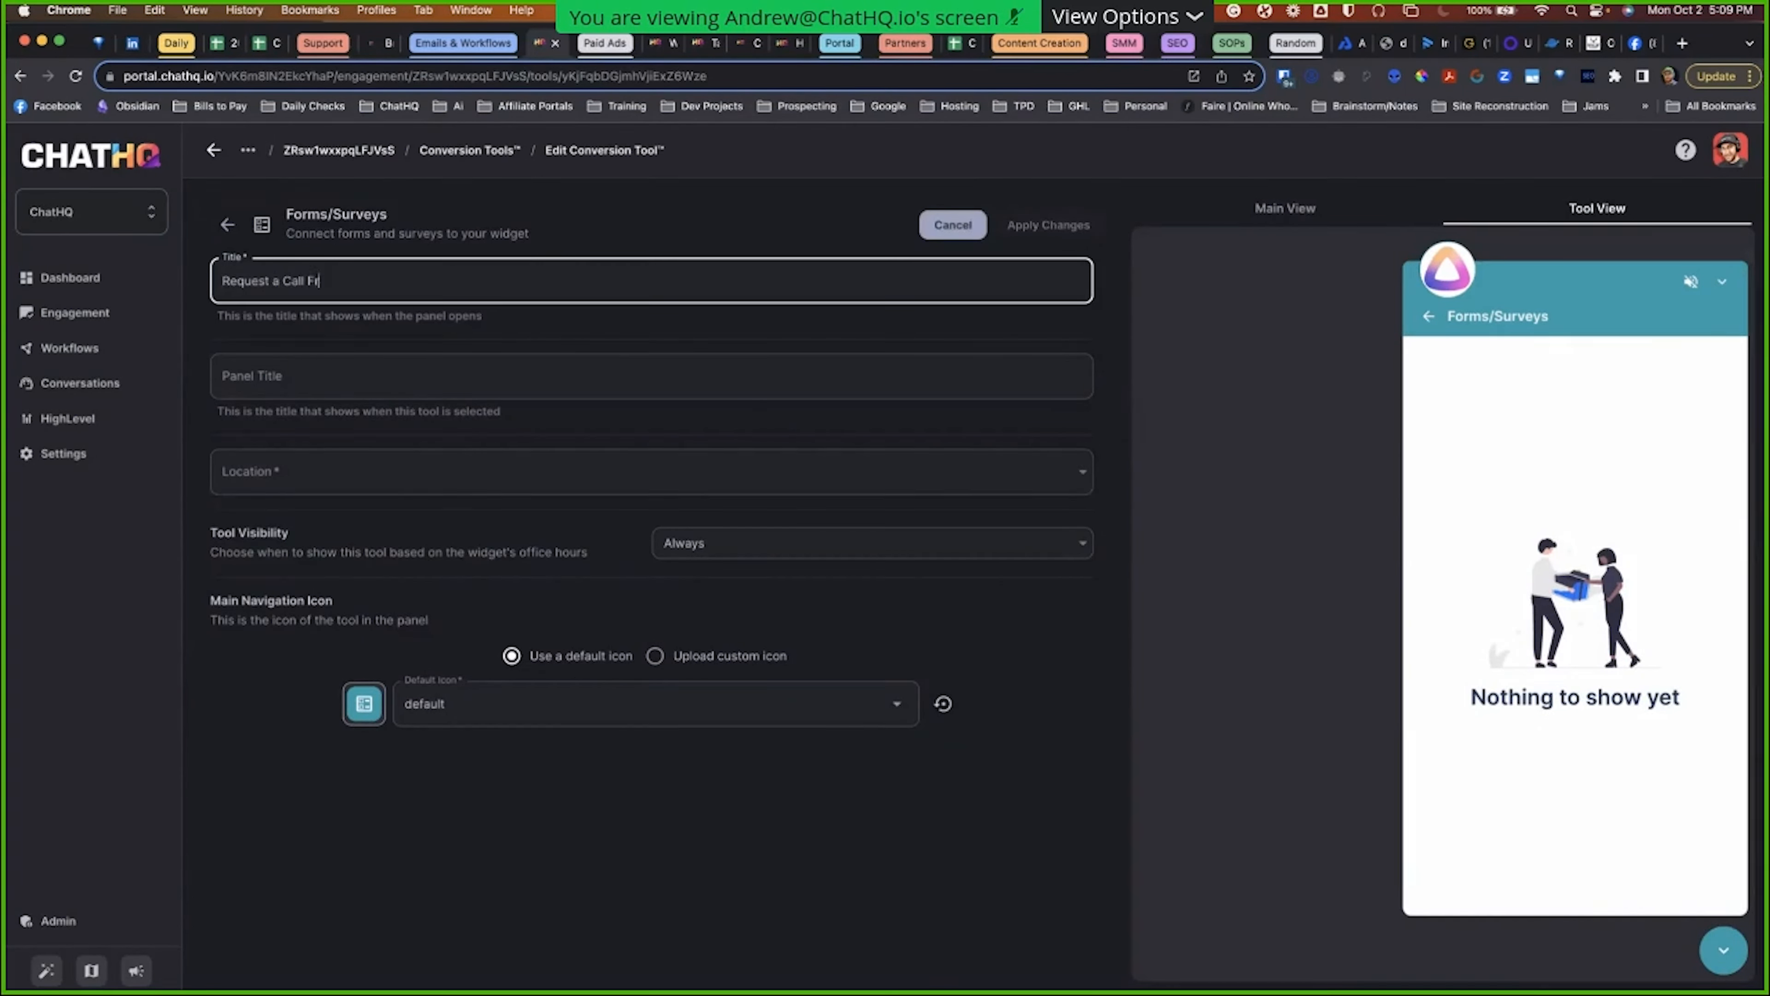
type("om Our Team")
left_click(313, 279)
key("BackSpace")
type("f")
key("BackSpace")
type("F")
left_click(291, 380)
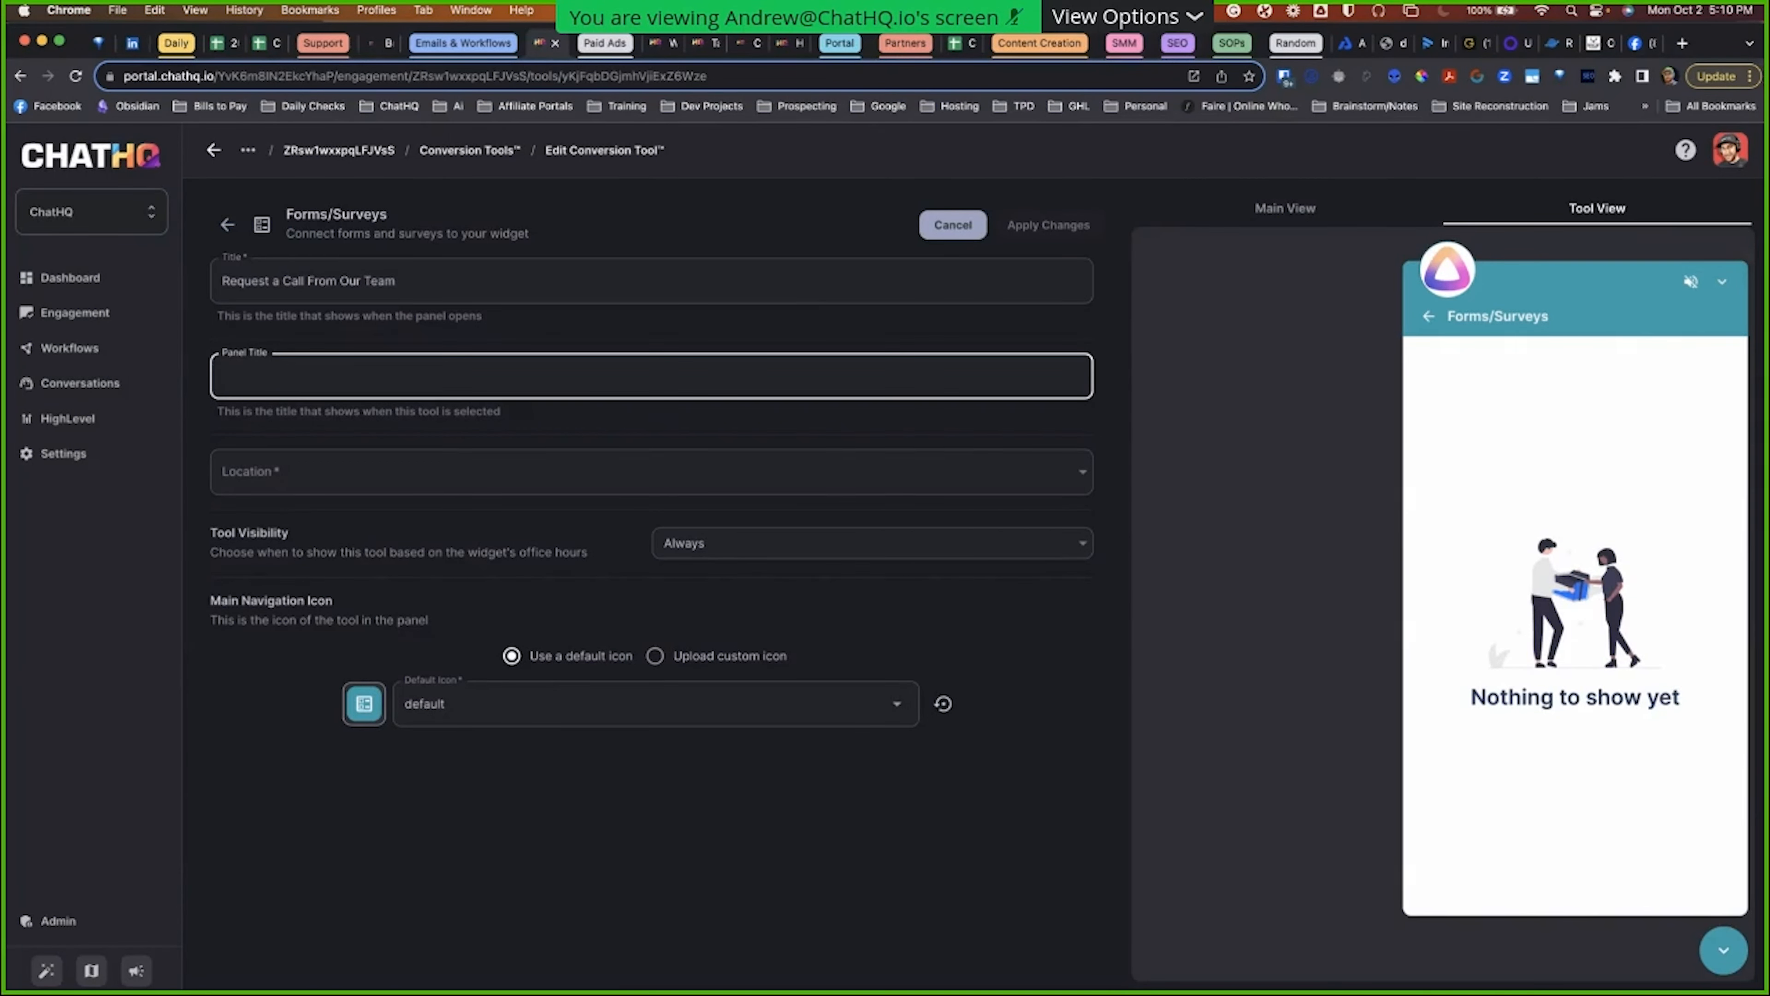
Step: Copy the tool's title "Request a Call From Our Team" into its panel title
left_click(358, 280)
key("super+a")
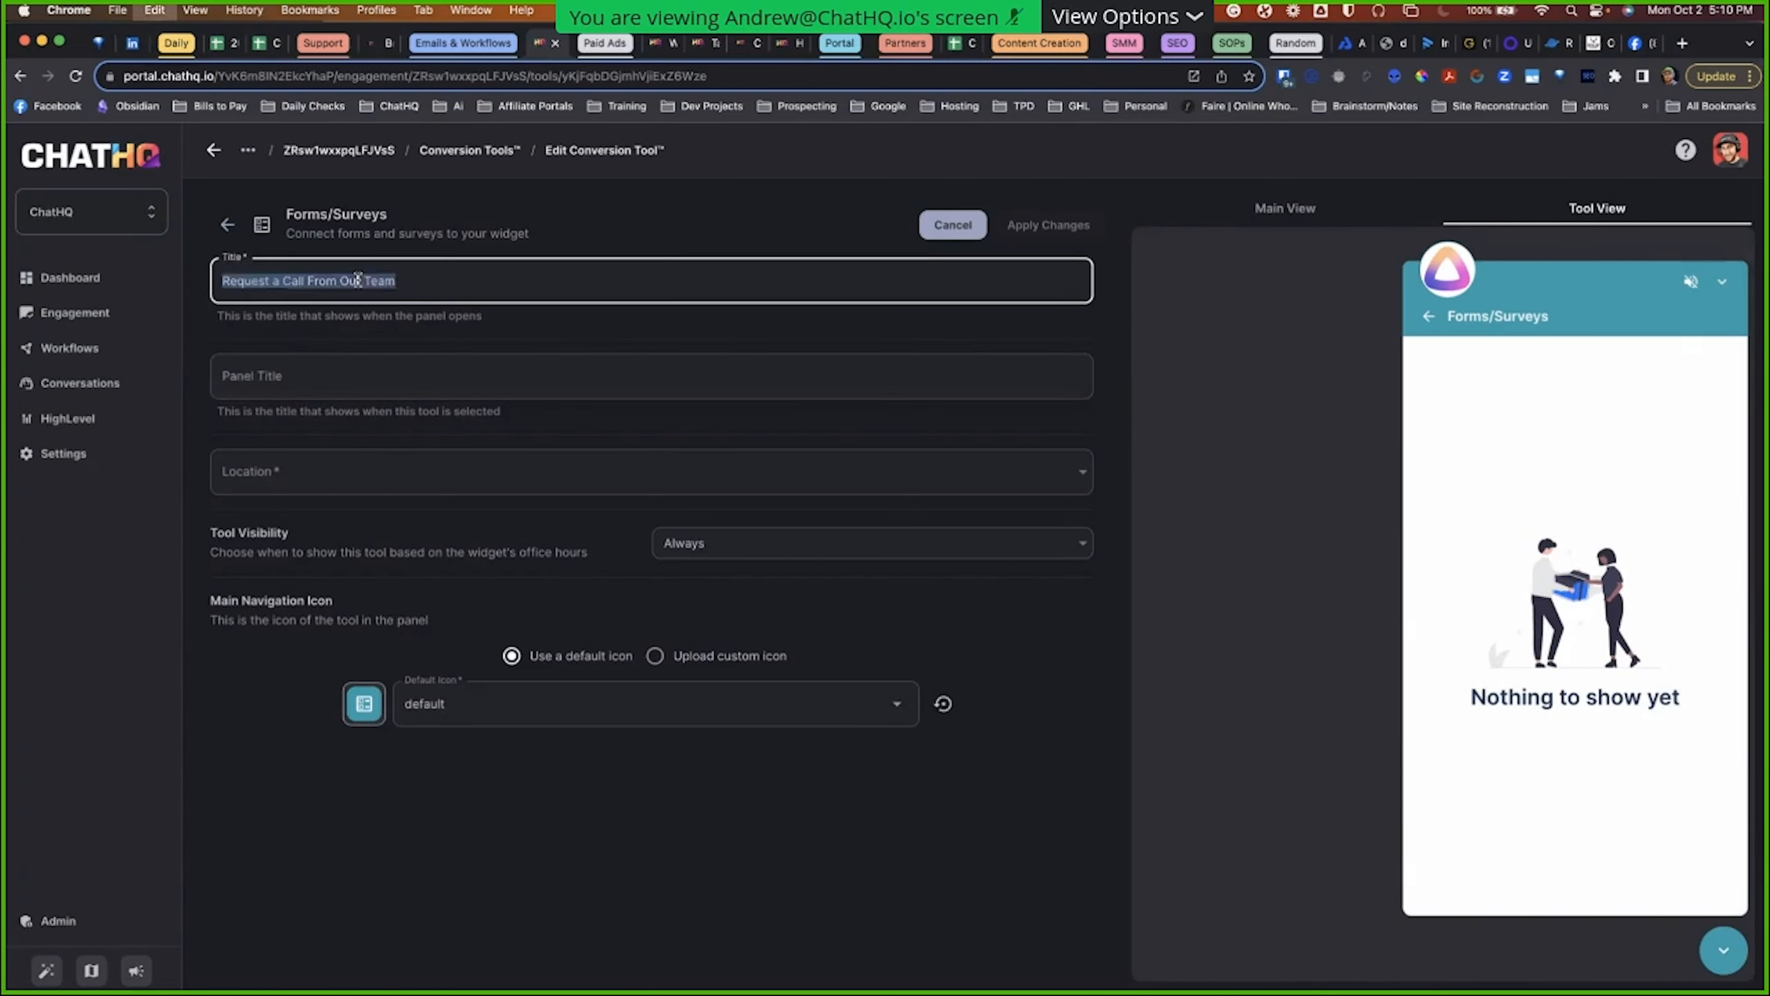
key("super+c")
left_click(541, 377)
key("super+v")
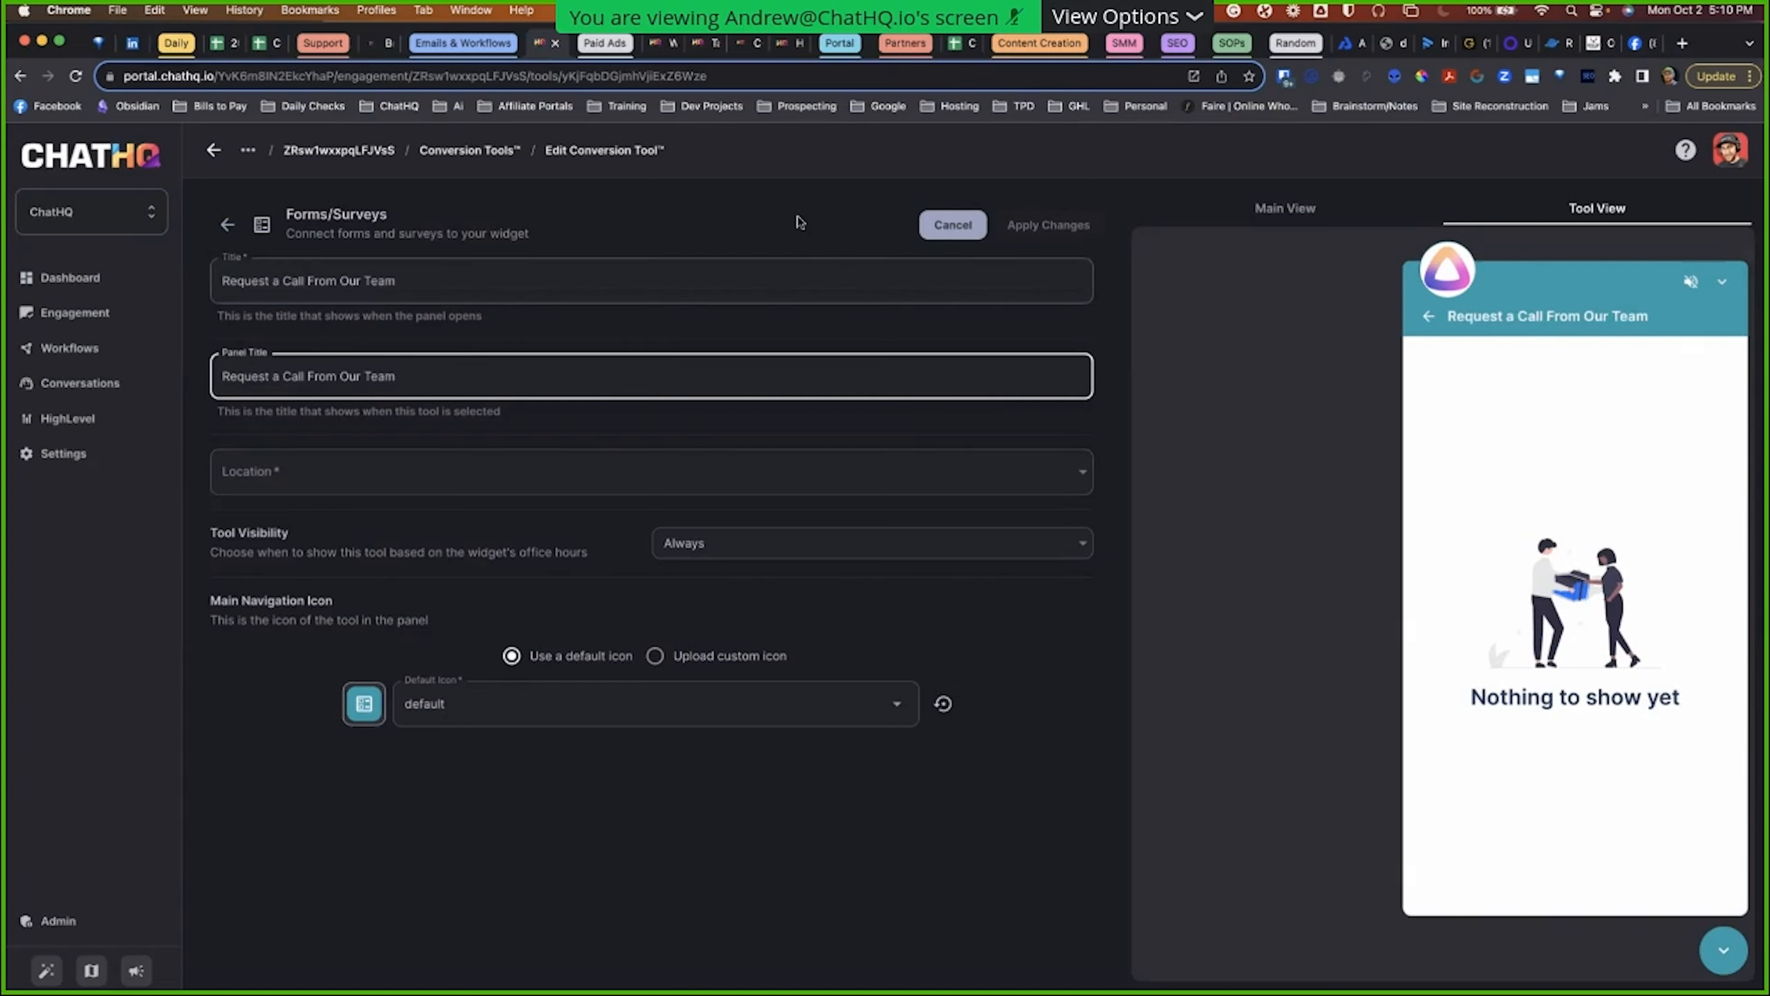
Step: Compare how the title and panel title appear in the widget preview's main view and tool view
left_click(443, 280)
left_click(1285, 208)
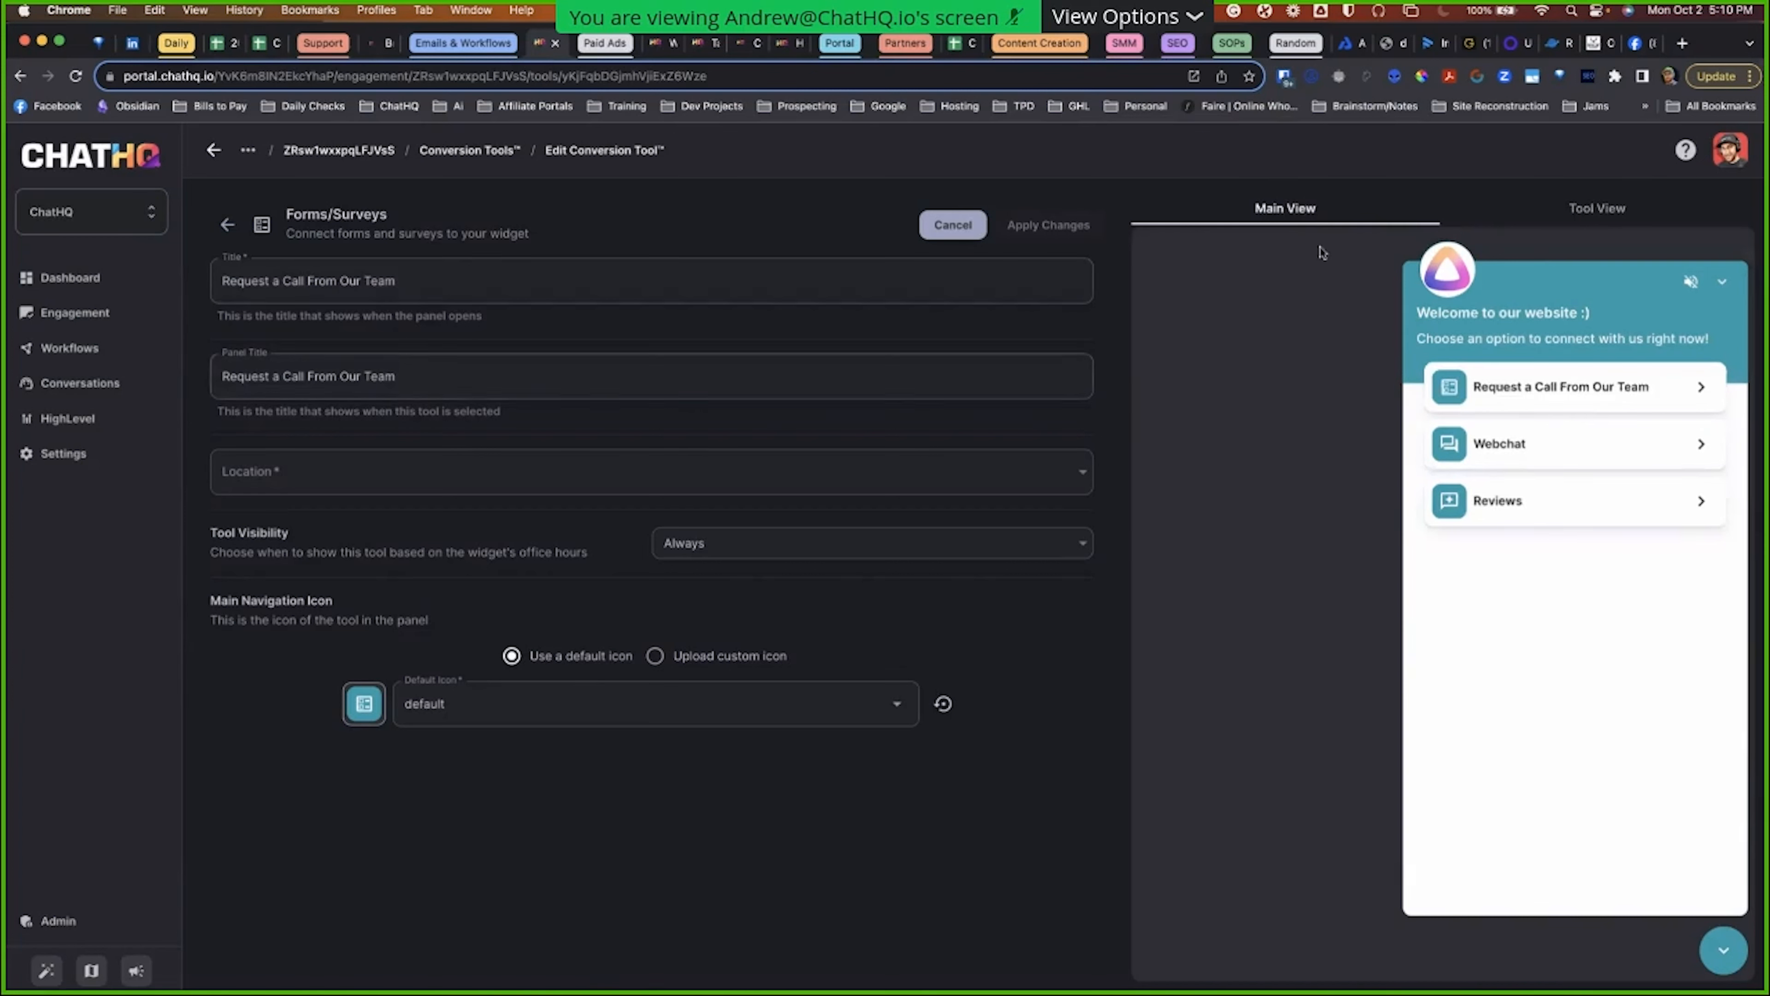
left_click(1687, 217)
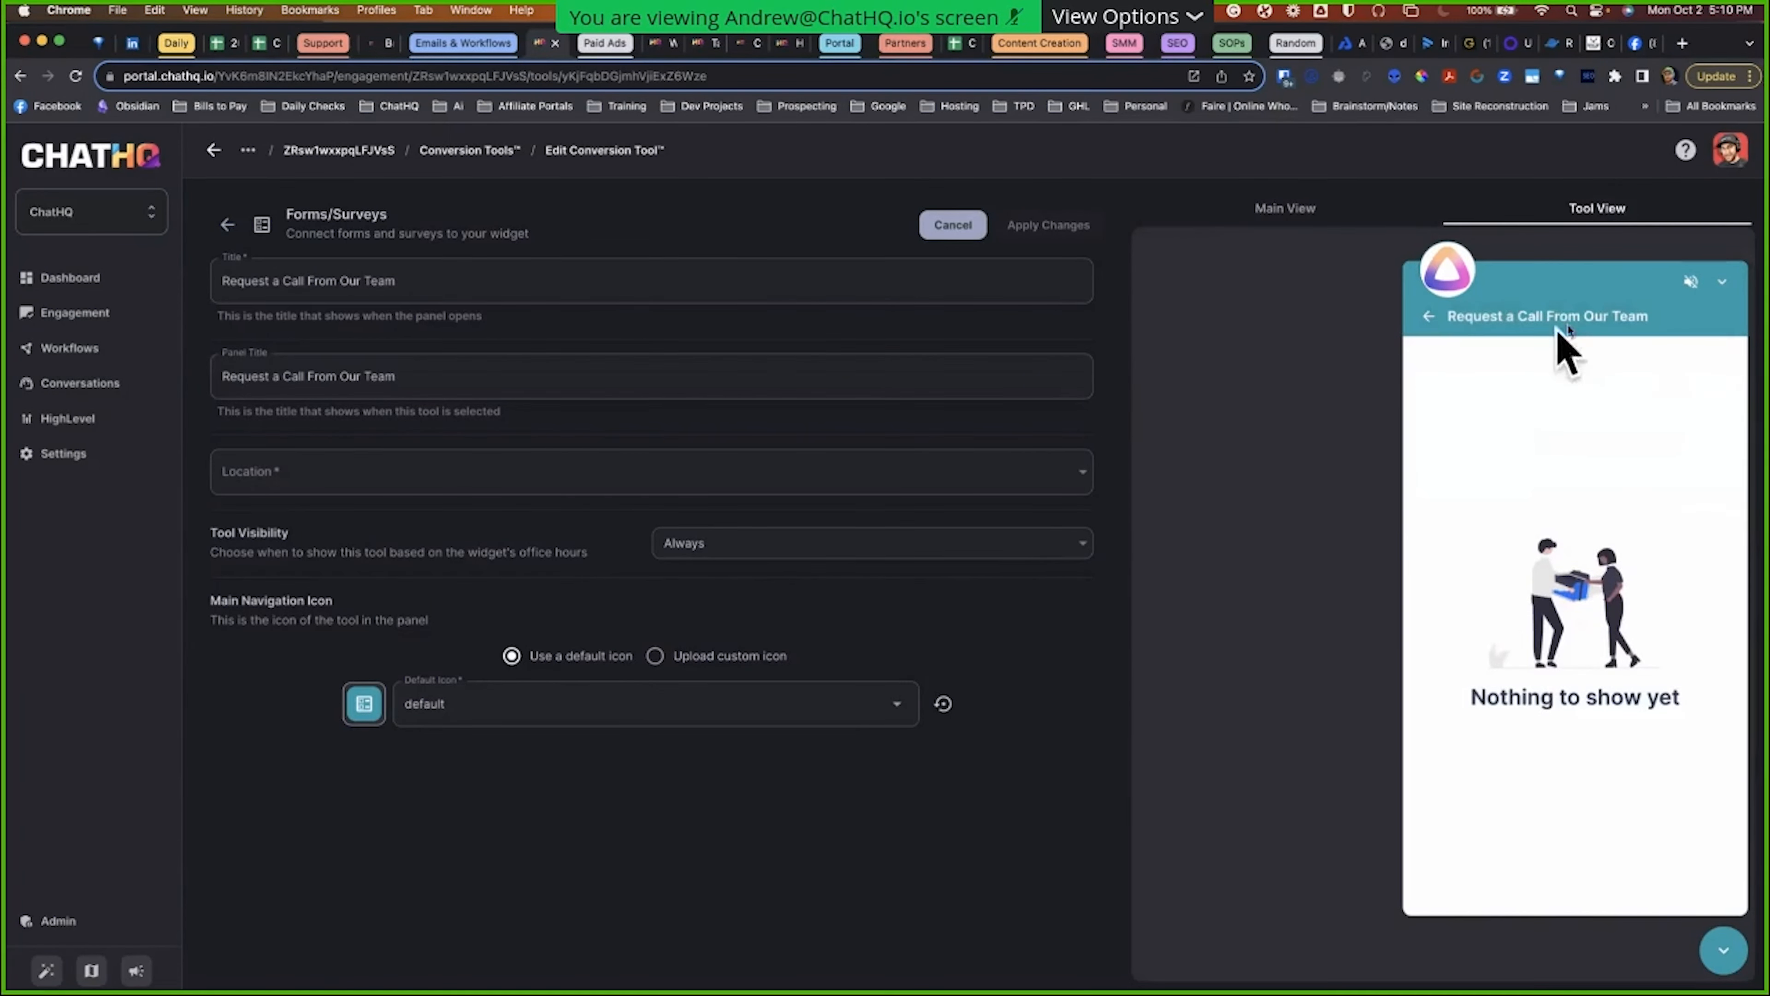
Step: Append the test text "xdvxcvsd" to the panel title to try the live preview, and remove it again
left_click(427, 390)
type("xdvxcvsd")
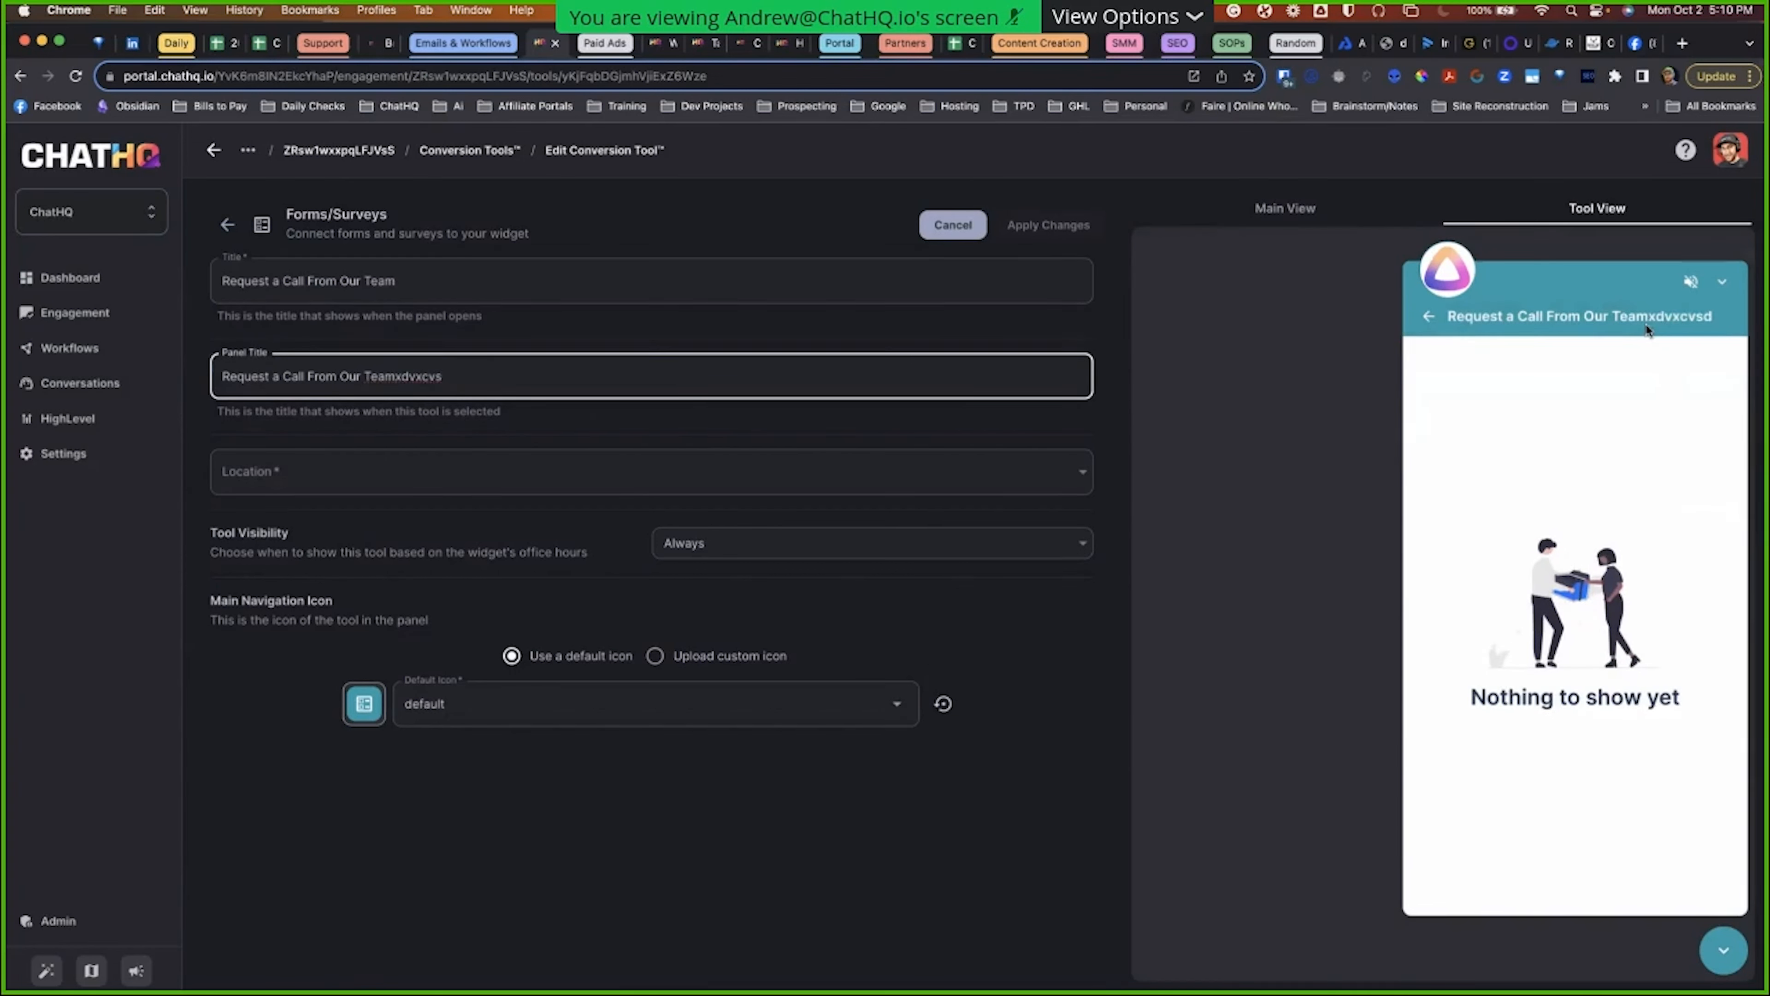
key("BackSpace")
key("BackSpace")
key("BackSpace")
key("BackSpace")
key("BackSpace")
key("BackSpace")
key("BackSpace")
key("BackSpace")
Step: Set the Forms/Surveys tool's location to ChatHQ
left_click(437, 472)
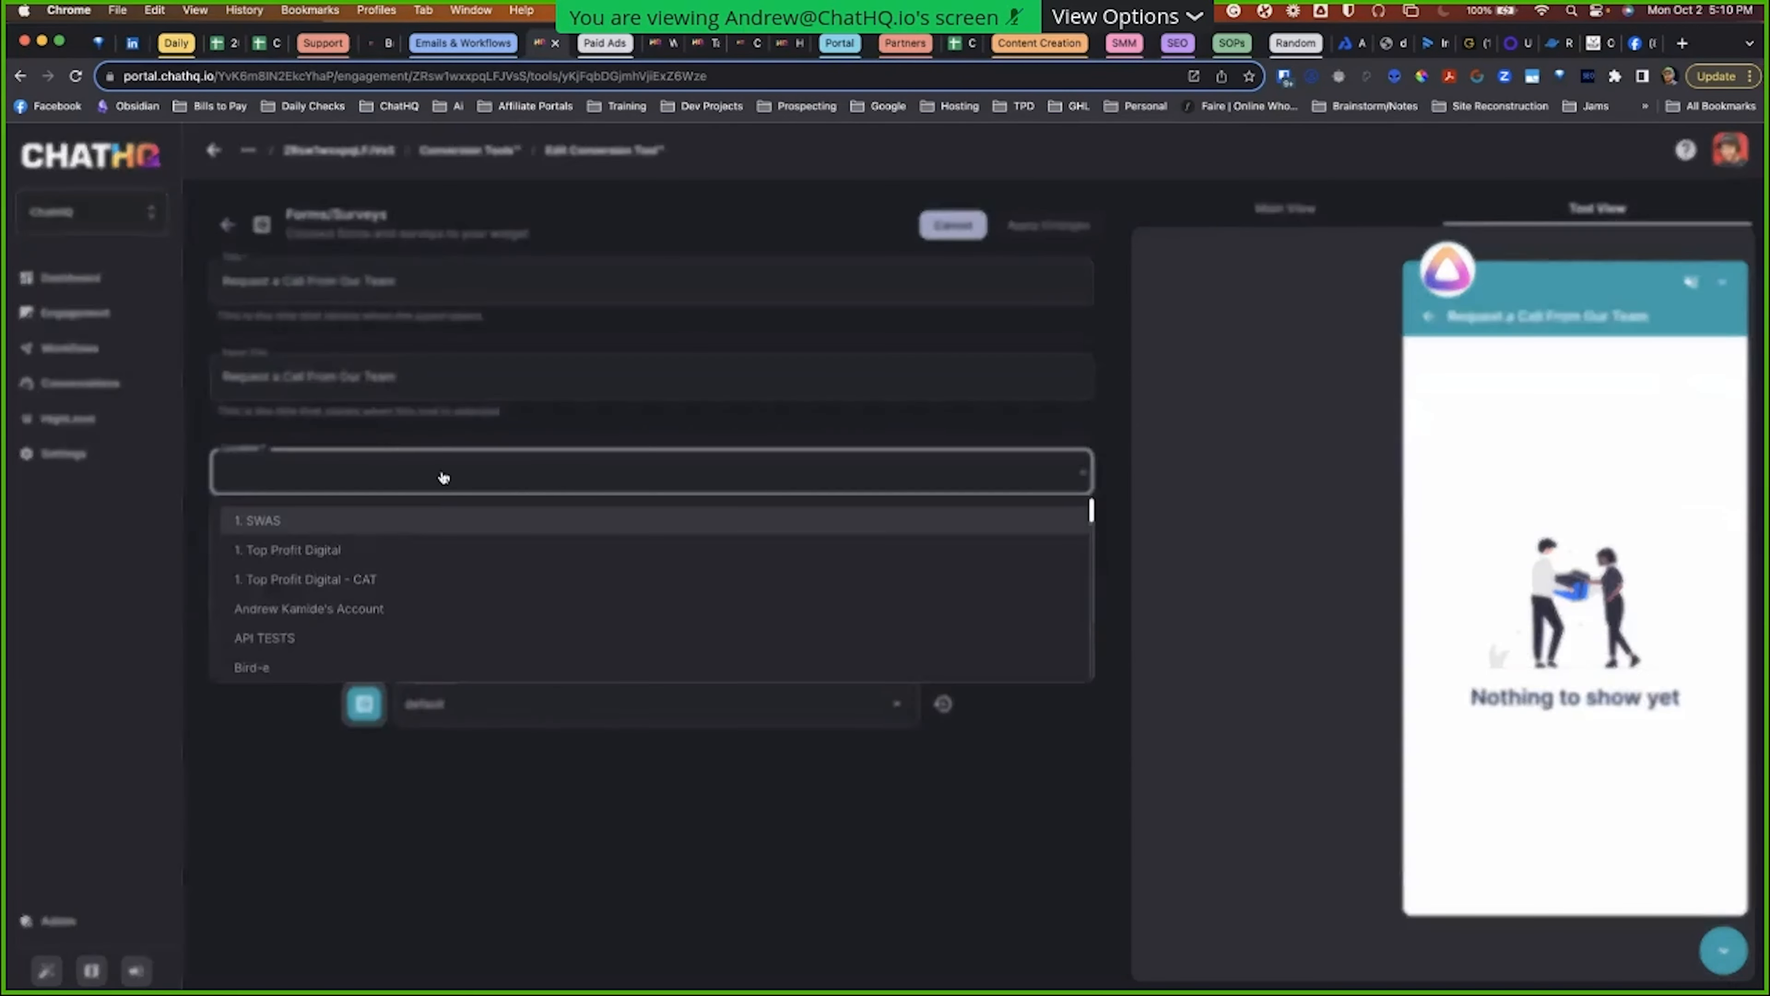
scroll(383, 605, "down", 3)
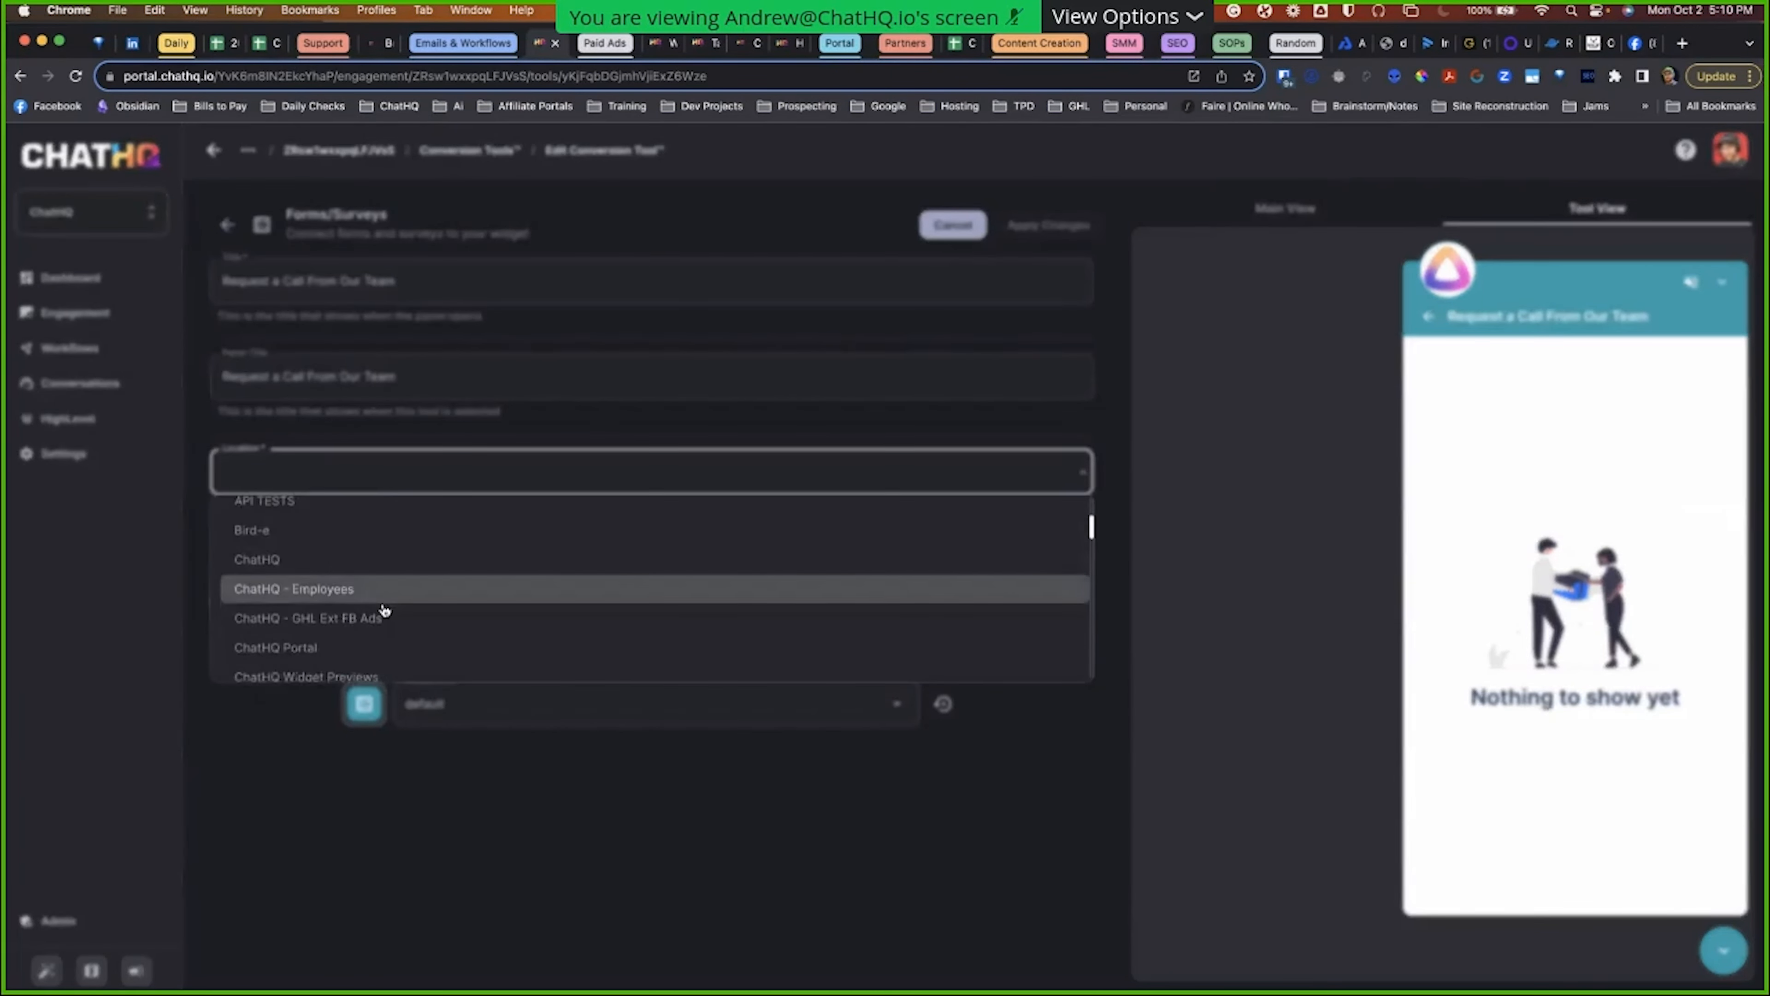
scroll(383, 607, "up", 1)
left_click(359, 586)
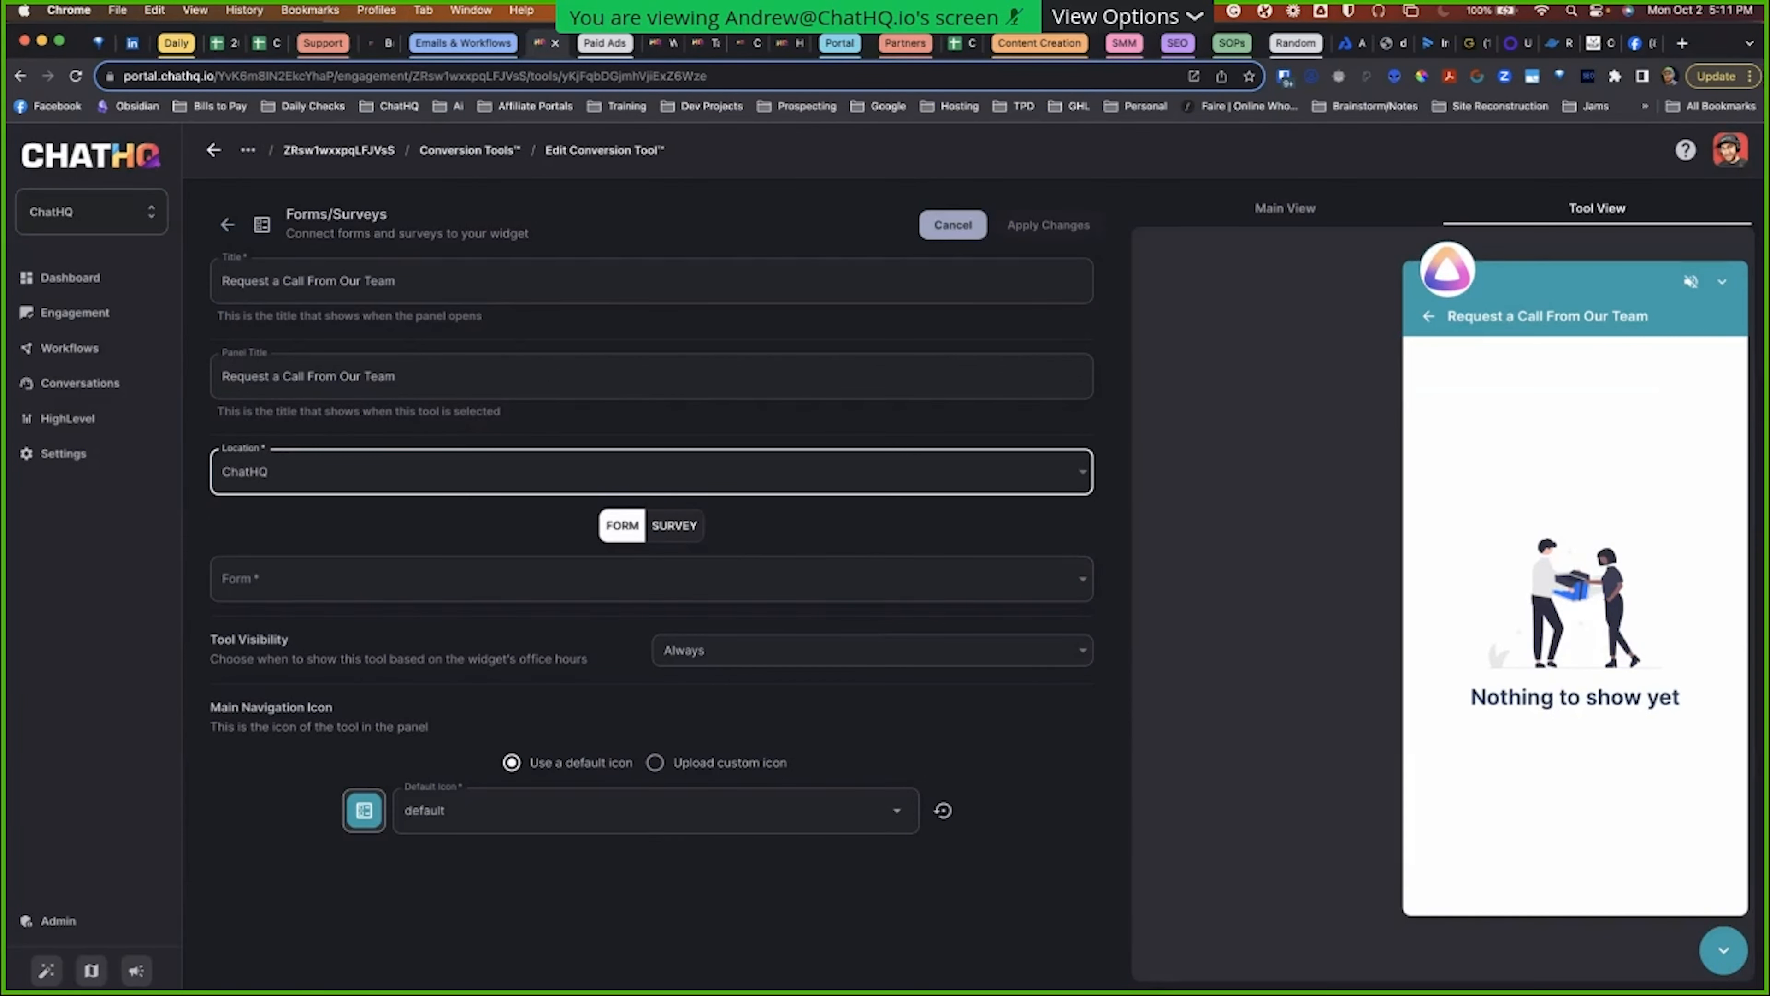
Step: Try the "Create New Support Ticket" form and the "Lead Magnet Form" as the tool's form
left_click(402, 593)
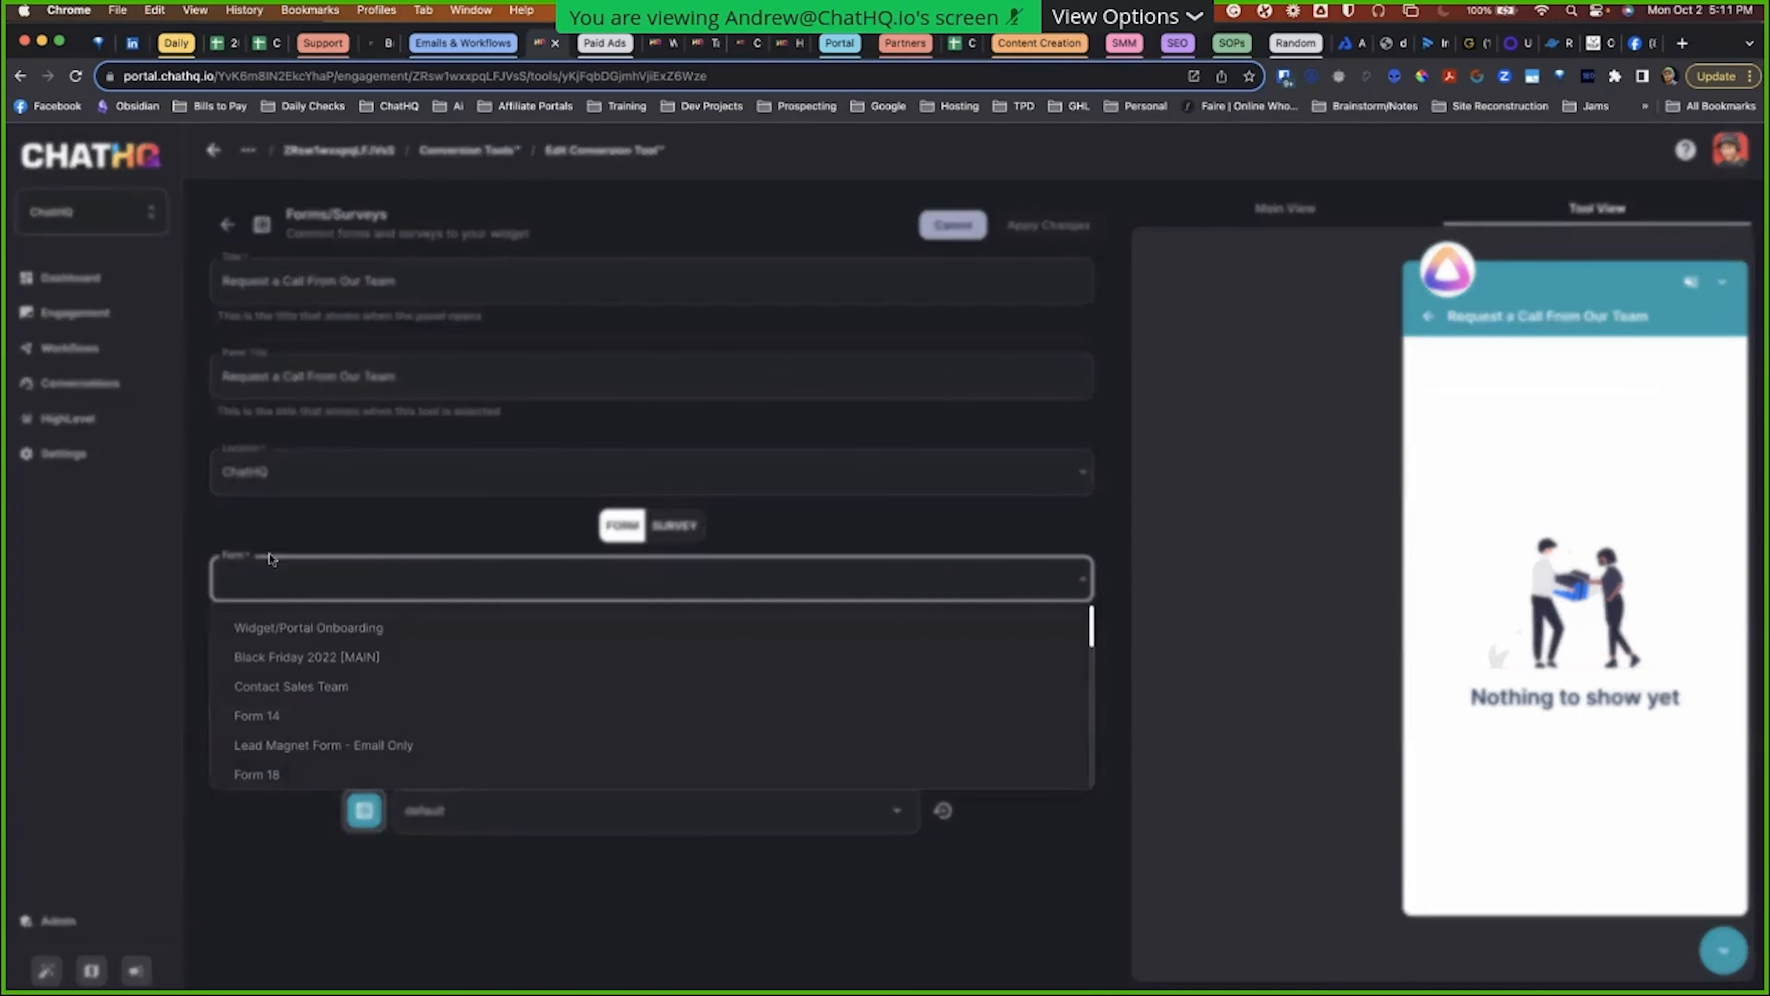
scroll(314, 685, "down", 2)
scroll(313, 685, "down", 10)
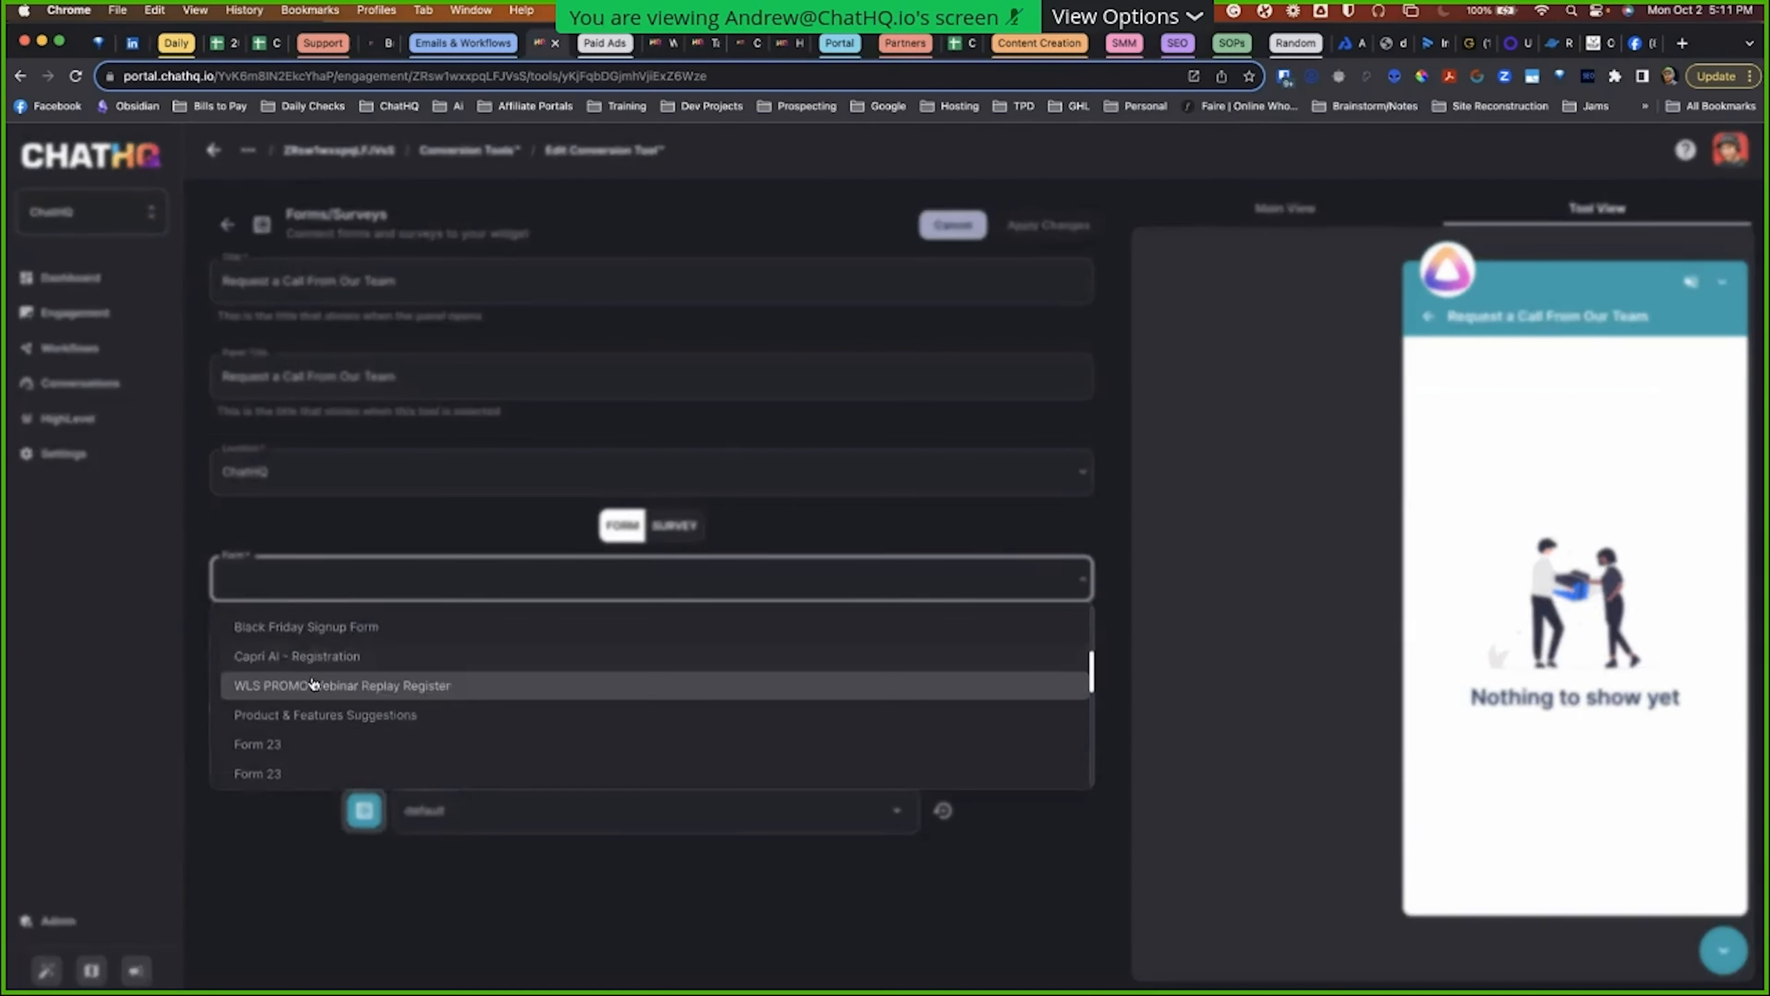
scroll(313, 684, "down", 1)
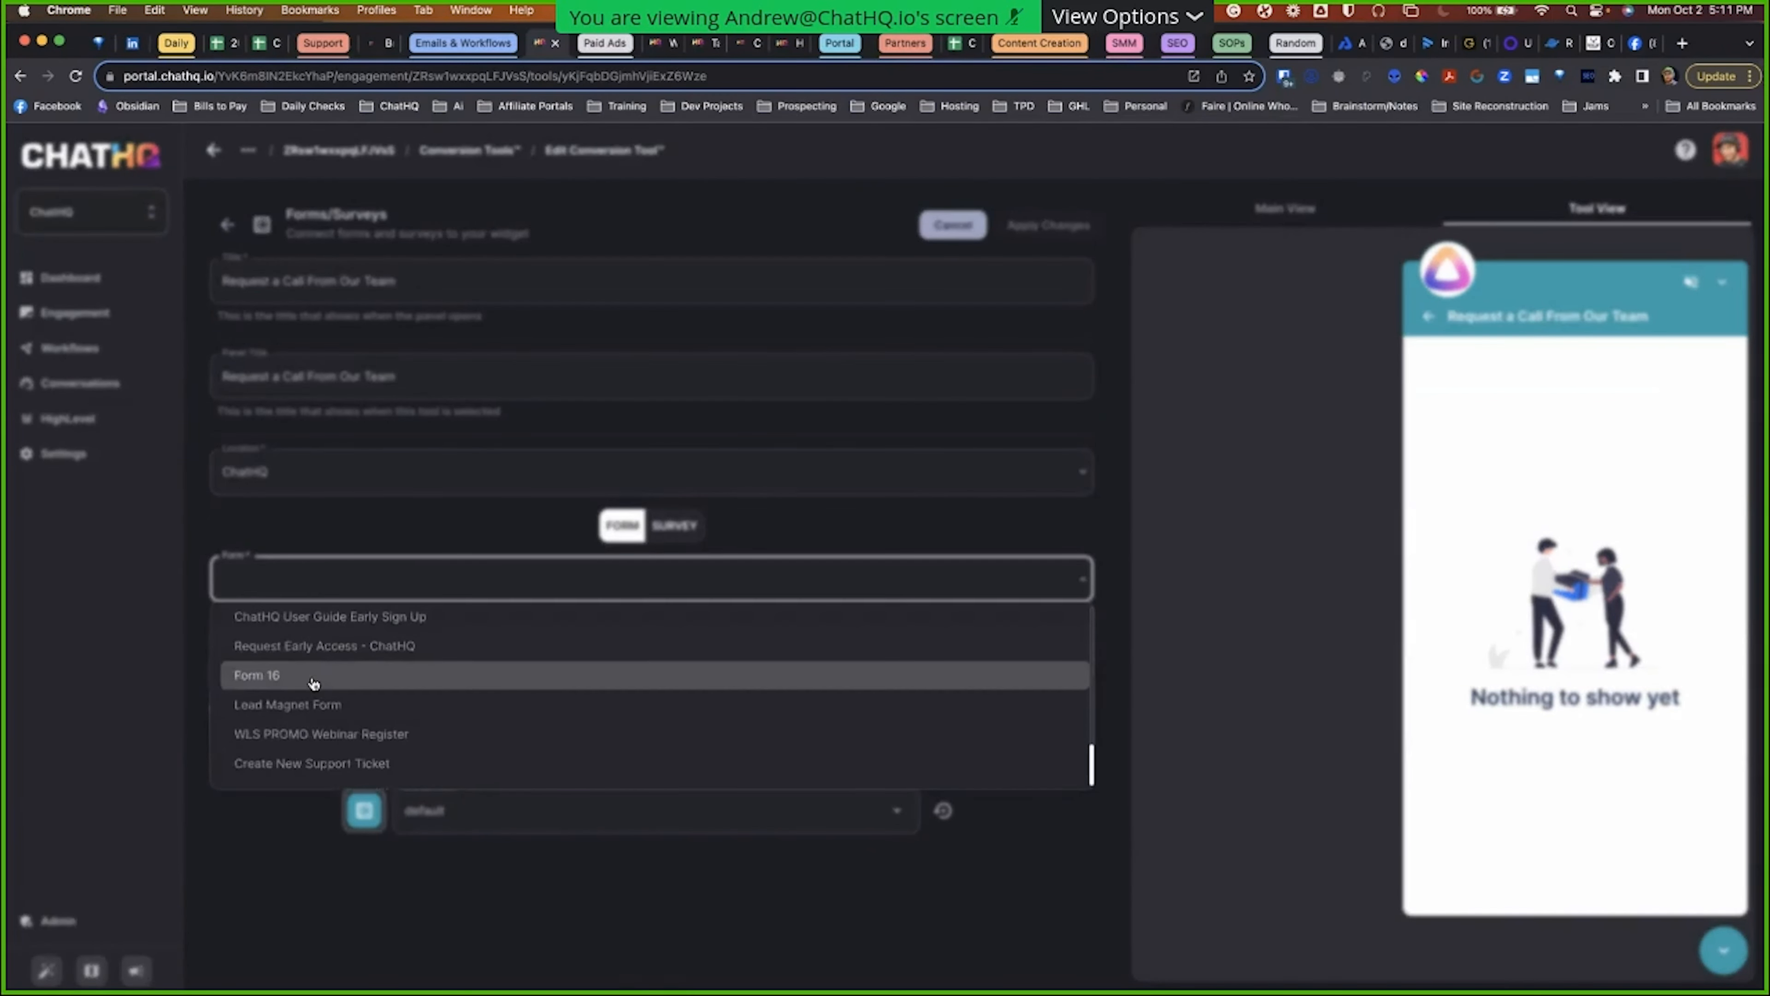
left_click(291, 764)
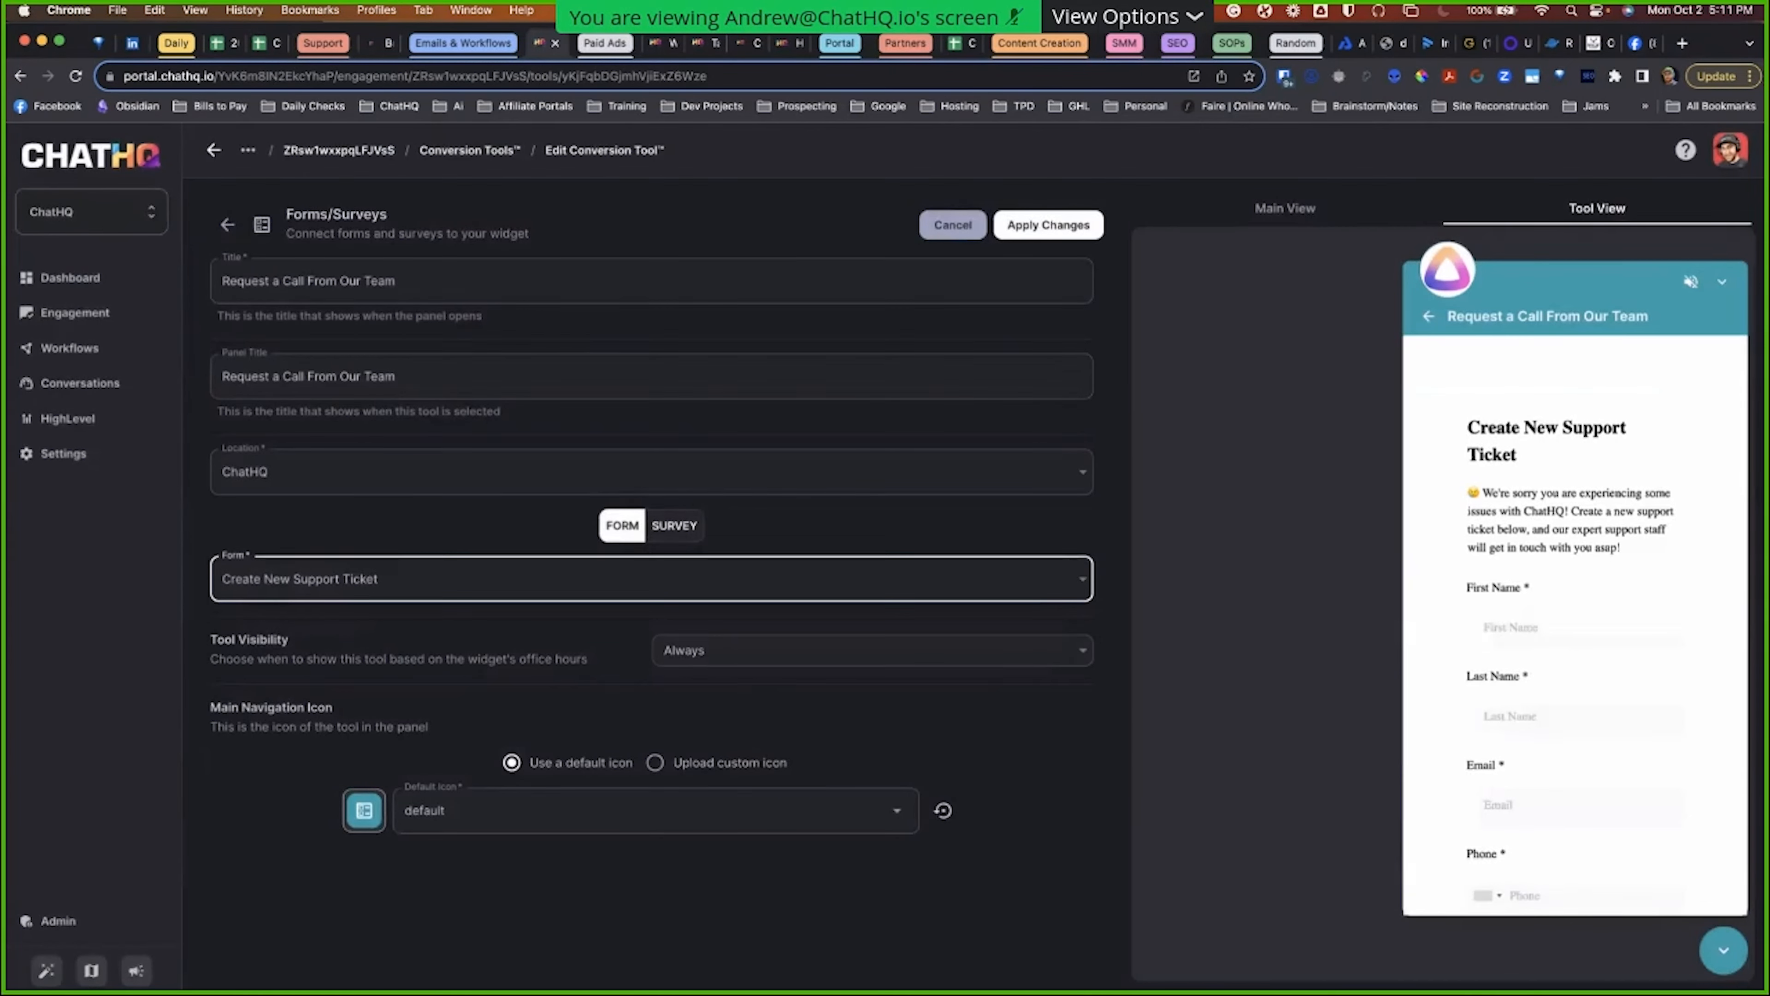
left_click(355, 580)
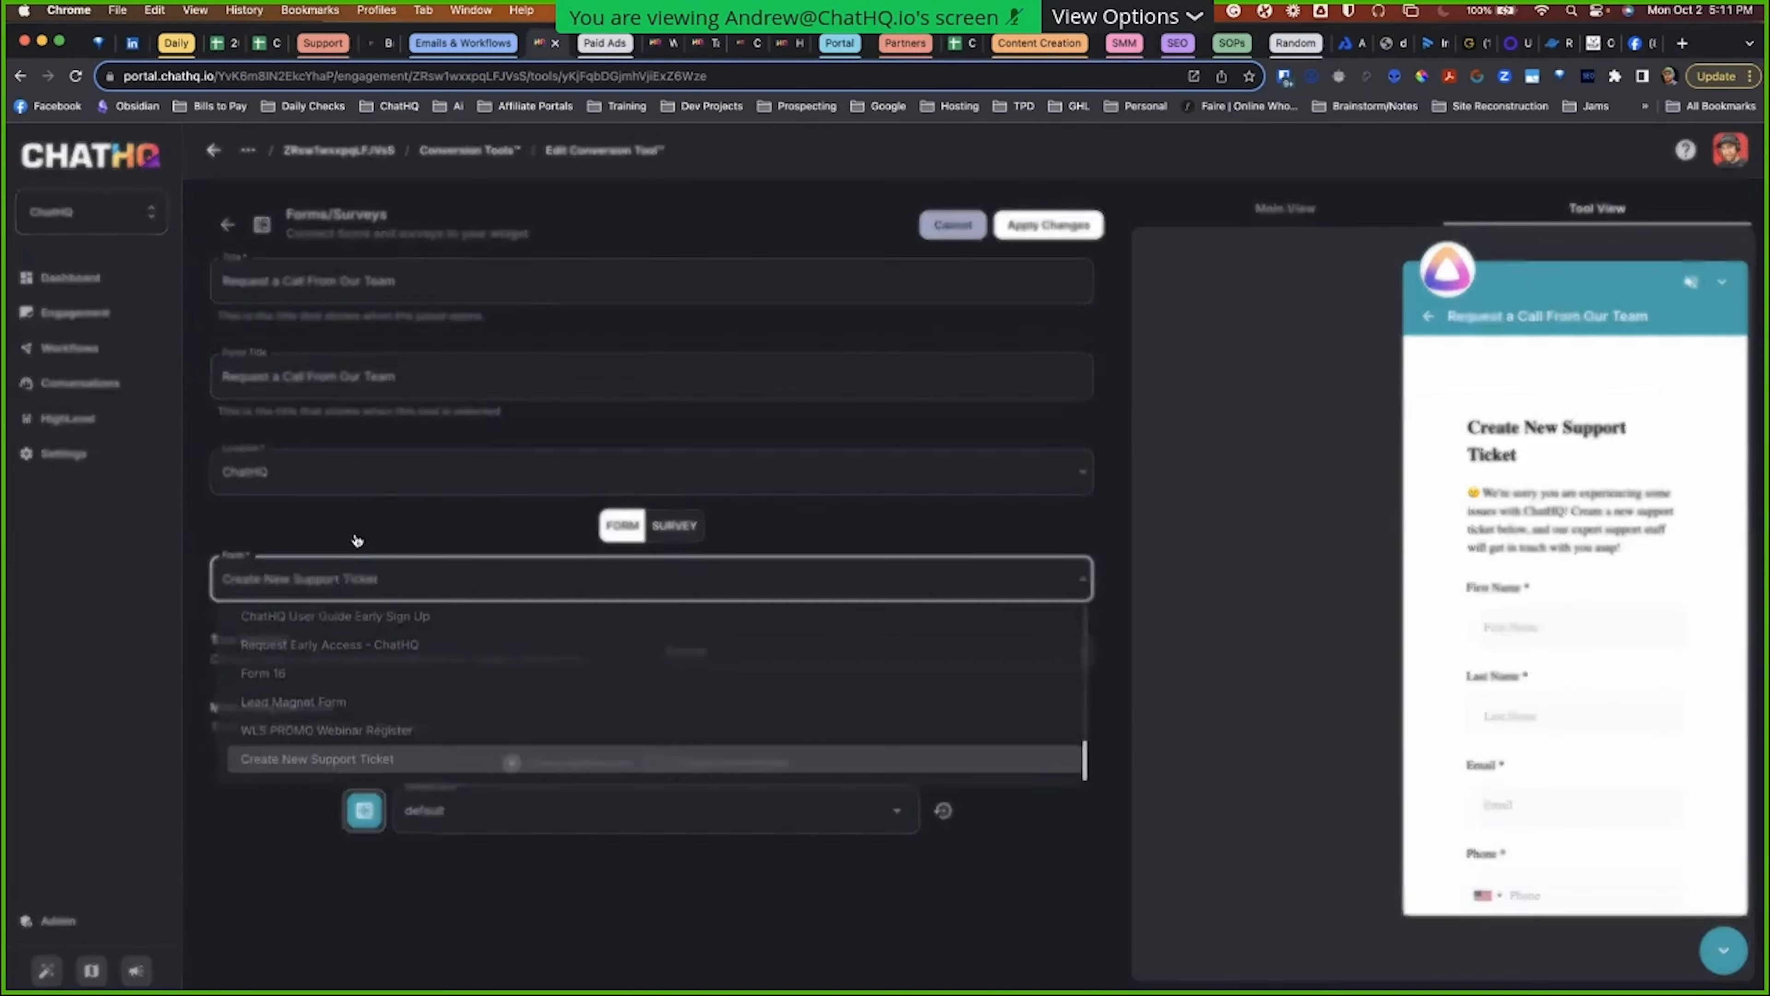
left_click(318, 706)
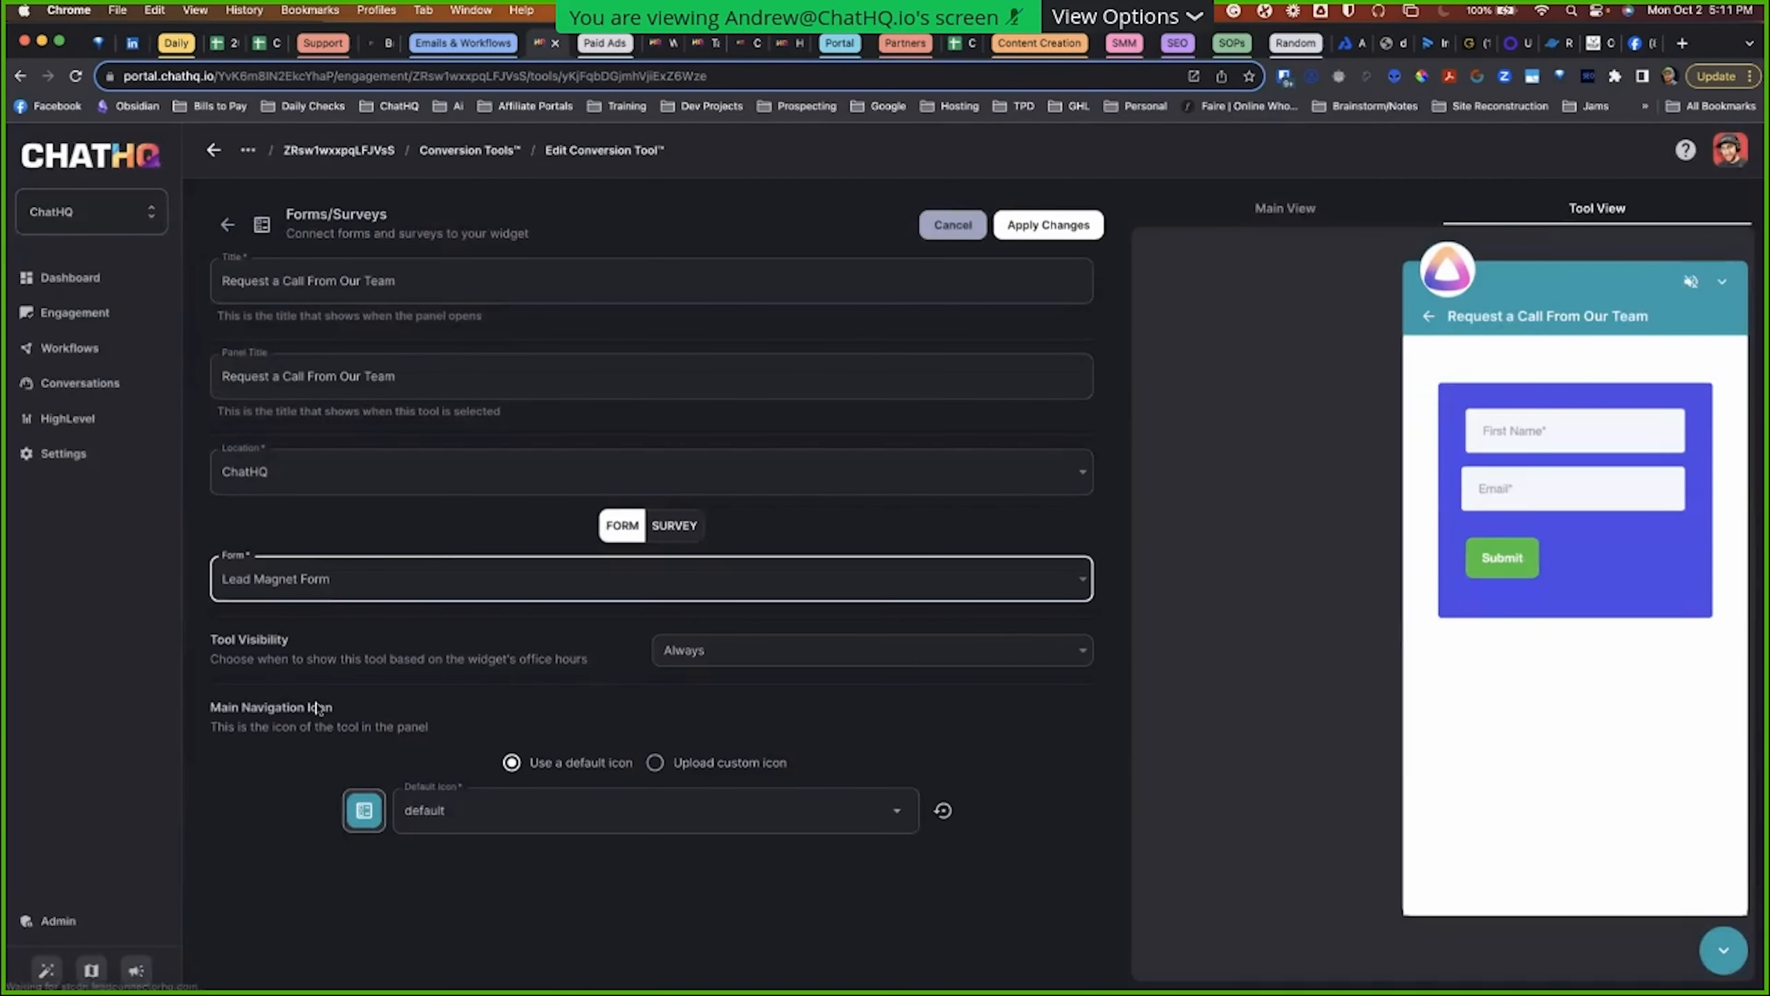
Step: Choose "Contact Form" as the form shown by the Forms/Surveys tool
left_click(320, 580)
scroll(320, 746, "up", 2)
scroll(315, 757, "up", 5)
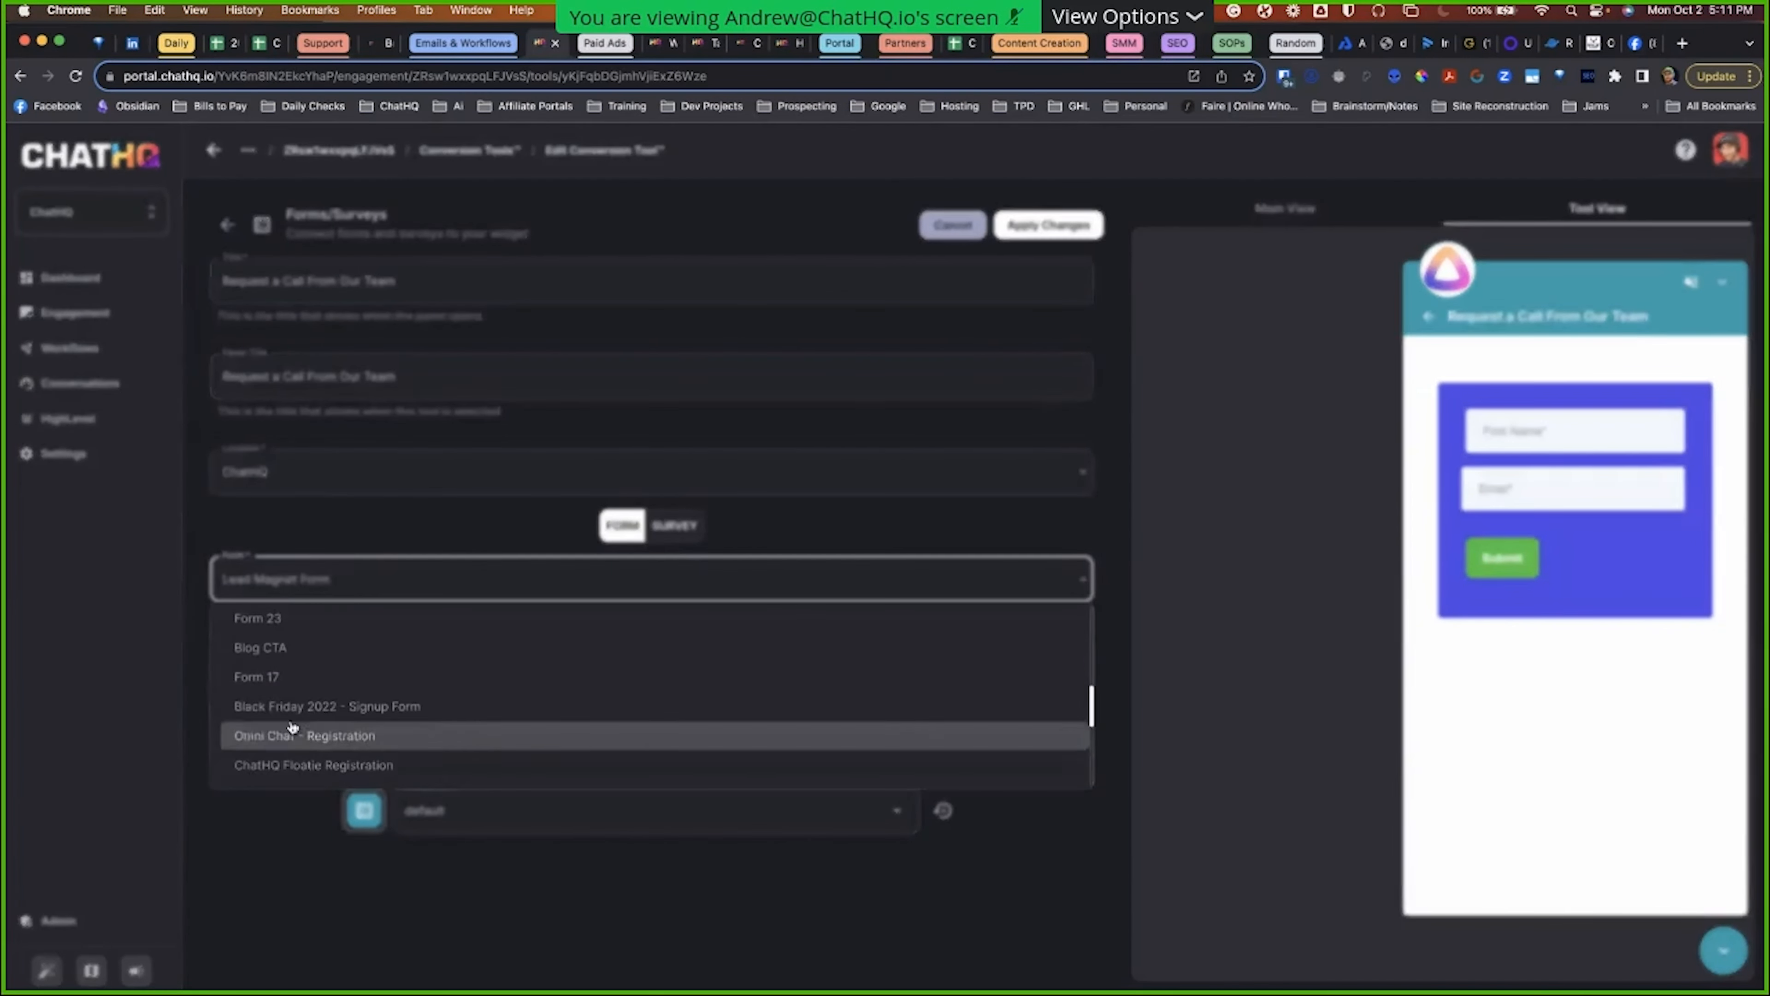
scroll(321, 669, "up", 4)
scroll(323, 679, "up", 1)
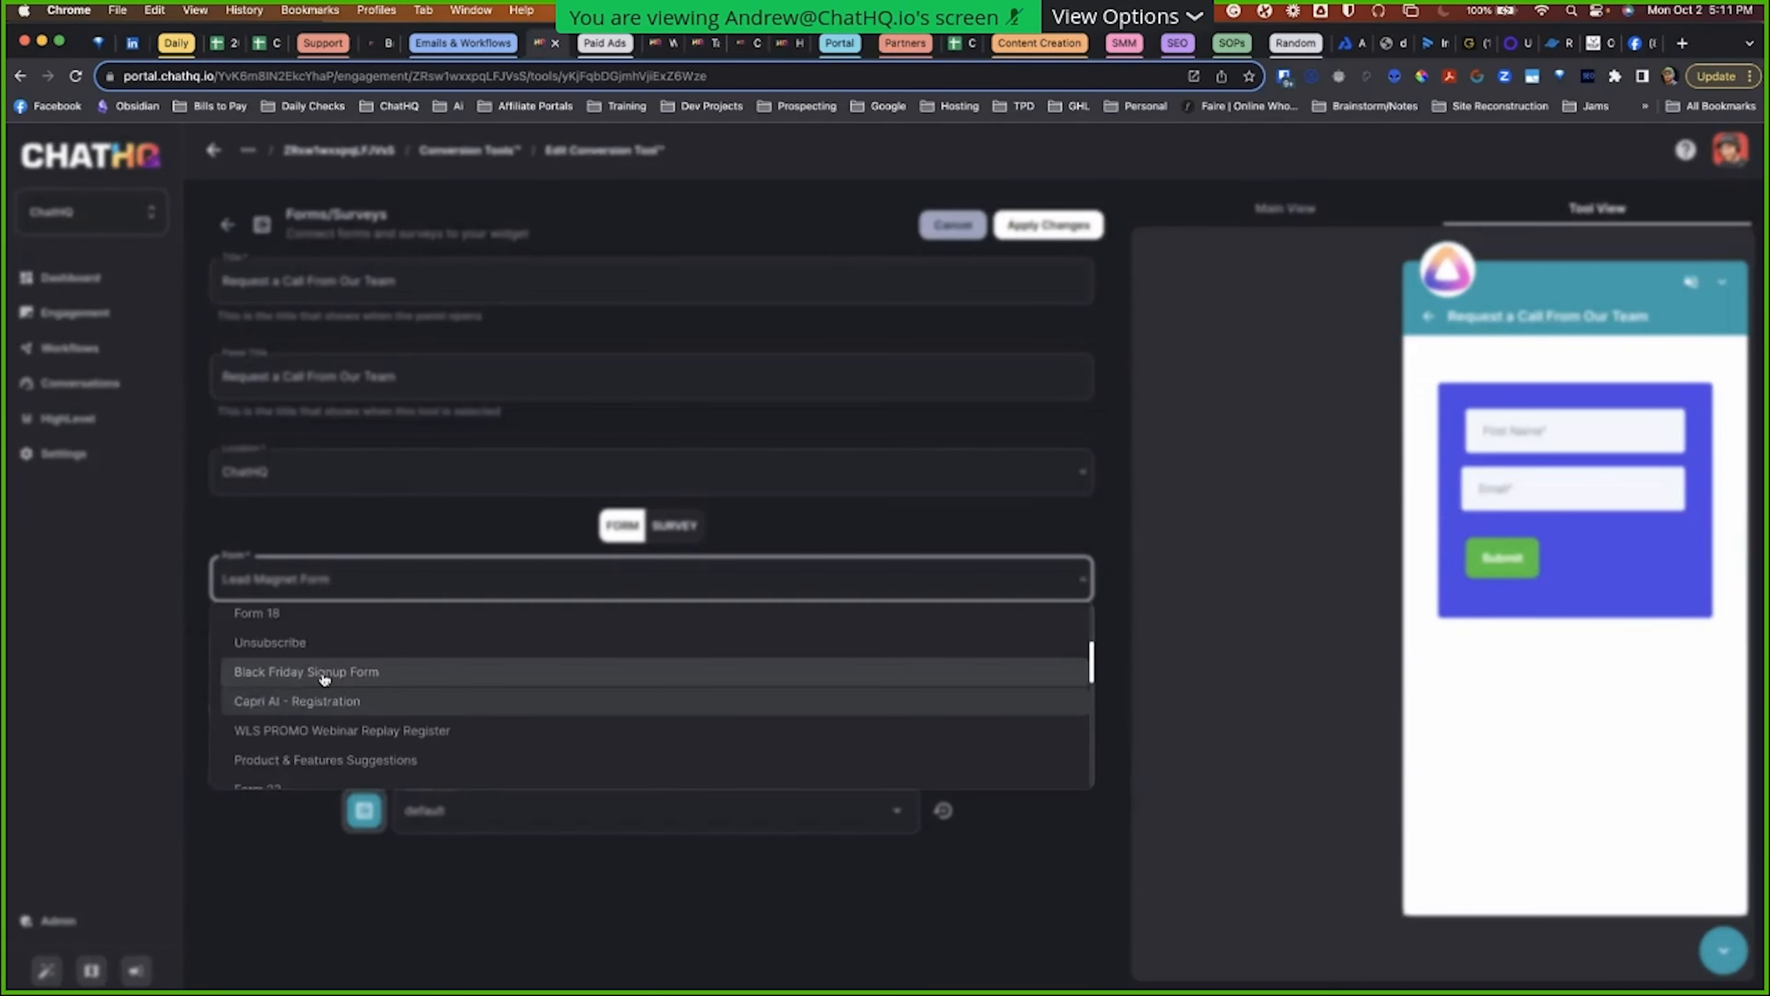
scroll(322, 678, "down", 10)
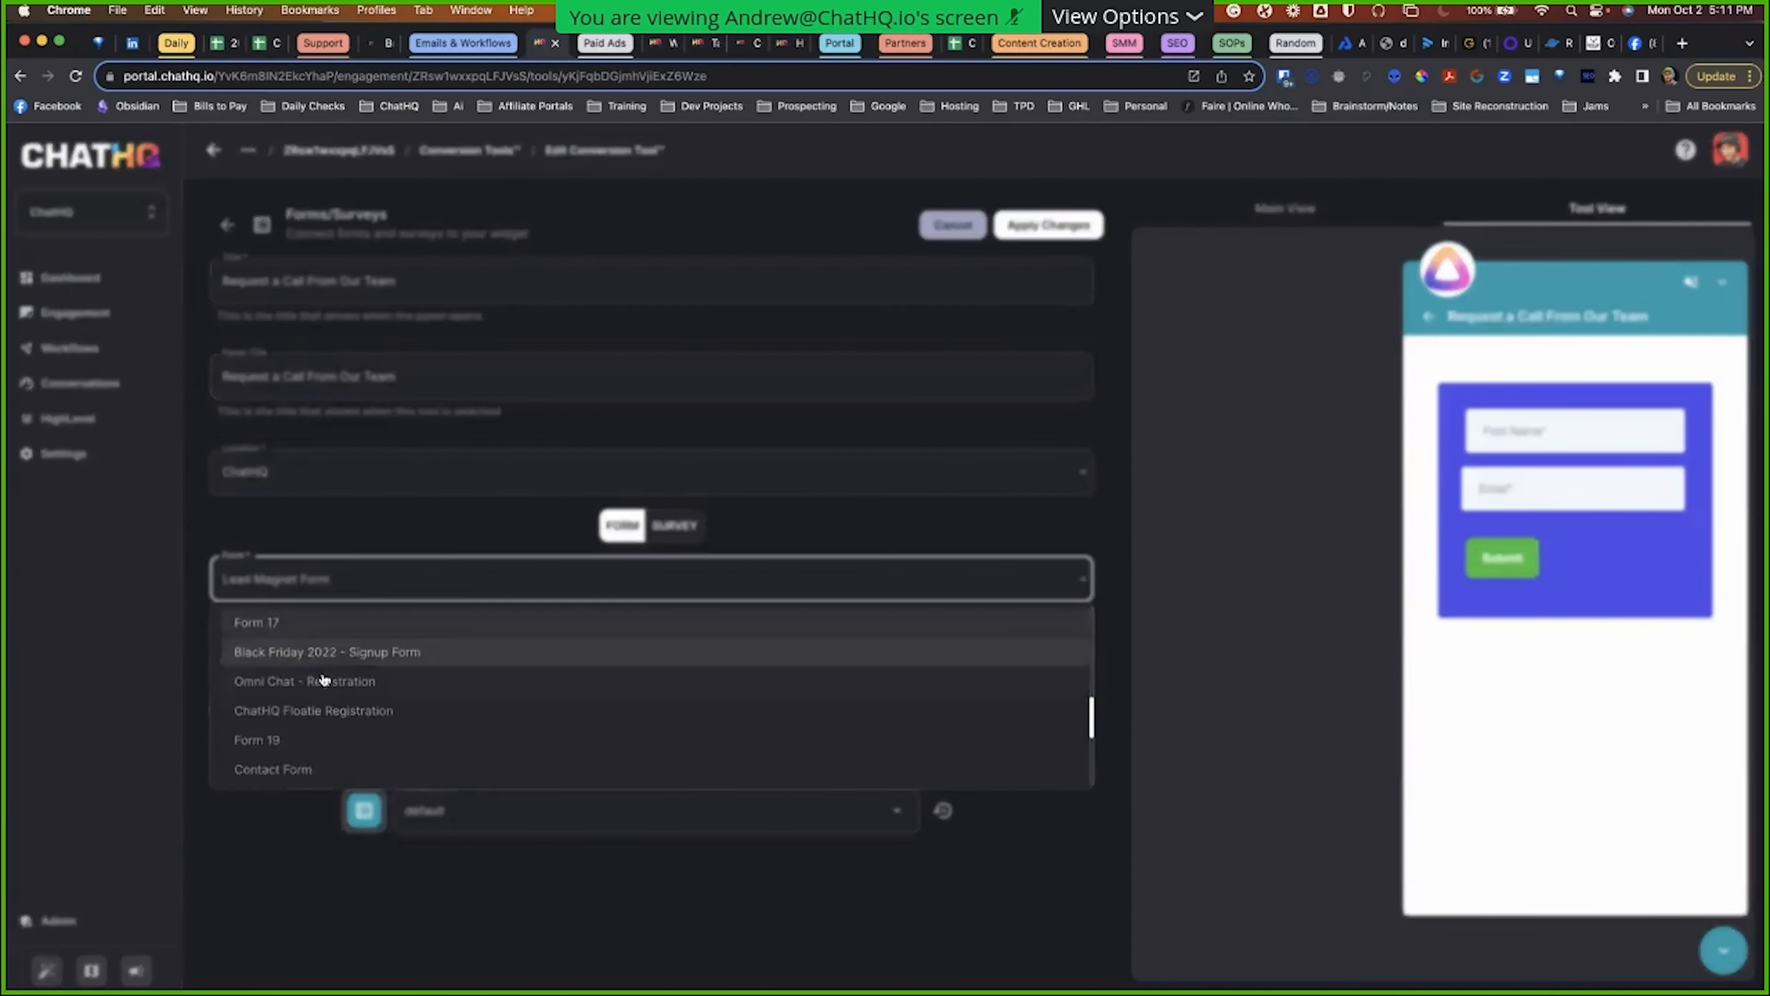
scroll(320, 680, "down", 2)
left_click(315, 711)
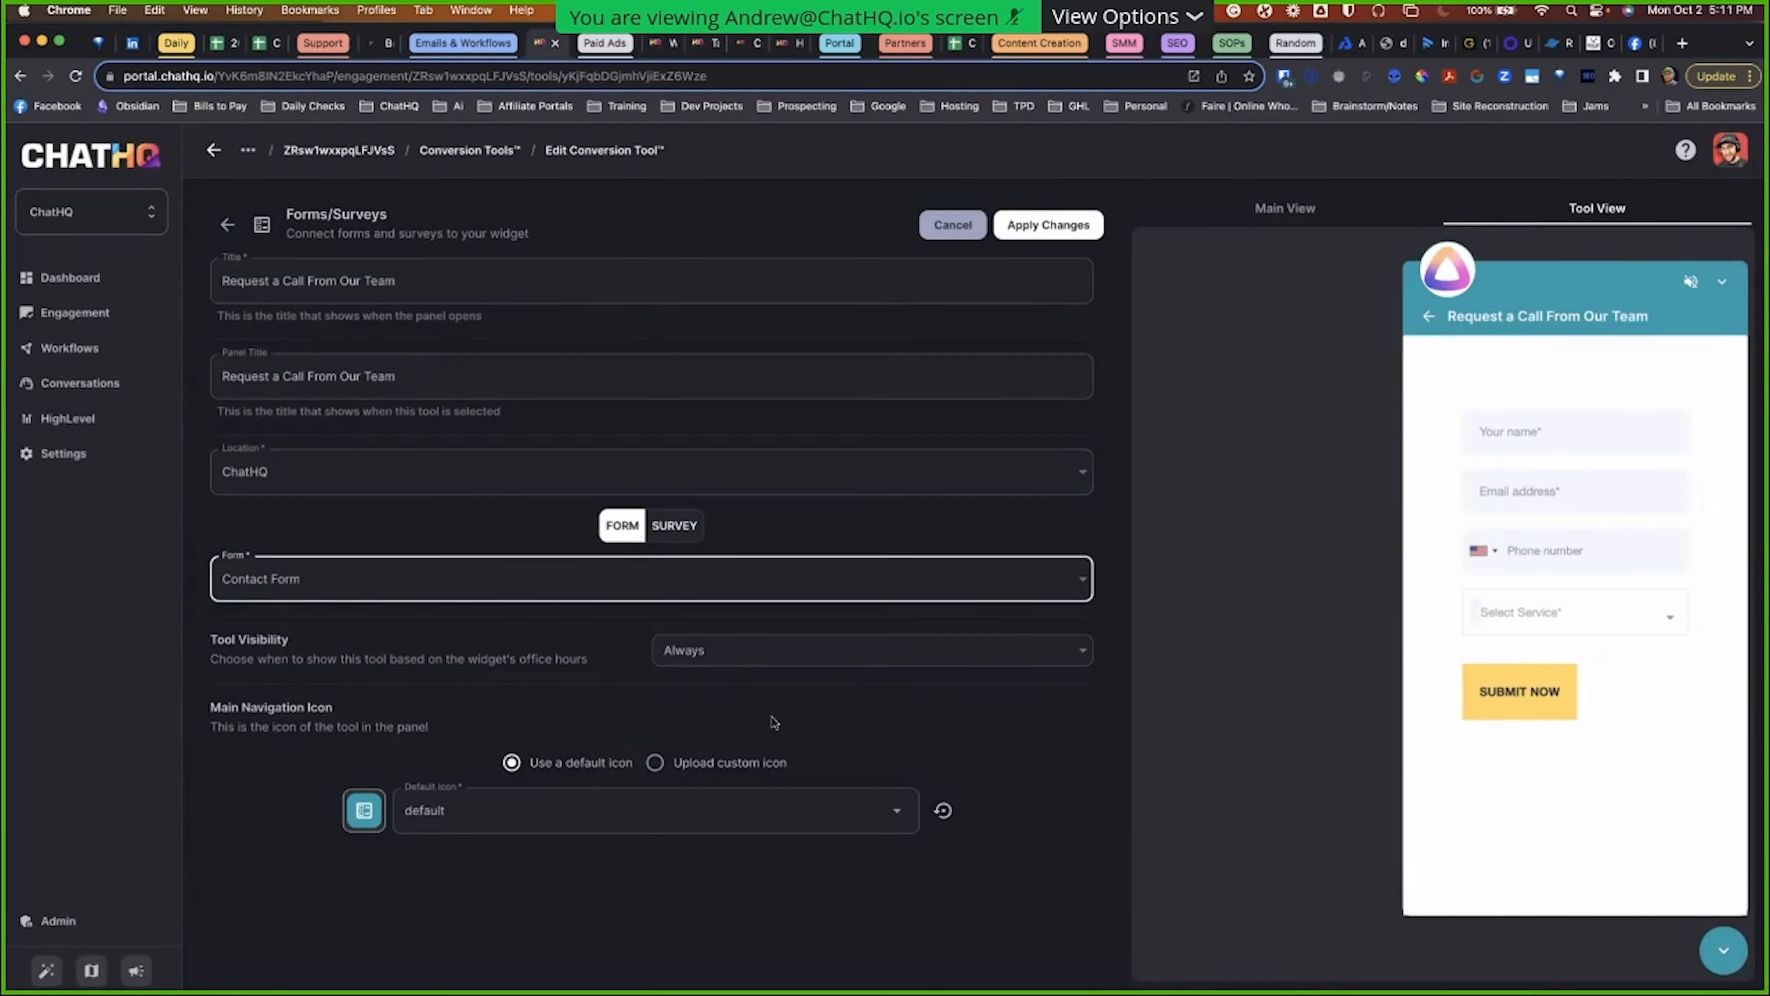
Step: Set the tool's main navigation icon to the default "phone" icon, check it in the preview's main view and apply the changes
left_click(439, 812)
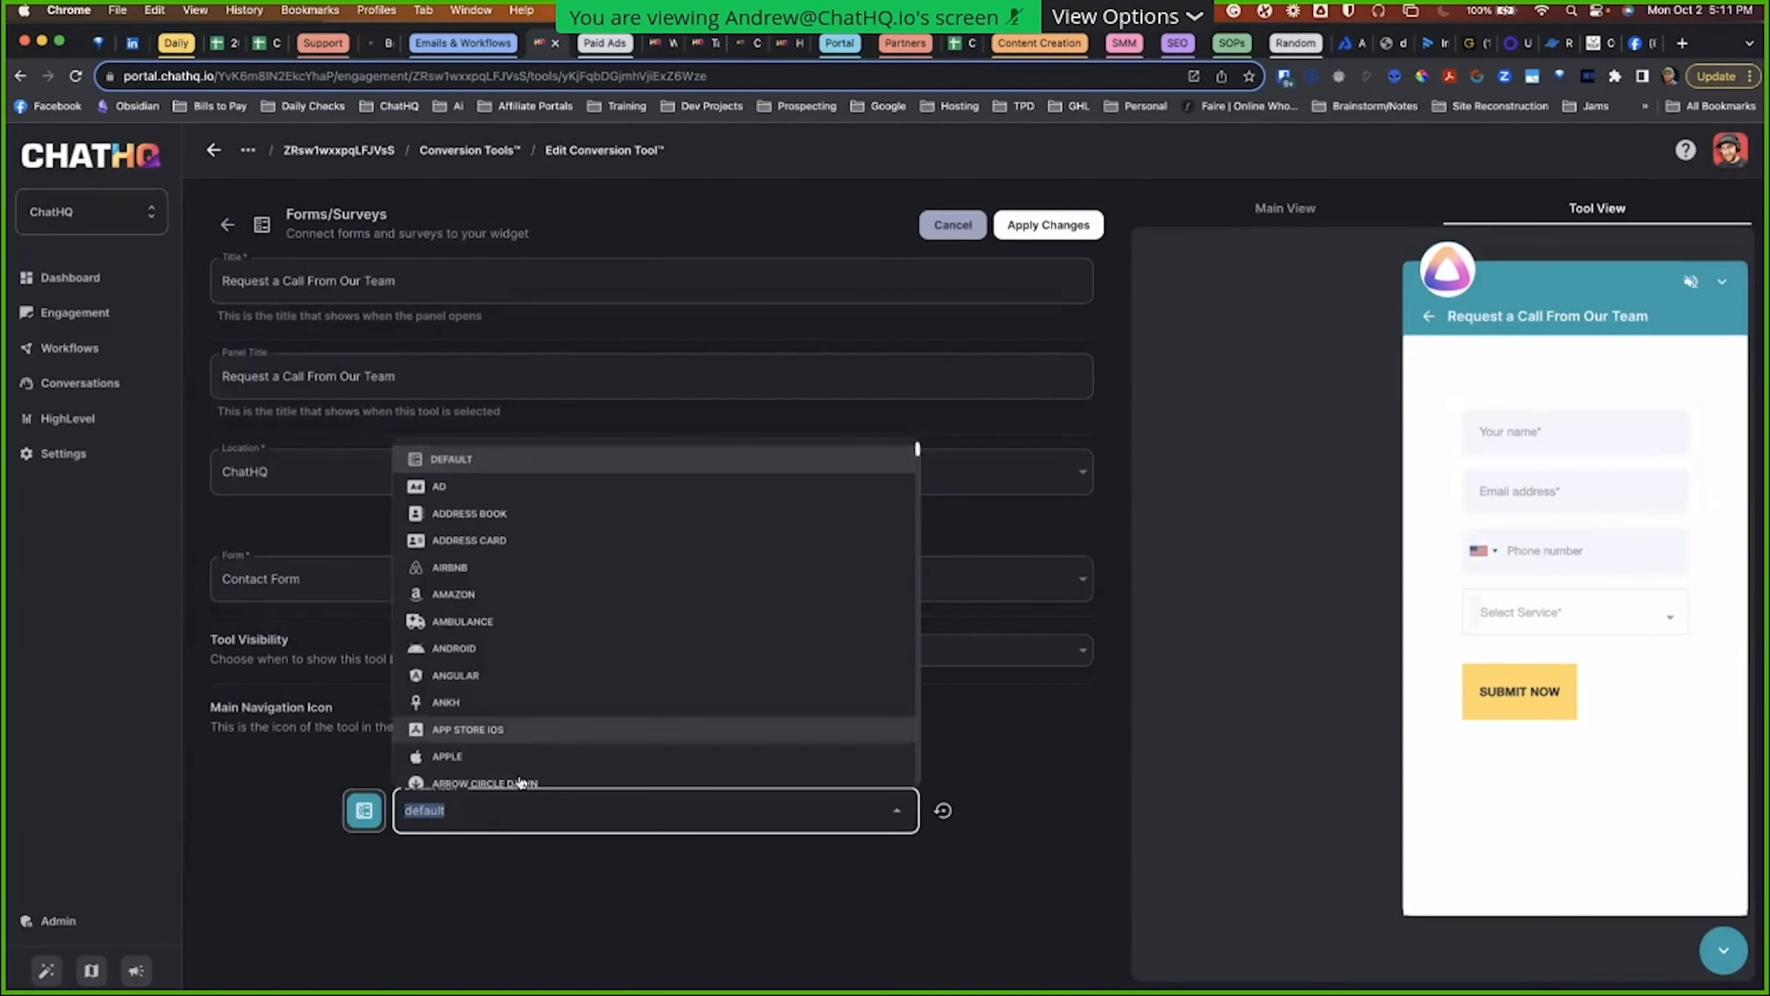
type("phon")
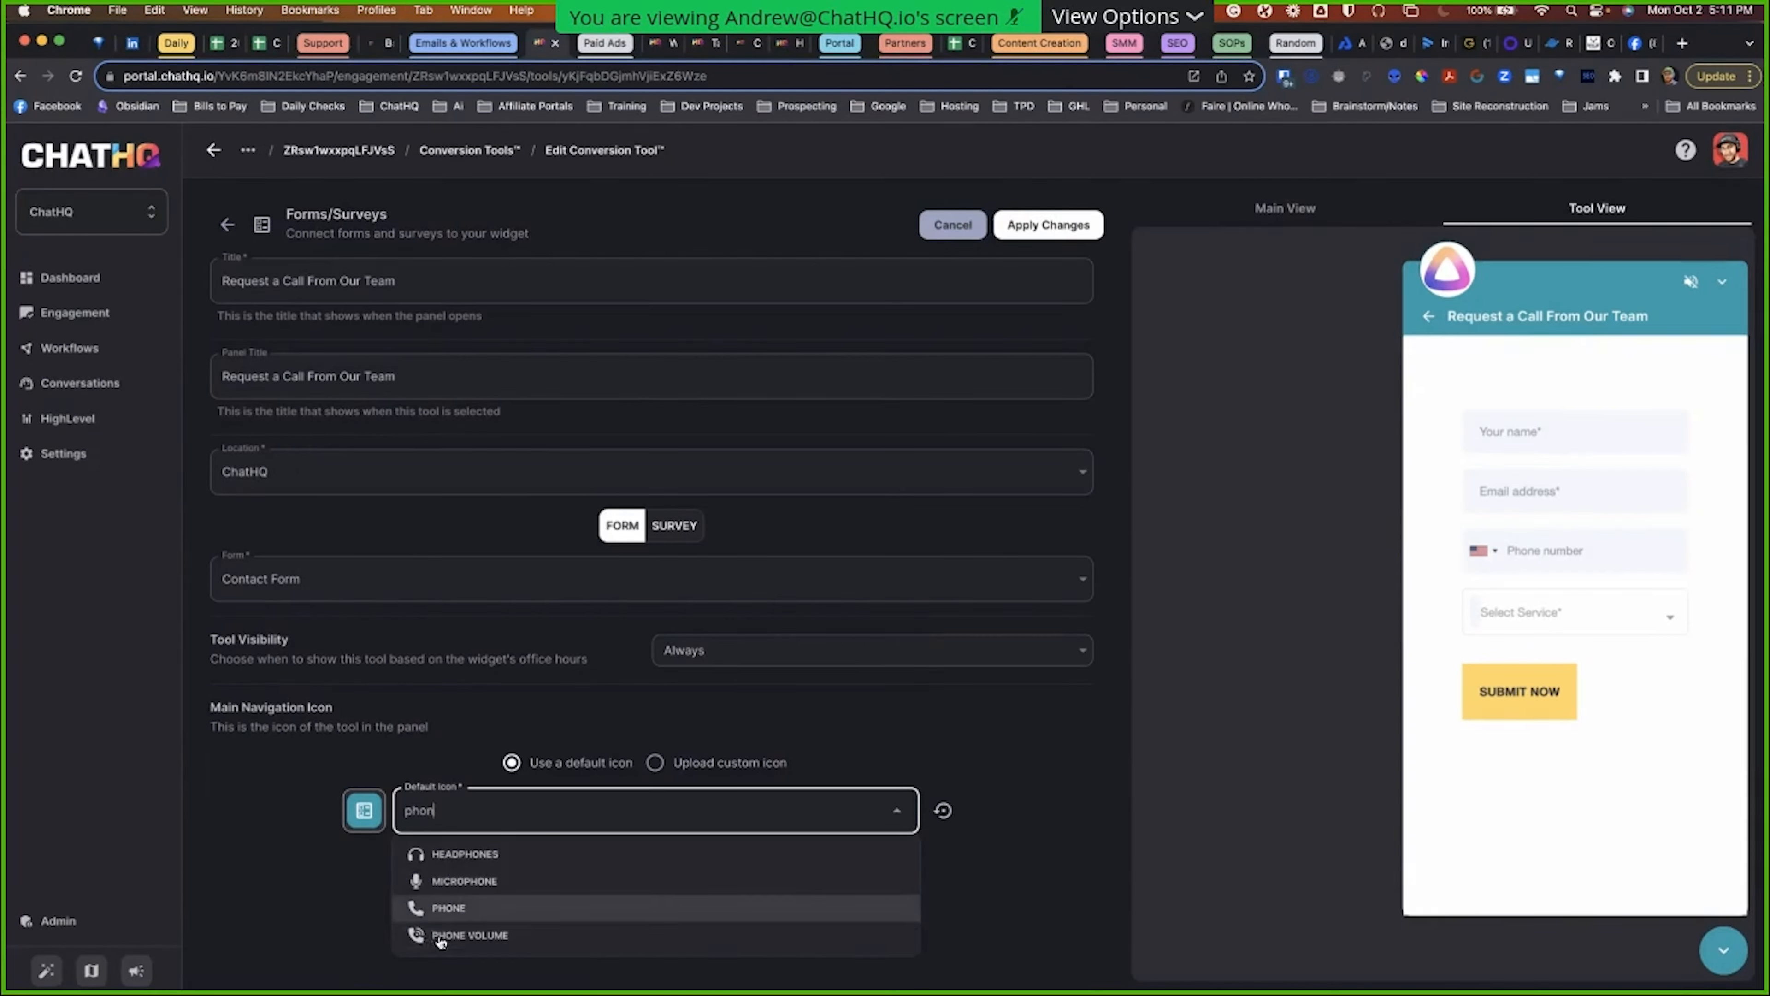
left_click(434, 907)
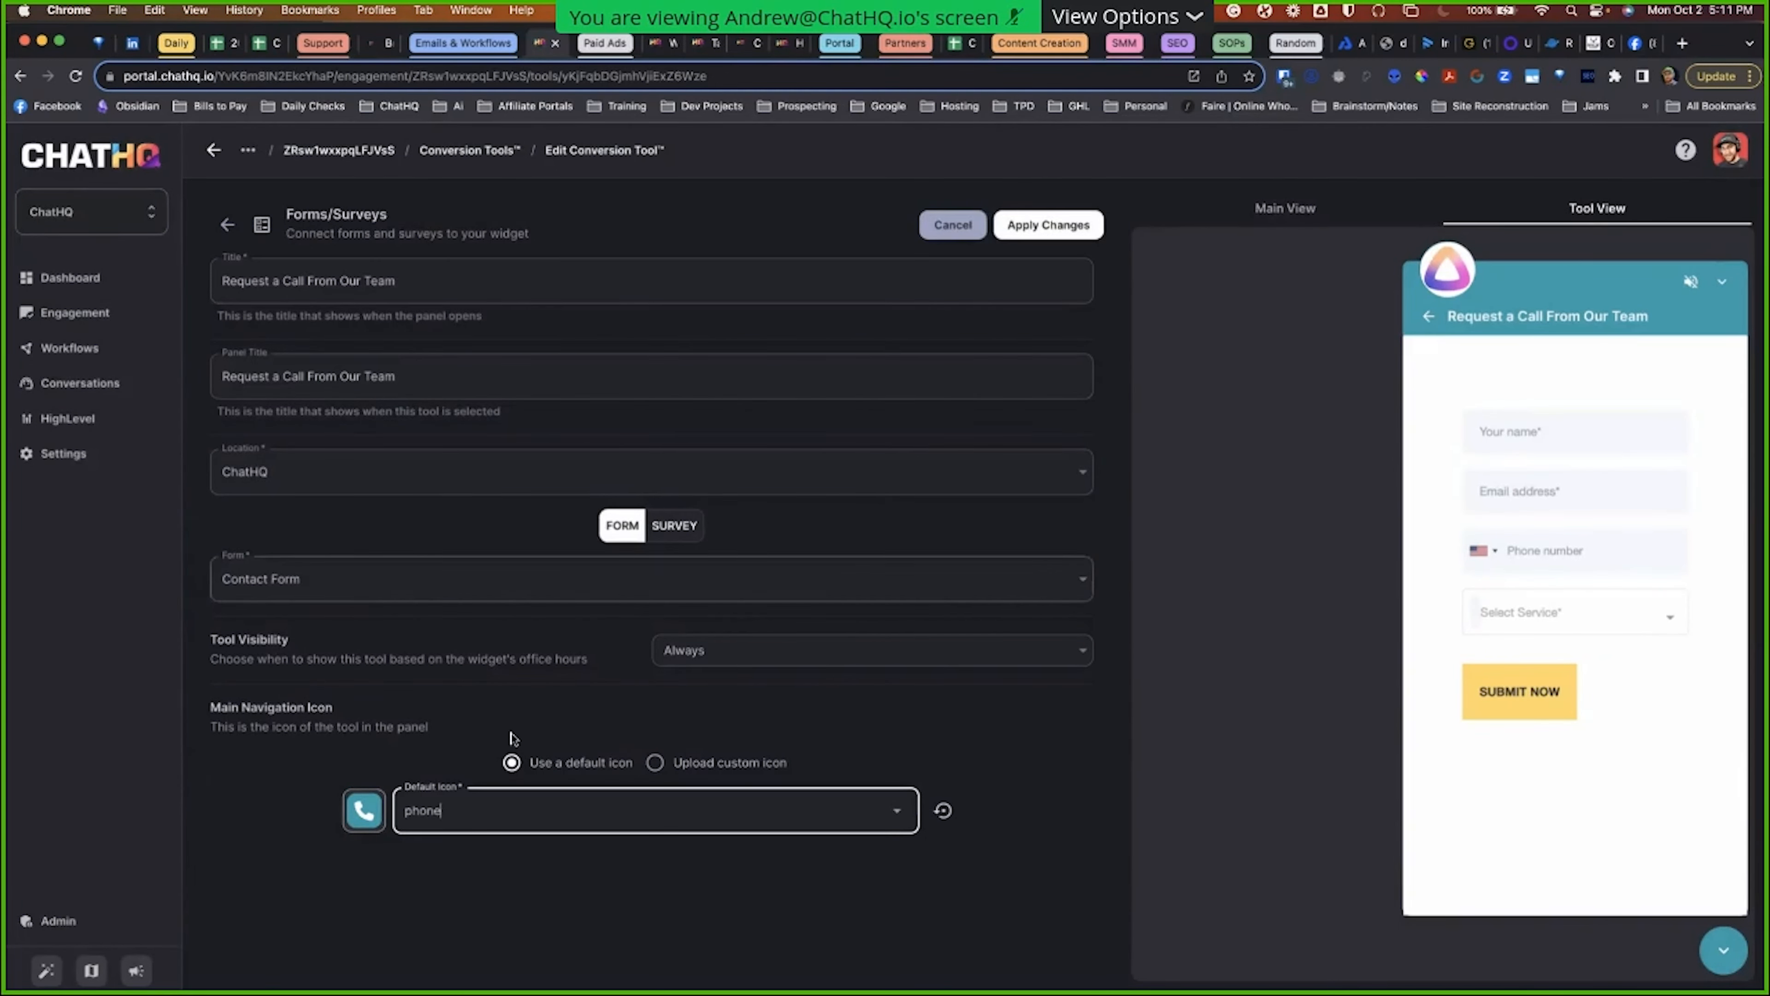
left_click(1286, 208)
left_click(1568, 208)
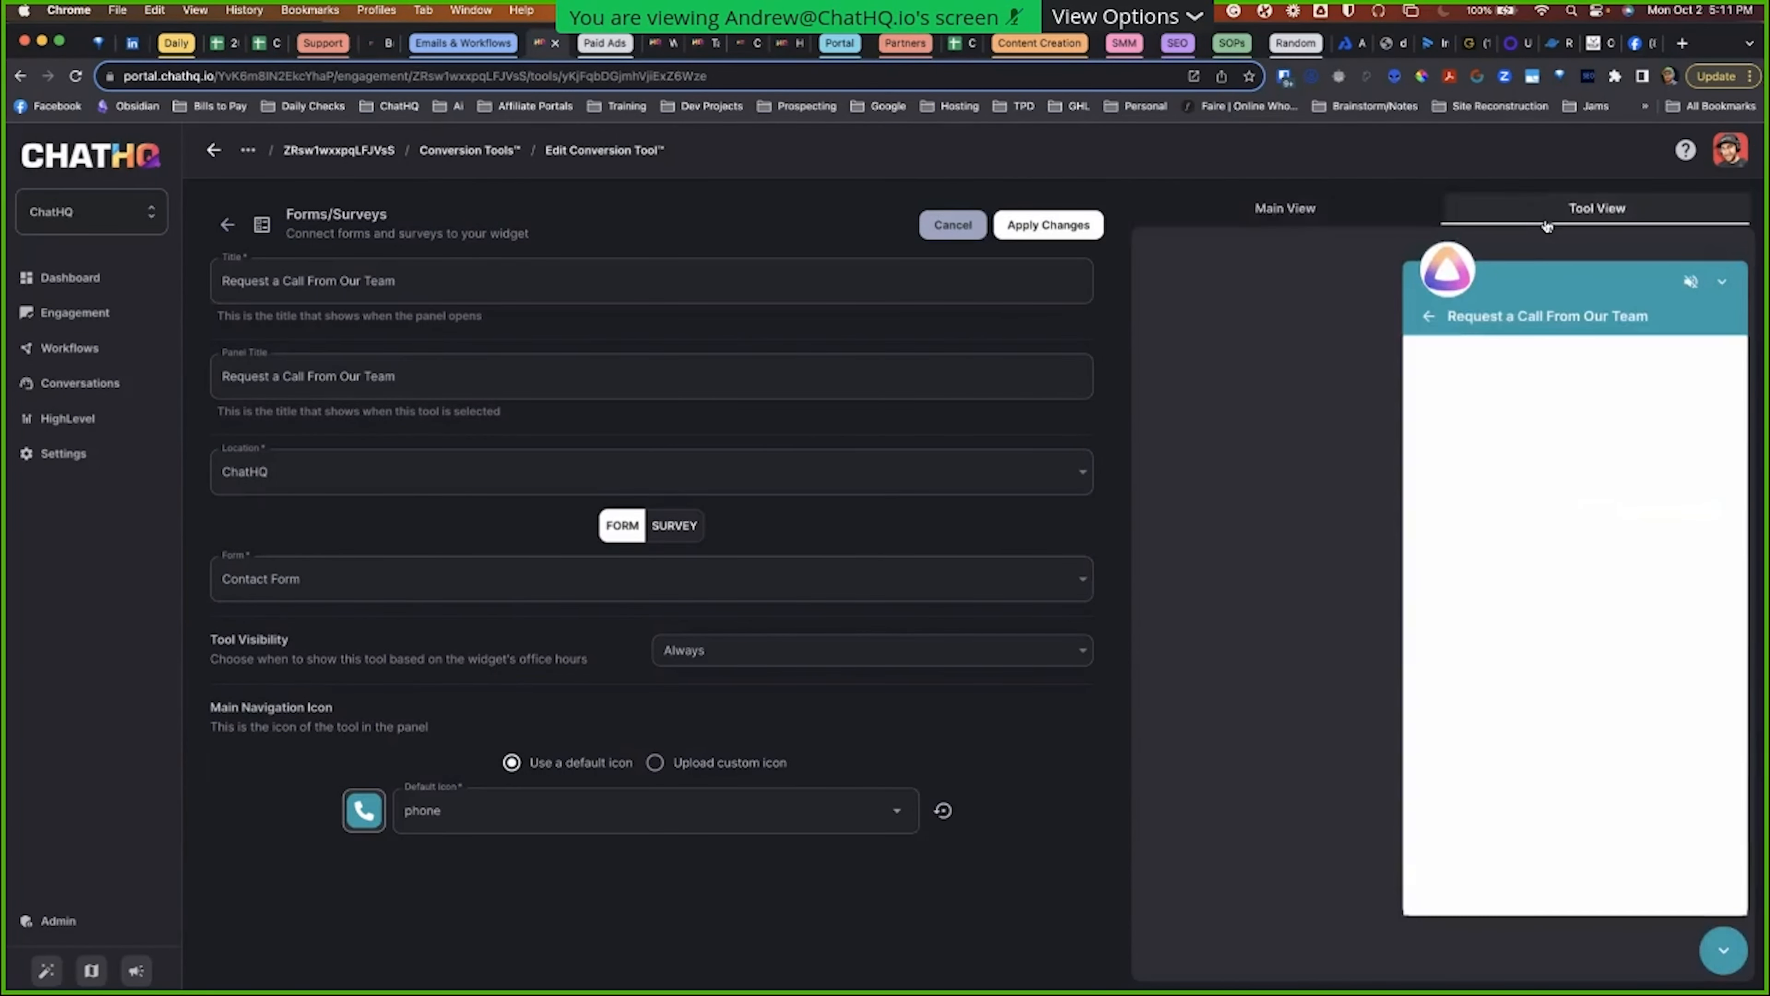
left_click(1313, 218)
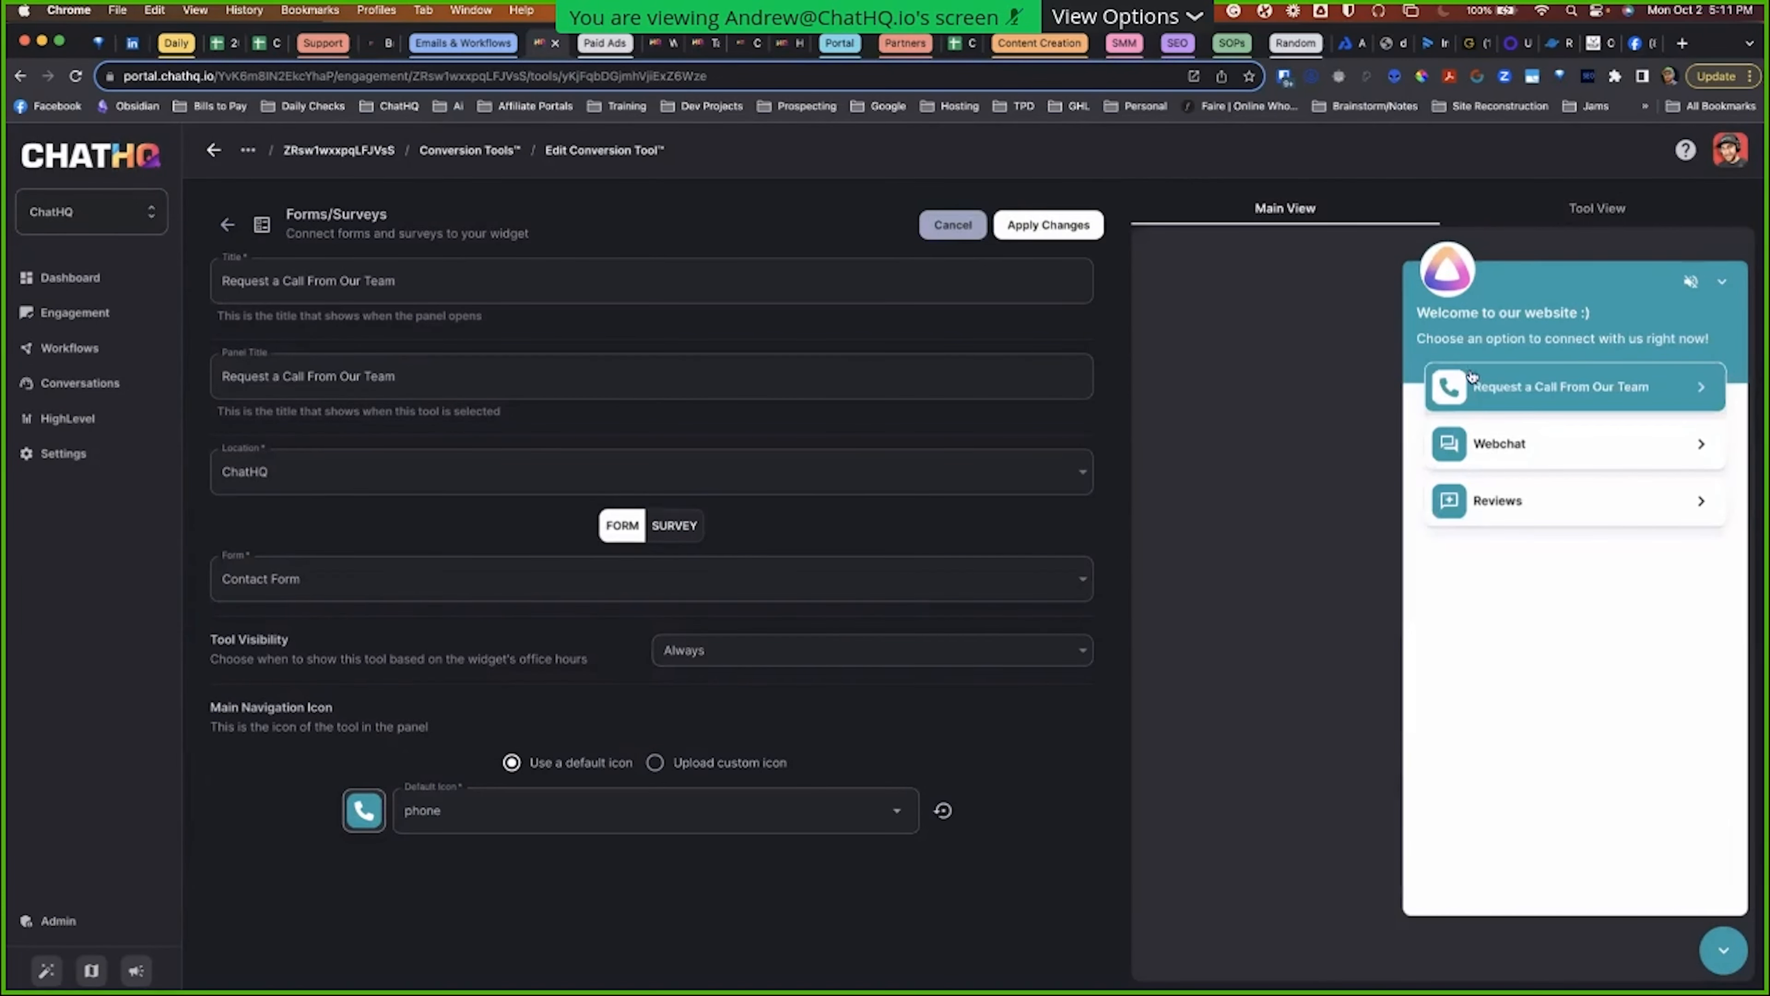
left_click(1059, 225)
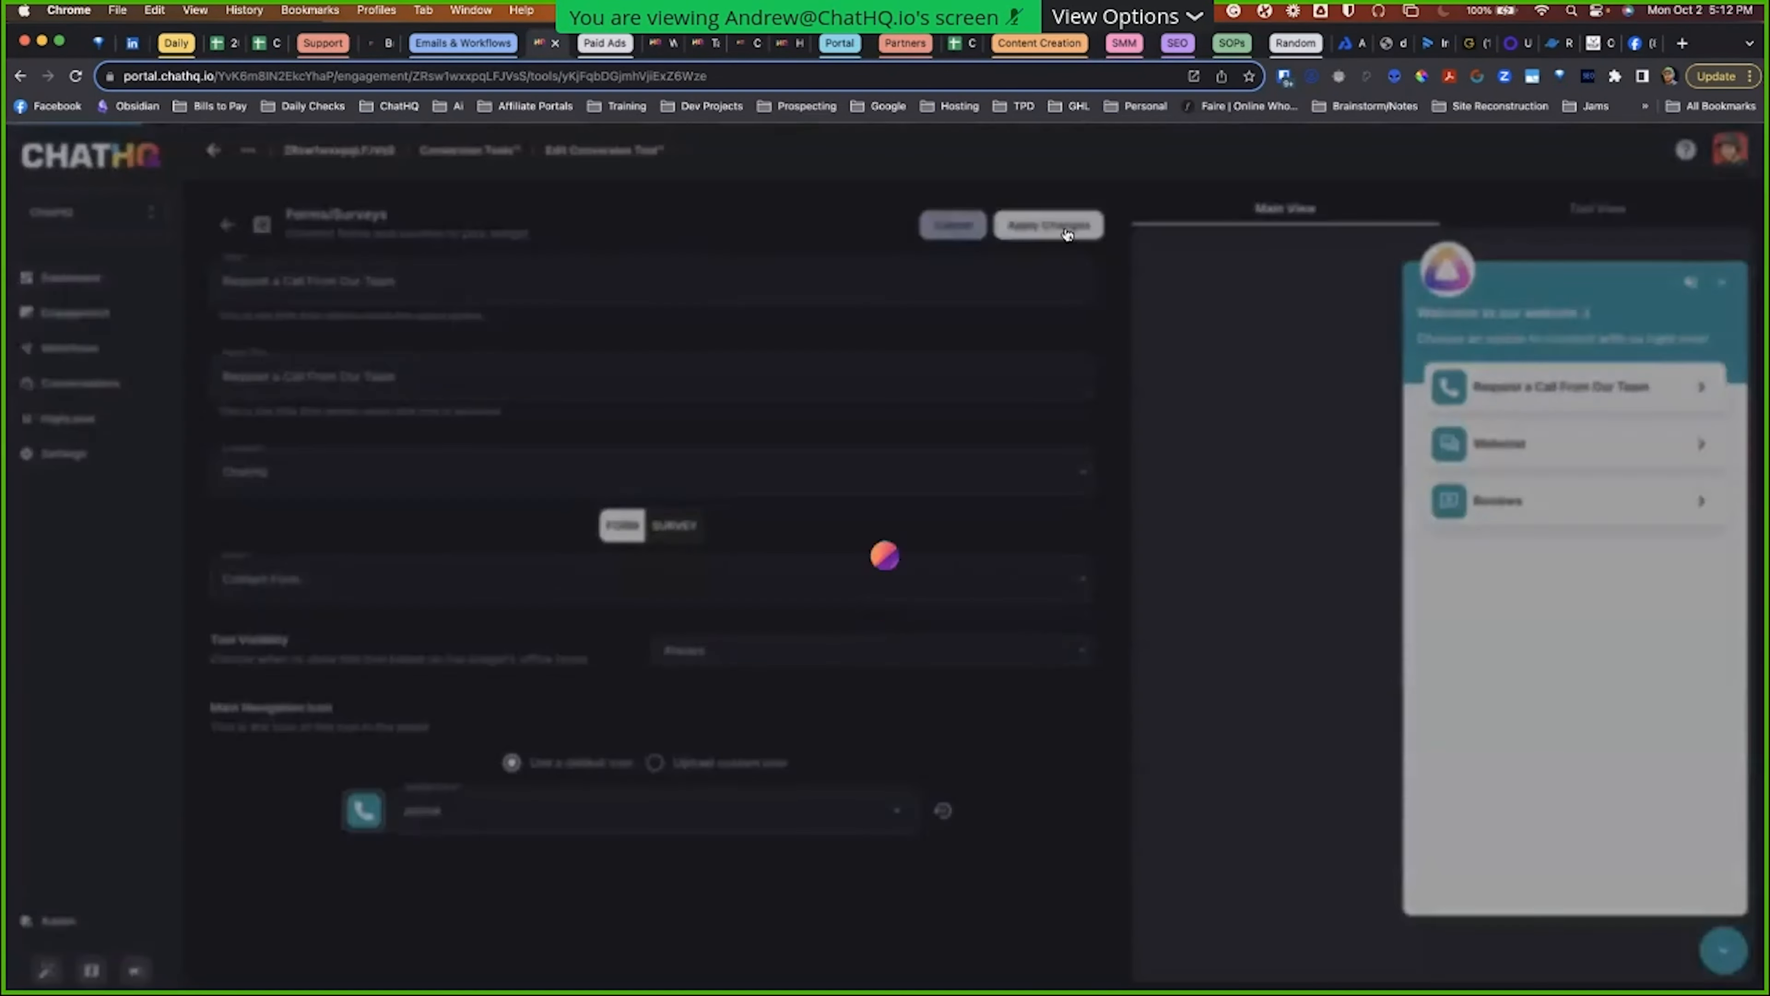
Step: Return to the conversion tools list and open the Webchat tool to look over its settings
left_click(224, 224)
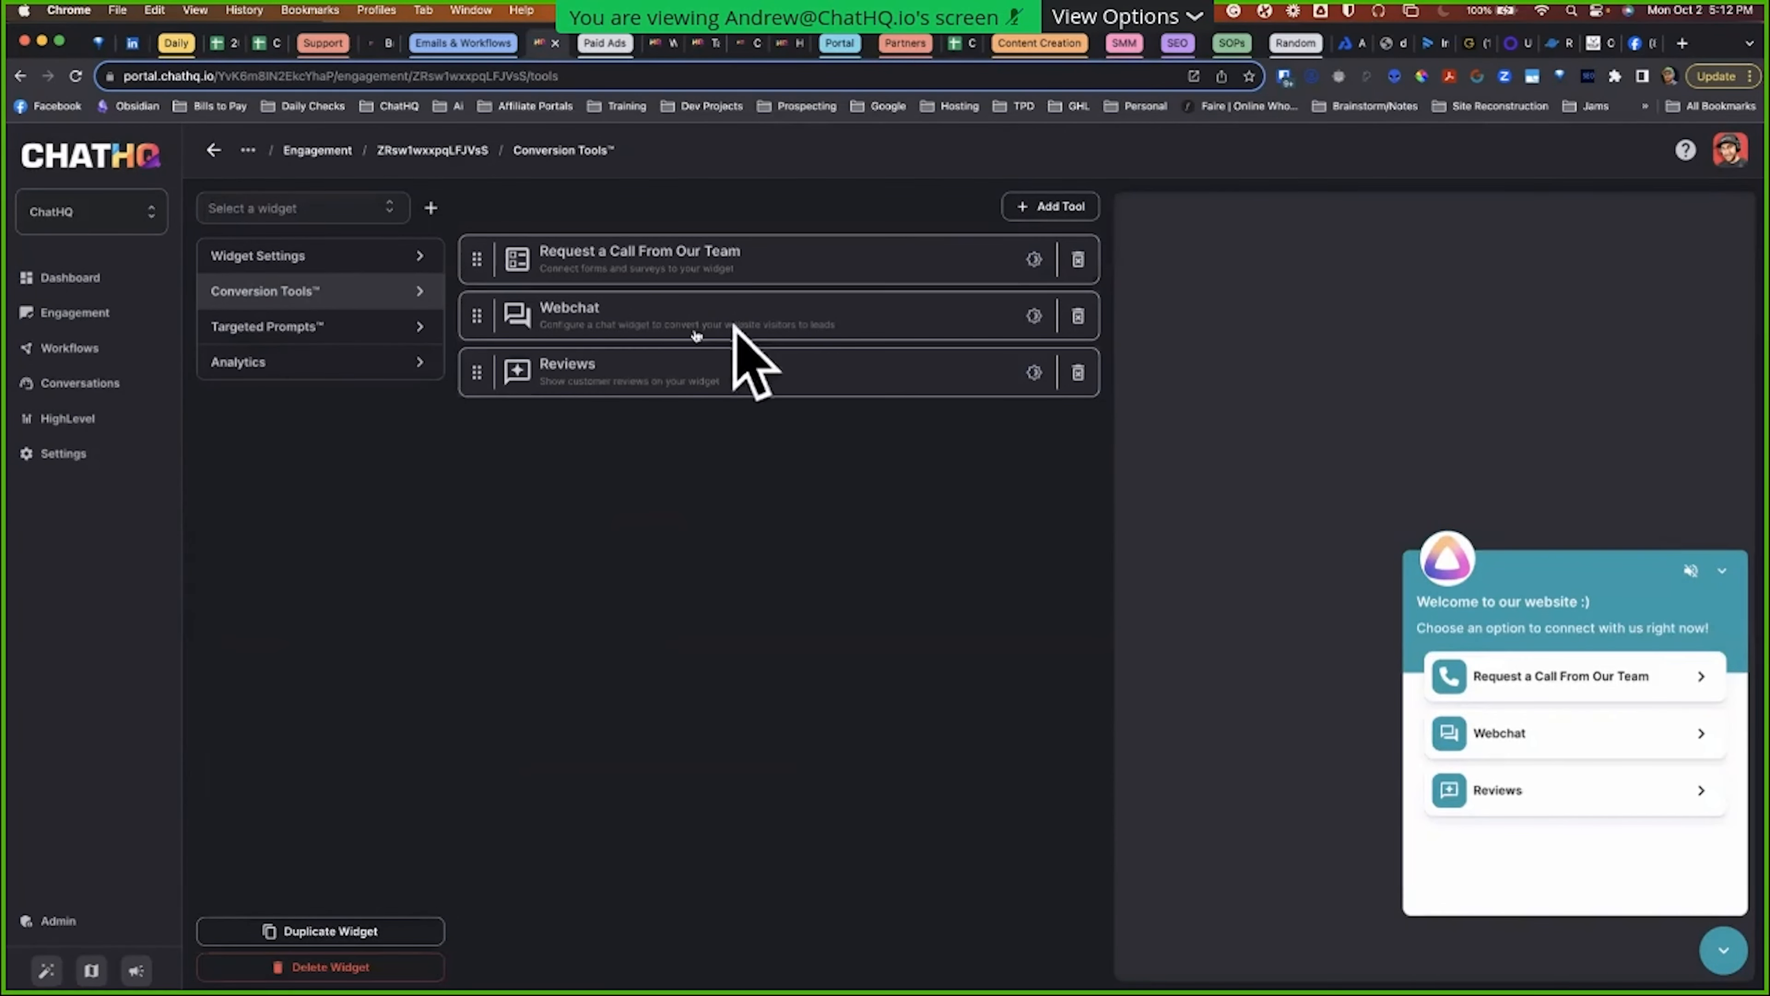
left_click(566, 328)
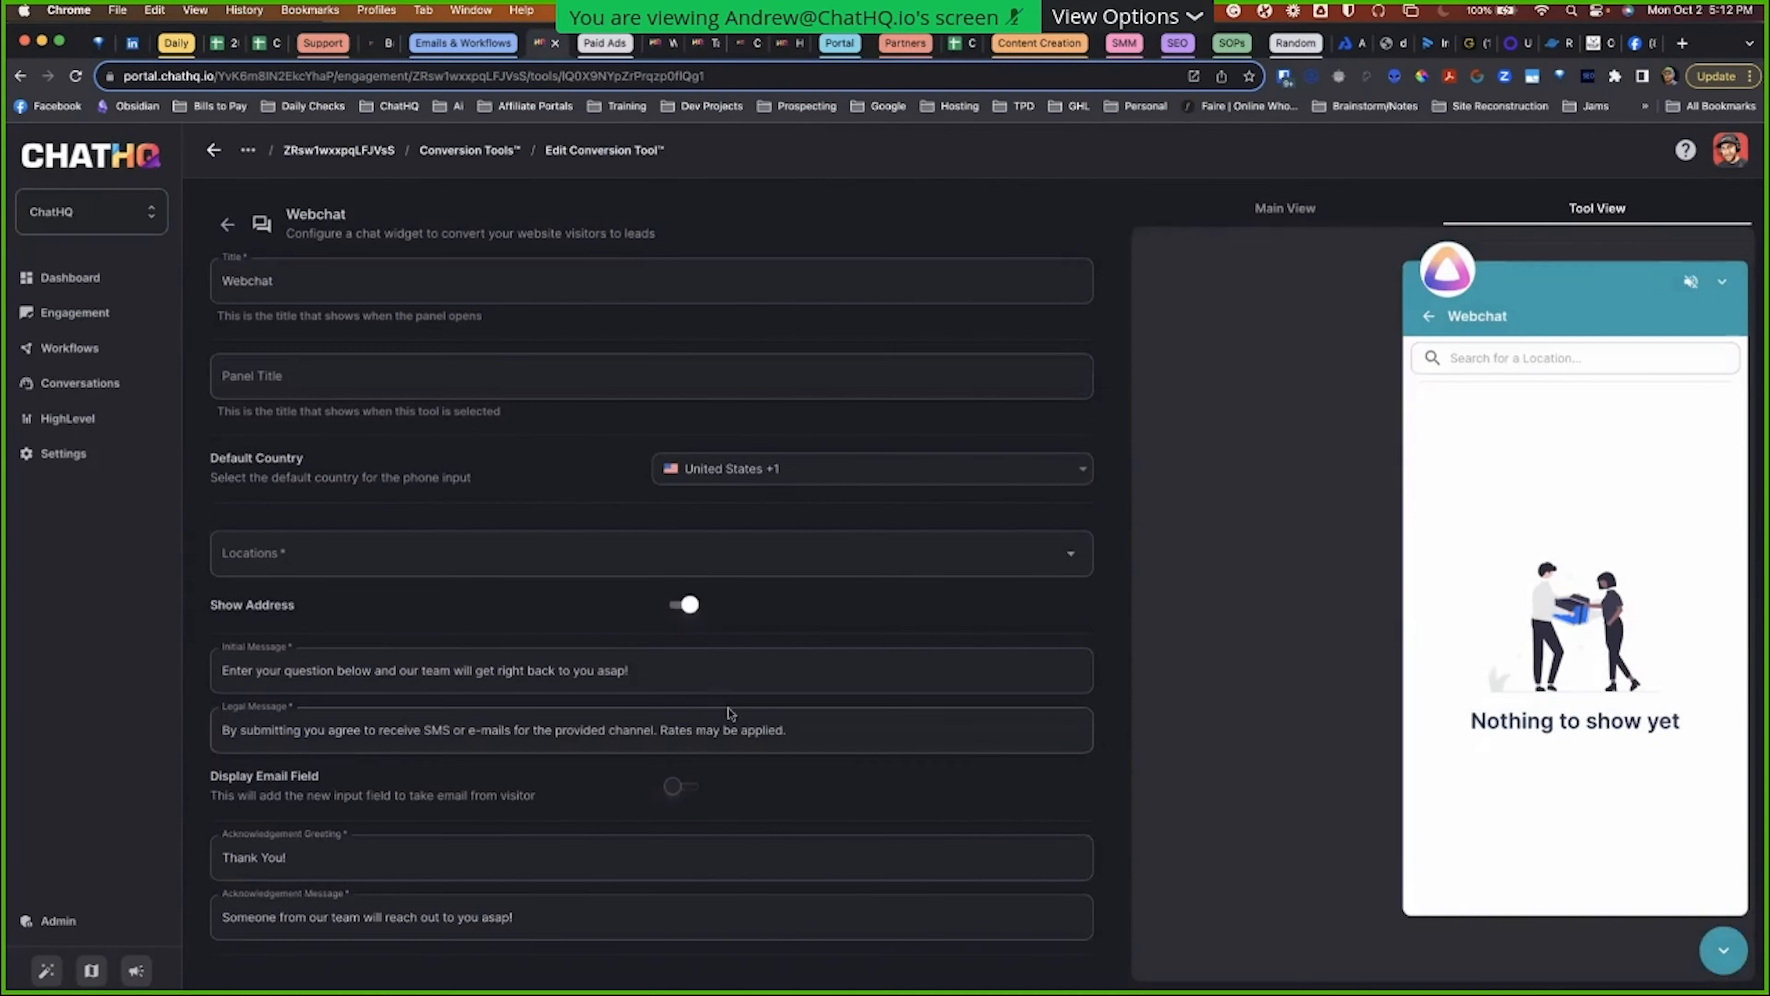
scroll(546, 797, "down", 1)
scroll(546, 797, "down", 5)
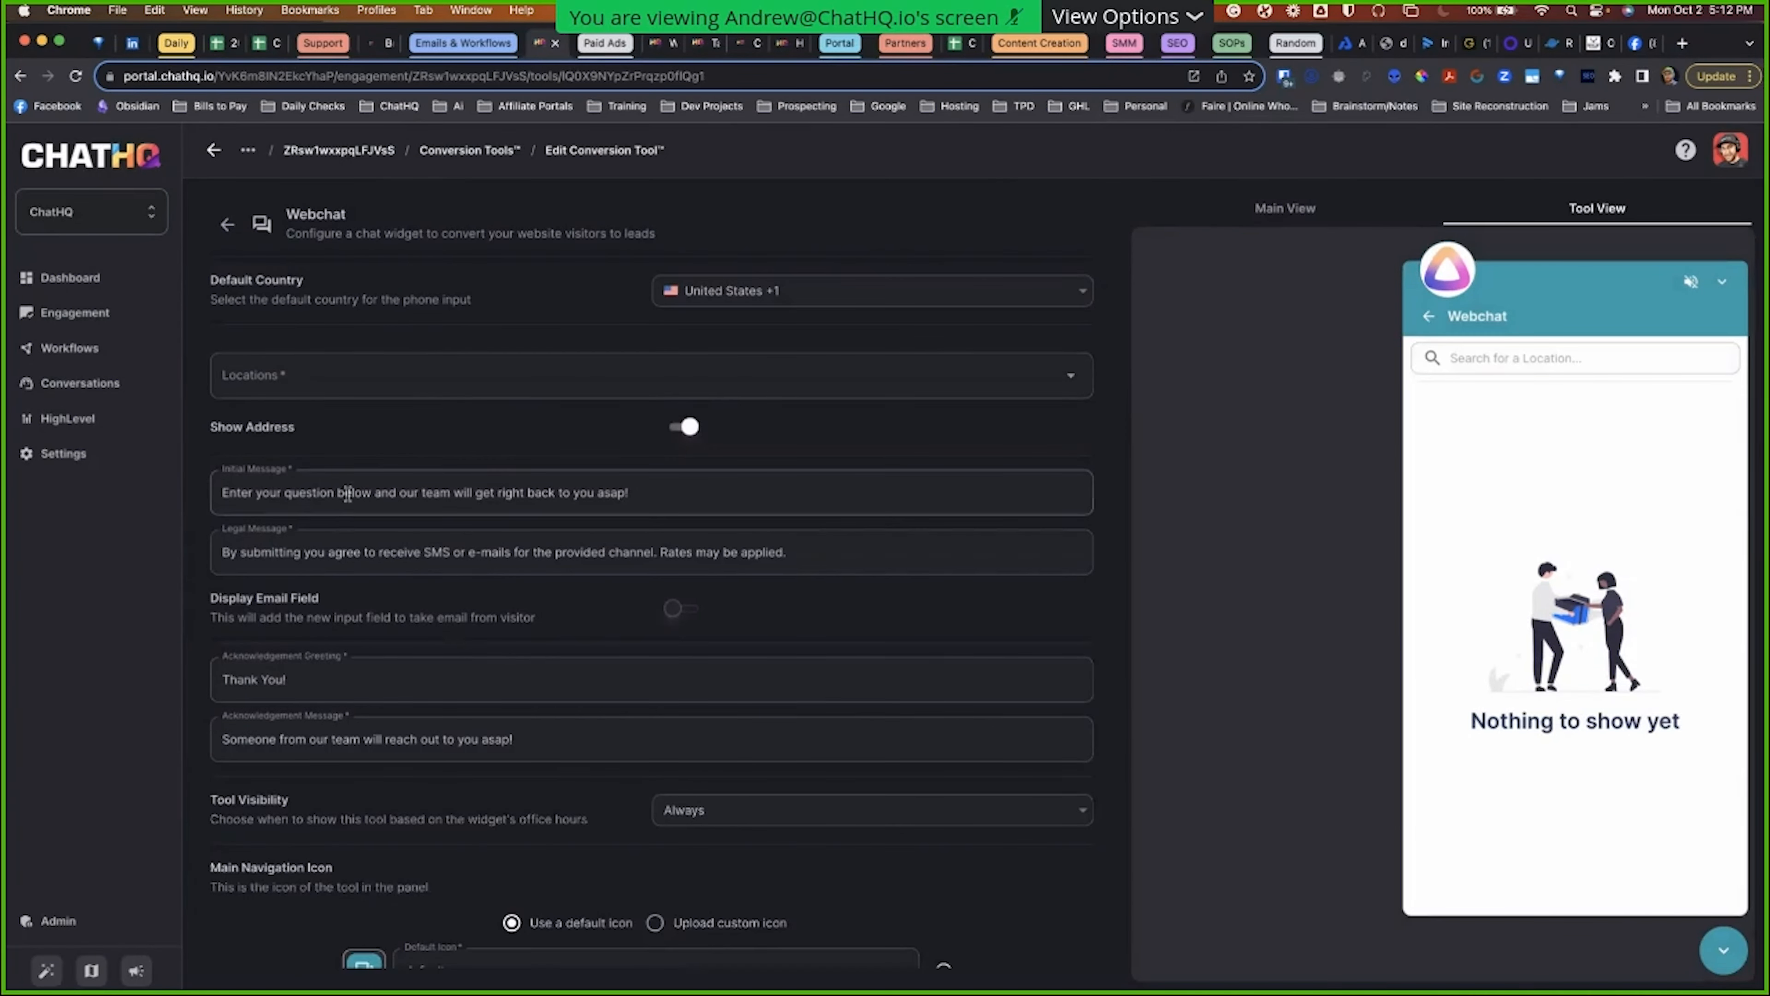
scroll(311, 473, "up", 5)
Step: Add ChatHQ as the Webchat tool's location and turn off the address display
left_click(592, 553)
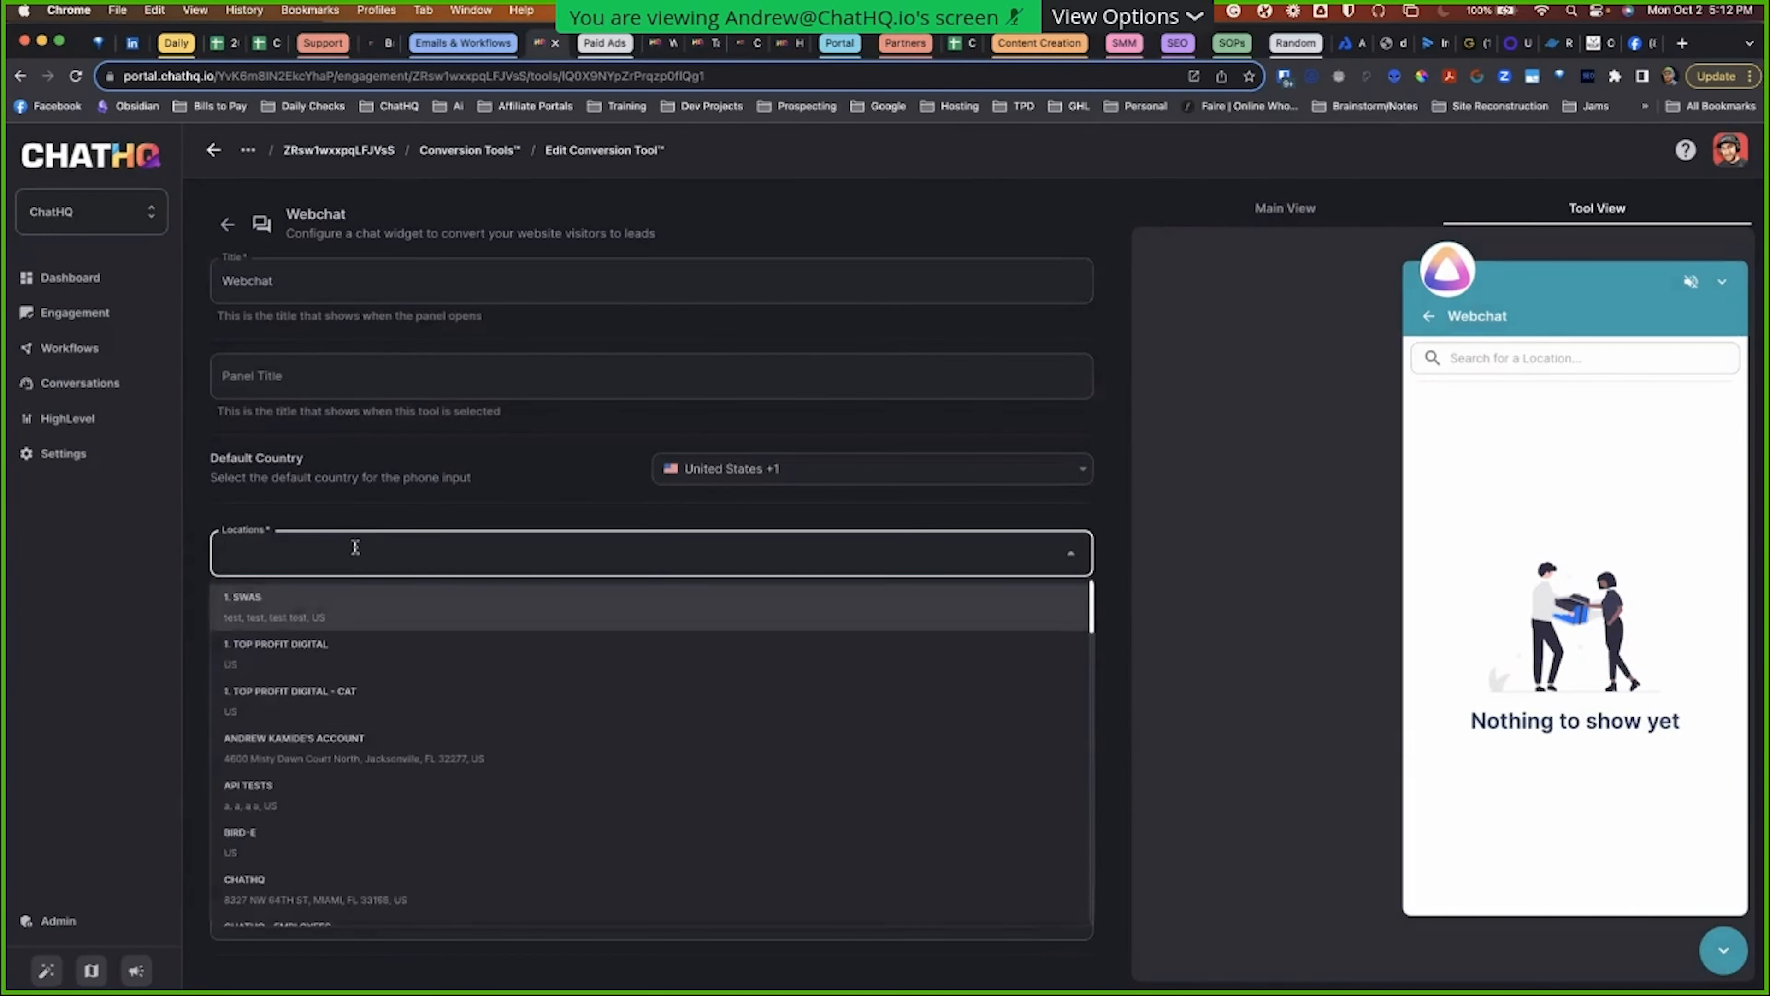
left_click(329, 887)
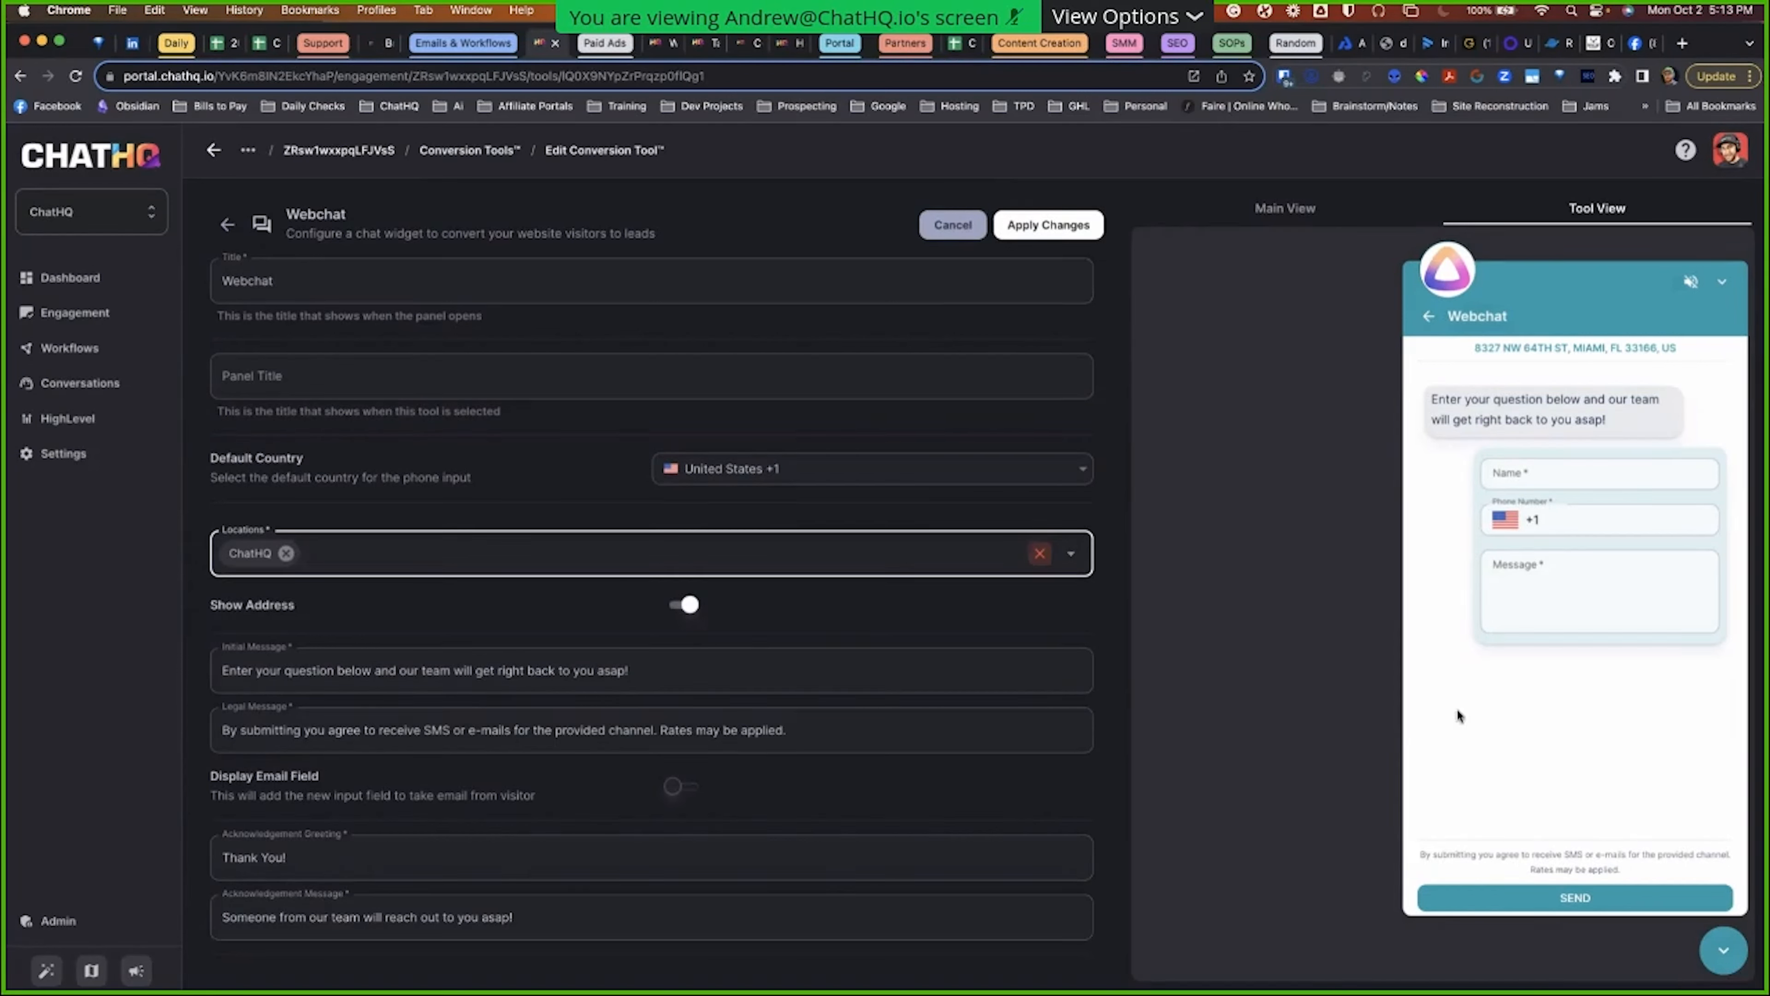
left_click(689, 603)
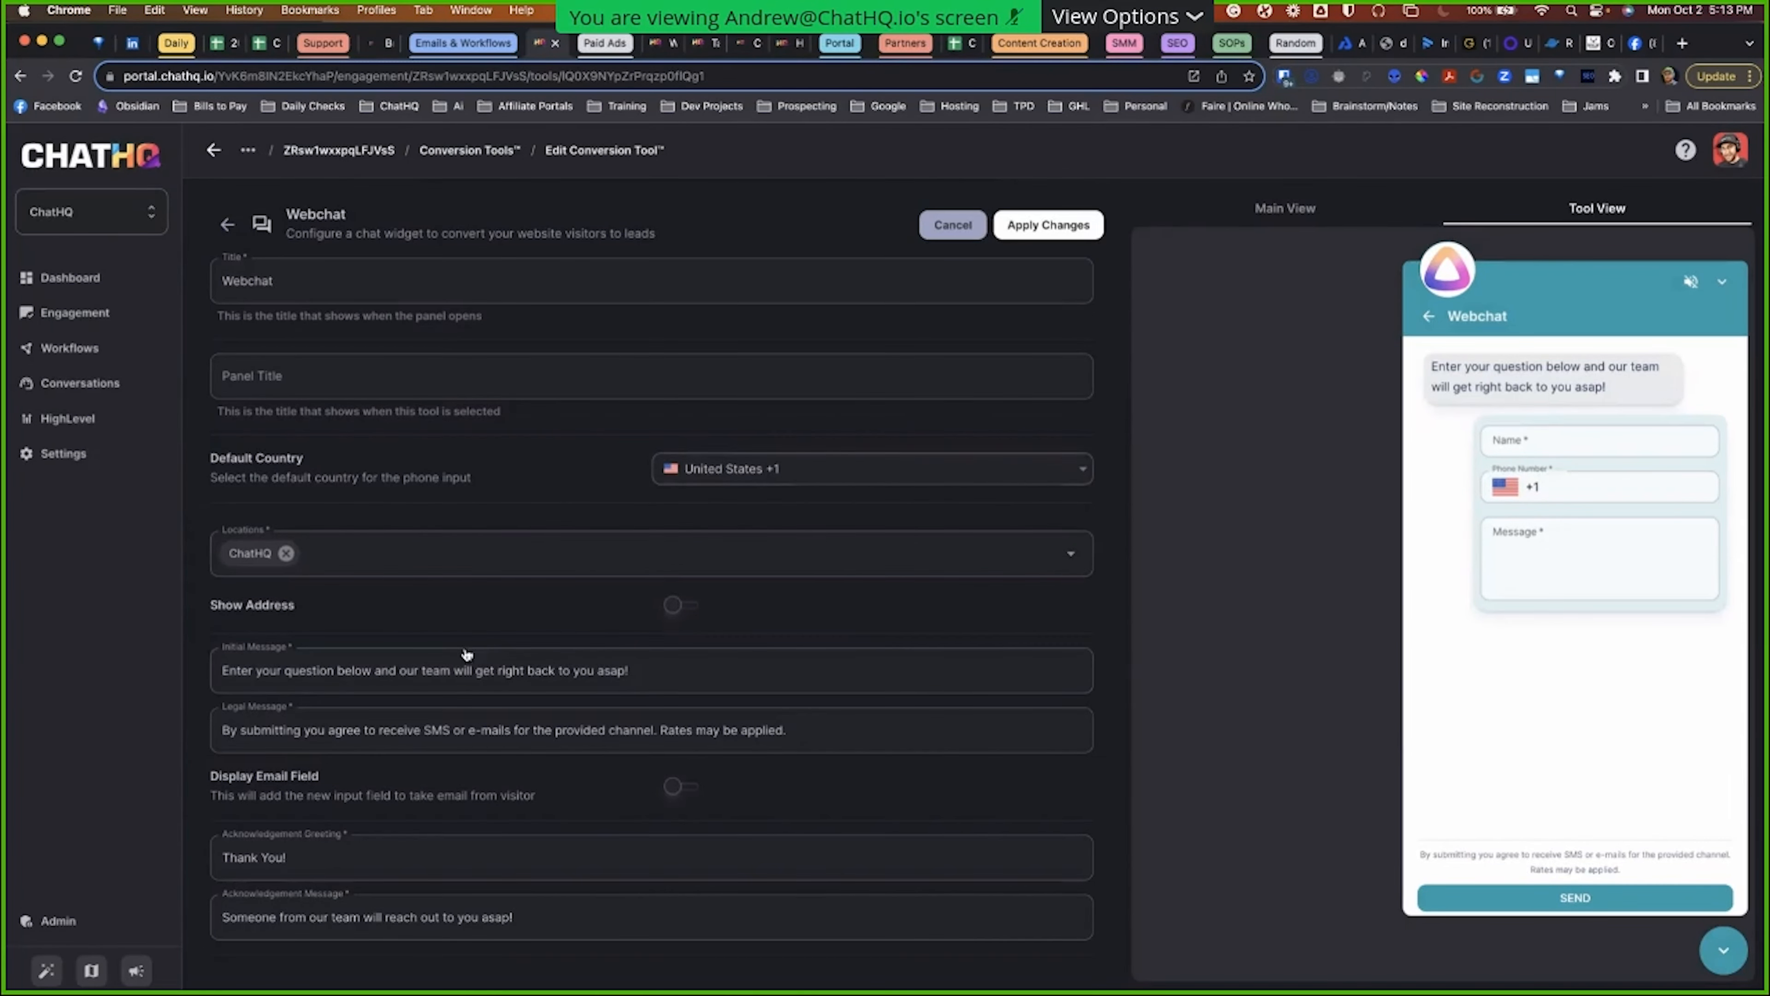
Step: Change the Webchat tool's title to "Text Our Expert Team!"
left_click(317, 283)
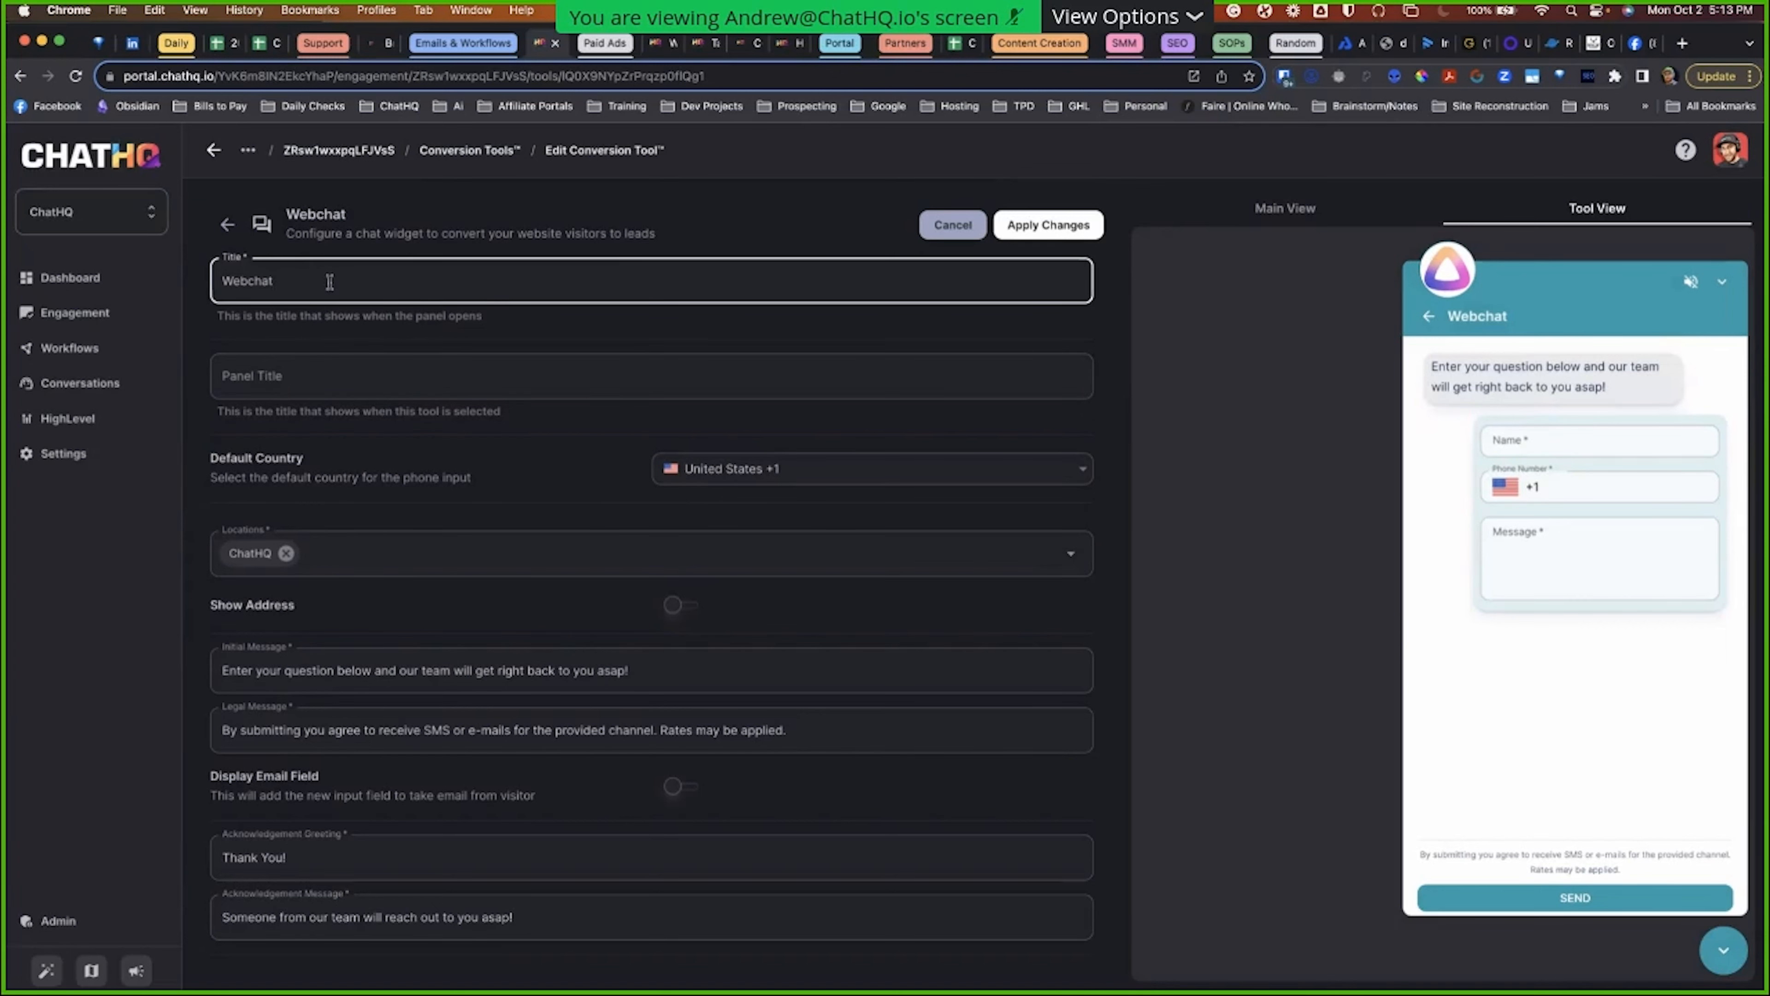
key("super+a")
type("Tex")
key("BackSpace")
key("super+a")
type("W")
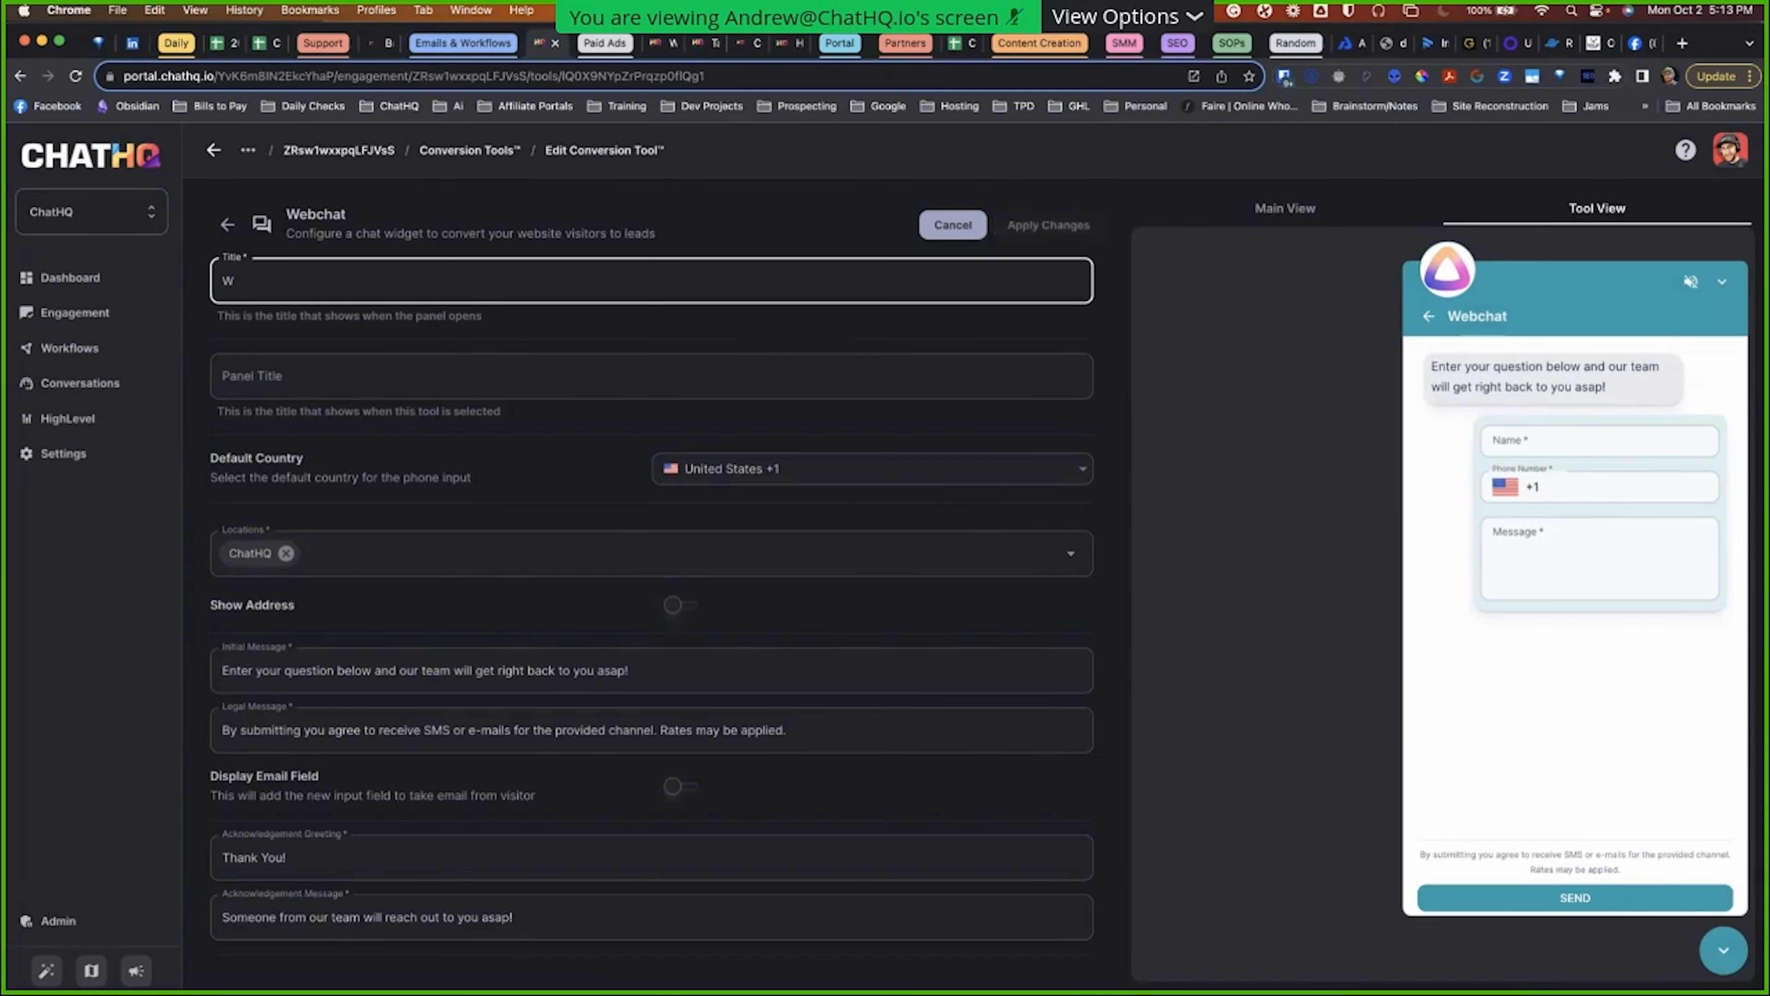
type("Text our Expert Team!")
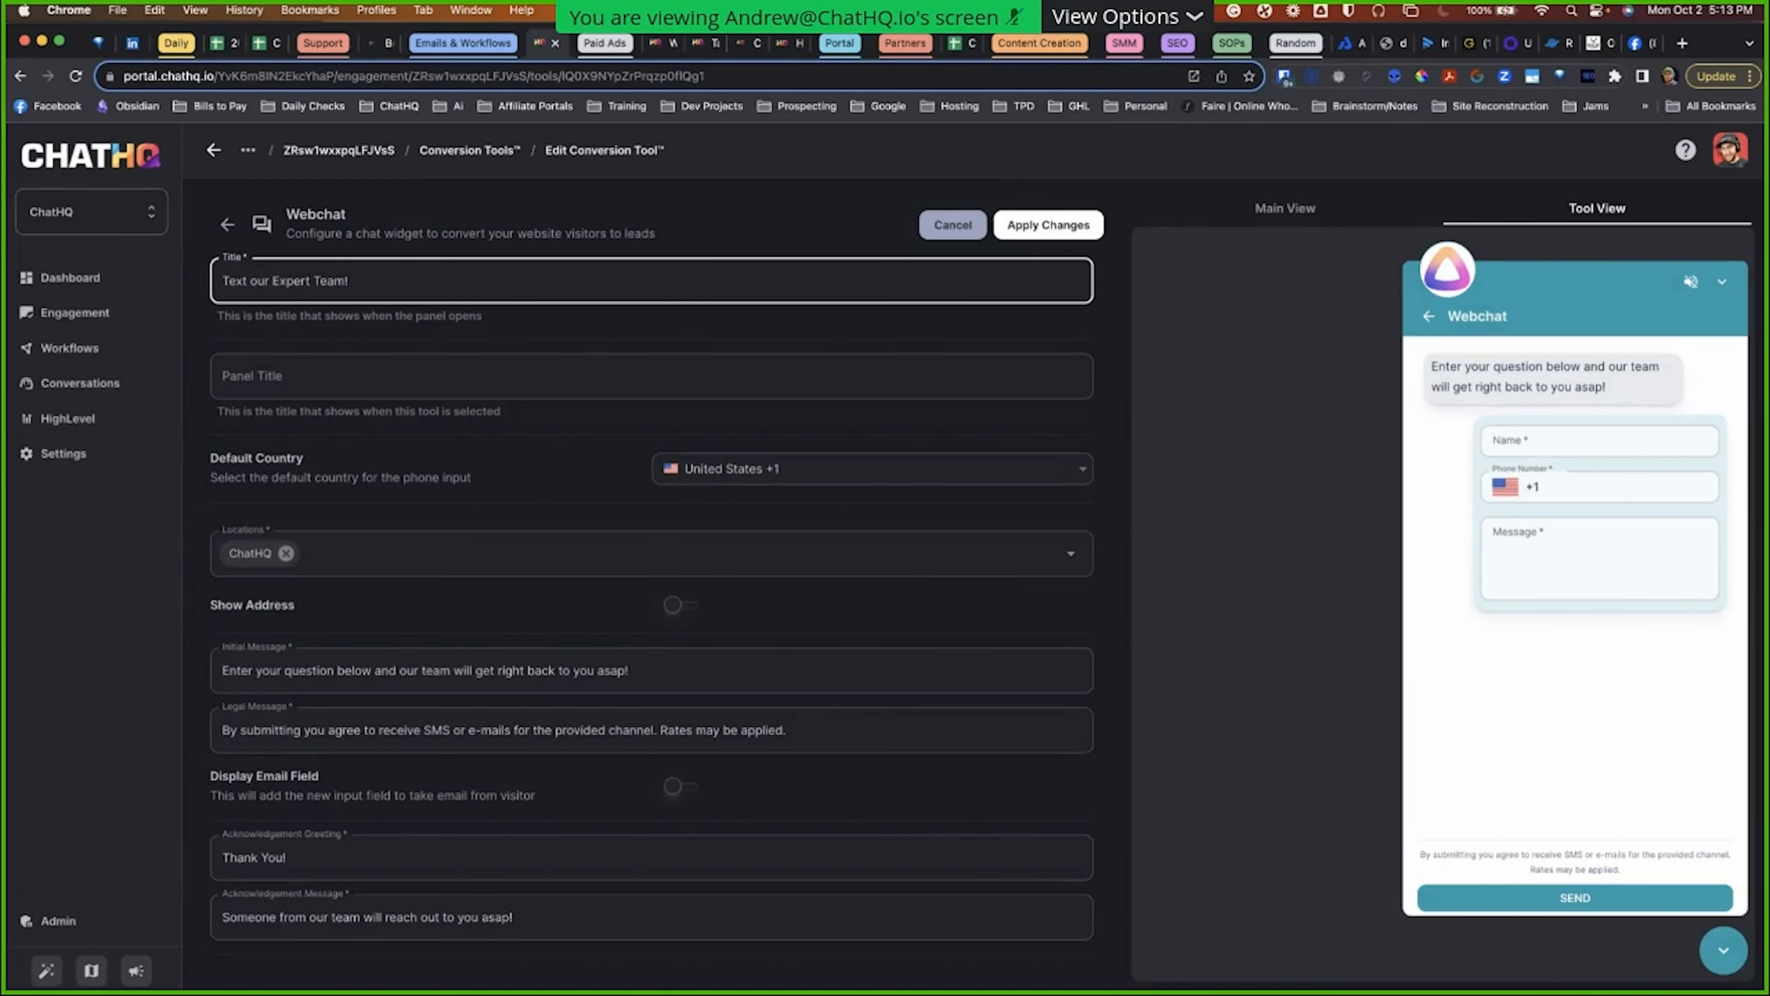
left_click_drag(350, 281, 252, 281)
left_click(256, 280)
key("BackSpace")
type("O")
Step: Copy the Webchat title "Text Our Expert Team!" into its panel title
key("super+a")
key("super+c")
left_click(355, 370)
key("super+v")
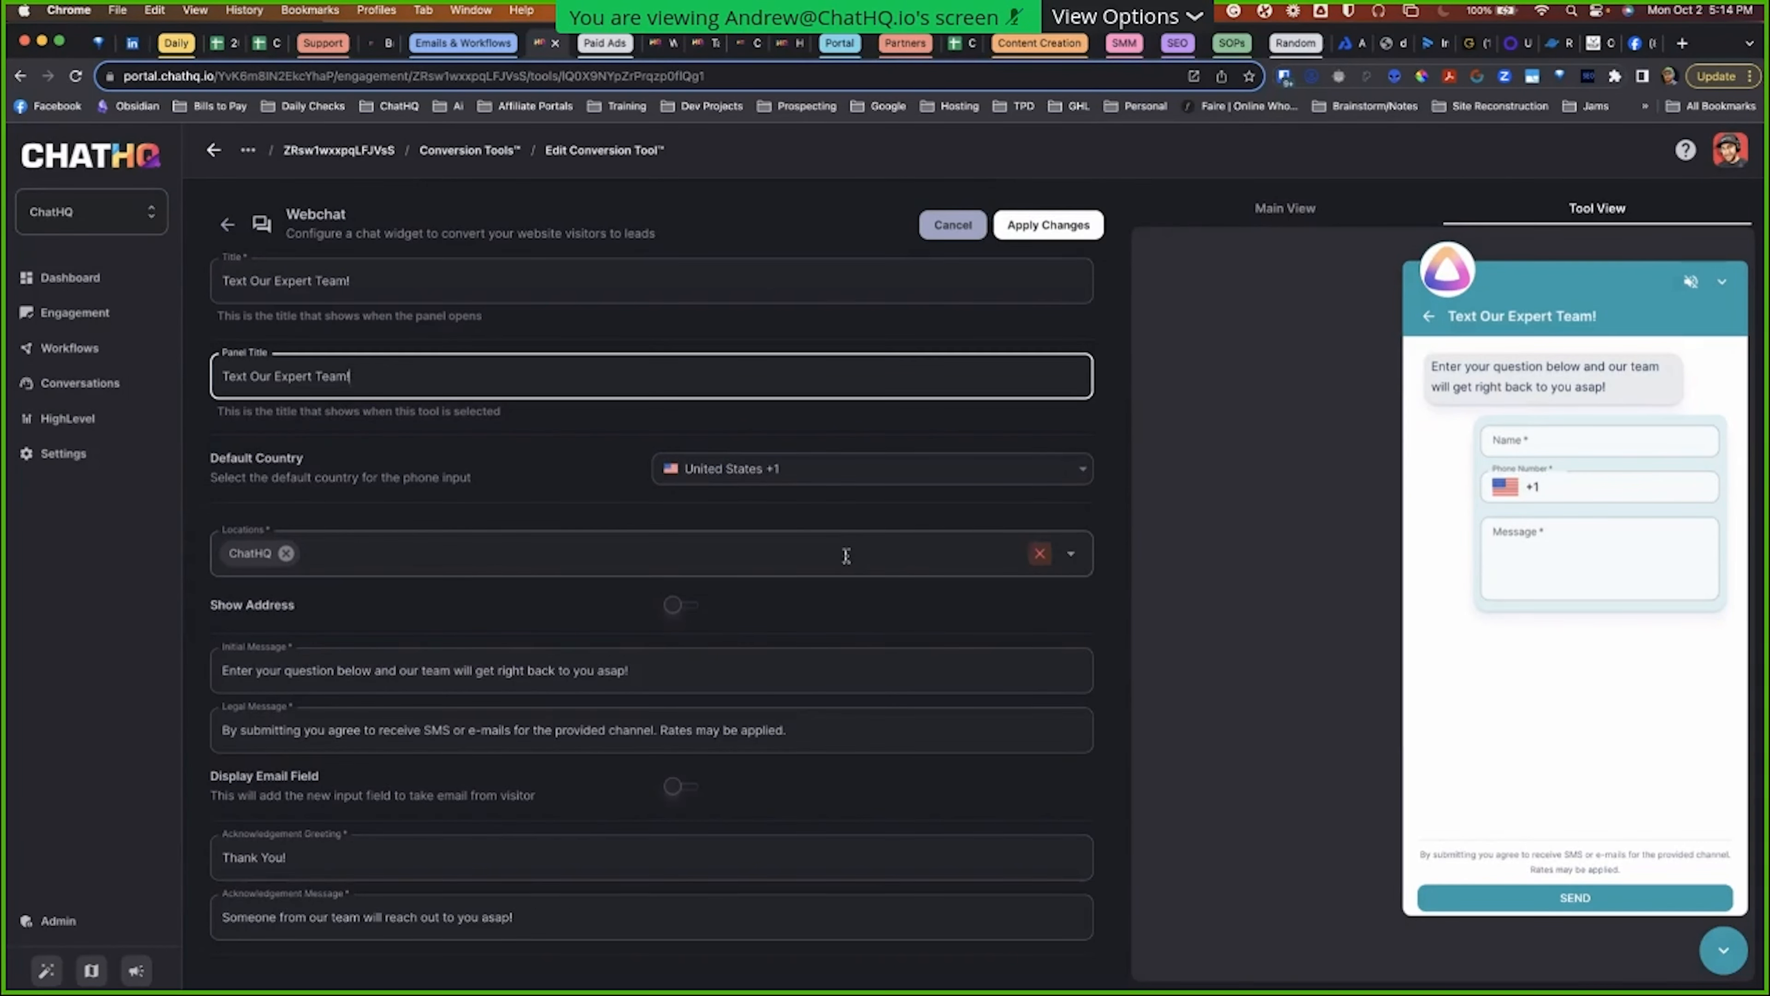
Step: Add the Bird-e, ChatHQ - Employees and Jacksonville account locations to the Webchat tool, and open the Jacksonville location in the preview
left_click(706, 552)
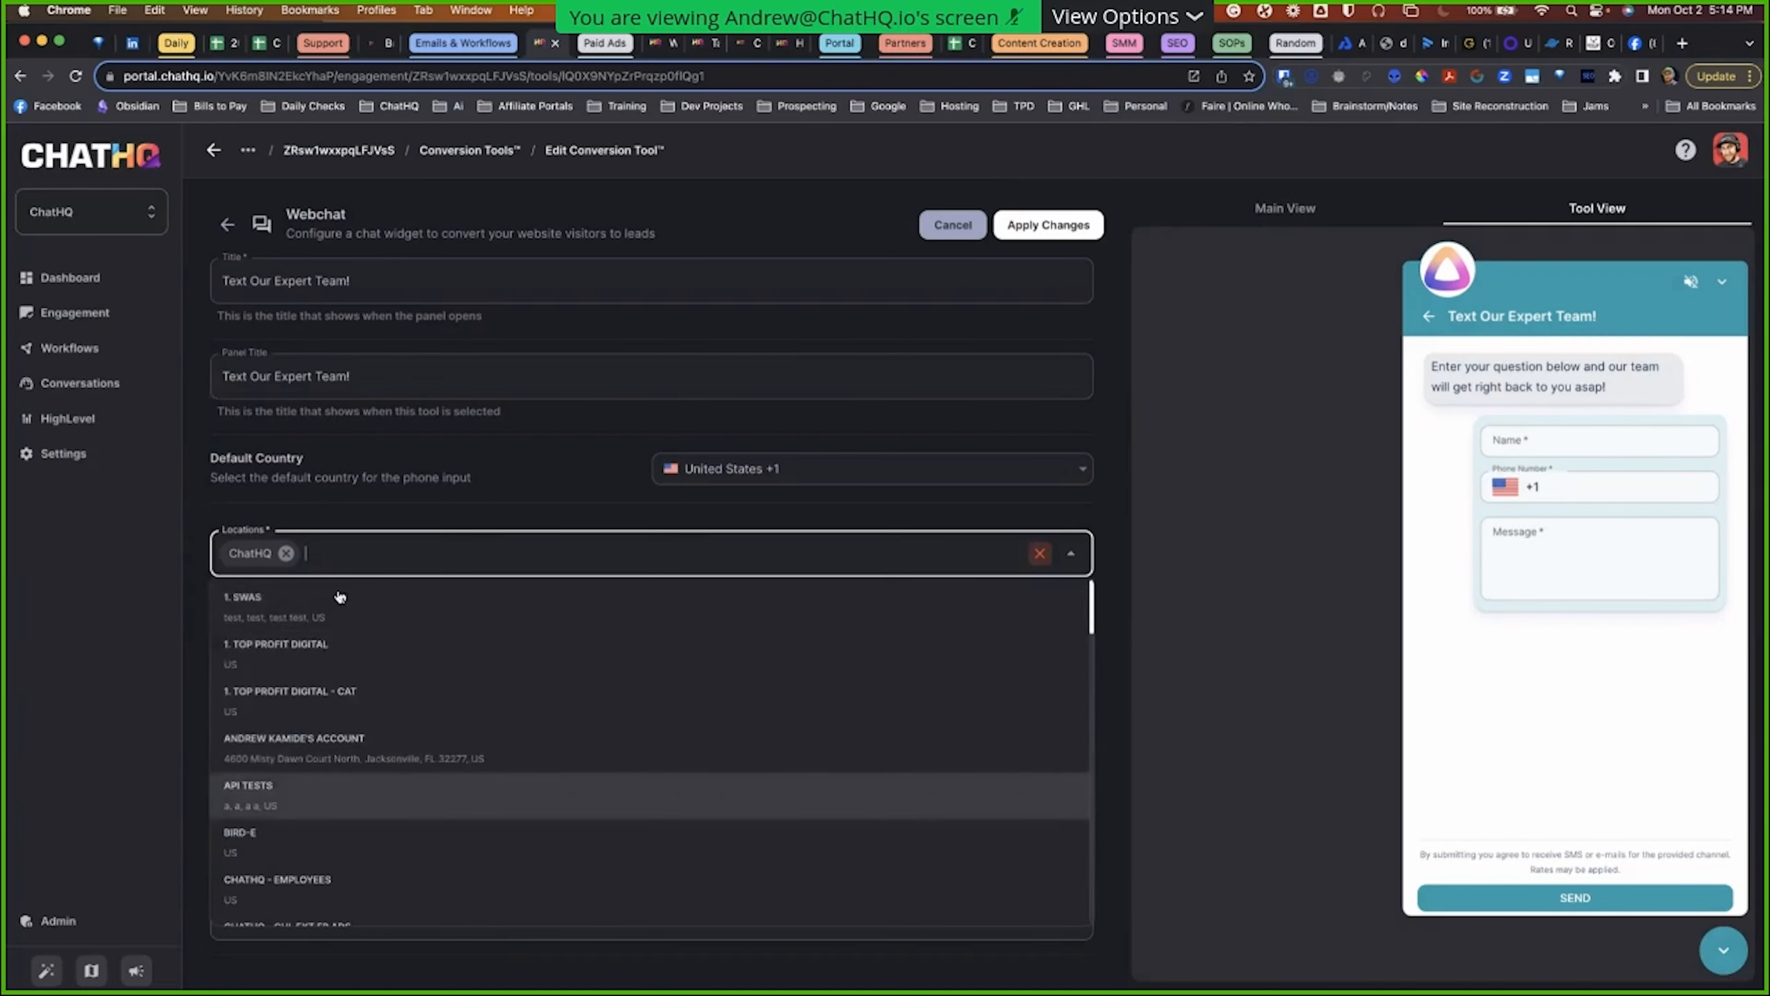
left_click(346, 834)
left_click(550, 561)
scroll(462, 713, "down", 2)
scroll(462, 712, "down", 1)
left_click(368, 714)
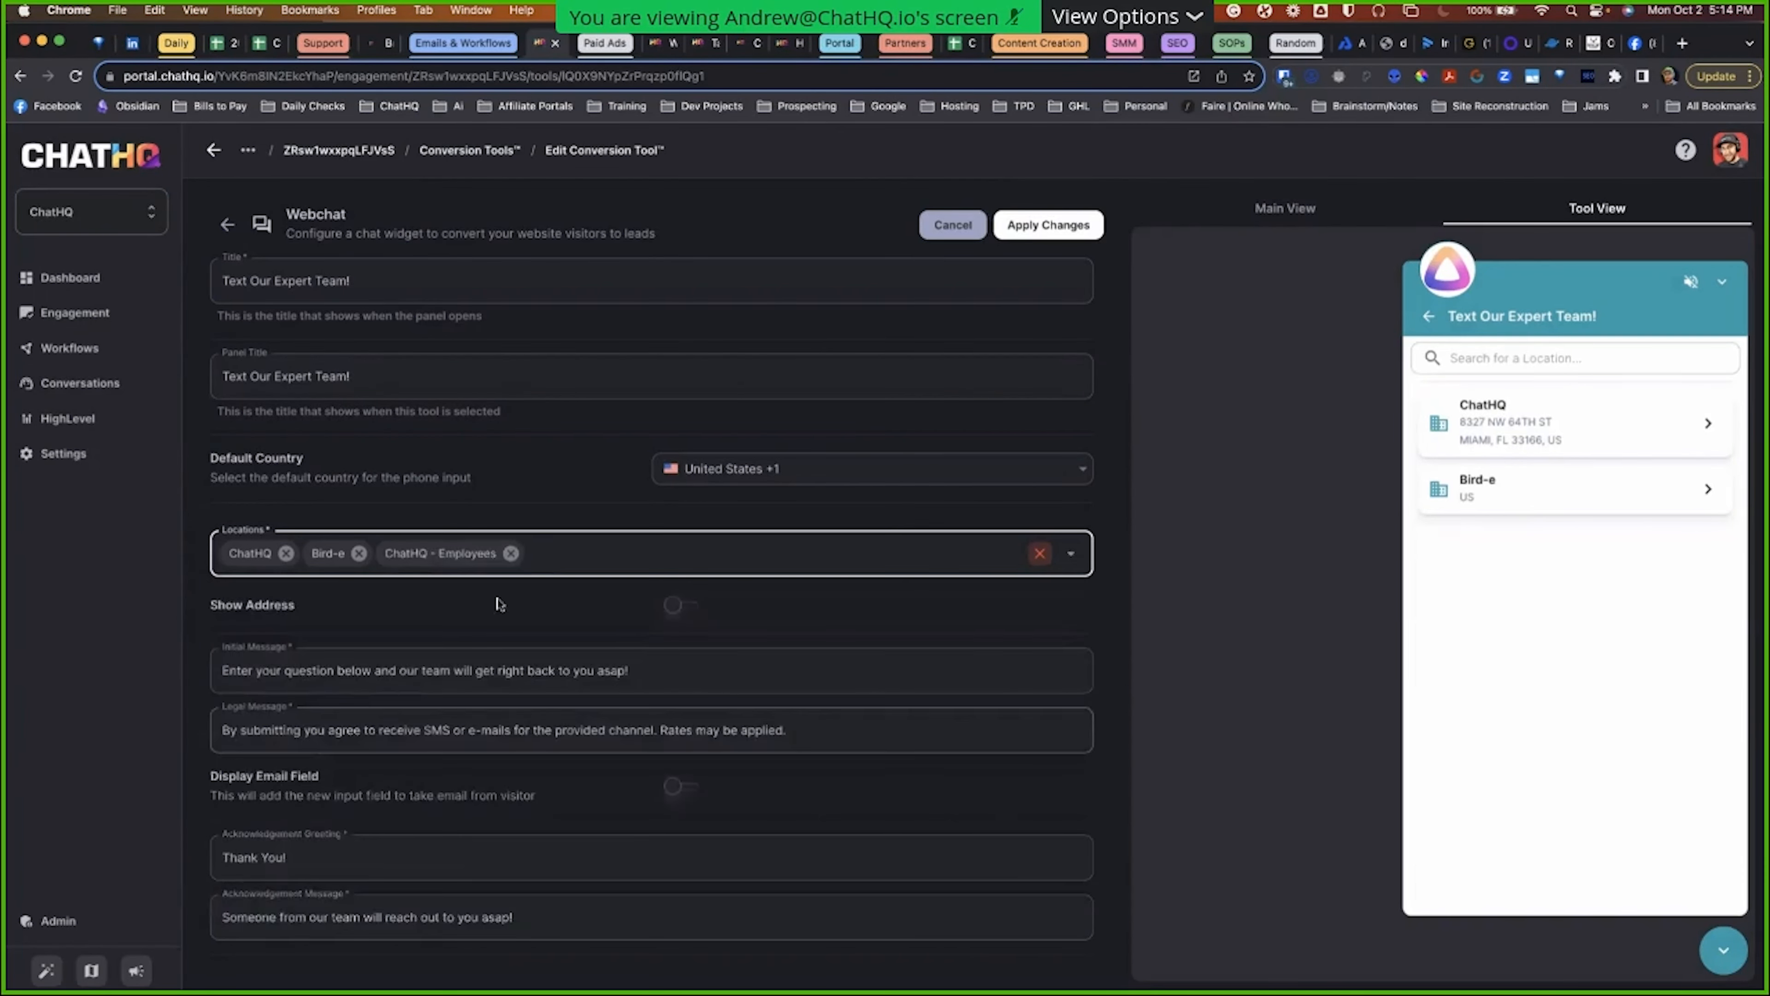
left_click(600, 548)
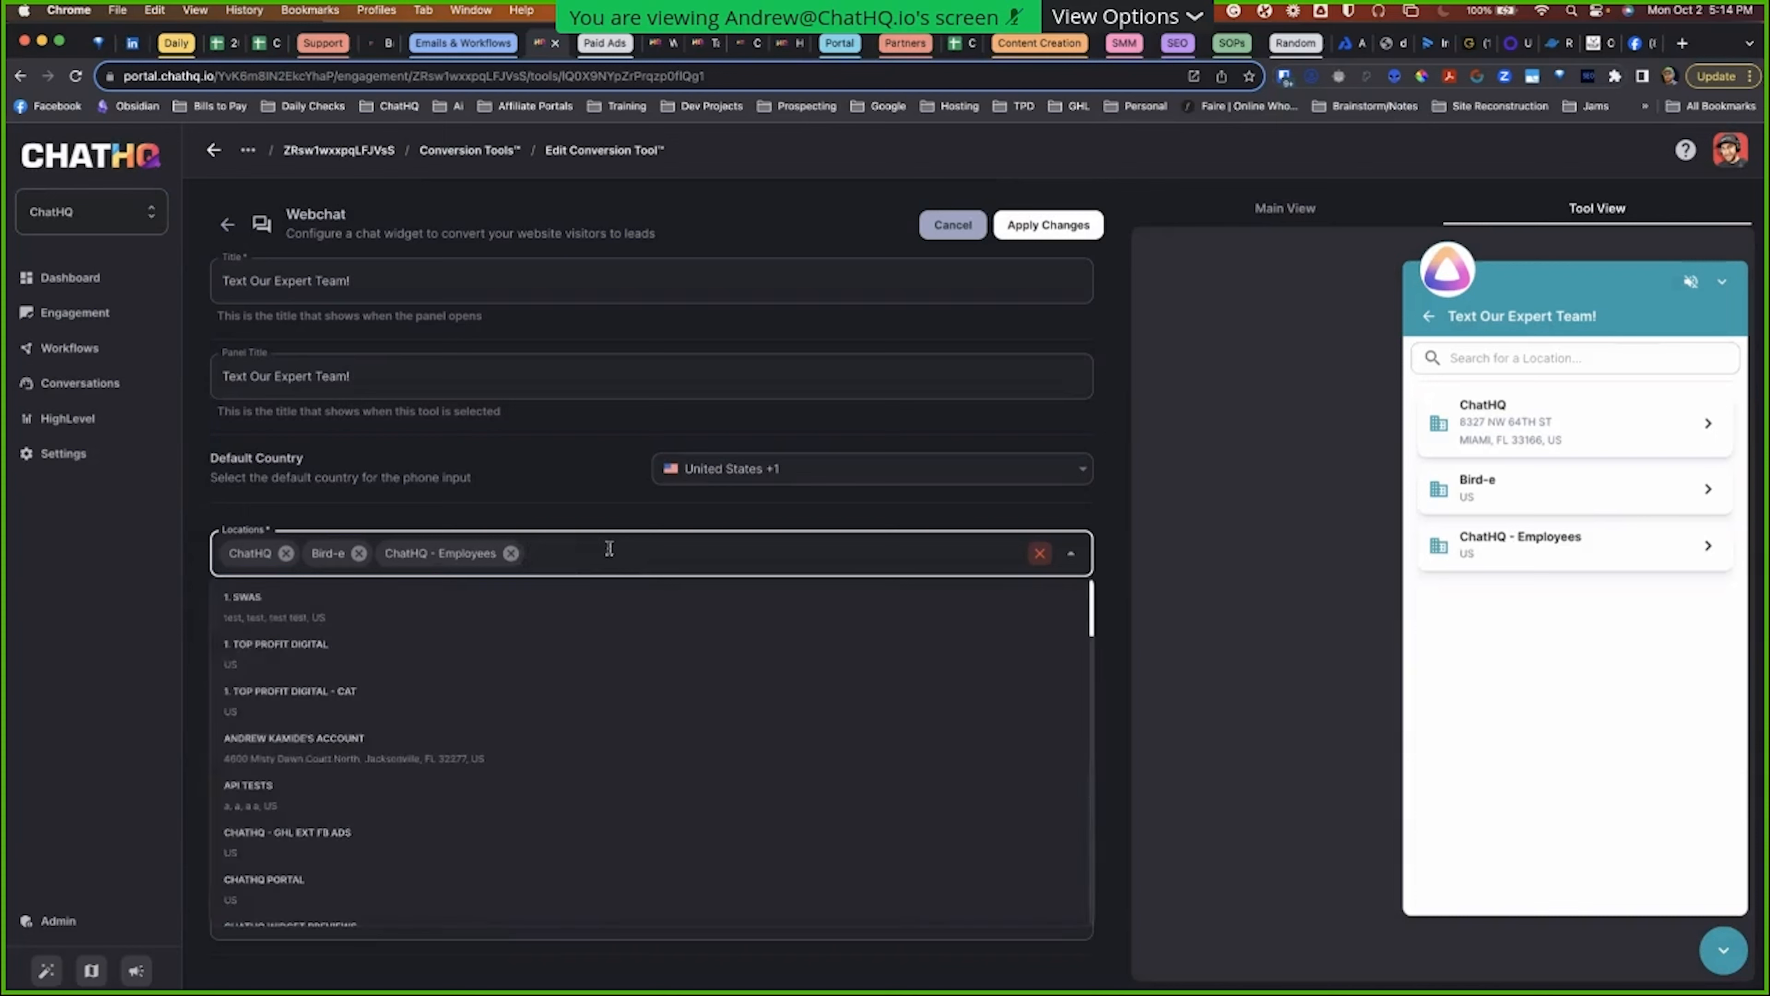
left_click(368, 748)
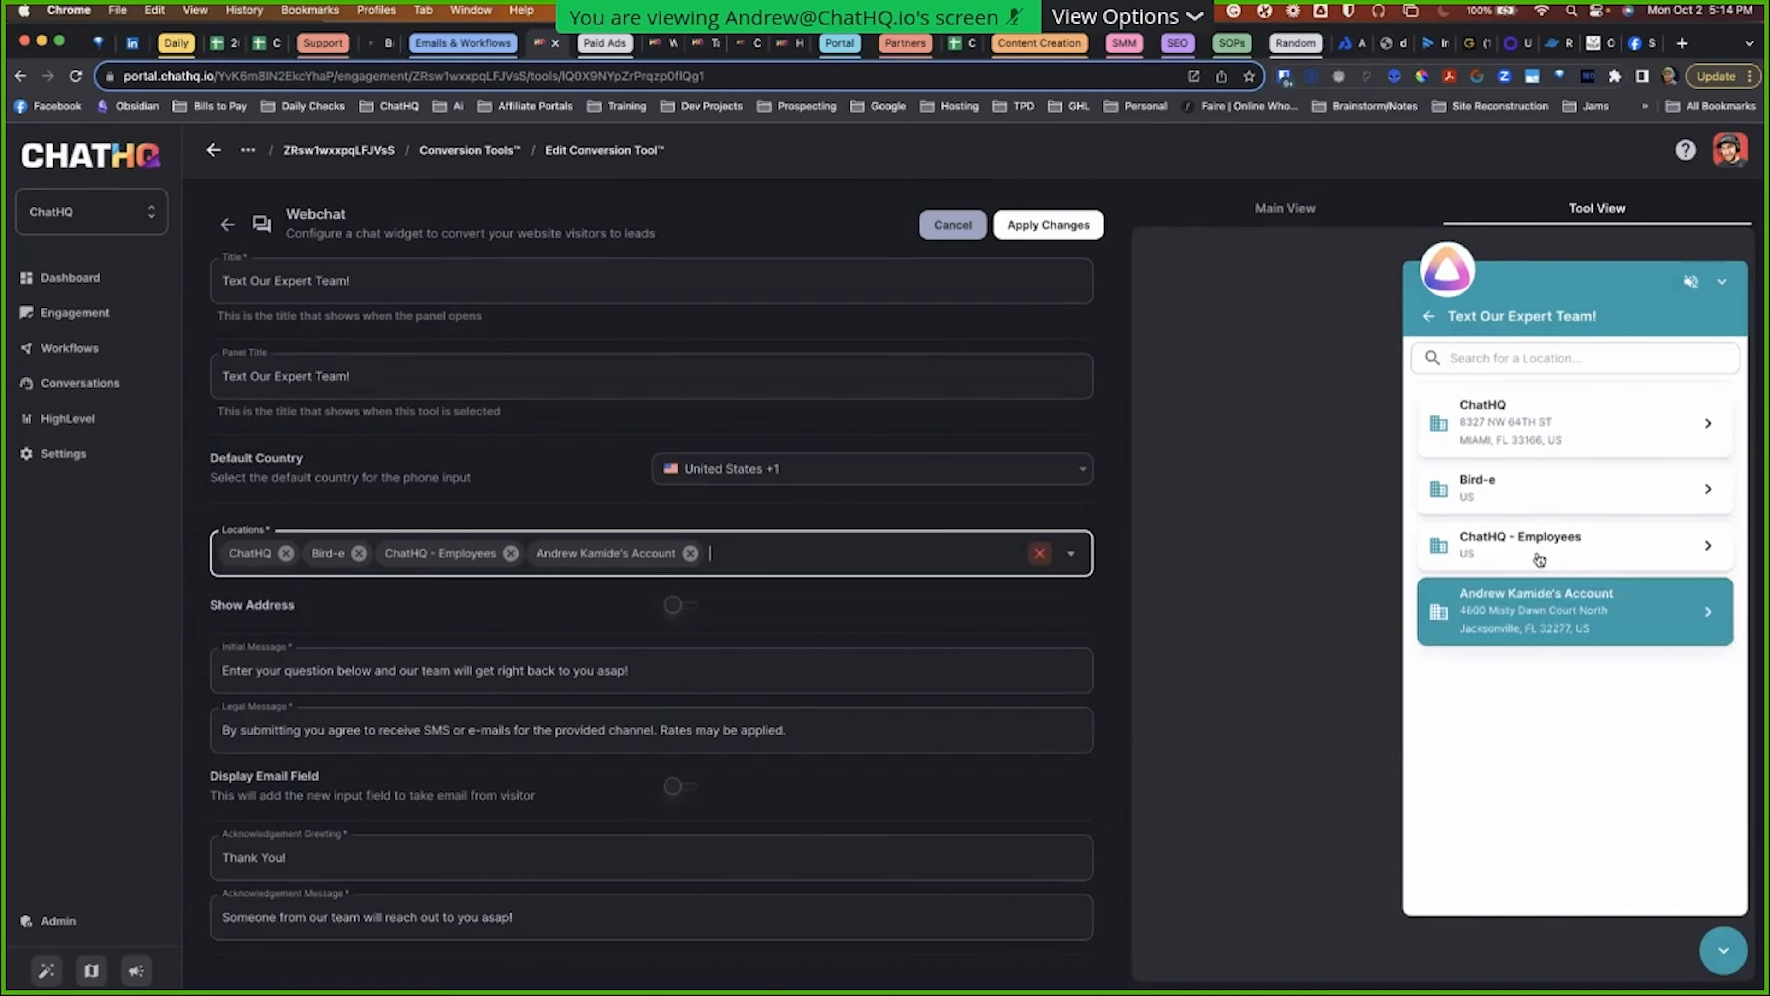
left_click(1519, 617)
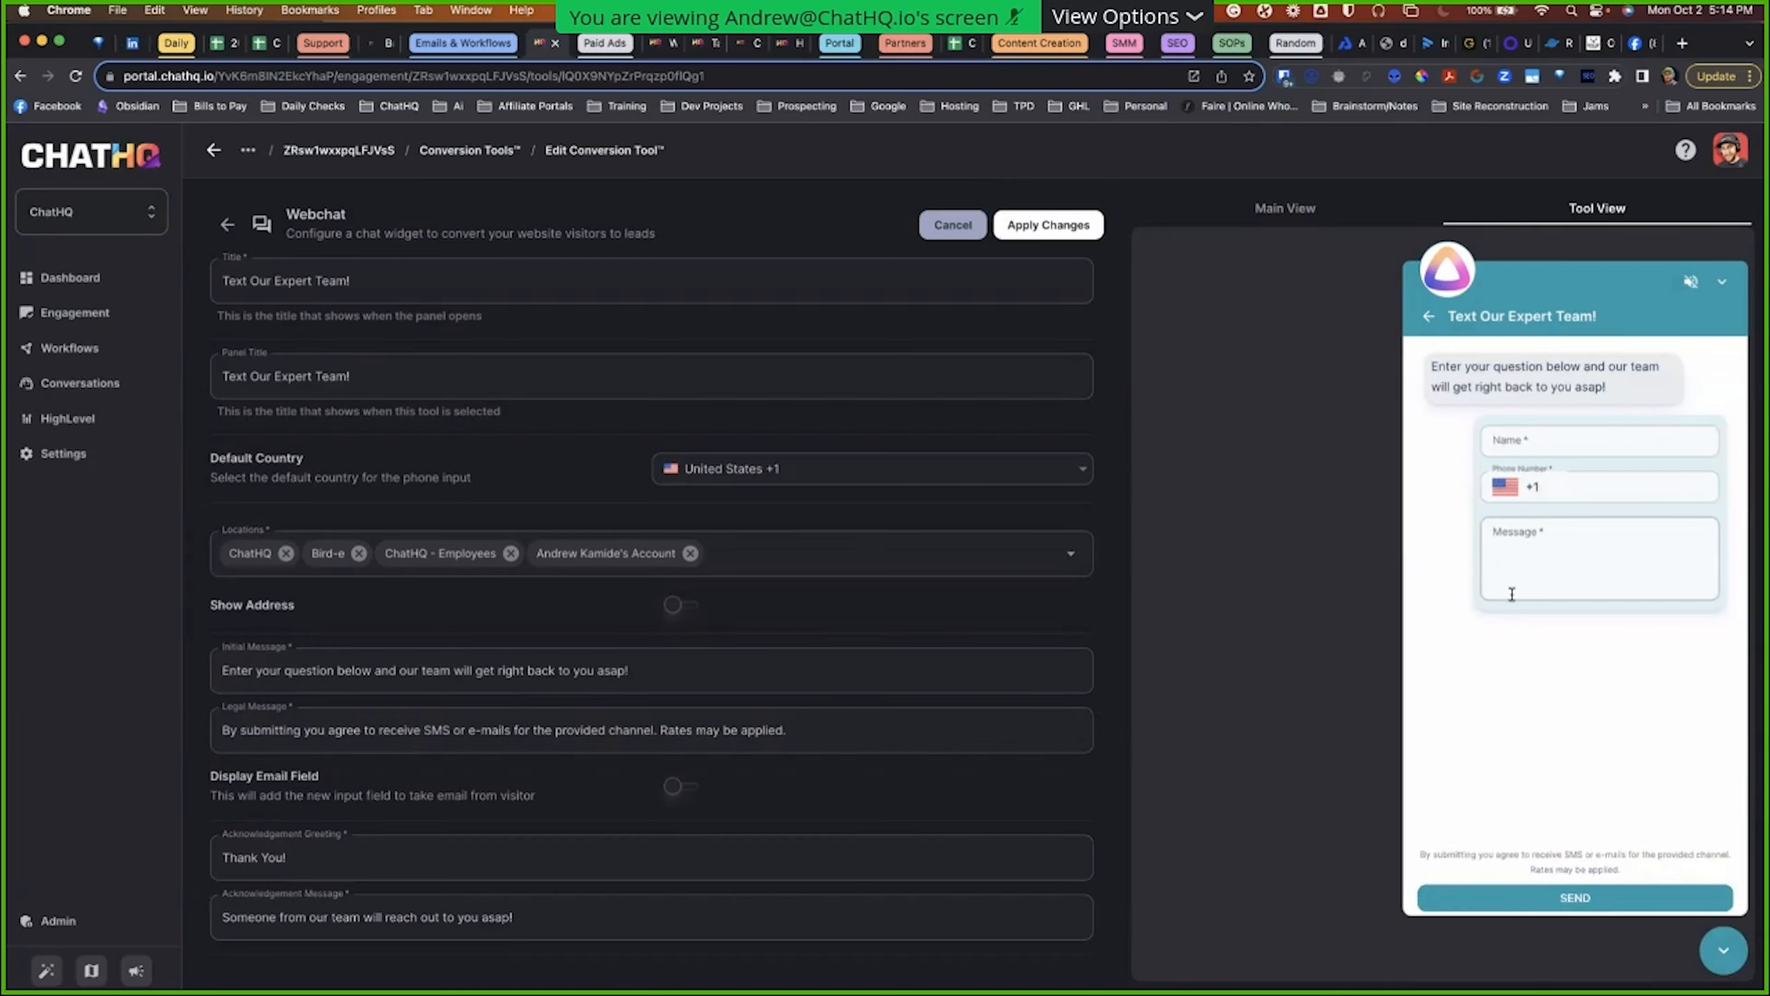
Step: Remove the Jacksonville account, ChatHQ - Employees and Bird-e locations from the Webchat tool, keeping only ChatHQ
left_click(690, 553)
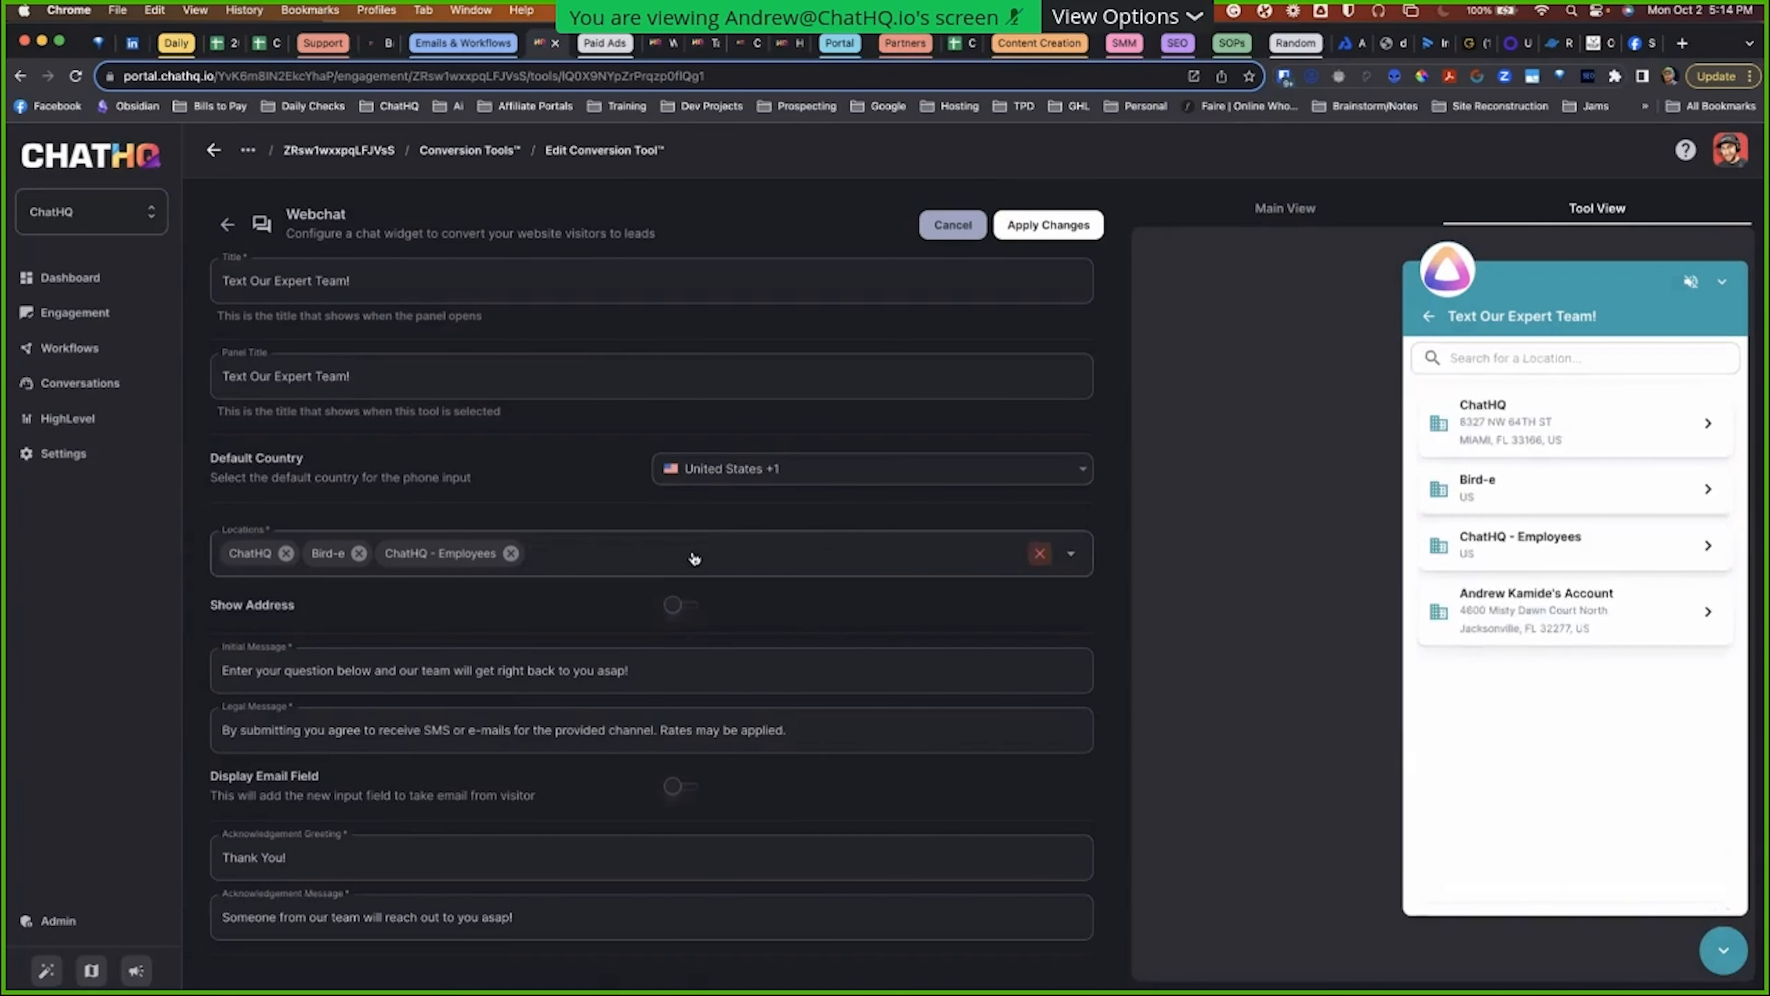
left_click(511, 553)
left_click(358, 553)
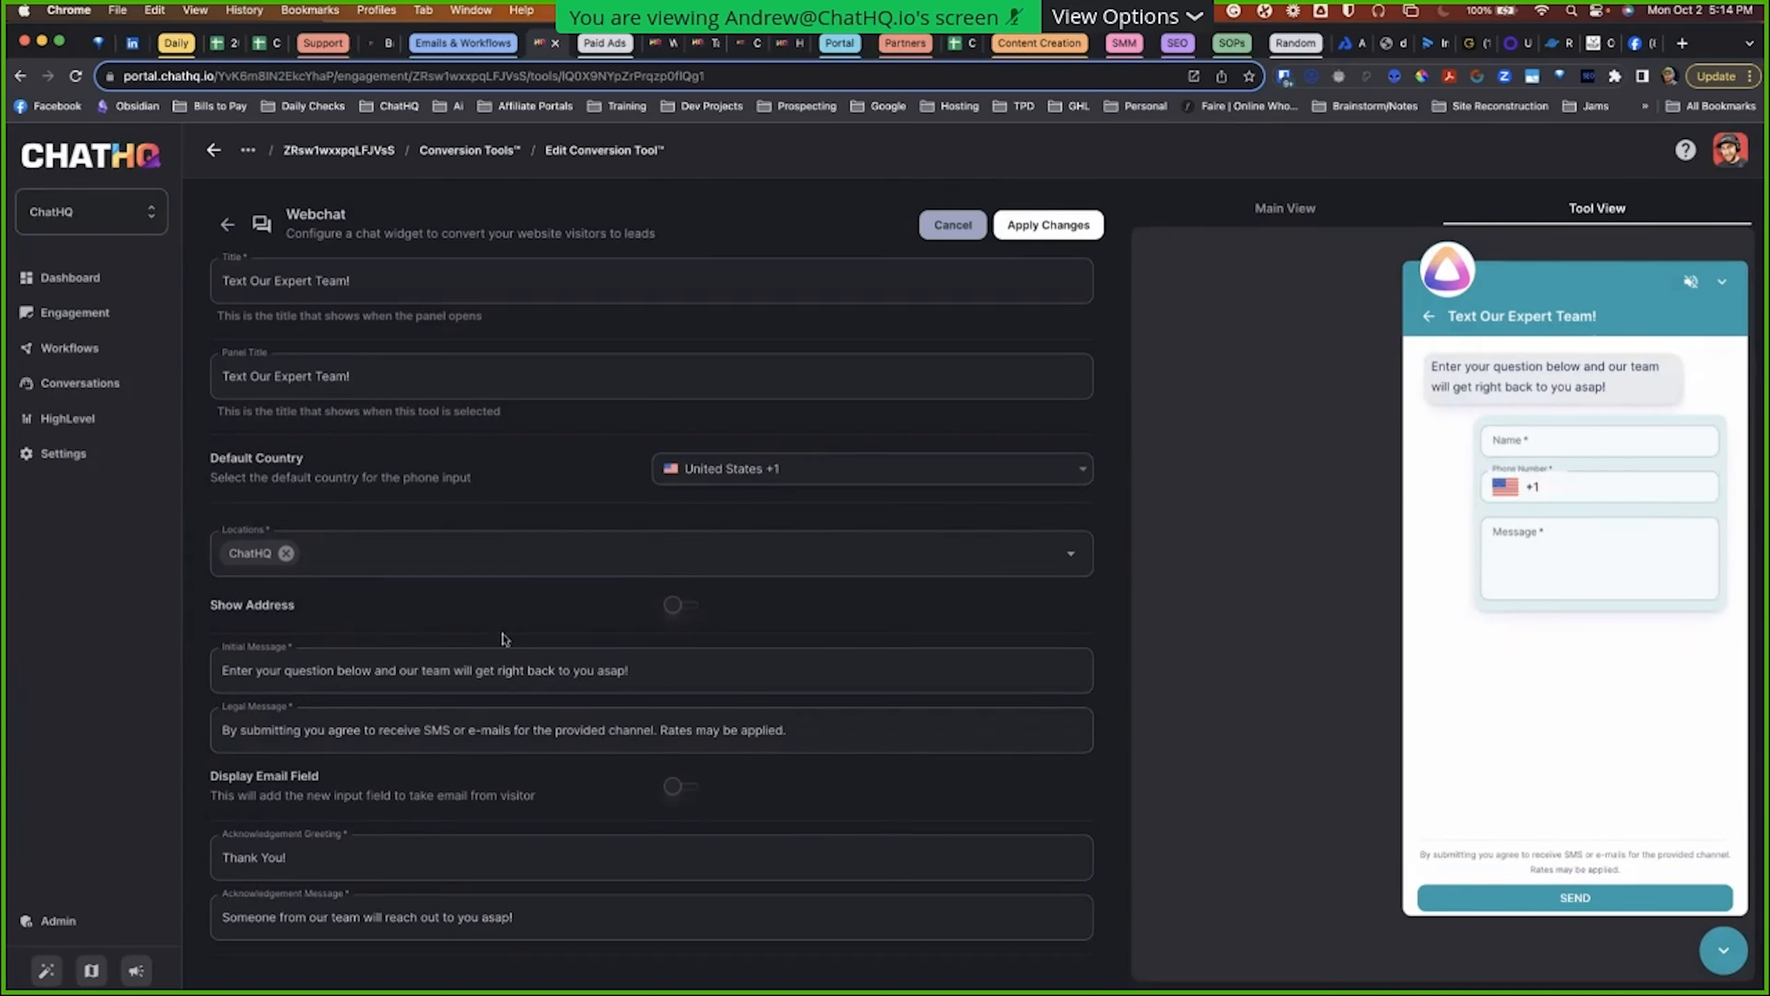
Step: Review the wording of the Webchat tool's initial message and legal message
scroll(676, 599, "down", 4)
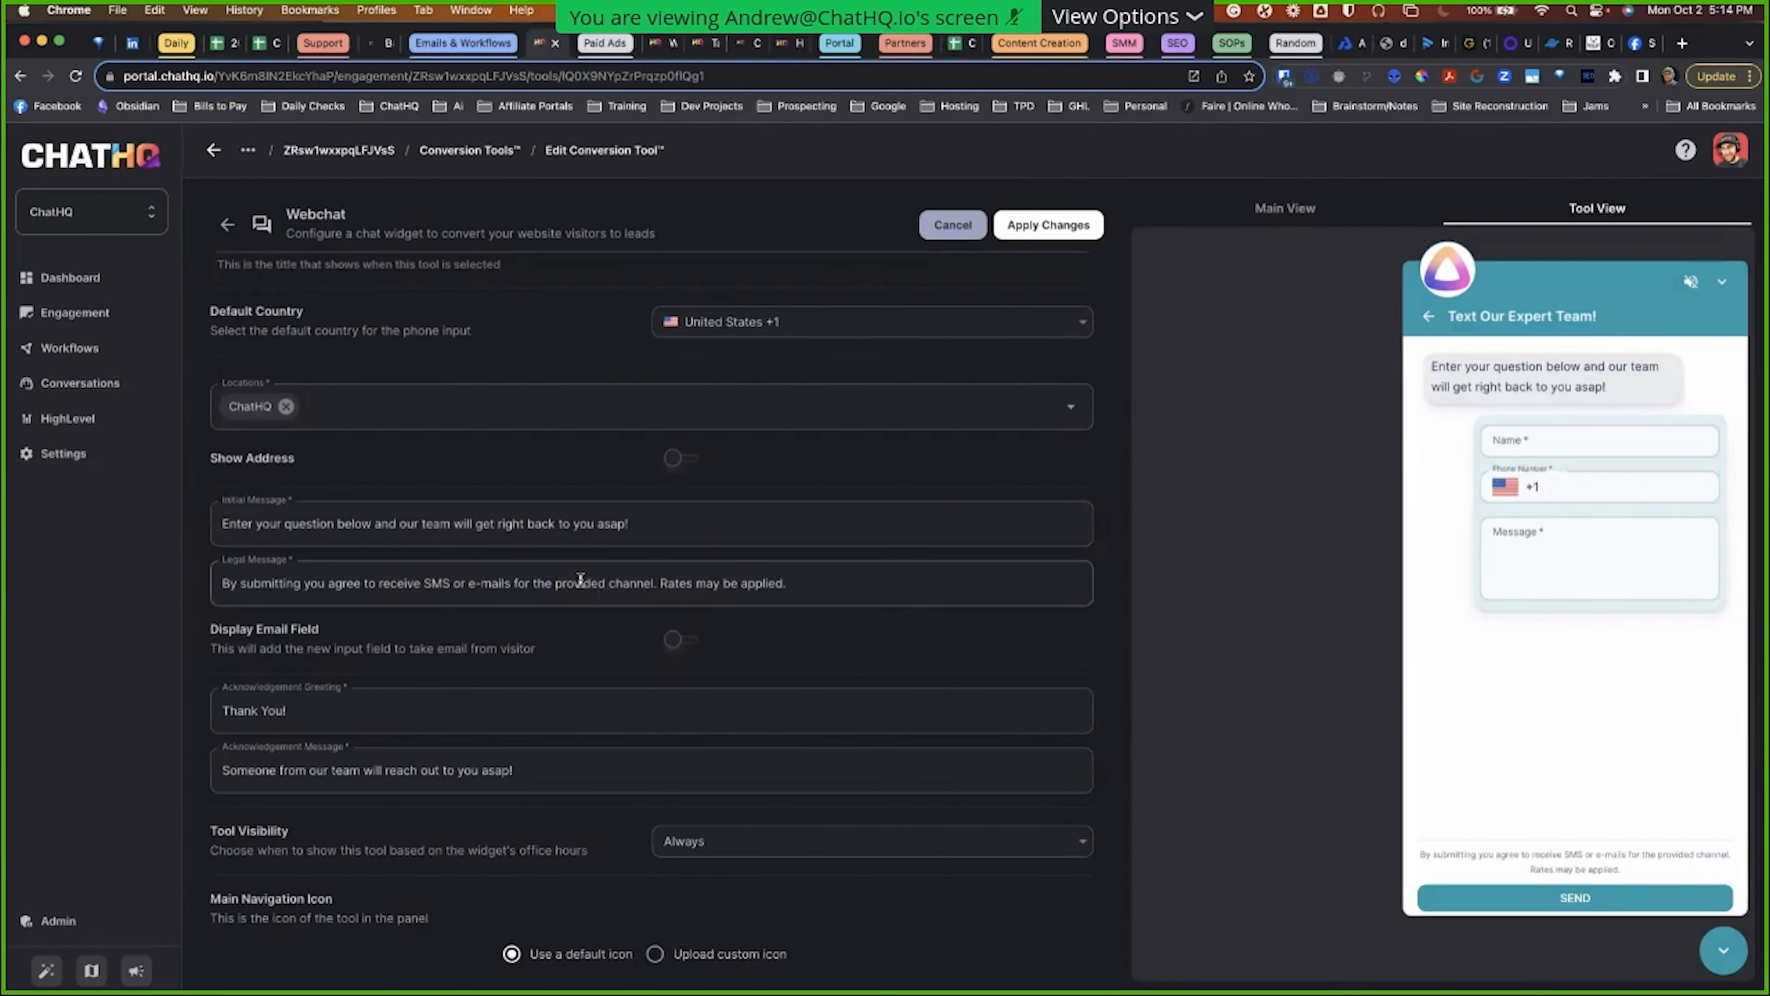
left_click_drag(664, 523, 191, 548)
left_click_drag(791, 599, 302, 584)
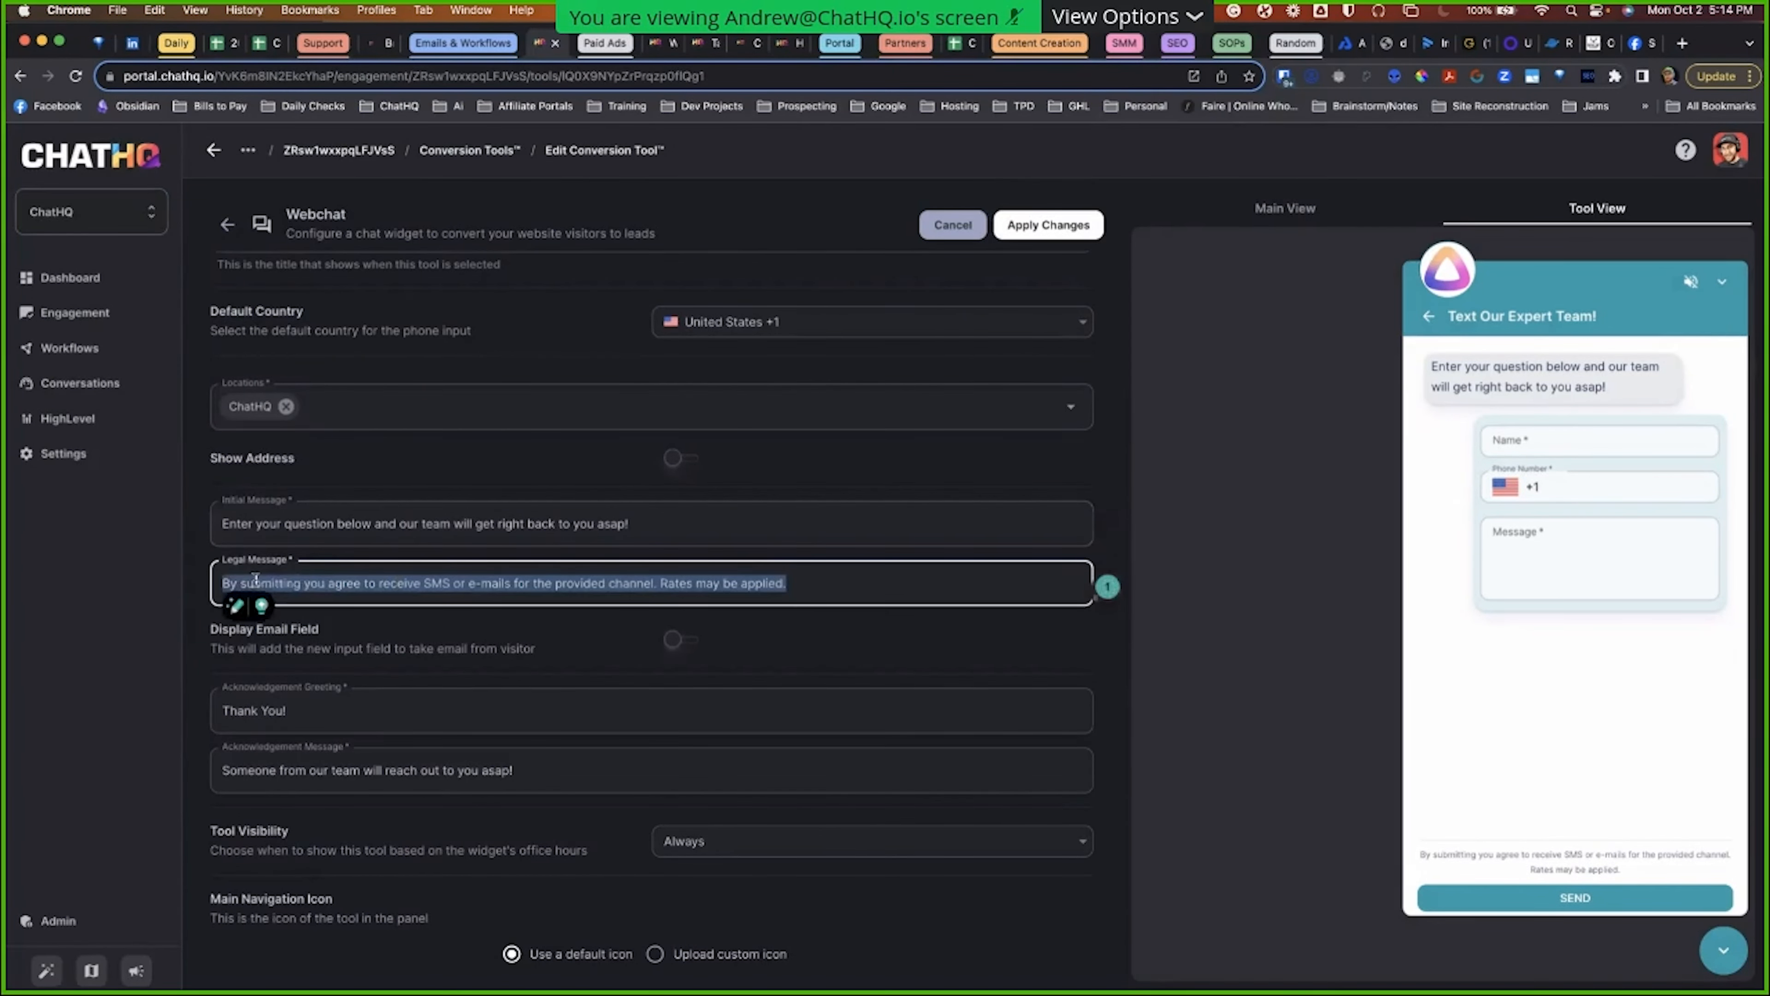
left_click(740, 613)
left_click_drag(794, 596, 220, 586)
left_click(794, 596)
left_click(803, 594)
Step: Turn on the Webchat tool's email field and apply the changes to the tool
left_click(686, 639)
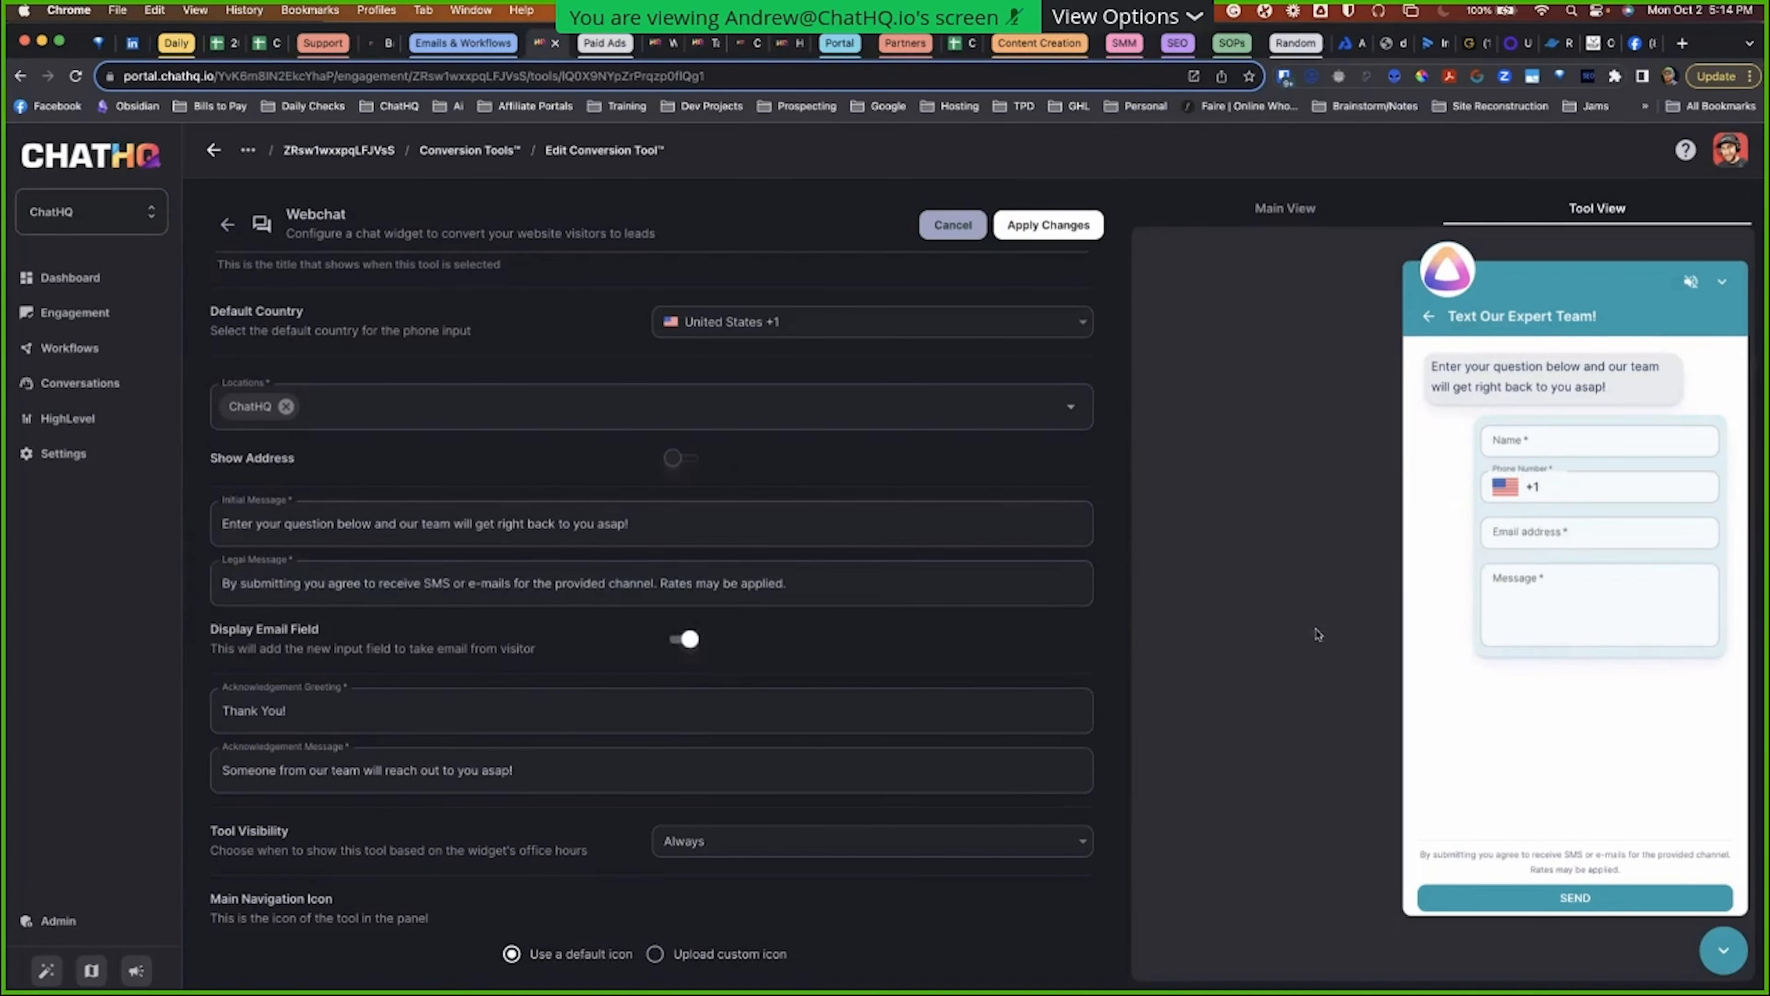
left_click(1581, 544)
left_click(1561, 490)
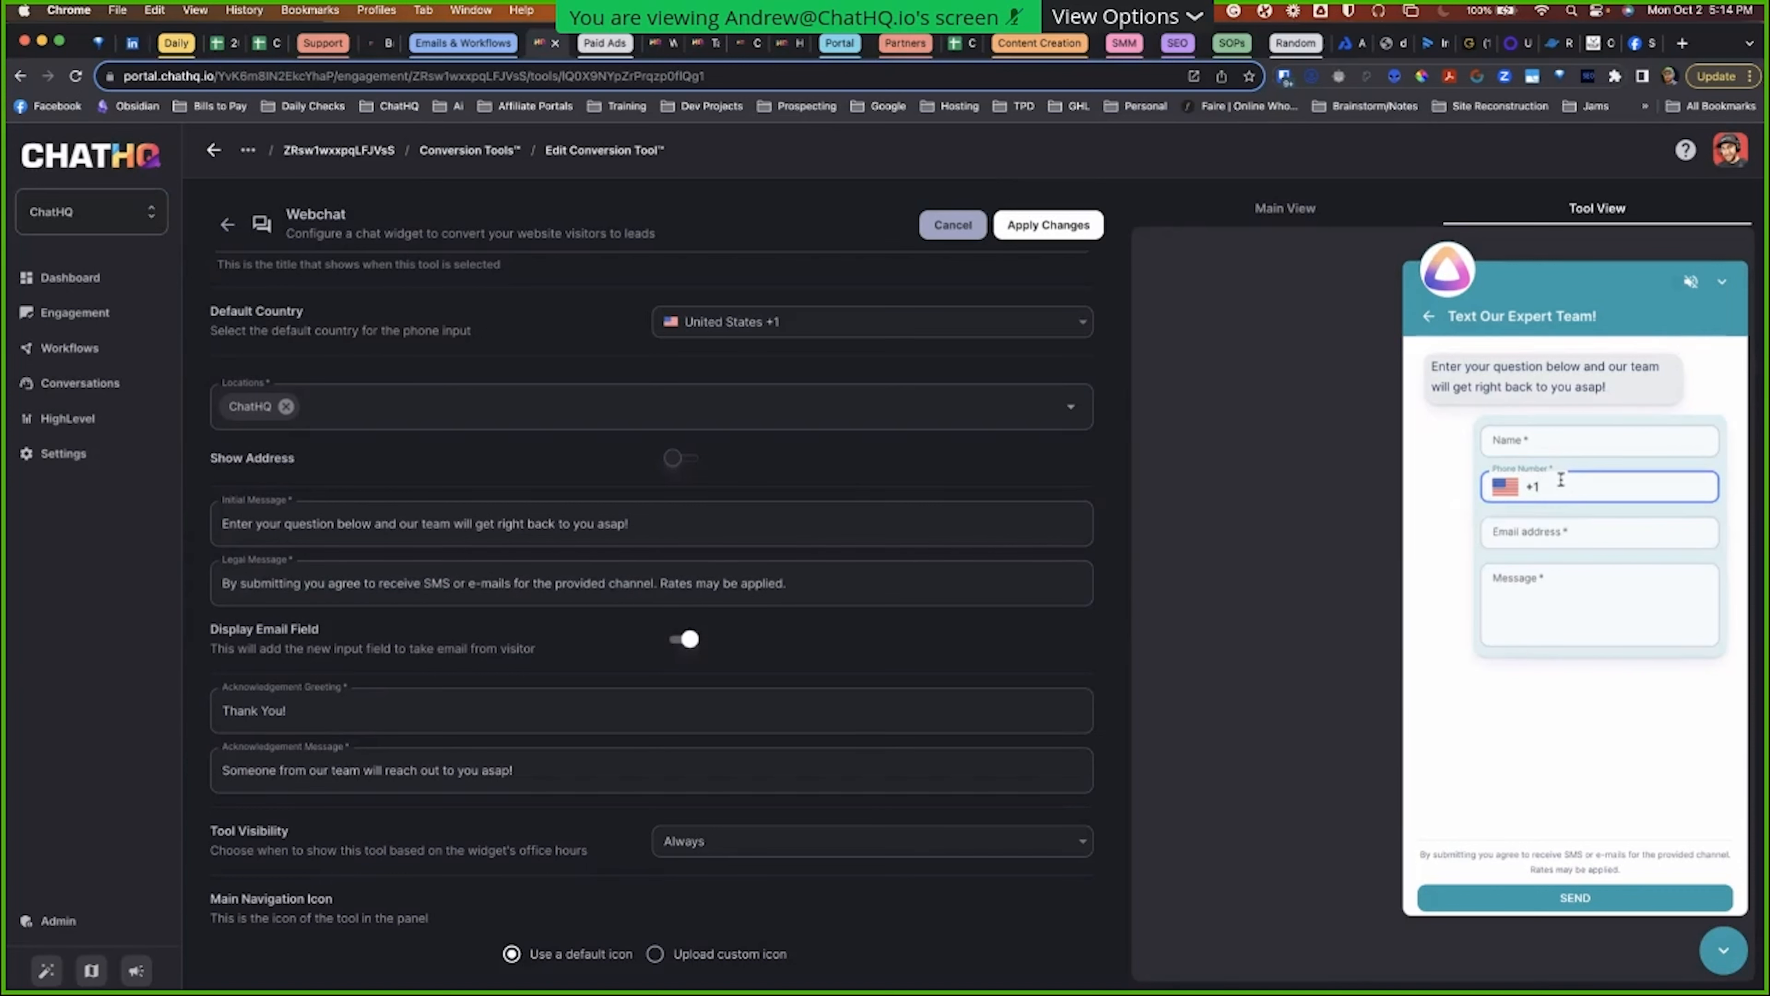
left_click(1495, 586)
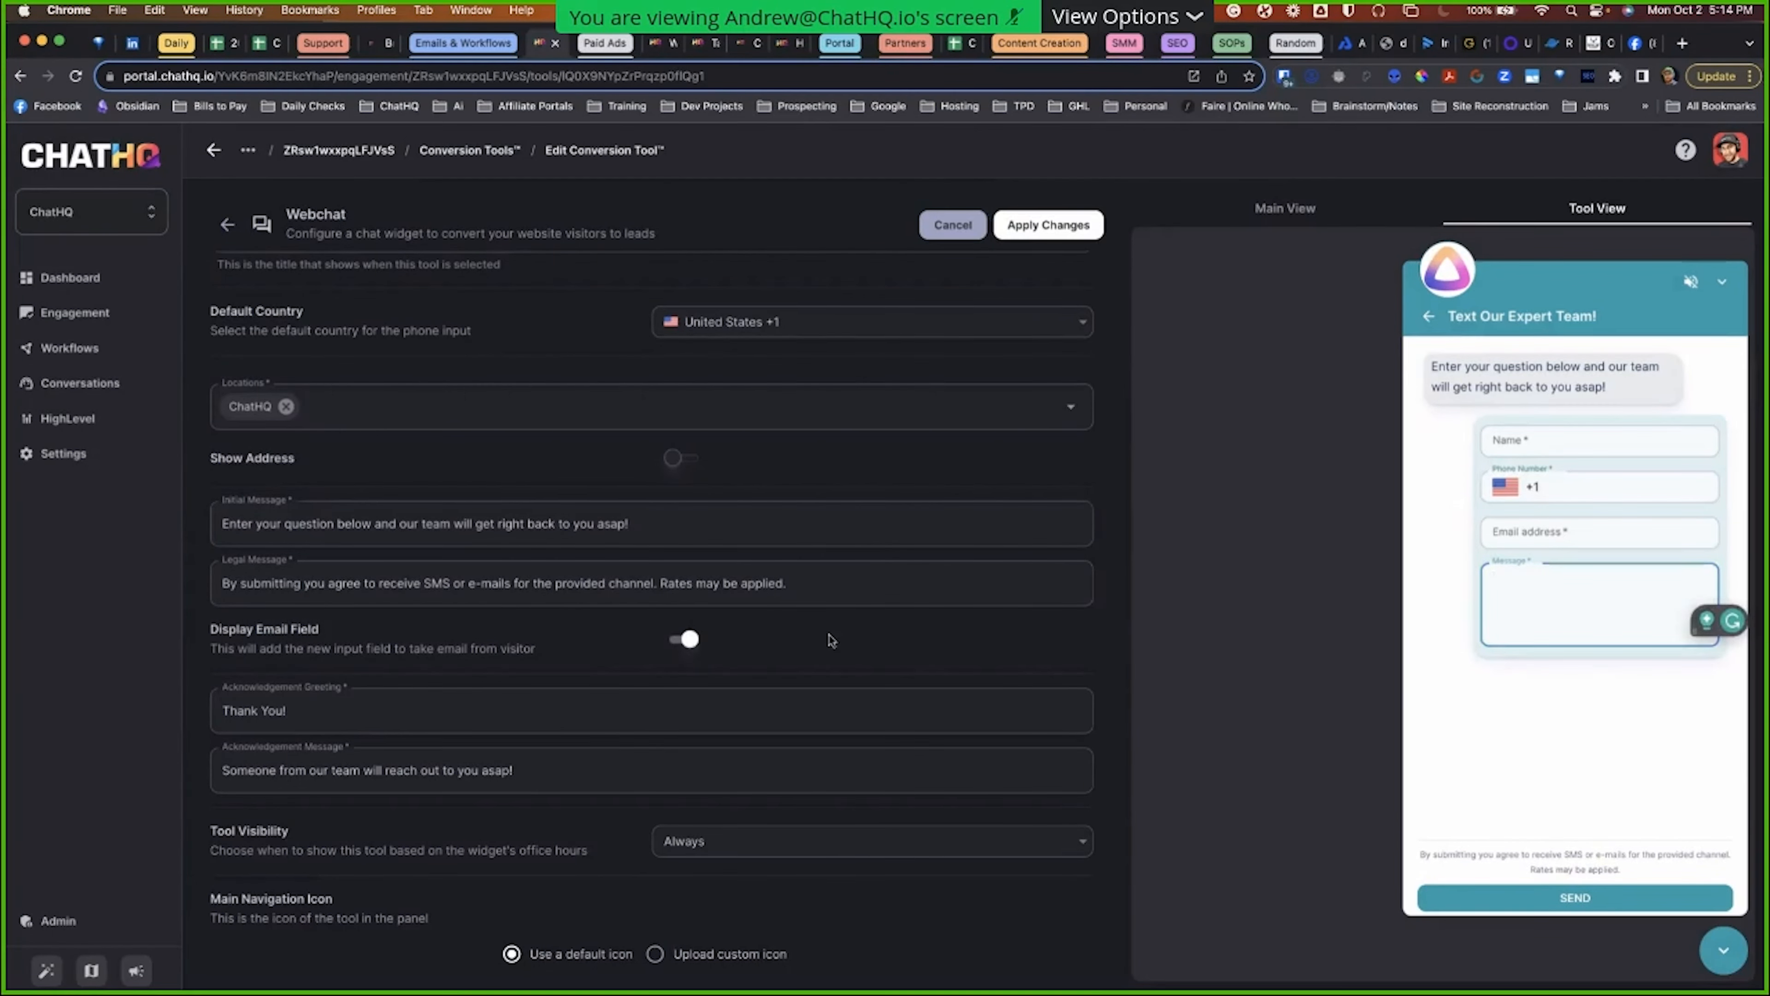
scroll(615, 834, "down", 2)
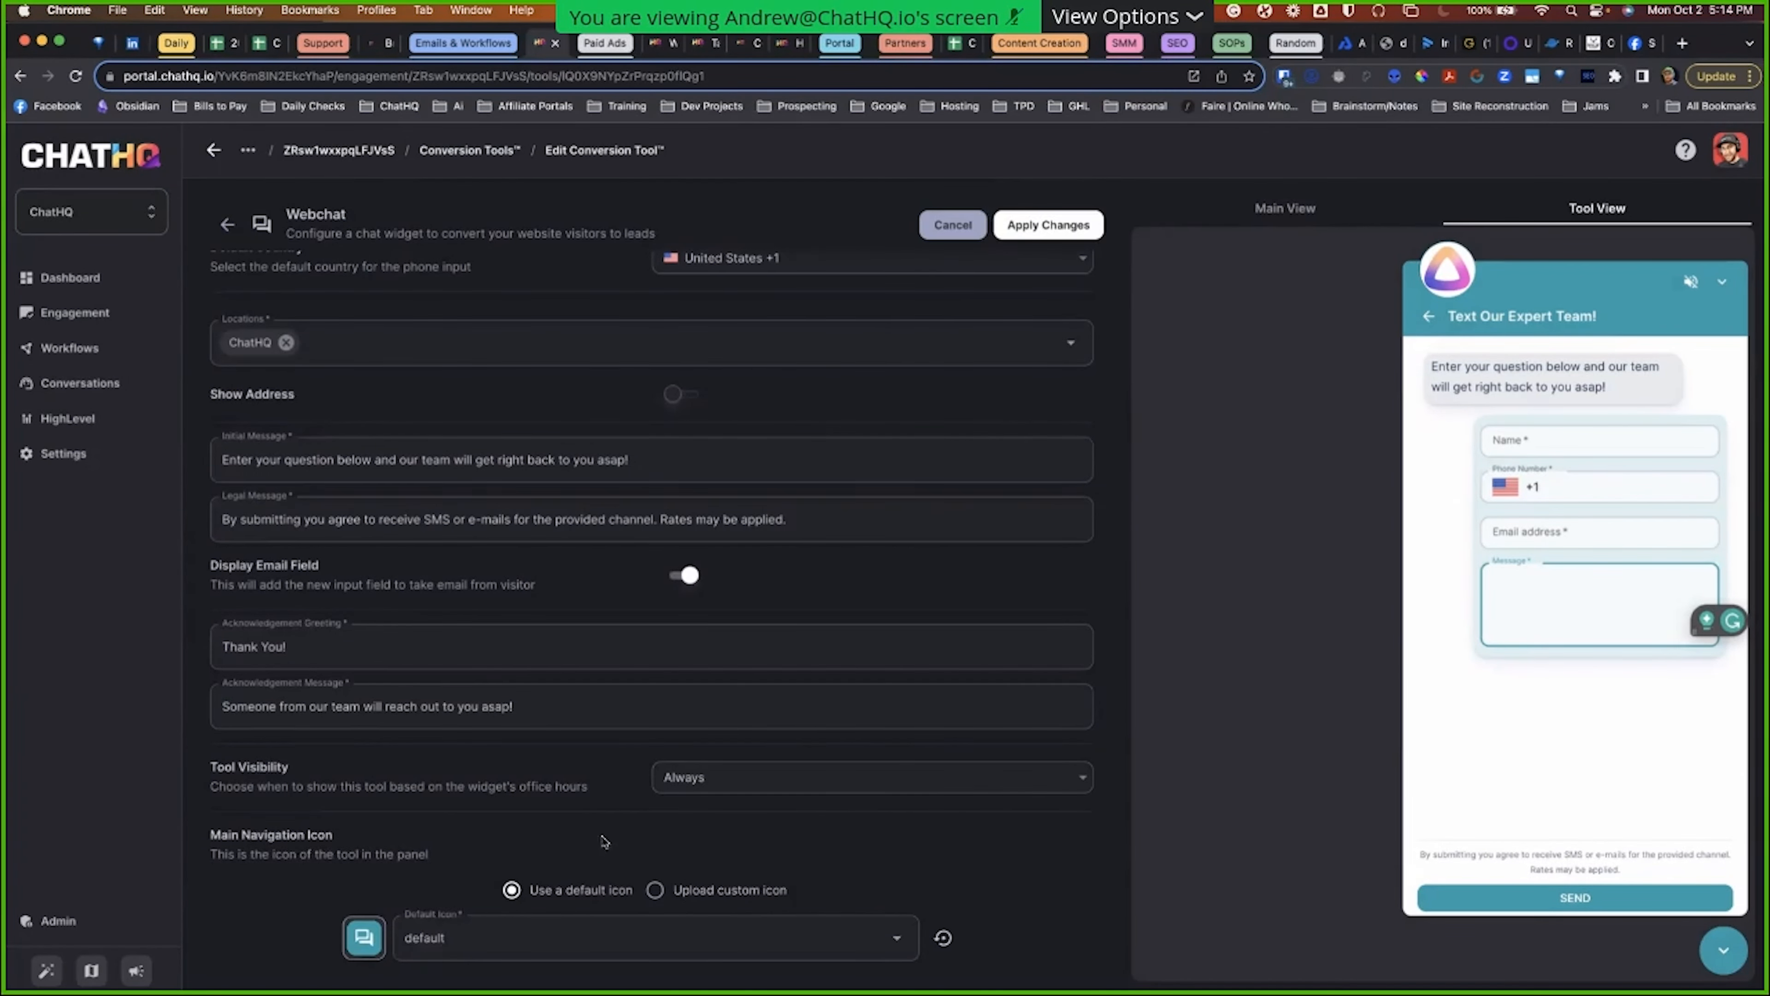
left_click(1067, 224)
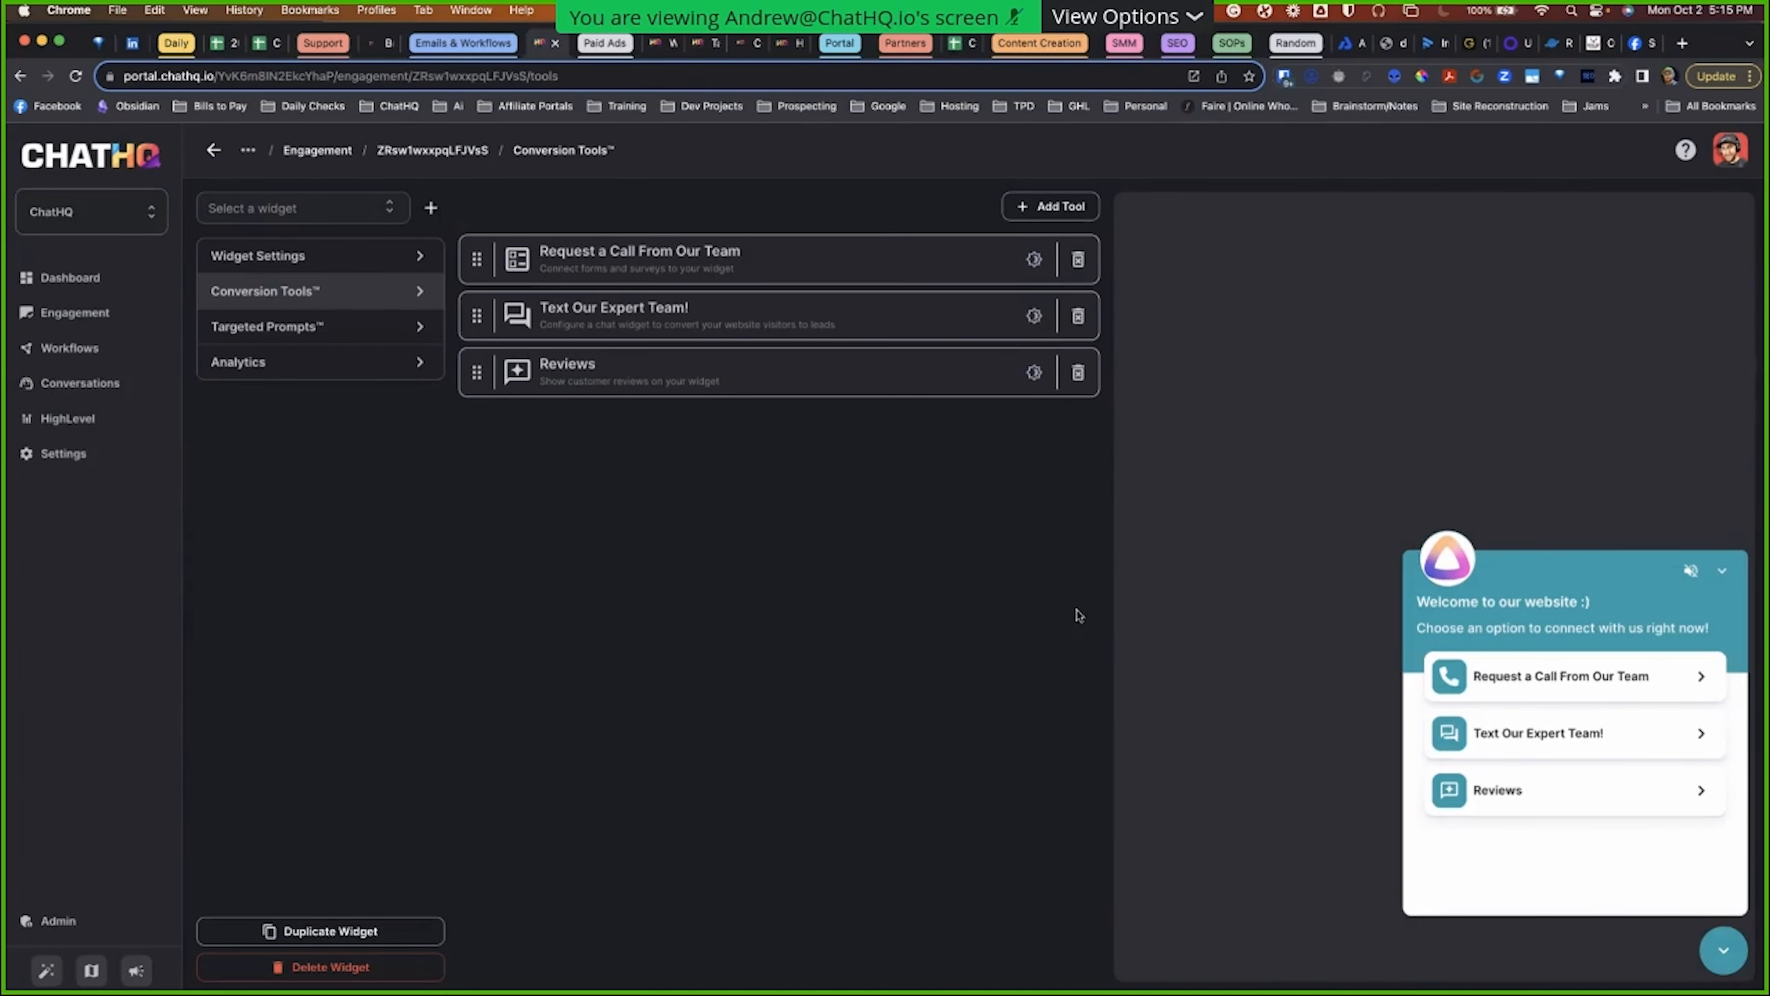
Step: Open the Reviews tool, set its location to ChatHQ, and browse the customer reviews in the preview
left_click(704, 385)
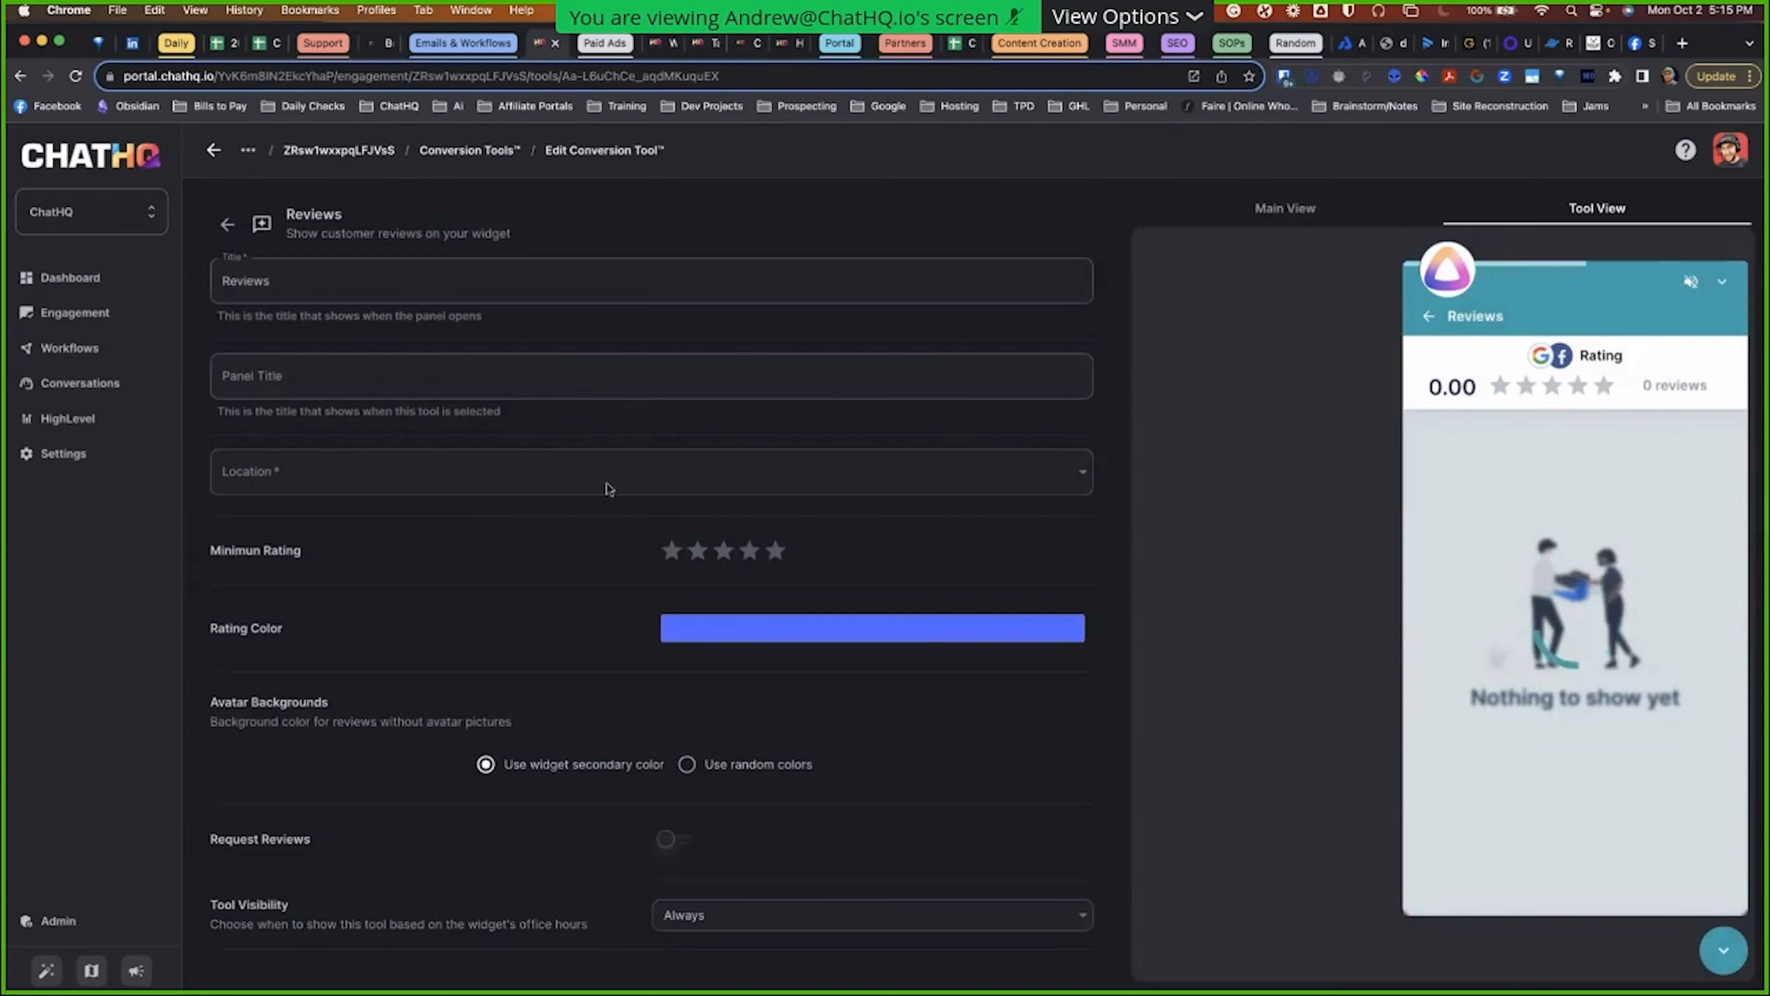
left_click(352, 294)
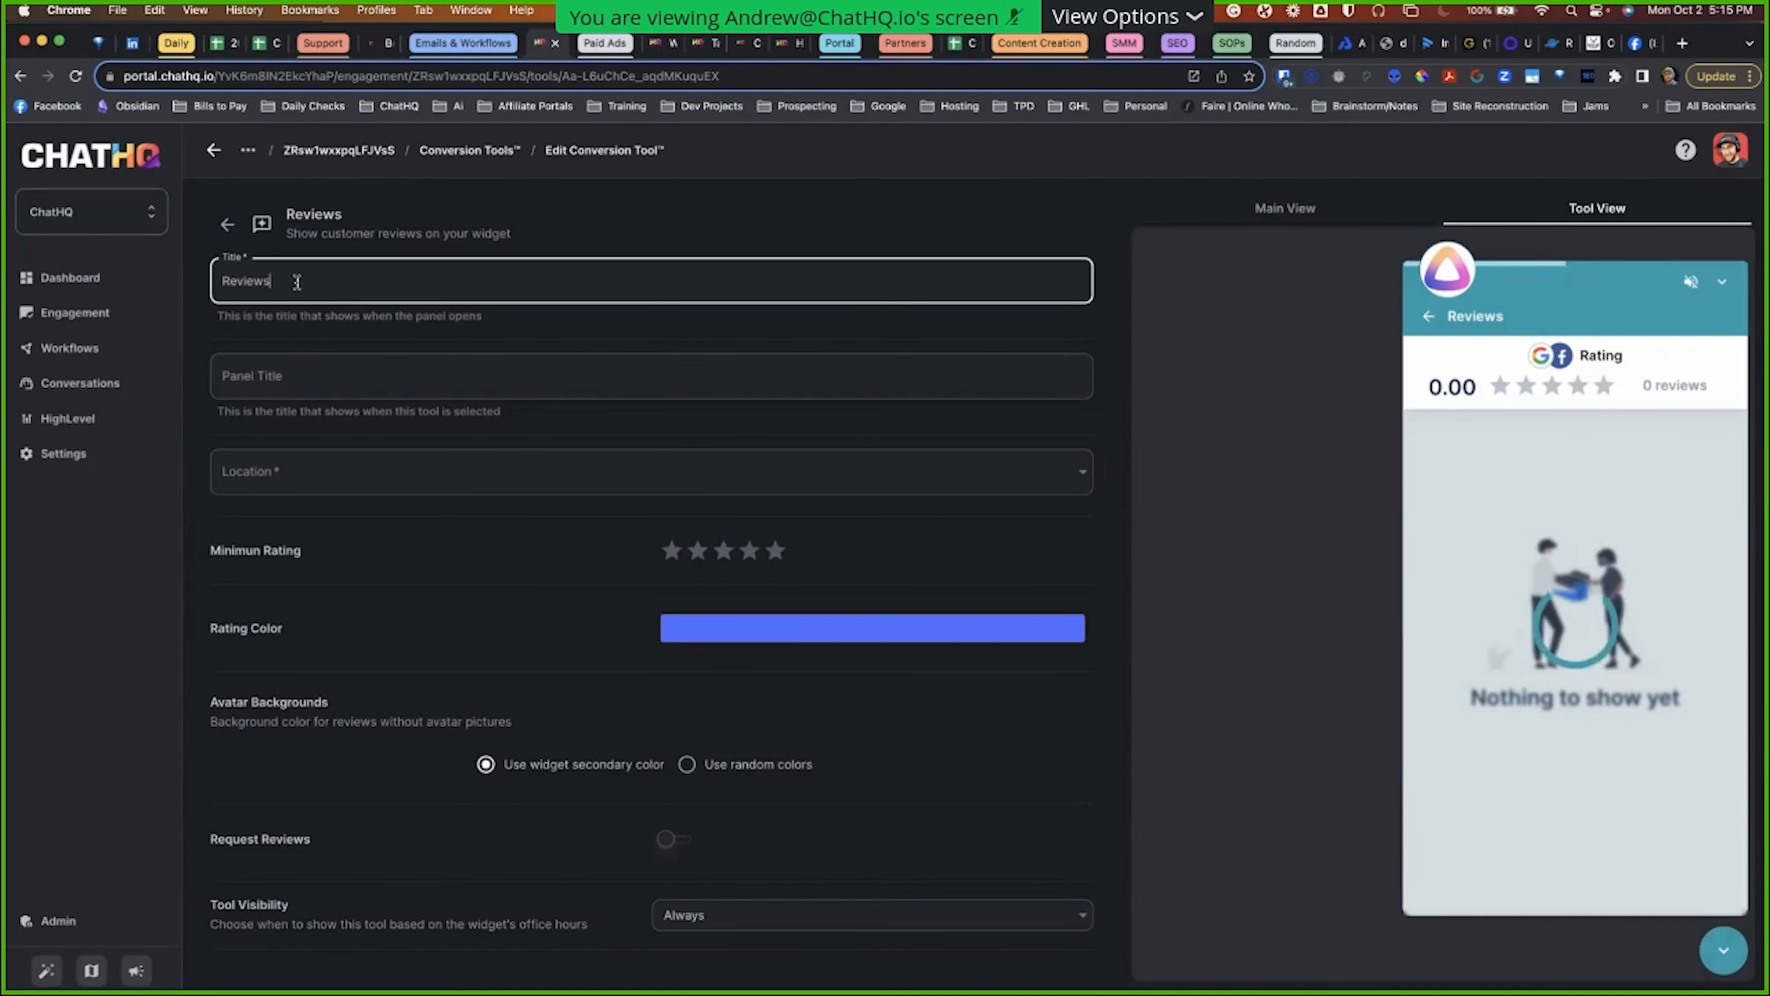
key("super+a")
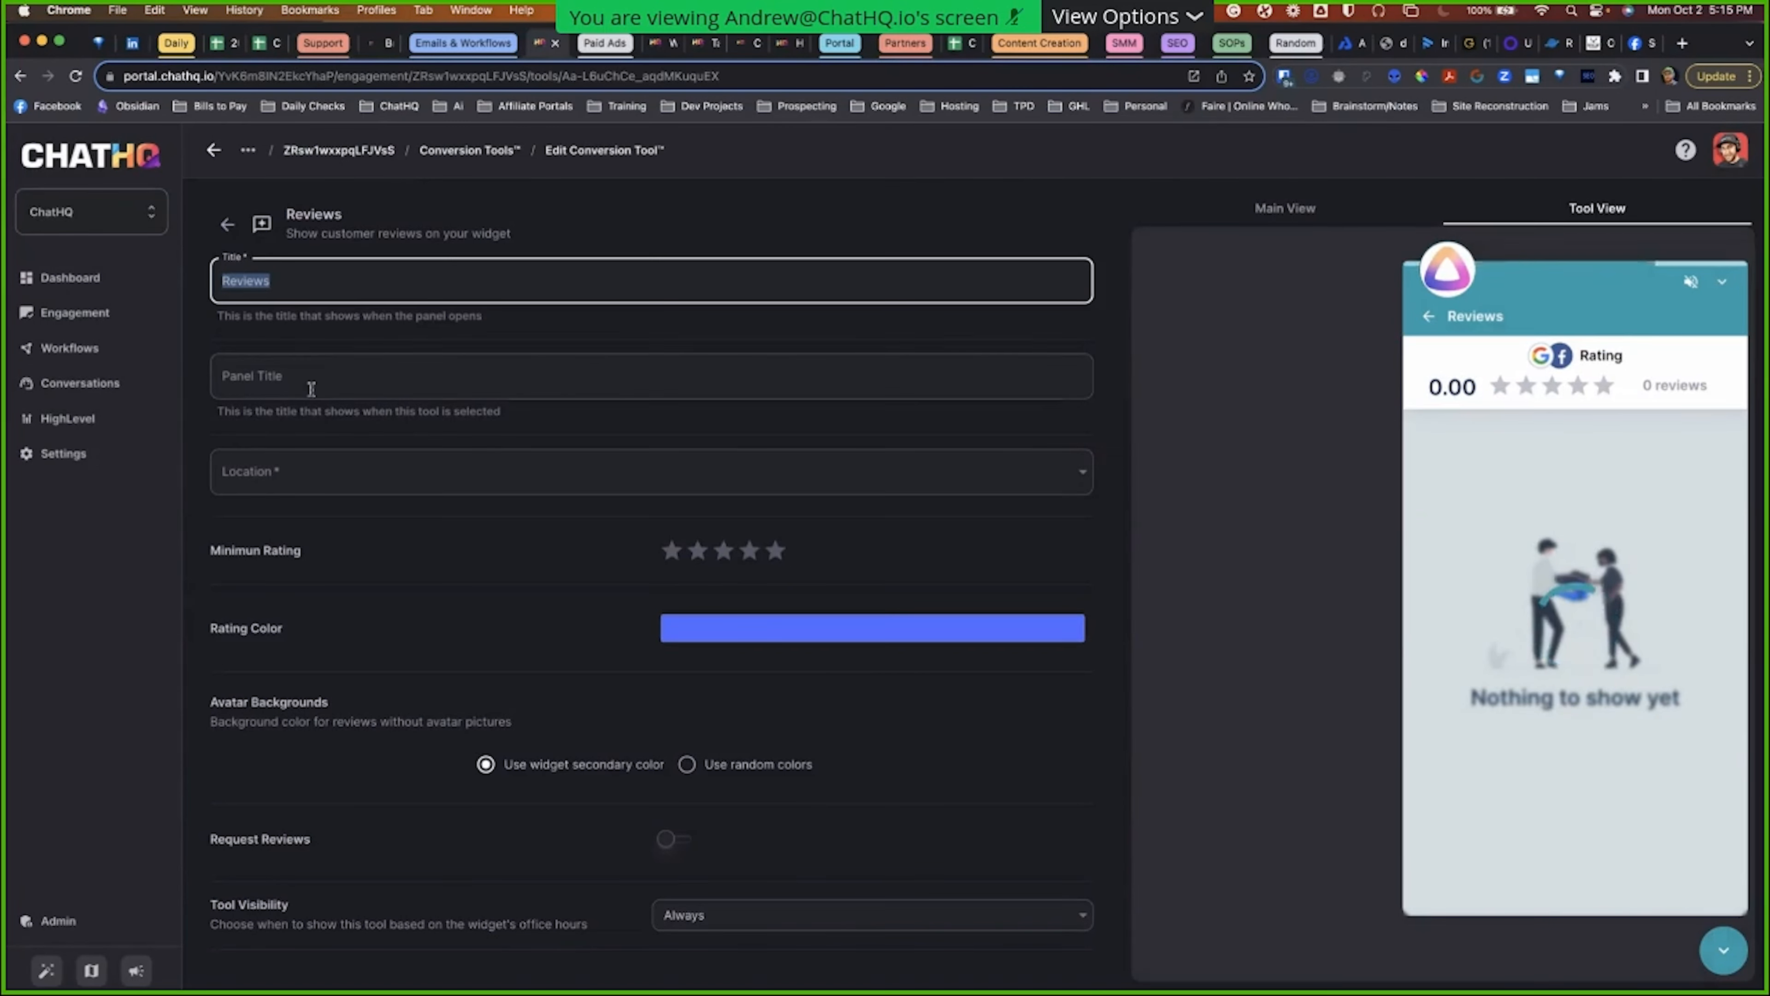
left_click(326, 457)
scroll(340, 487, "down", 2)
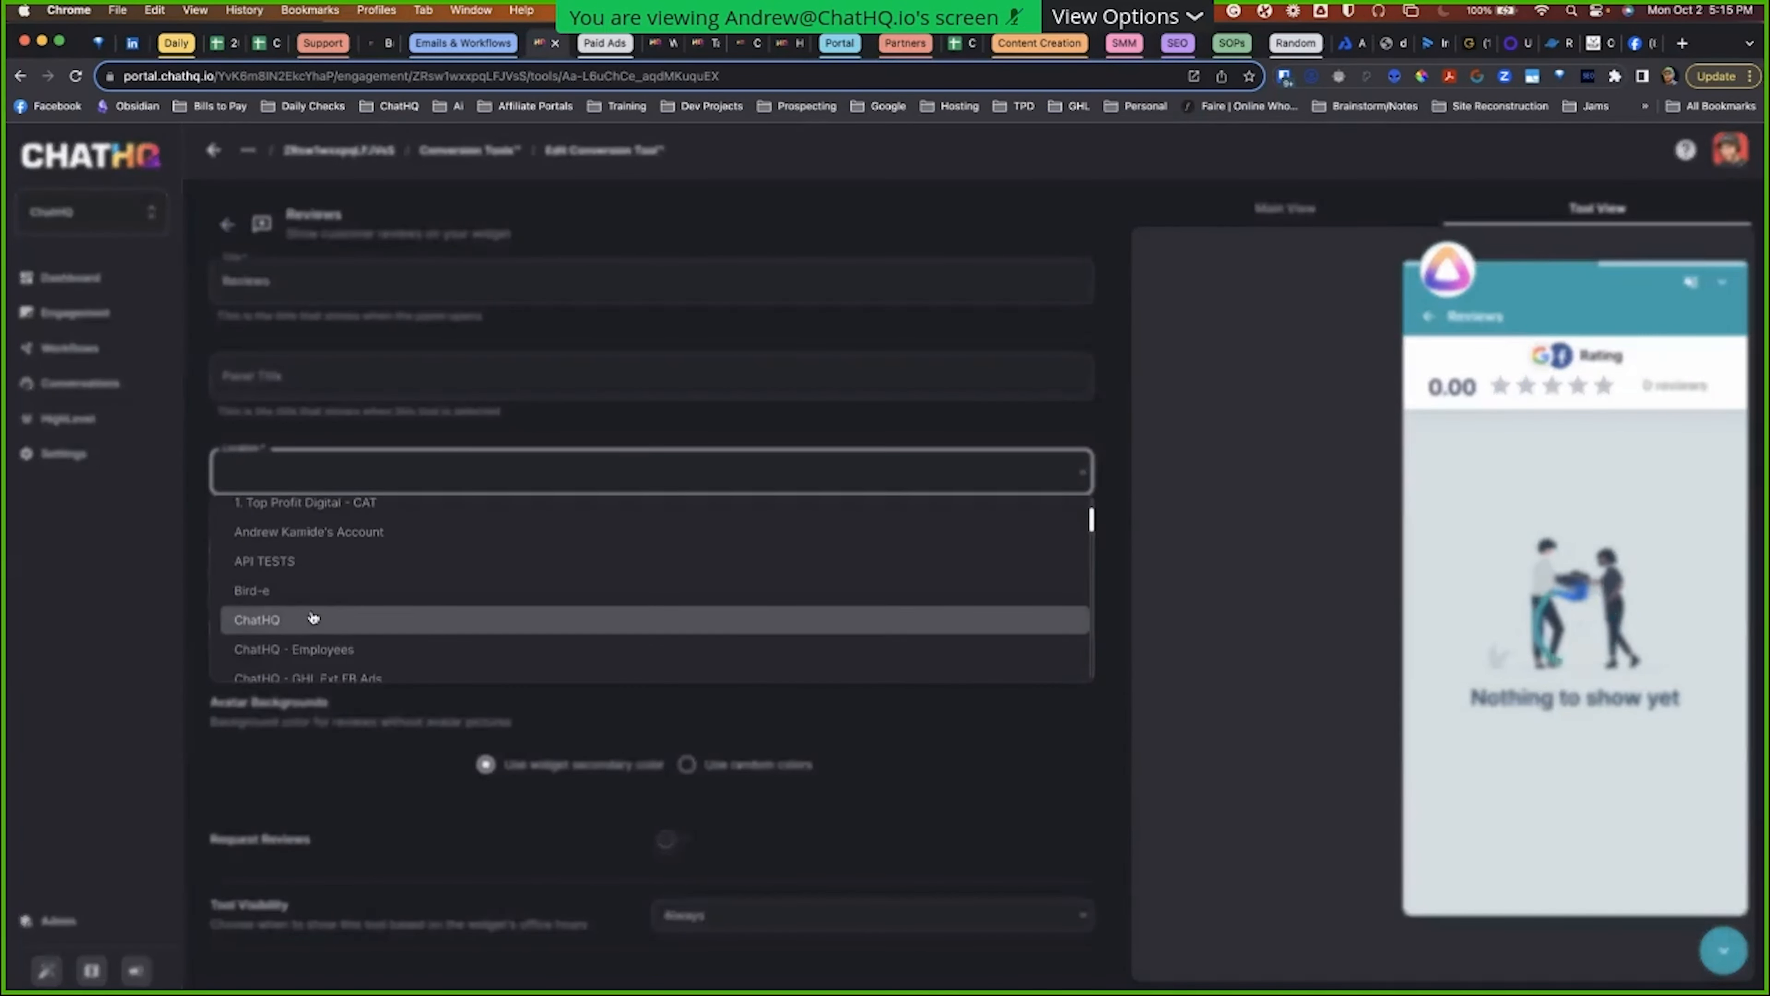
left_click(311, 615)
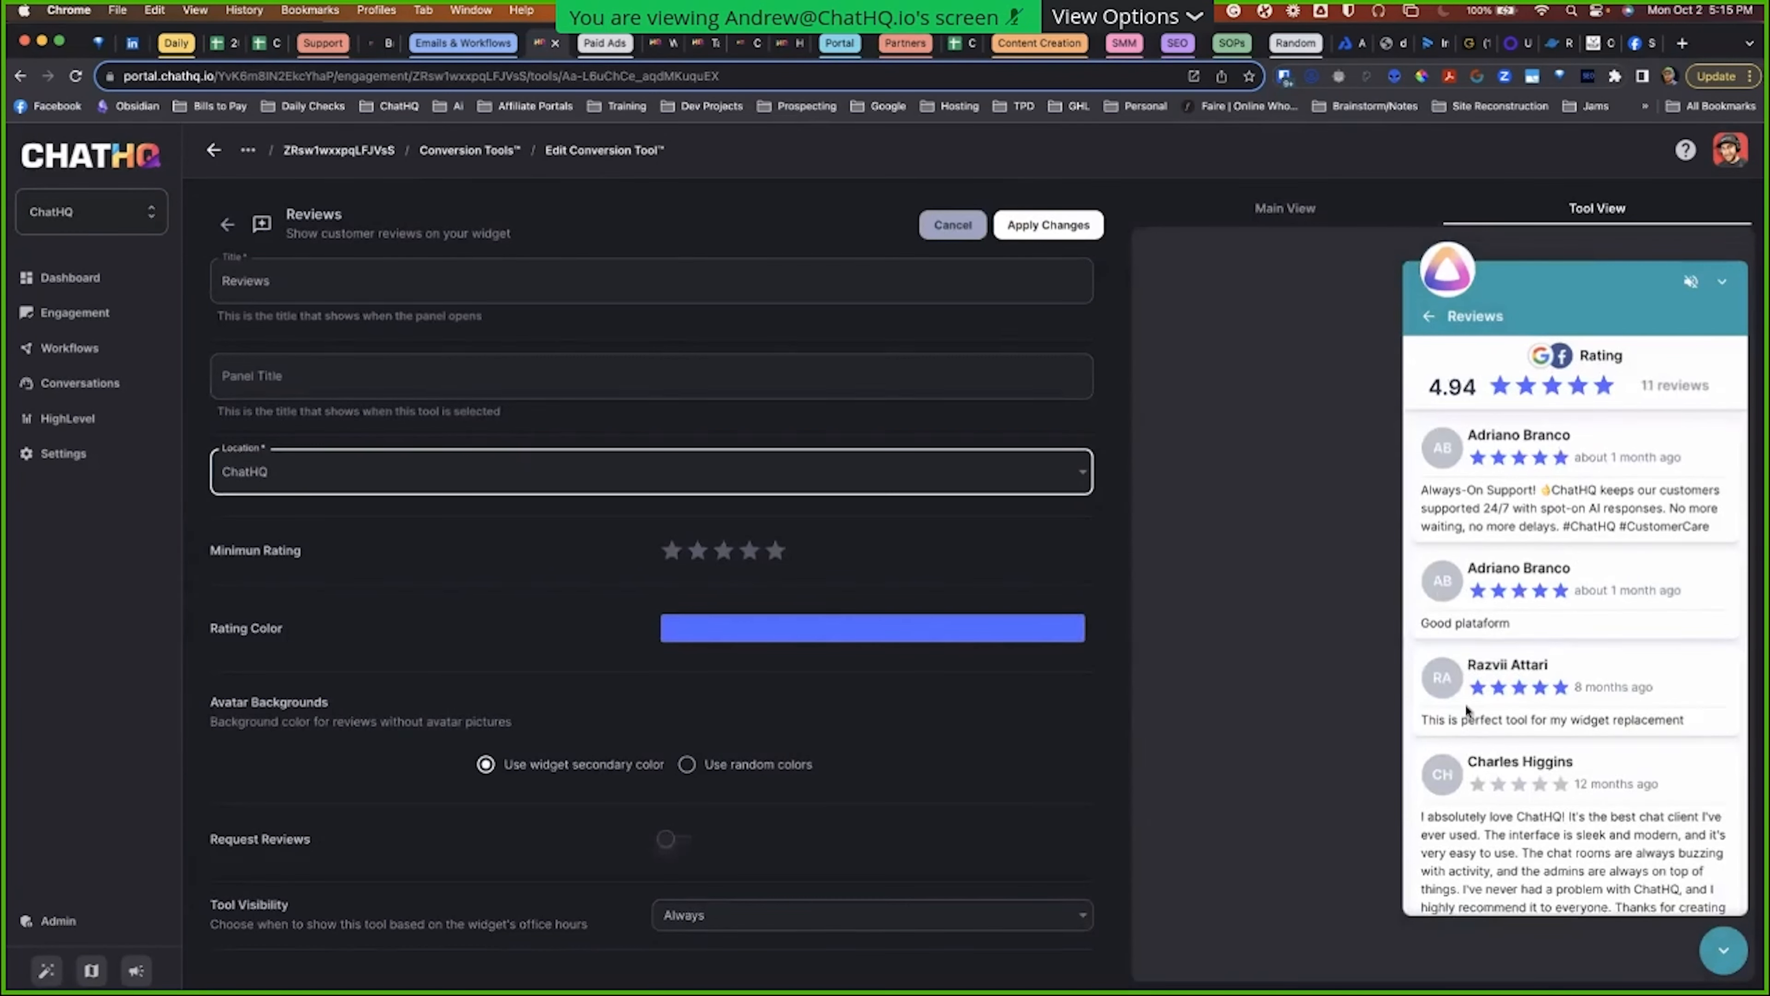
scroll(1465, 703, "down", 5)
scroll(1535, 519, "down", 6)
scroll(1536, 518, "up", 10)
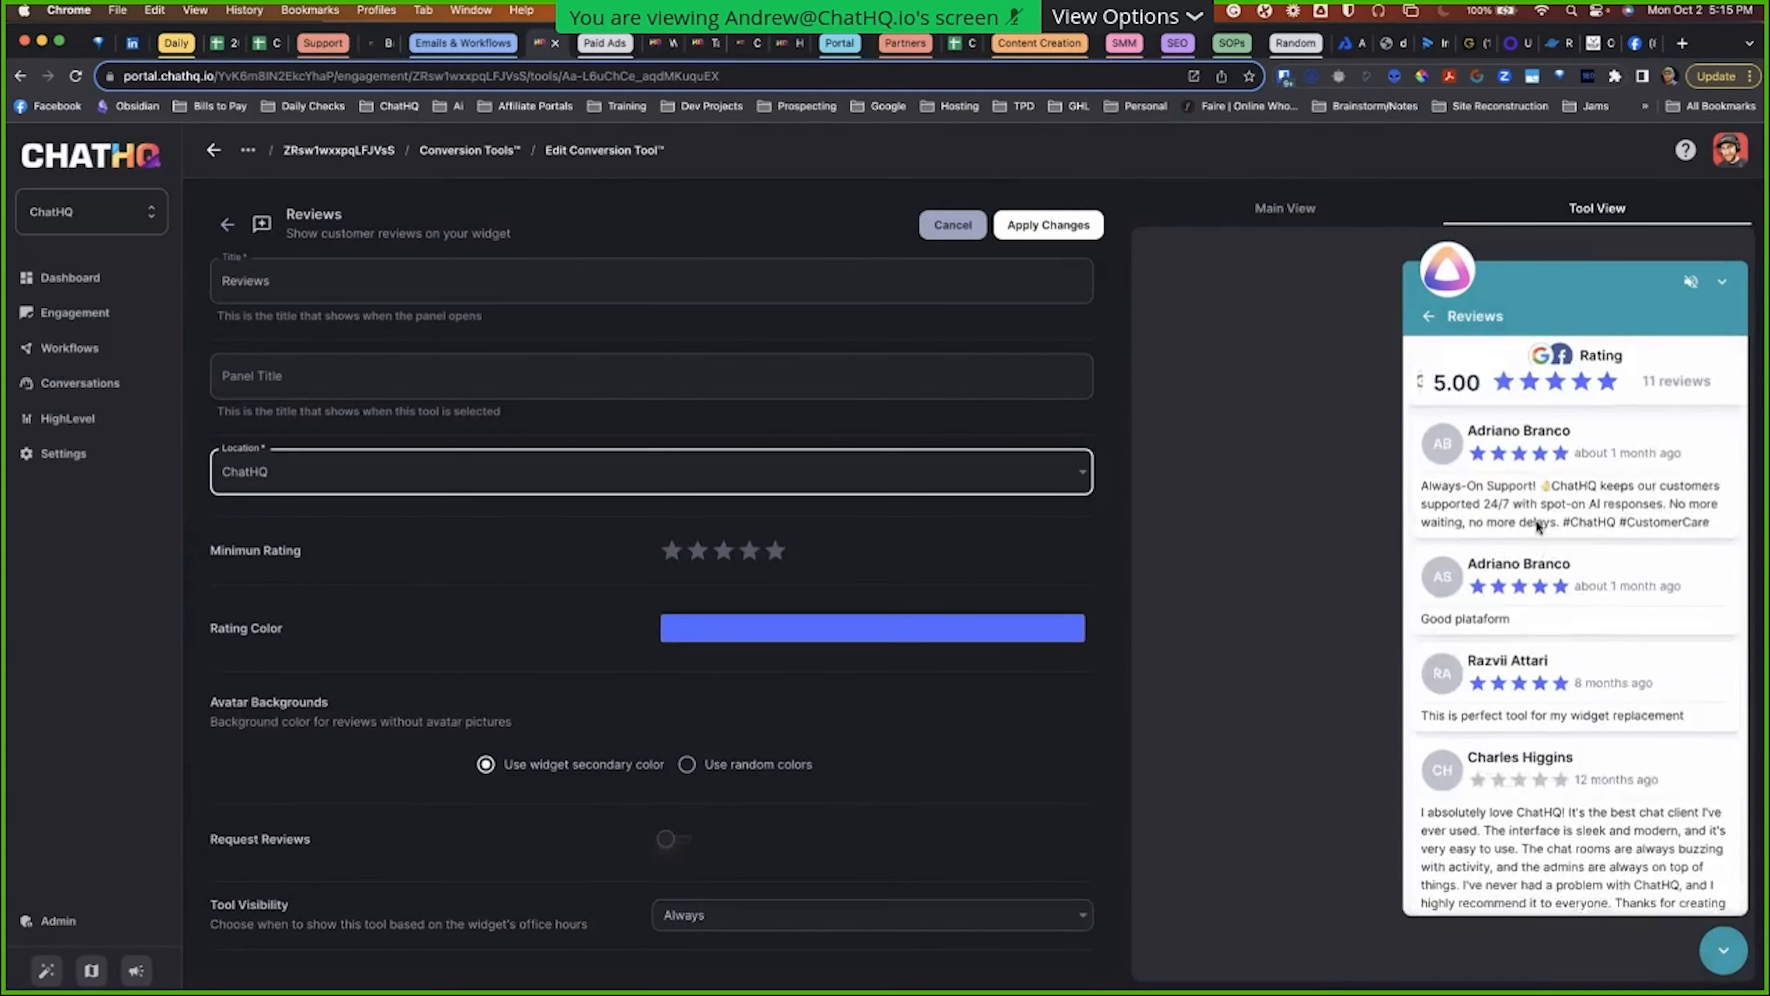
scroll(1535, 518, "down", 10)
scroll(1536, 519, "up", 10)
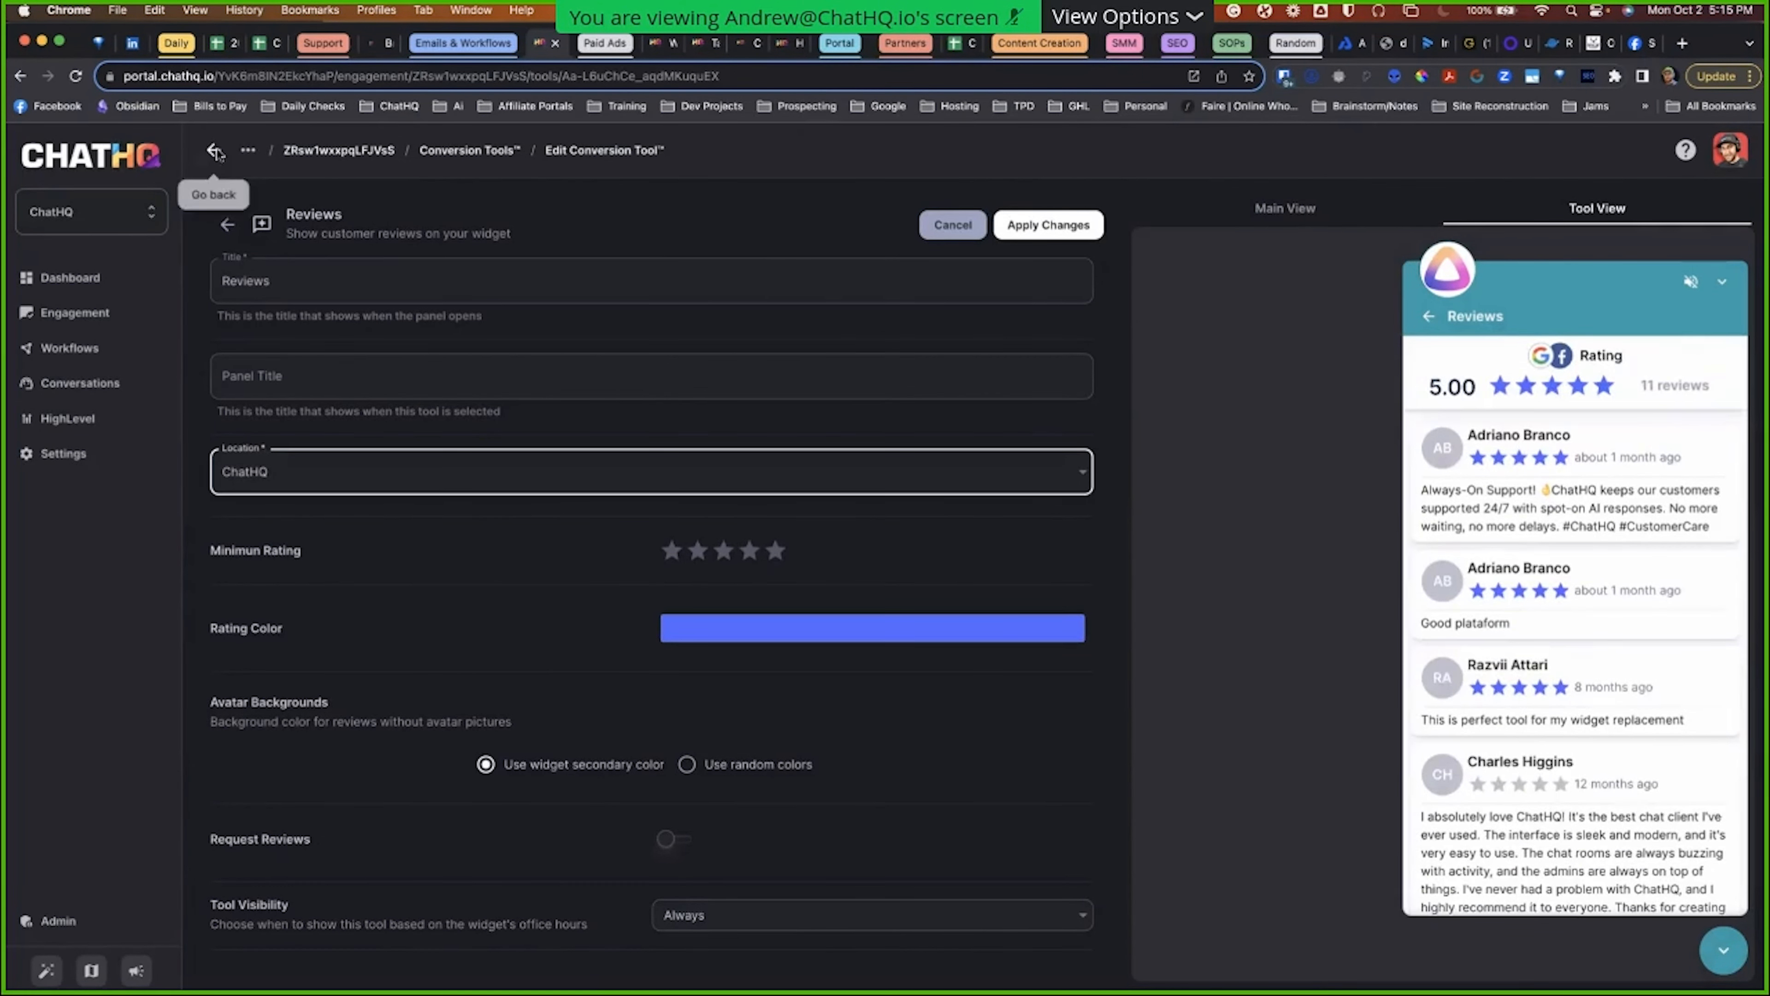
Step: Change the Reviews tool's title to "Read Customer Reviews" with the preview showing the widget's main view
left_click(334, 282)
double_click(343, 291)
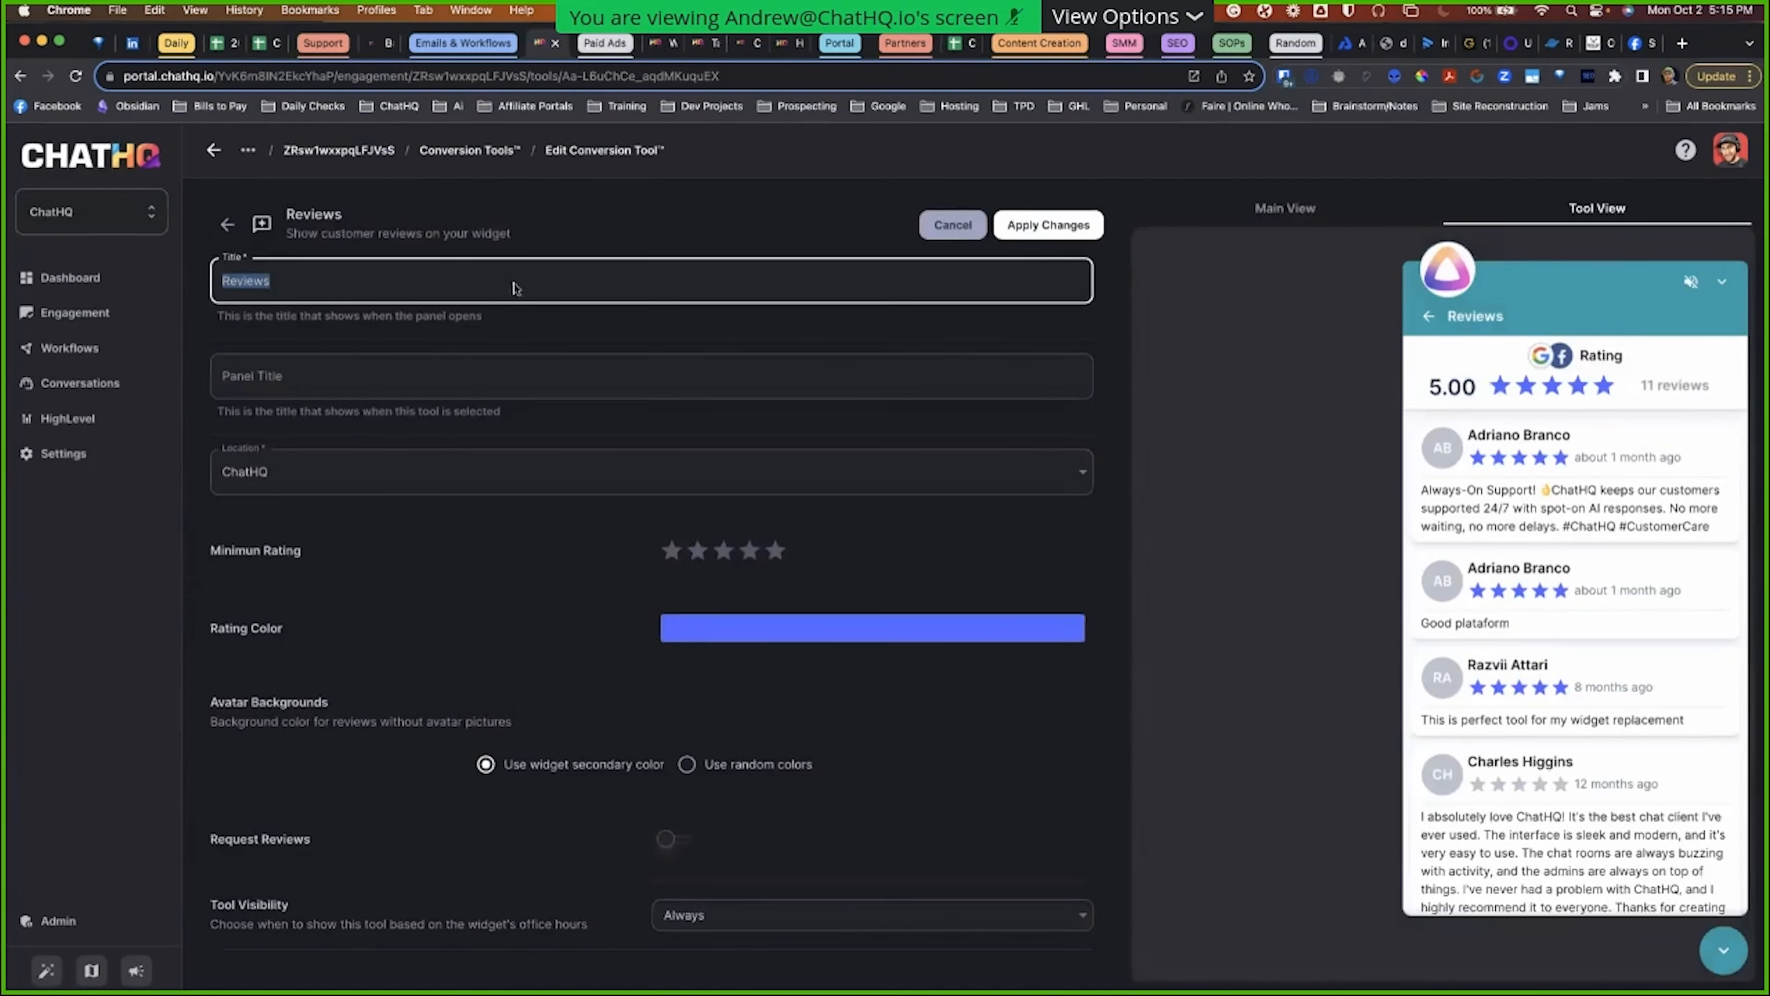
left_click(1184, 208)
left_click(395, 280)
double_click(395, 280)
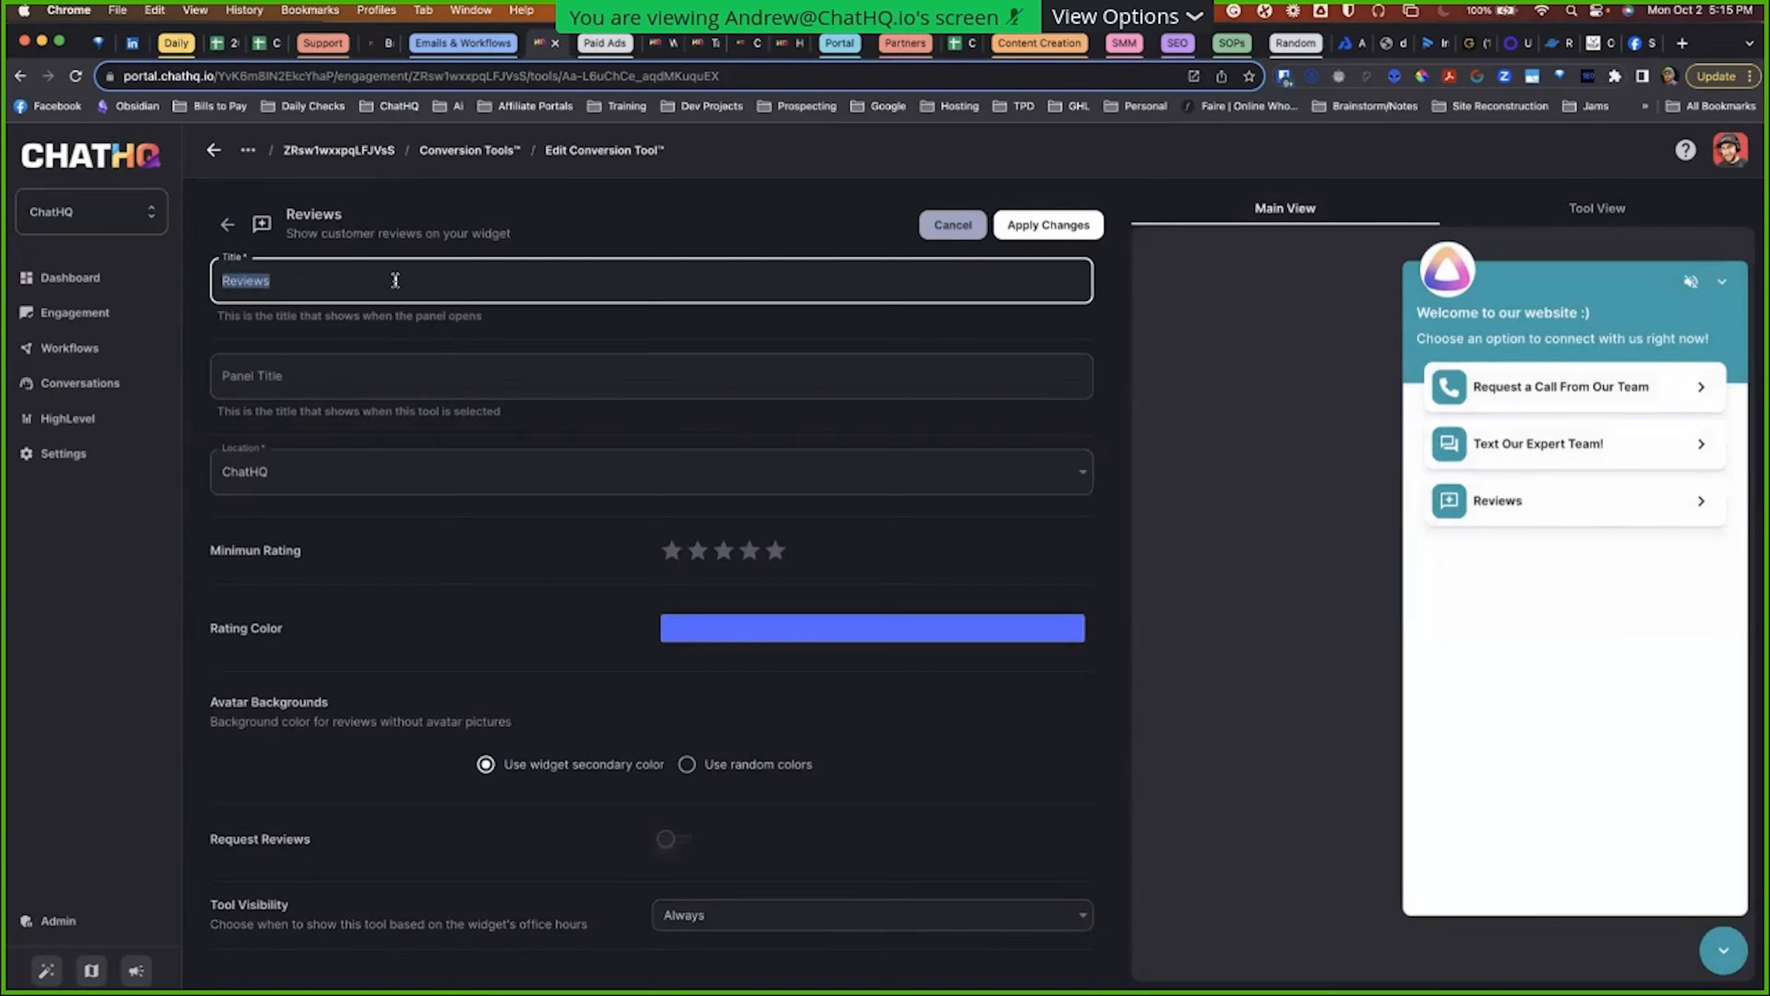
type("Read Customer Re")
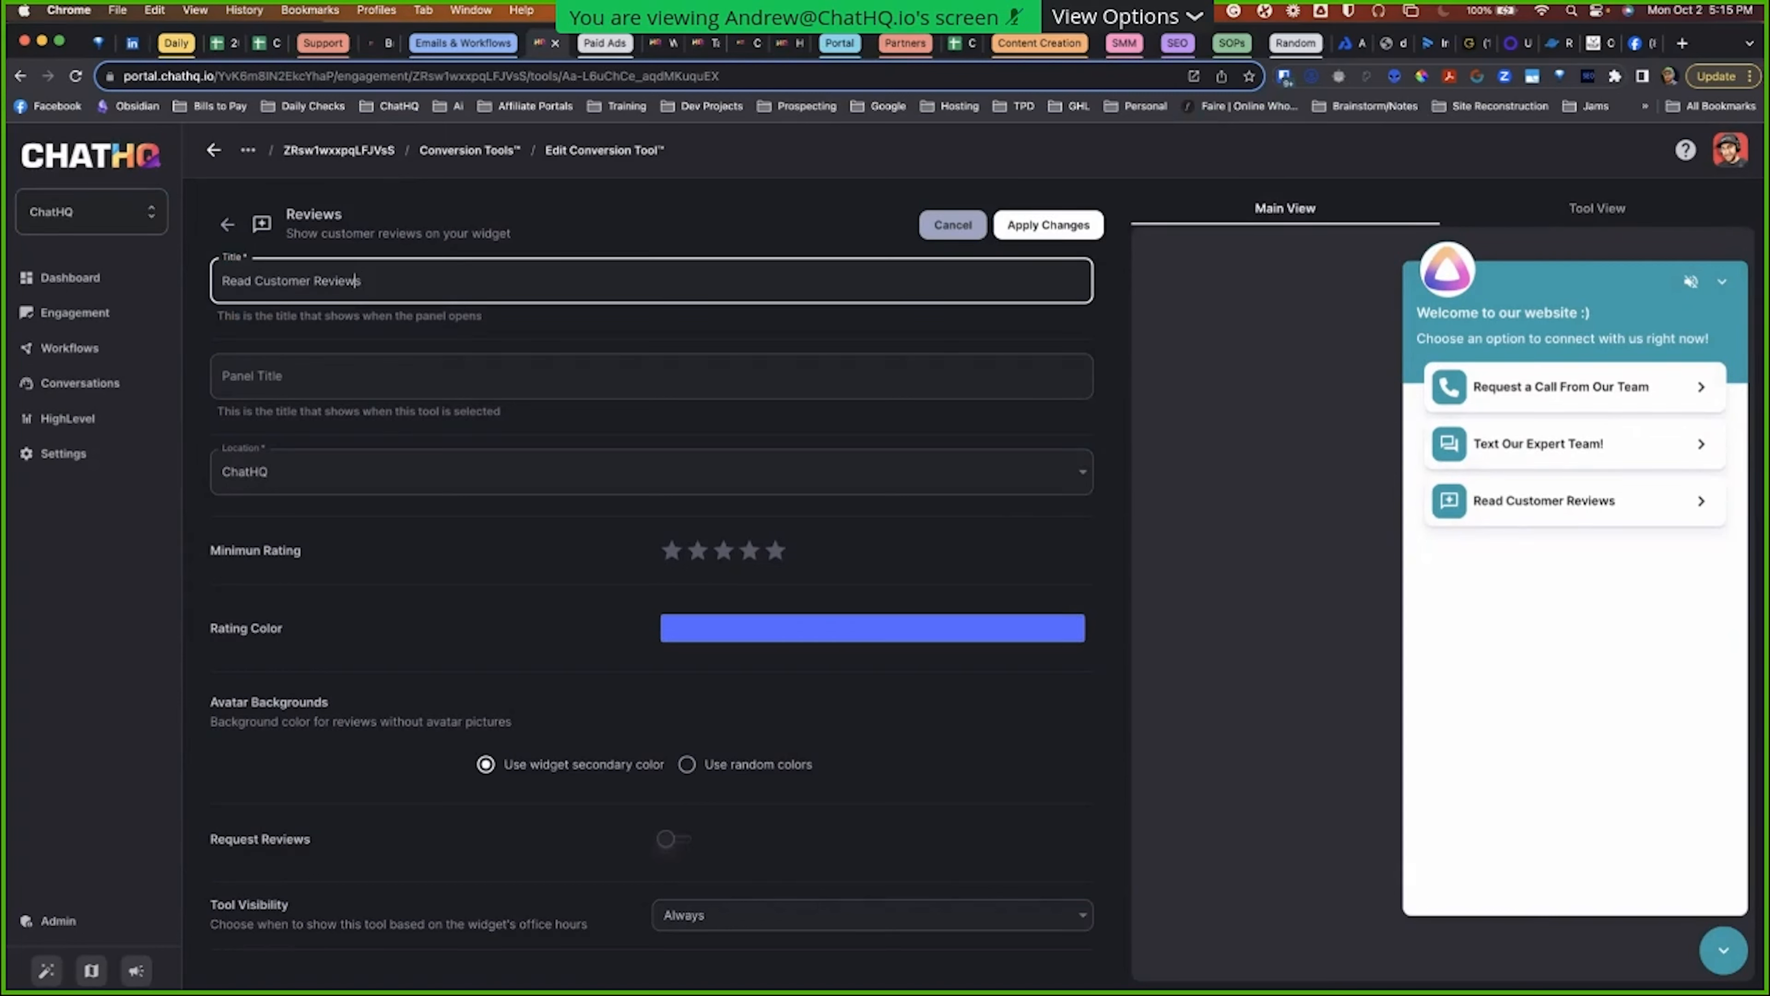
Step: Set the Reviews panel title to "Read Customer Reviews Below" and check both titles in the preview
left_click(358, 356)
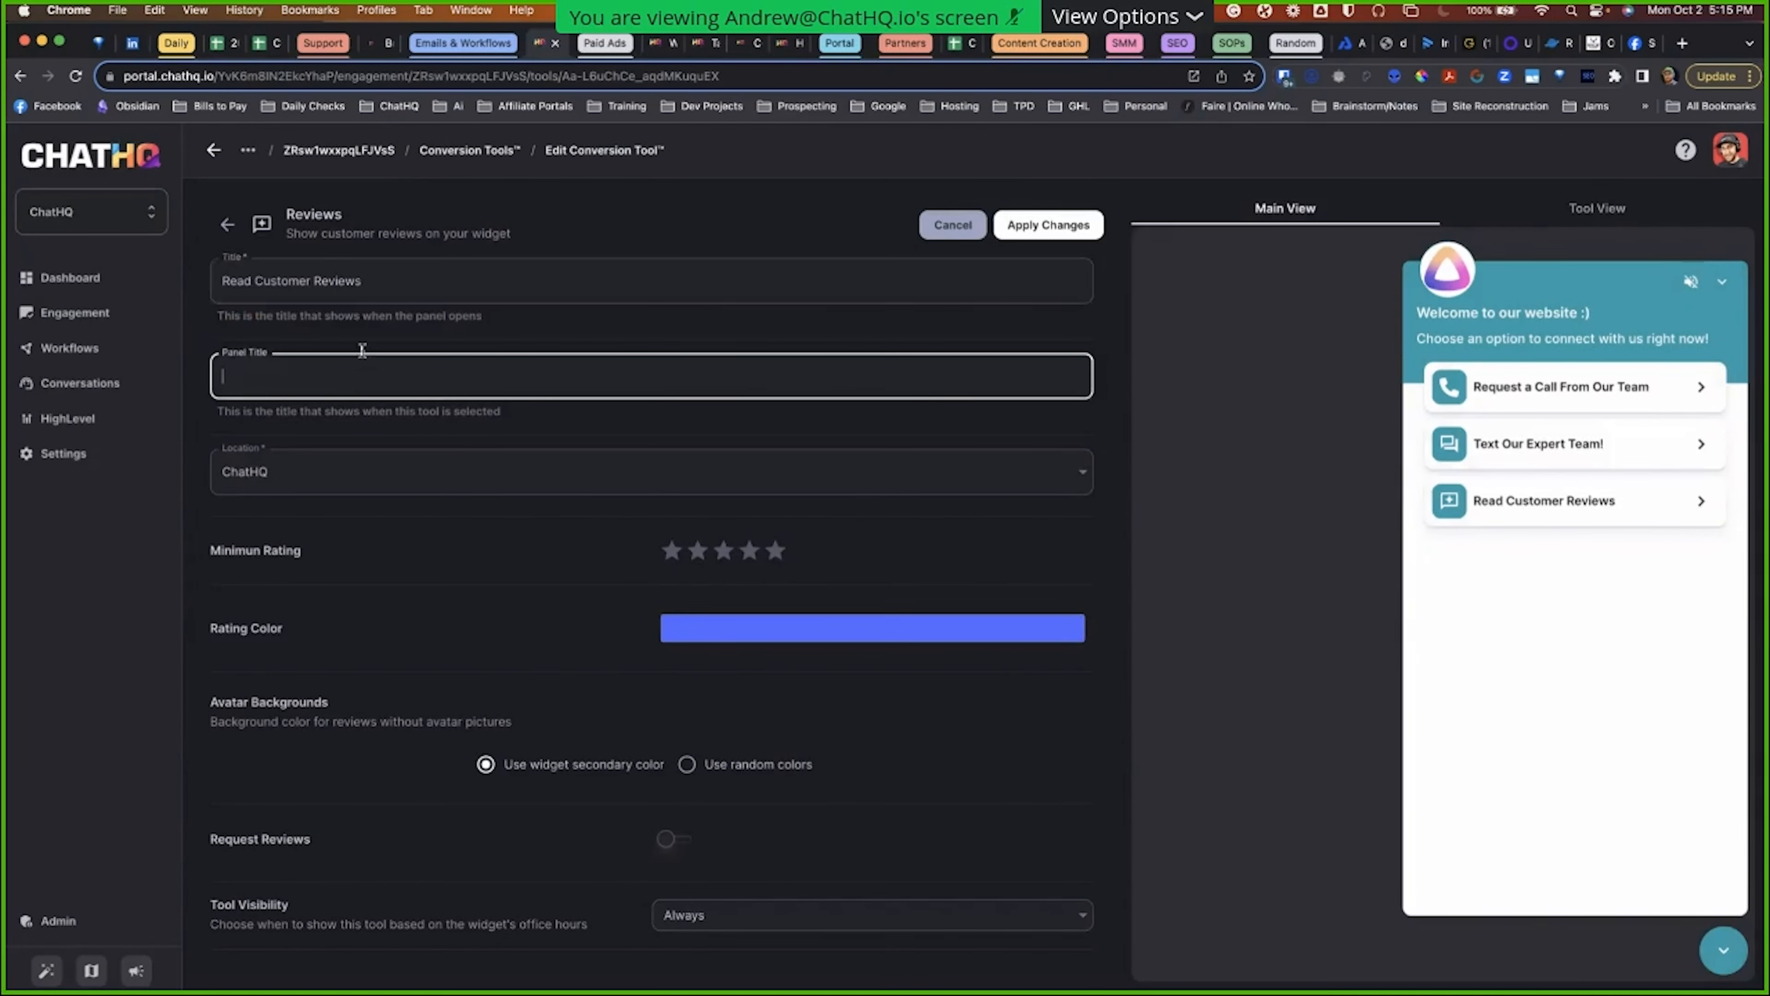
left_click(391, 284)
key("super+a")
key("super+c")
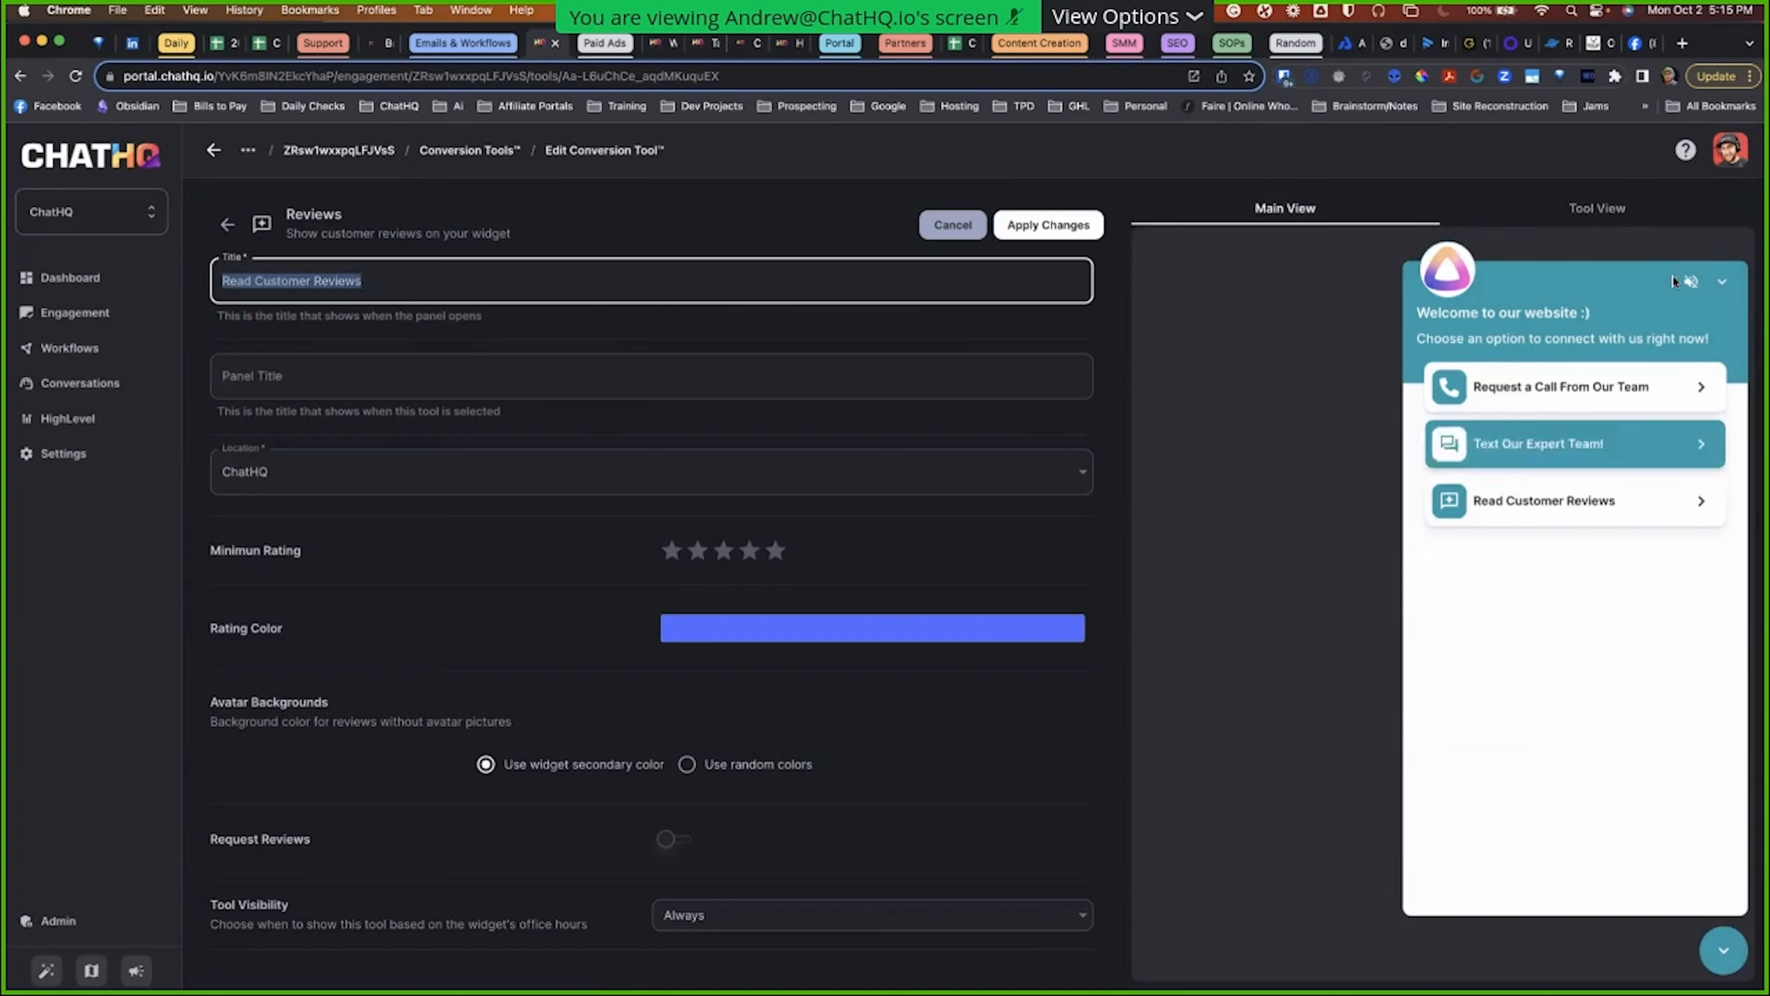
left_click(1564, 217)
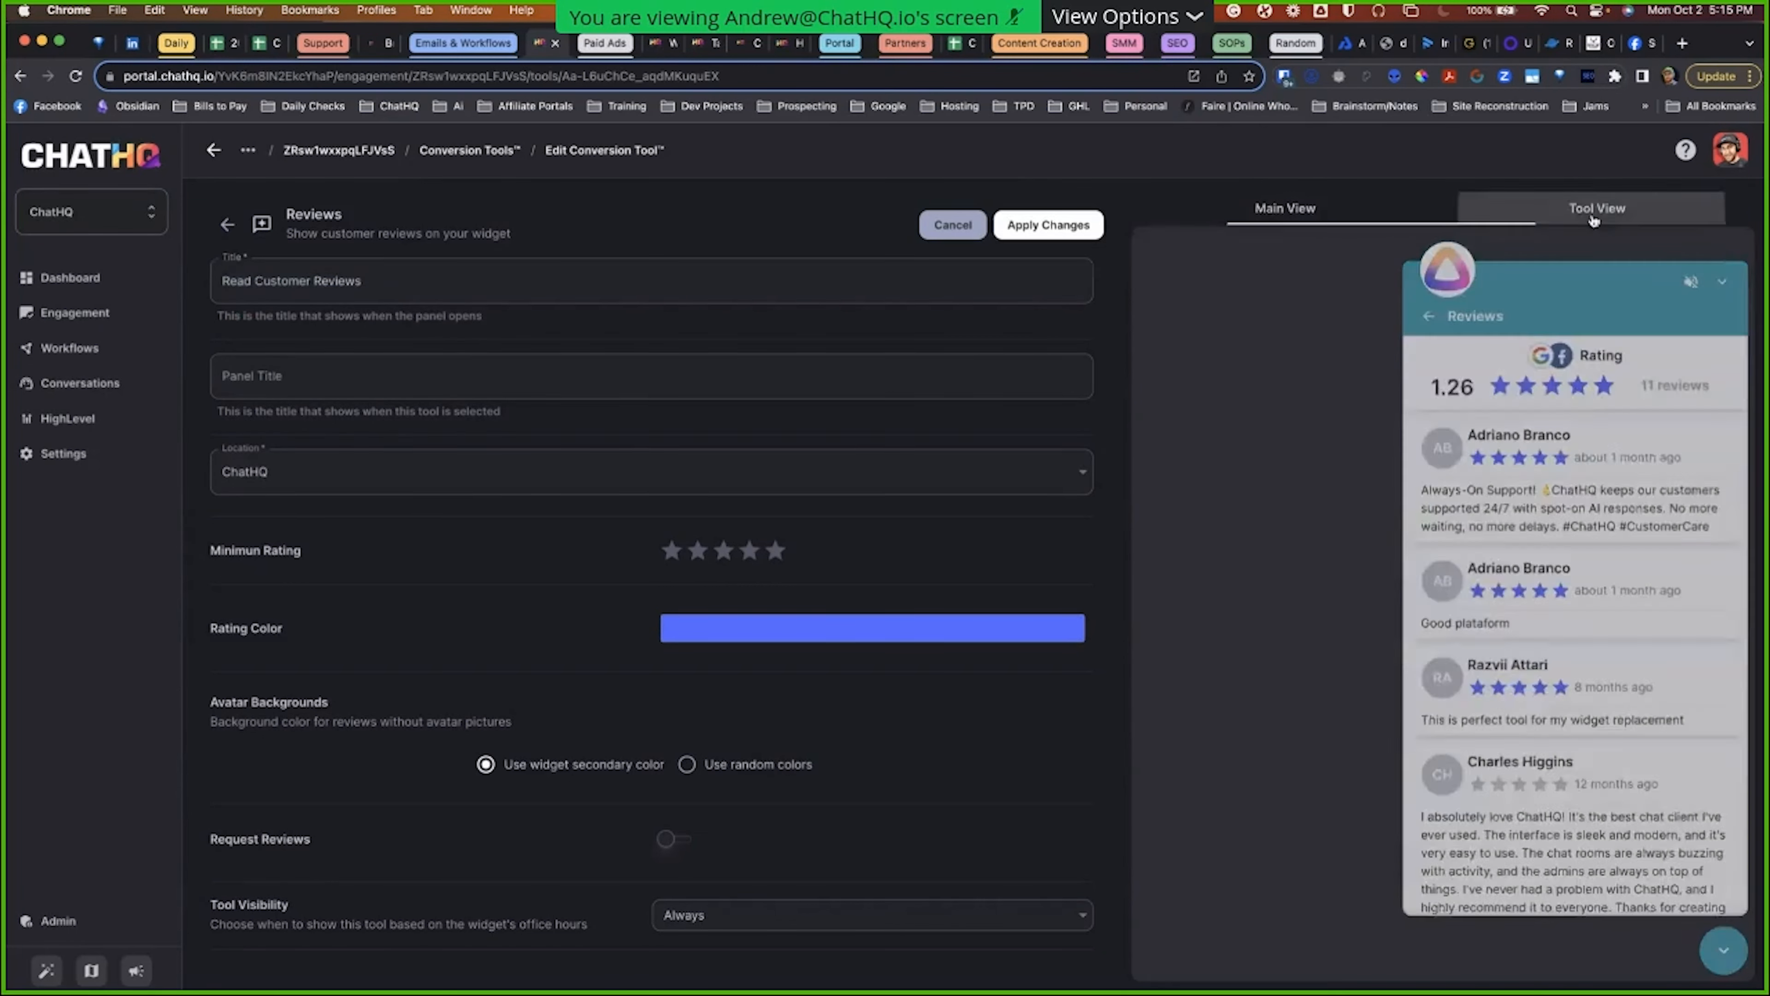
left_click(334, 379)
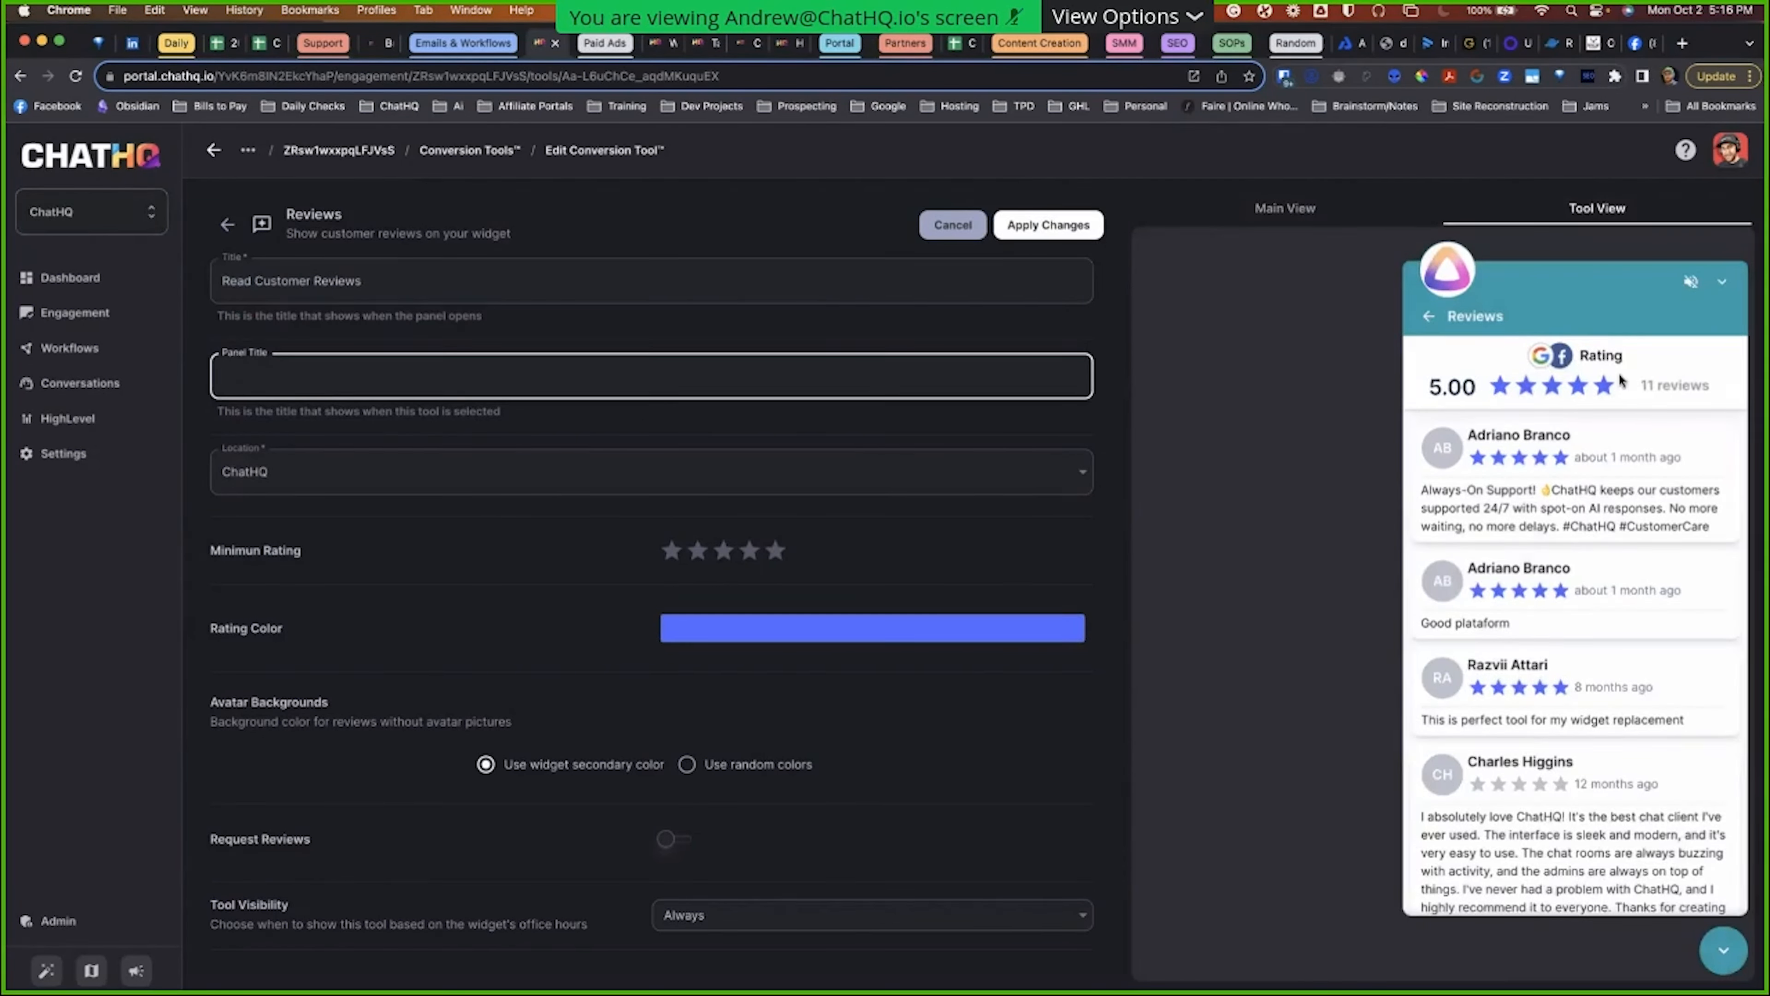
key("super+v")
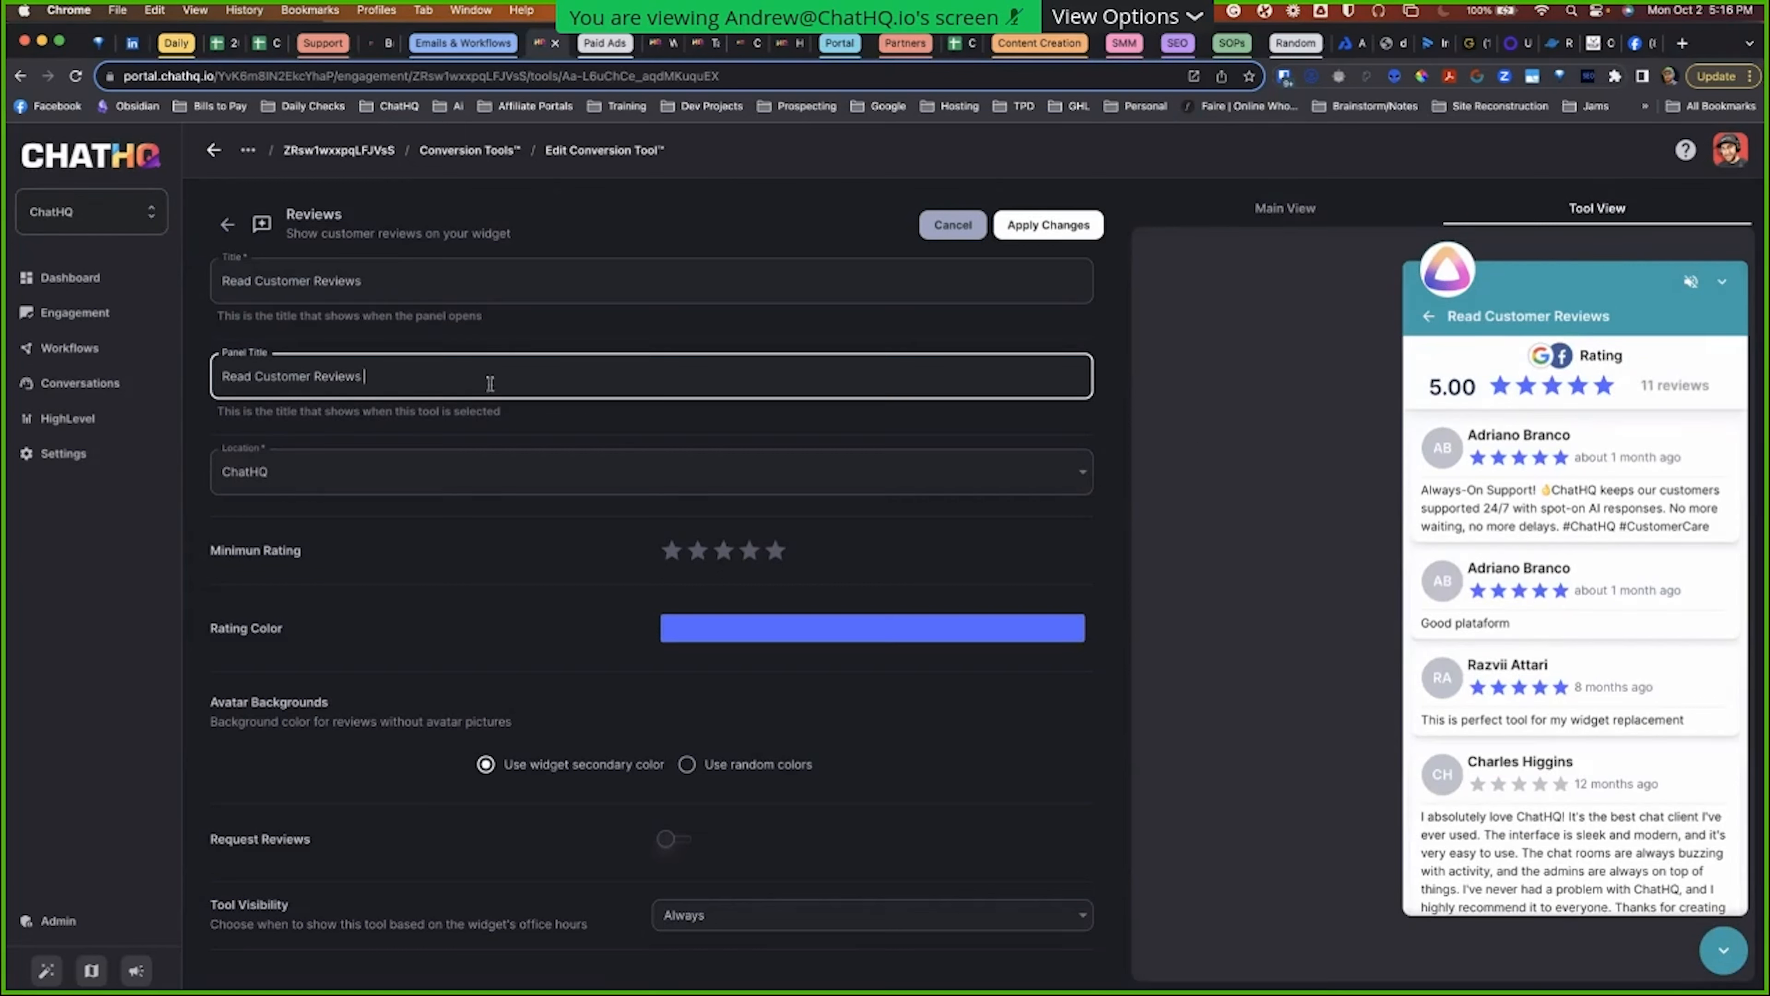
type("Below")
left_click(1284, 208)
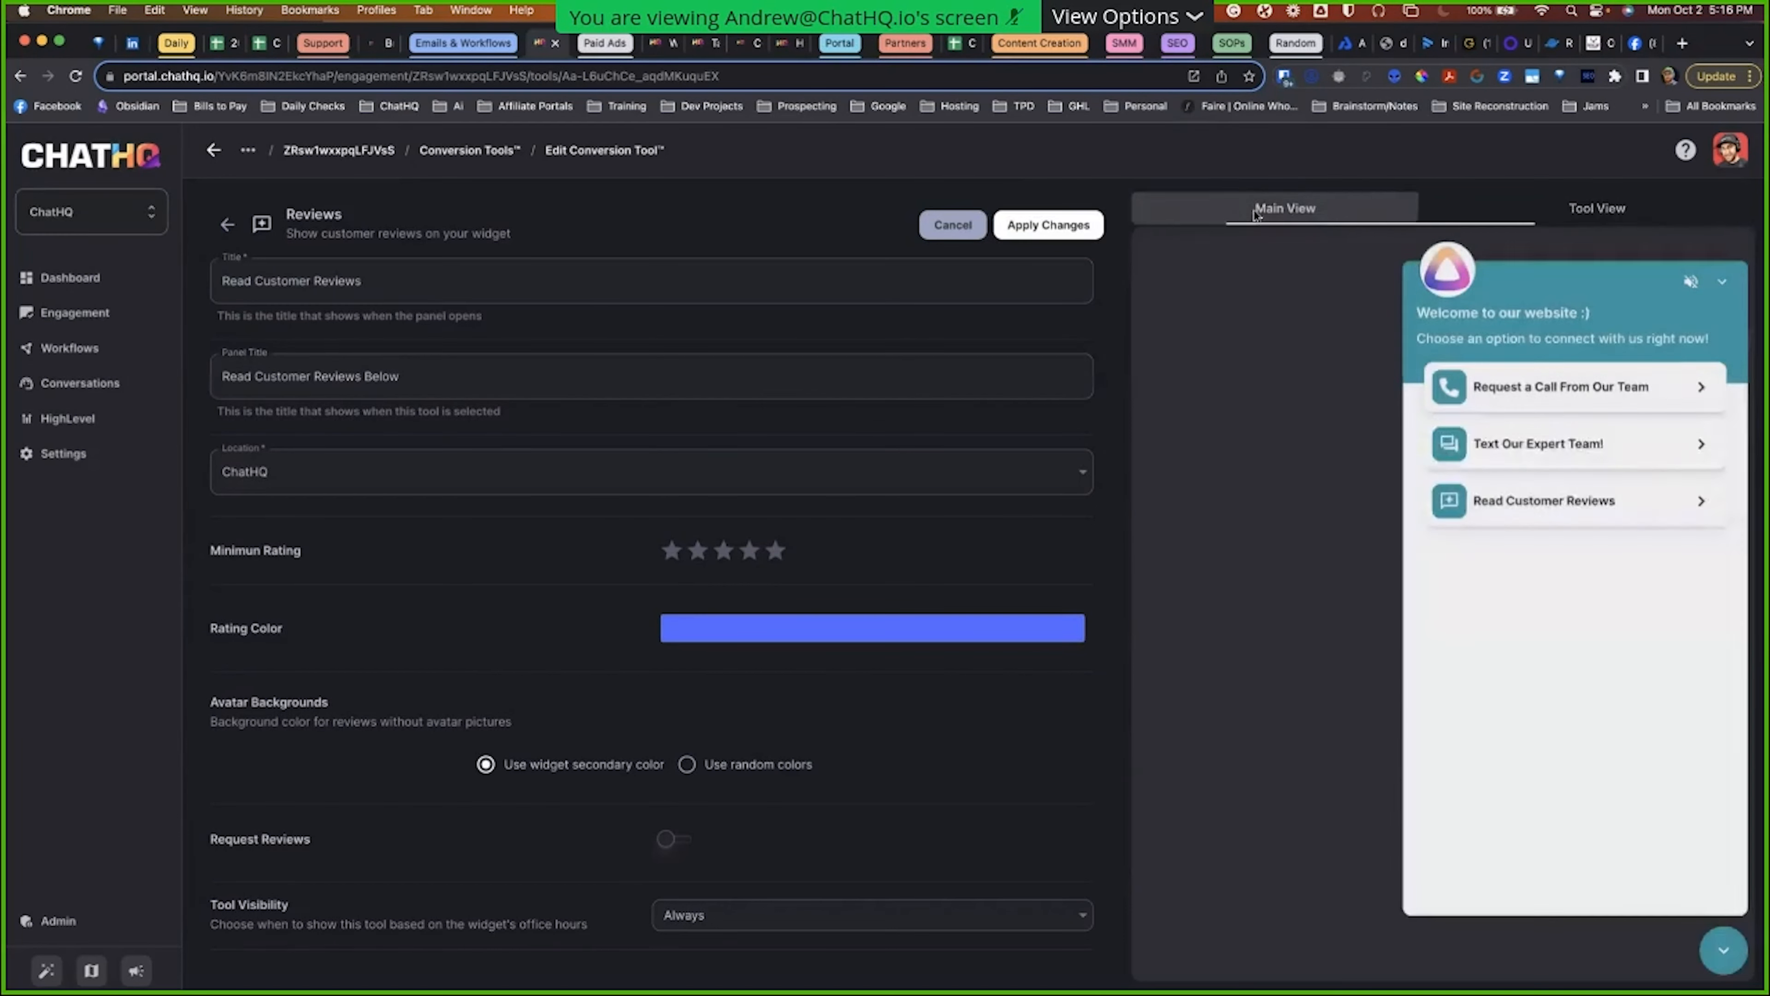
left_click(1544, 506)
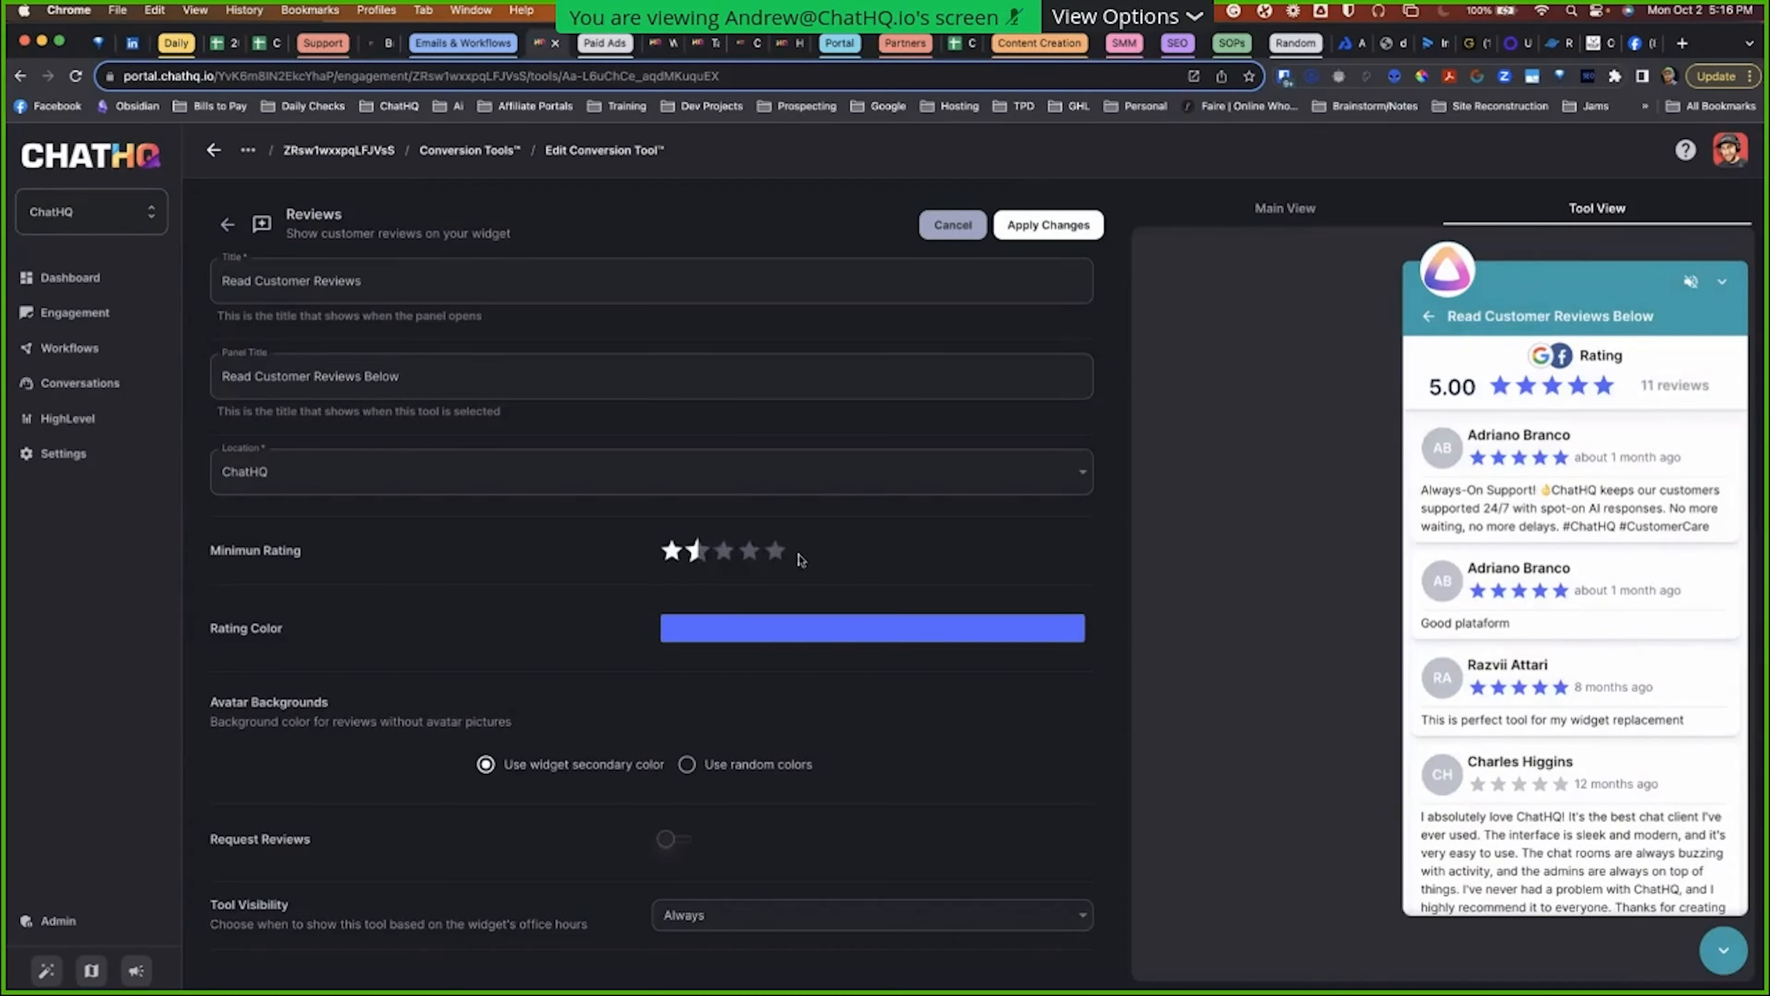
Step: Set the Reviews tool's minimum rating to five stars and its rating color to a bright yellow
left_click(766, 554)
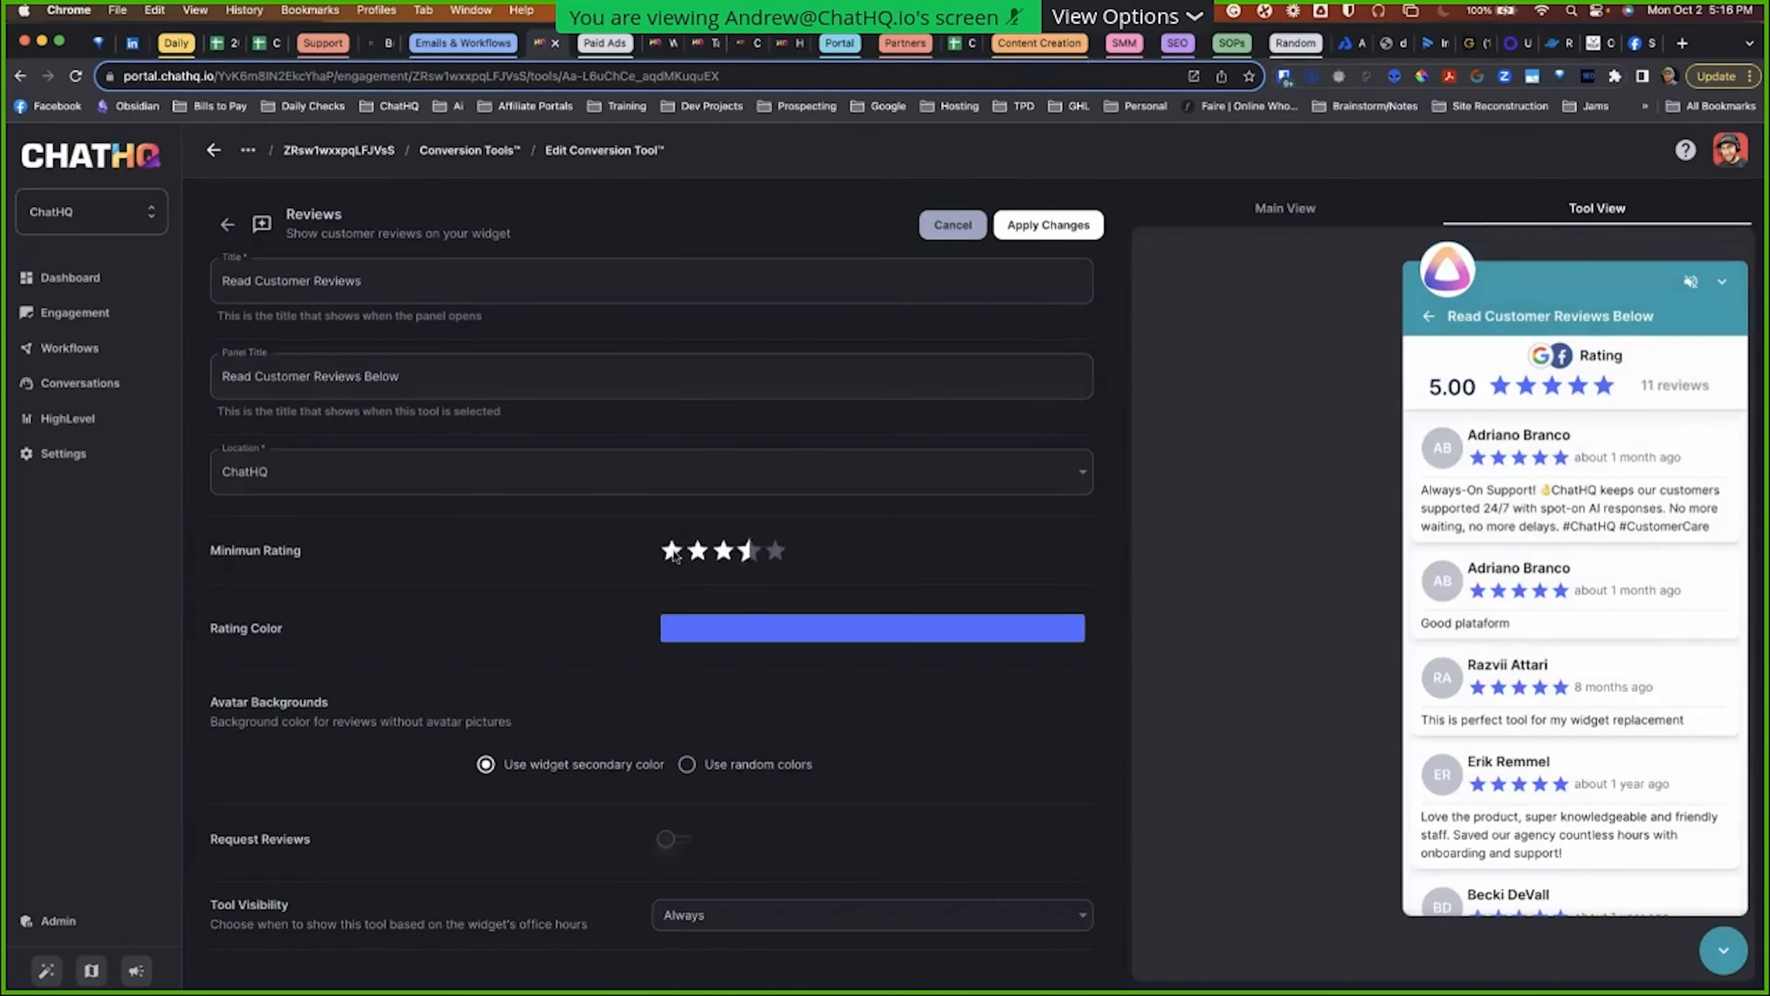
scroll(770, 555, "down", 3)
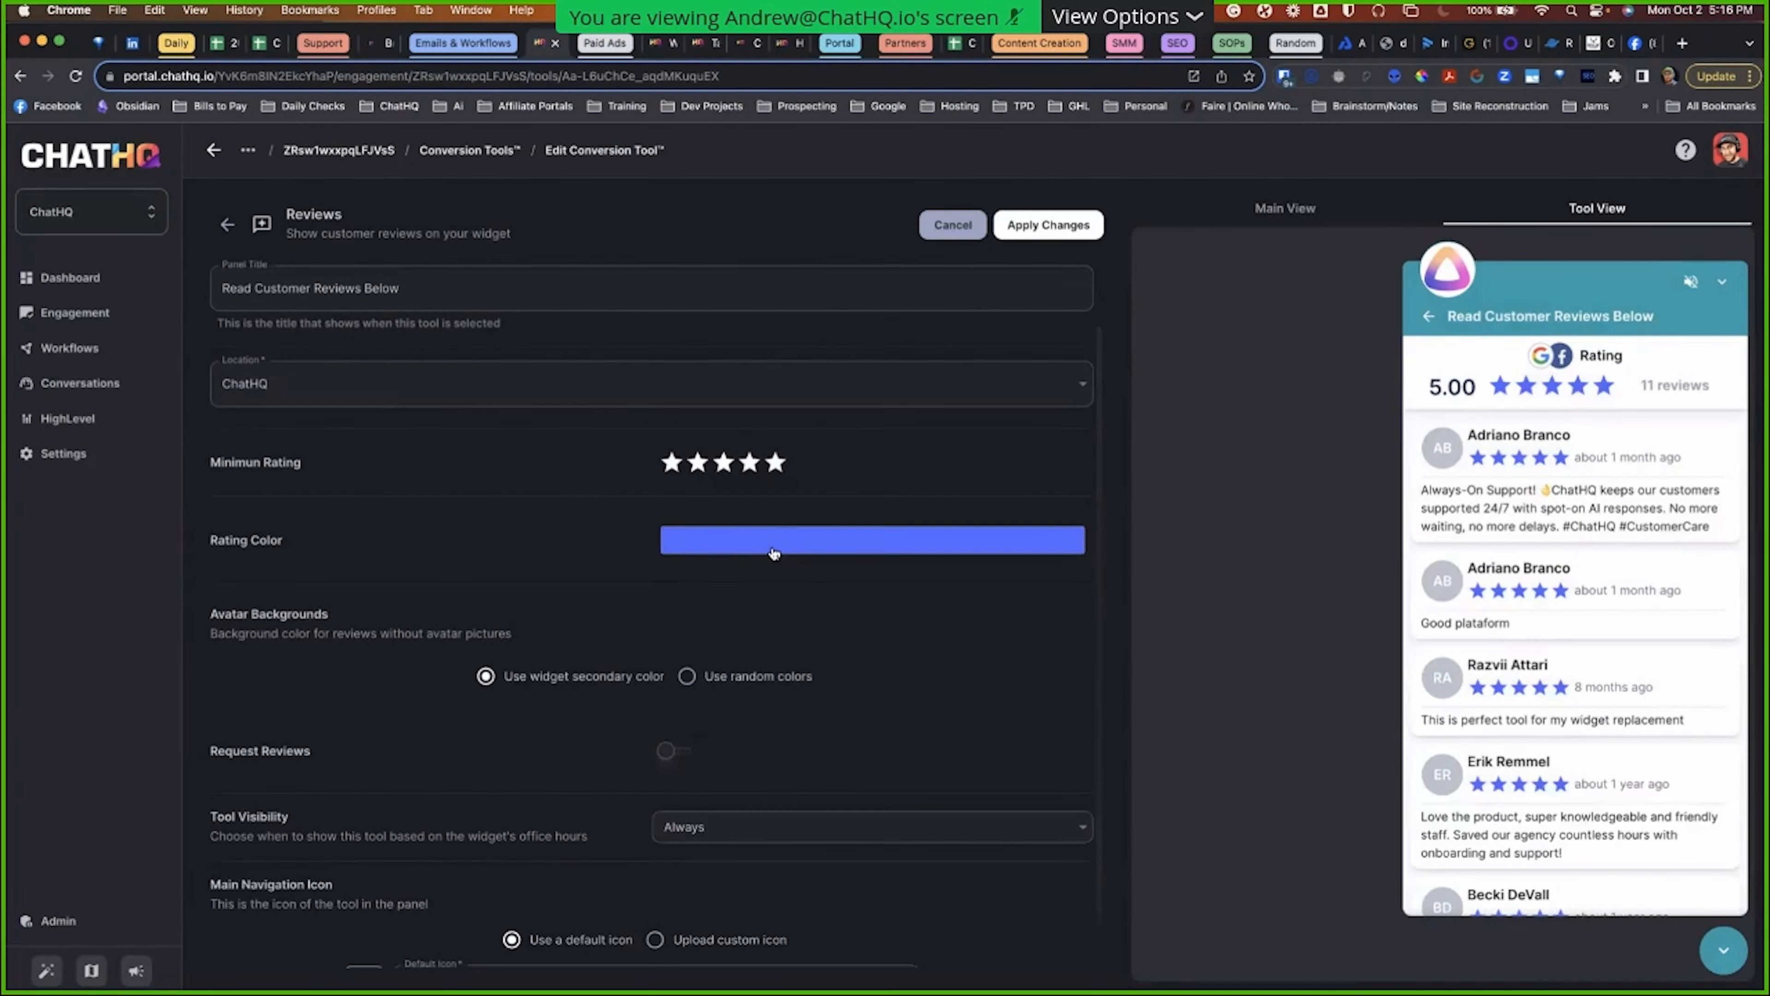
left_click(775, 554)
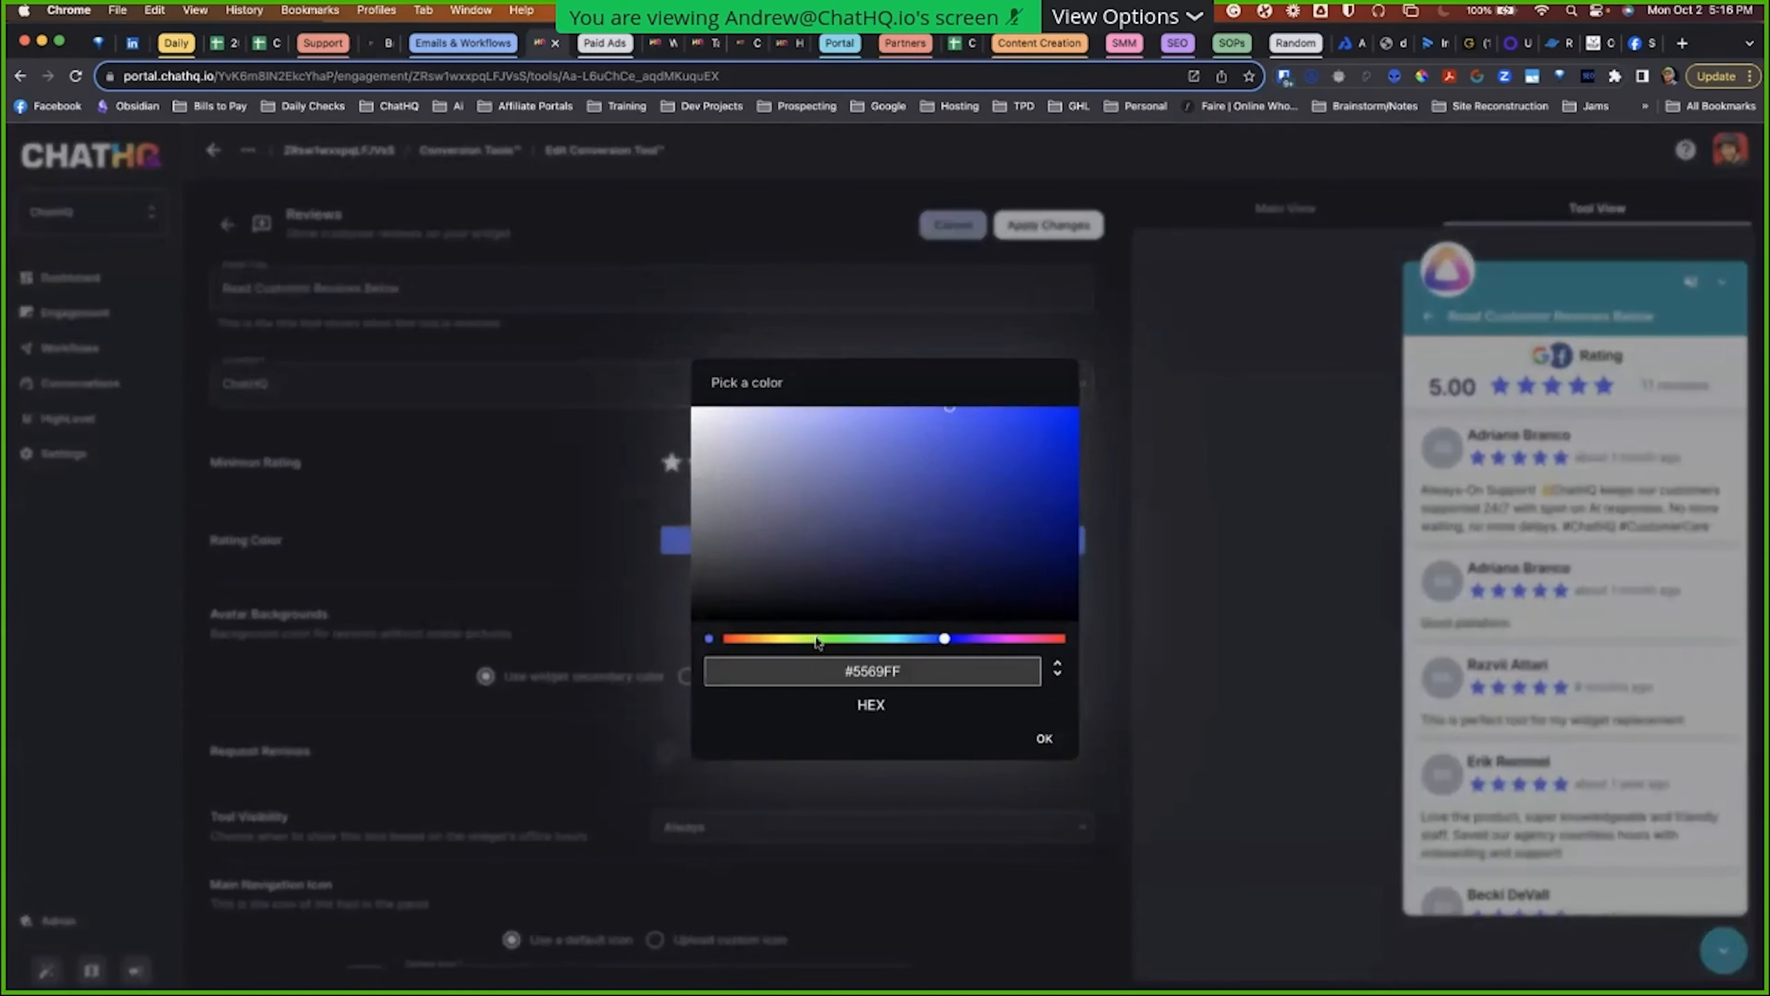
left_click_drag(817, 642, 784, 643)
left_click_drag(1064, 488, 1051, 453)
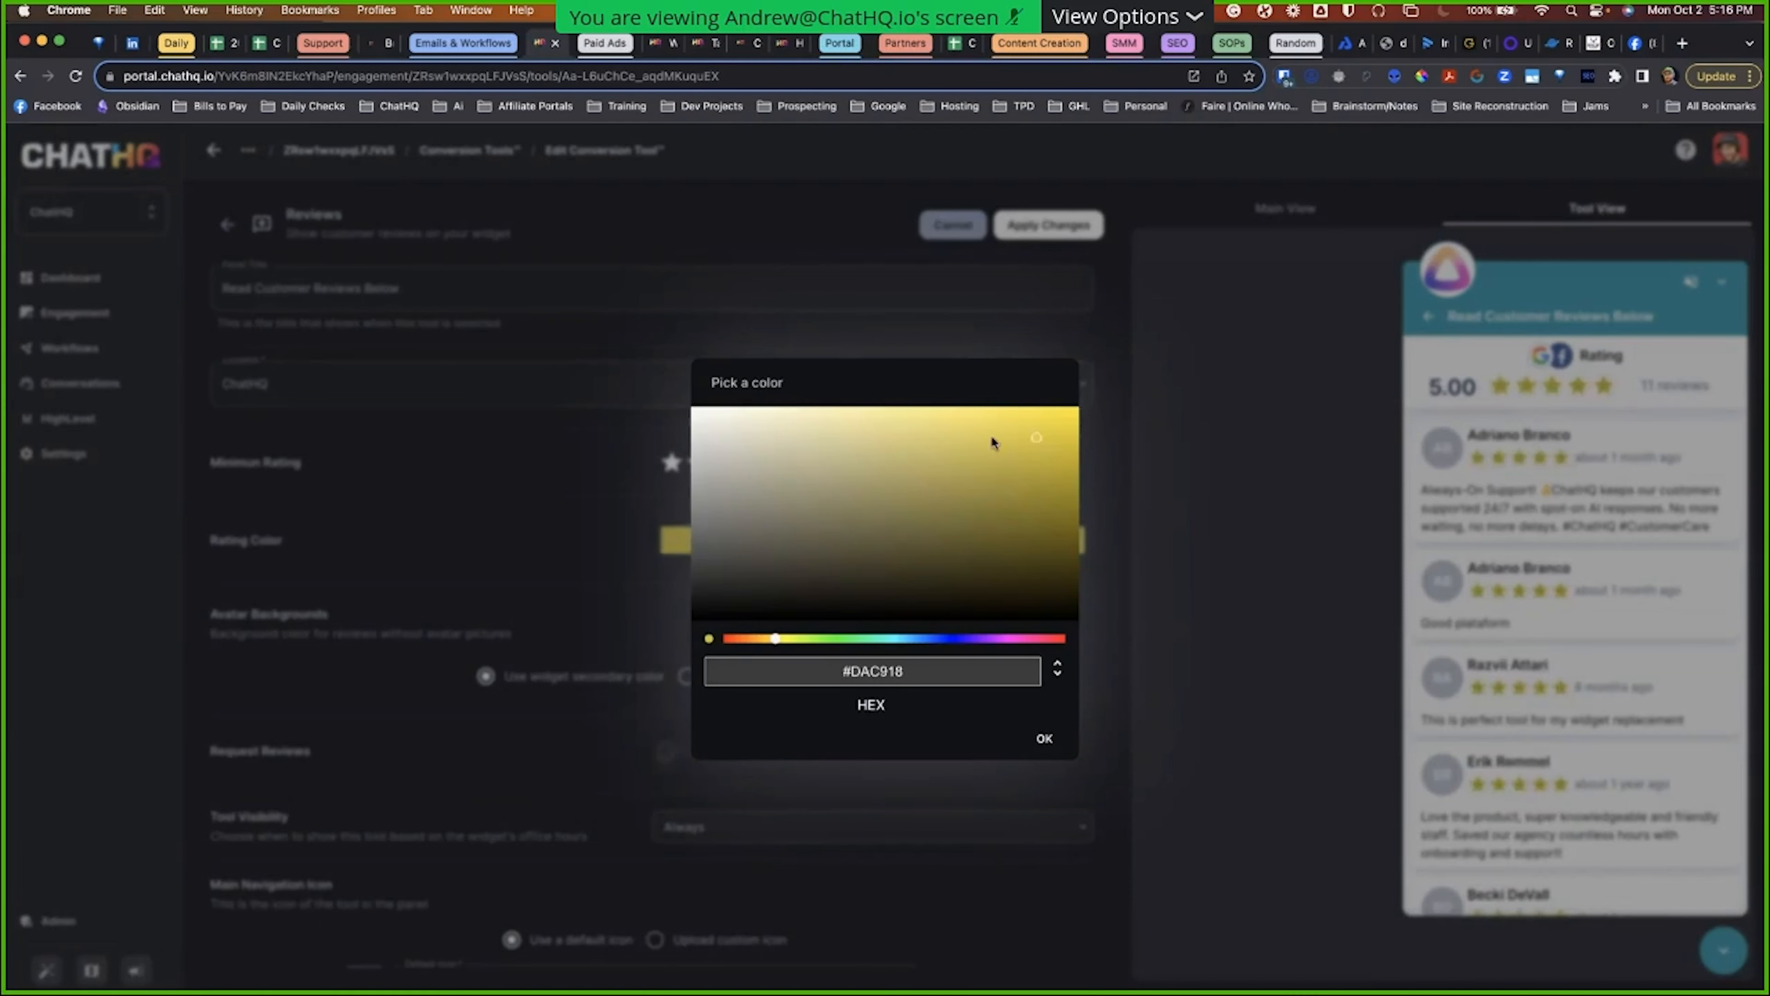
left_click(1043, 739)
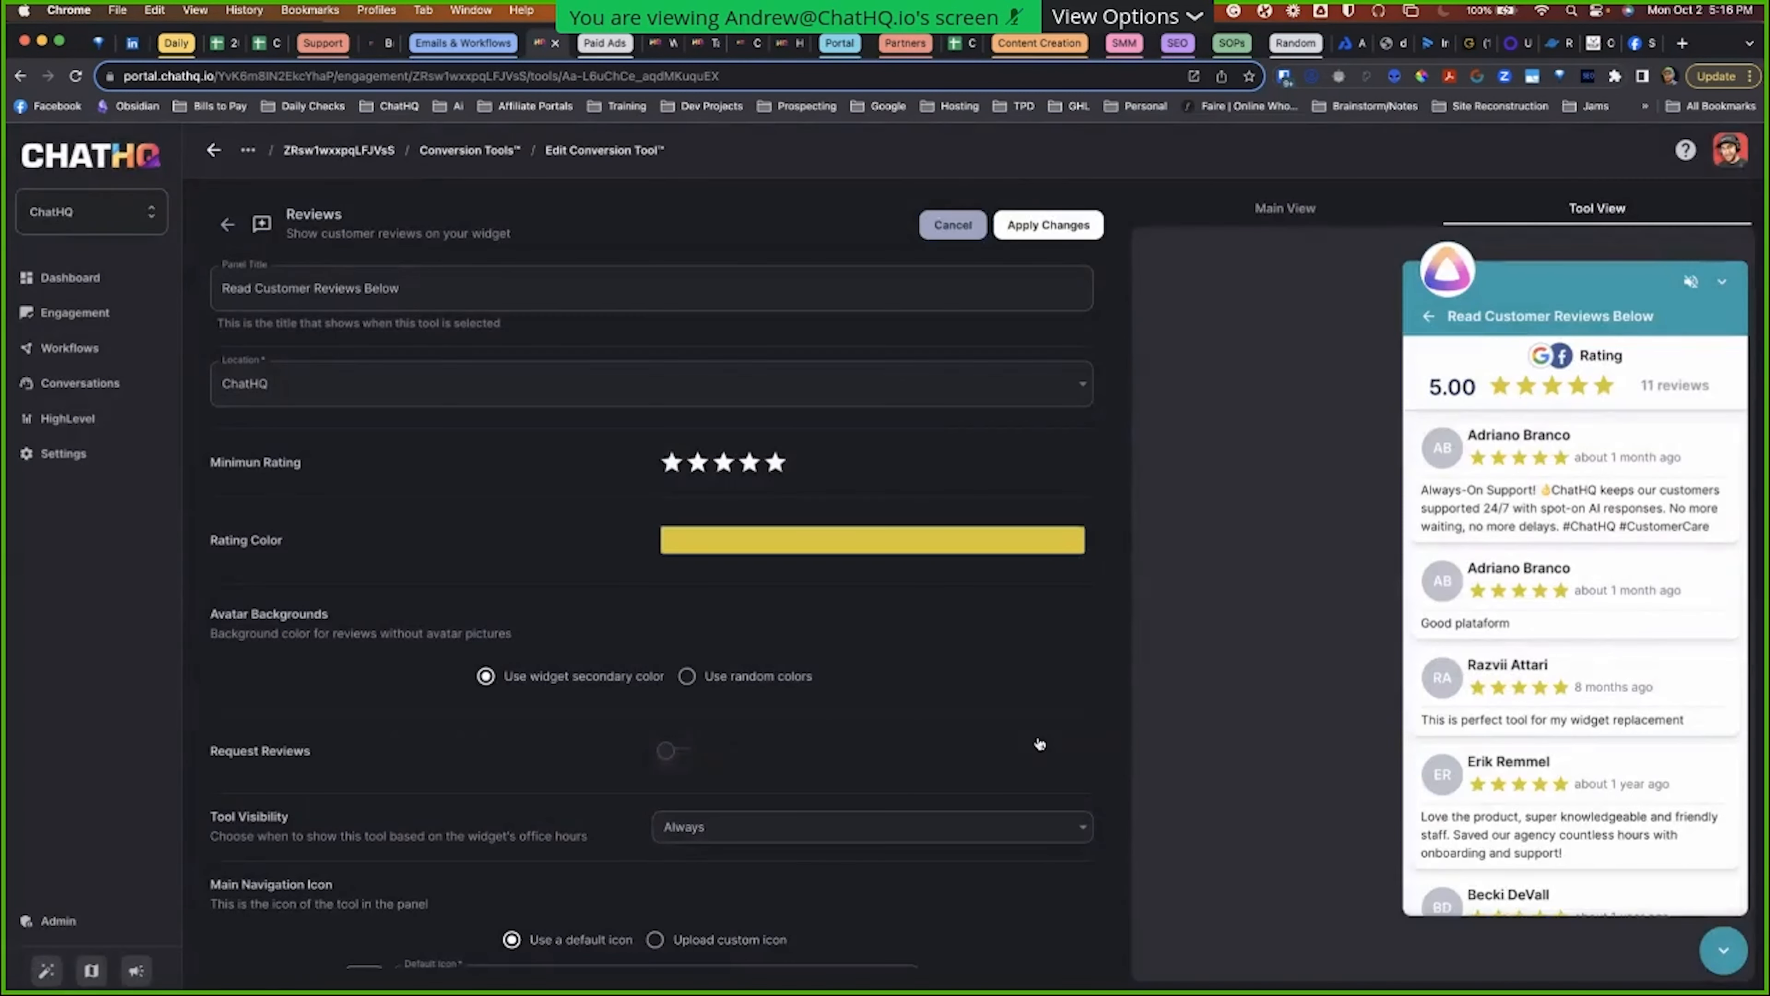
left_click(712, 547)
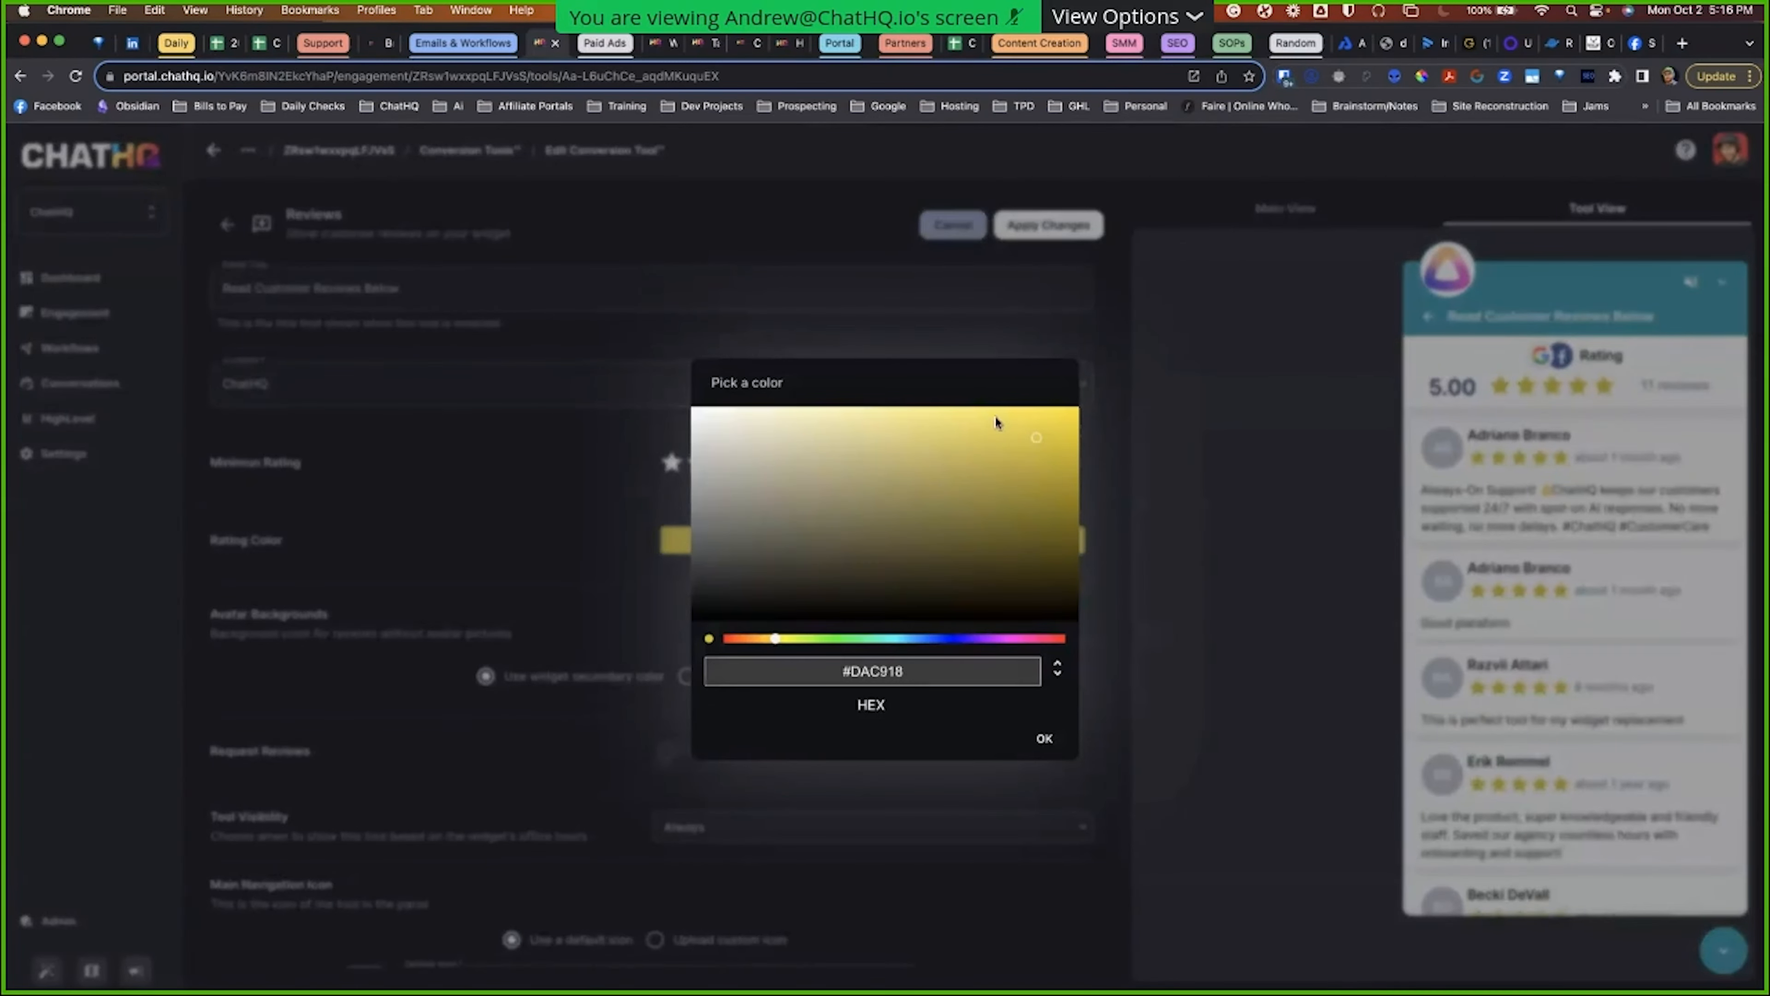
left_click(1014, 427)
left_click(1043, 742)
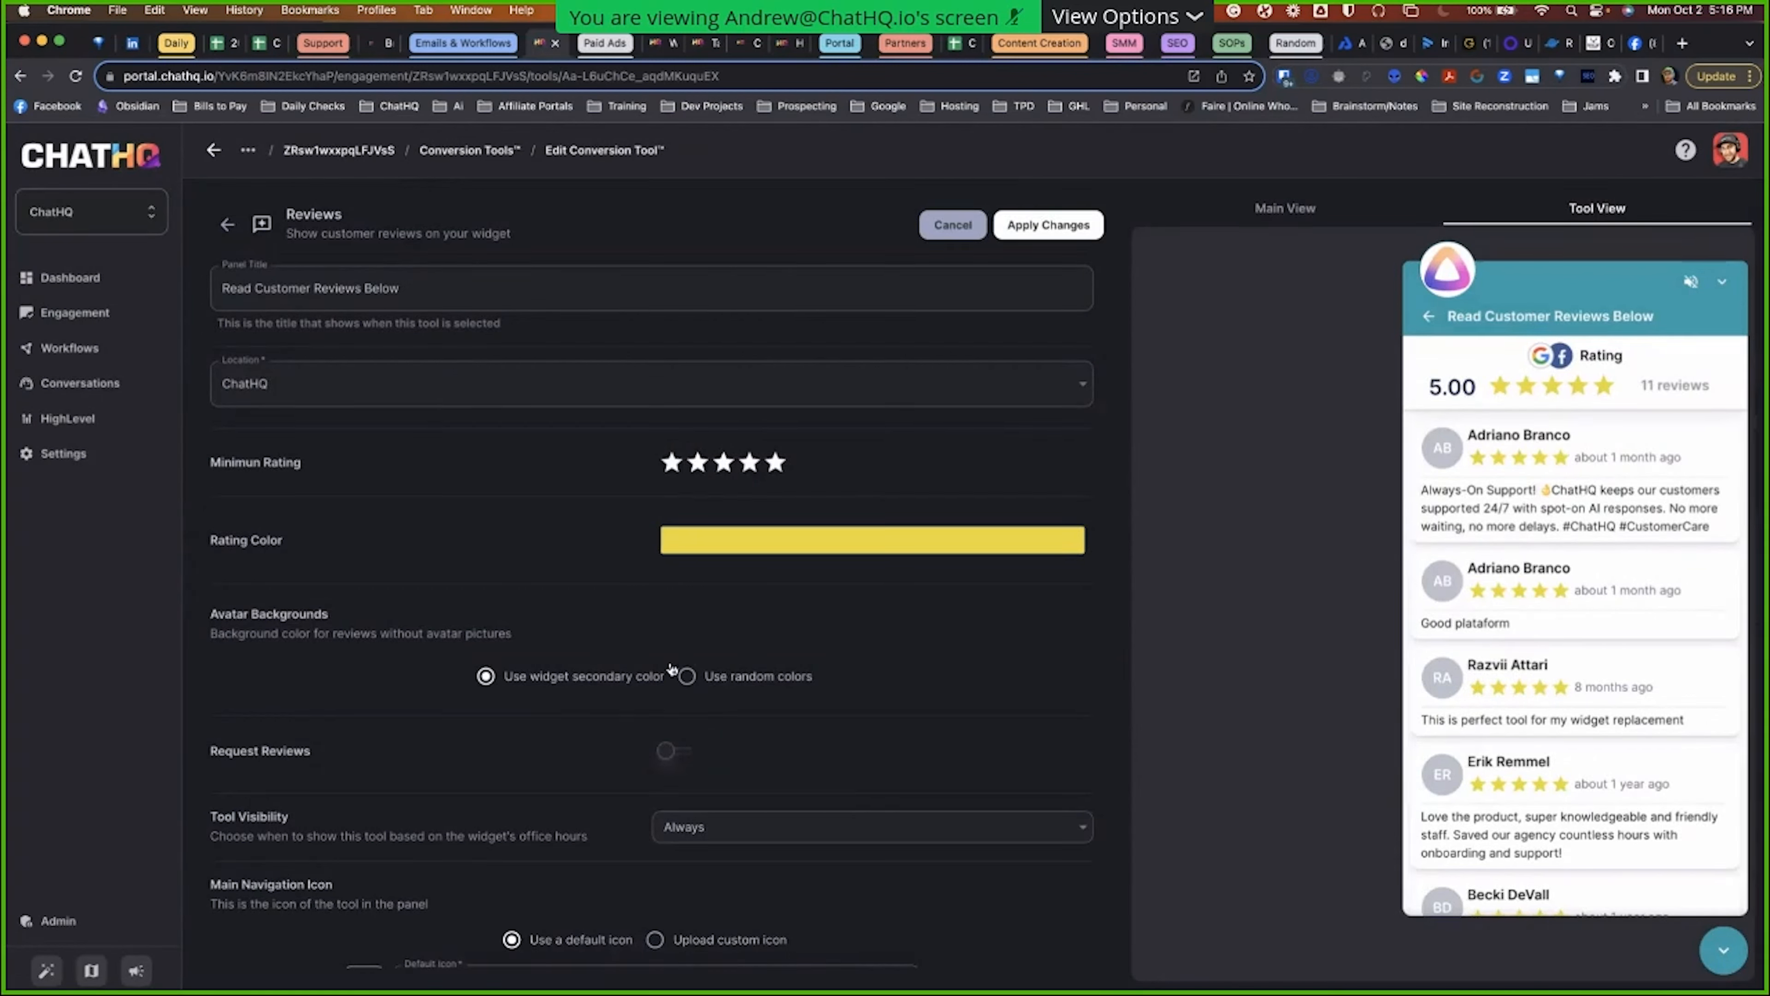
Step: Try random colors for the review avatar backgrounds and return to the widget secondary color
left_click(687, 677)
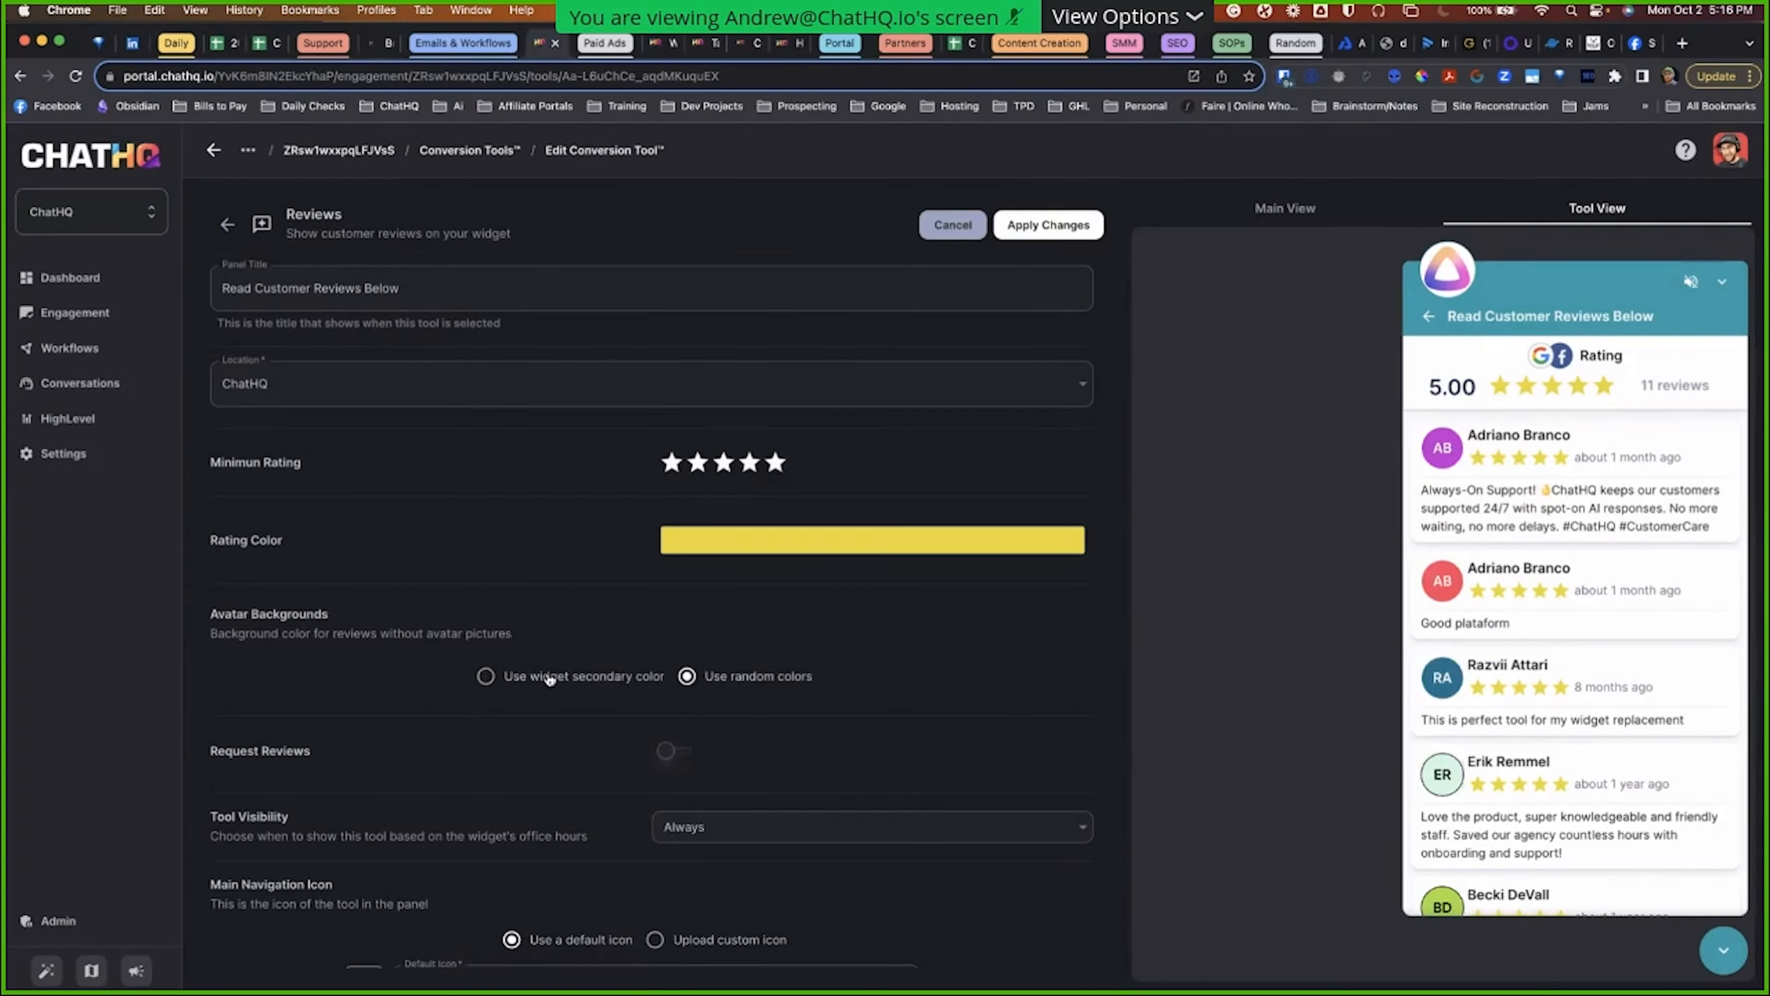
left_click(486, 674)
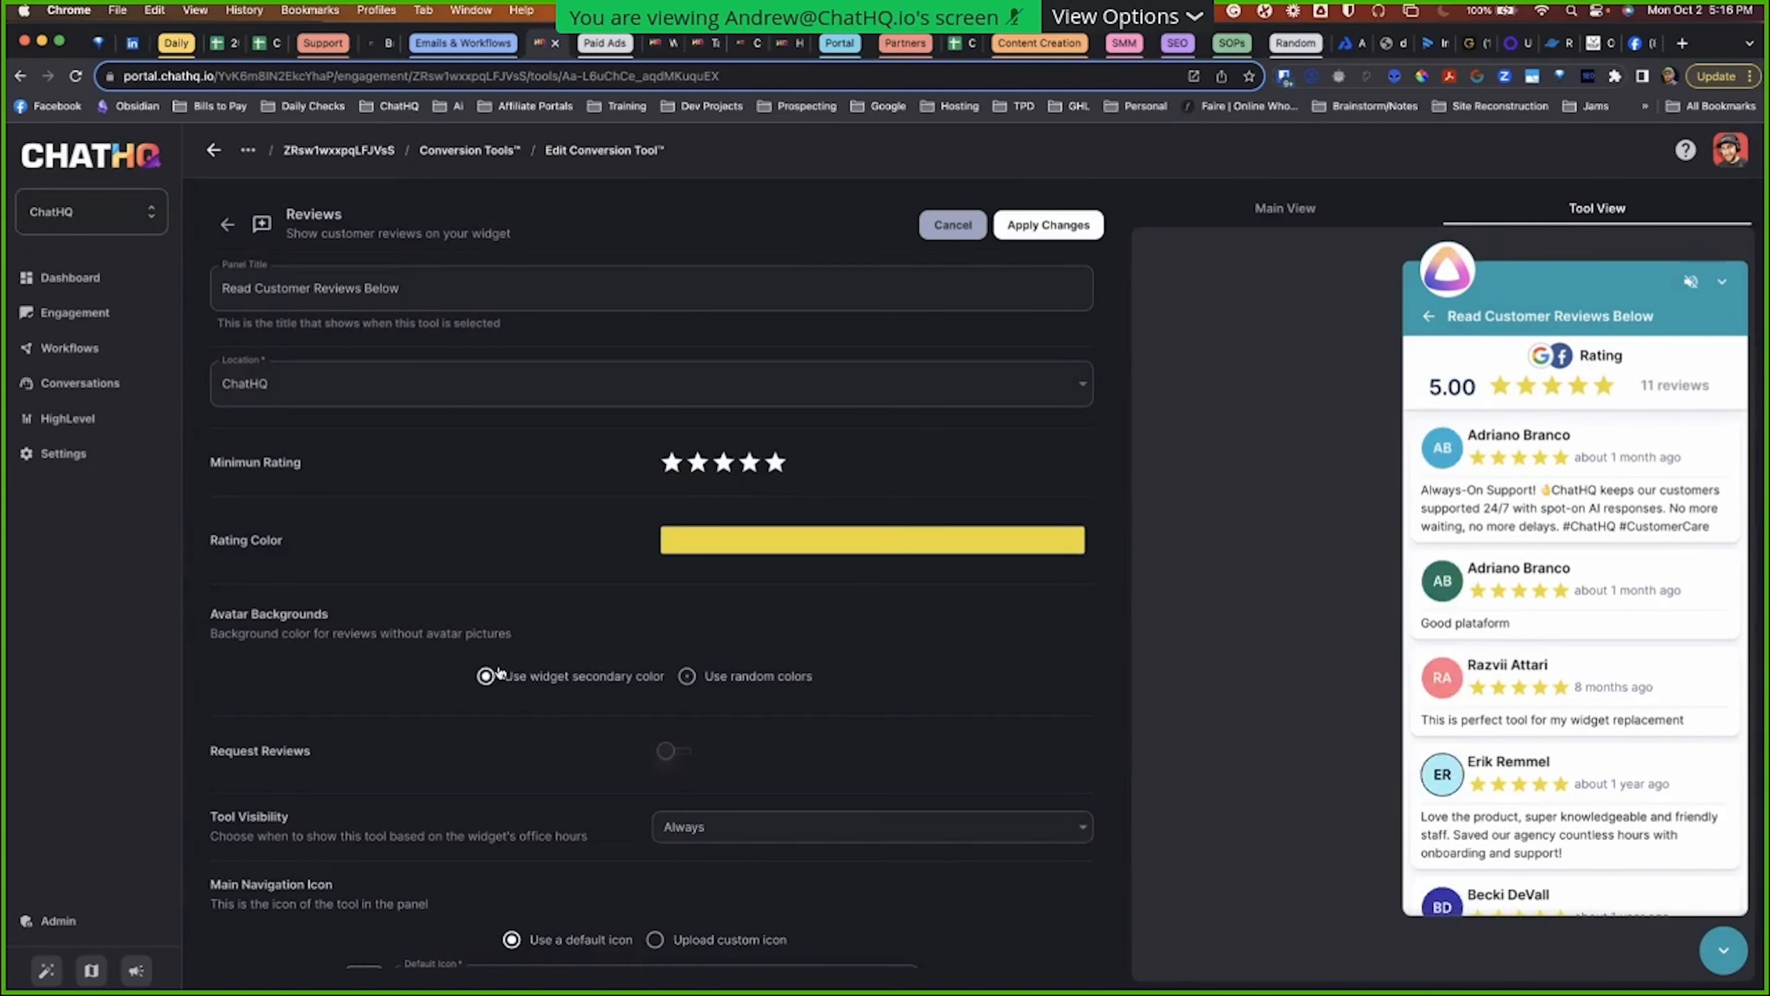
Step: Turn on review requests for the Reviews tool and enable both Google Reviews and Facebook Reviews
scroll(782, 669, "down", 1)
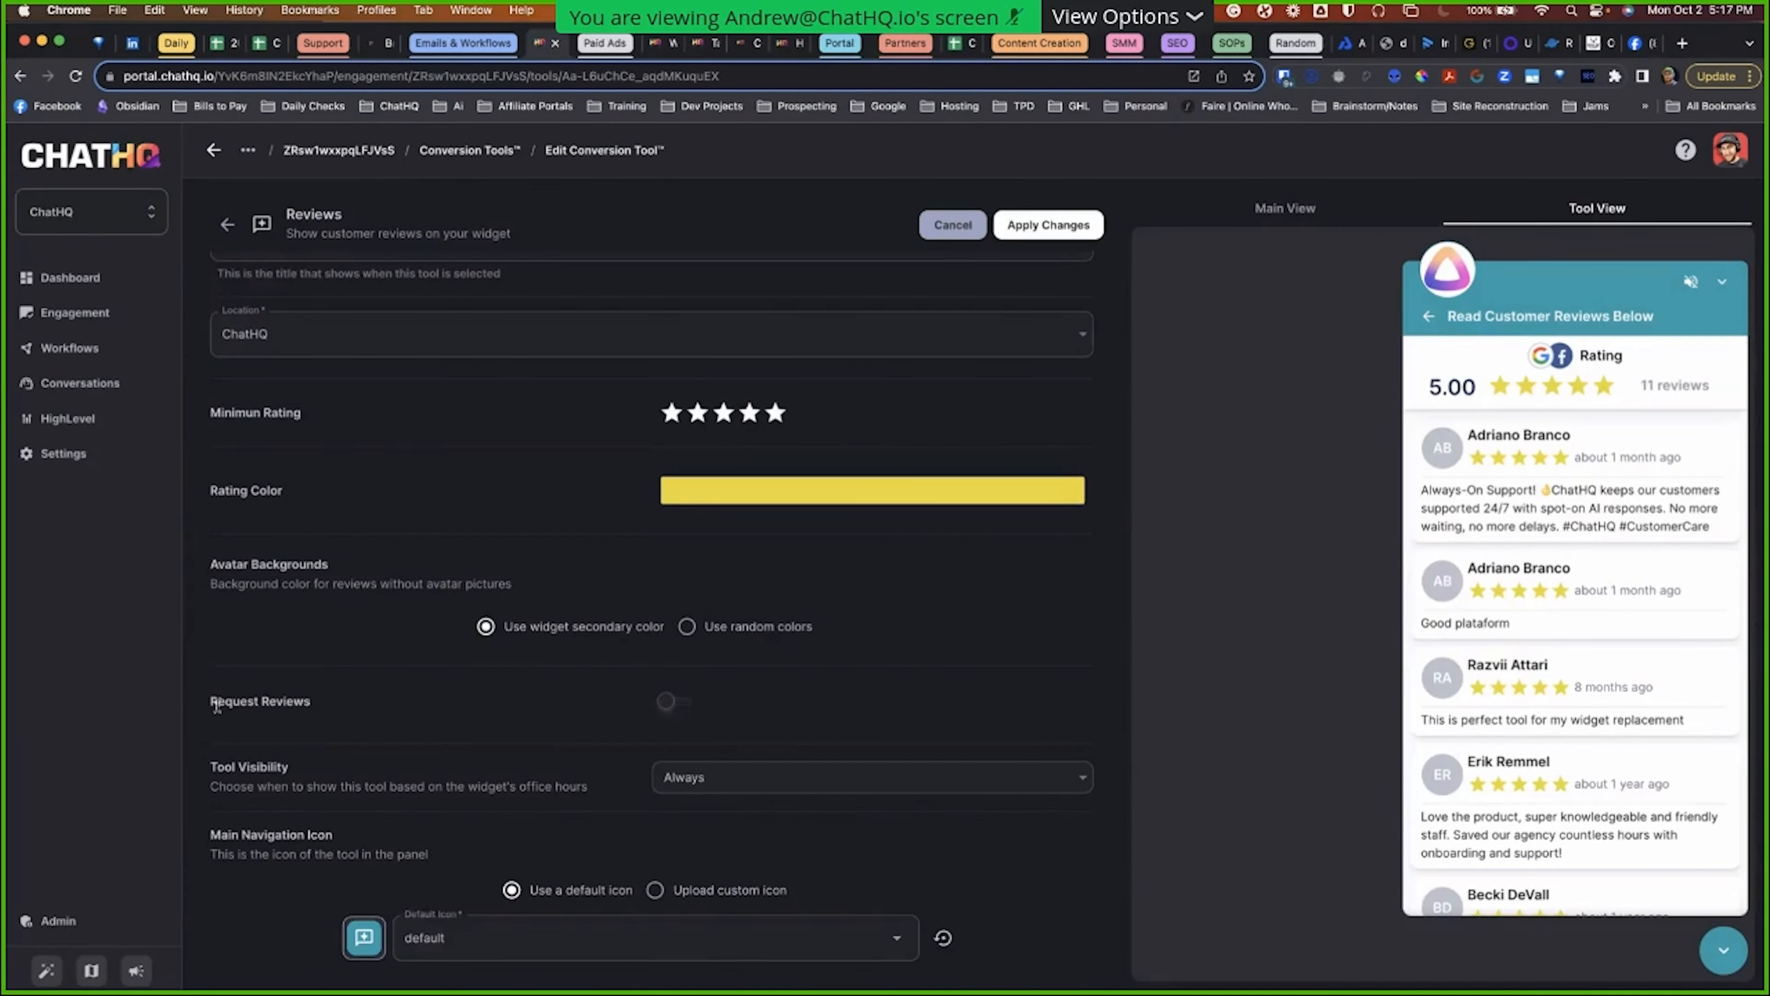
left_click(669, 700)
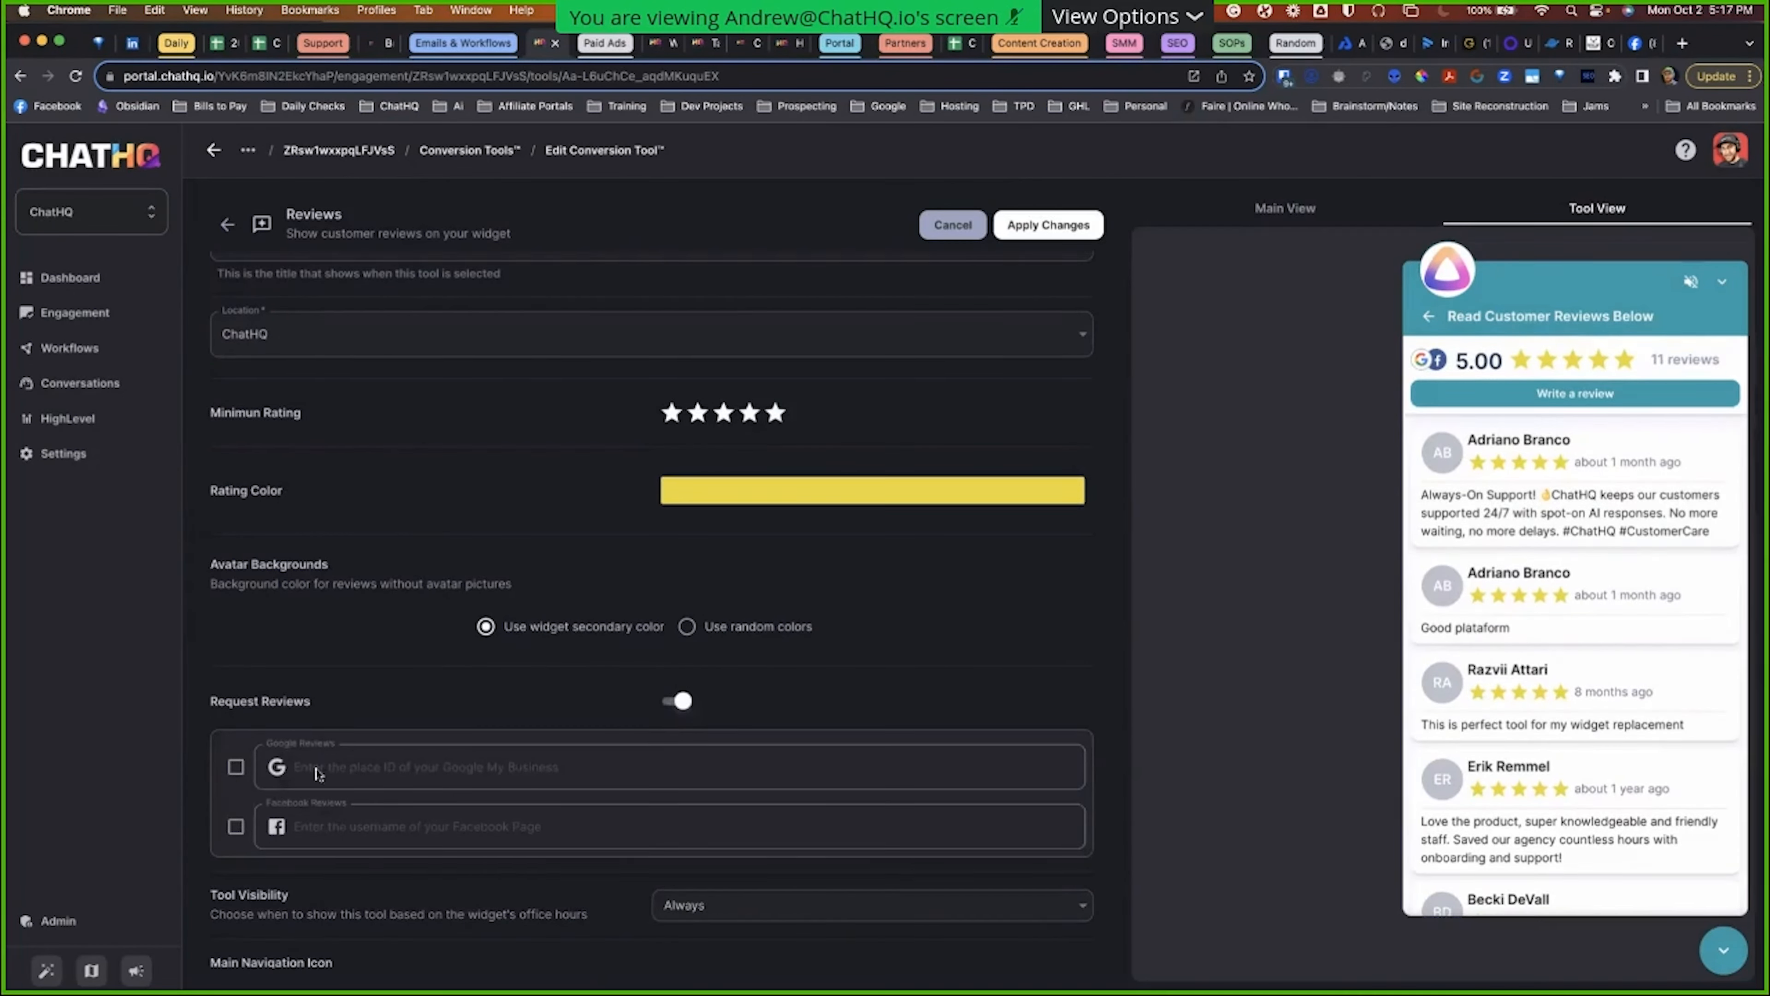
left_click(235, 766)
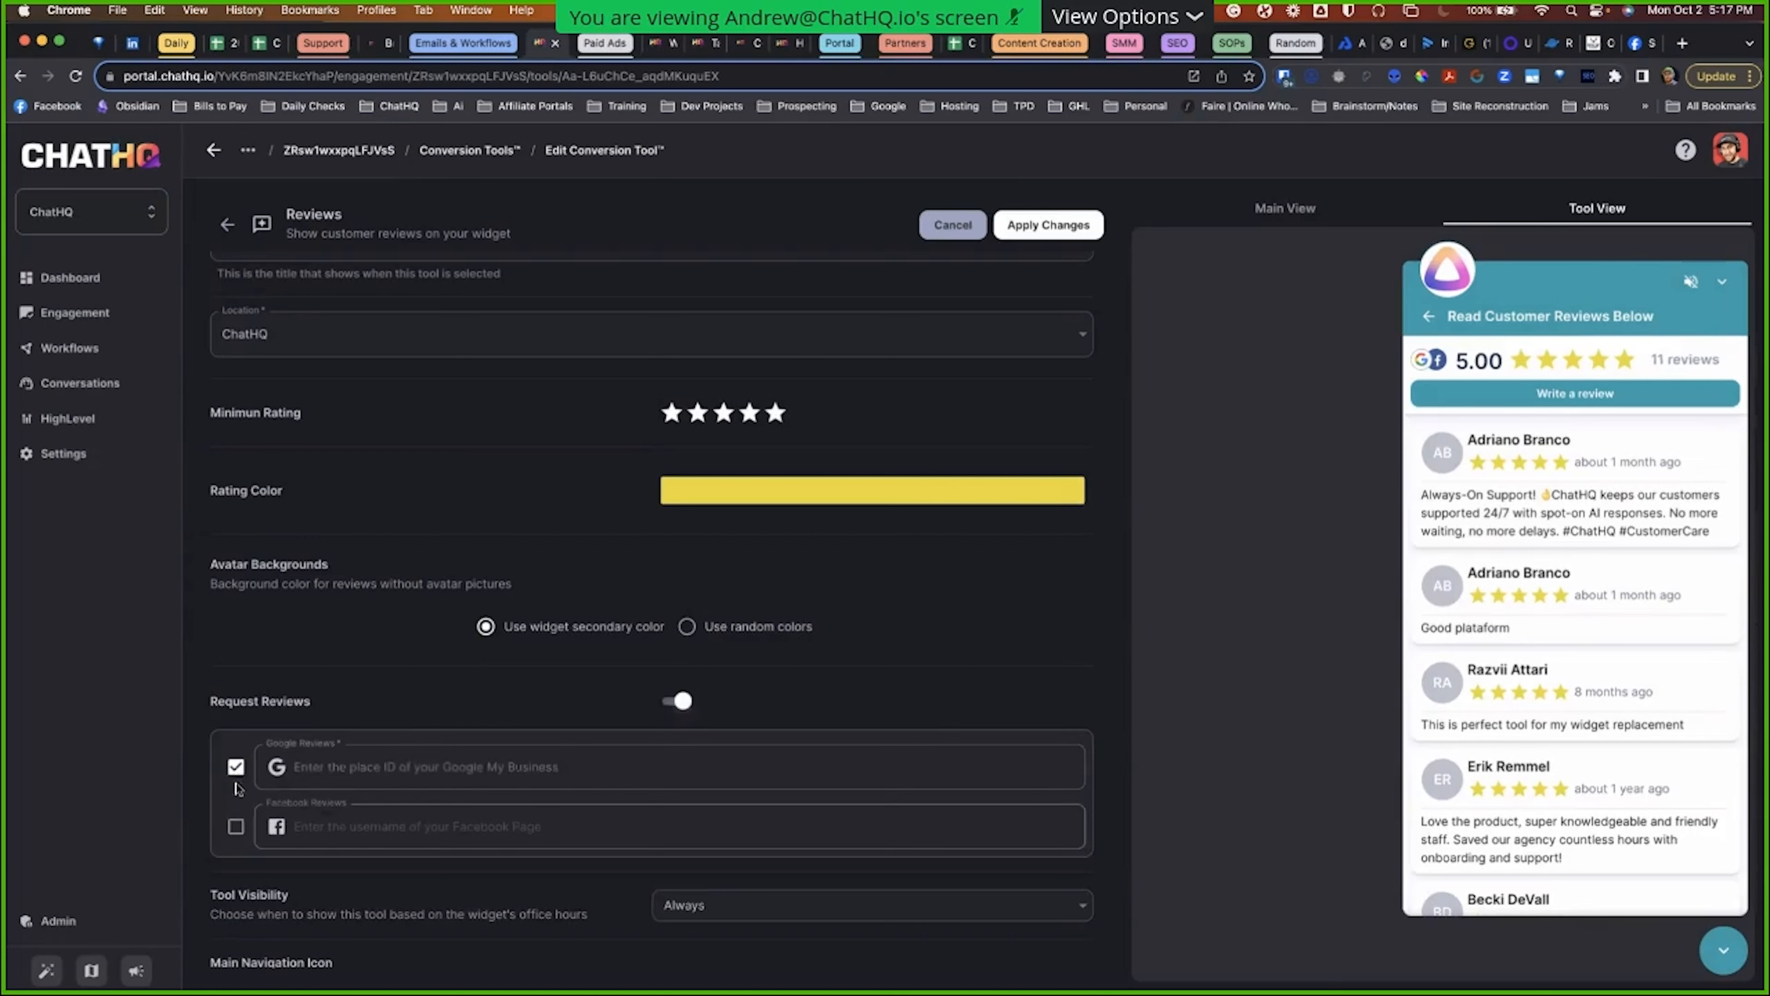
left_click(237, 828)
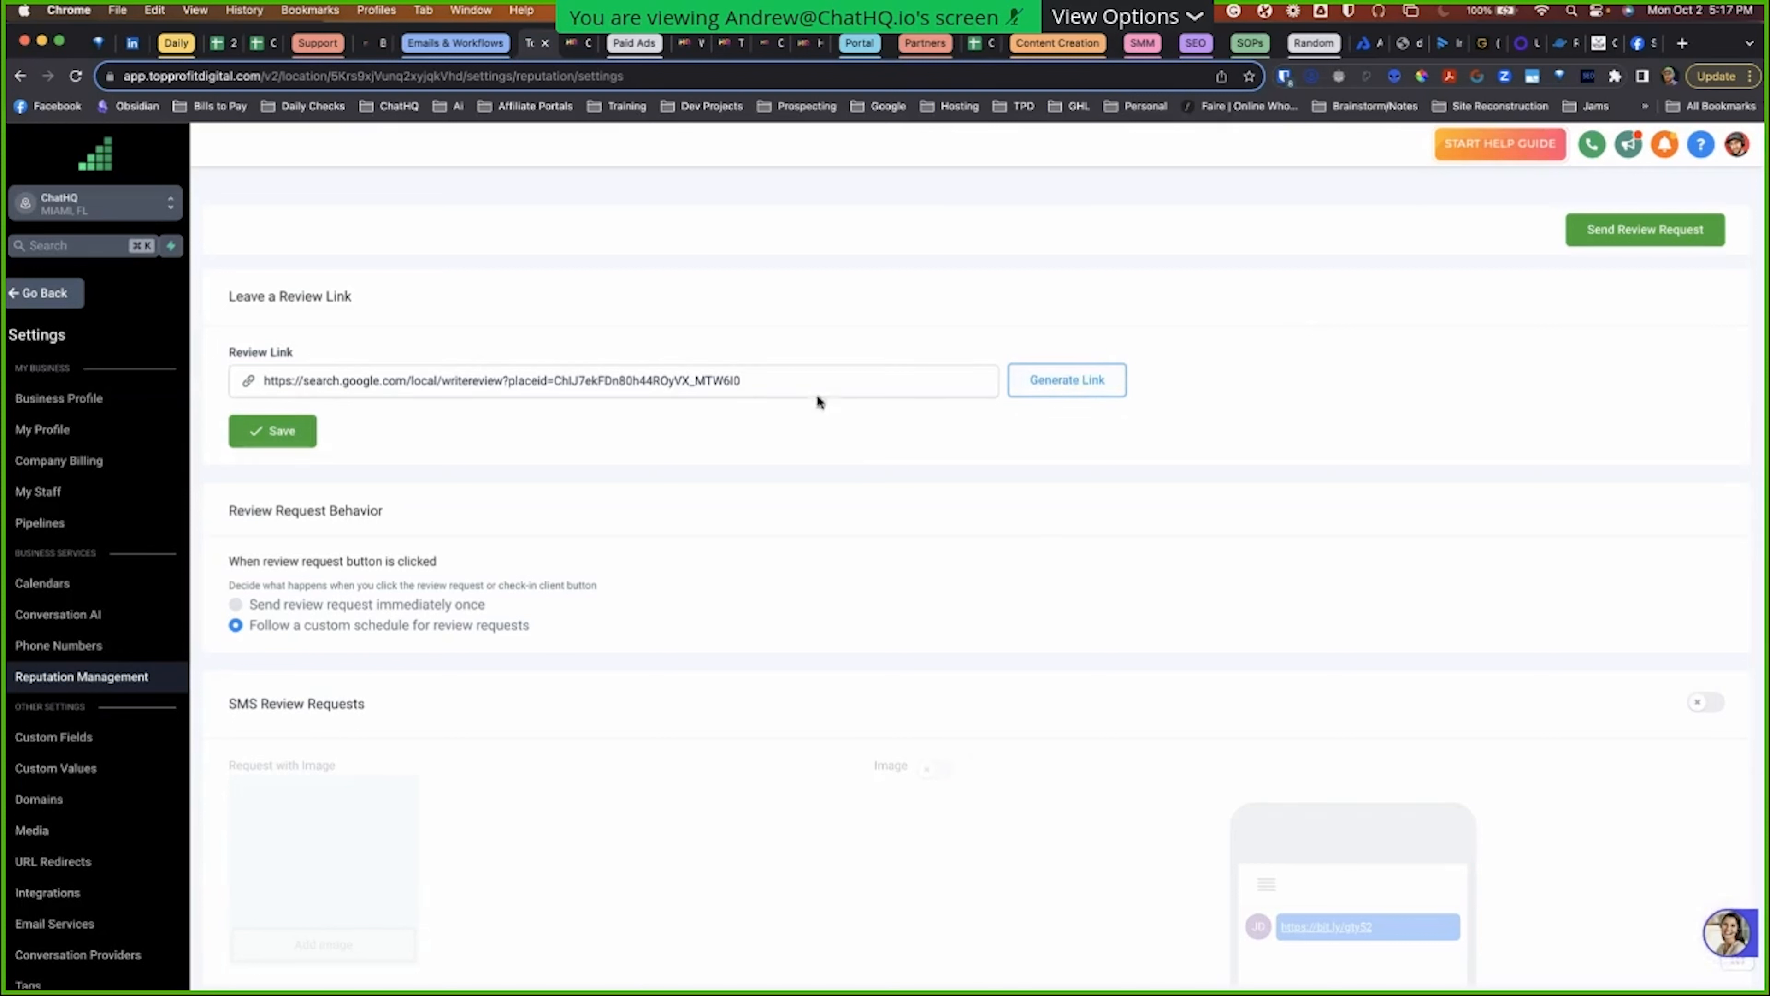
Step: Copy the place ID from the review link in Reputation Management and enter it for Google Reviews in the ChatHQ portal
left_click_drag(761, 394, 558, 389)
key("super+c")
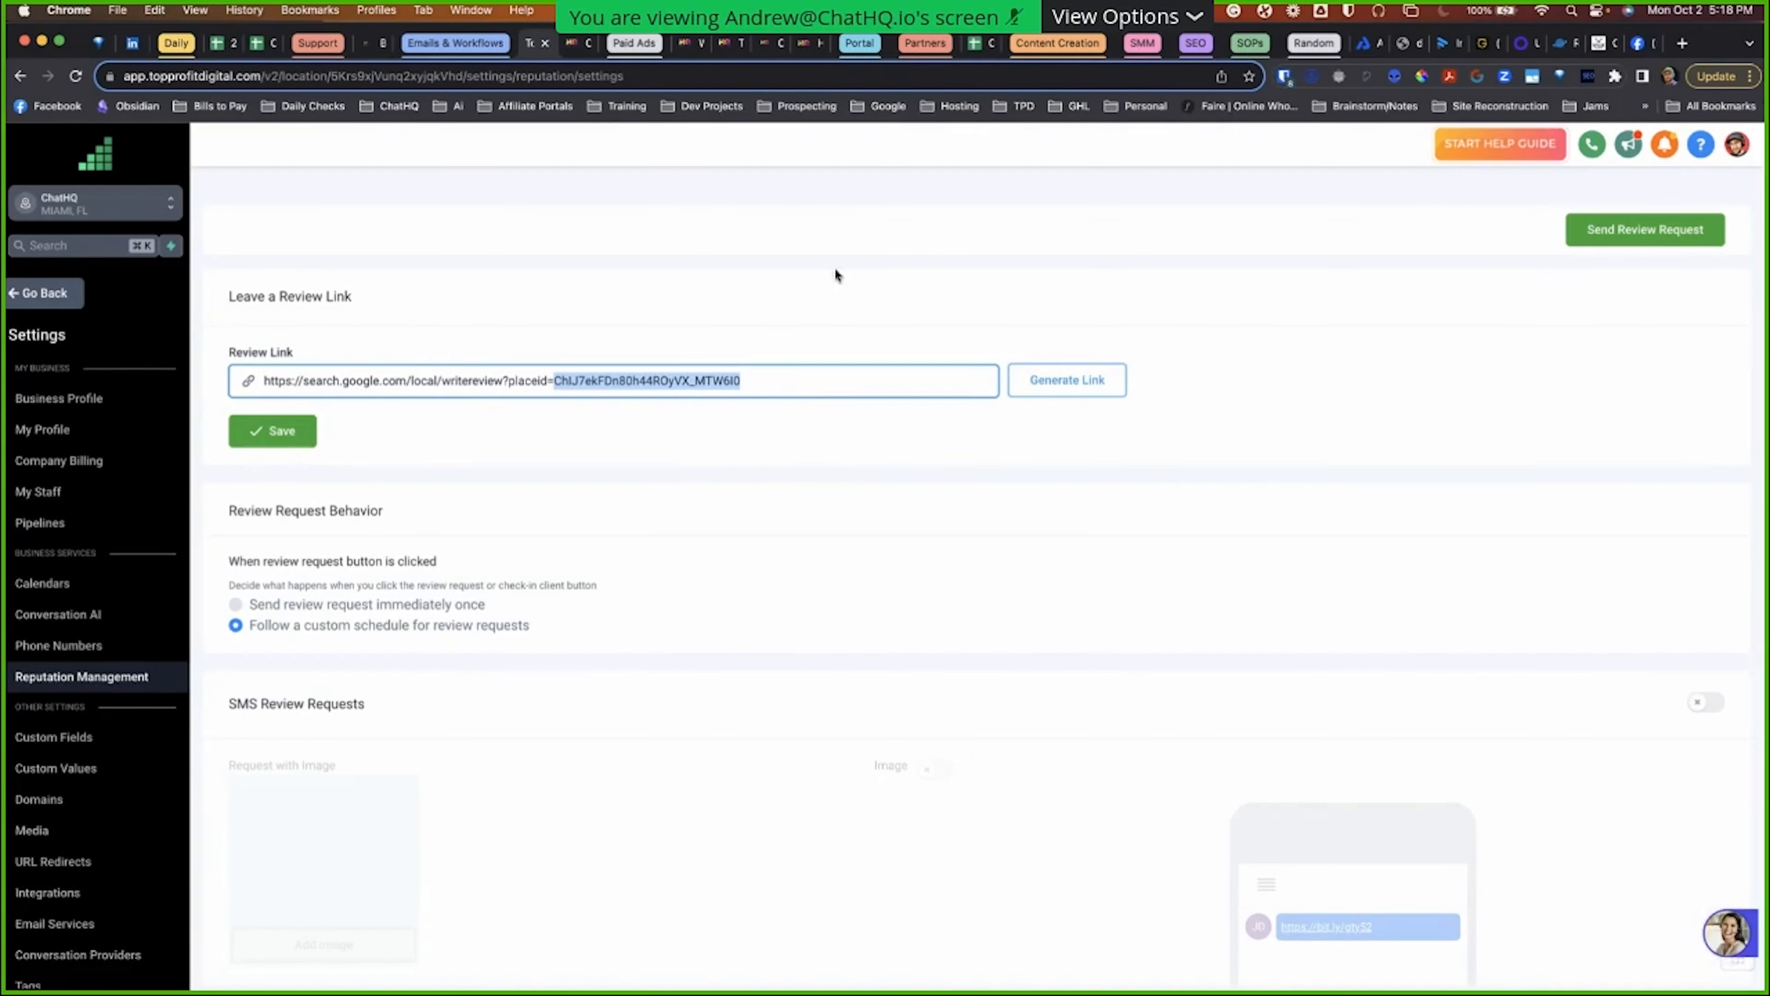
left_click(566, 45)
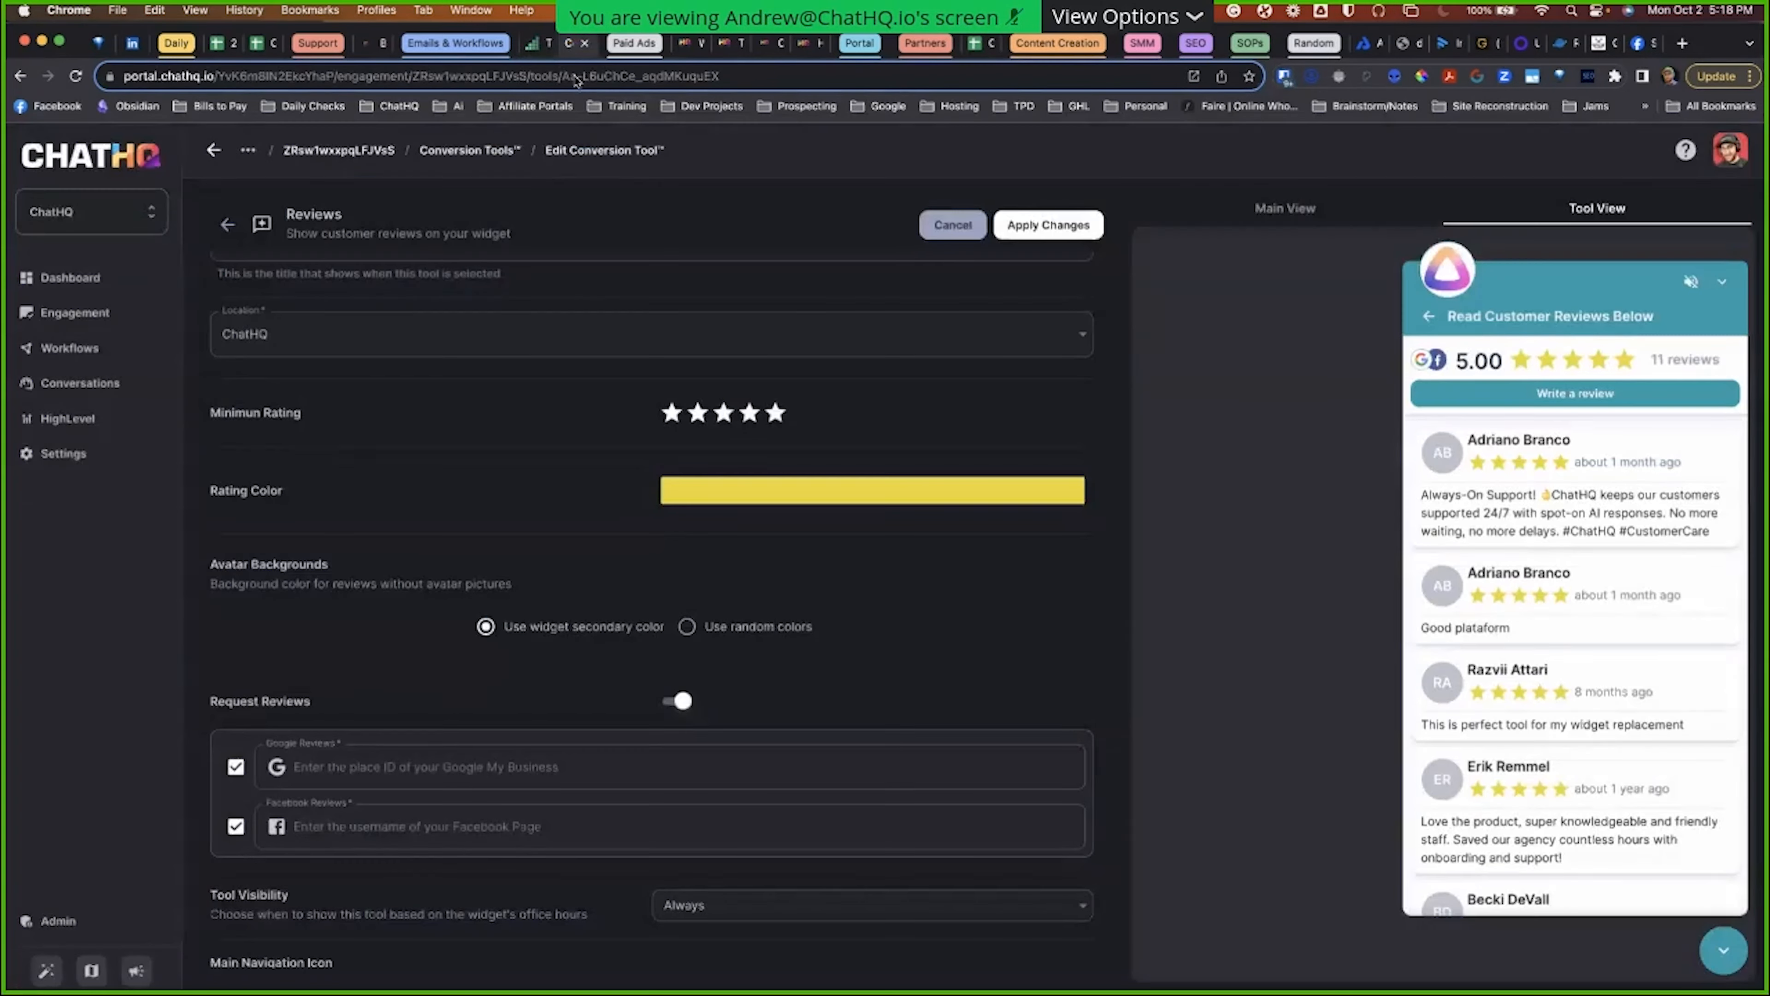
left_click(603, 770)
key("super+v")
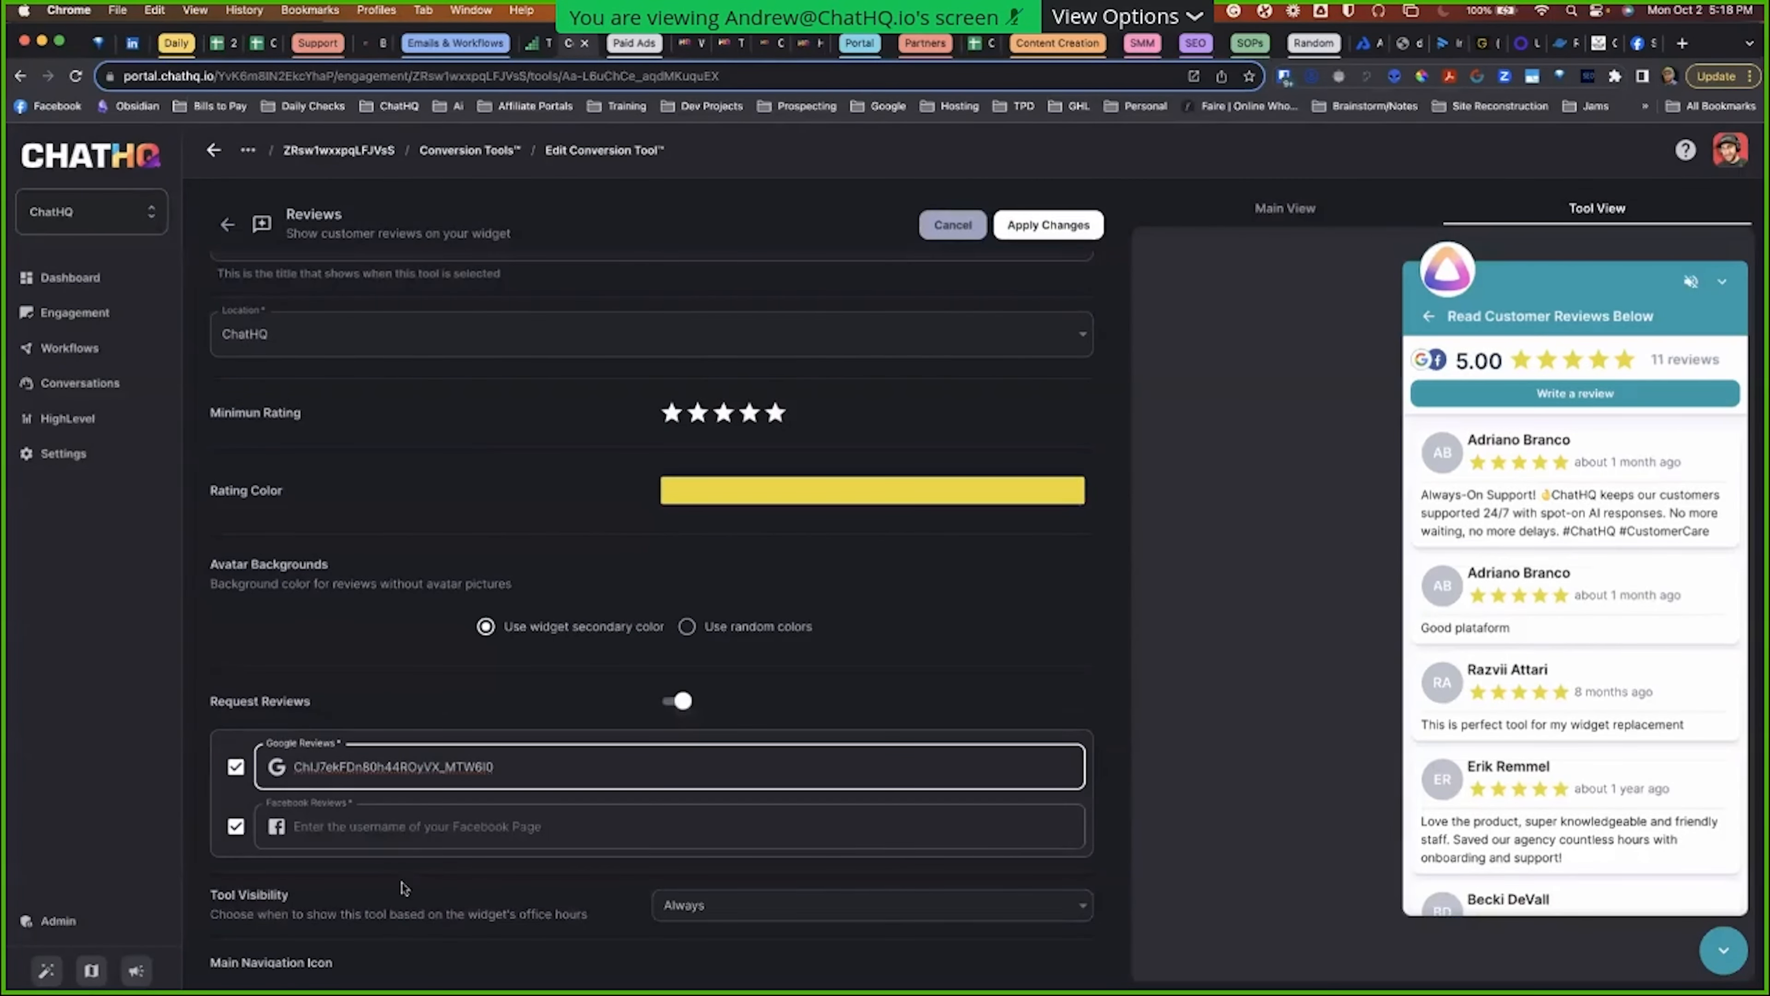
Step: Test the preview's Leave a Google Review link, view the page it opens and return to the Reviews tool editor
left_click(1552, 397)
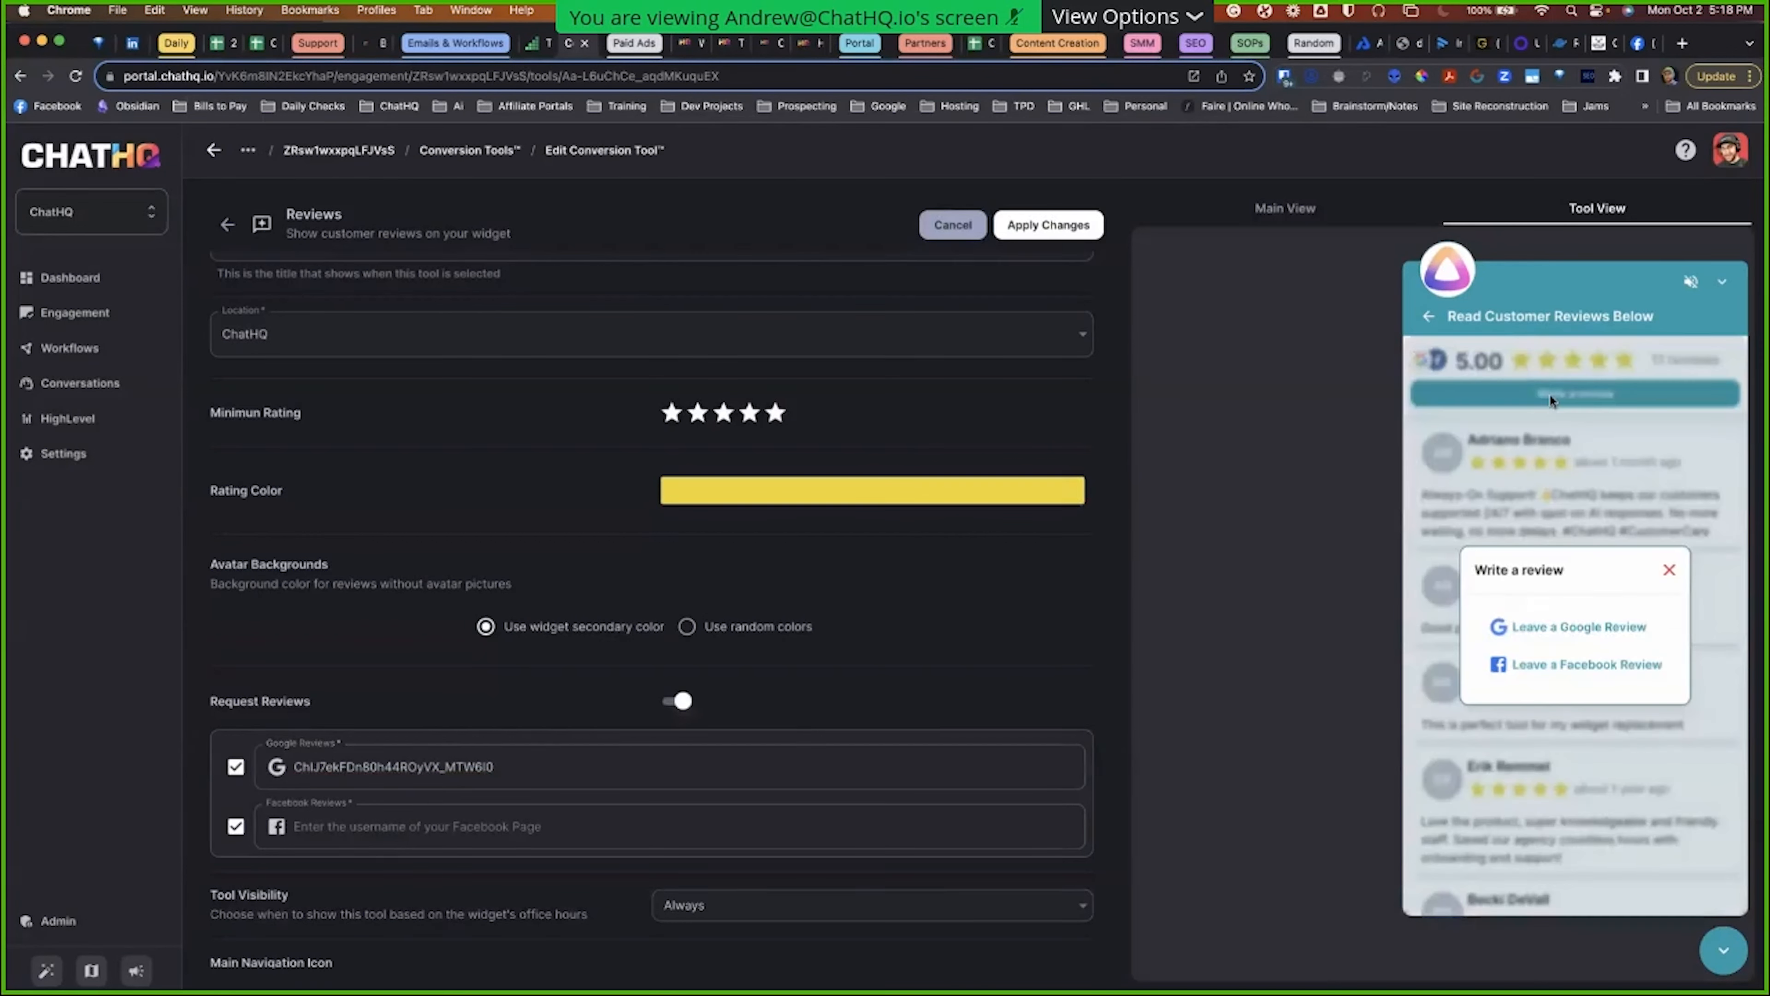
right_click(1567, 631)
left_click(1559, 639)
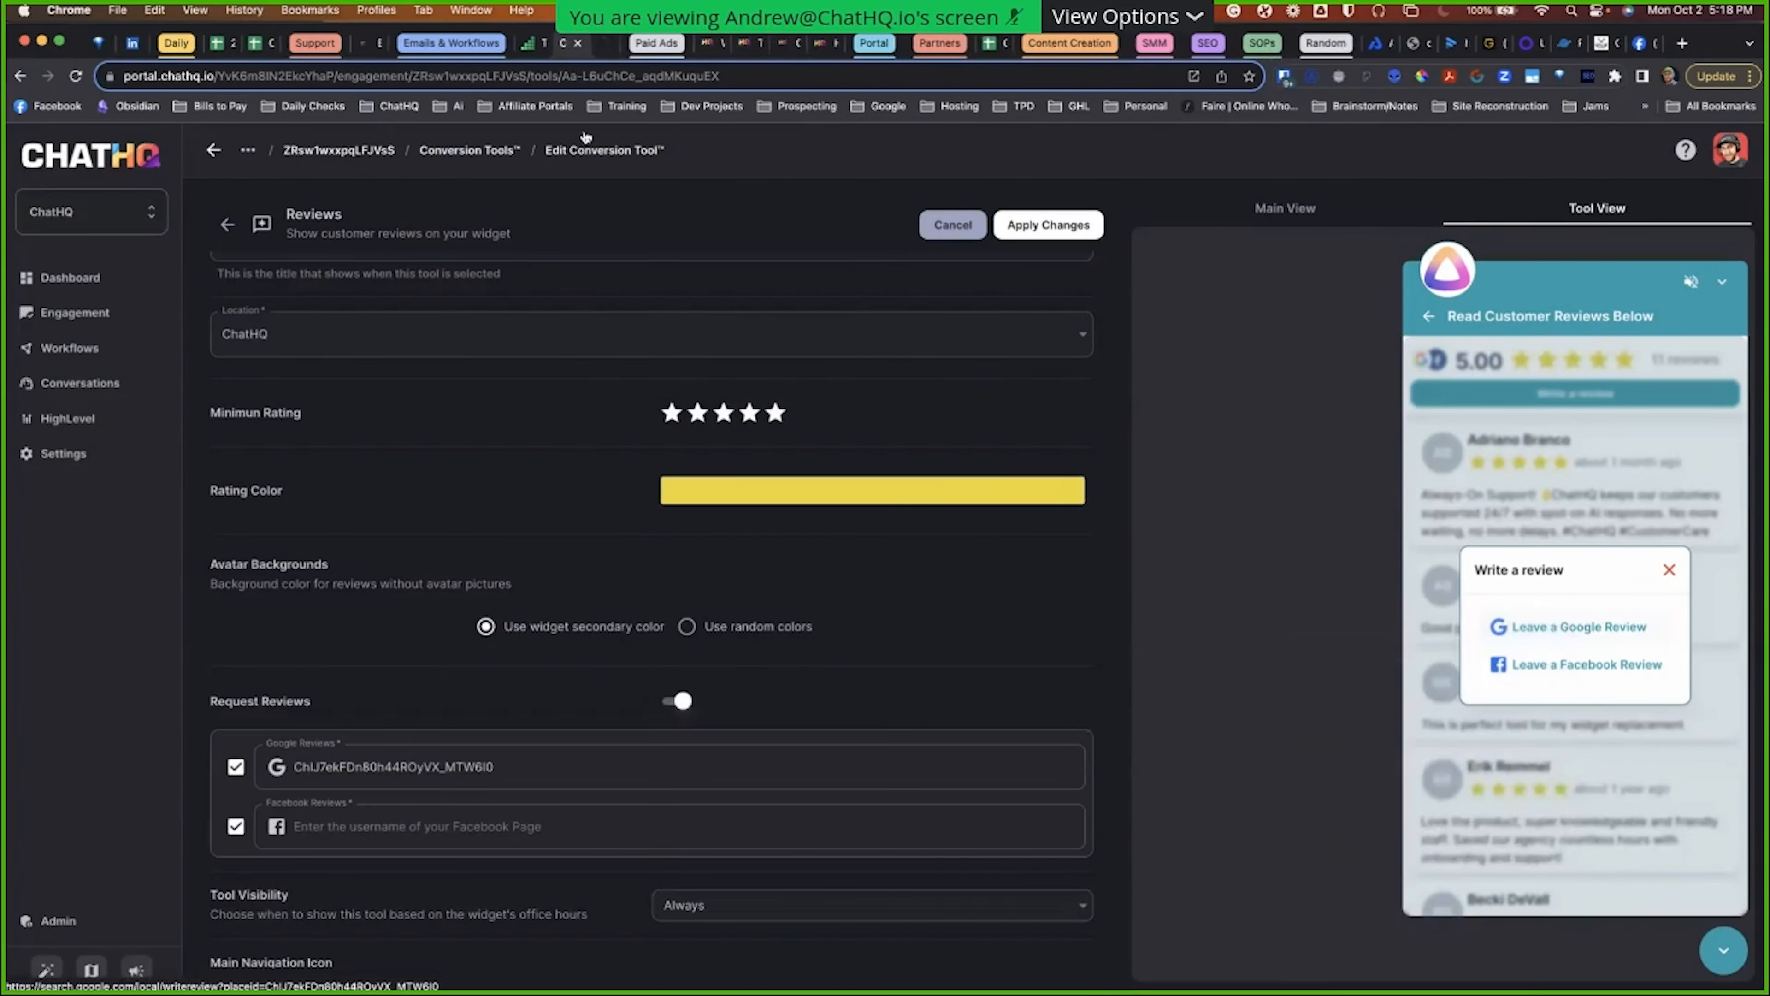
left_click(584, 42)
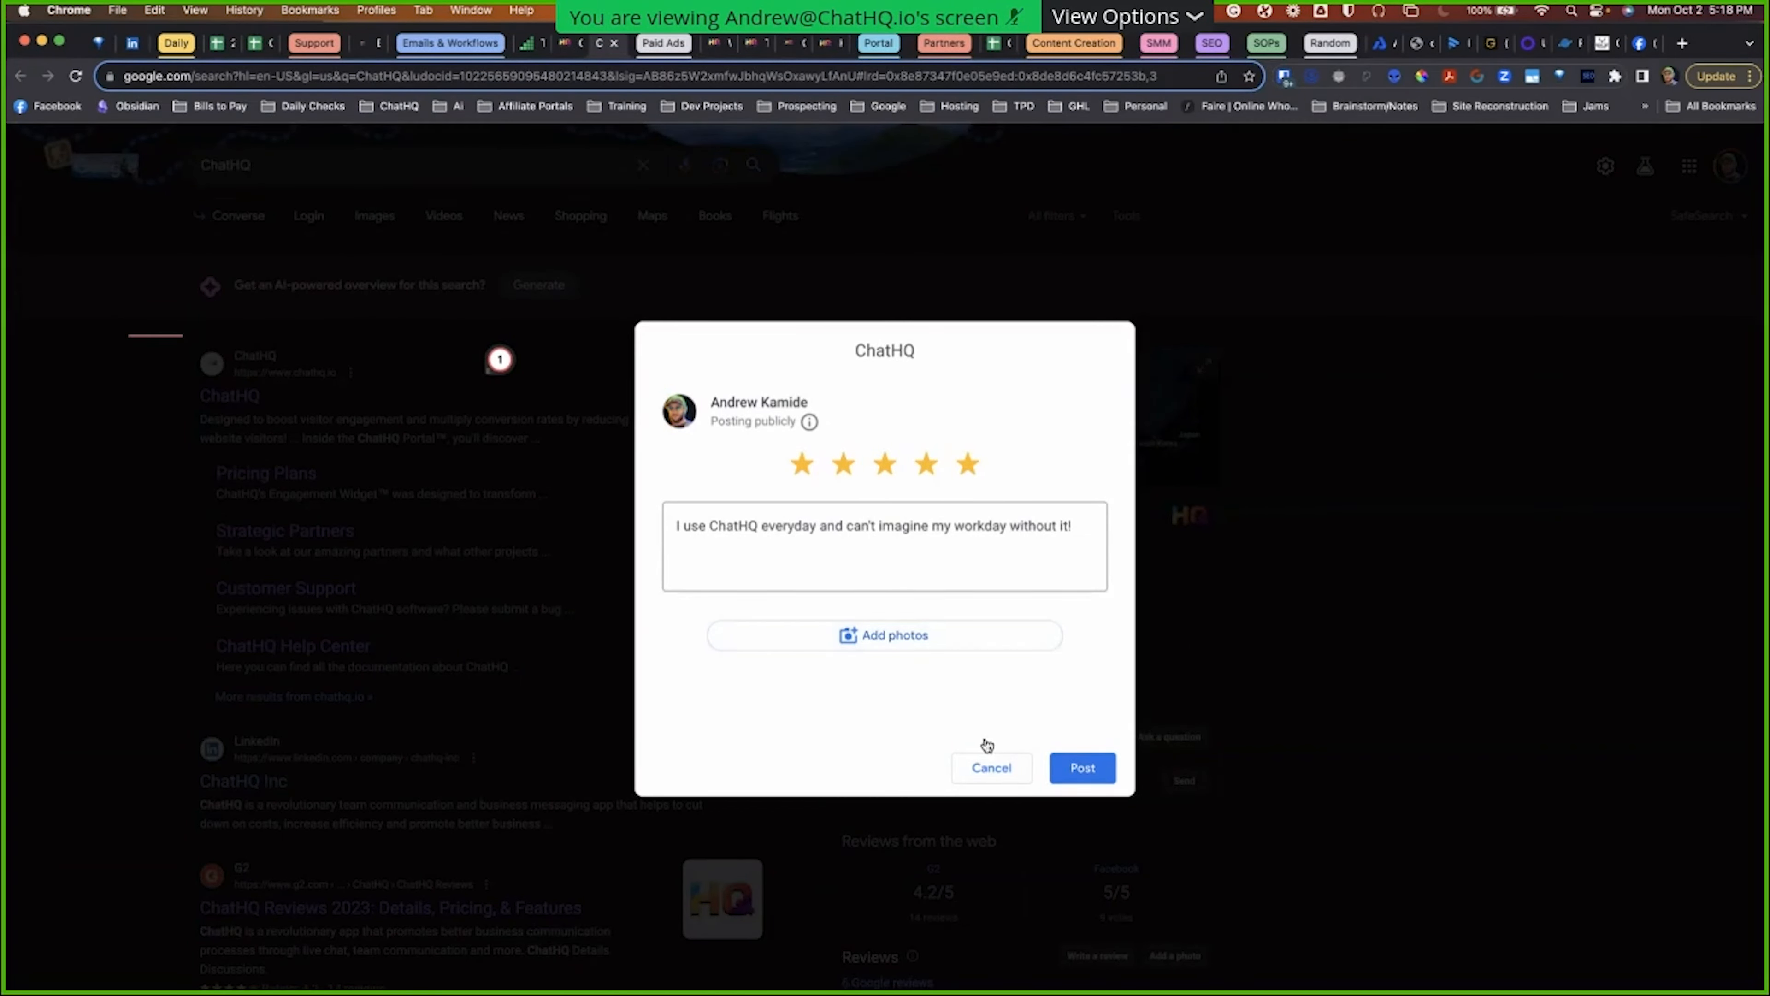
left_click(614, 42)
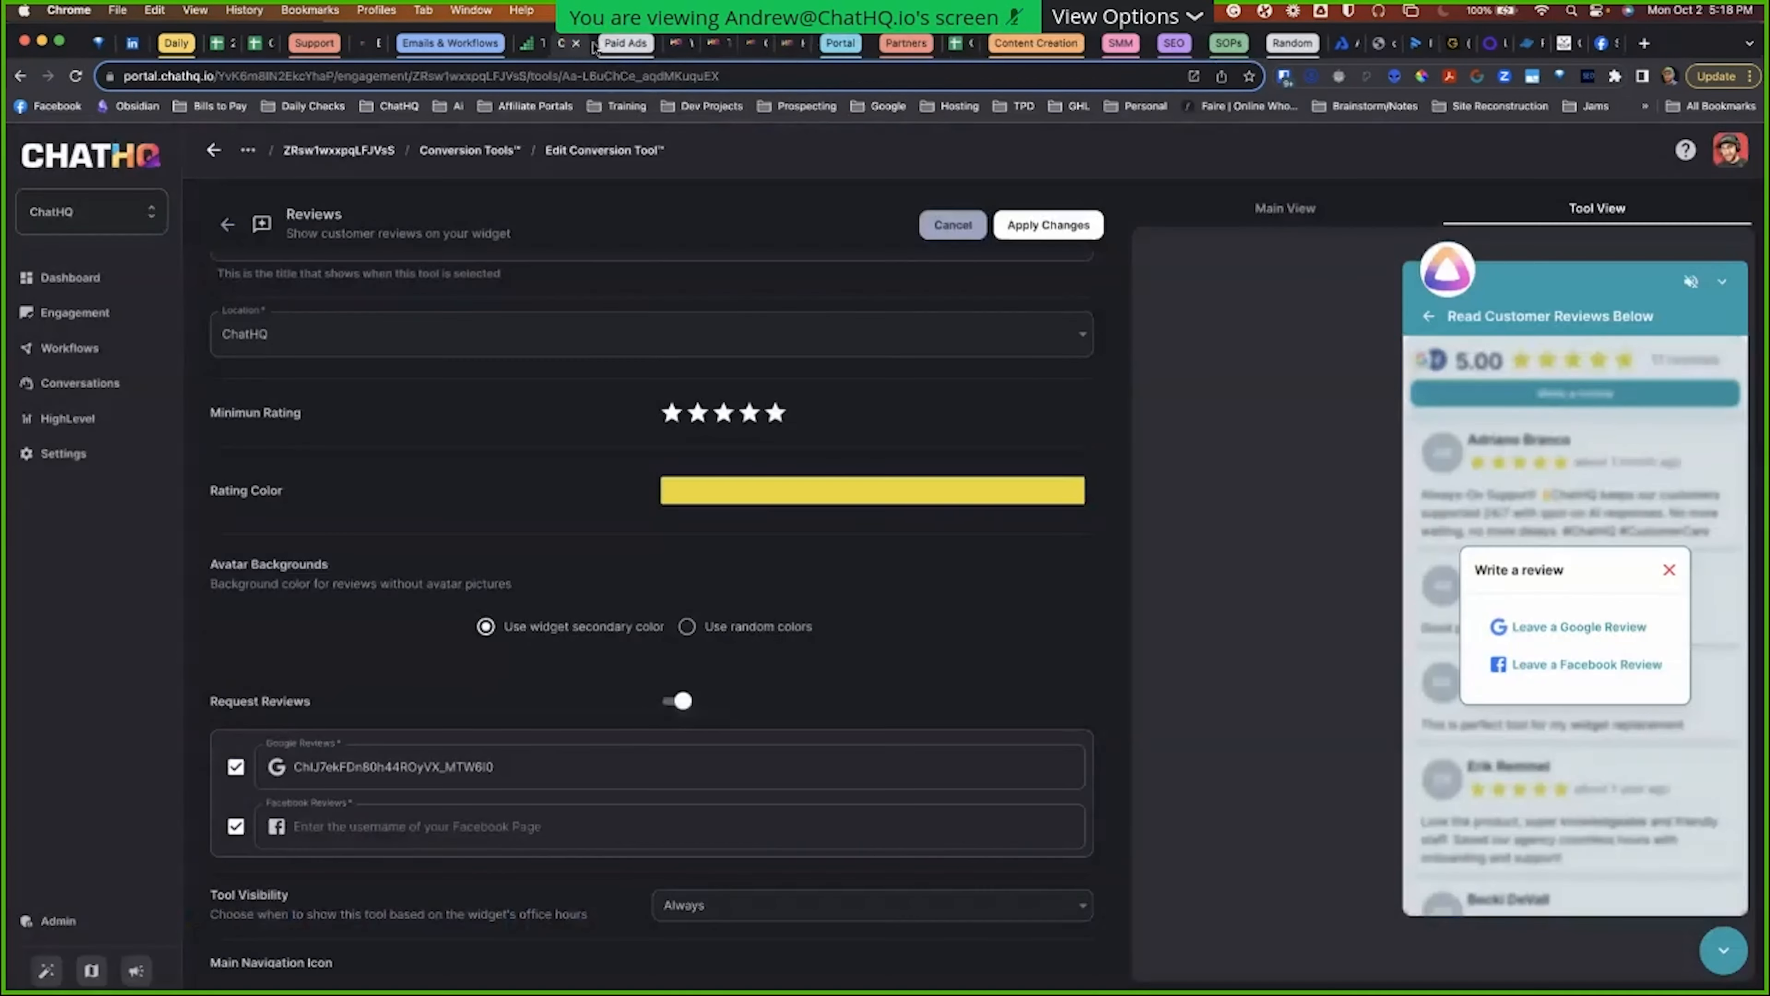
Step: Copy the username chathq.io from the ChatHQ Facebook page's address and enter it for Facebook Reviews in the Reviews tool
left_click(402, 828)
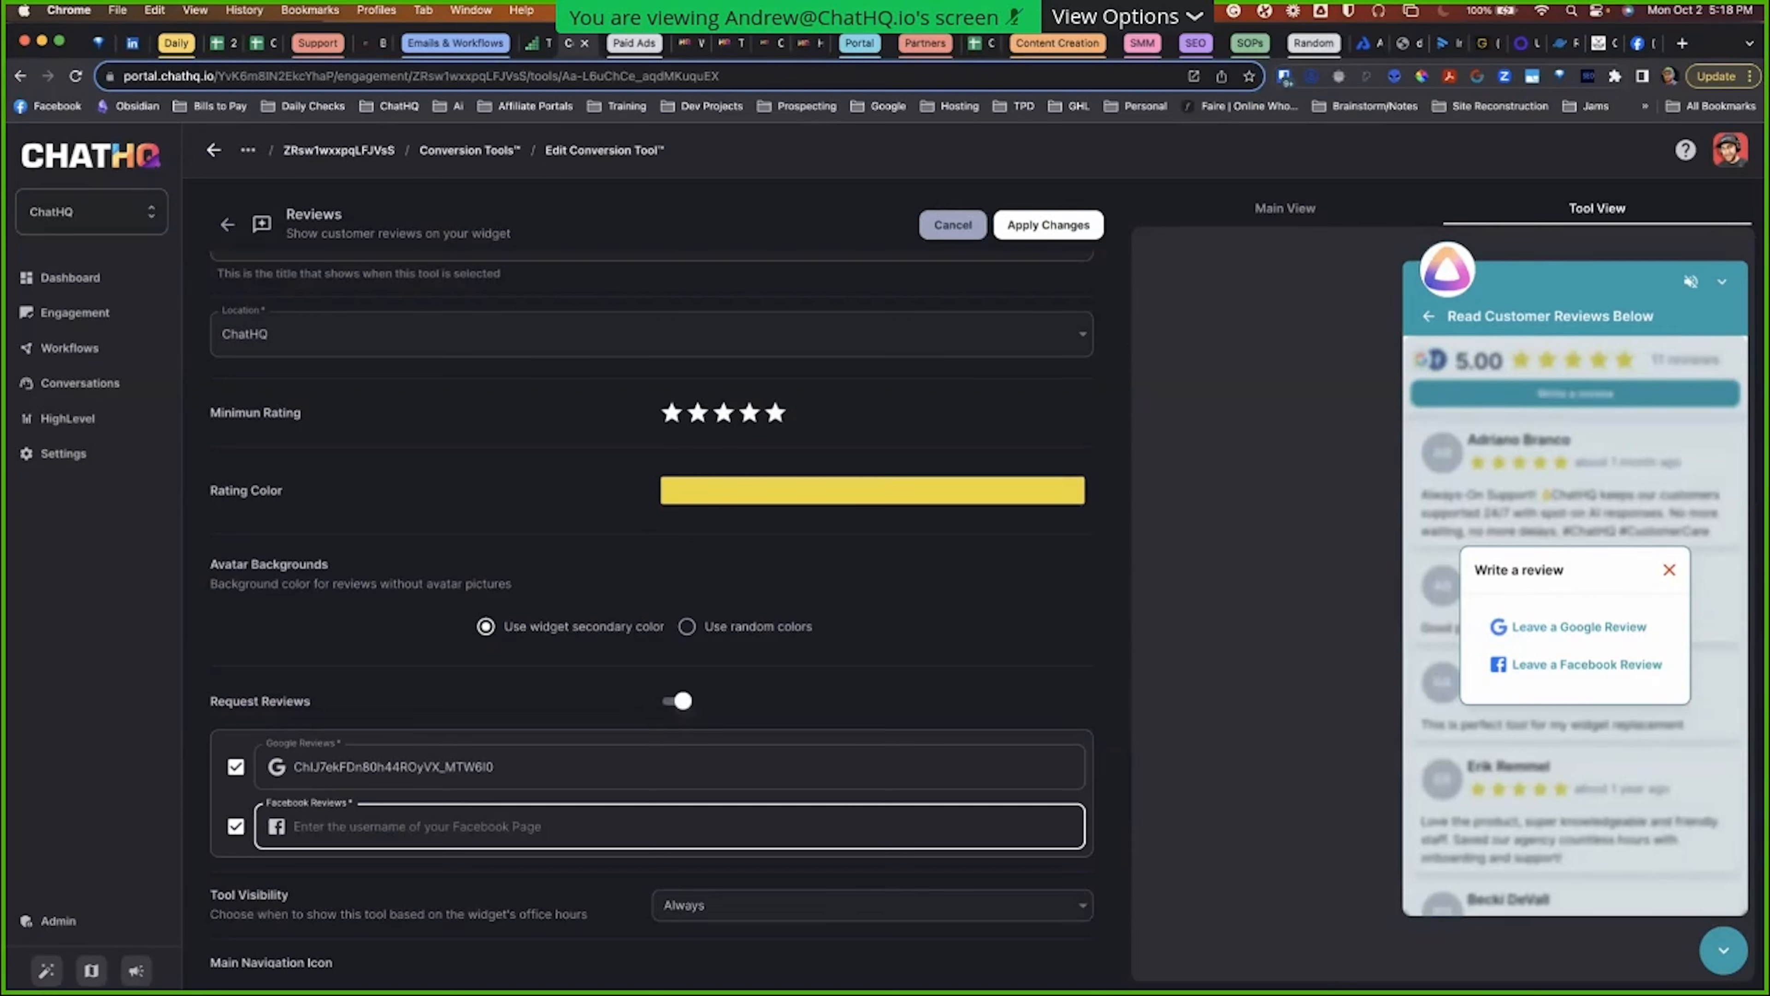
left_click(177, 43)
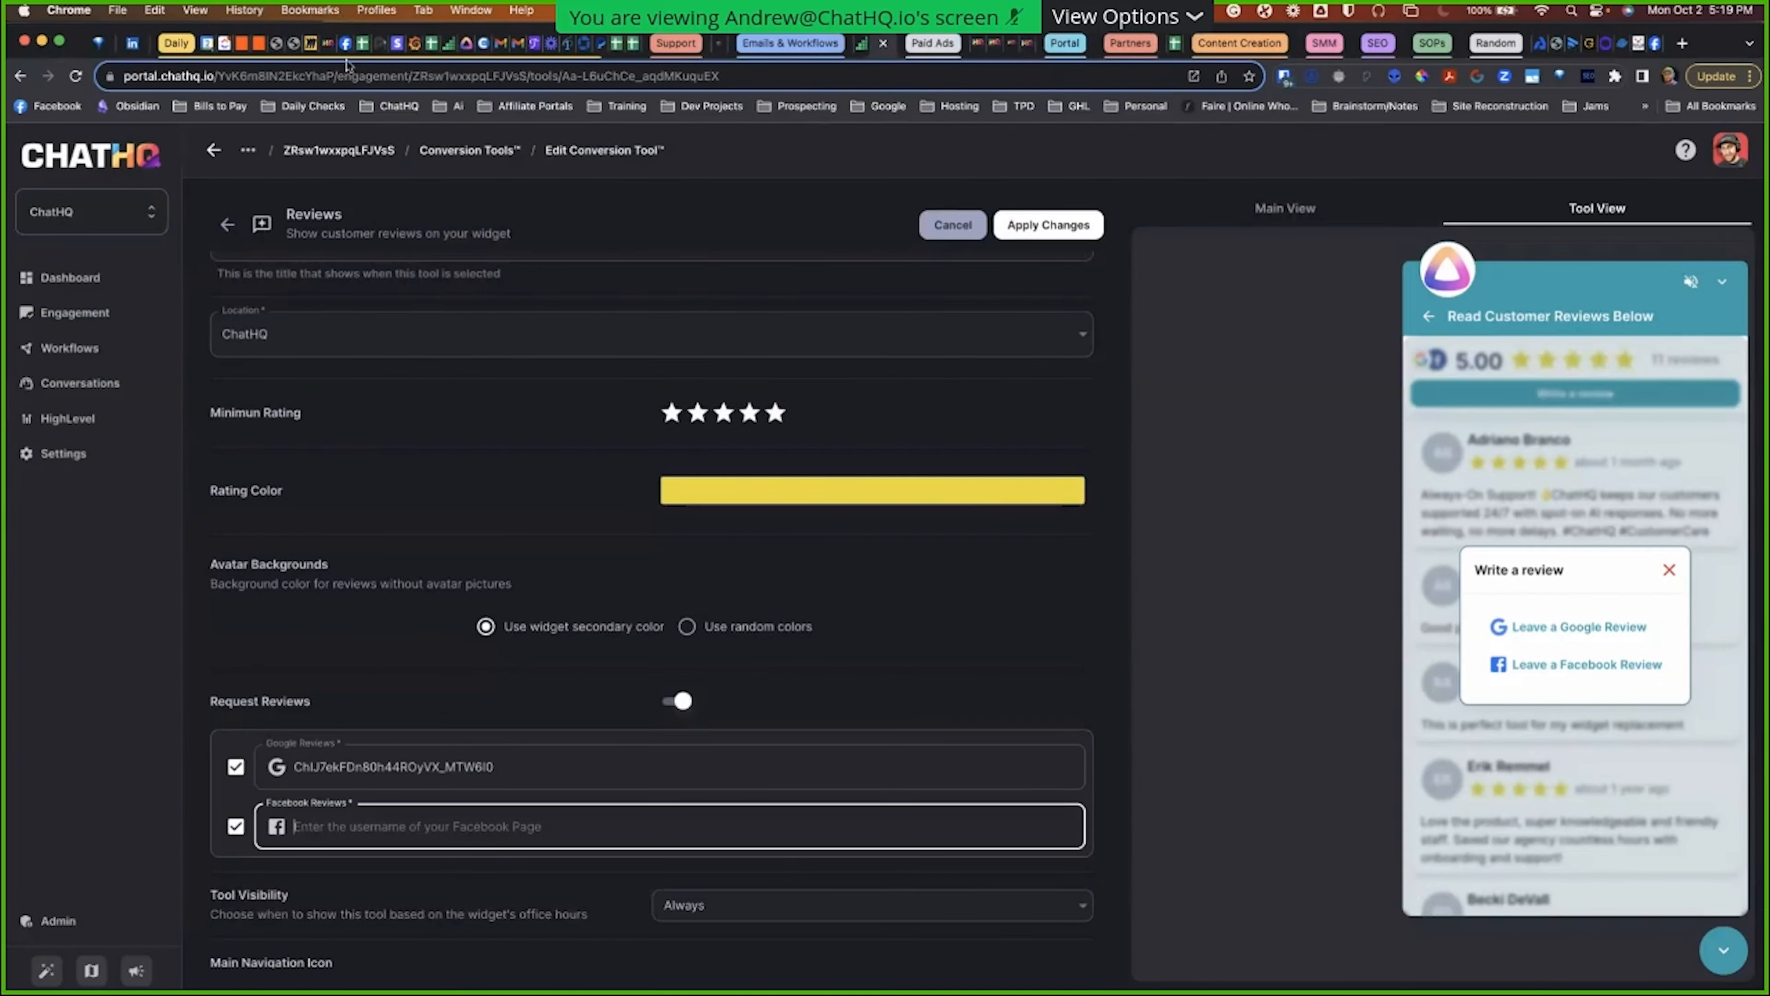
left_click(345, 44)
double_click(319, 77)
key("super+c")
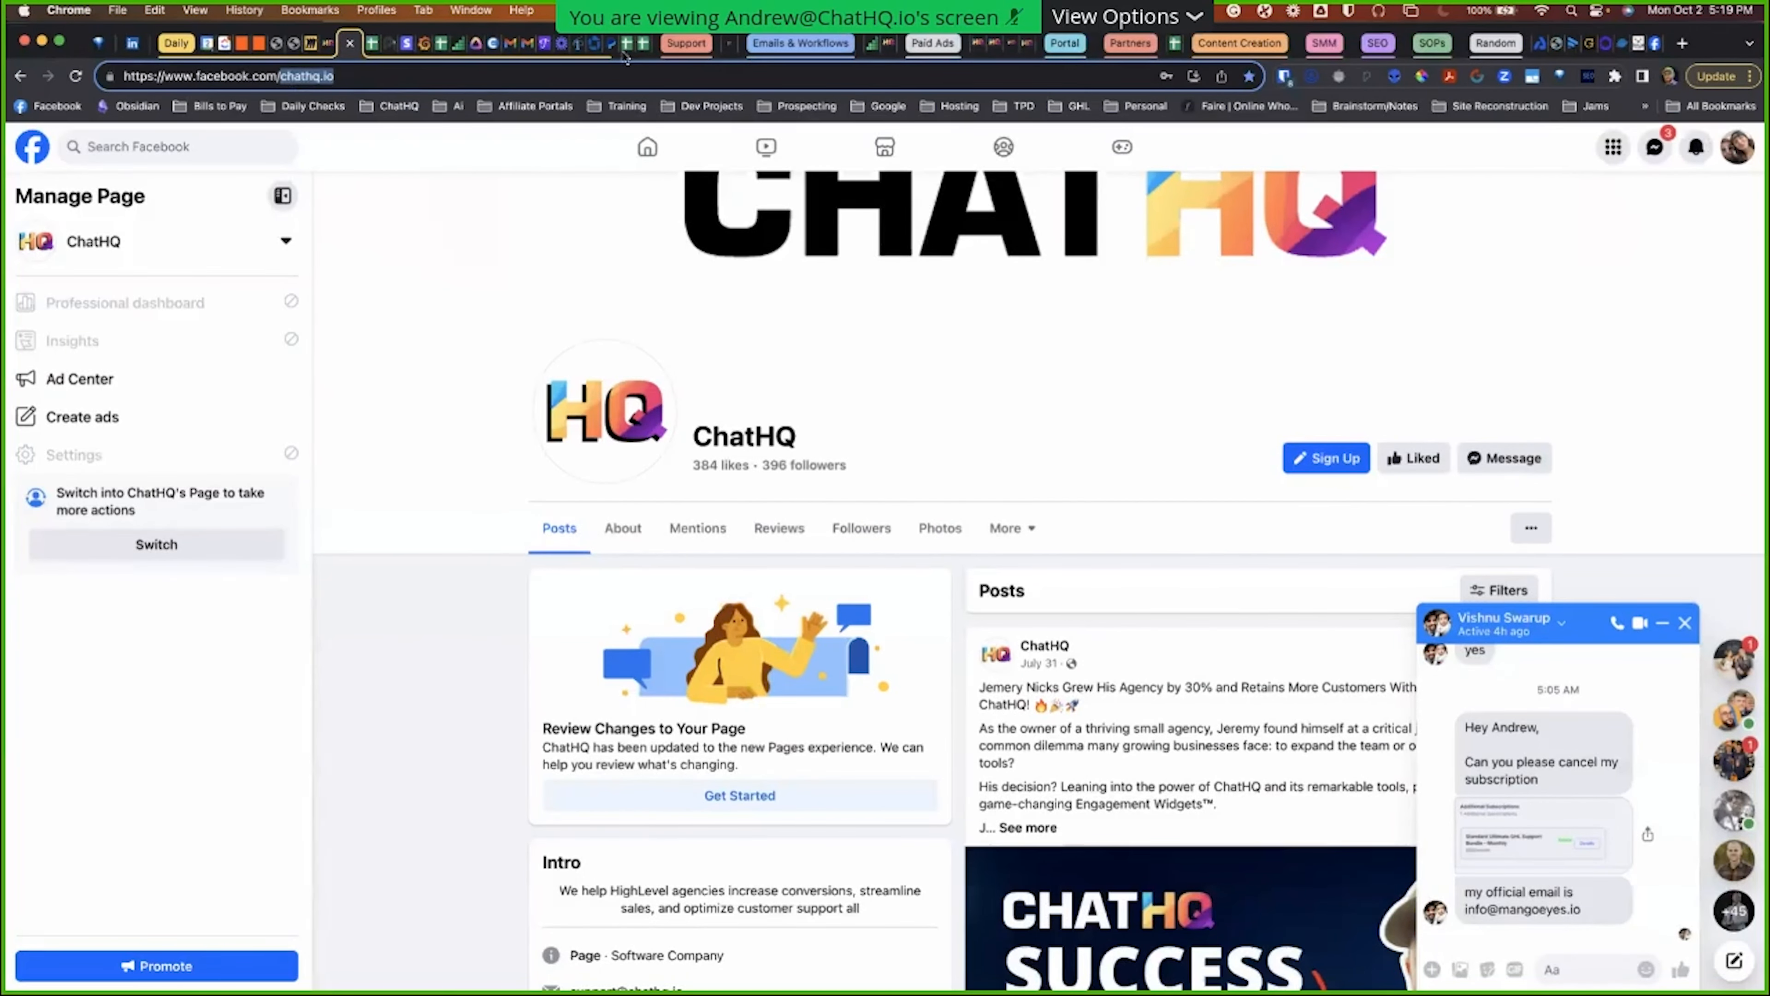
left_click(893, 45)
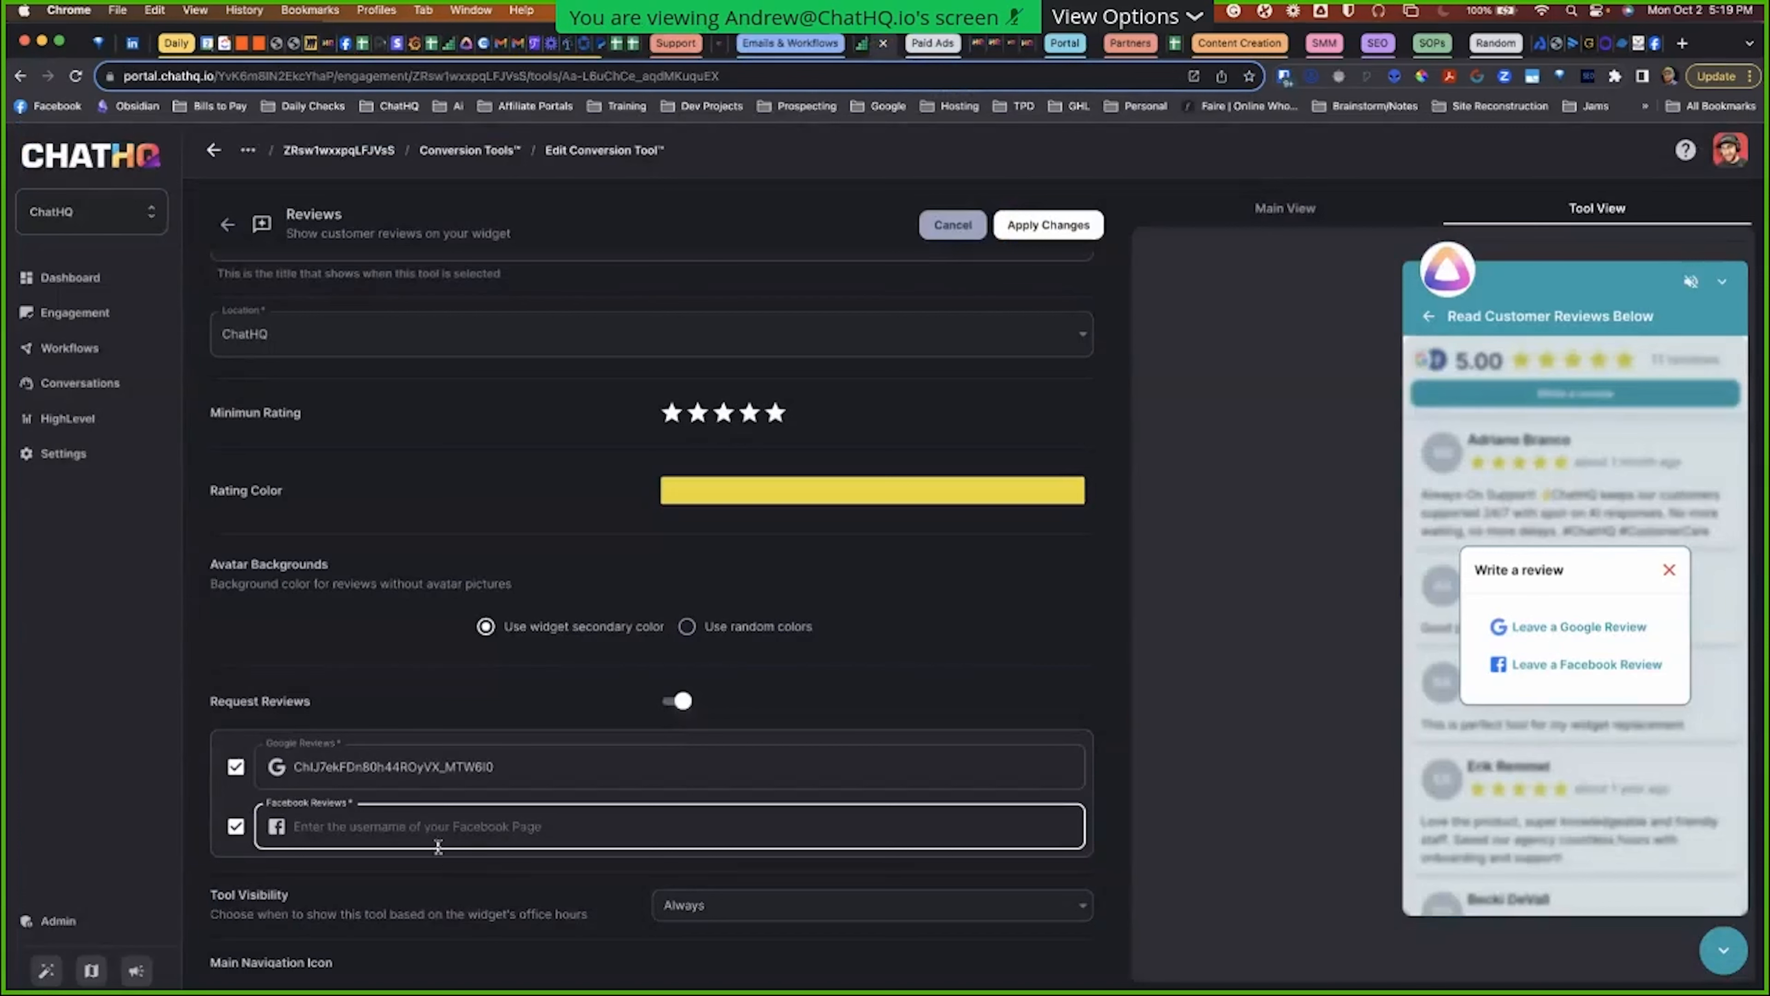
key("super+v")
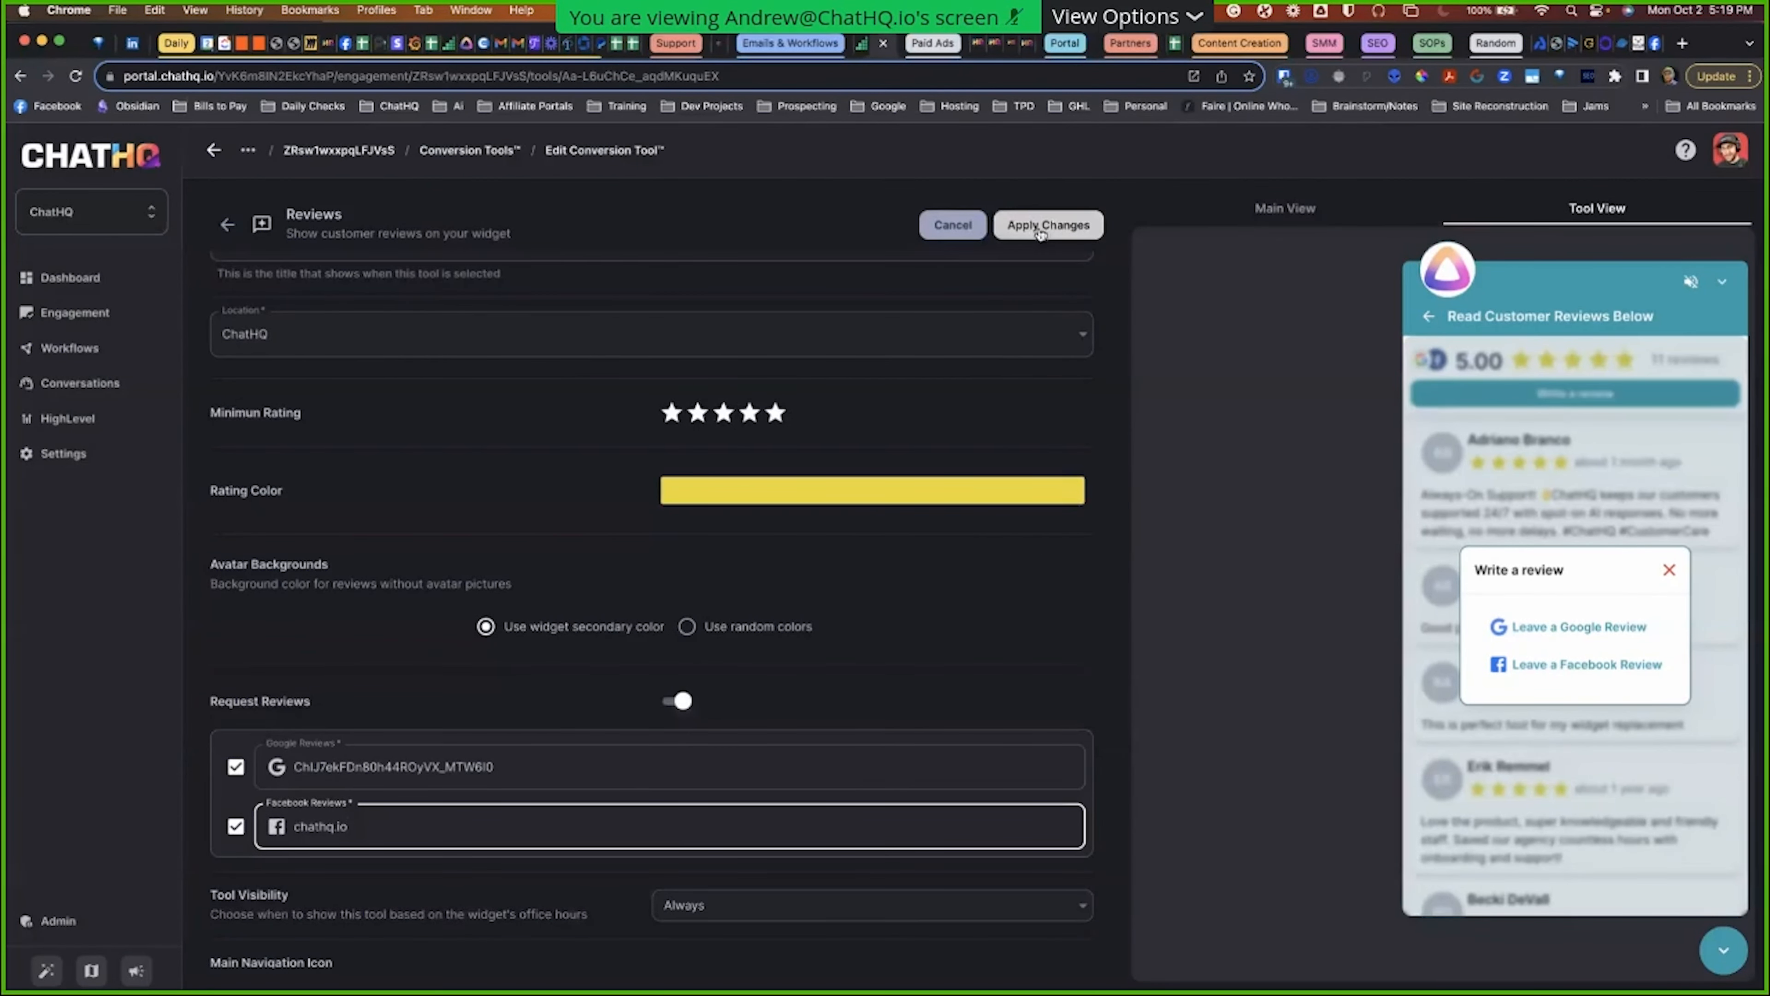
Step: Test the preview's Leave a Facebook Review link, check the address of the page and return to the Reviews tool editor
left_click(1584, 666)
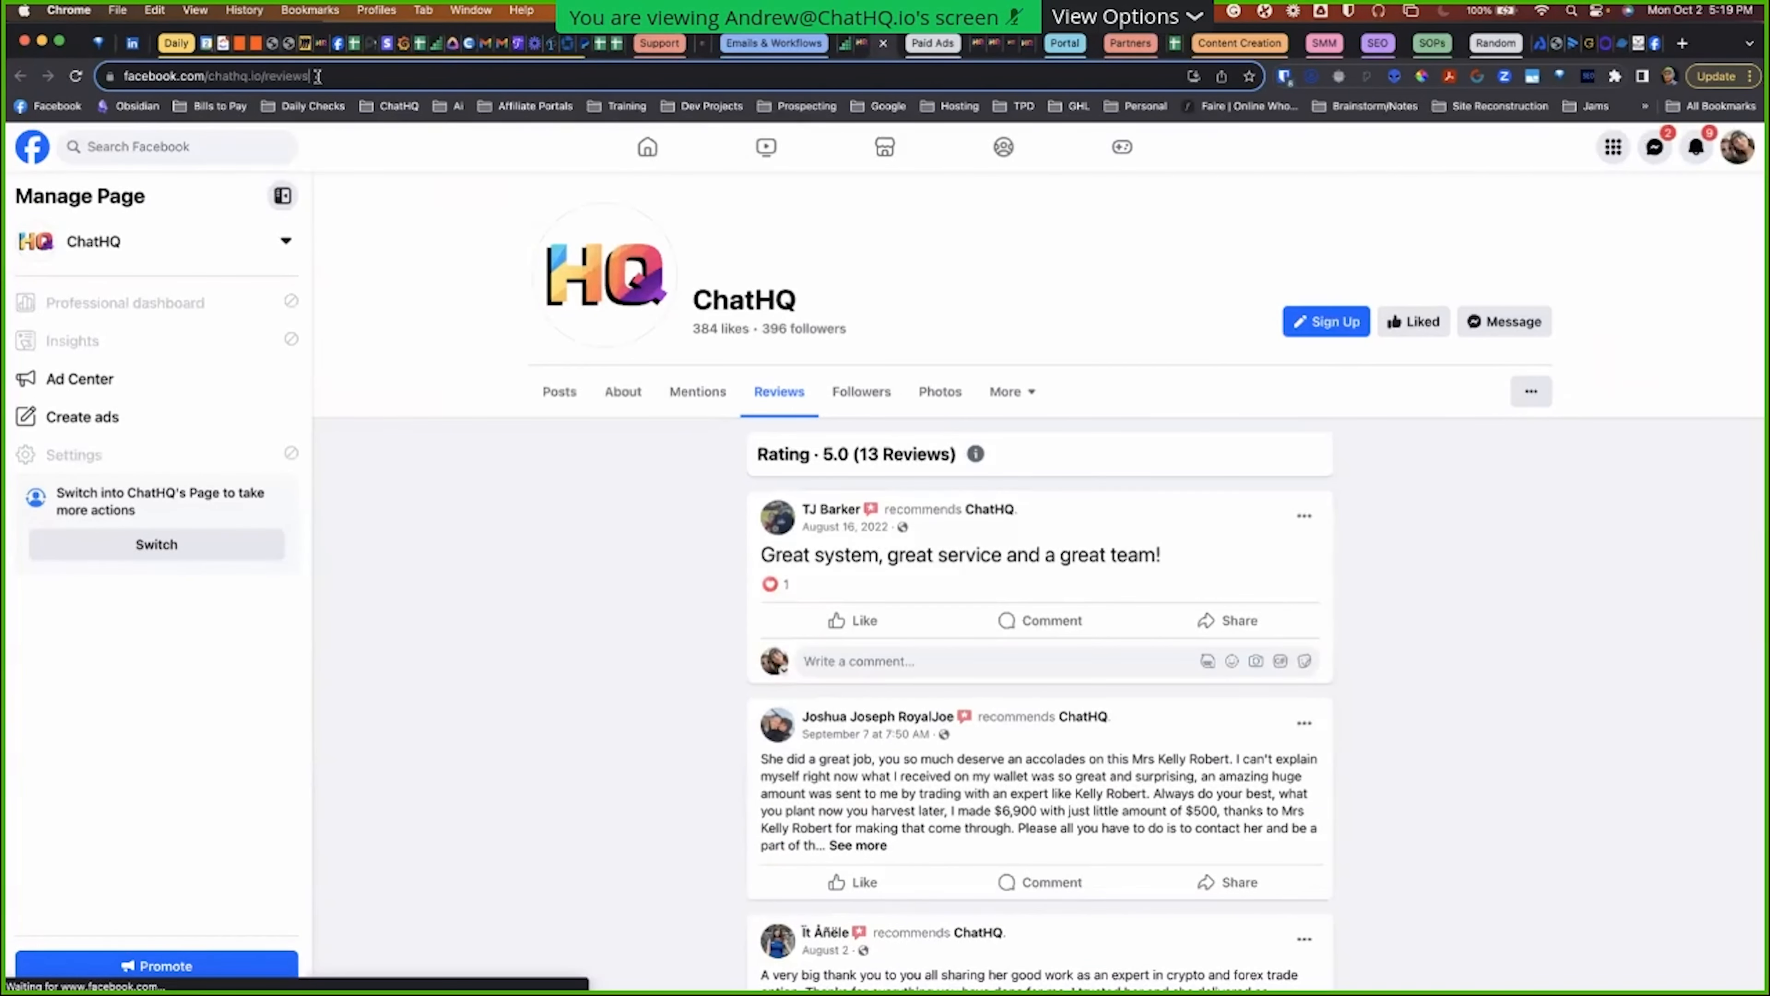
left_click_drag(300, 75, 212, 75)
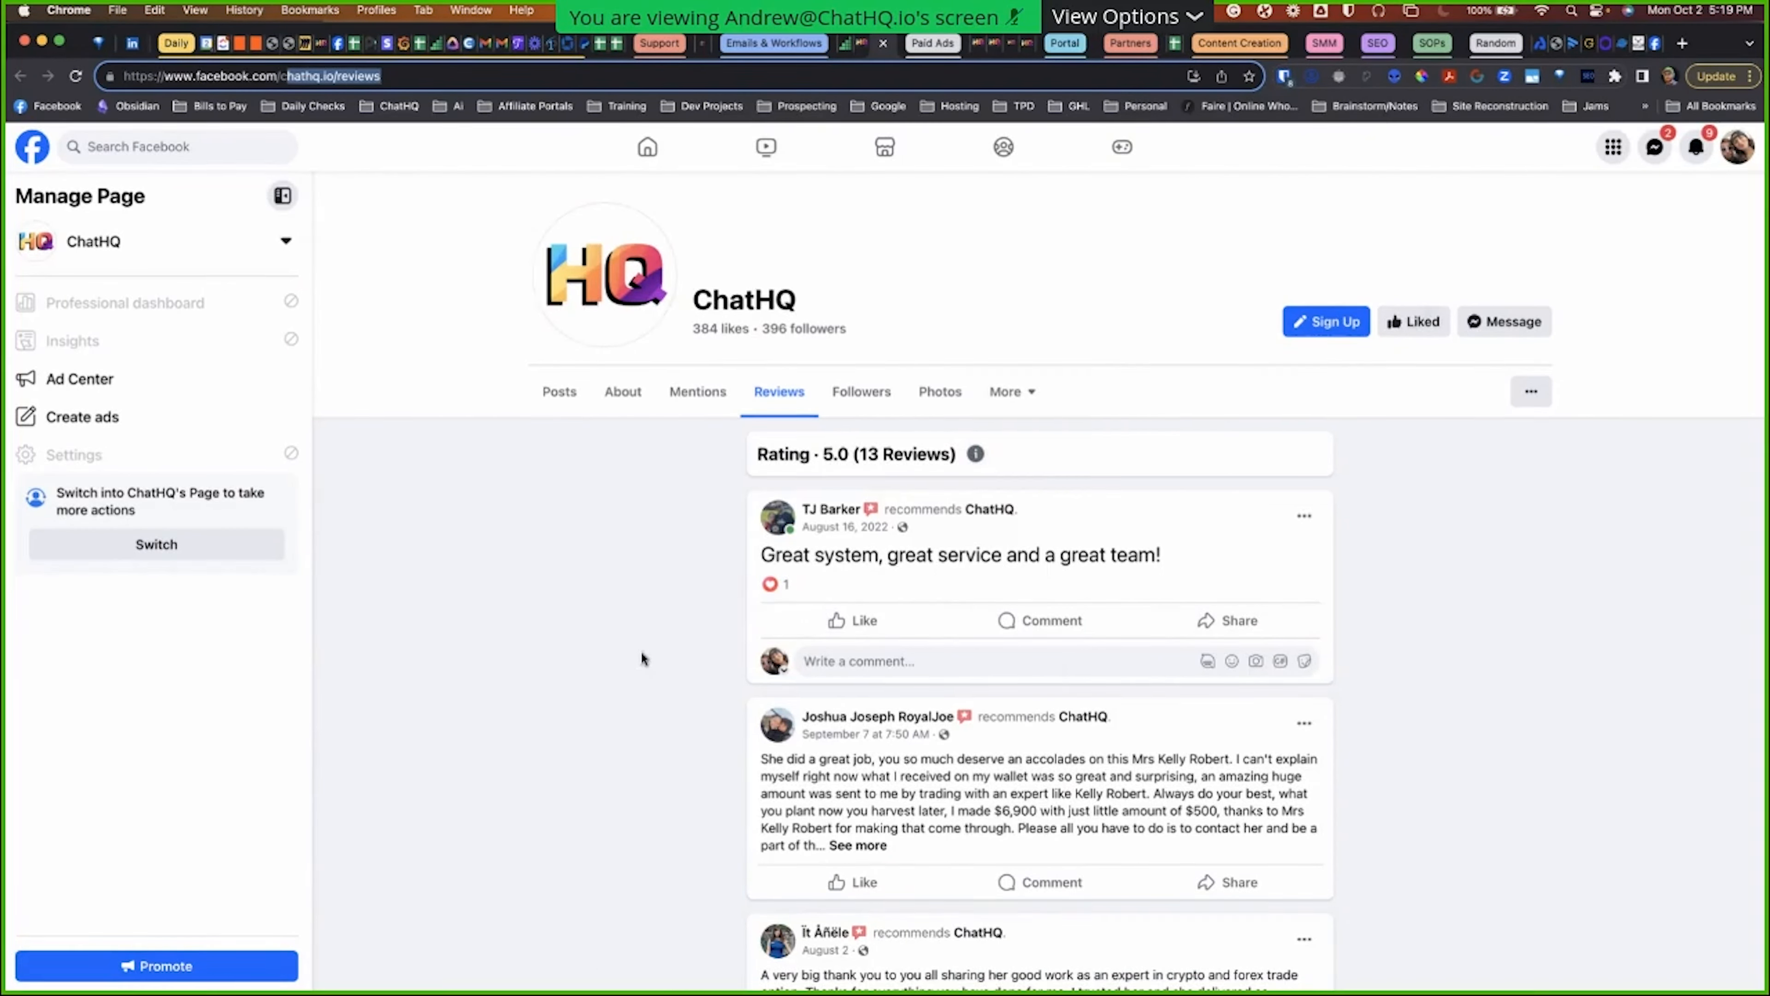
left_click(862, 43)
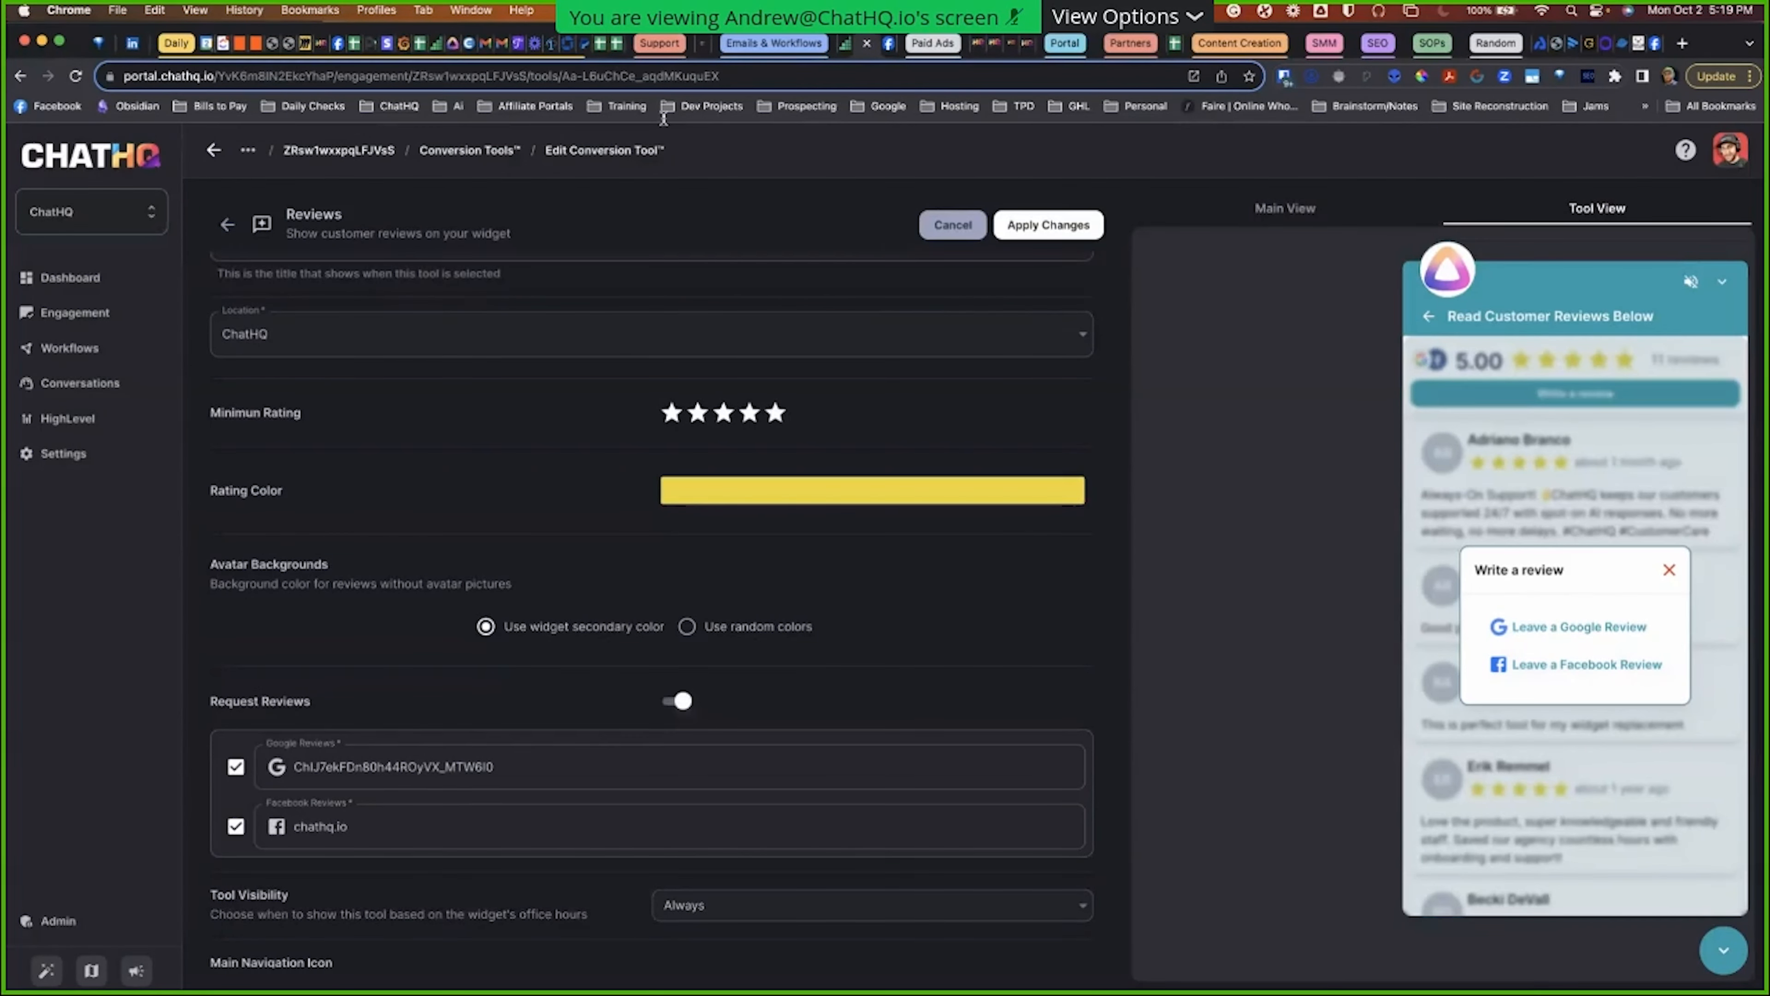
Step: Set the Reviews tool's main navigation icon to the default icon "star"
scroll(552, 818, "down", 1)
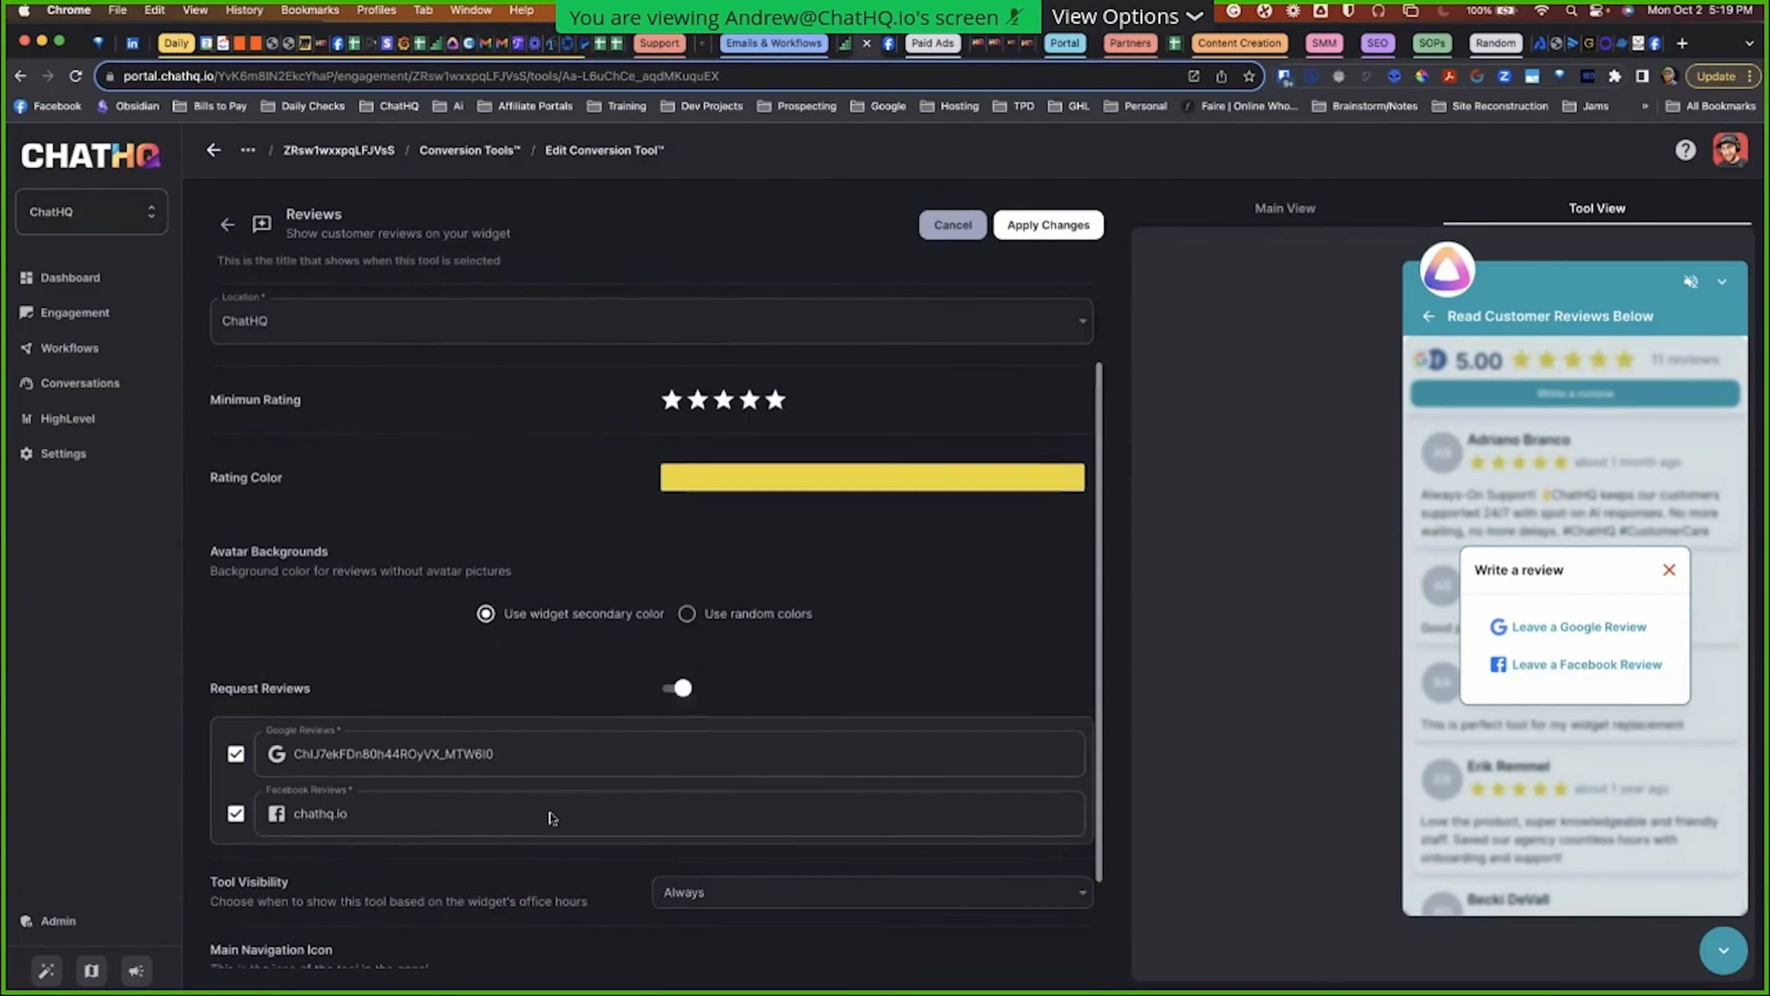
scroll(552, 817, "down", 3)
left_click(449, 938)
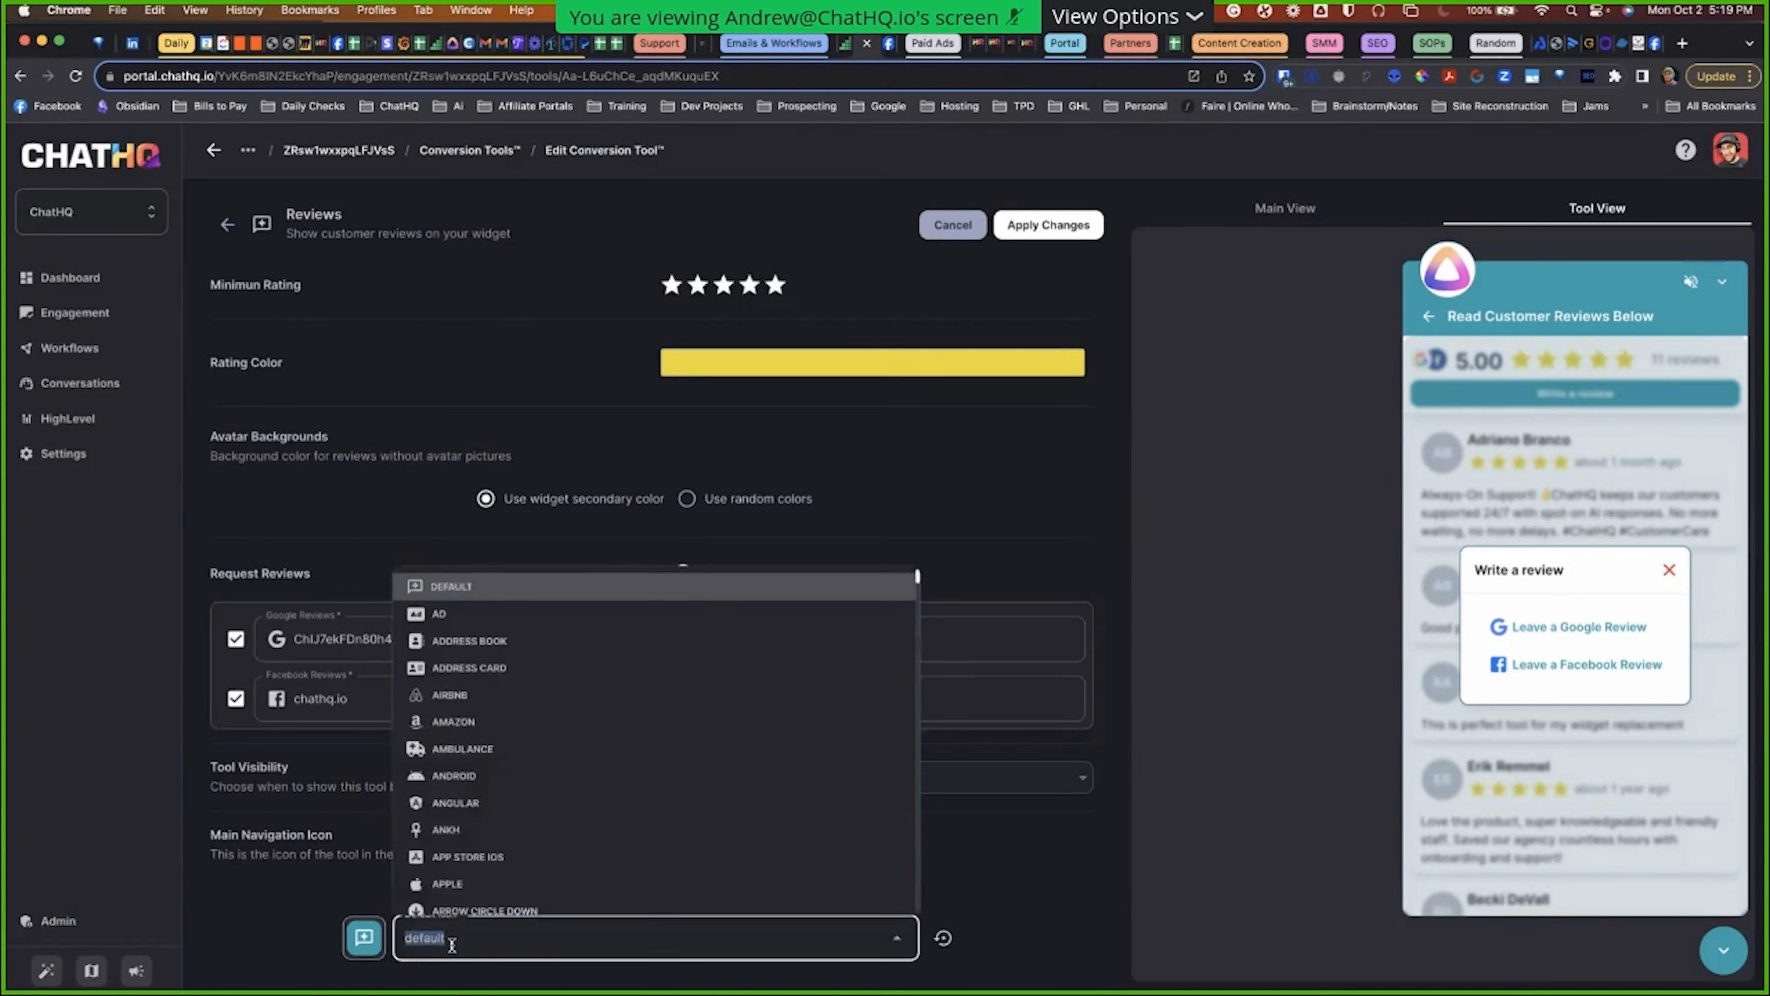
type("star")
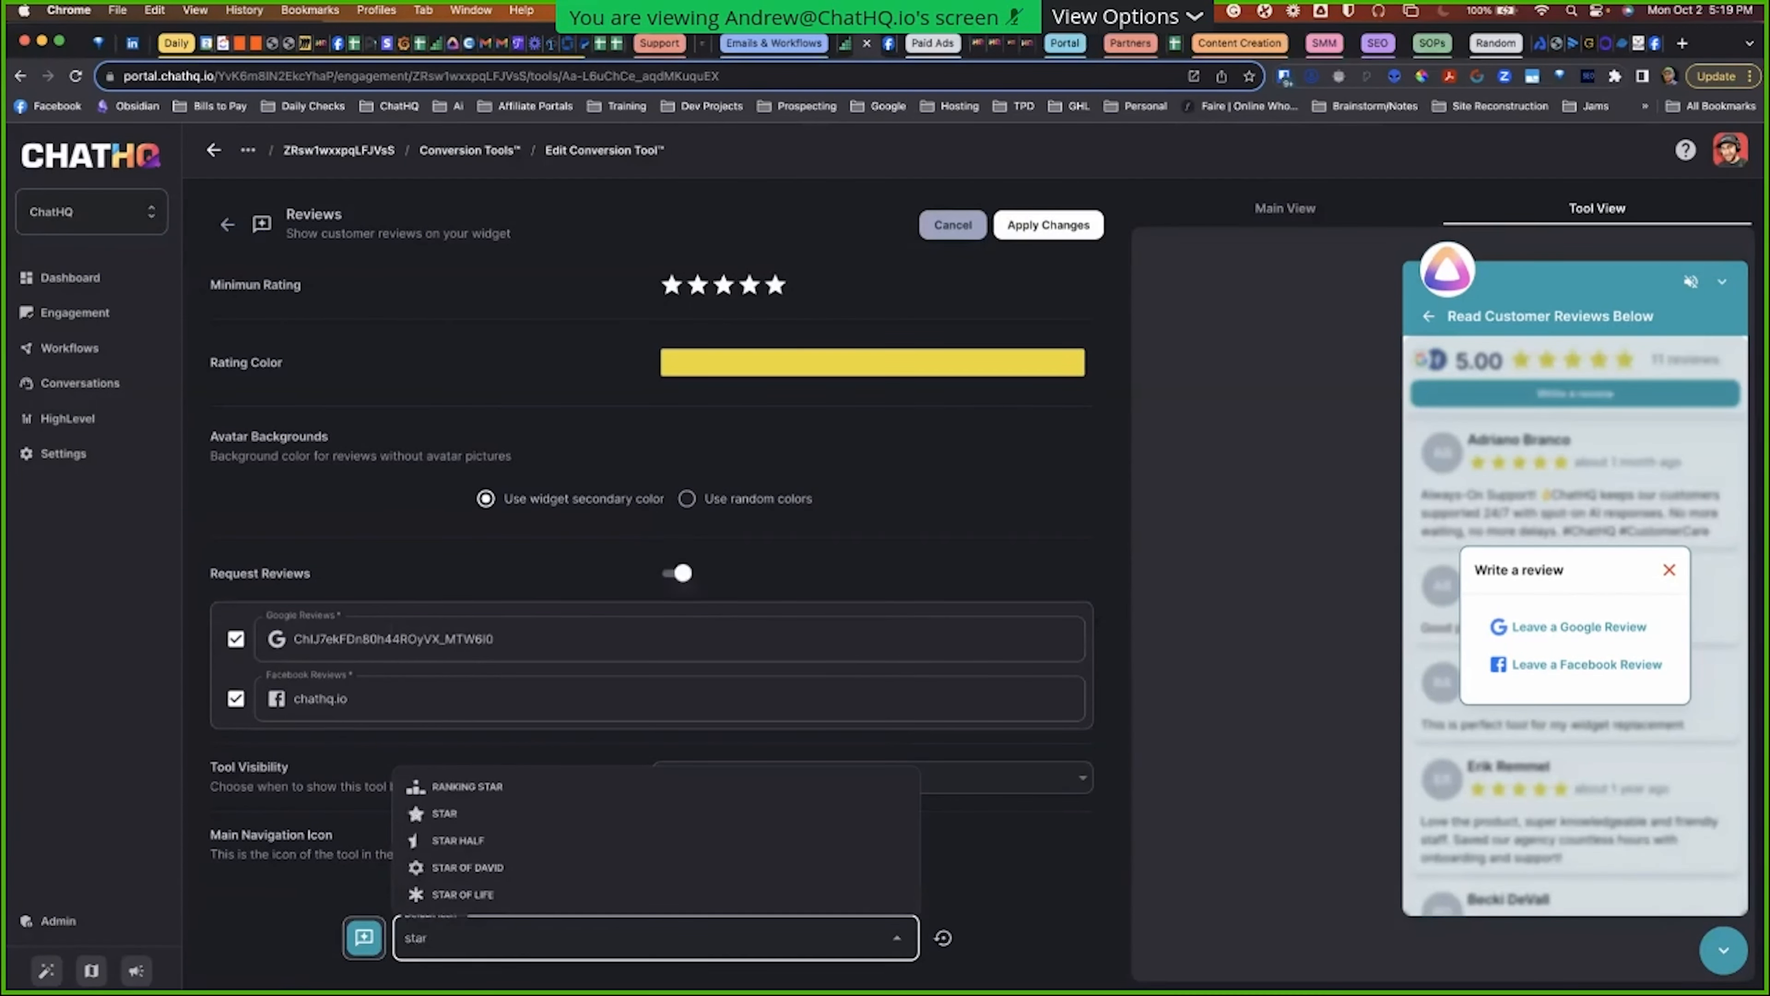
left_click(466, 813)
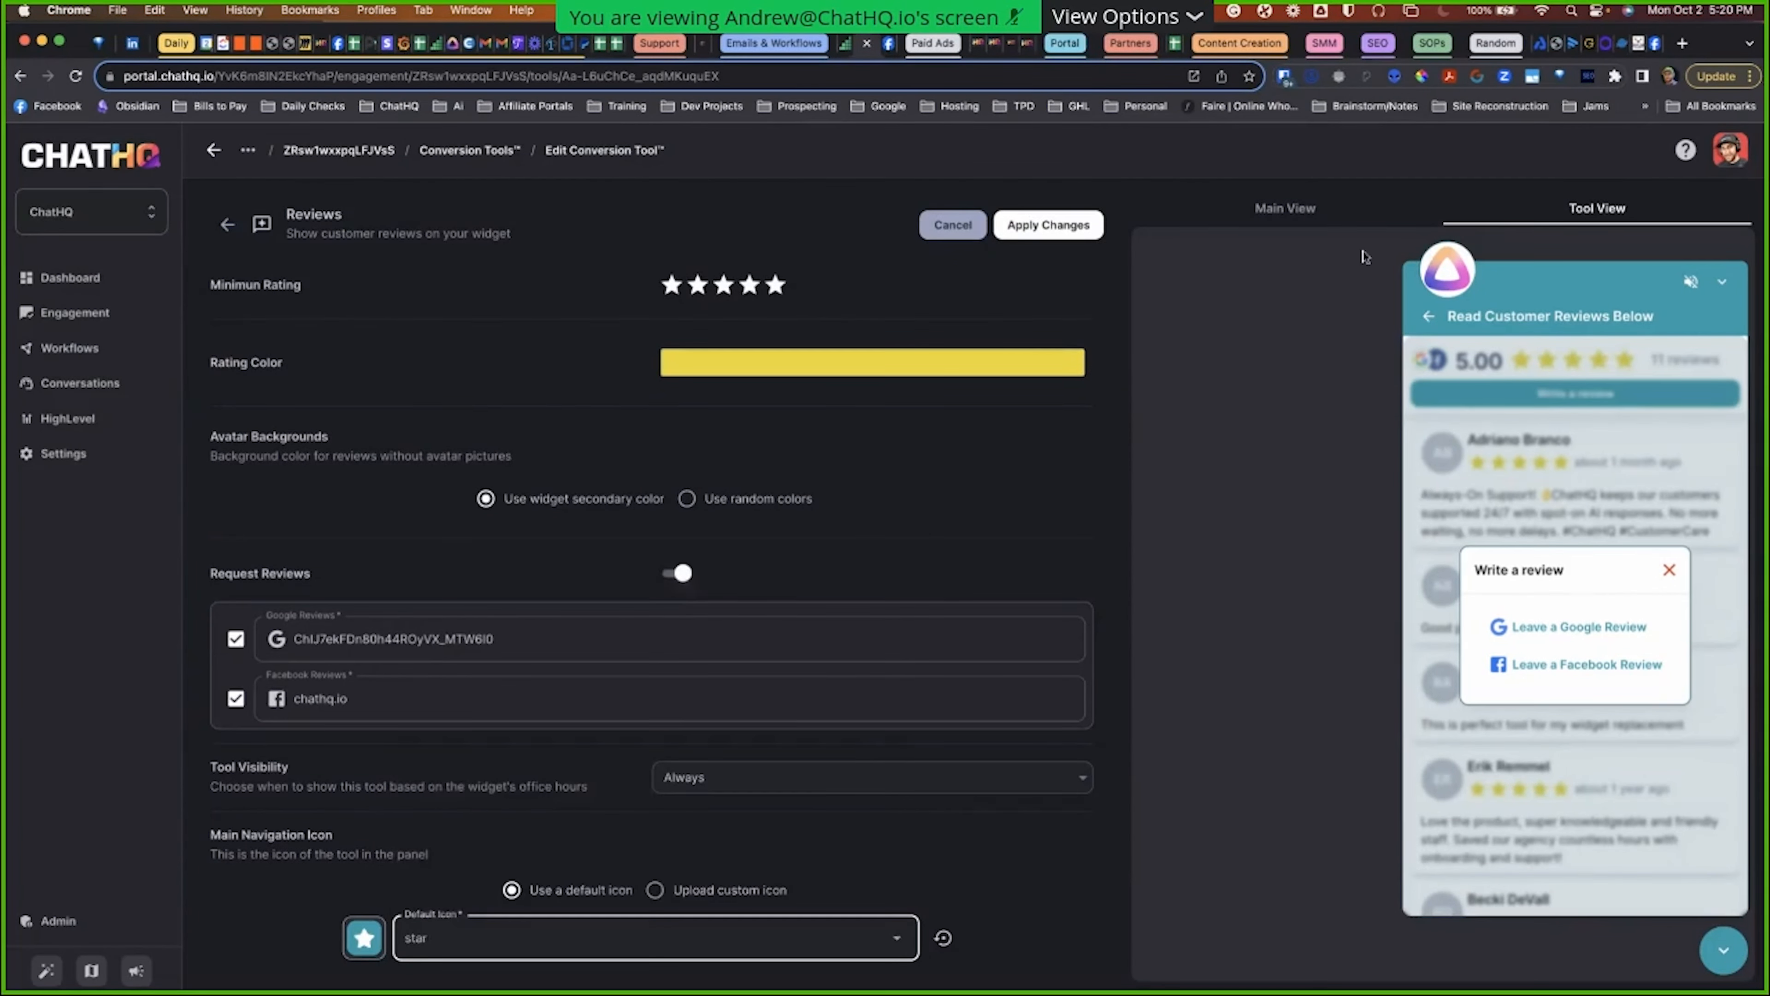
Step: Check the Reviews entry in the preview's main view, and apply the changes before returning to the conversion tools list
left_click(1668, 570)
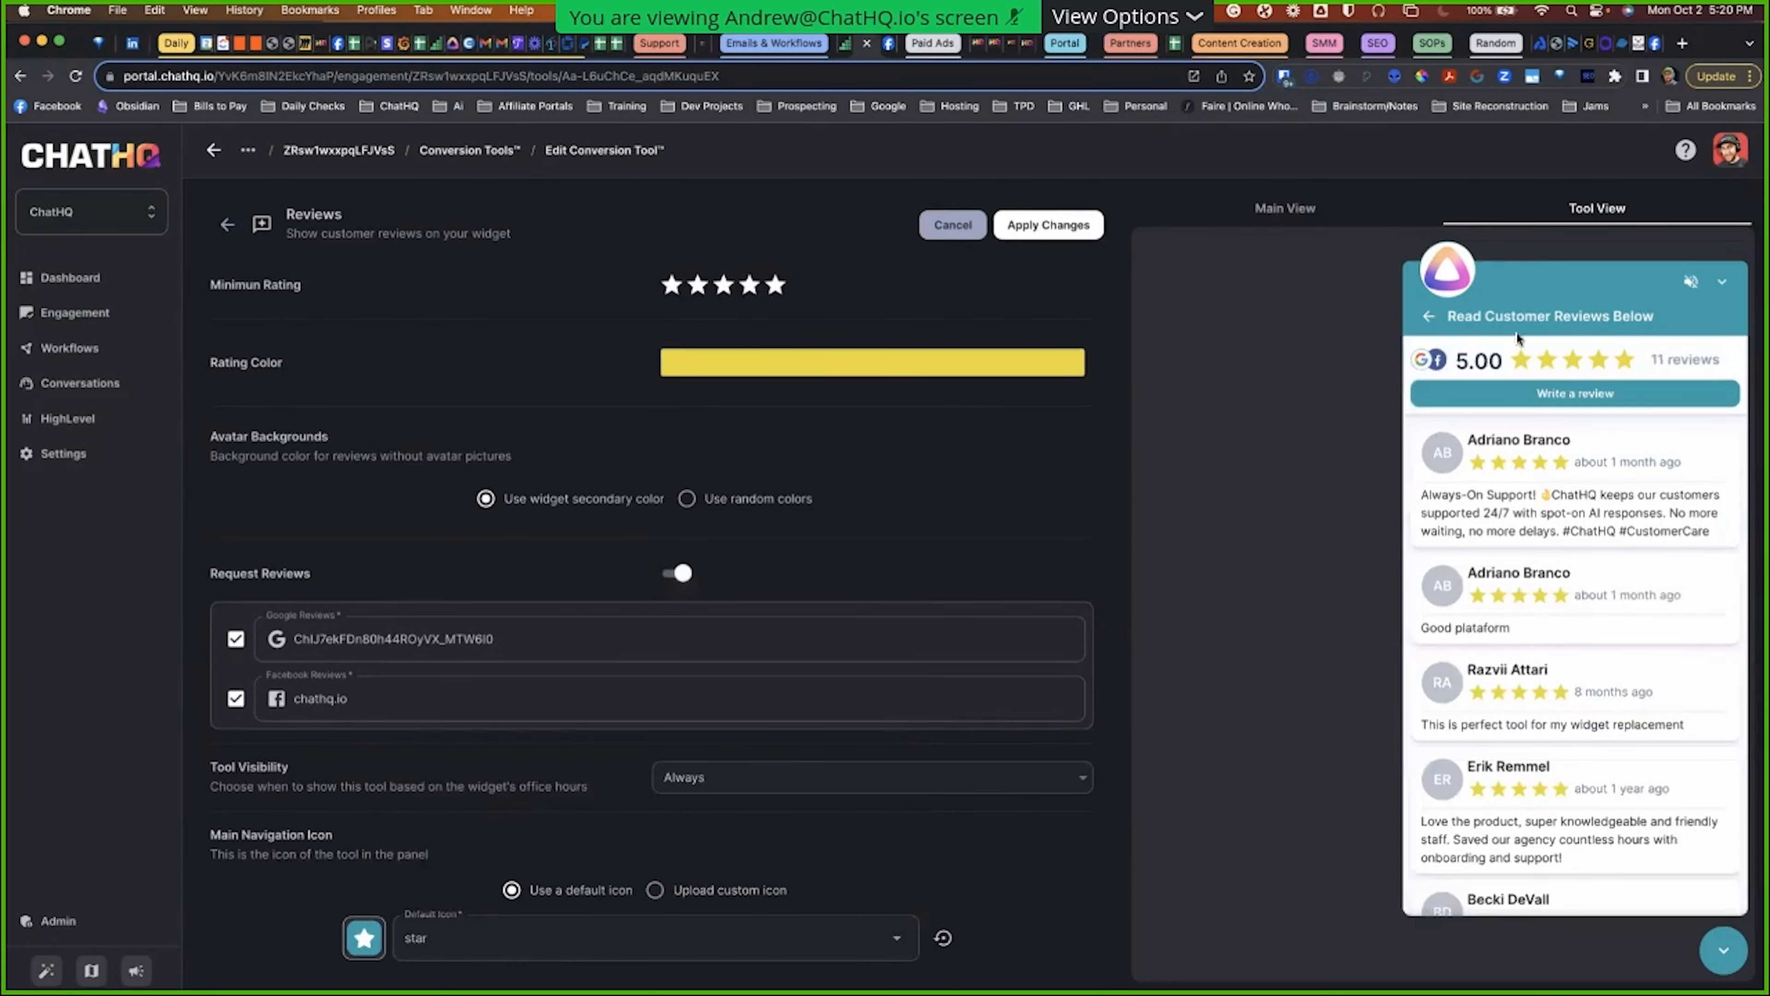
left_click(1338, 213)
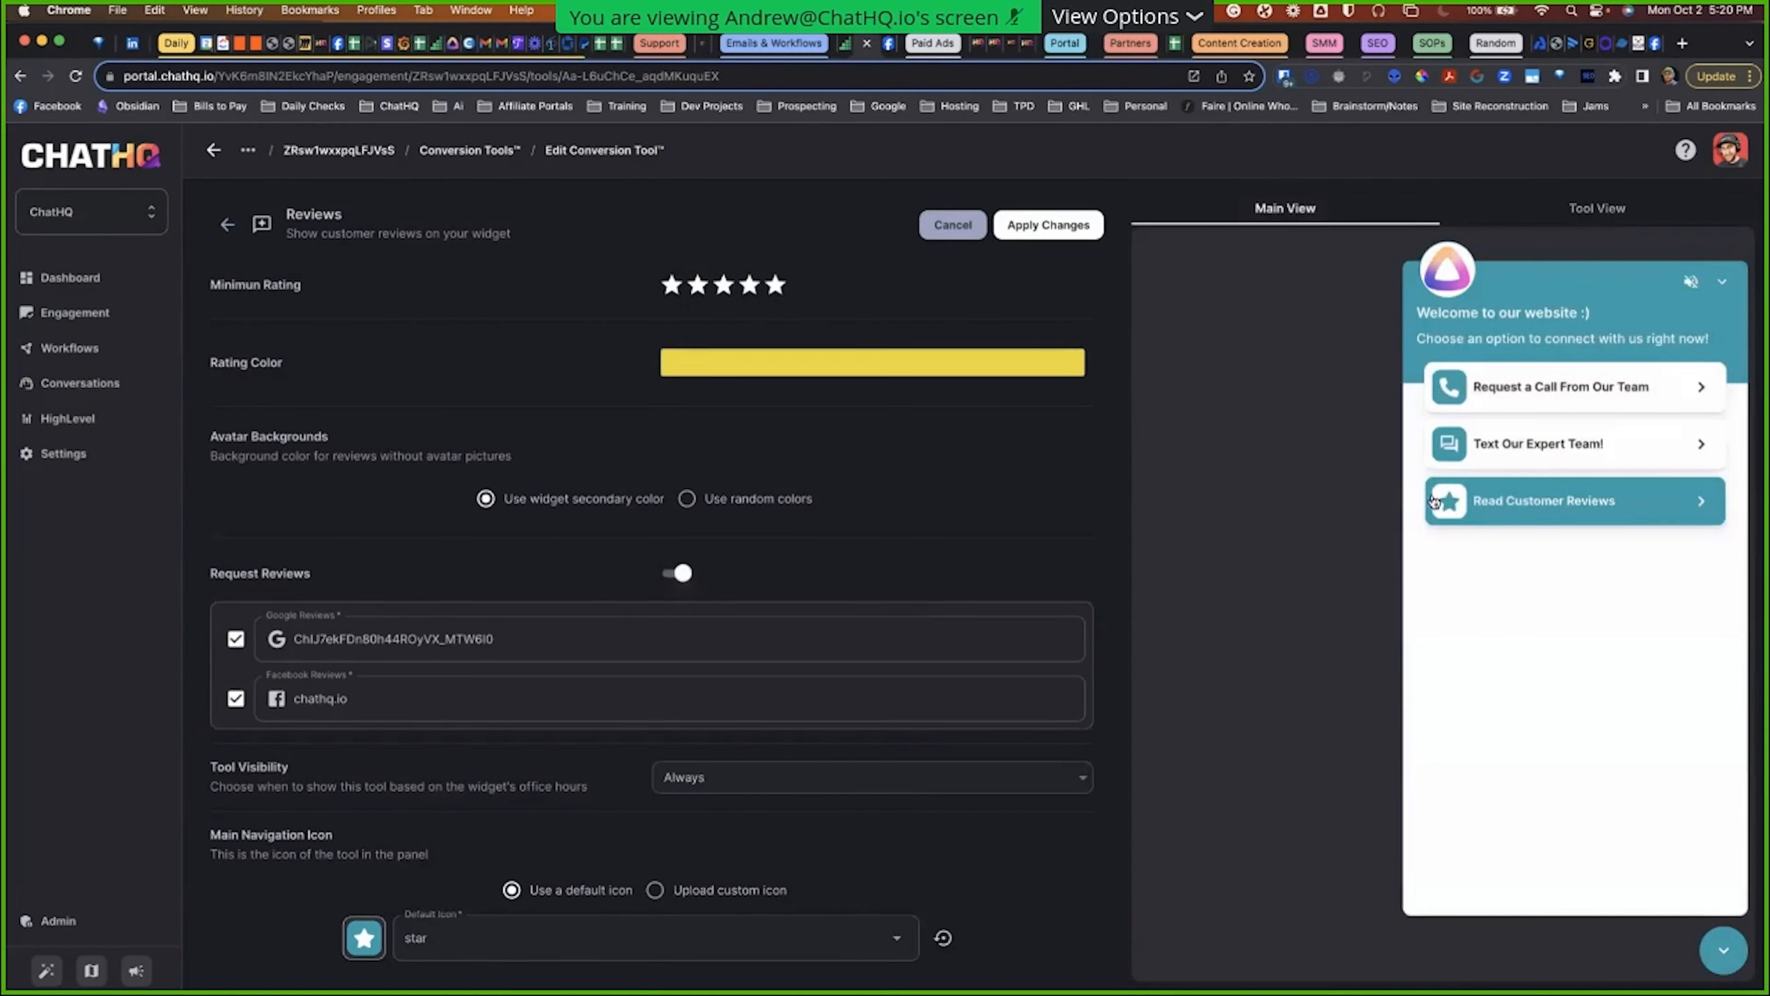
left_click(1091, 213)
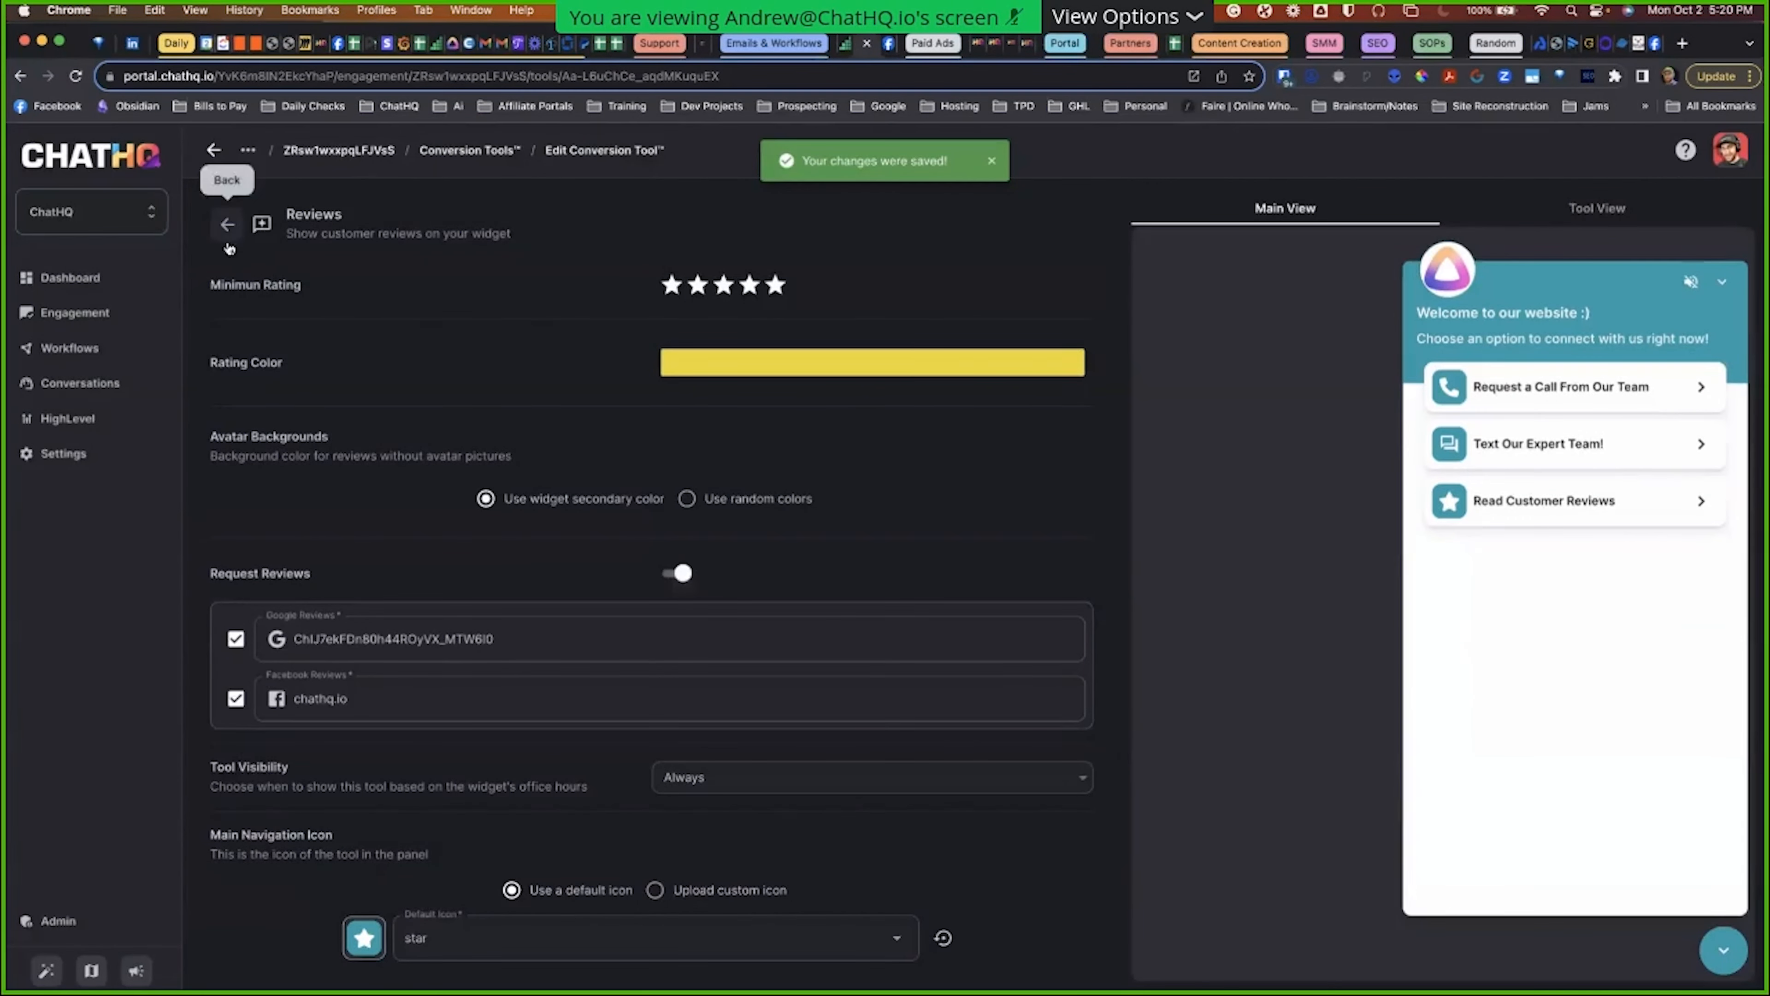
left_click(228, 242)
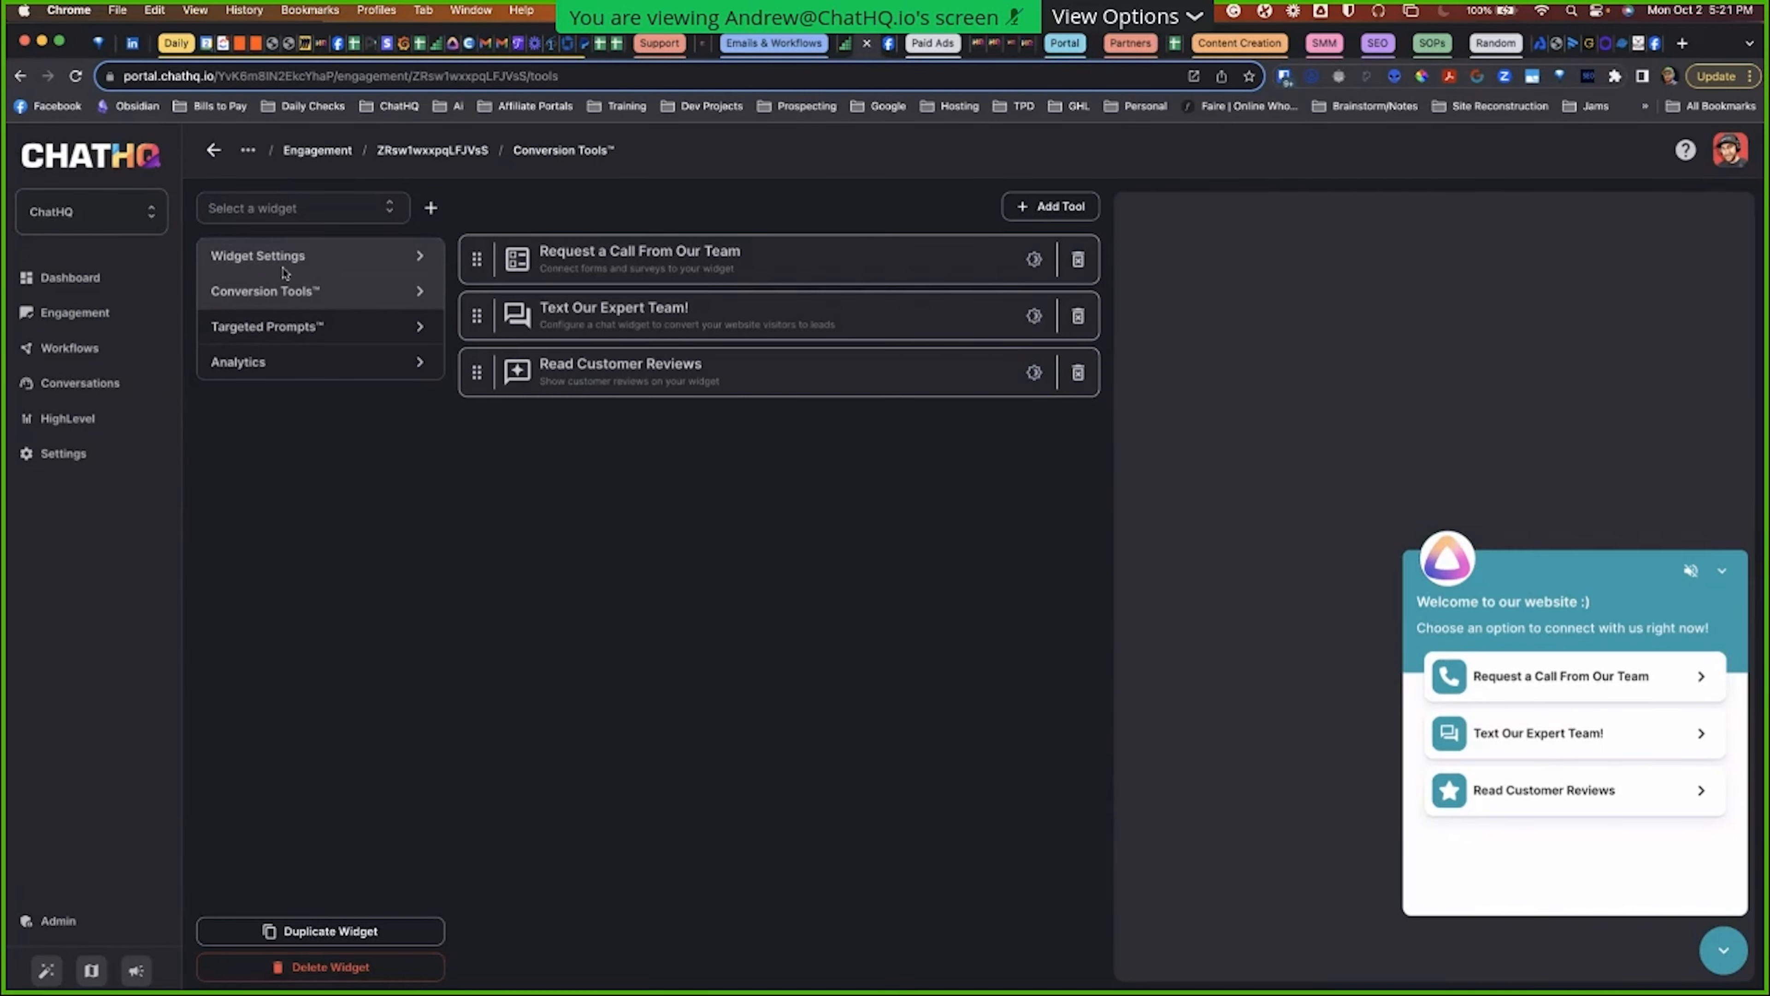
Step: Look through the widget's Main and Widget Window settings, and examine the install code and available installation types
left_click(313, 260)
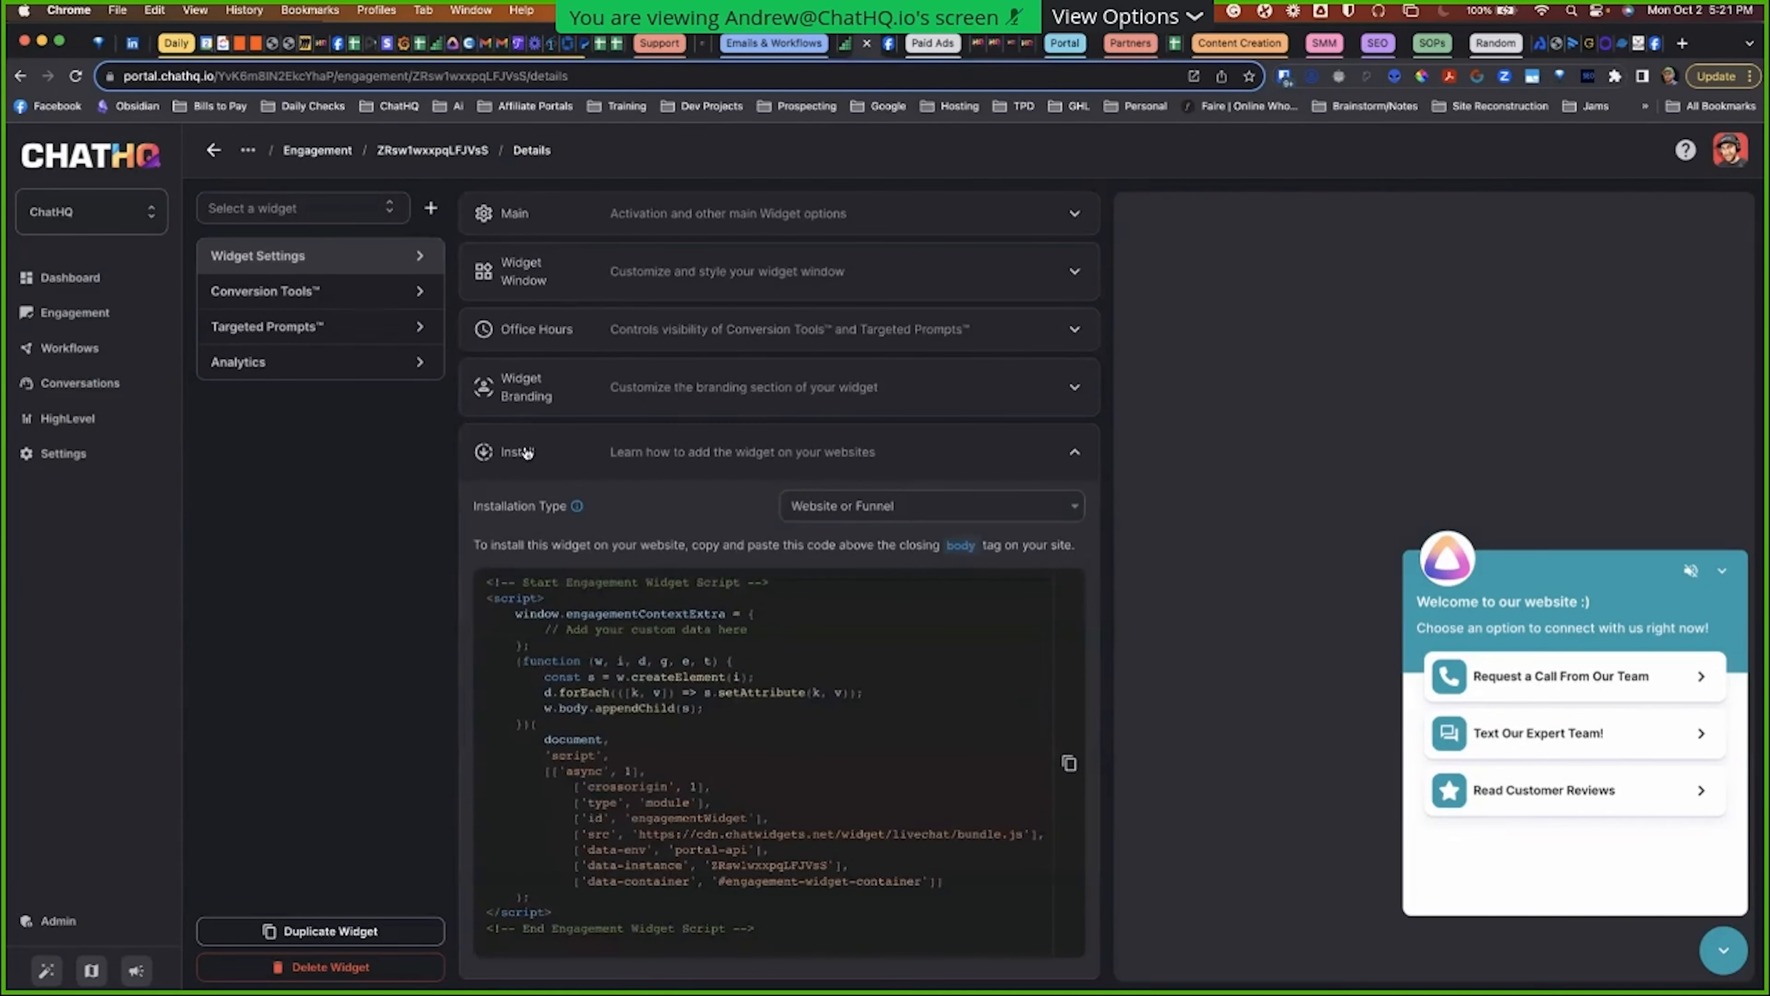
left_click(955, 230)
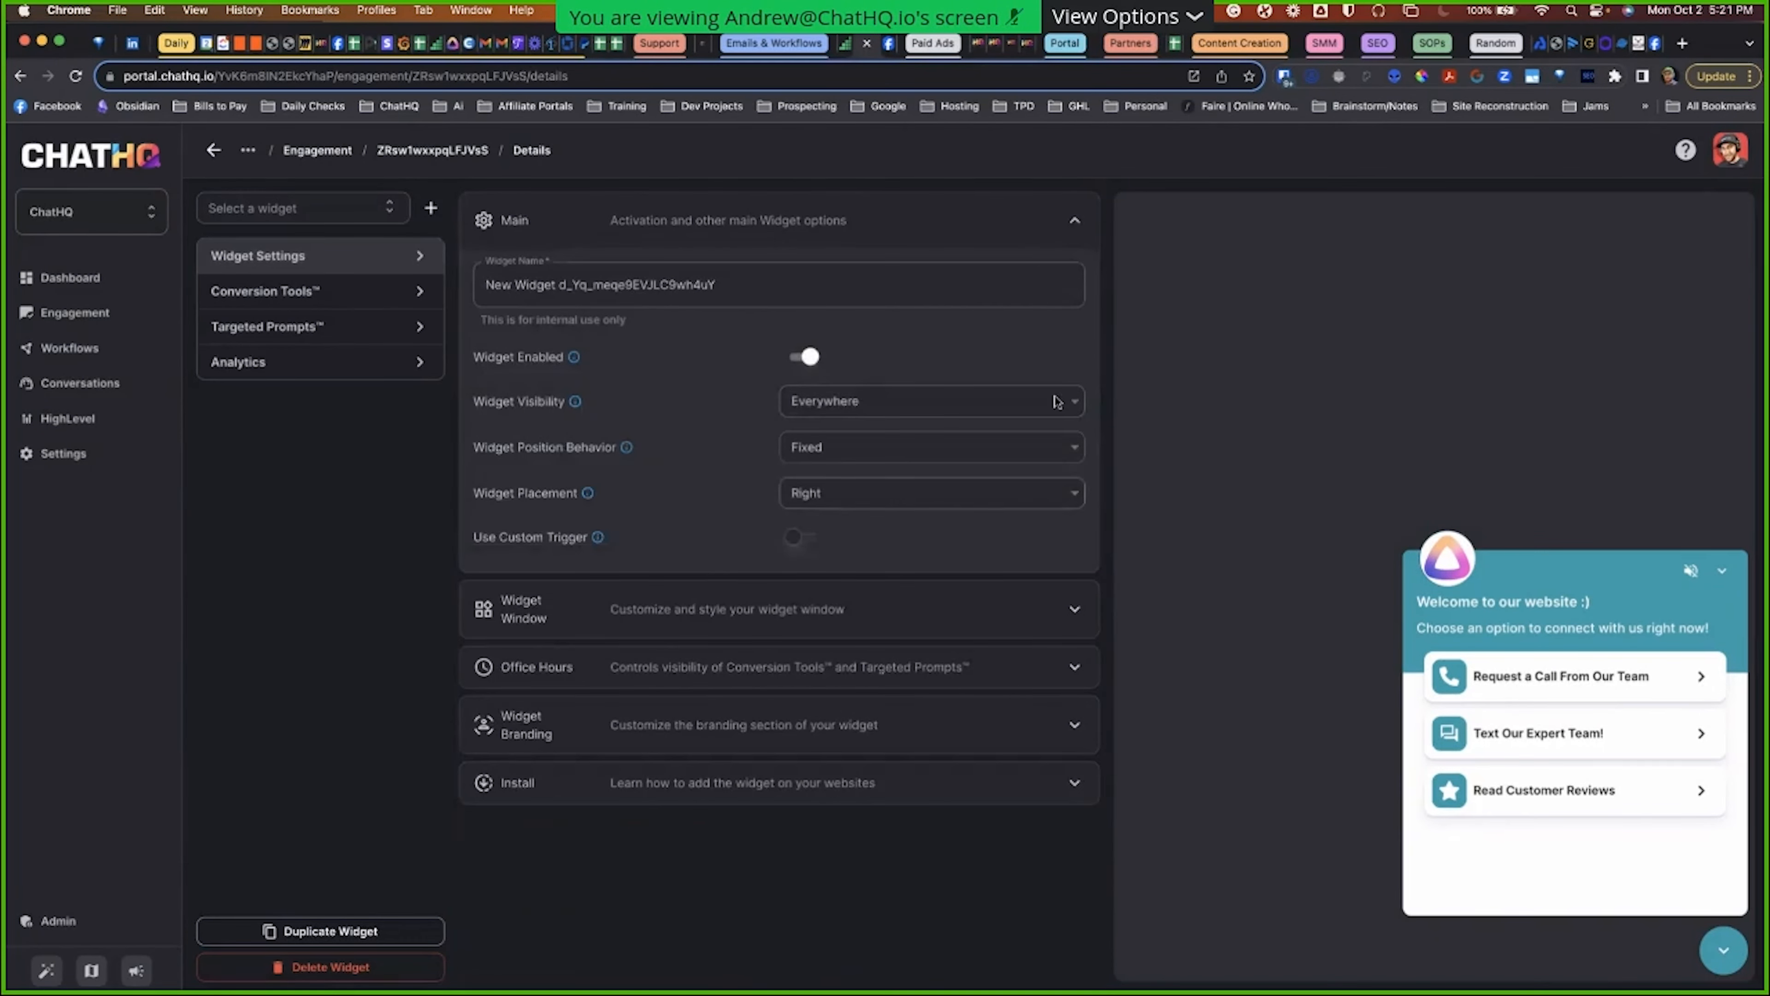
left_click(1047, 634)
scroll(928, 499, "down", 2)
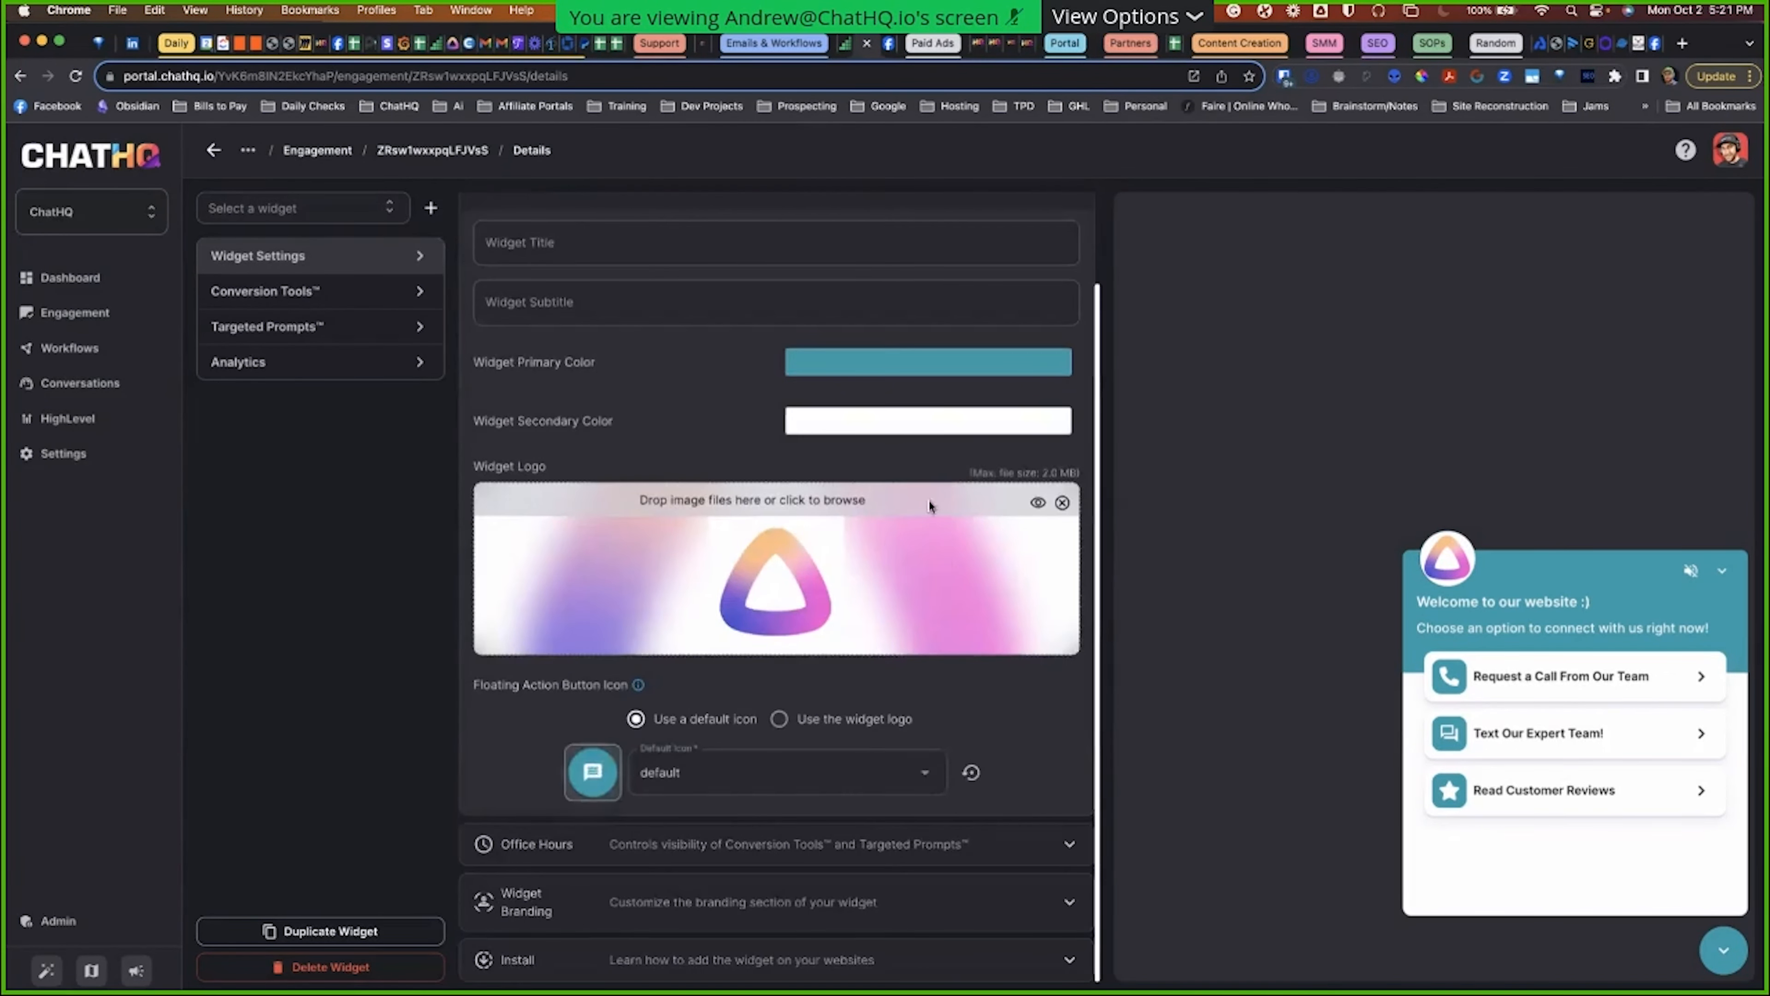
left_click(951, 971)
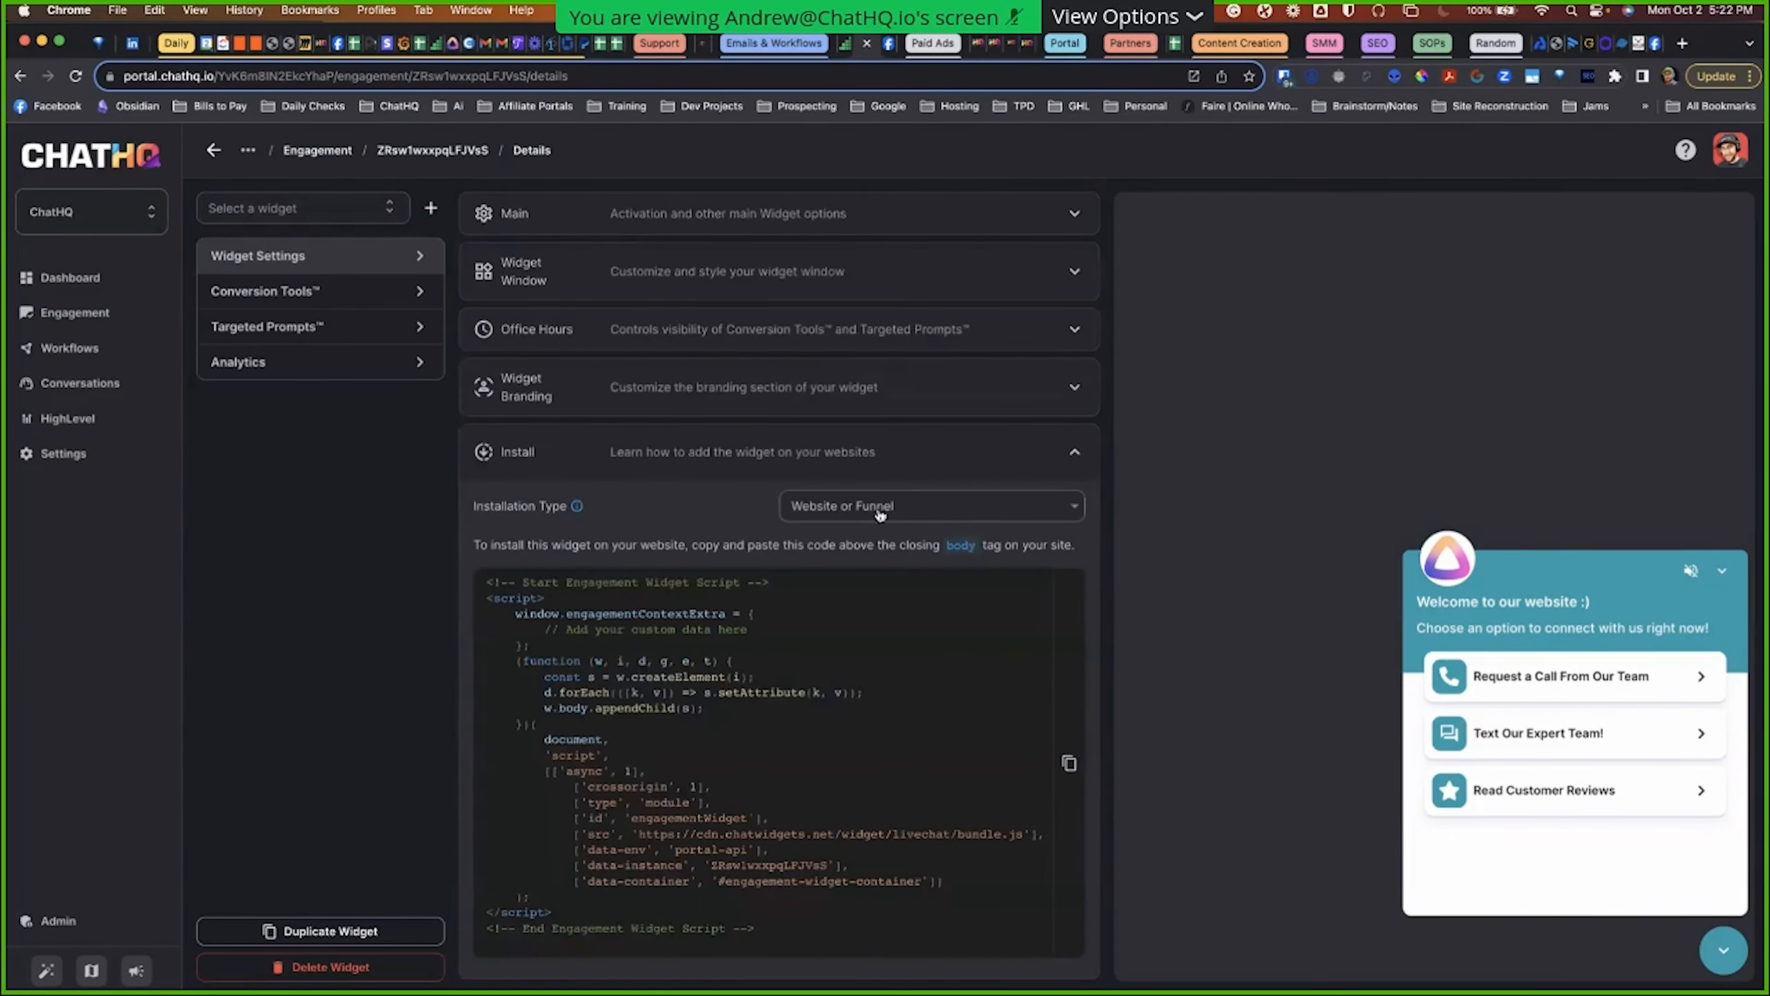
left_click(906, 513)
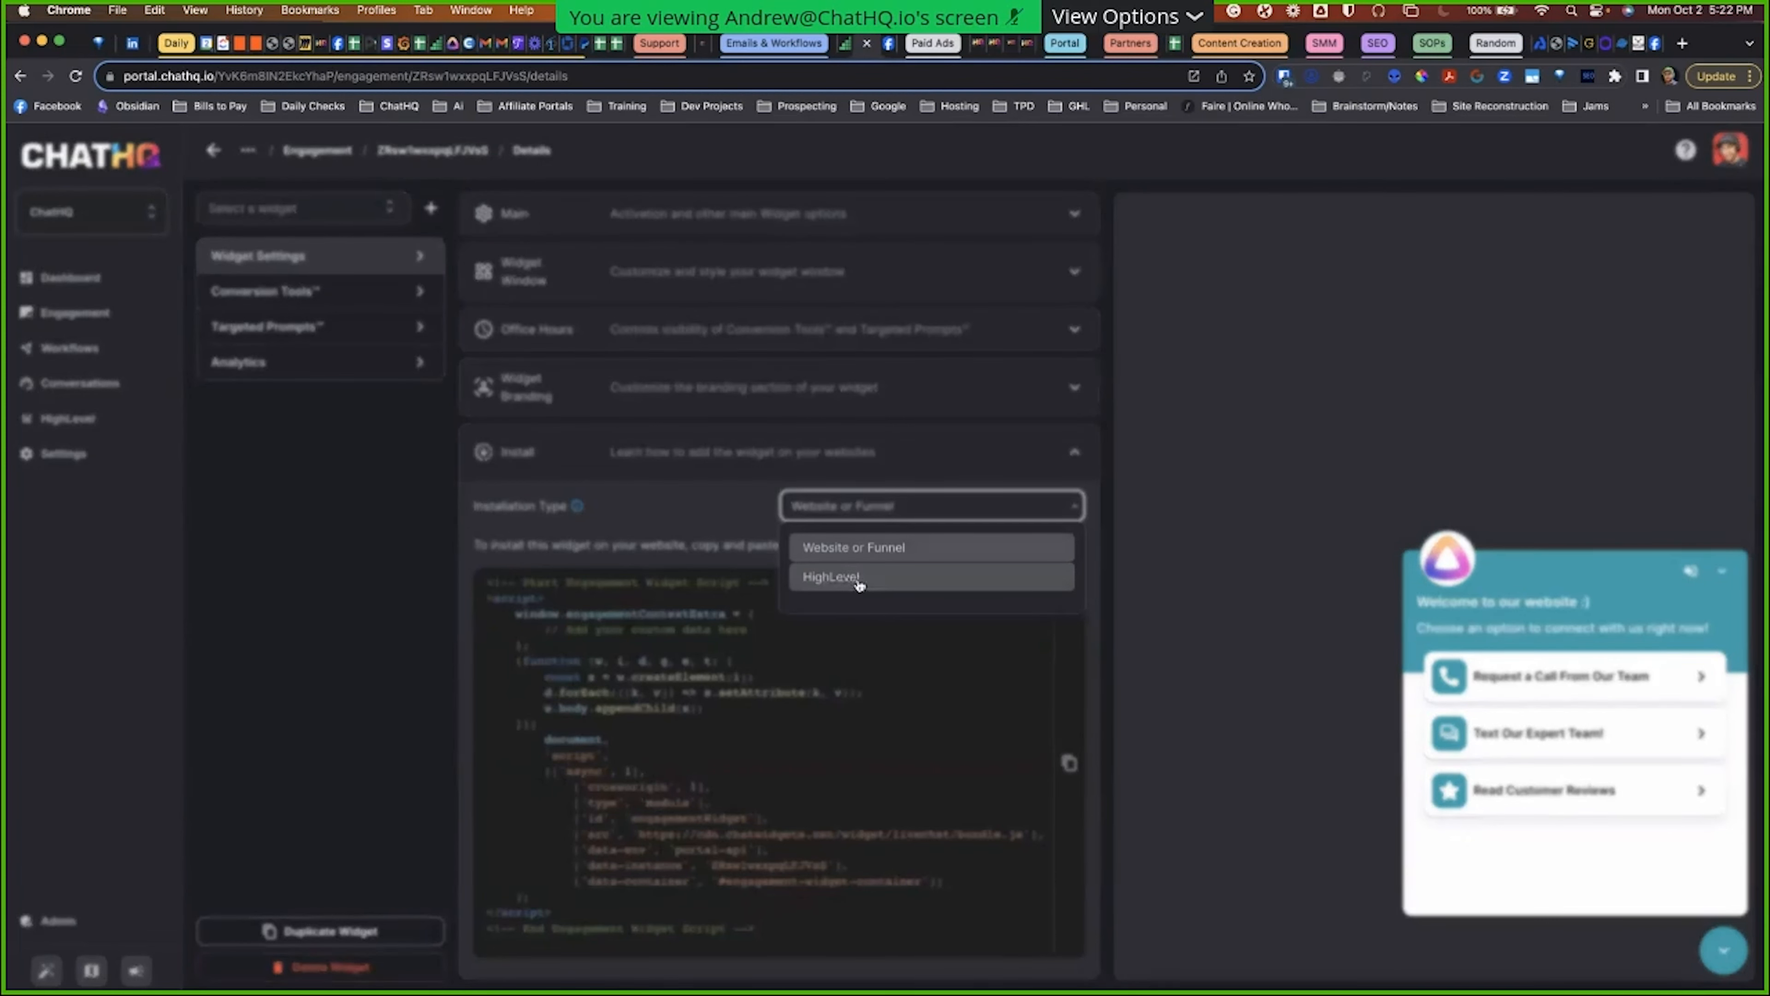
left_click(700, 524)
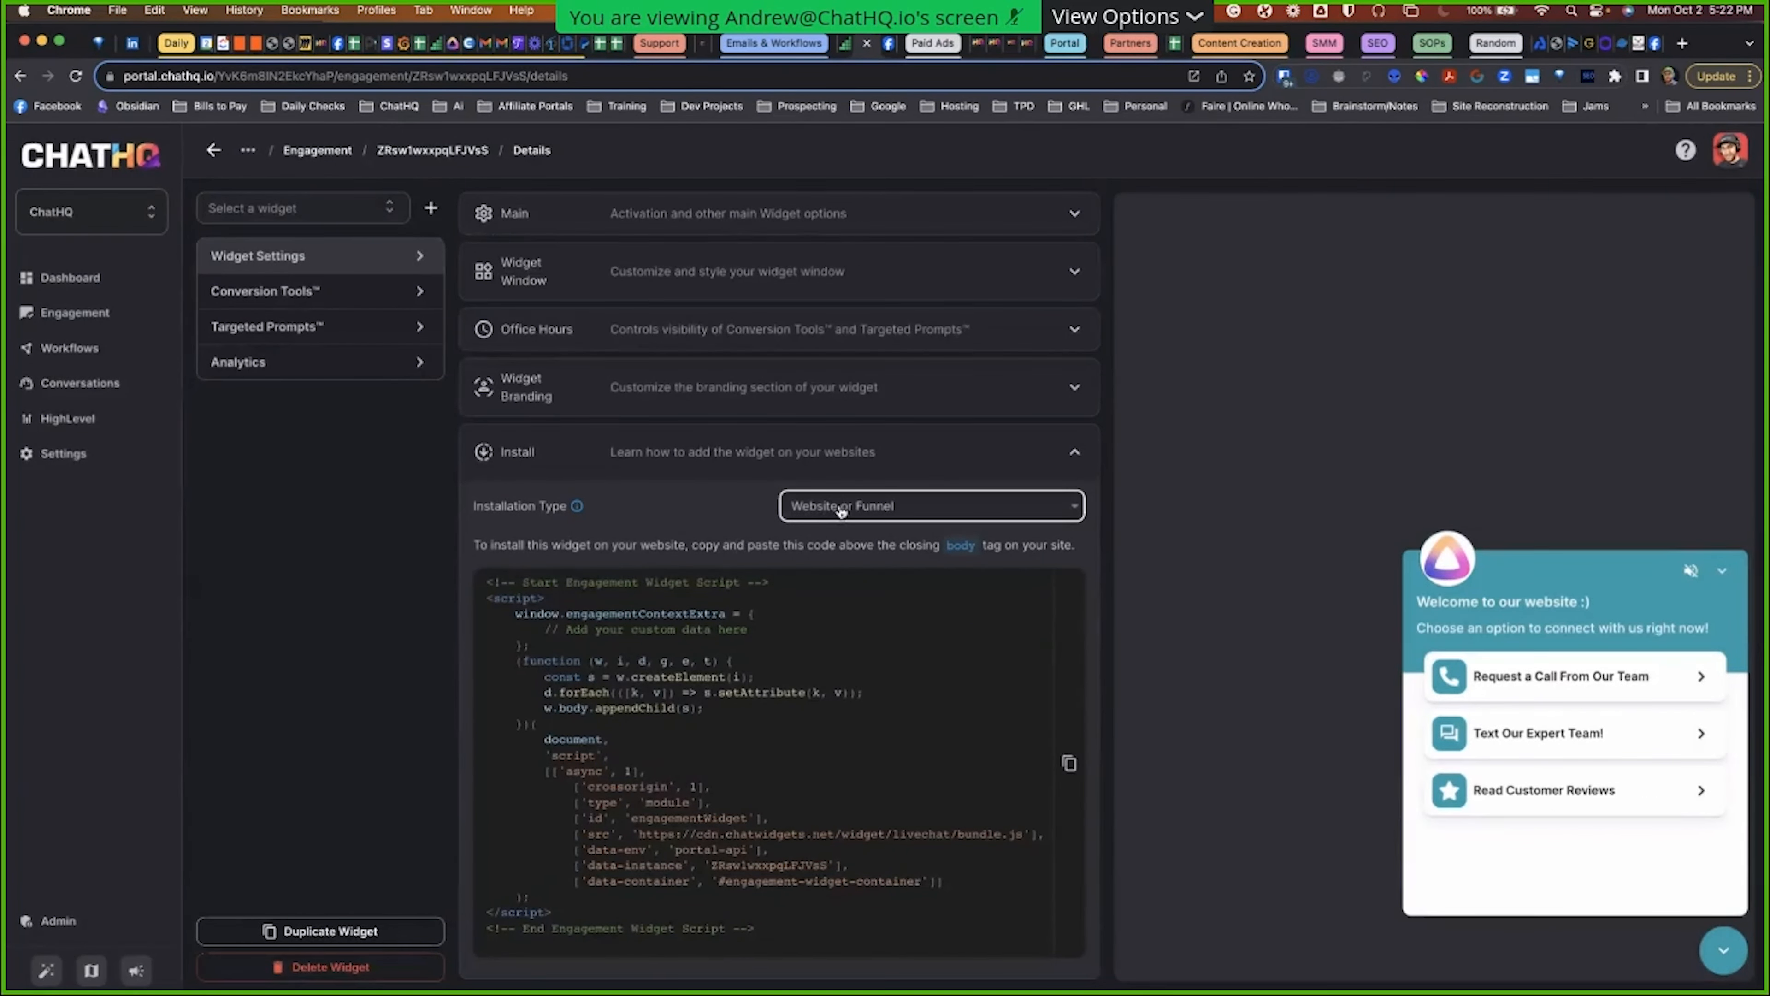
left_click(1443, 9)
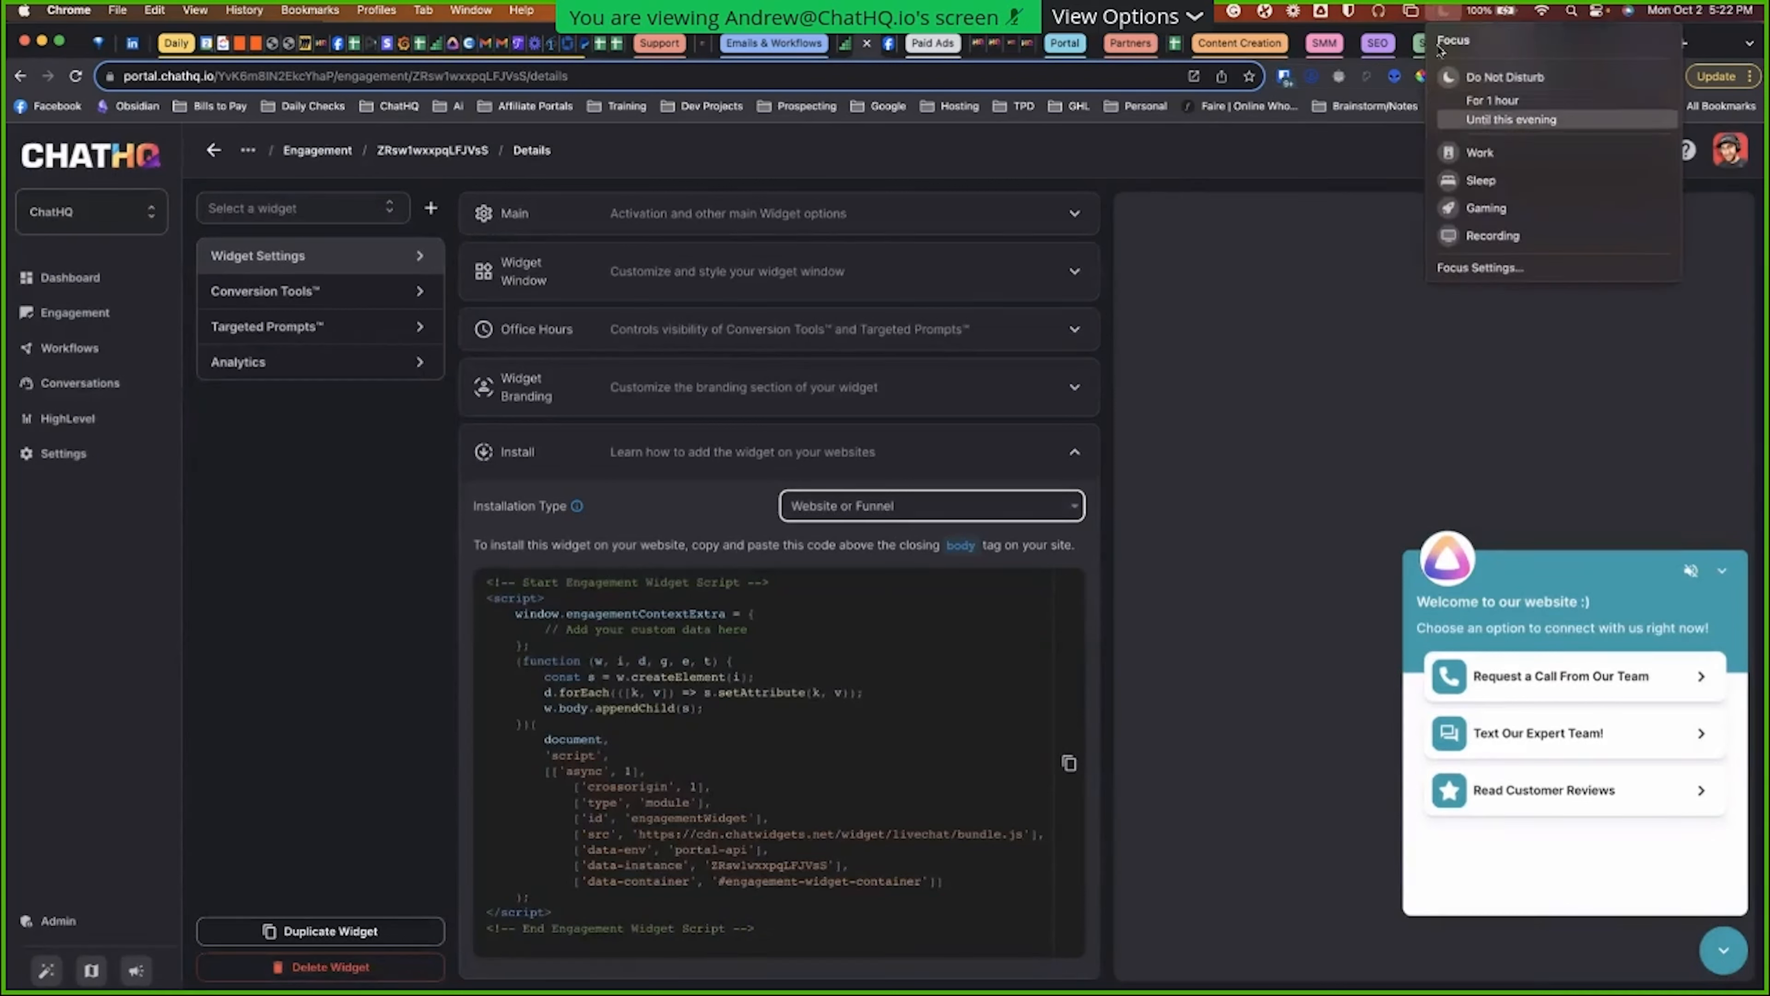
left_click(1214, 627)
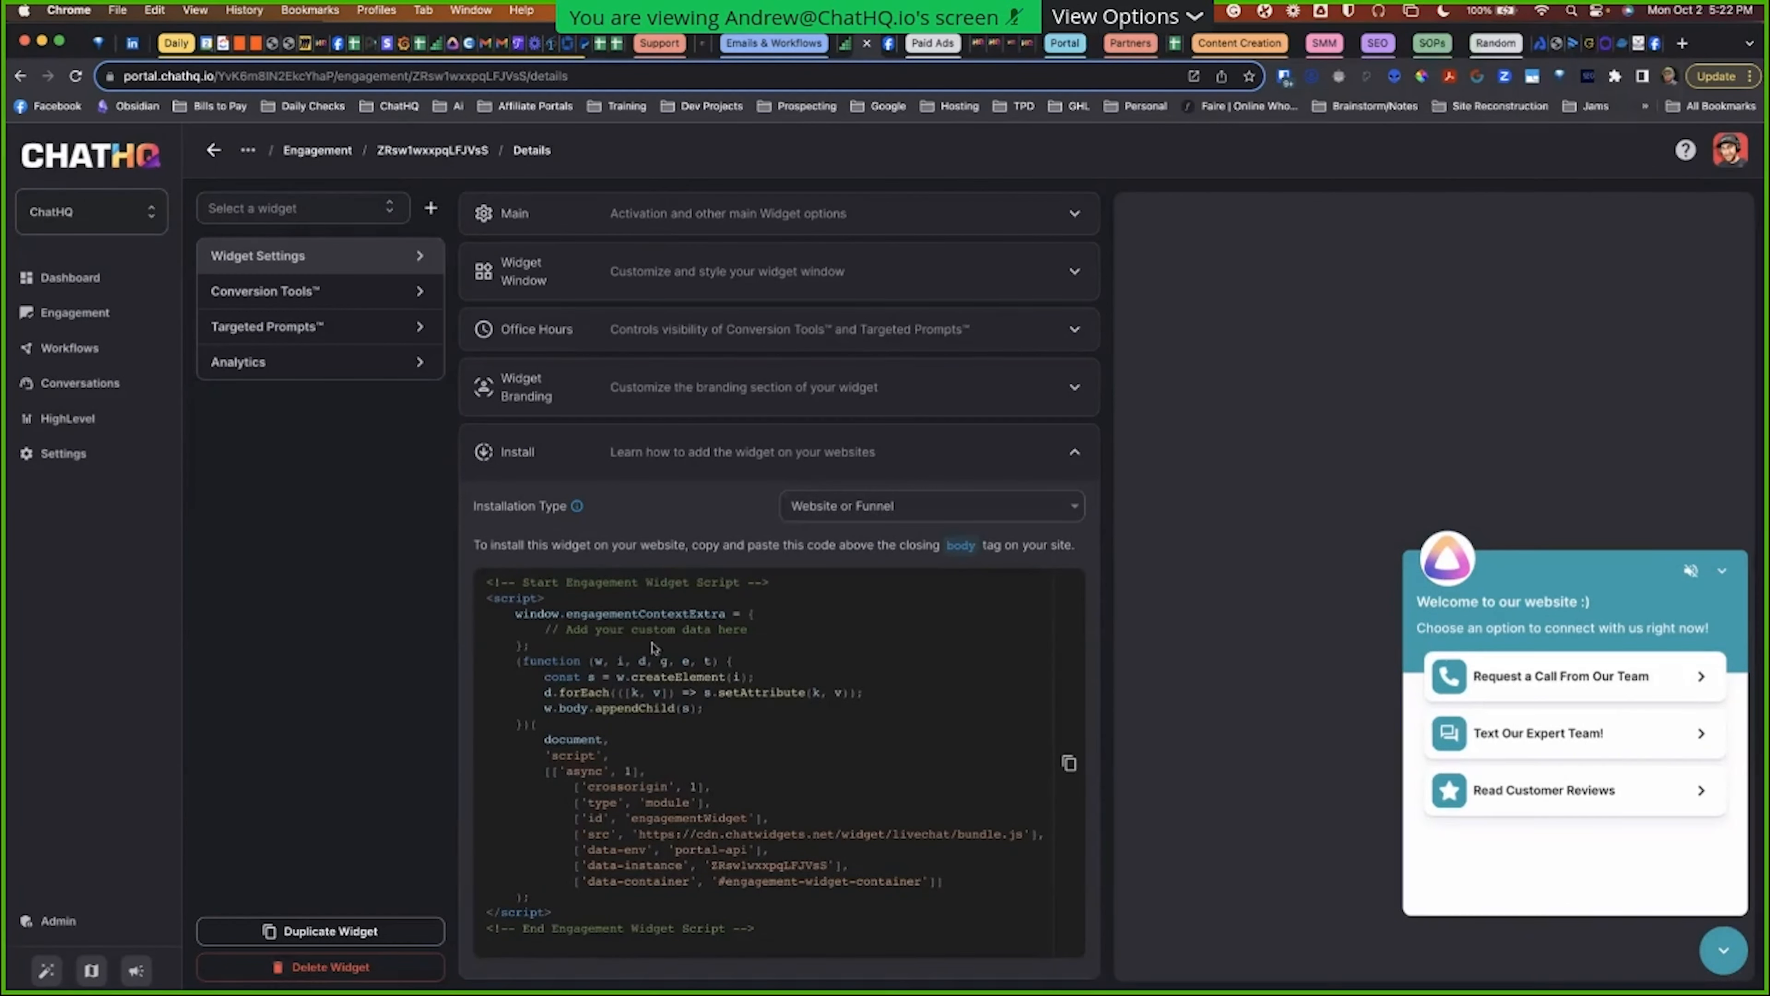
Step: Copy the widget's installation code and open the settings of the "Example Pages and Builds" funnel in the Top Profit Digital account
left_click(1069, 763)
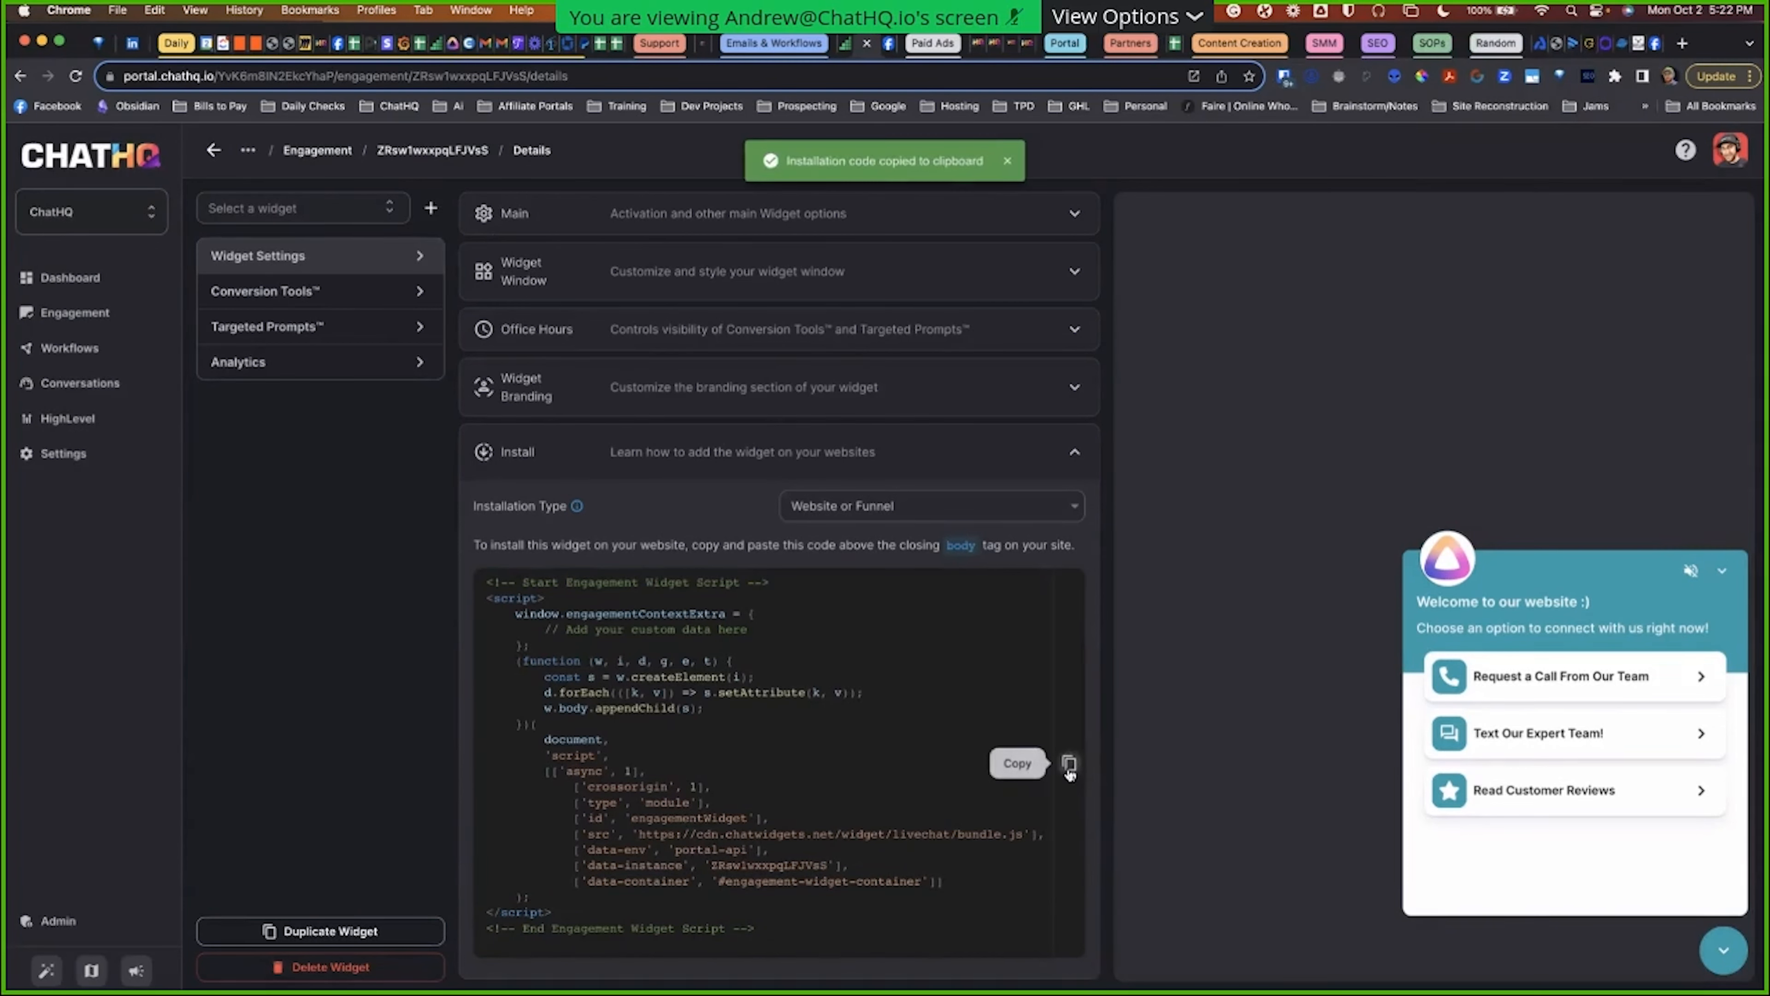
left_click(845, 43)
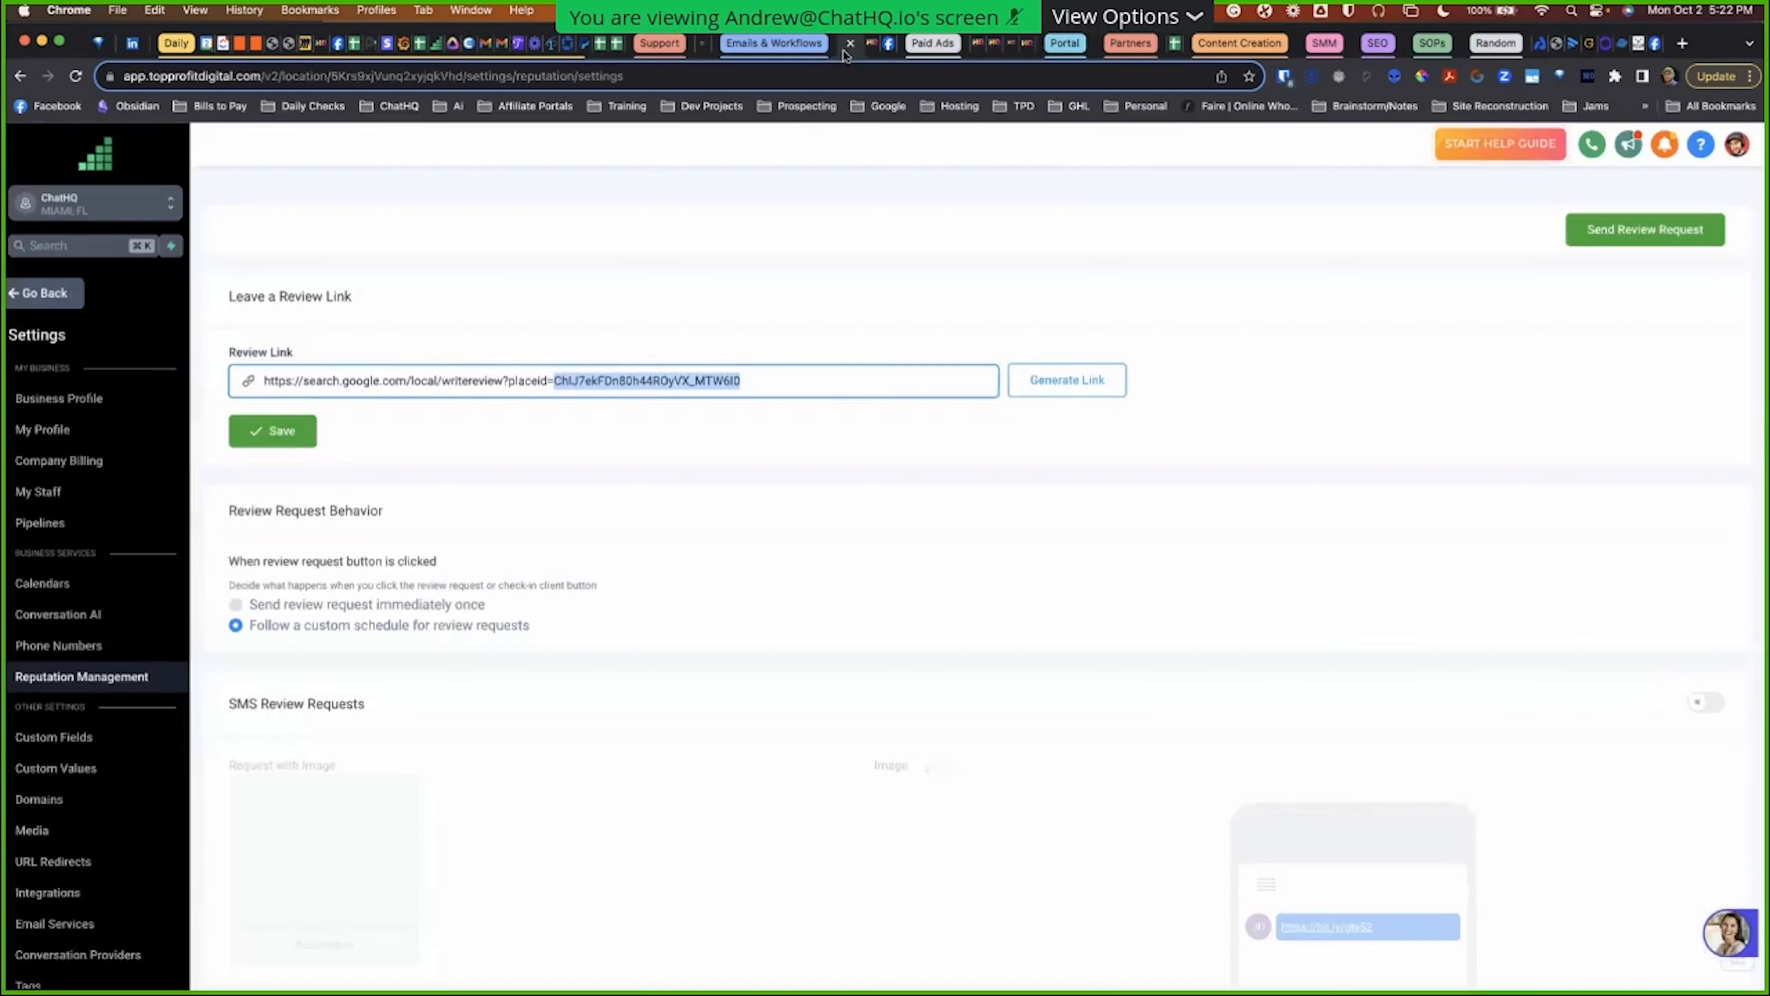
left_click(43, 293)
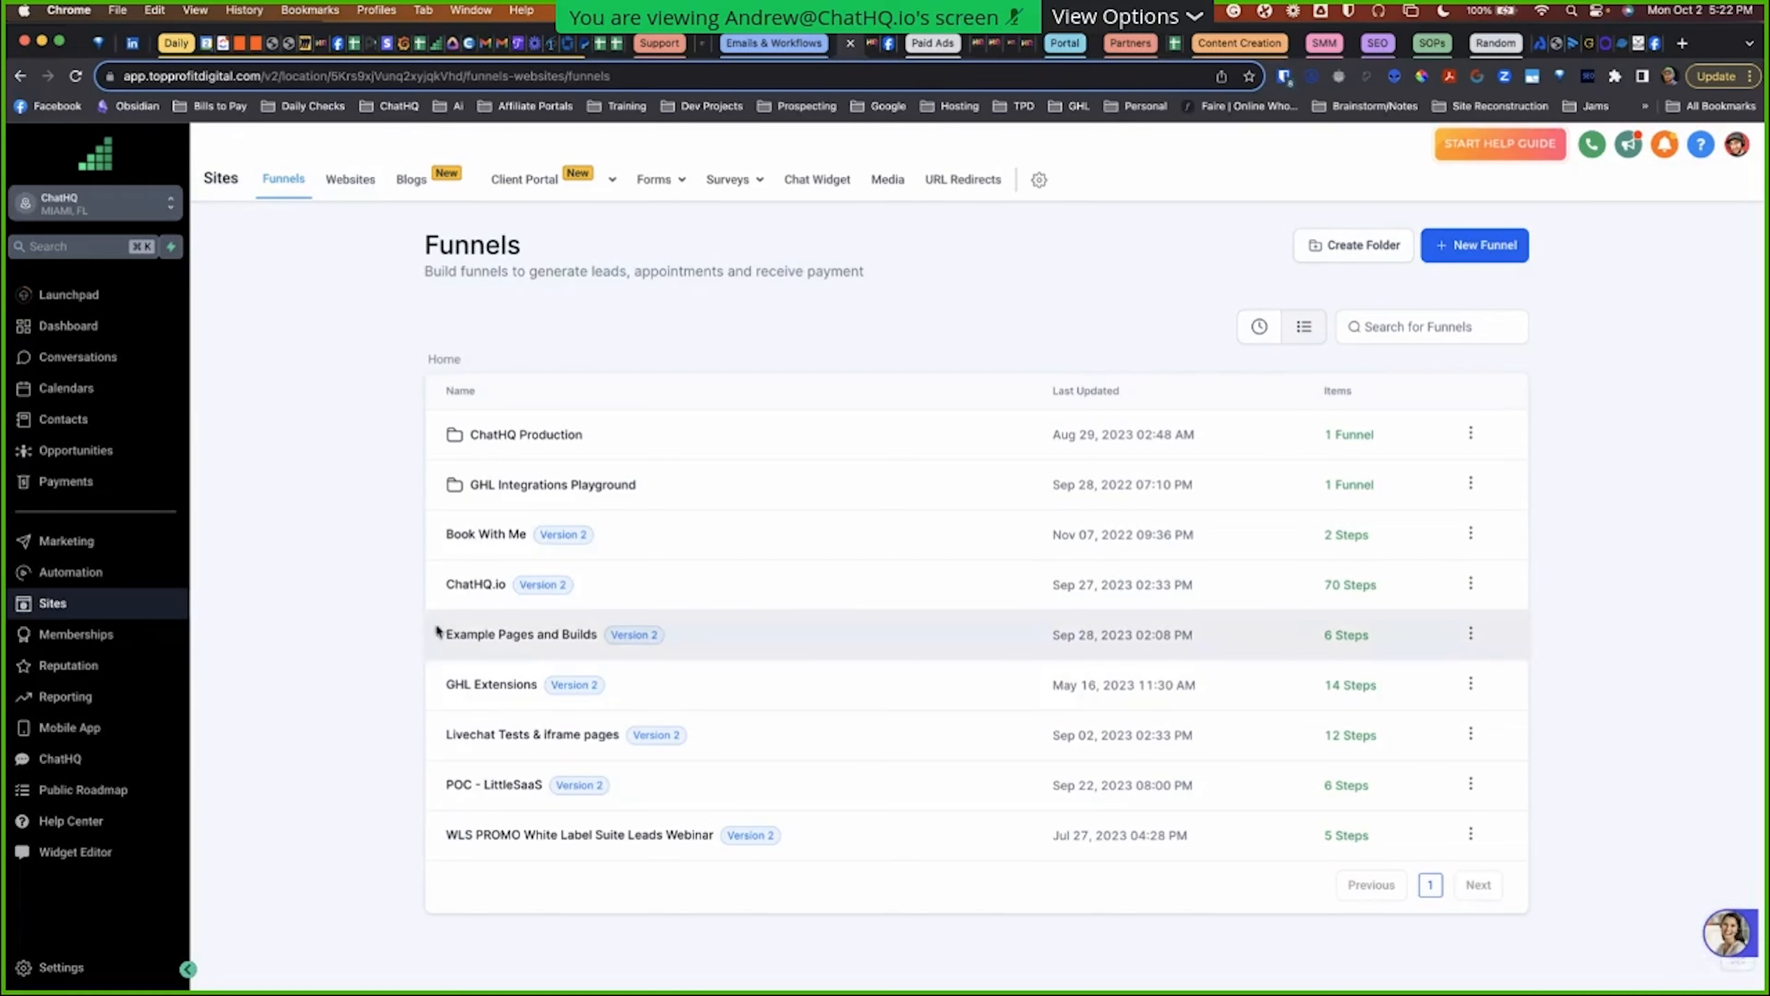
left_click(545, 636)
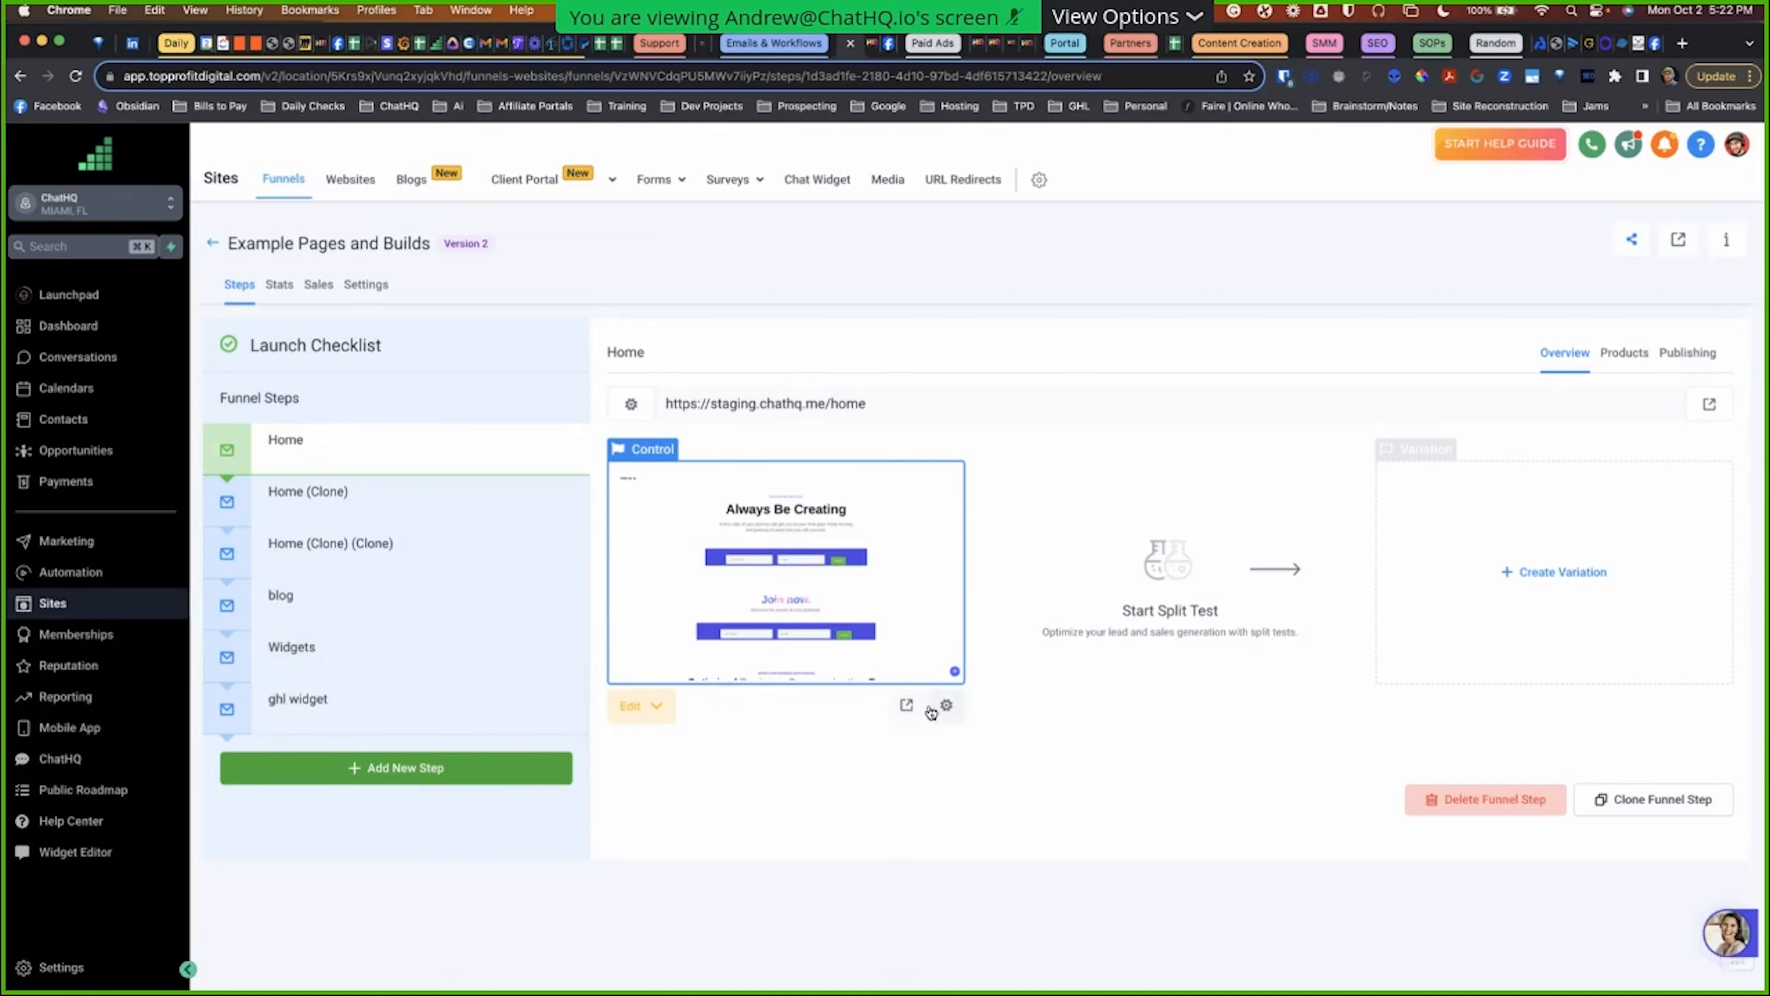
left_click(359, 299)
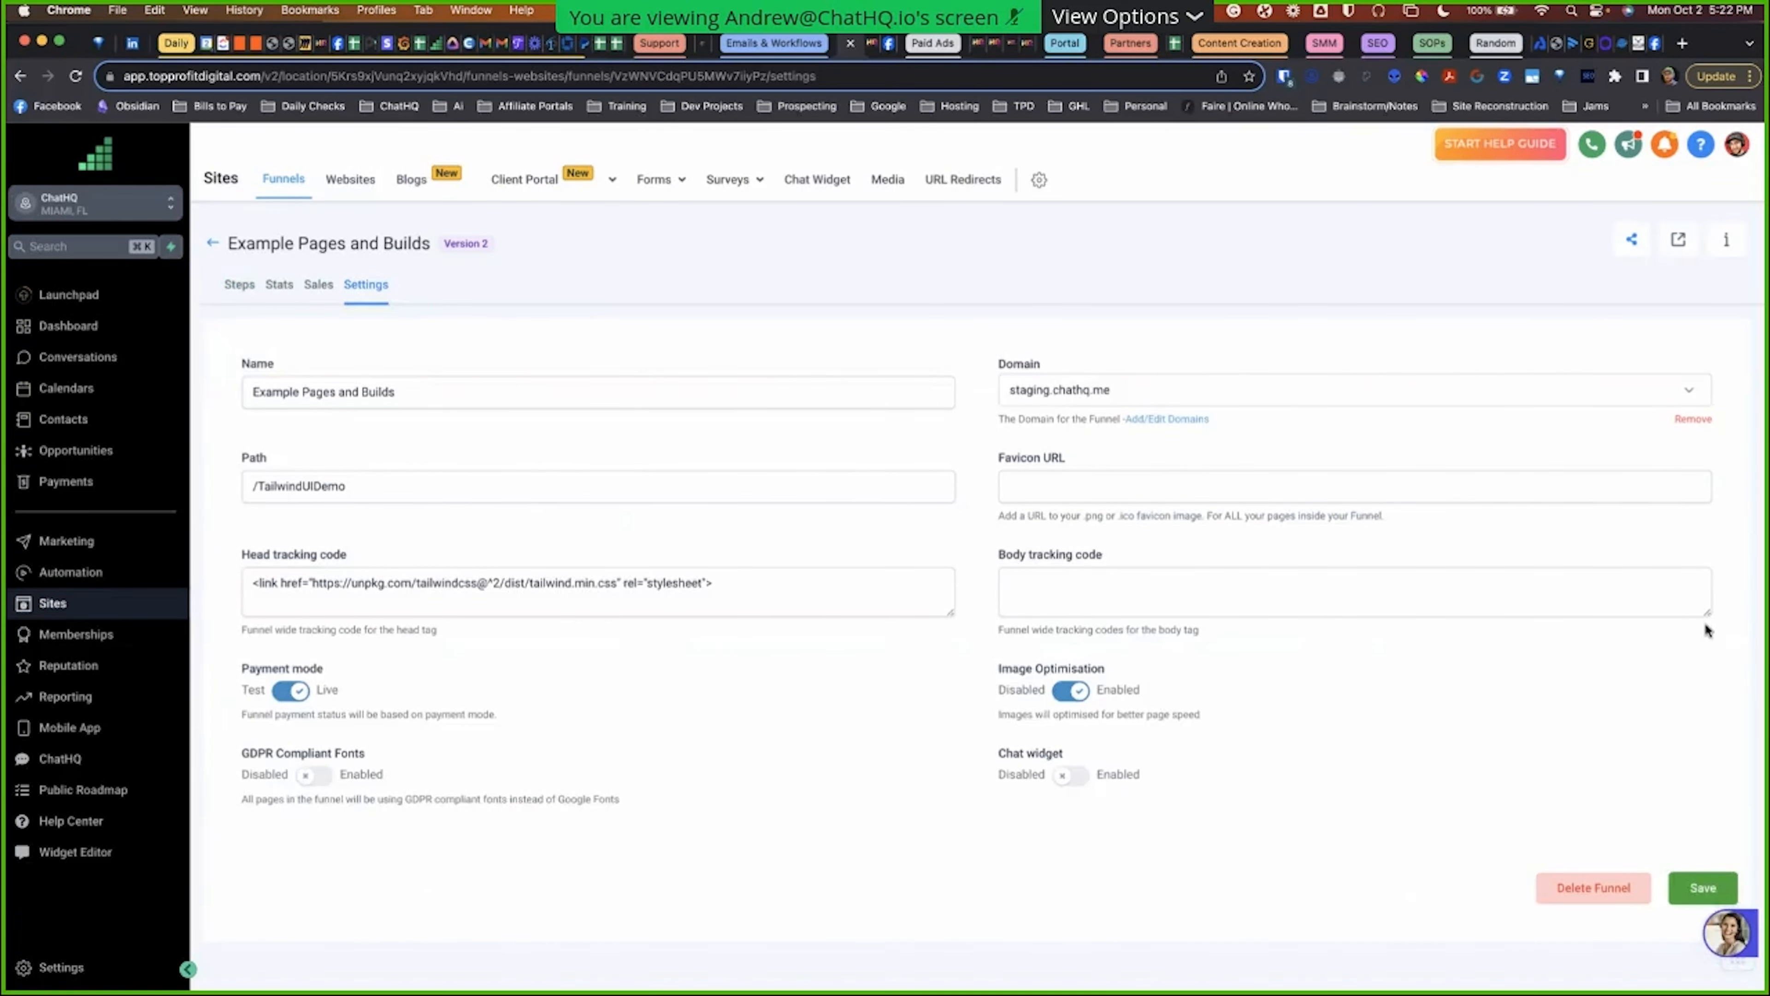
Step: Paste the engagement widget script into the funnel's body tracking code and save the funnel settings
left_click_drag(1707, 625, 1721, 777)
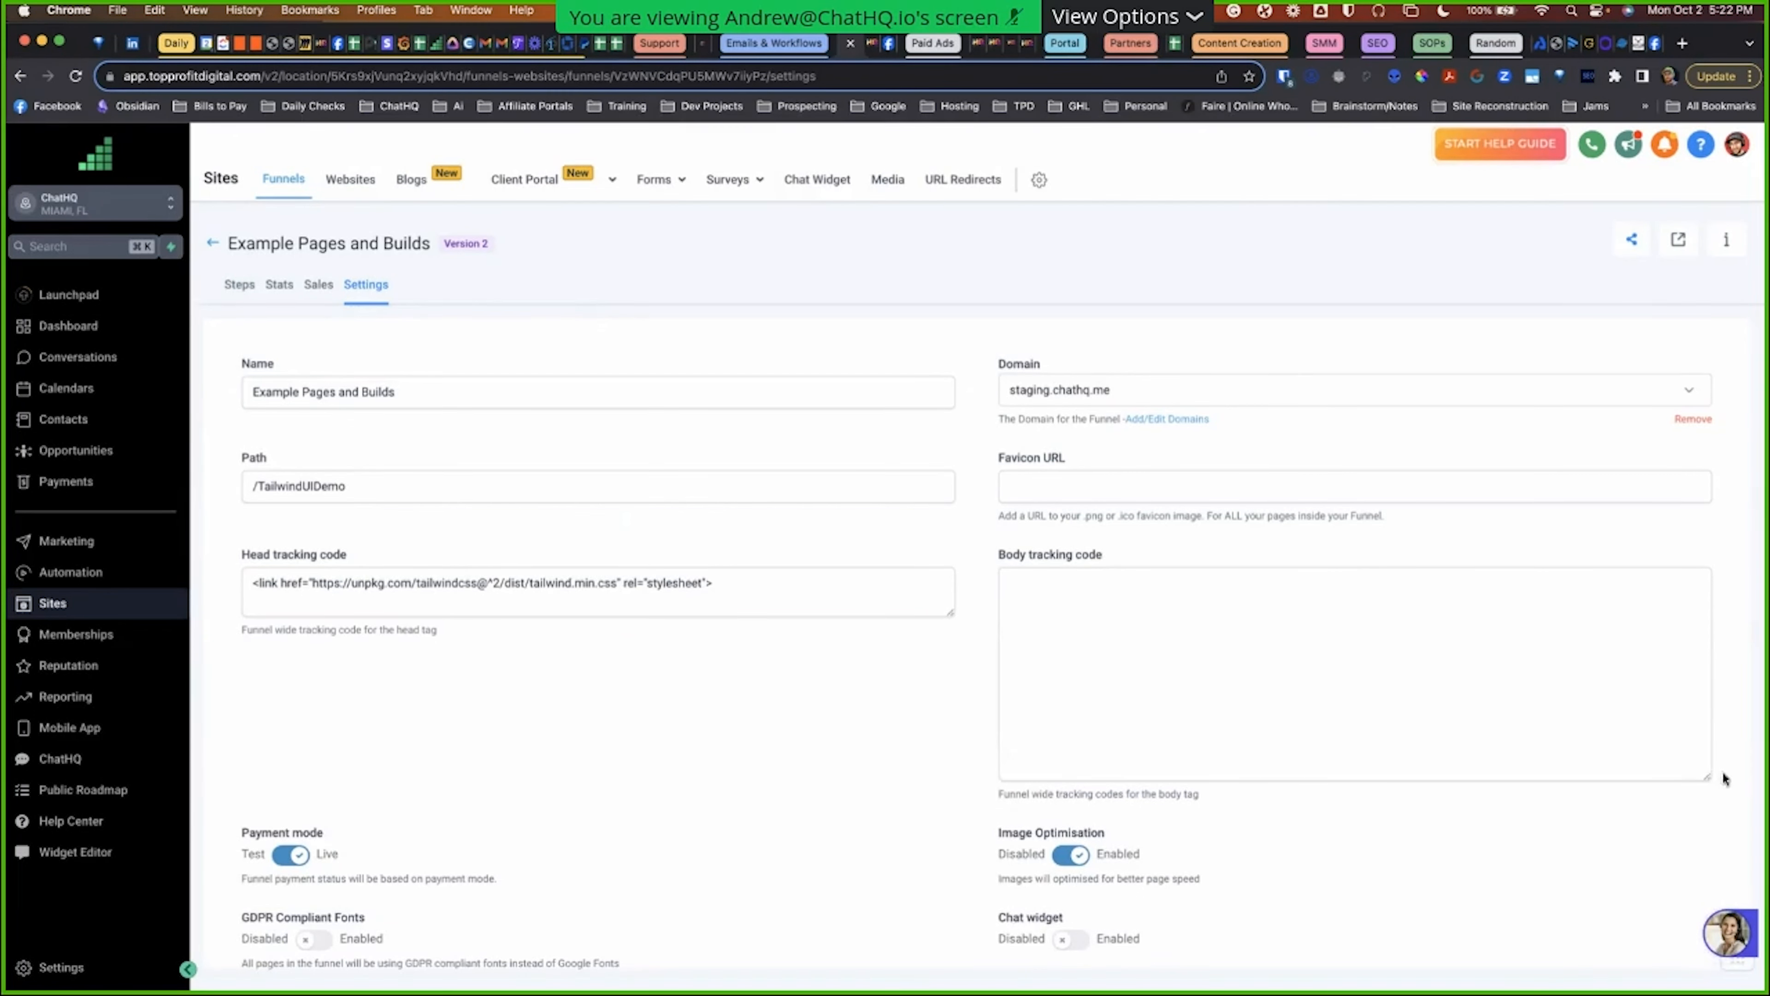
left_click(1114, 610)
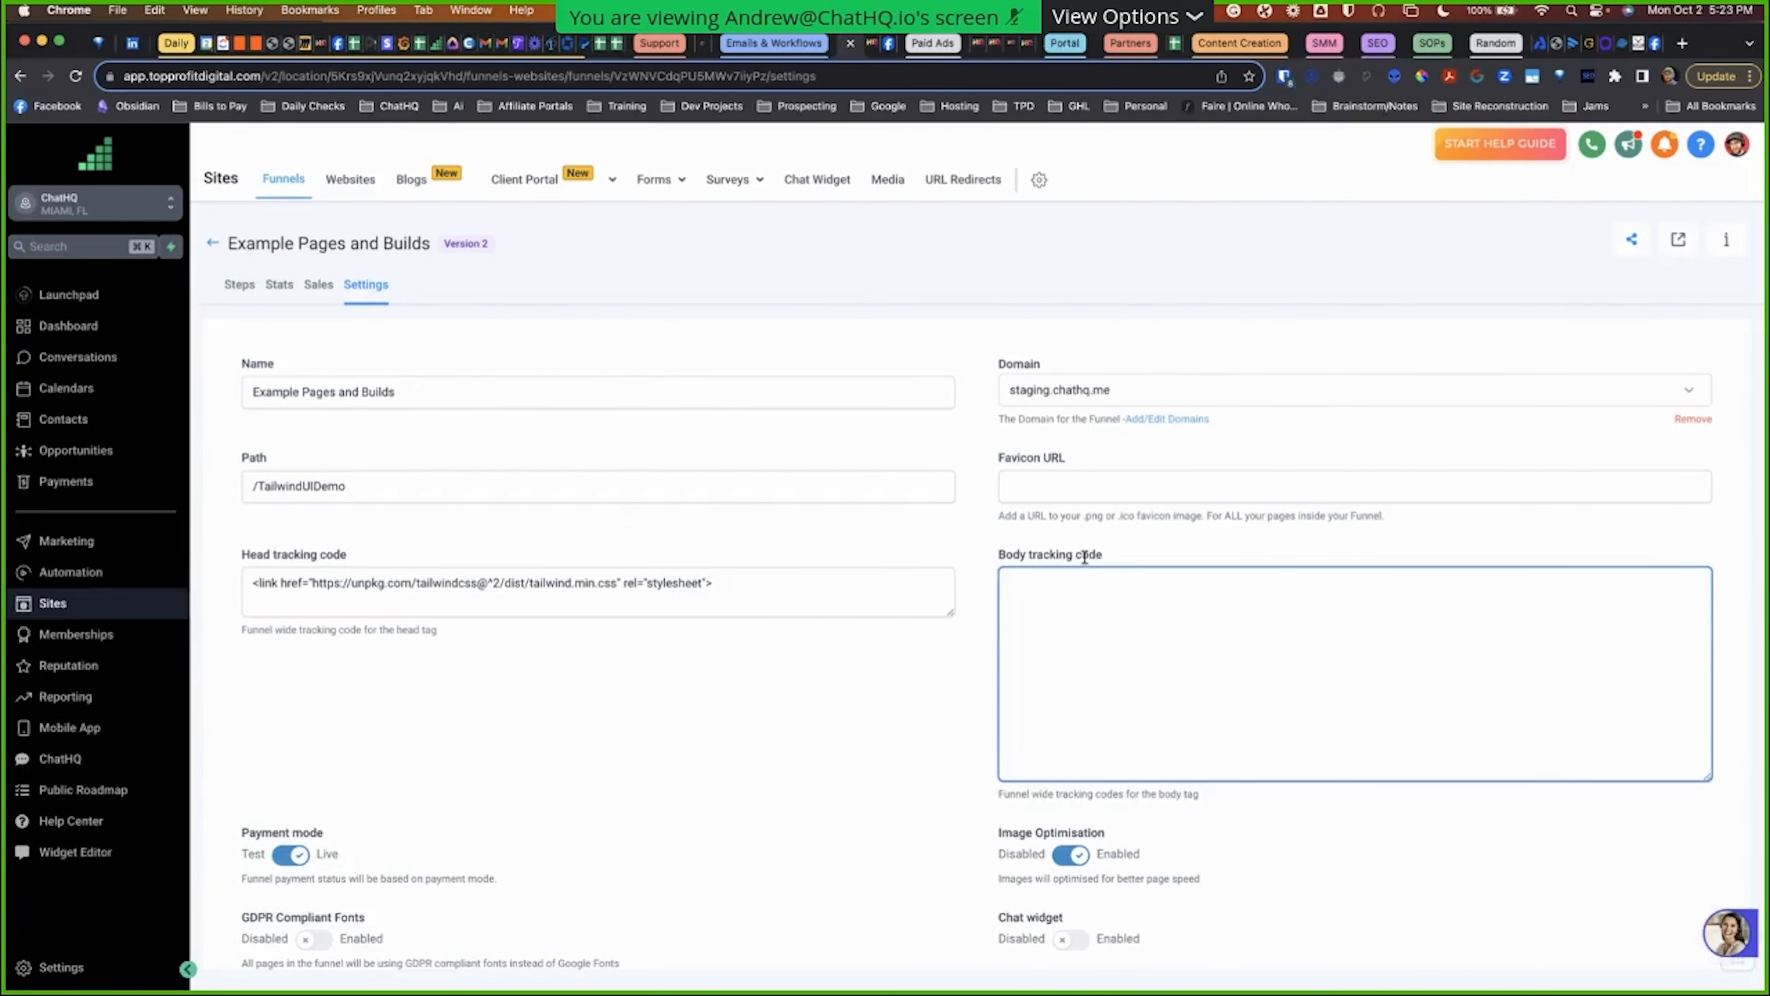
key("super+v")
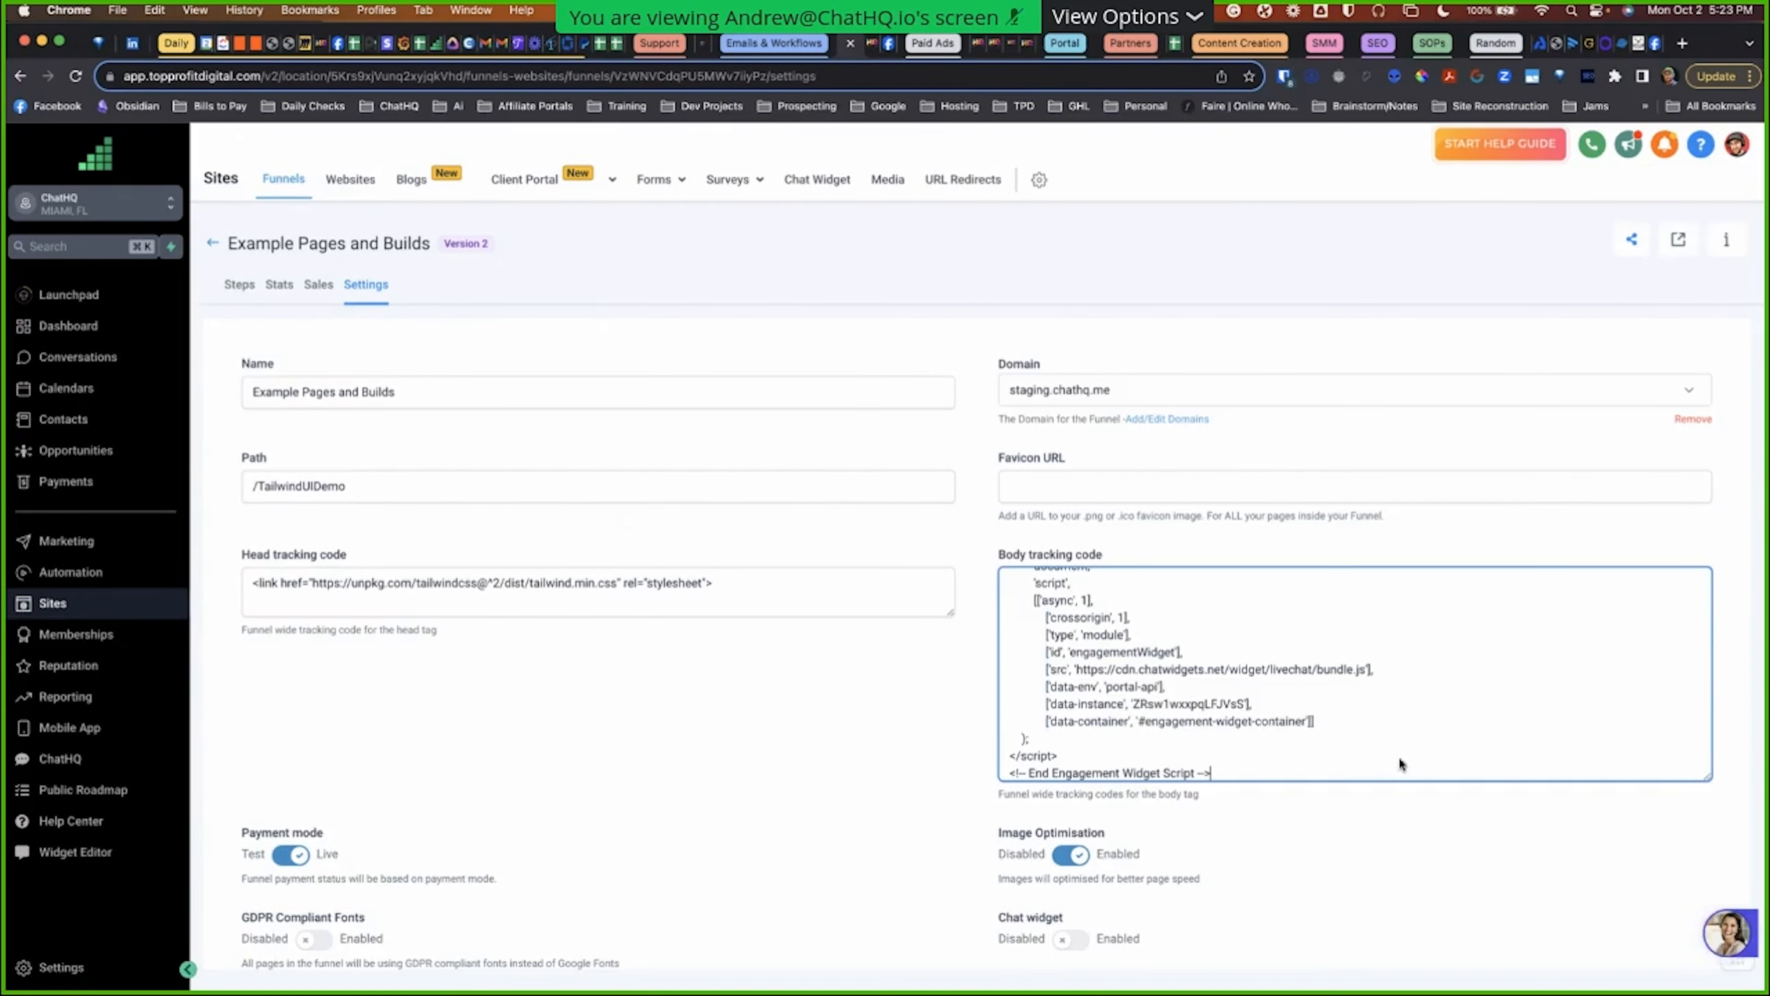
scroll(1398, 757, "down", 3)
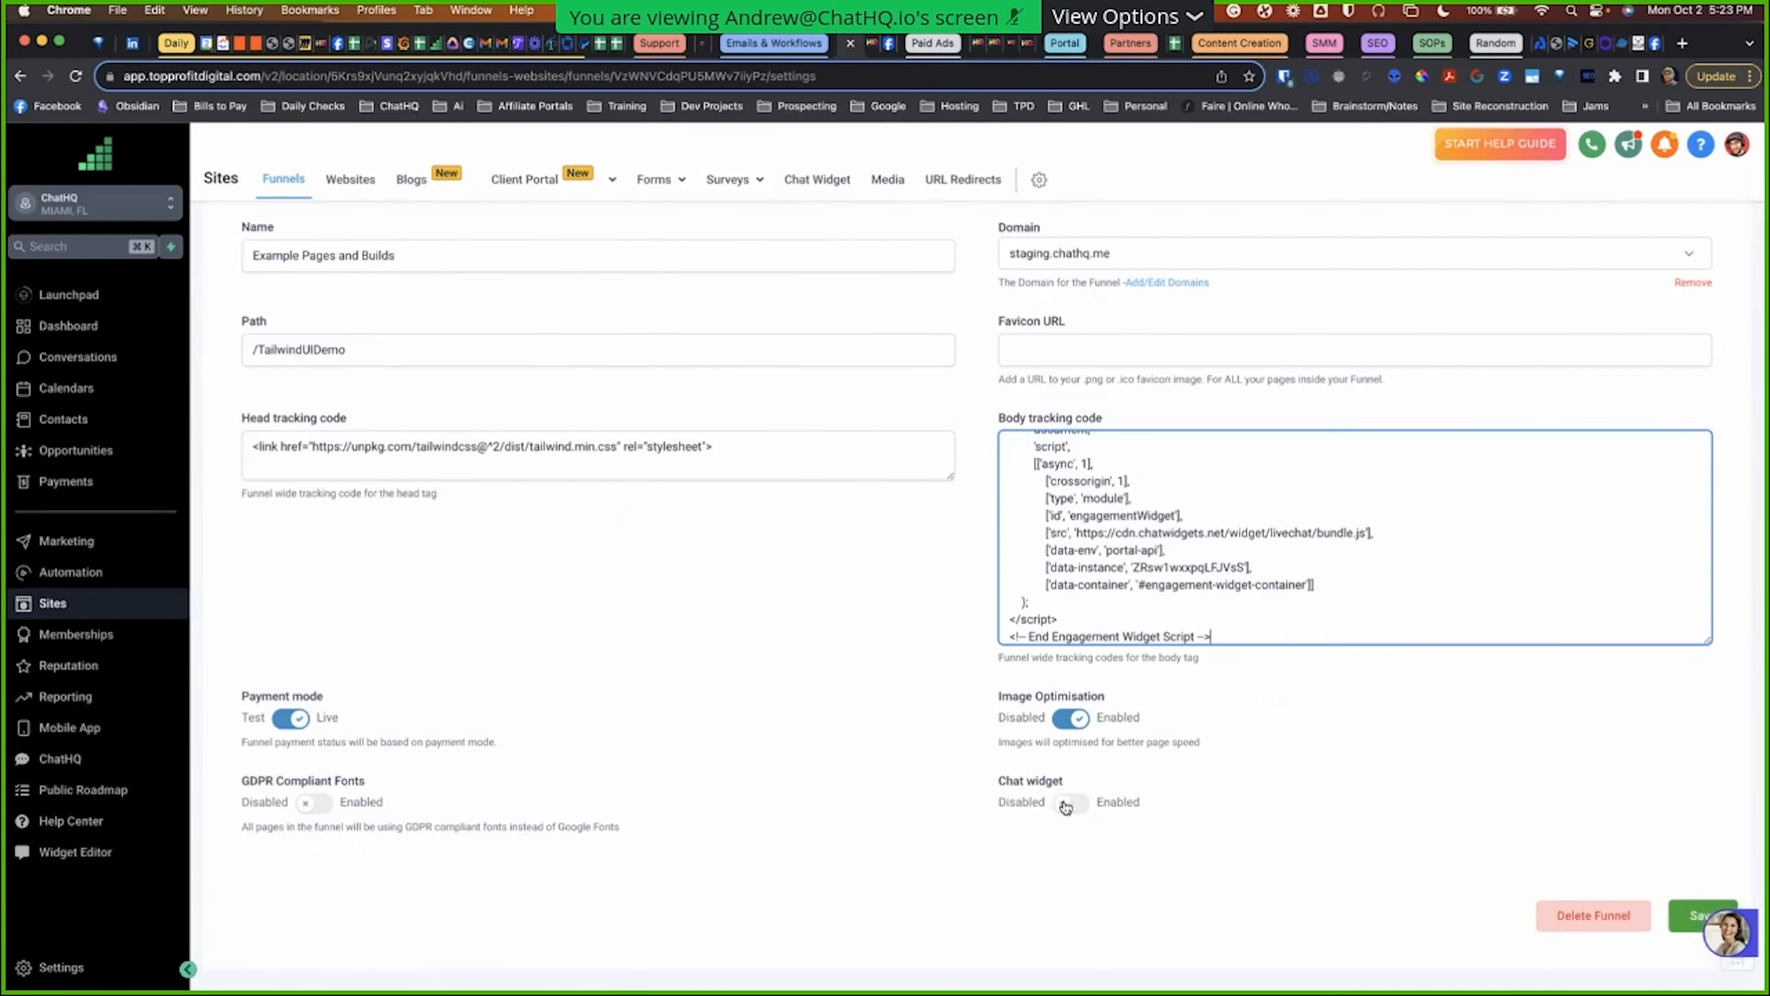
left_click_drag(997, 779, 1088, 781)
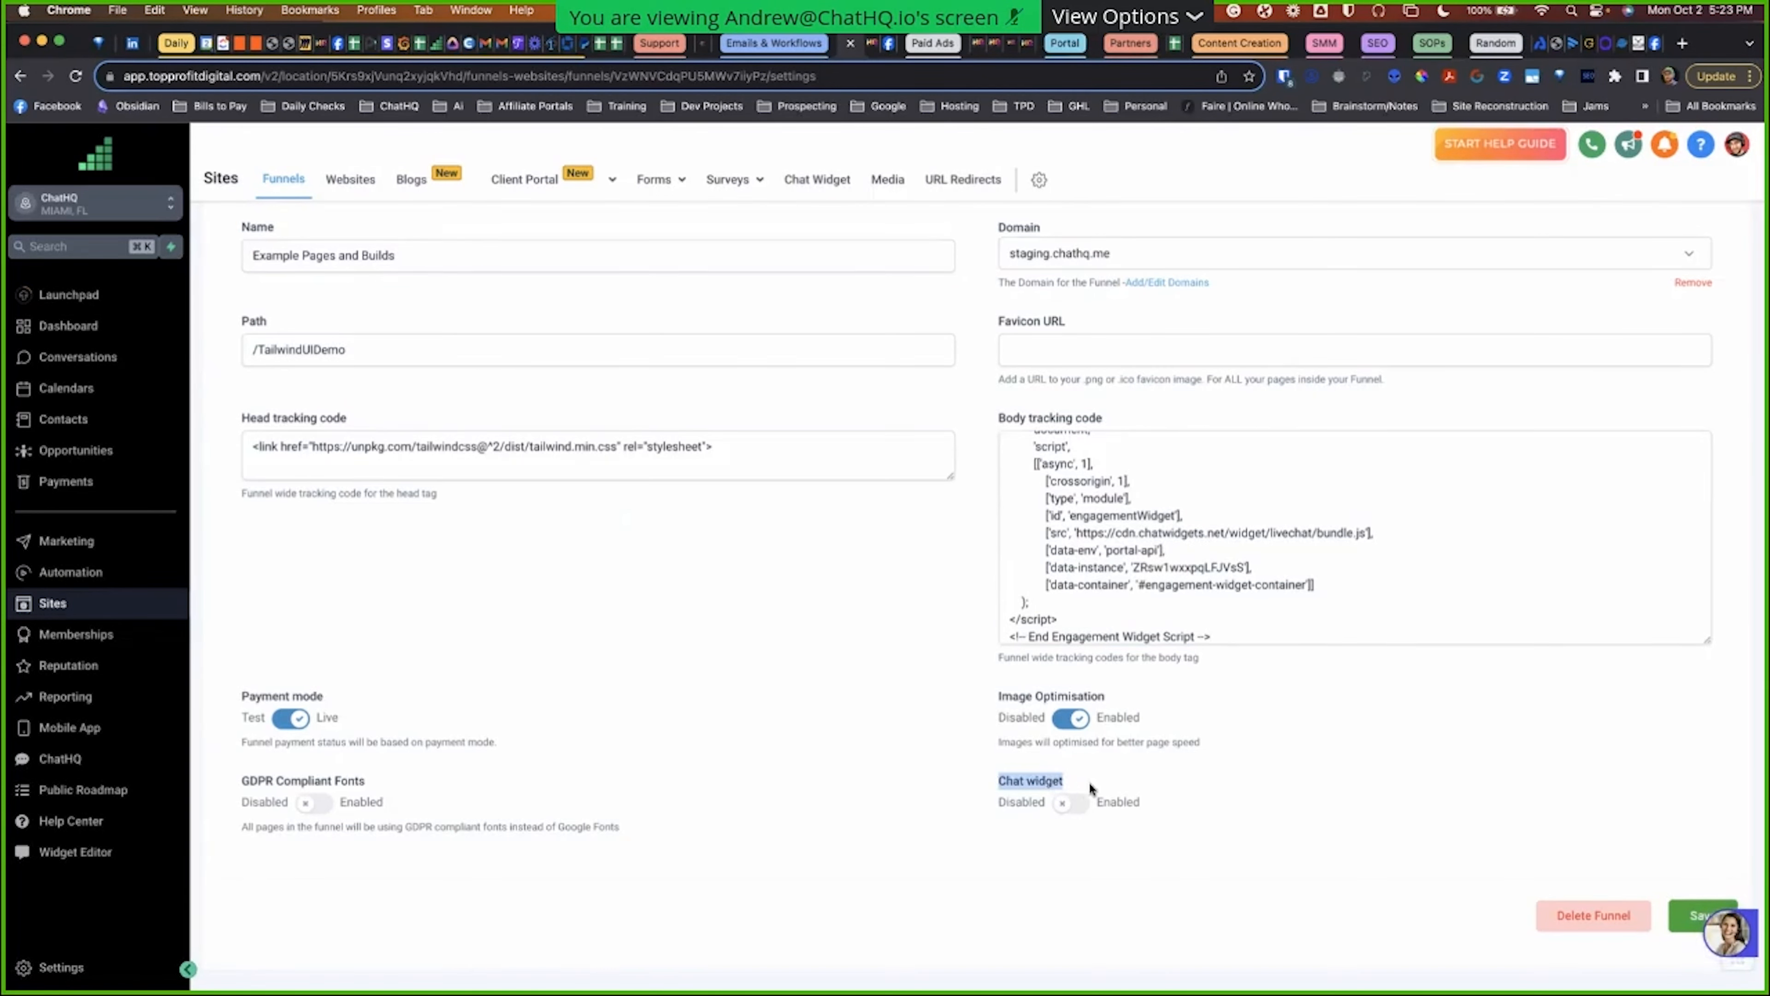
left_click(1067, 779)
left_click(1688, 916)
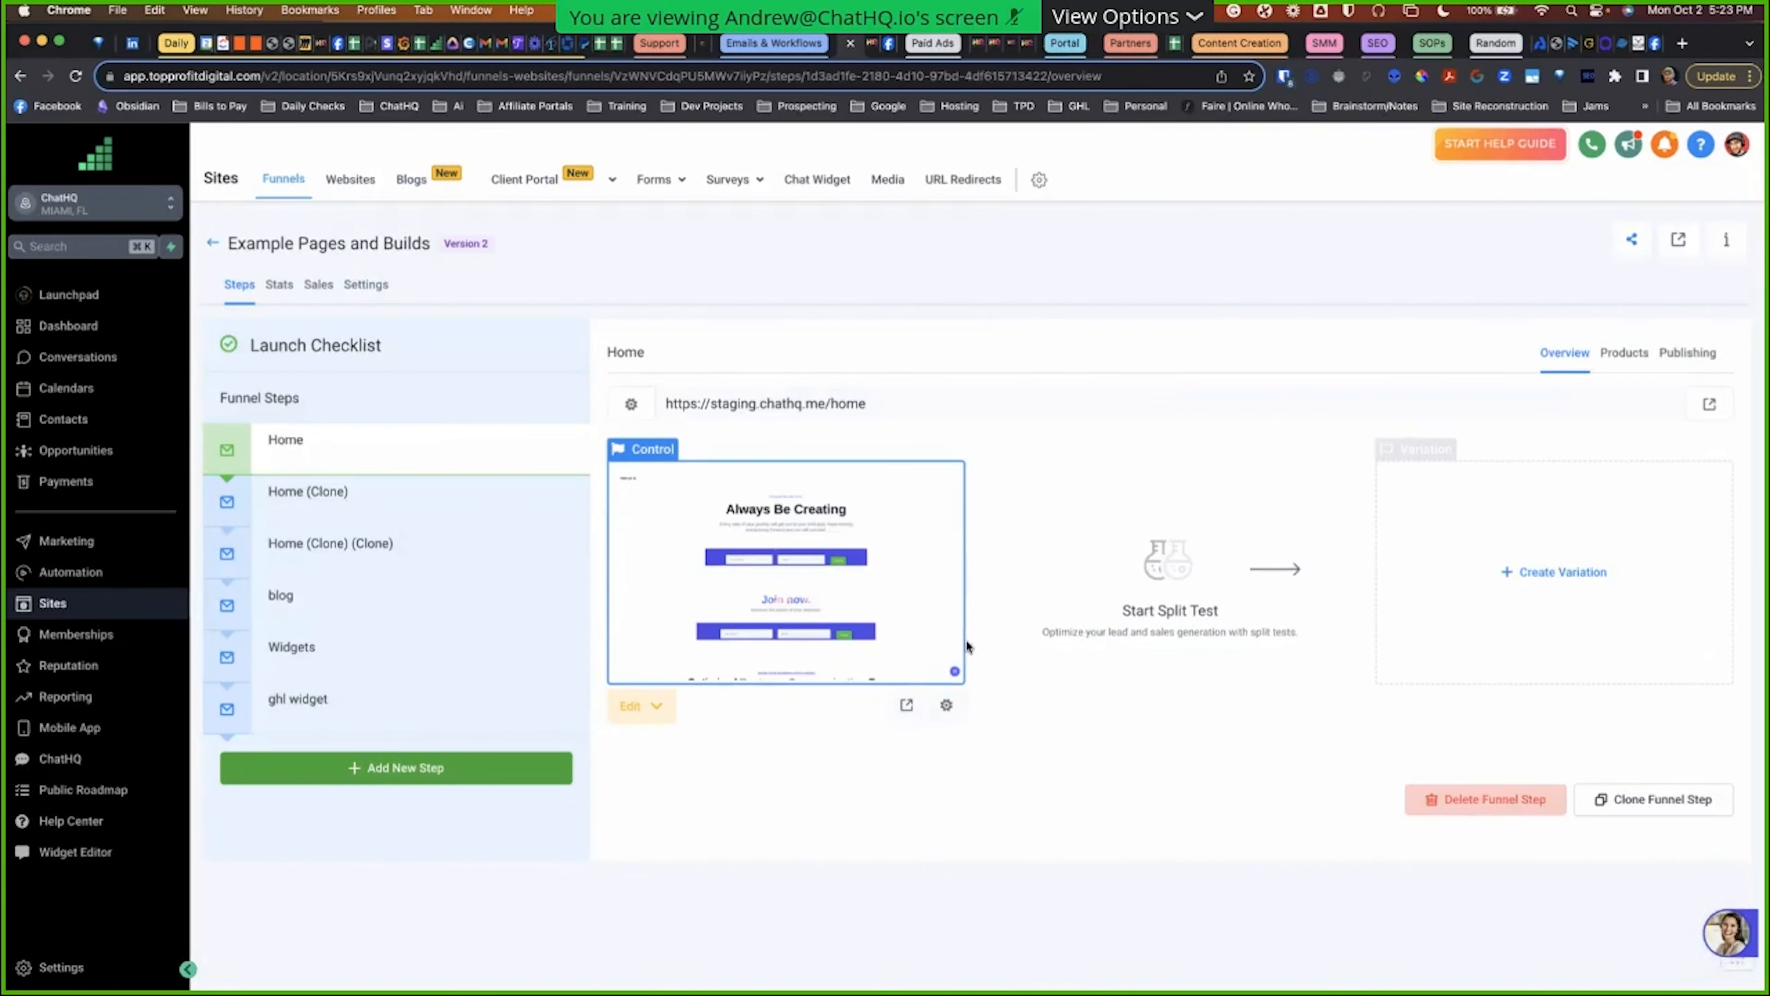
Step: Clear the footer tracking code of the funnel's Home page in the page builder and save the page
left_click(633, 706)
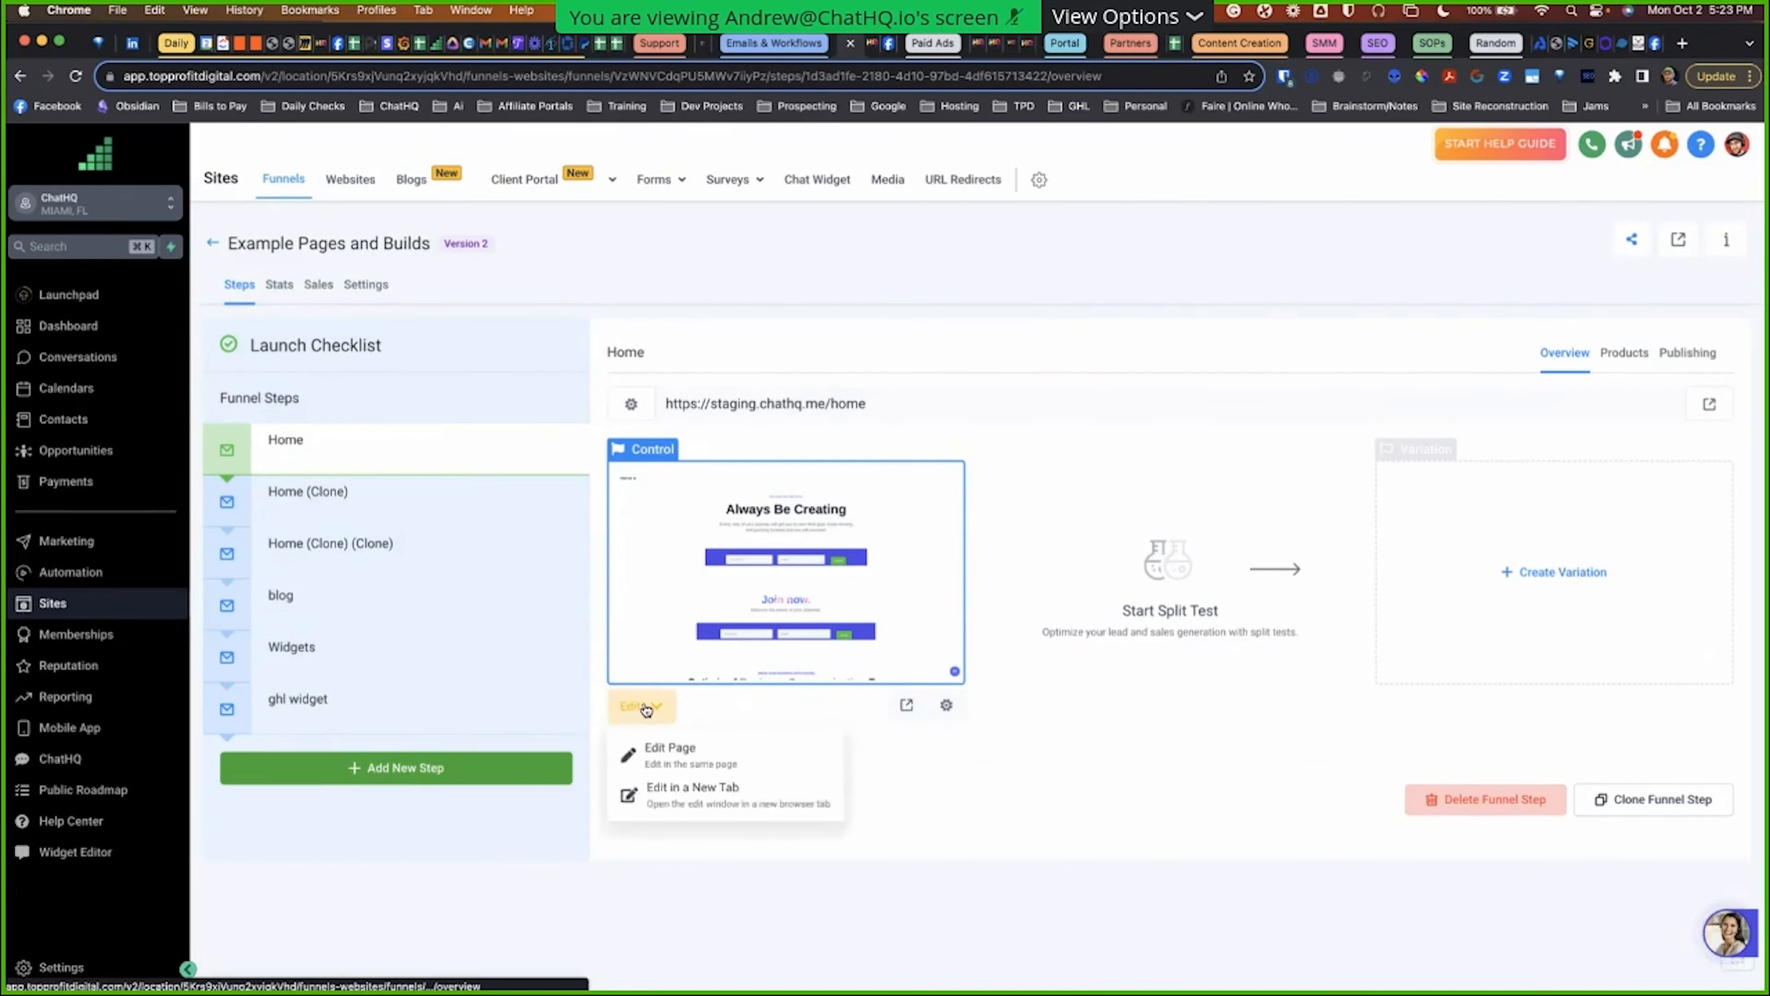
left_click(715, 797)
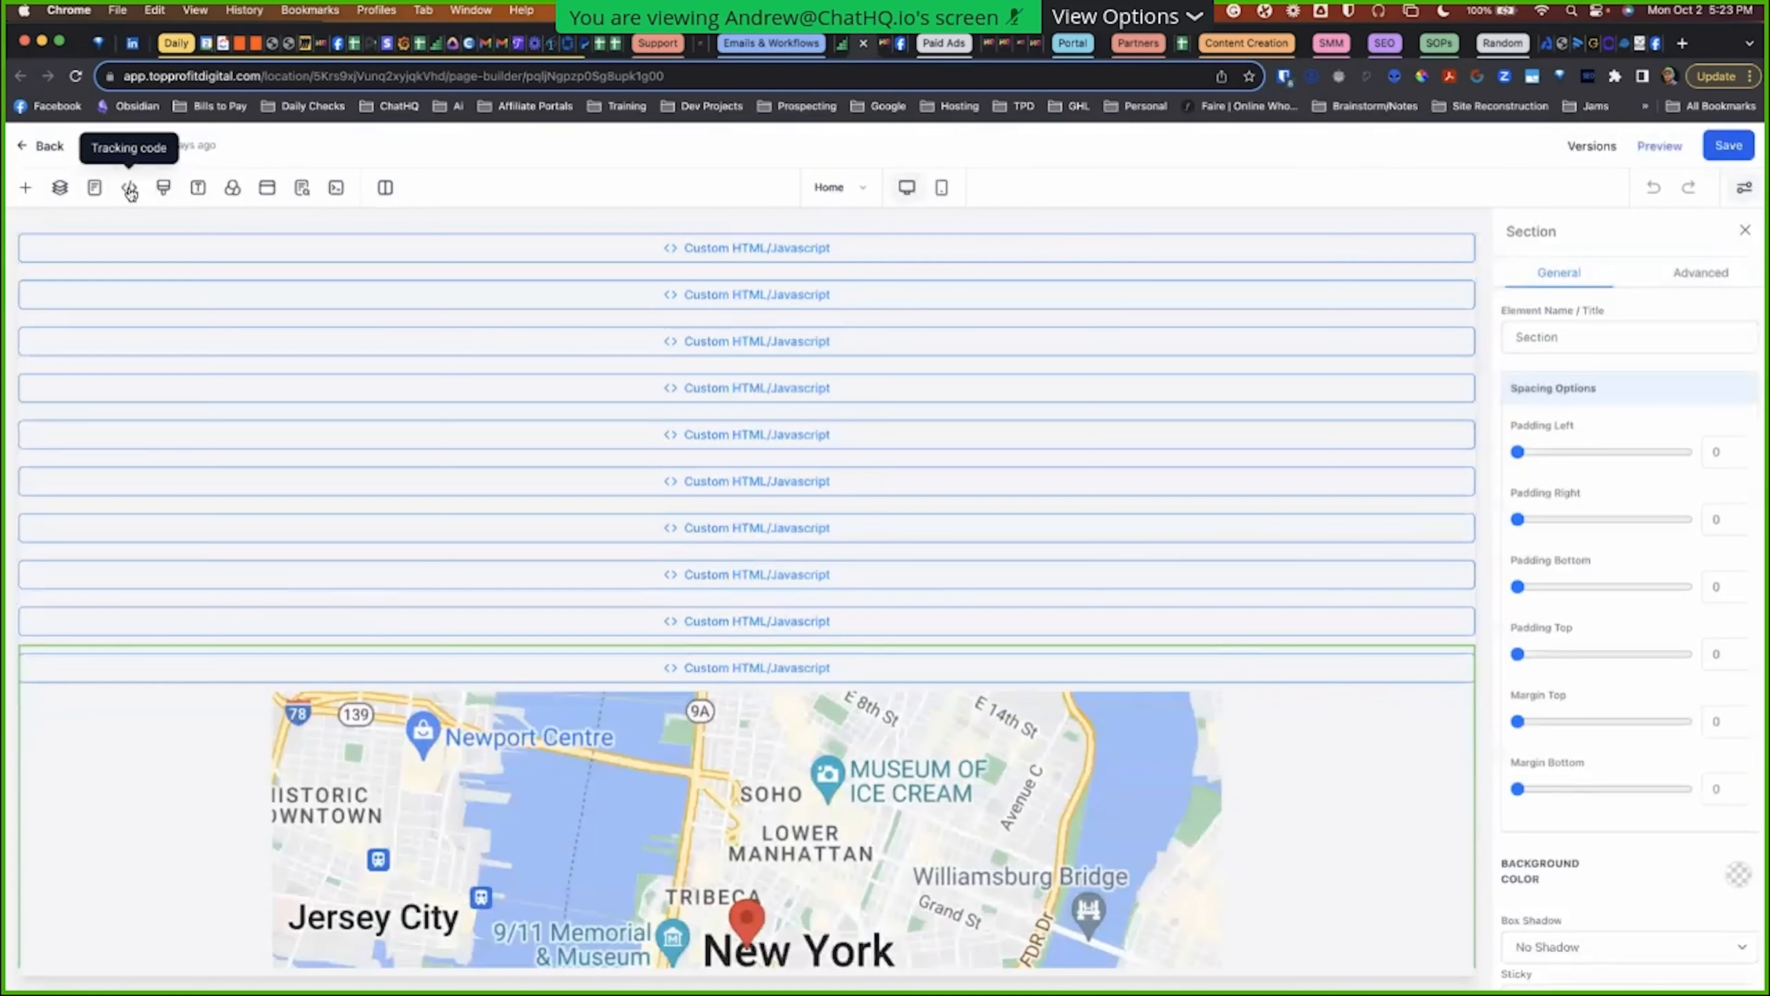
left_click(129, 187)
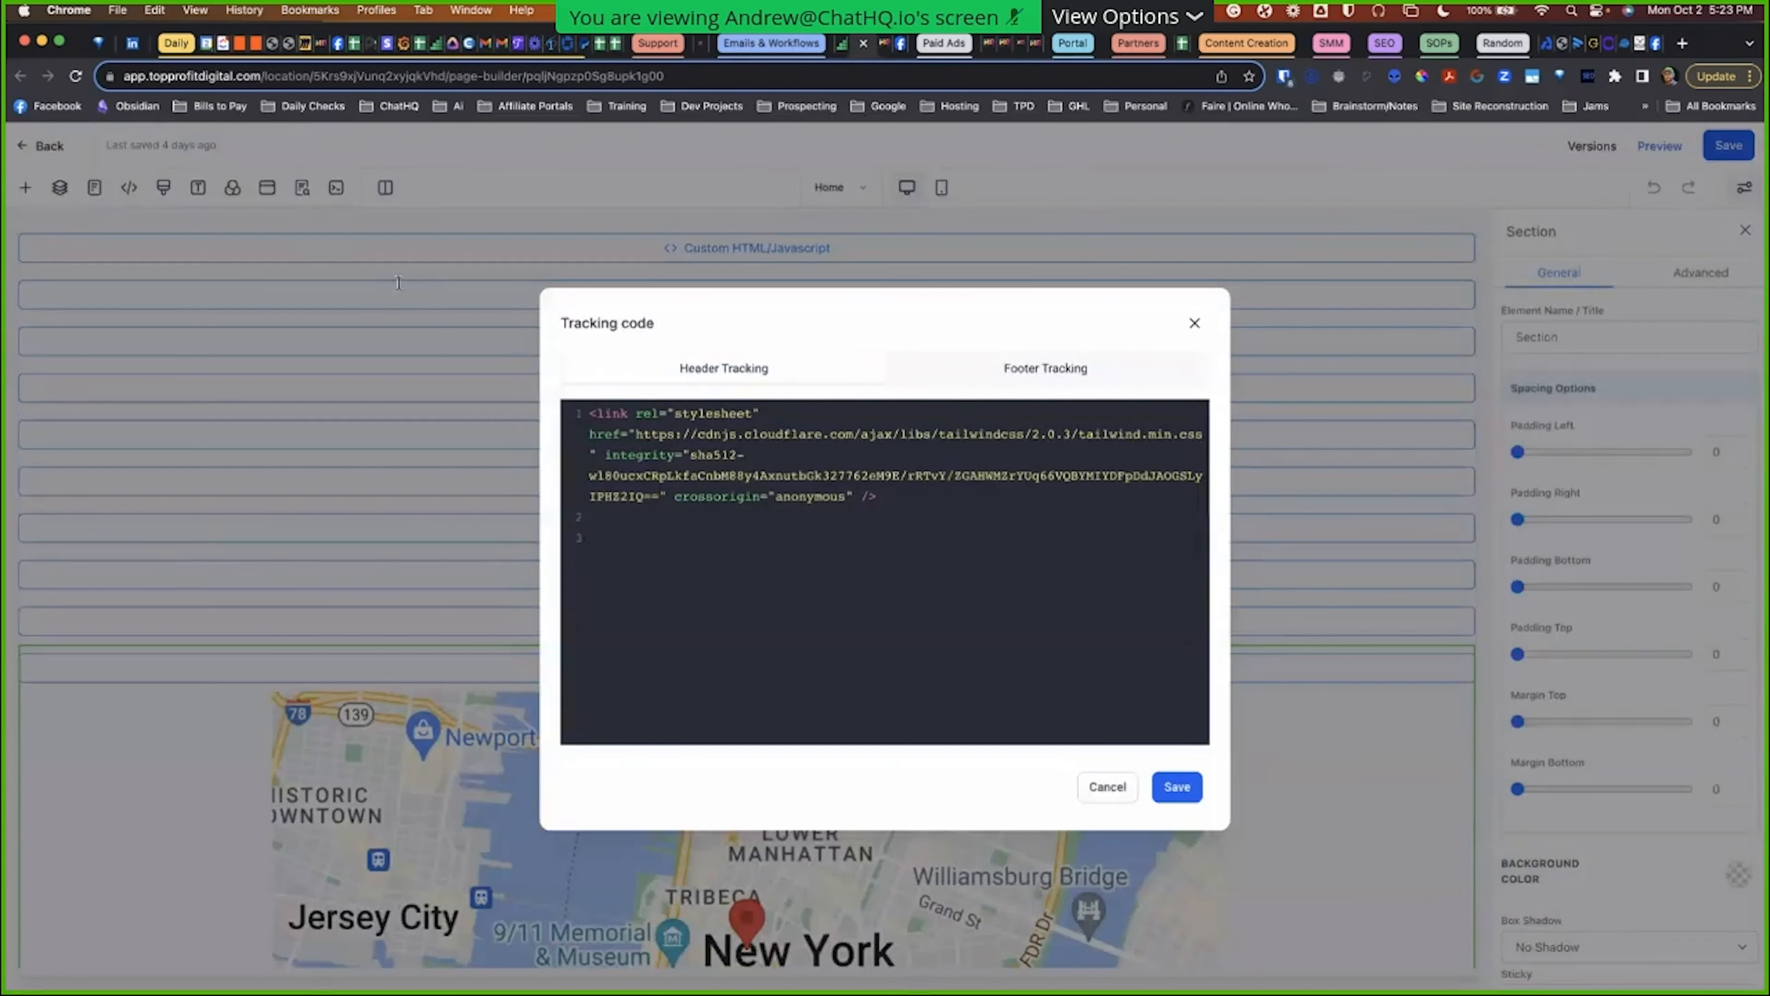
left_click(955, 380)
left_click(928, 494)
key("super+a")
key("BackSpace")
left_click(1187, 783)
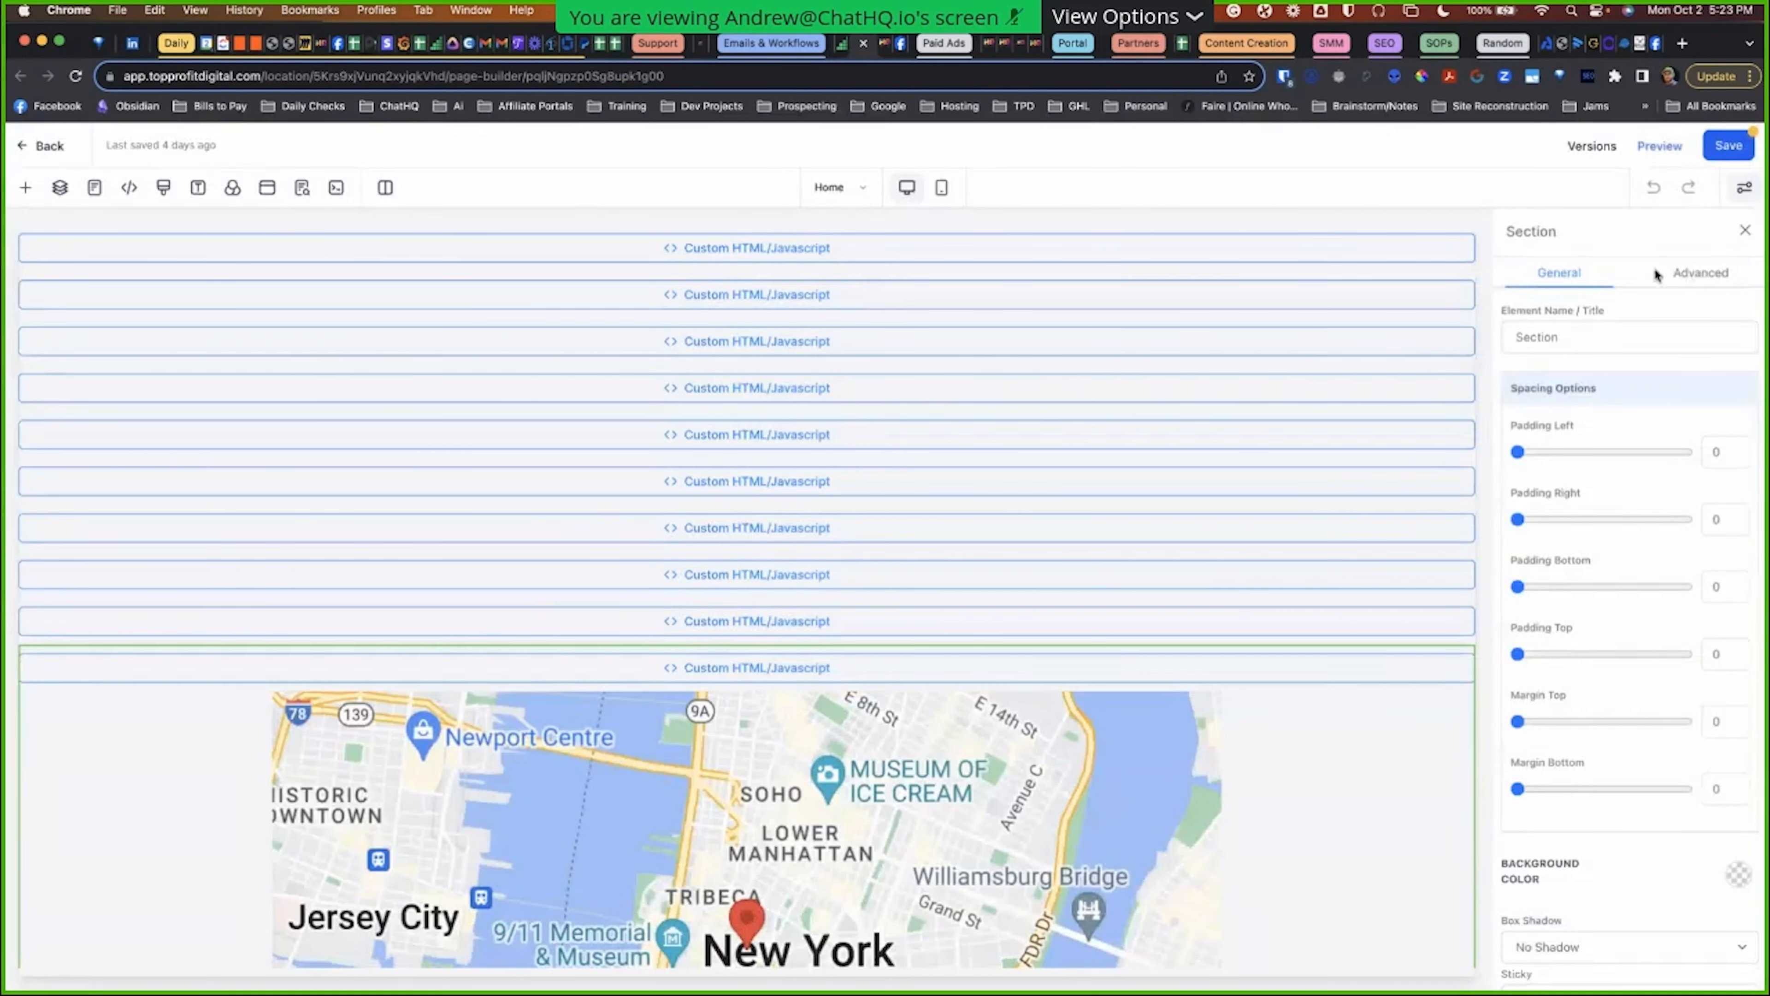
left_click(1724, 148)
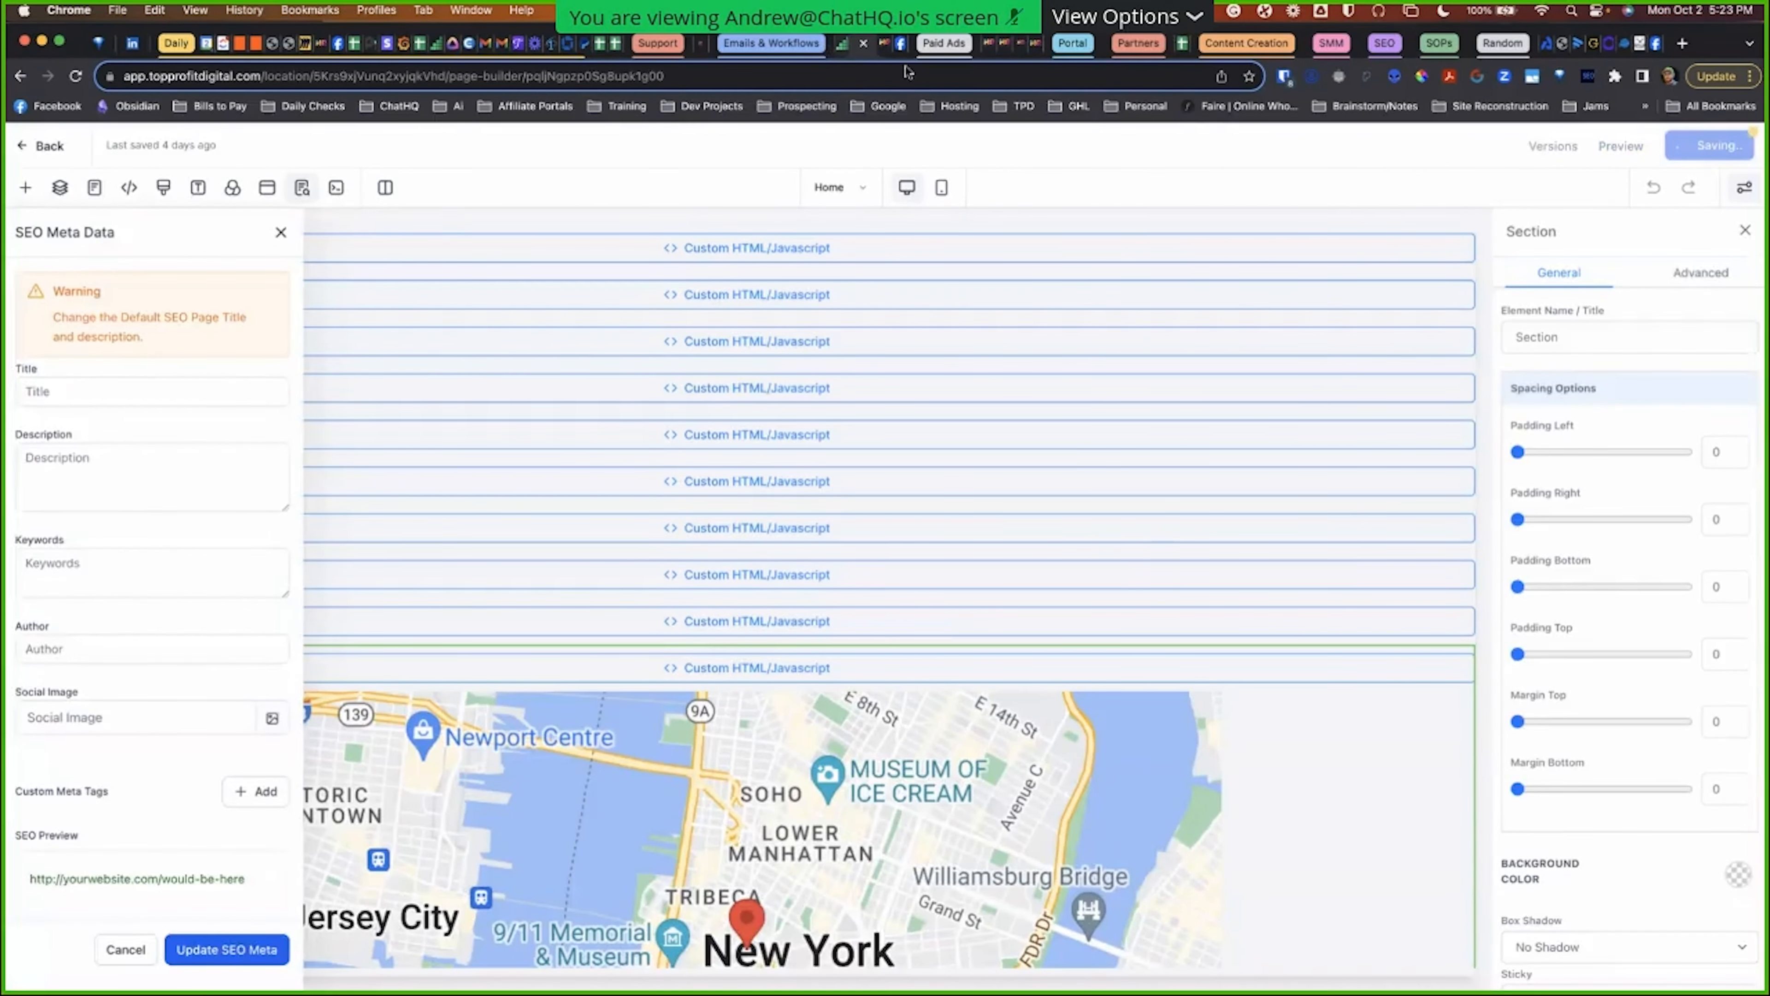
Step: View the live Home page and check the widget's call request, Text Our Expert Team! and Read Customer Reviews tools
left_click(843, 44)
left_click(1708, 406)
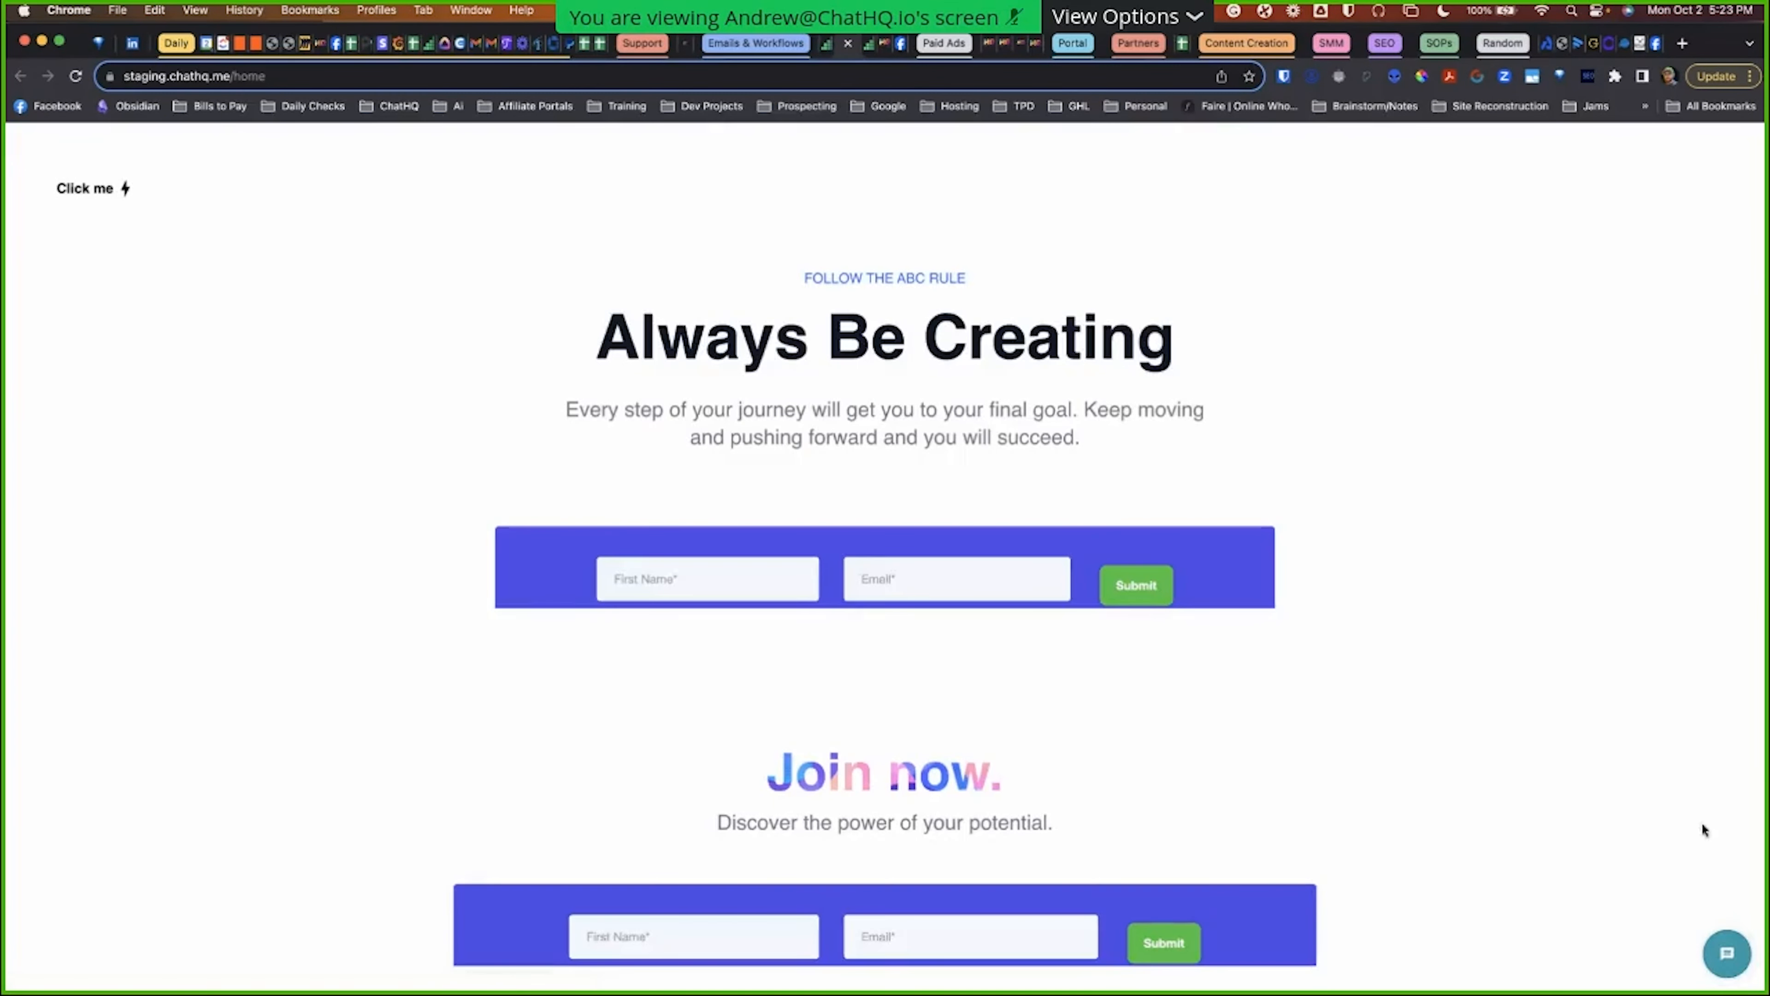
left_click(1721, 960)
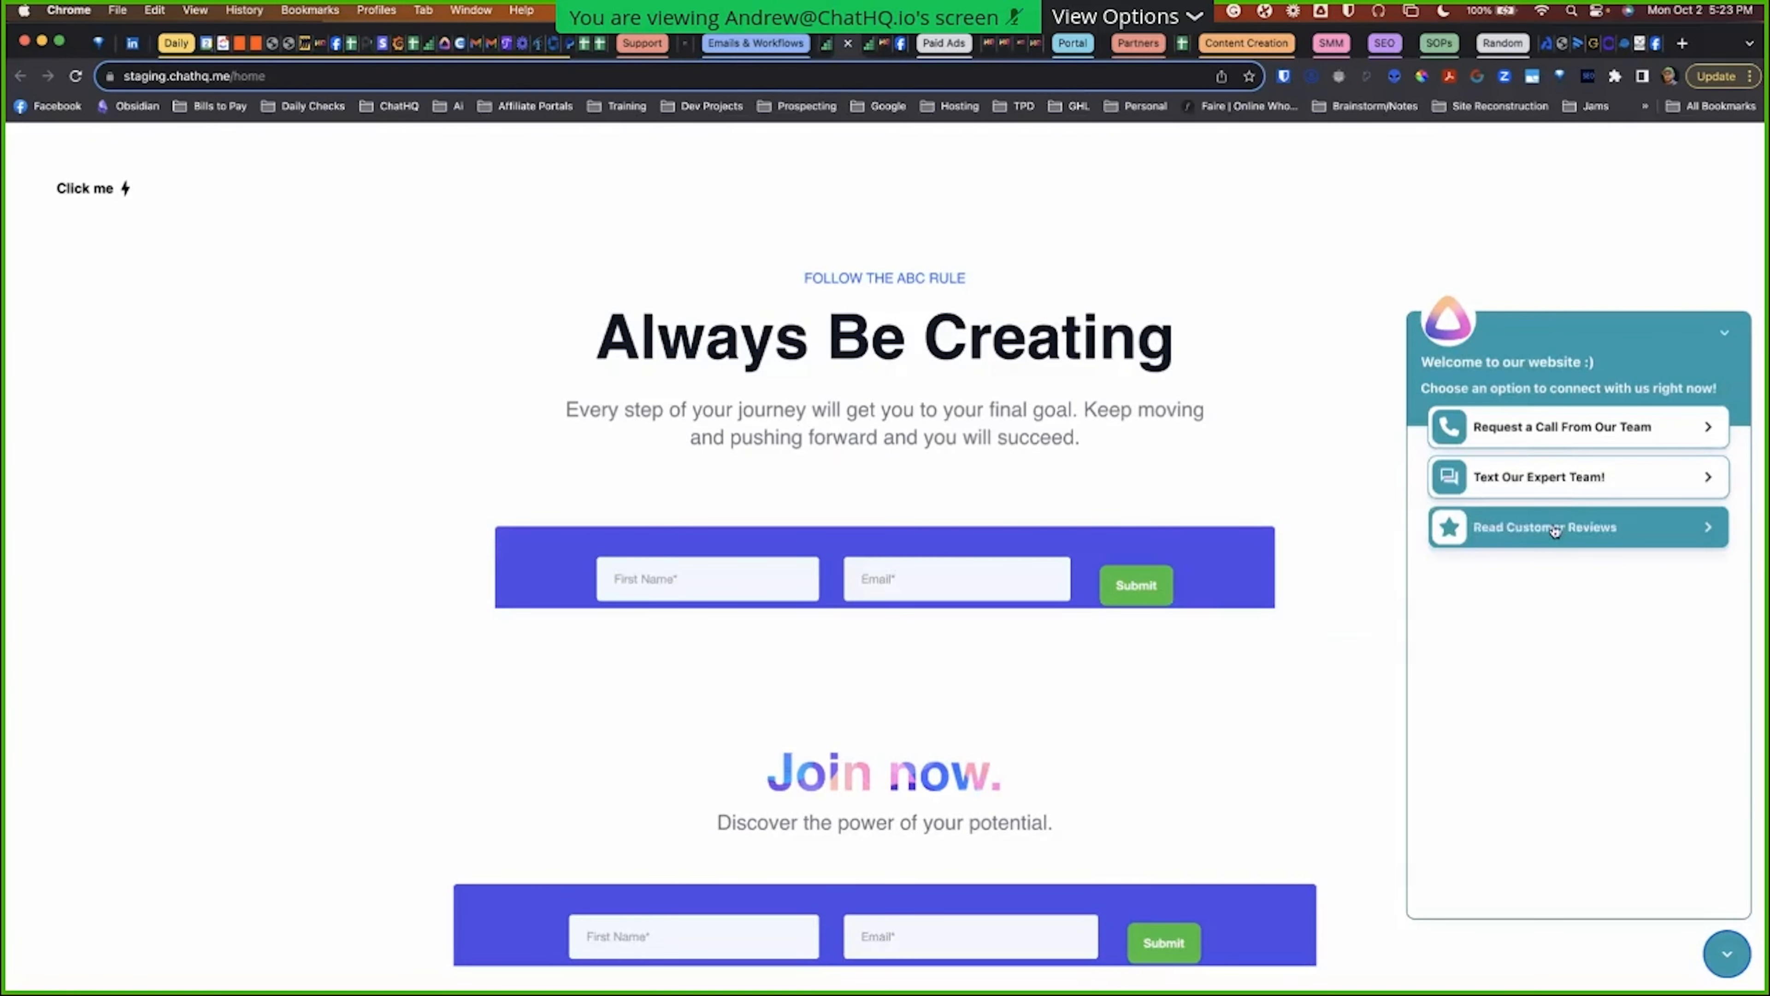
left_click(1542, 435)
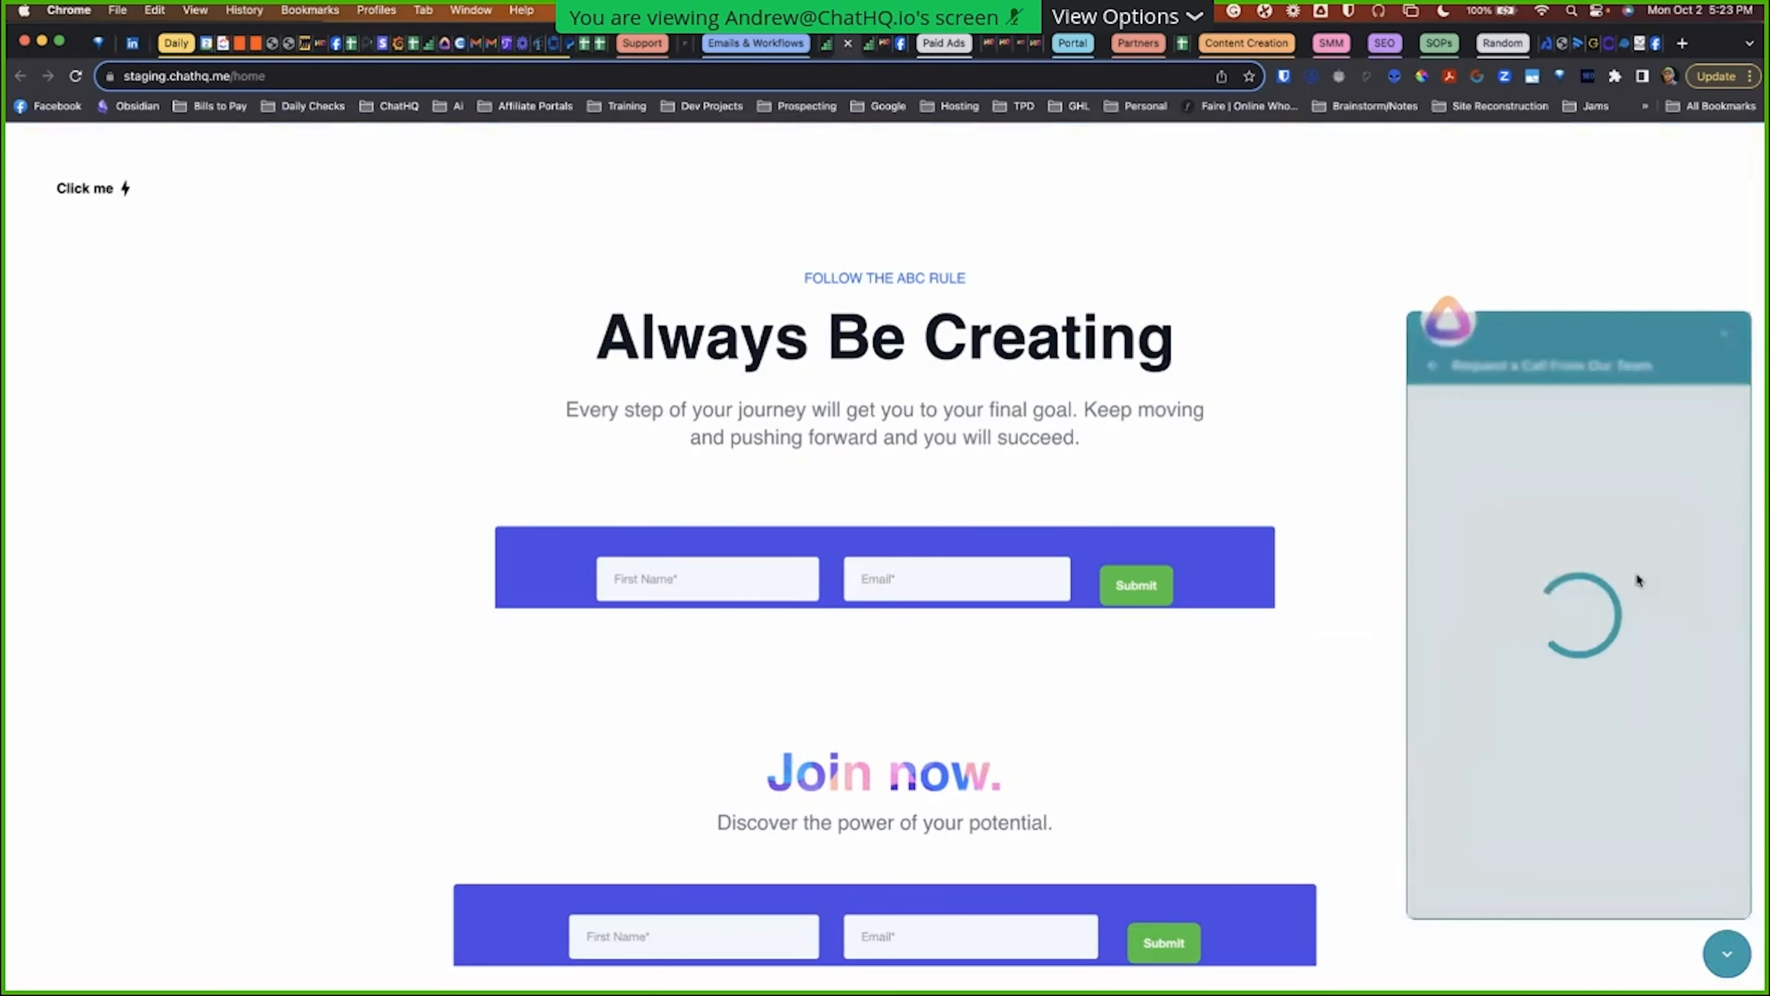
left_click(1433, 366)
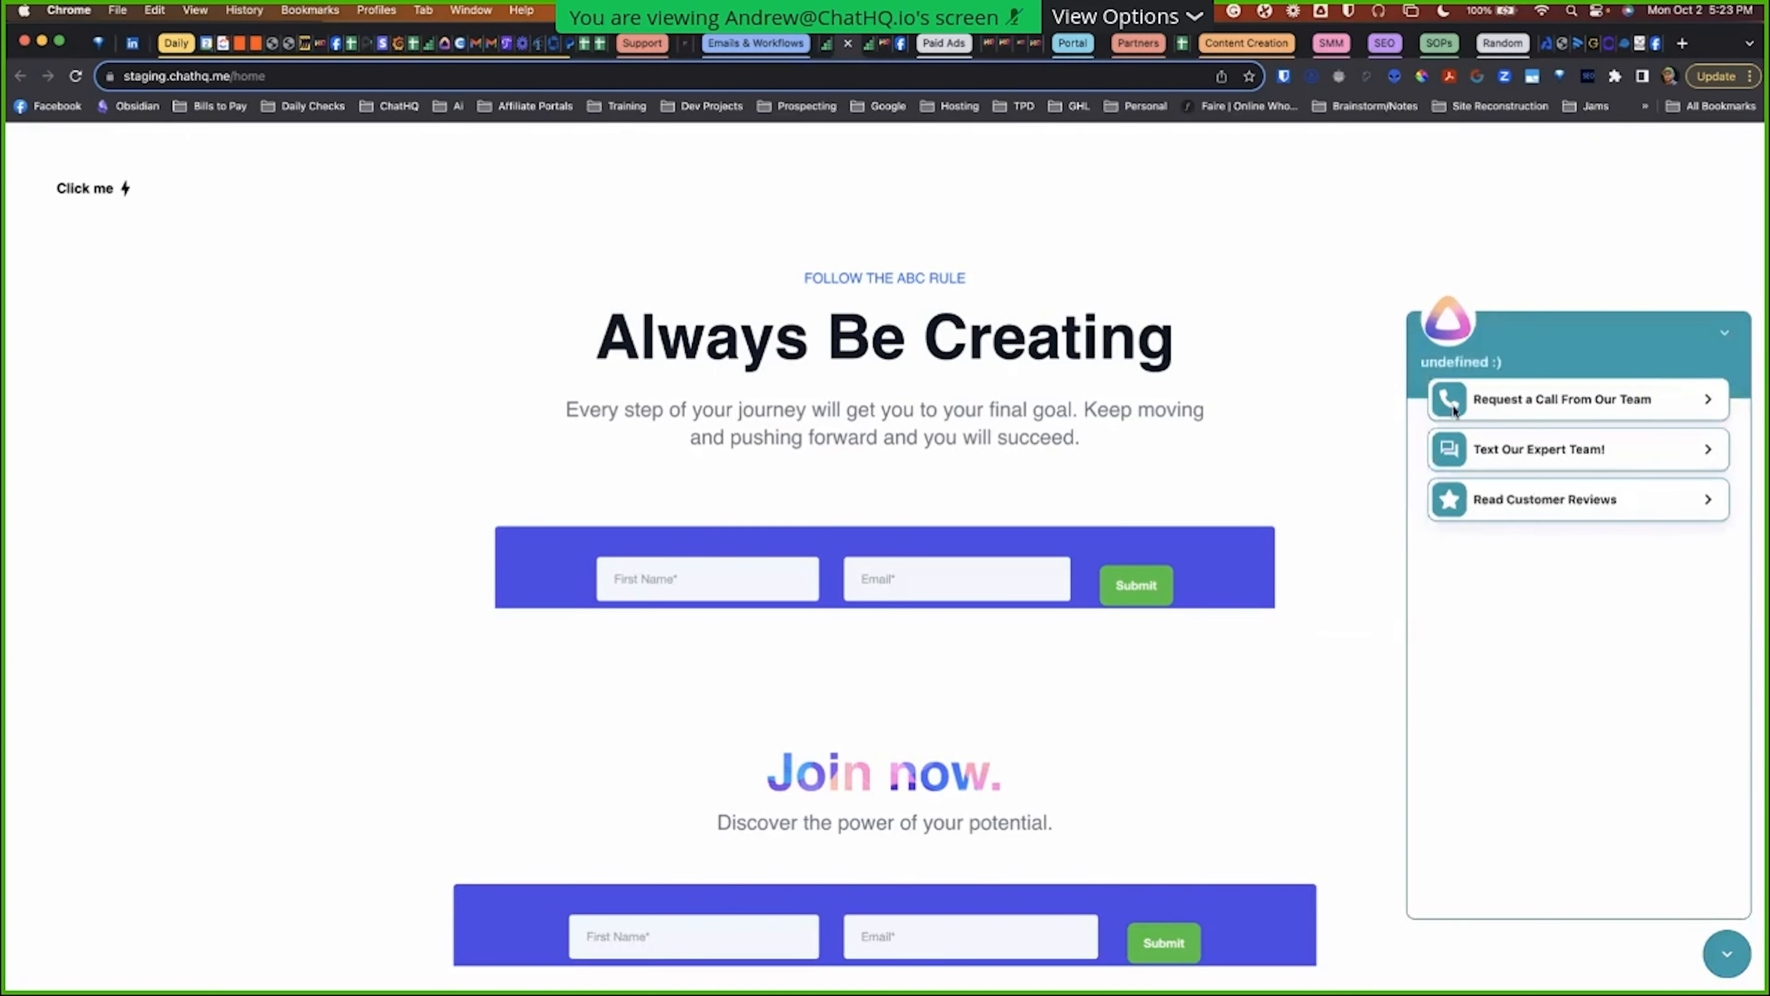
left_click(1505, 449)
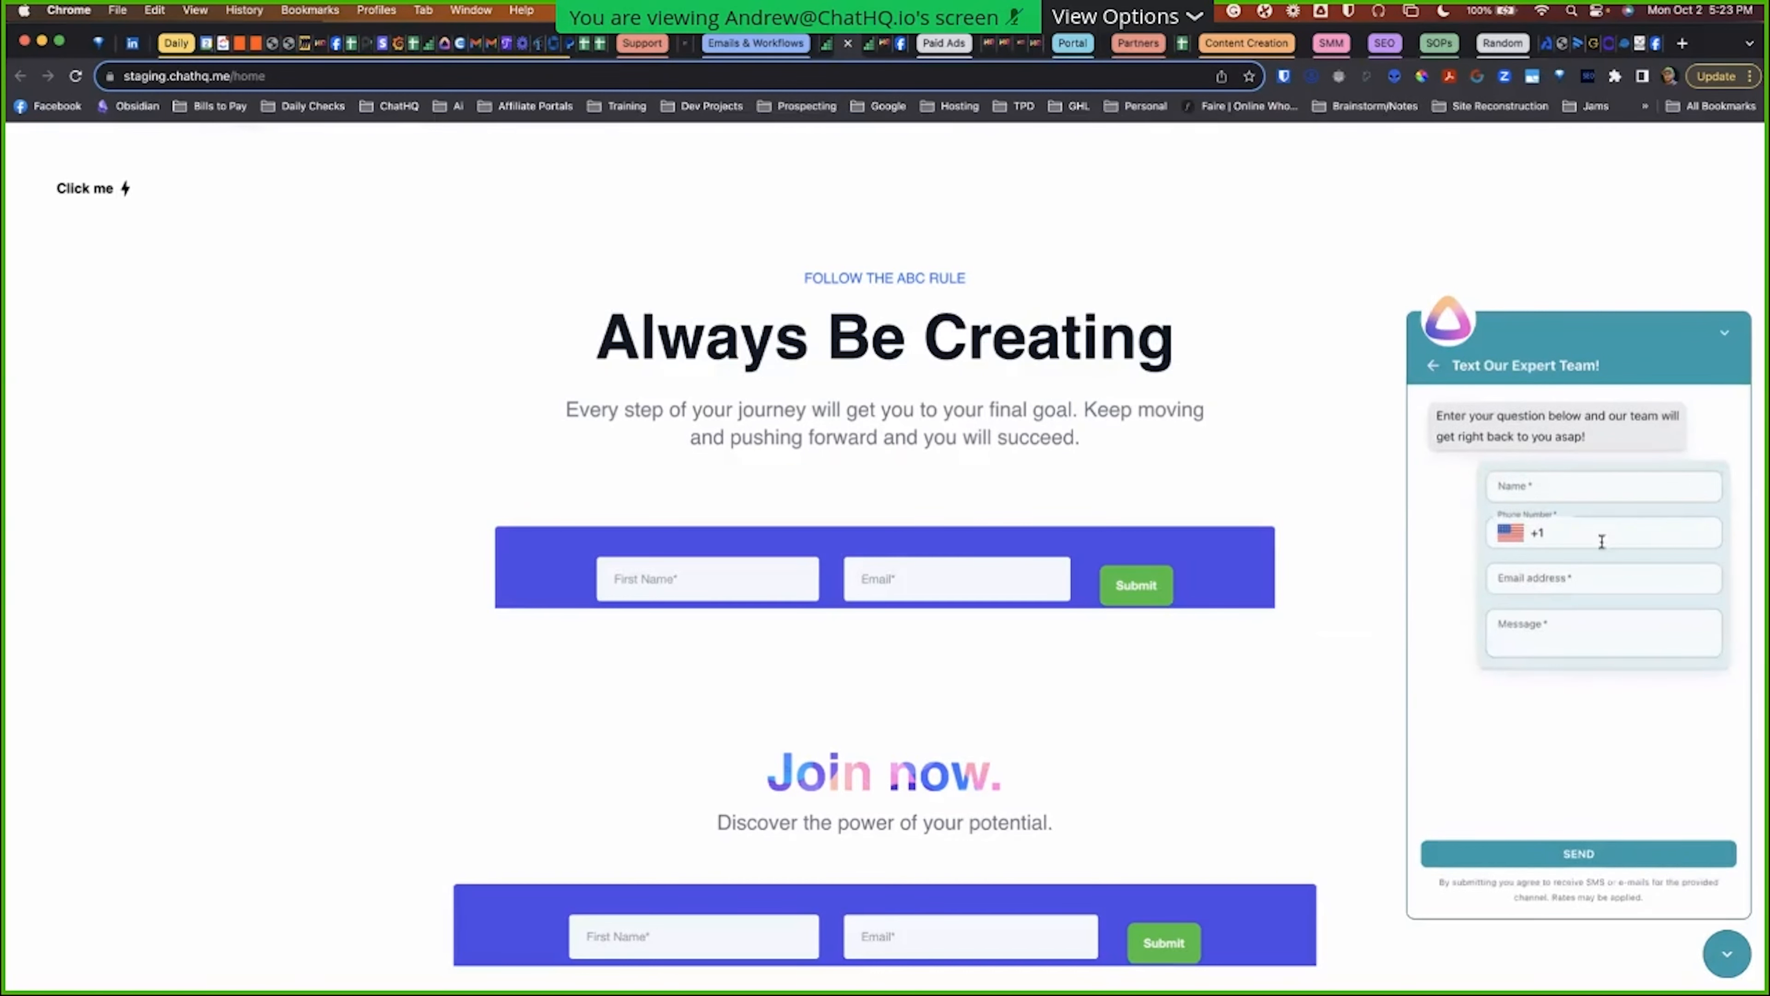
left_click(1433, 366)
left_click(1521, 504)
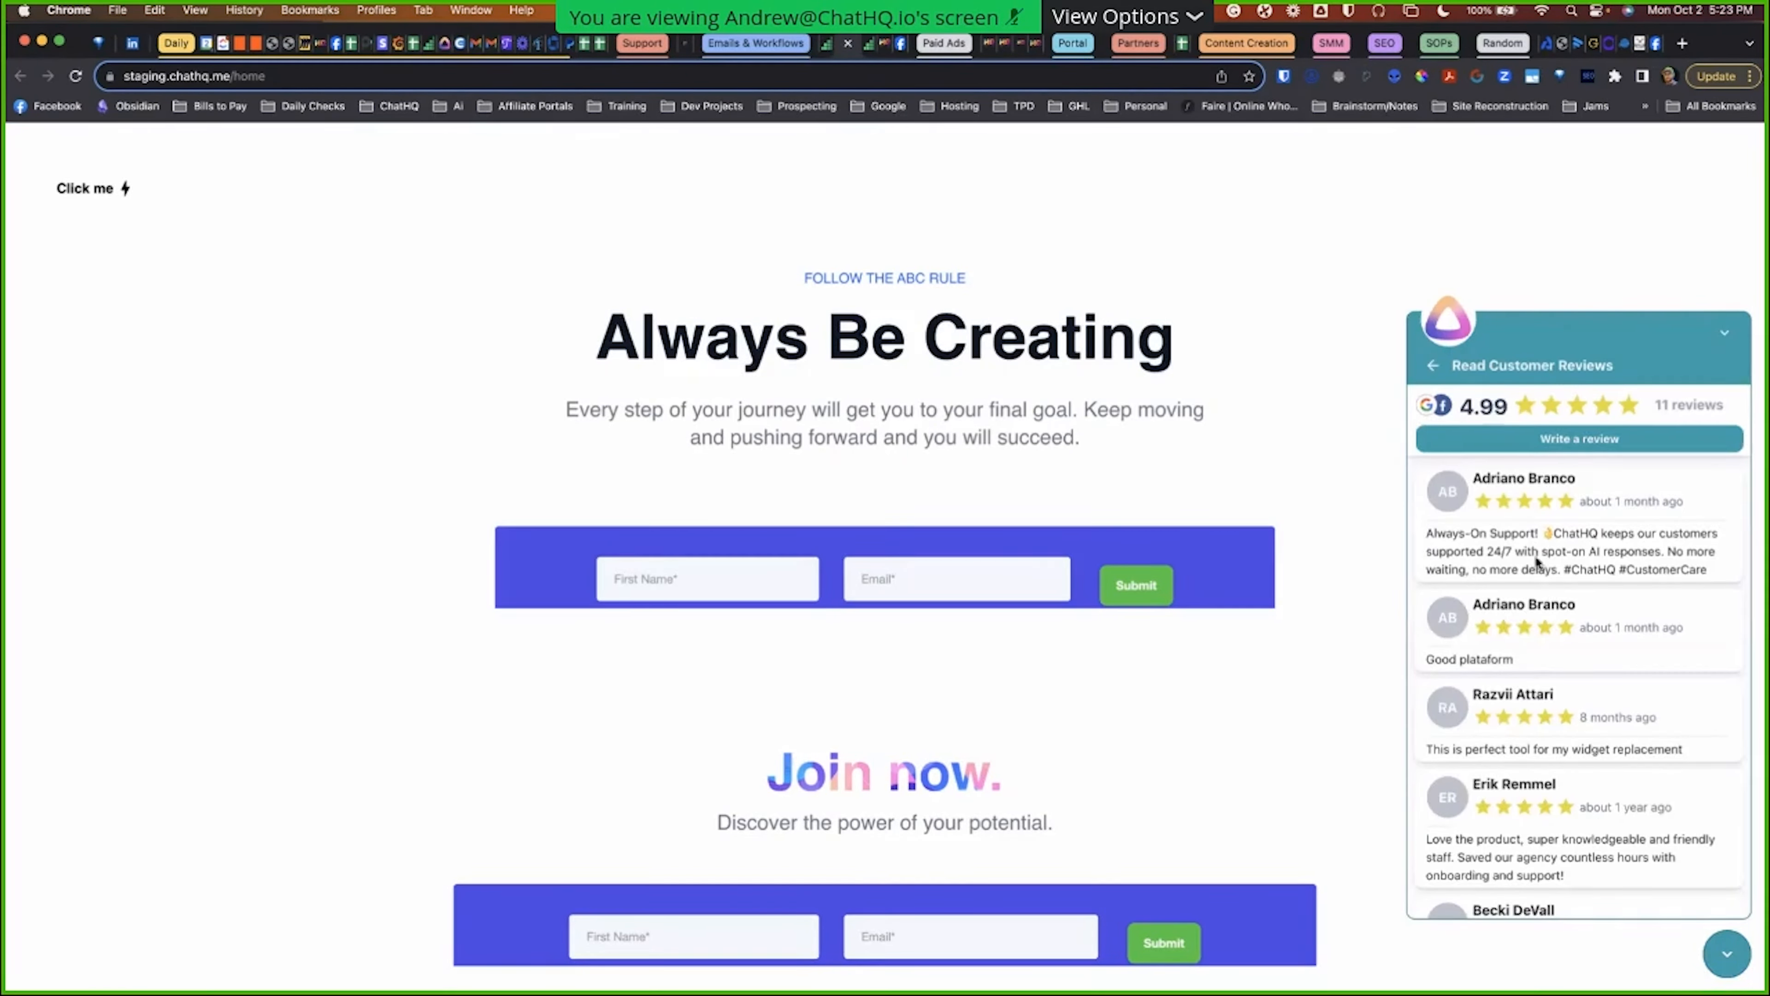
Step: Return to the widget's main view, reload the live page and reopen the widget to check its welcome text
left_click(1433, 365)
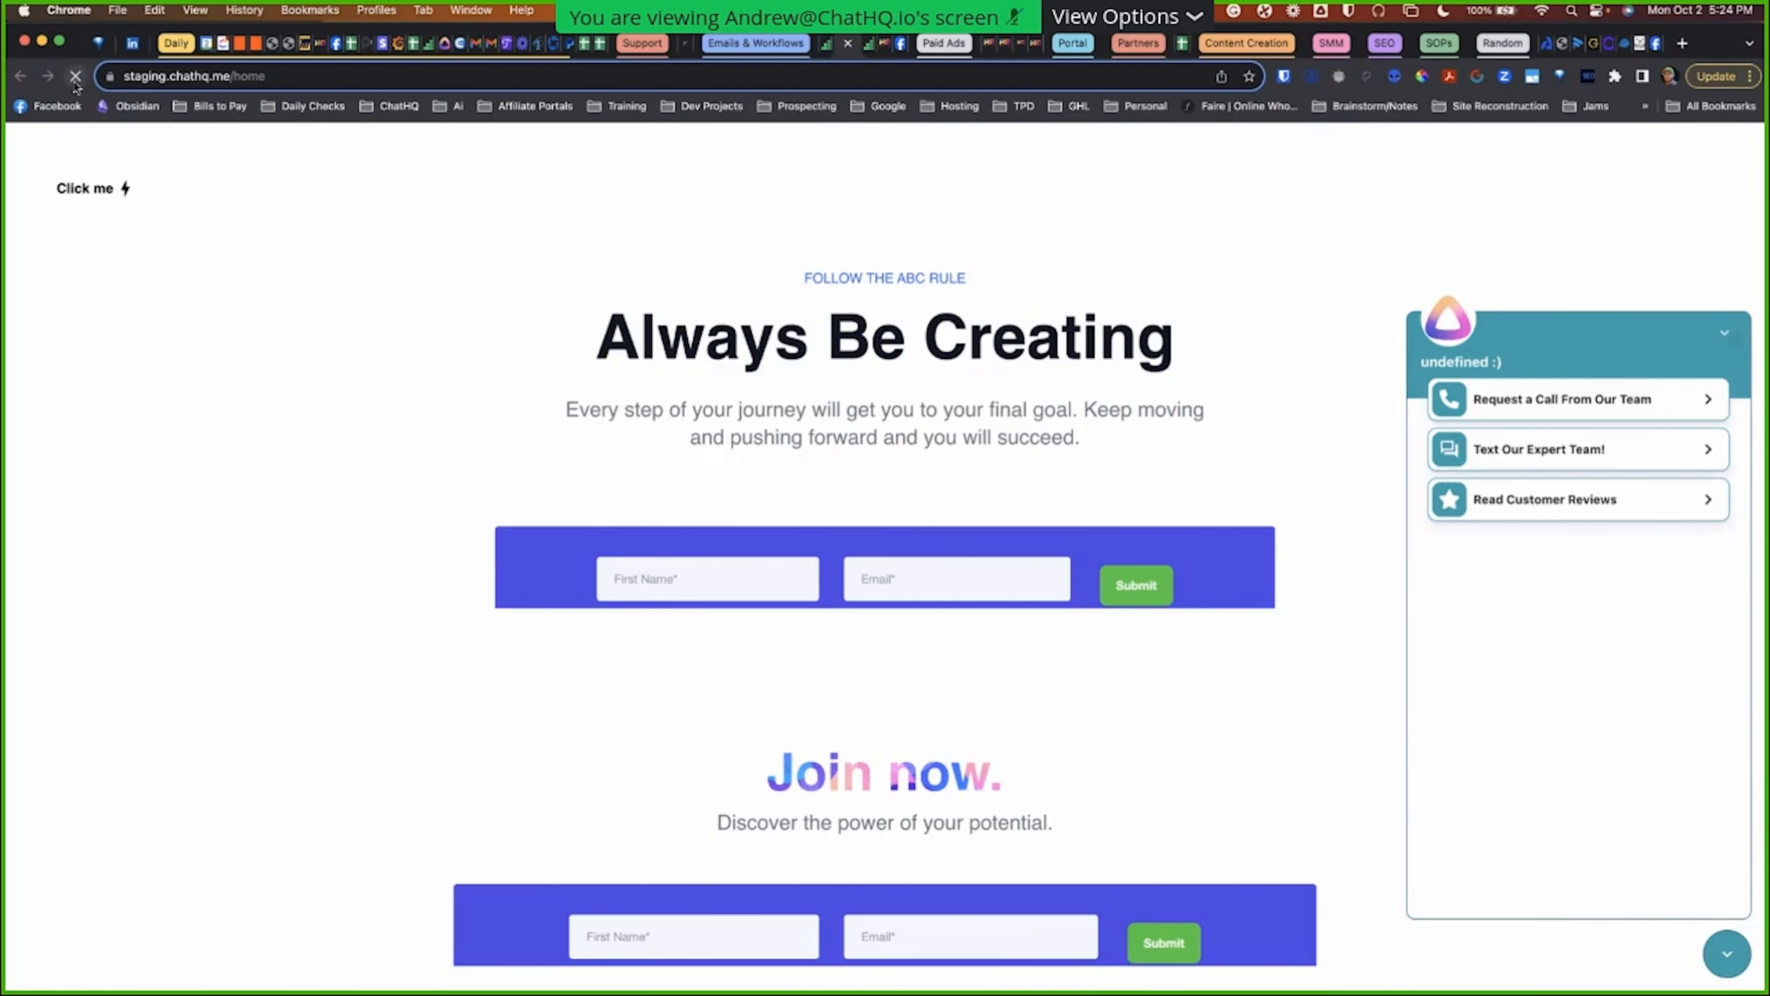
left_click(76, 76)
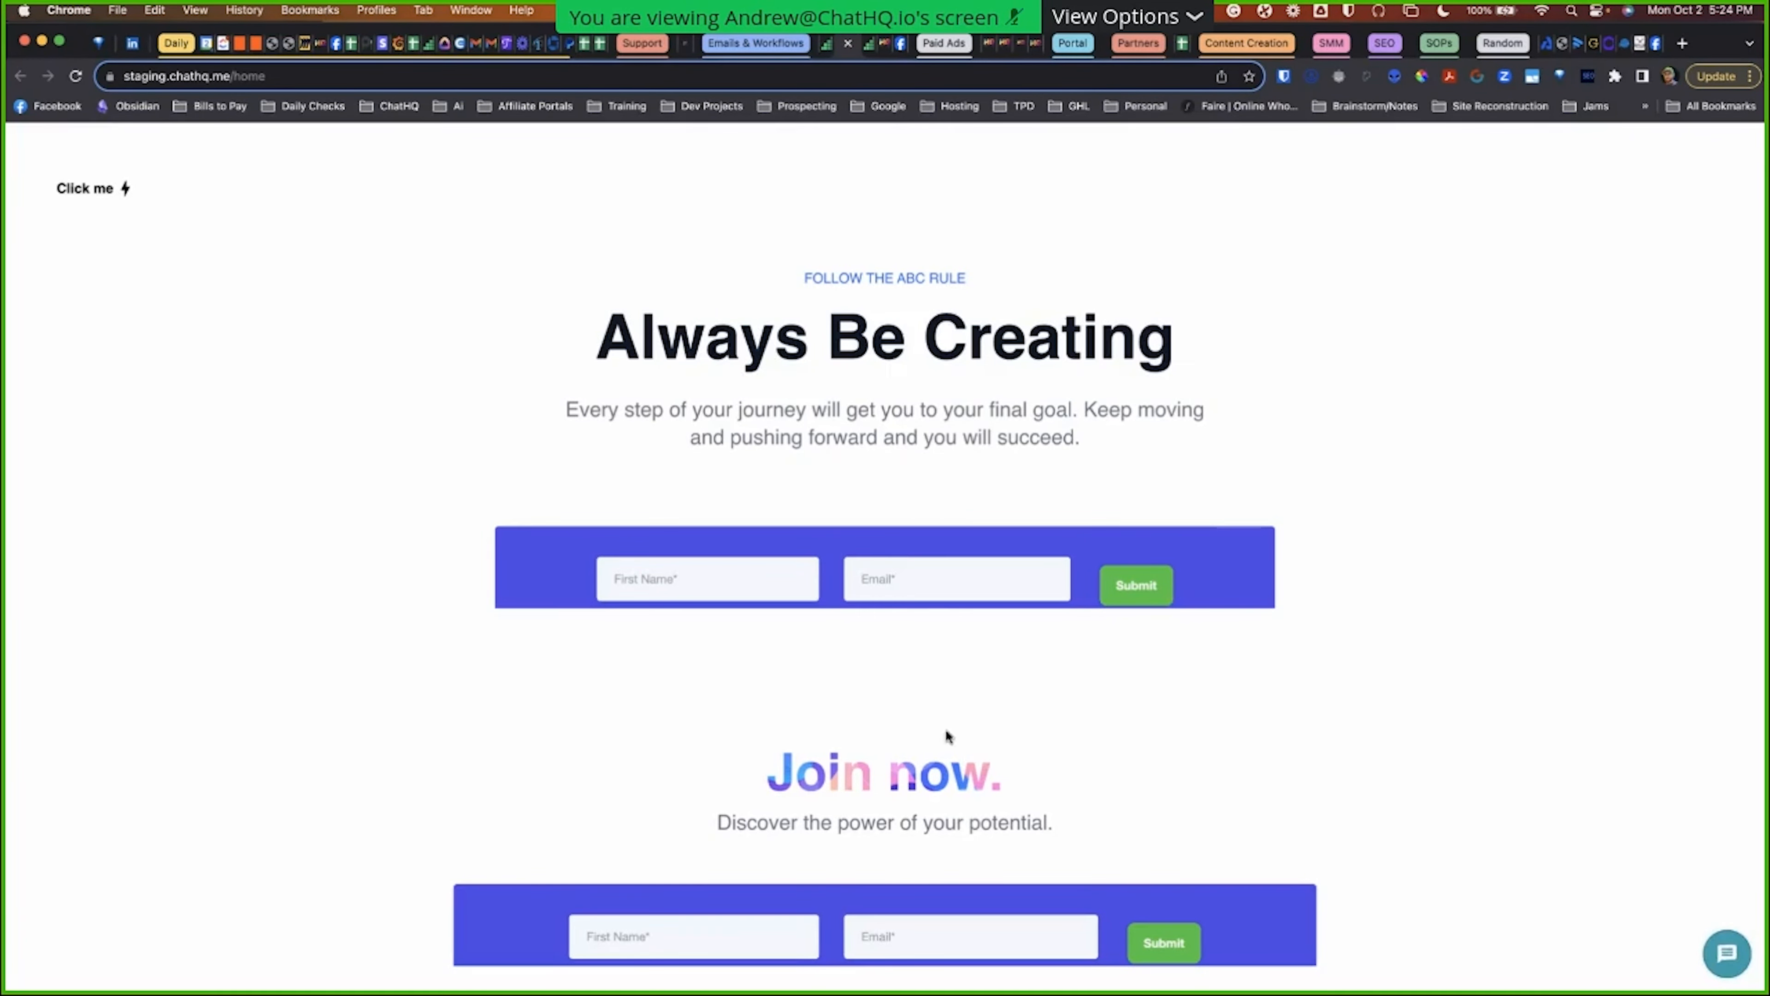
left_click(1725, 950)
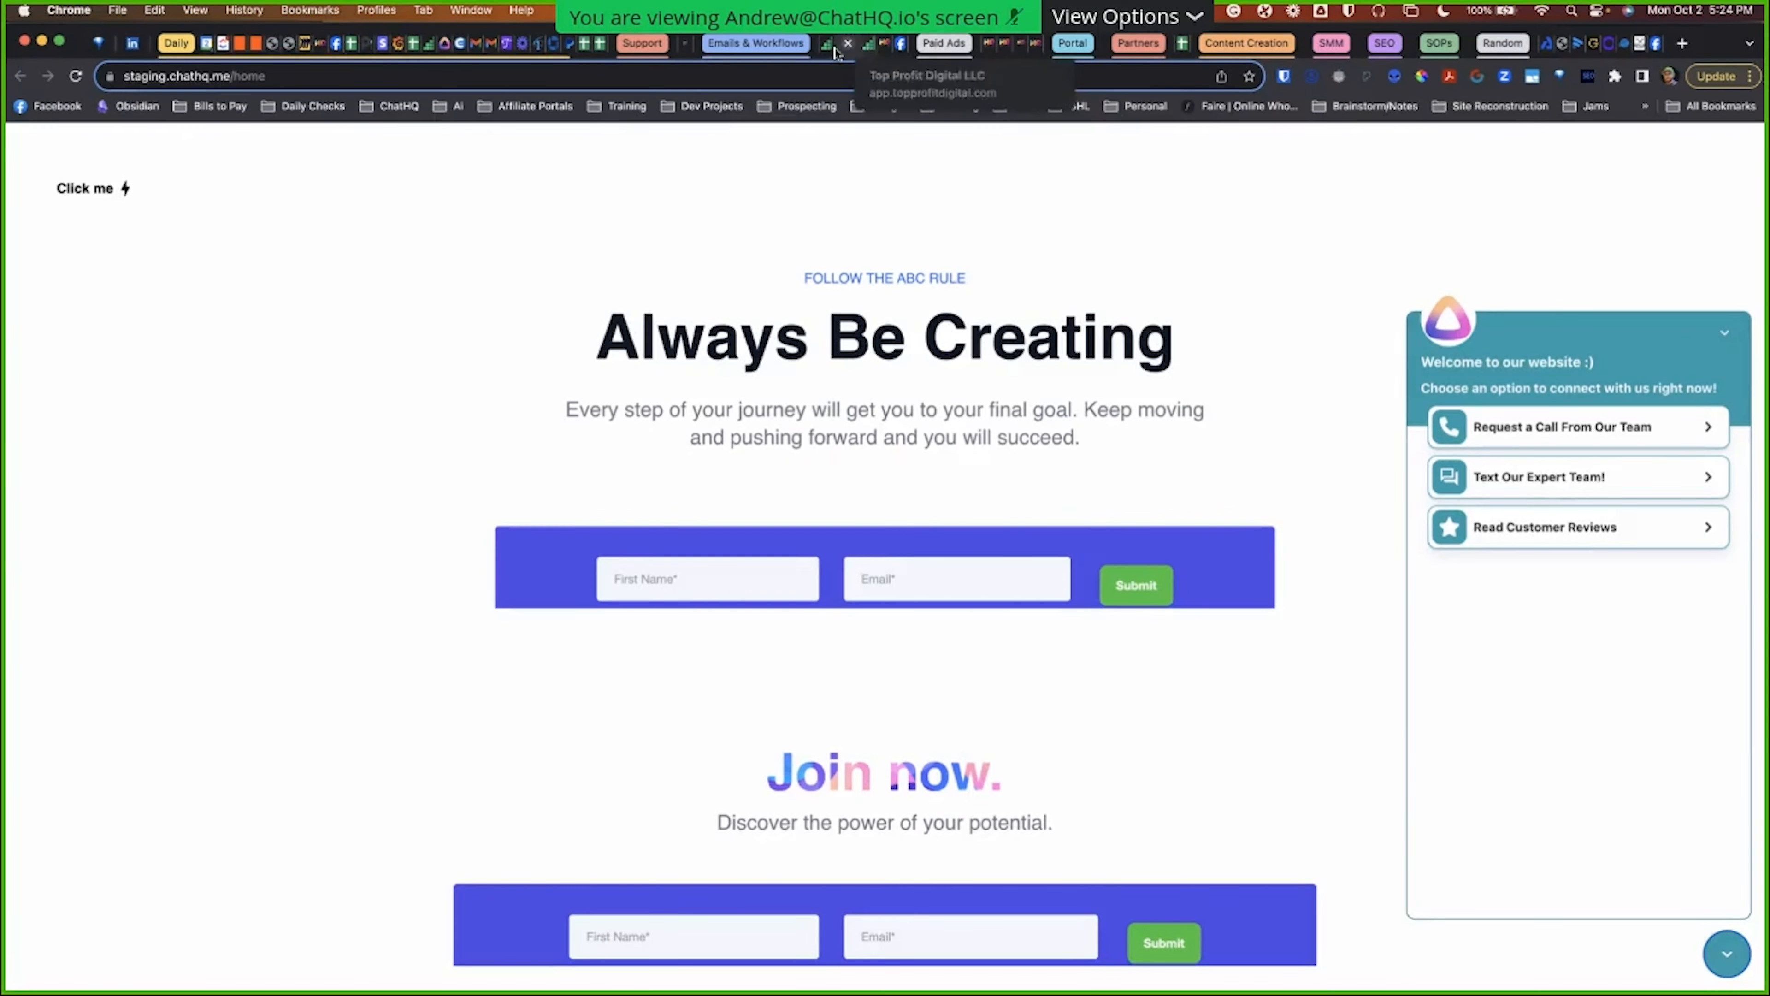
Step: Close the SEO Meta Data settings in the page builder and return to the "Example Pages and Builds" funnel
left_click(848, 45)
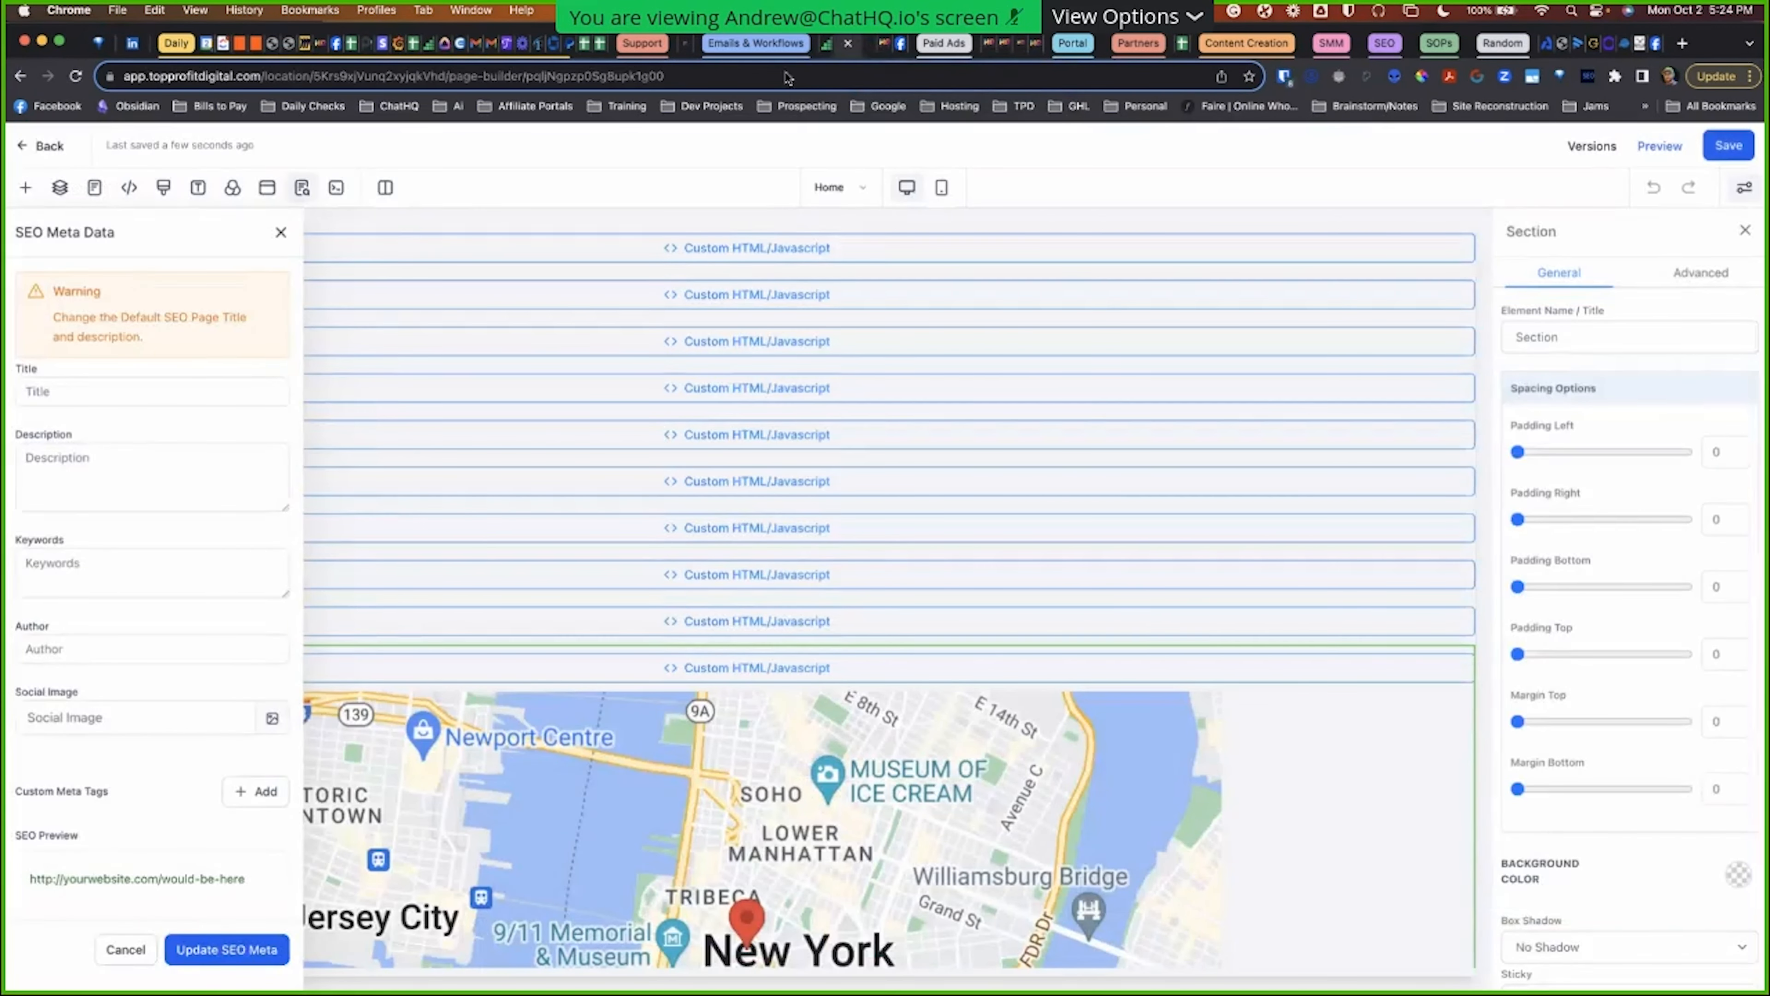
left_click(281, 232)
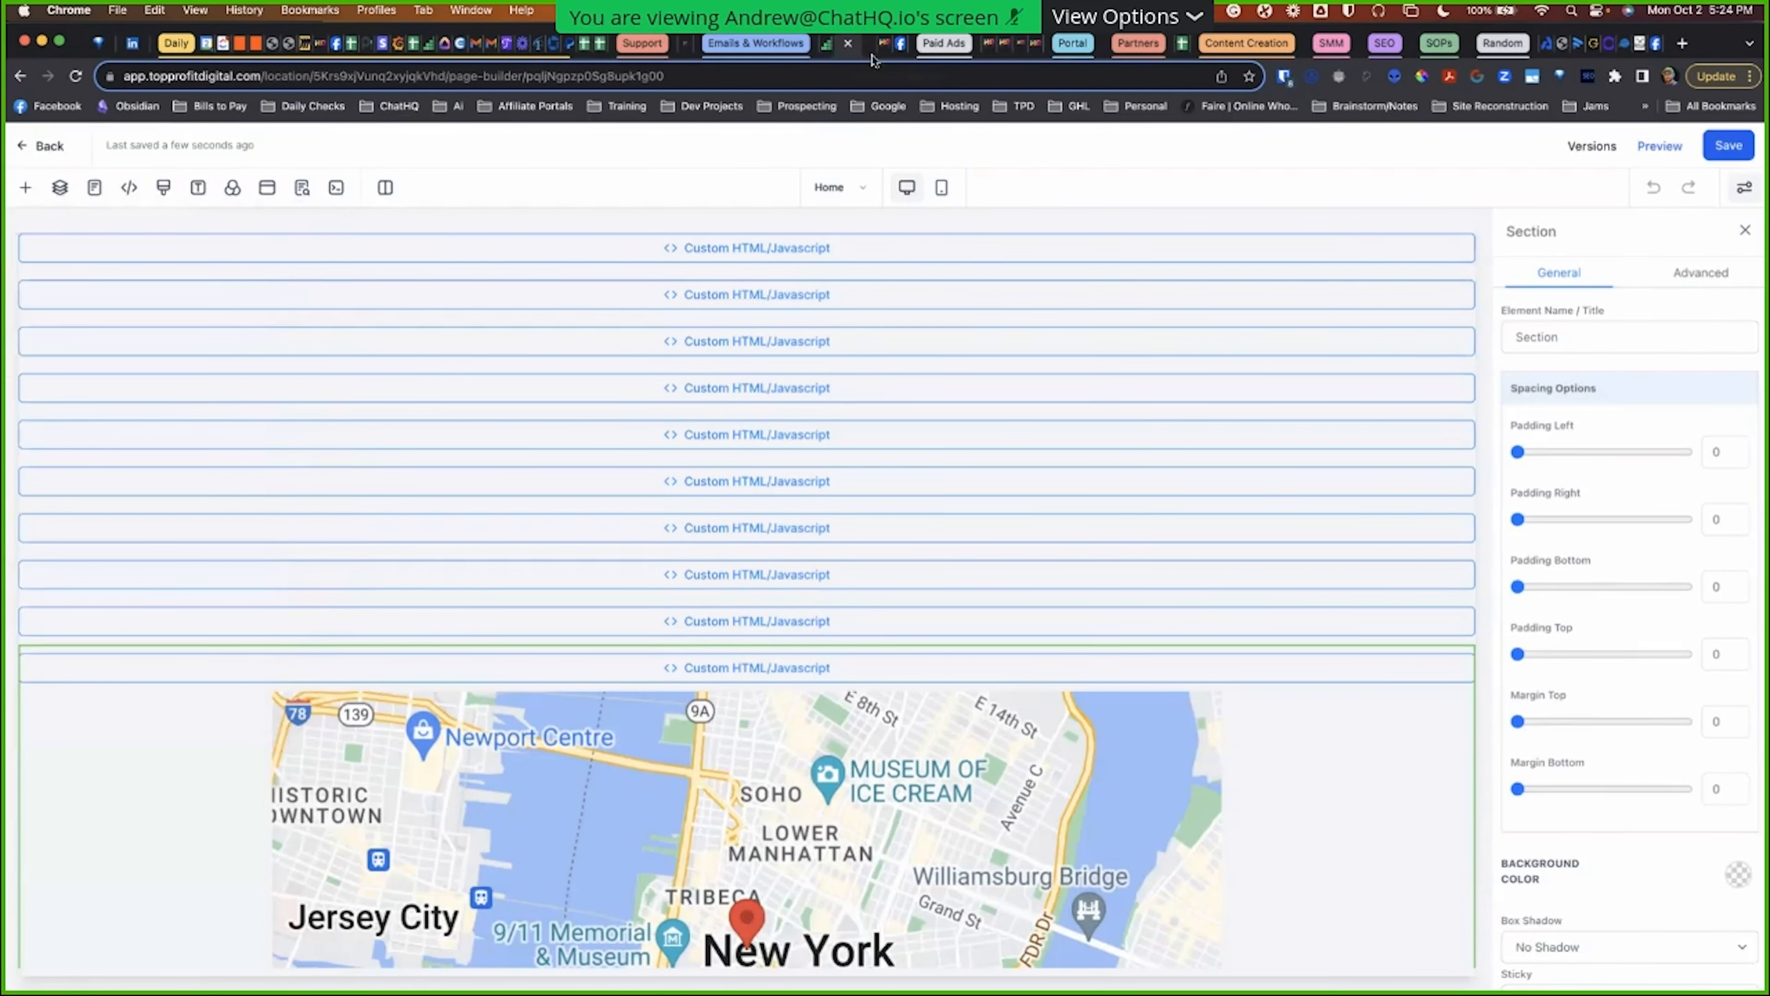
left_click(848, 43)
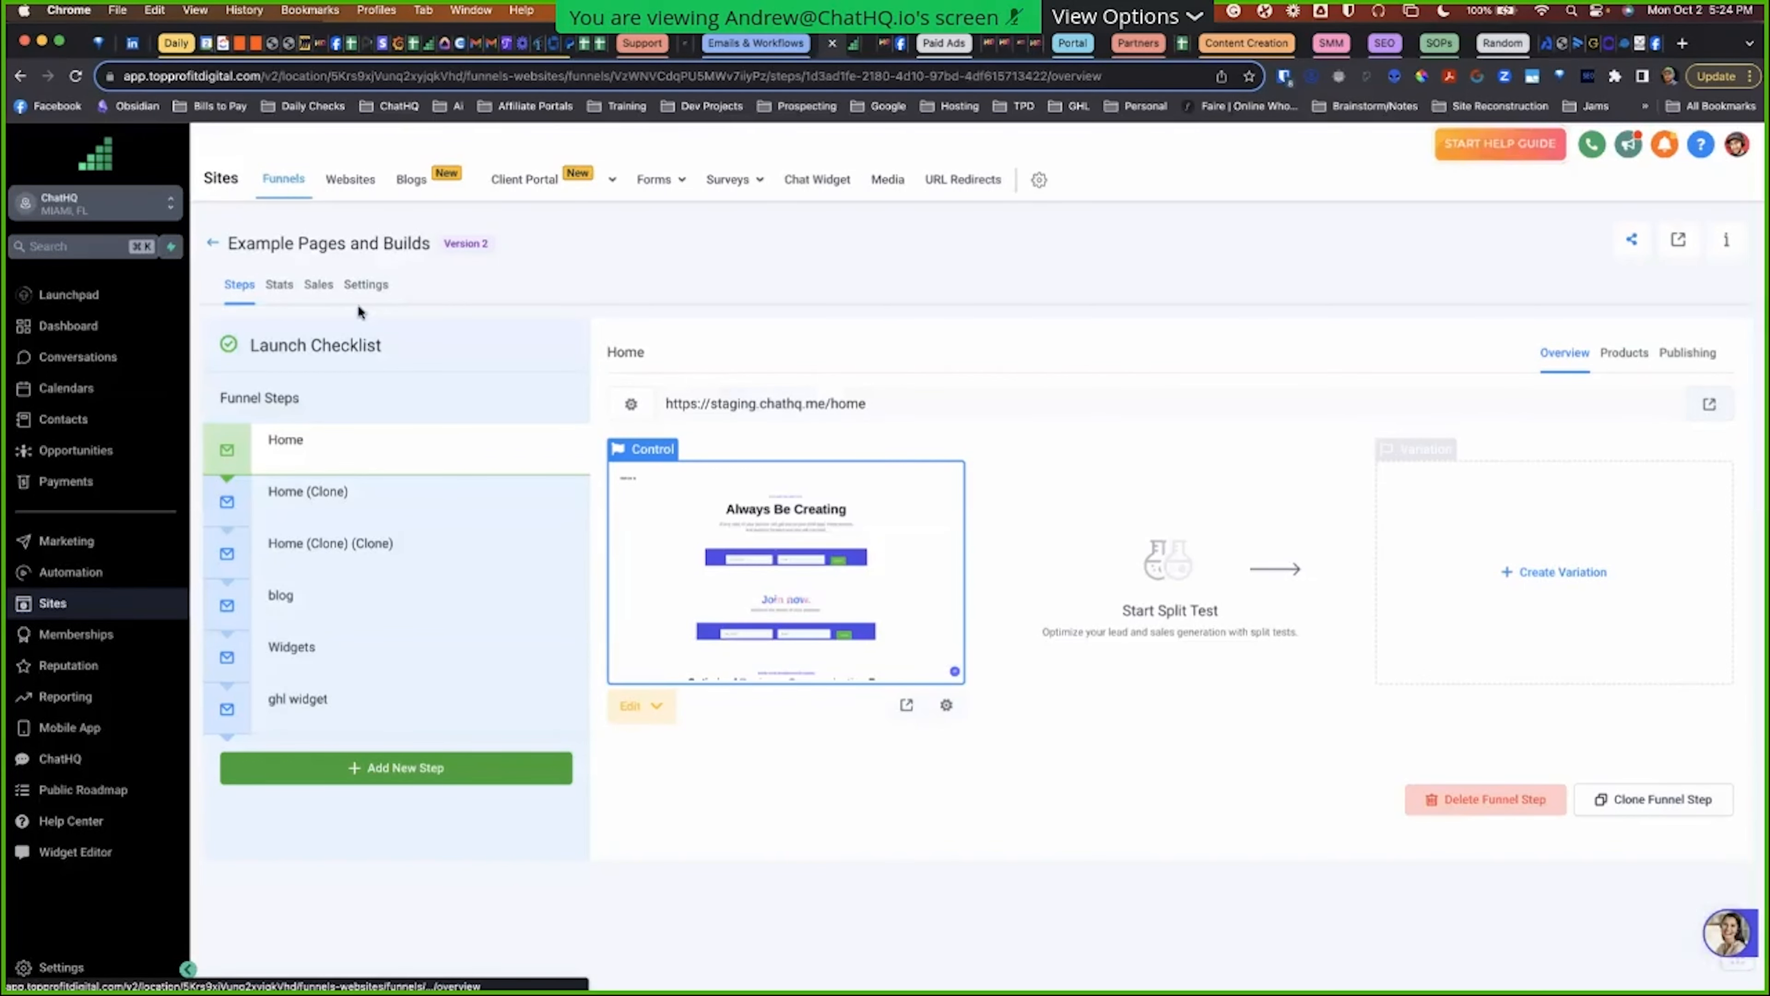
Step: Delete the widget script from the funnel's body tracking code and save the funnel settings
left_click(365, 285)
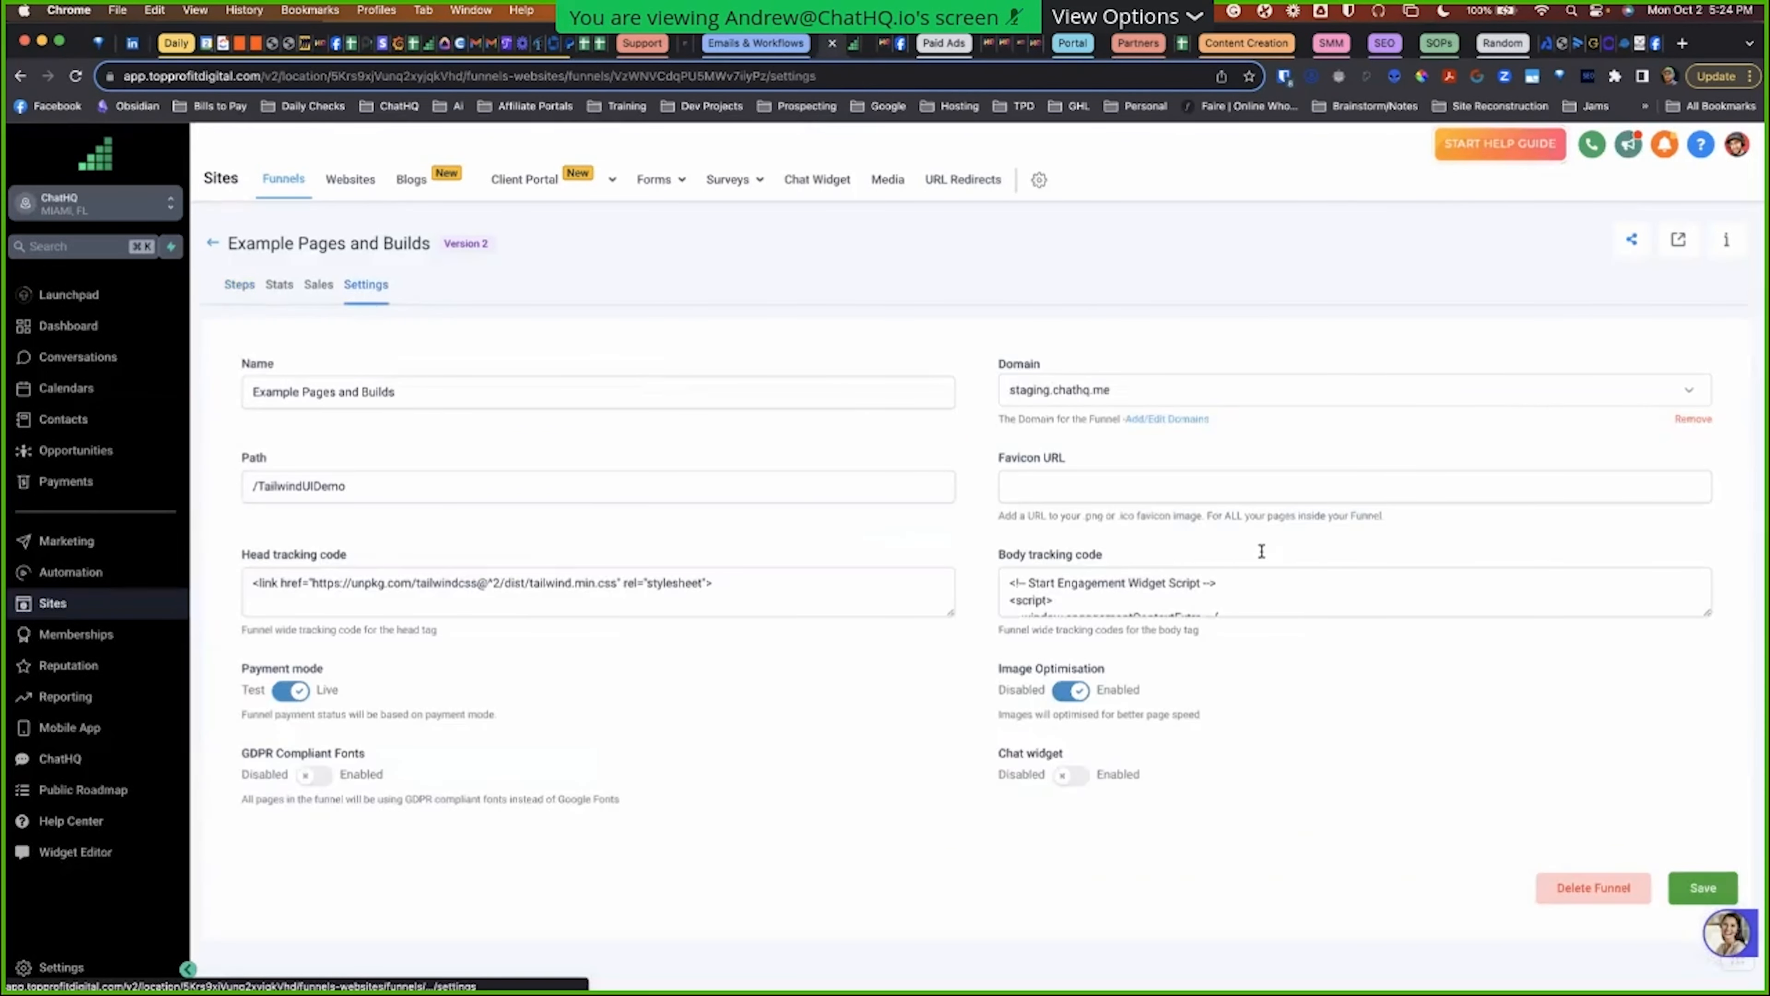
left_click(1690, 596)
scroll(1387, 719, "down", 5)
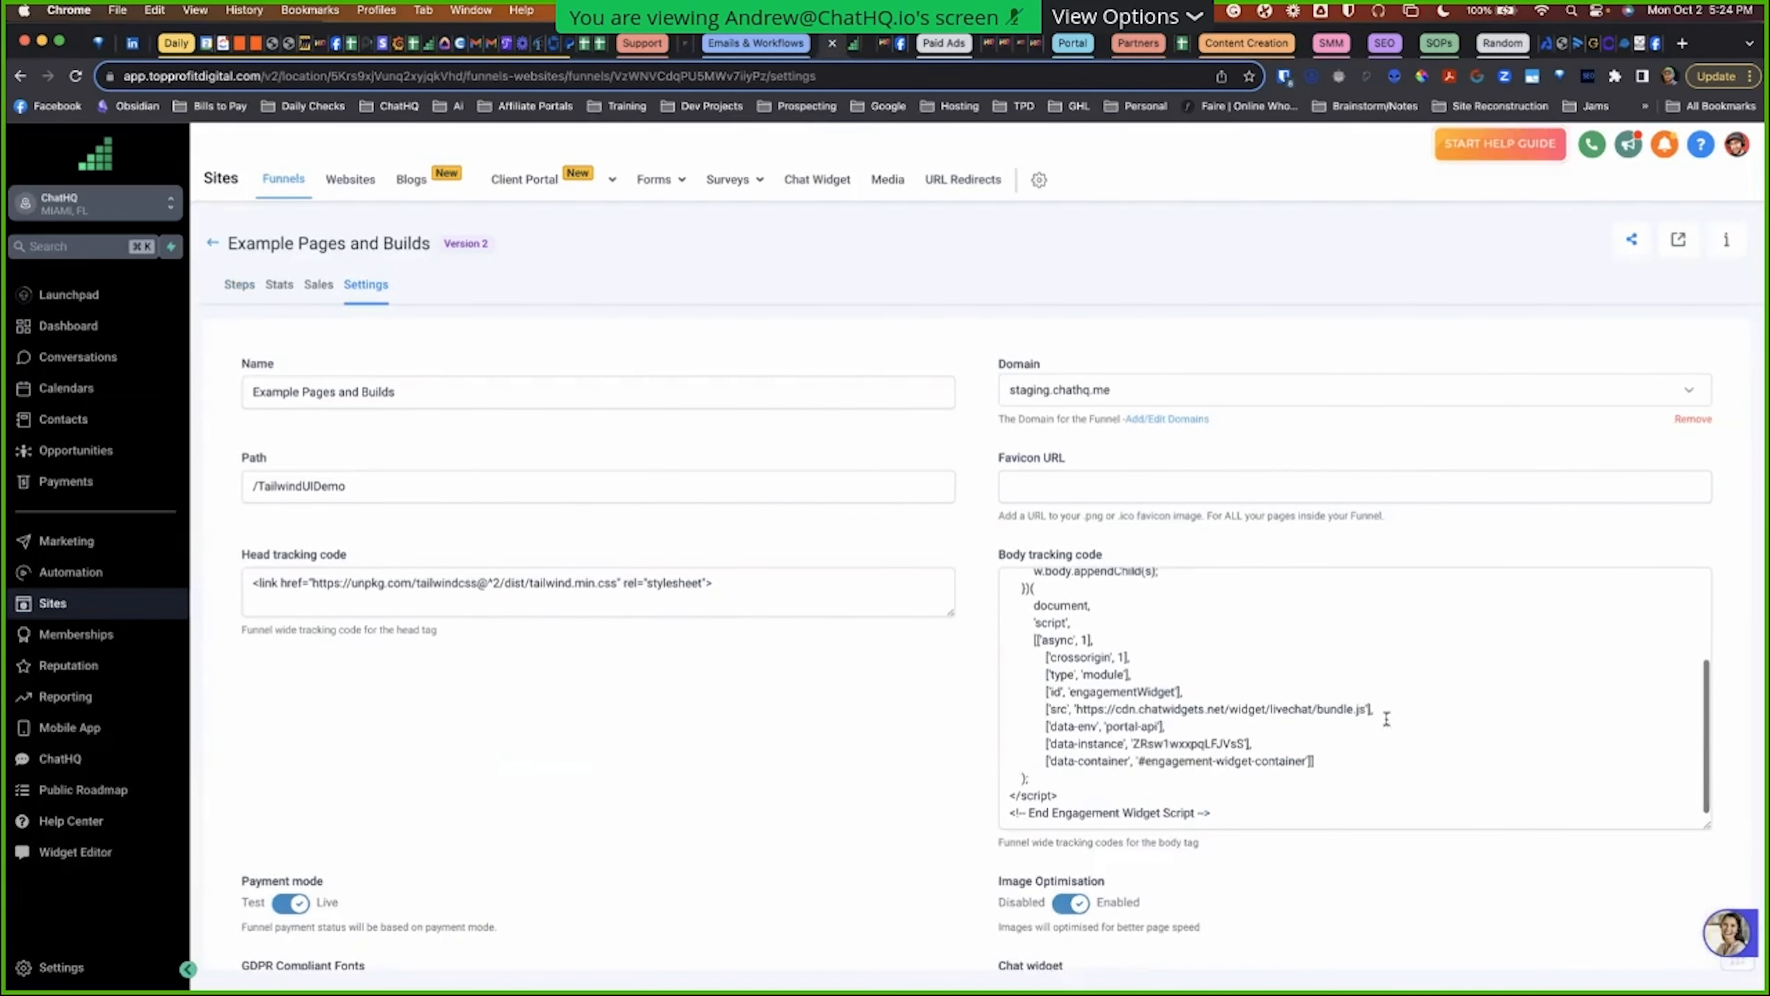
left_click(1276, 791)
key("super+a")
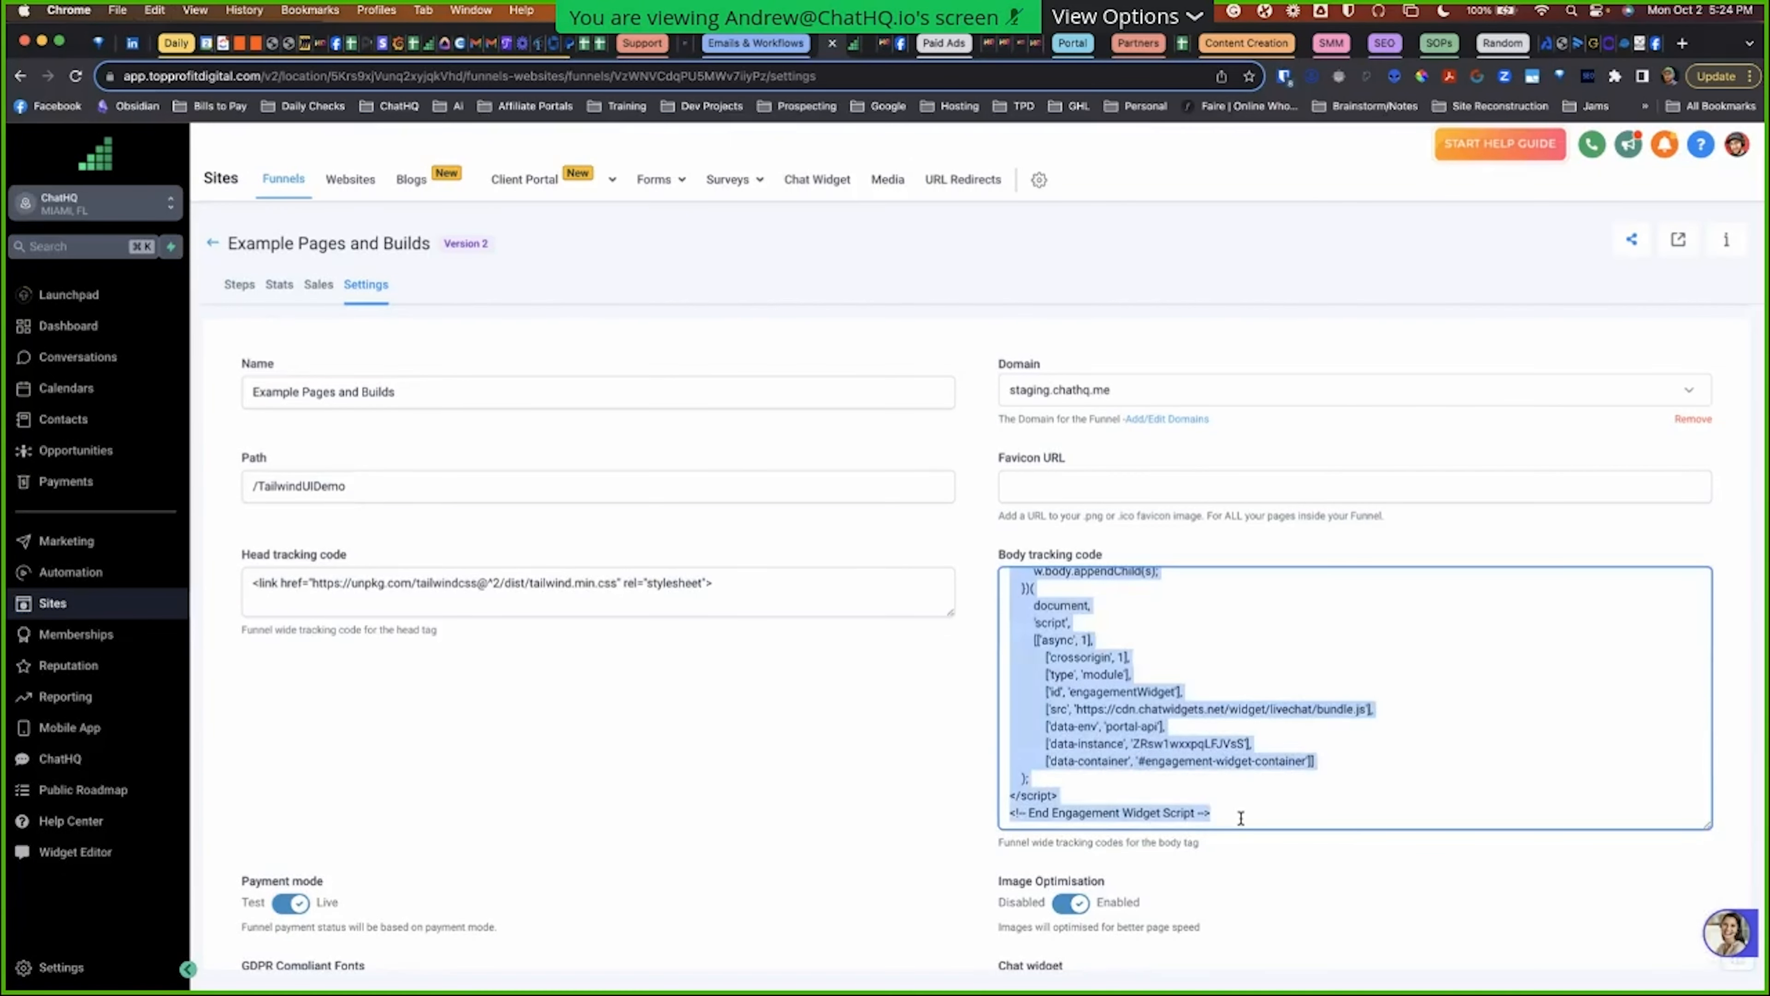
key("BackSpace")
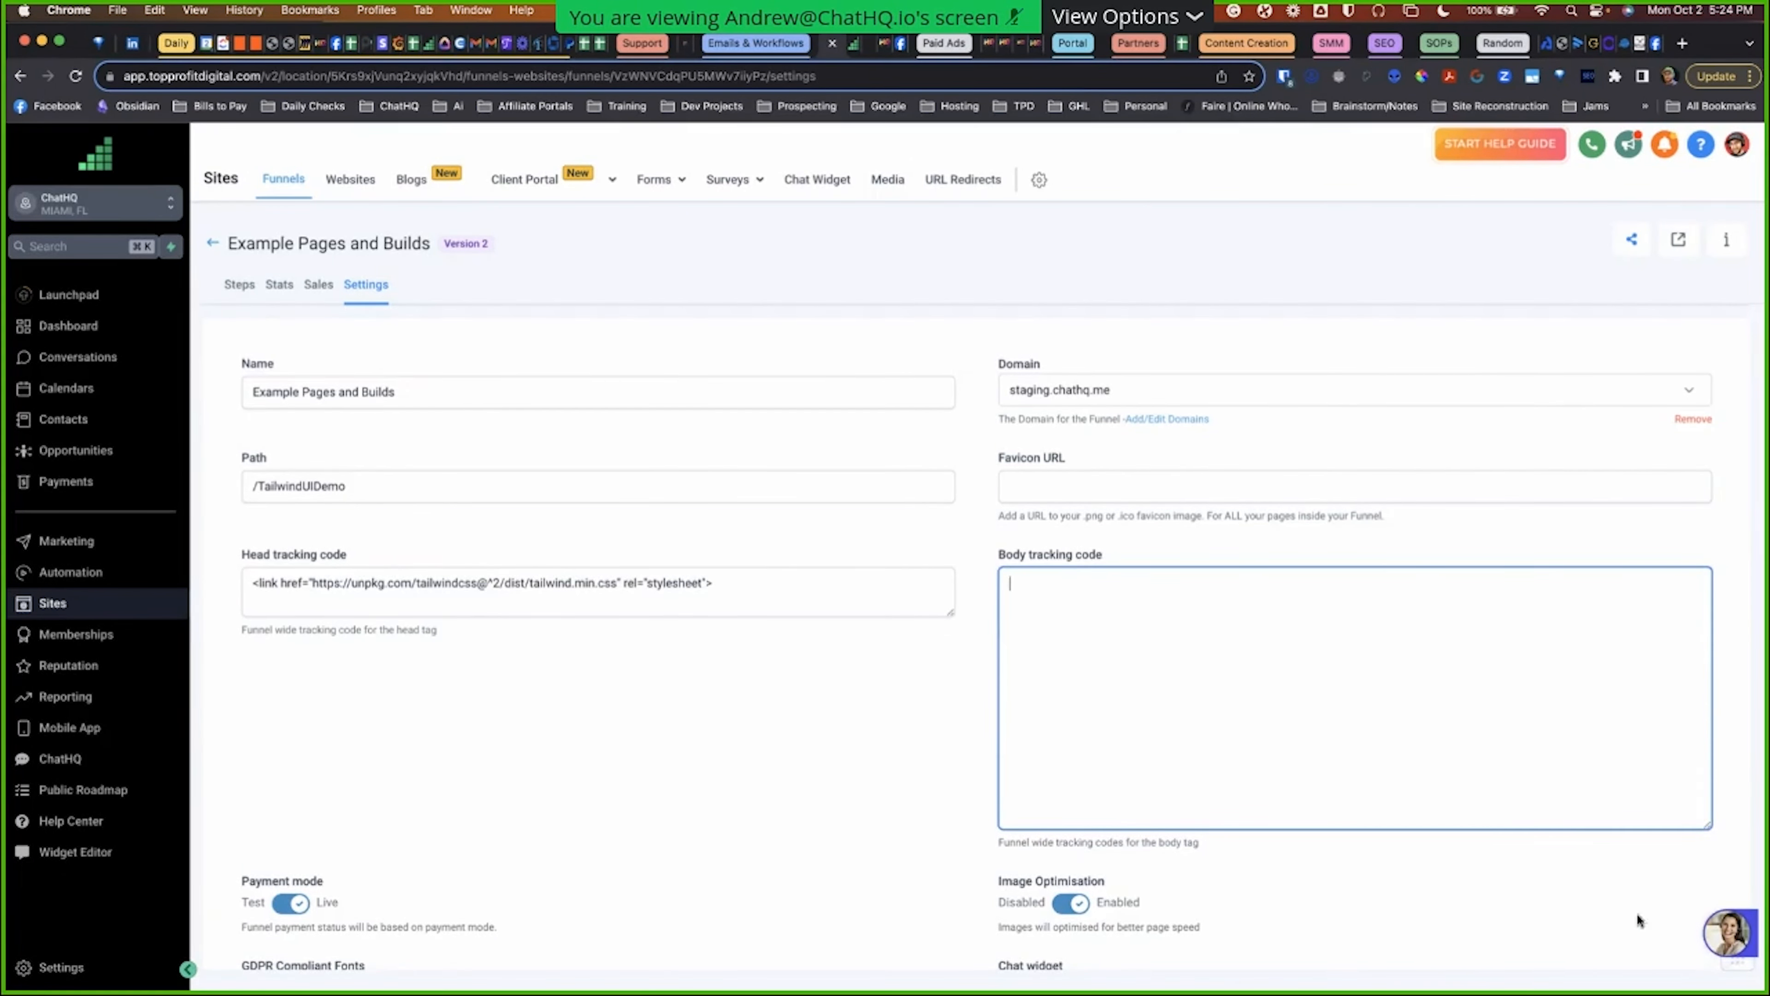
scroll(1603, 930, "down", 3)
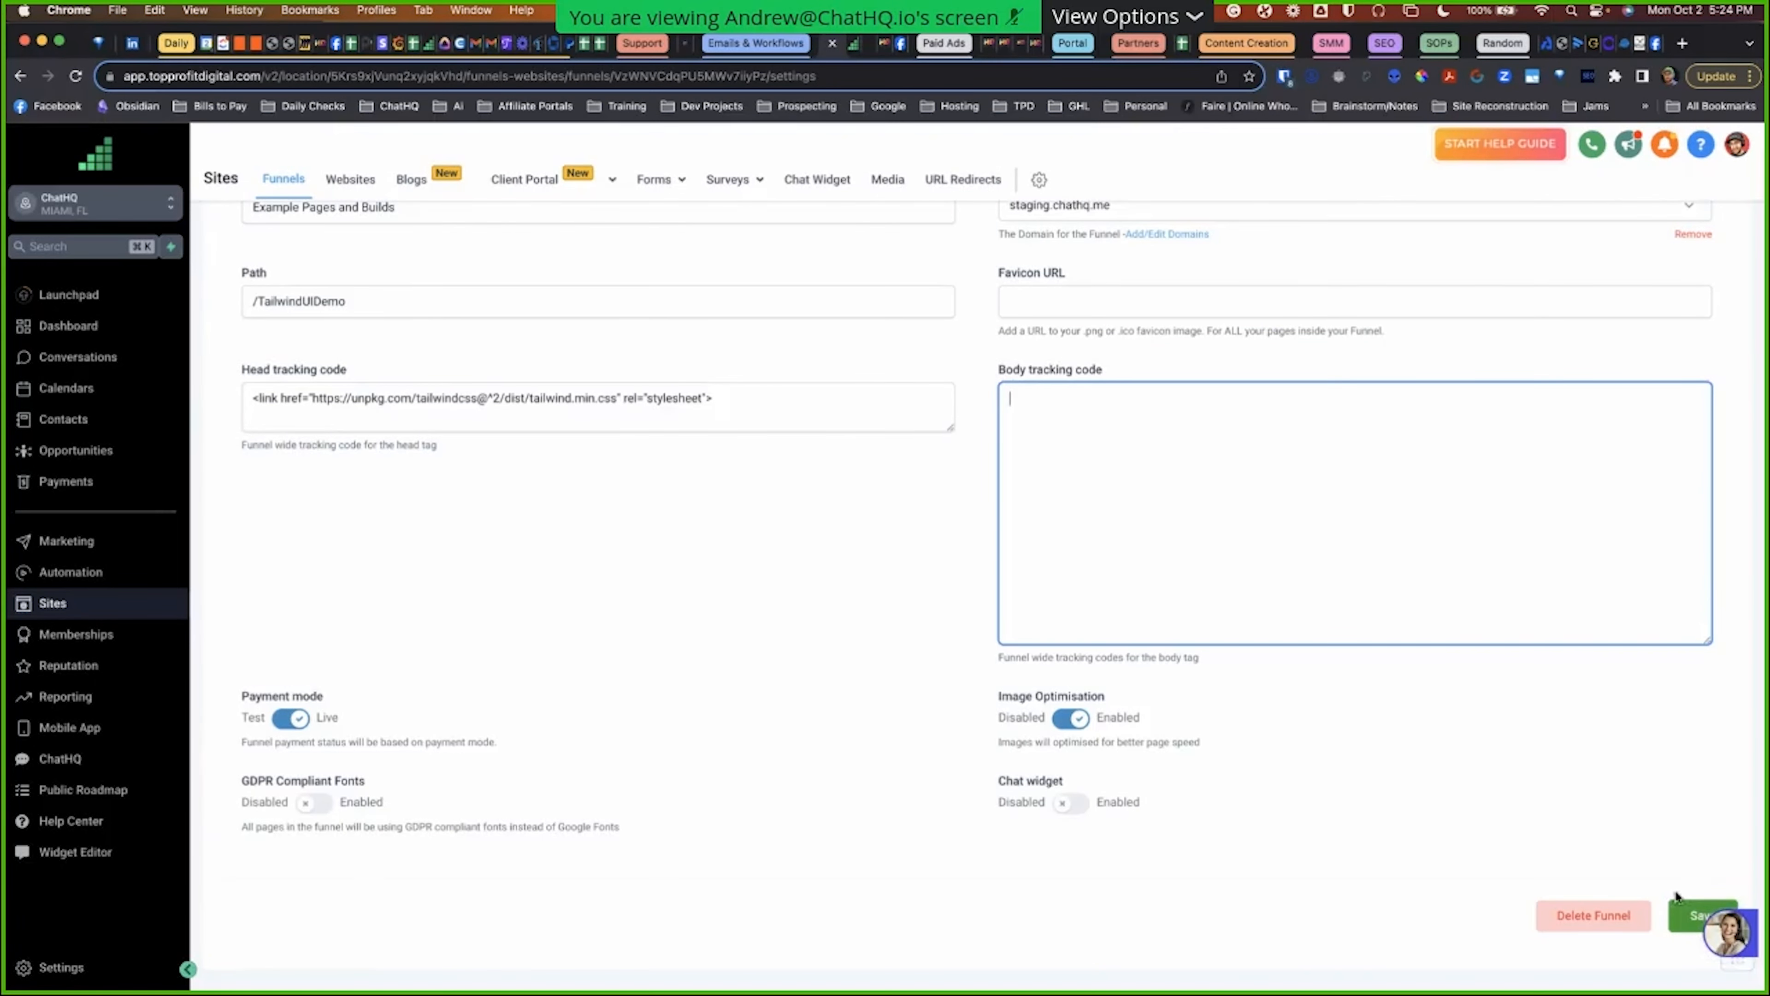
left_click(1672, 914)
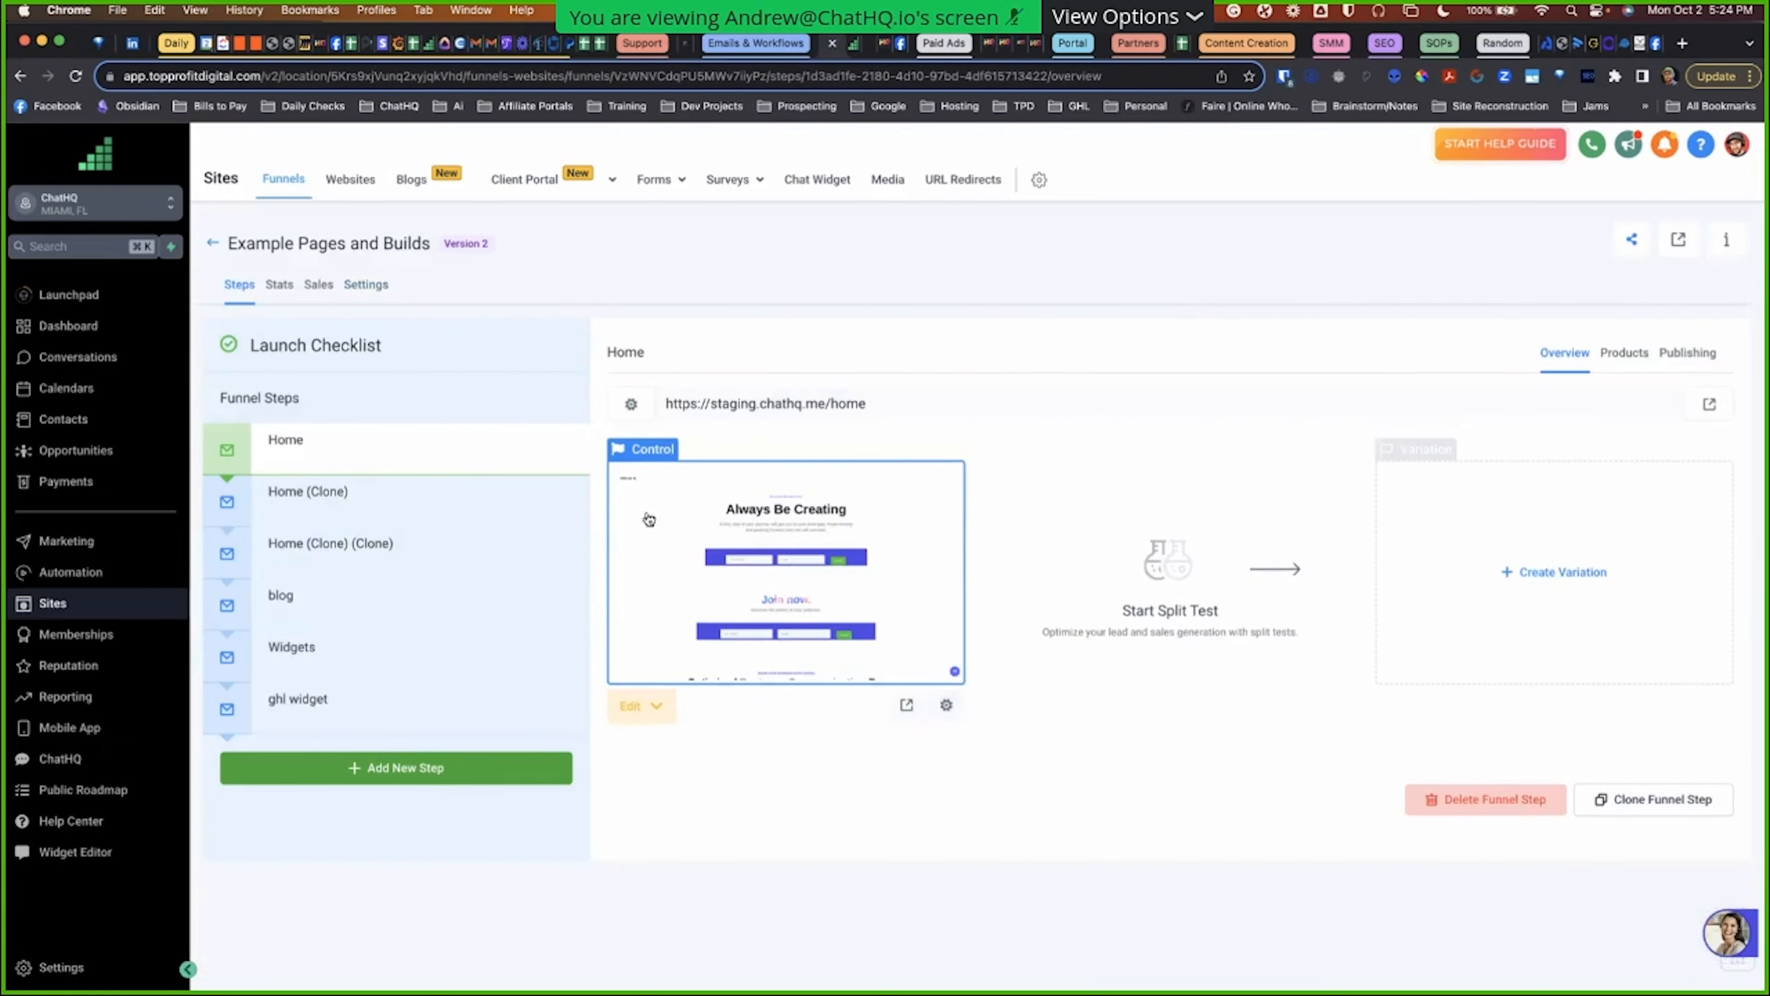
Step: Paste the engagement widget script into the Home page's footer tracking code, then save the tracking code and the page
left_click(847, 47)
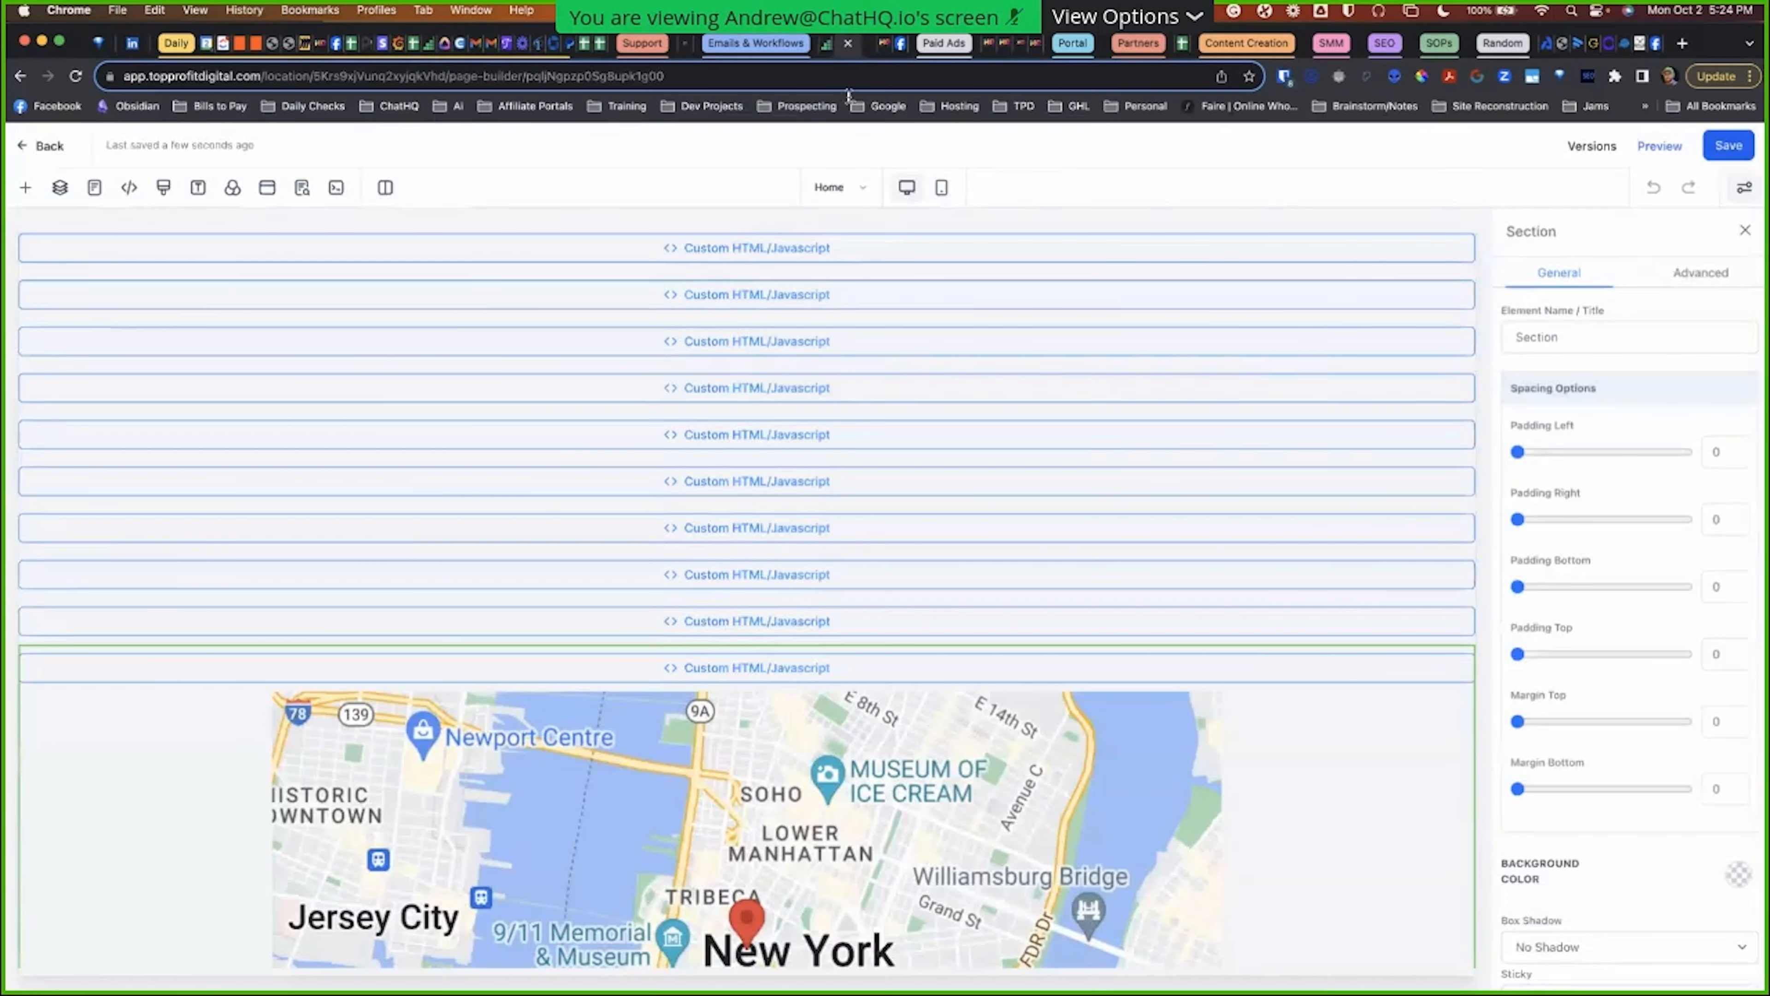
left_click(75, 75)
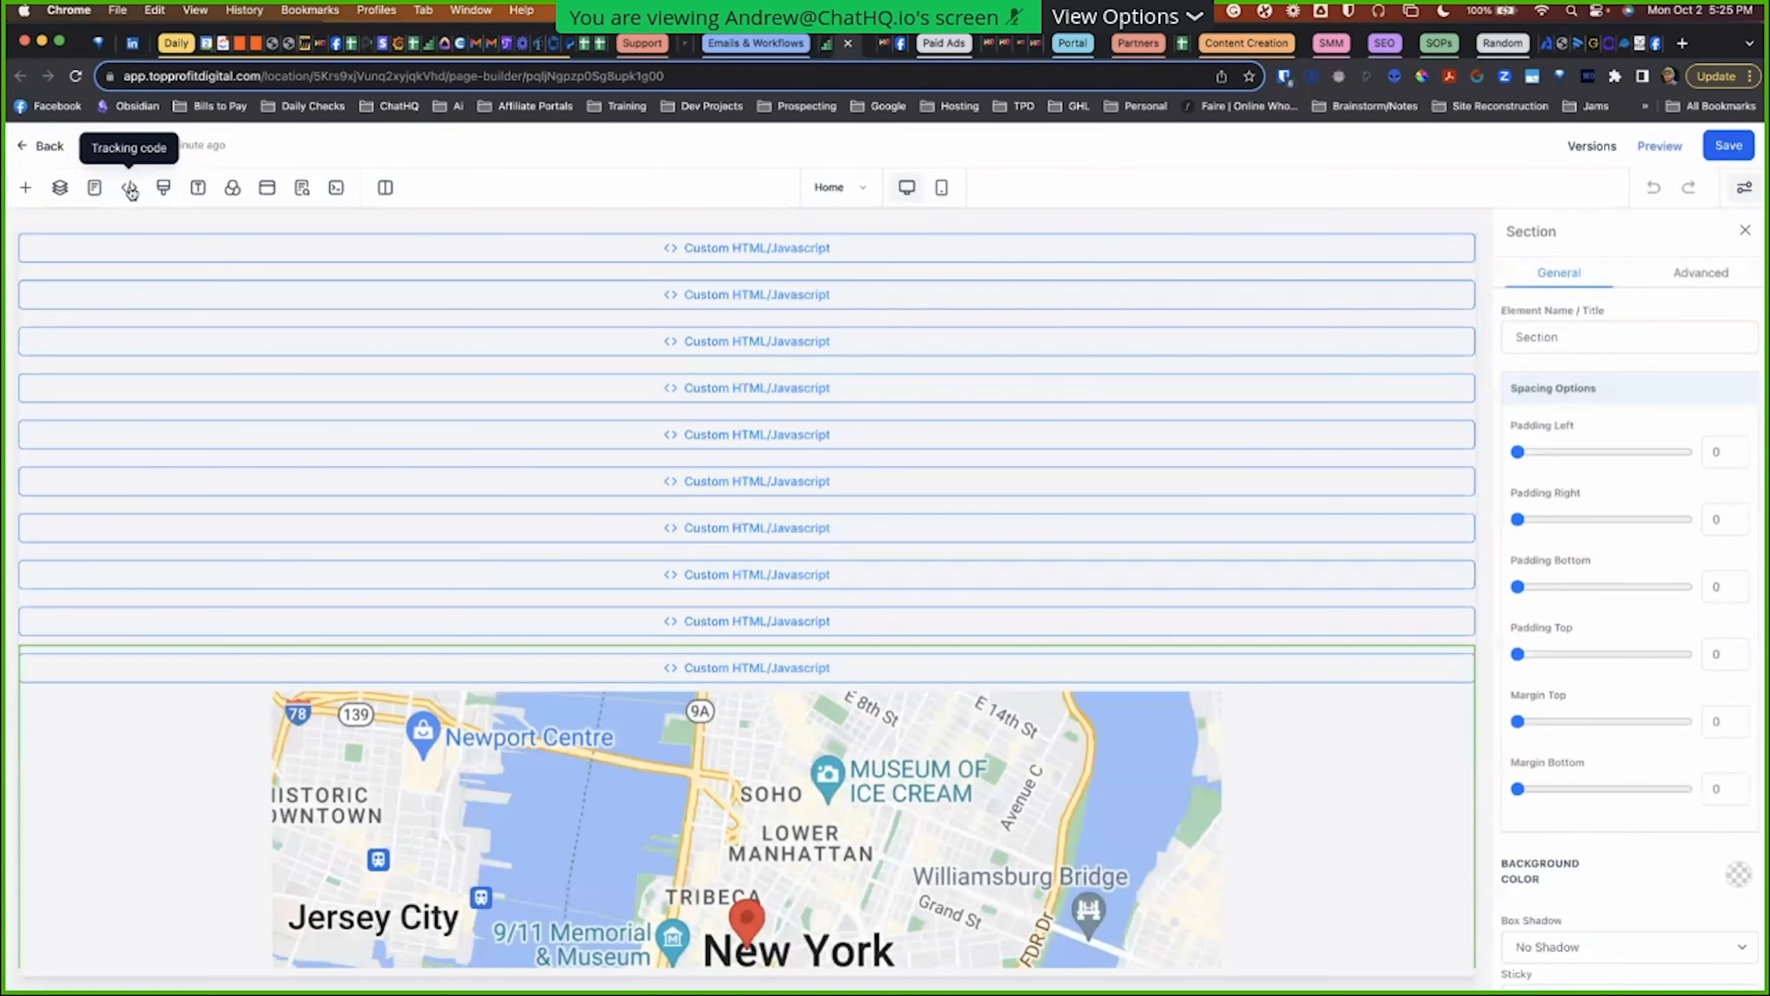
left_click(129, 188)
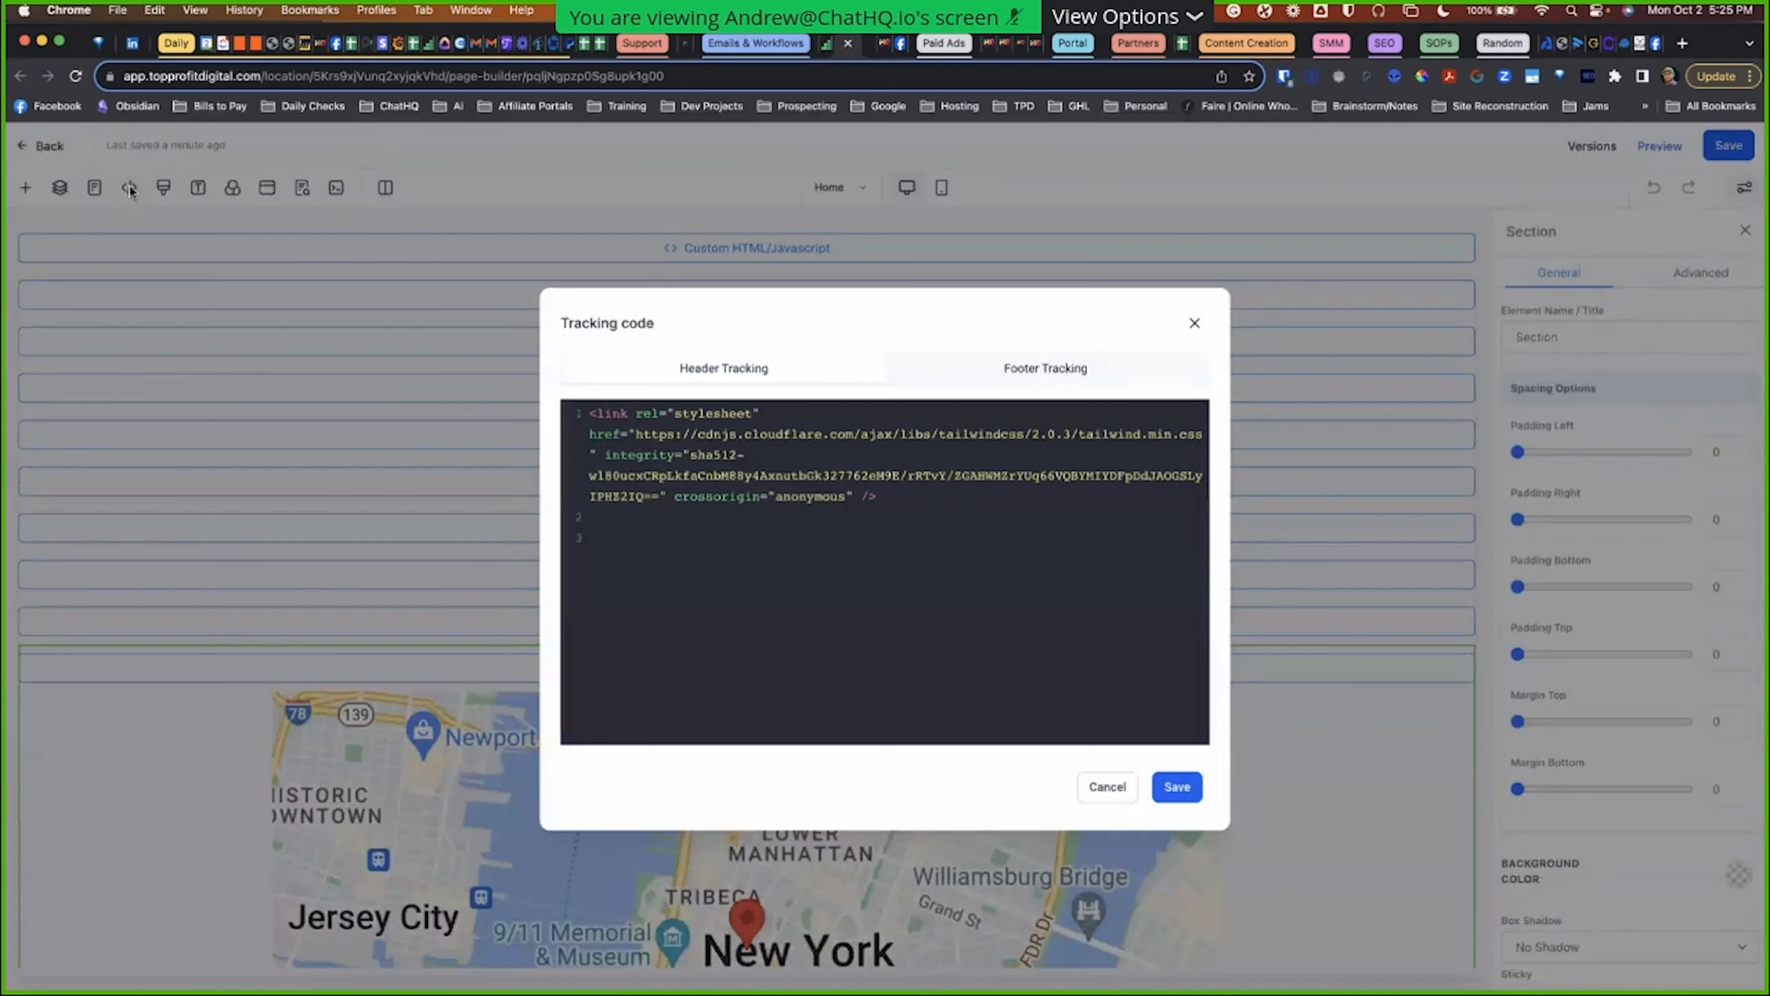
left_click(1037, 373)
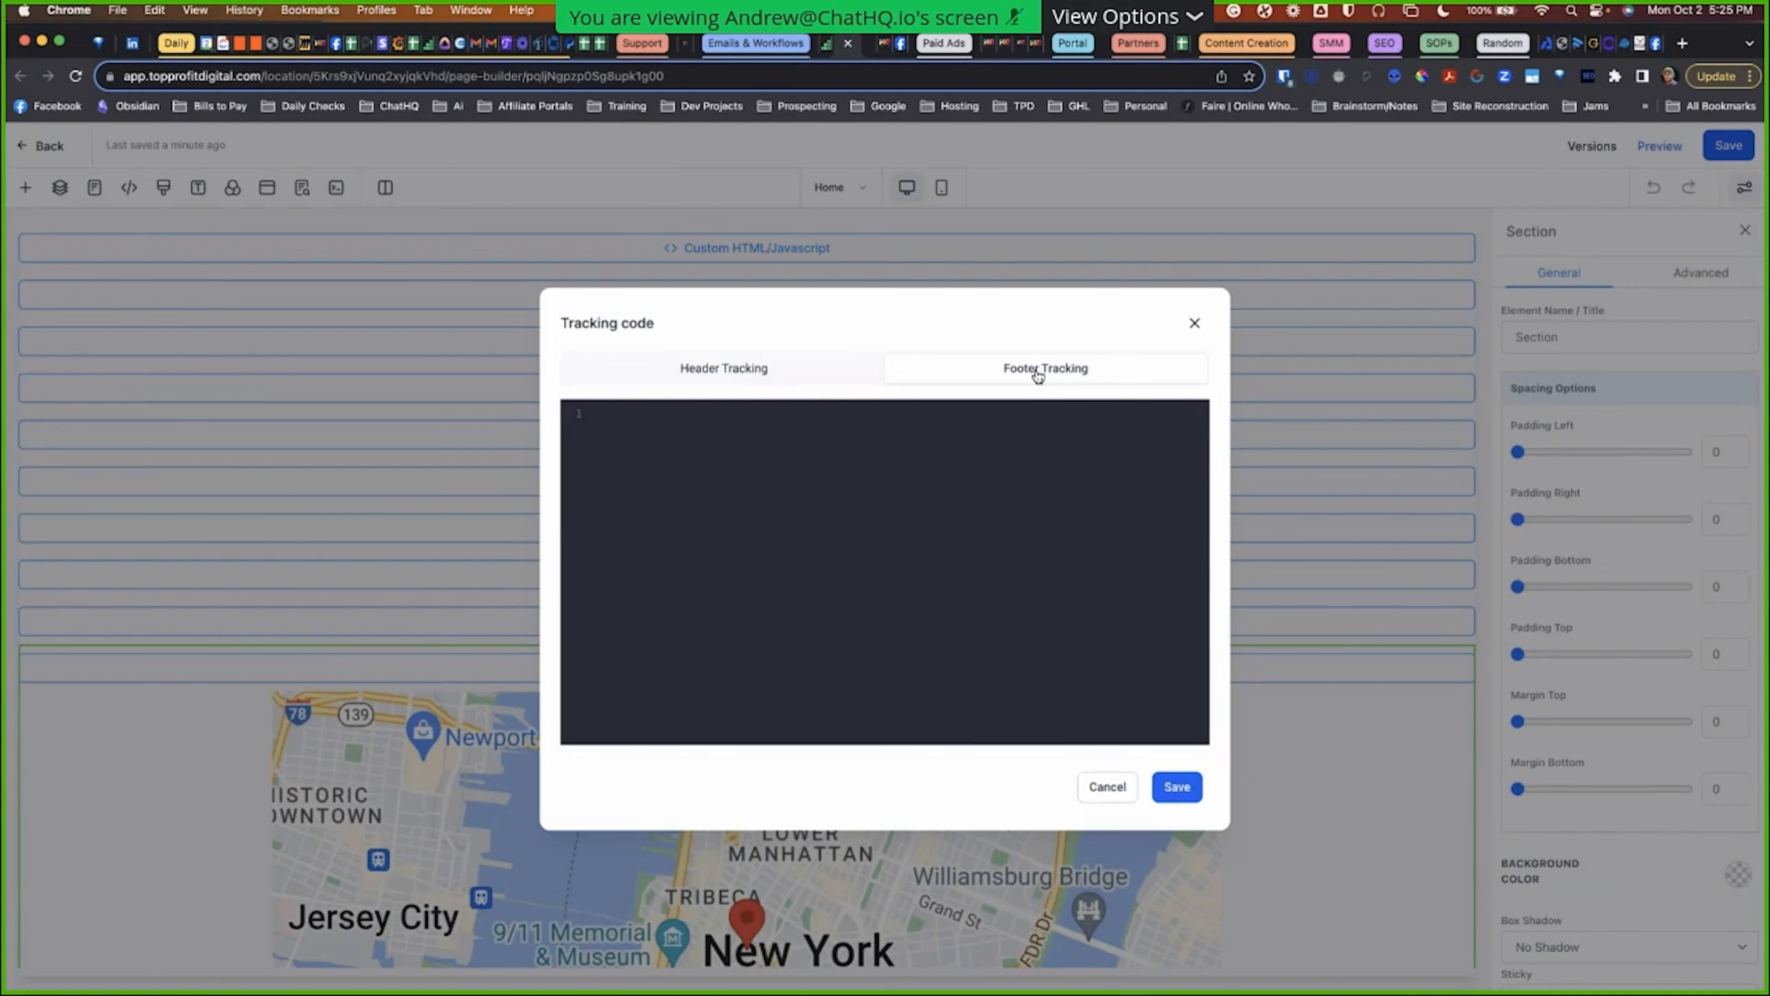
left_click(949, 493)
key("super+v")
scroll(872, 600, "up", 5)
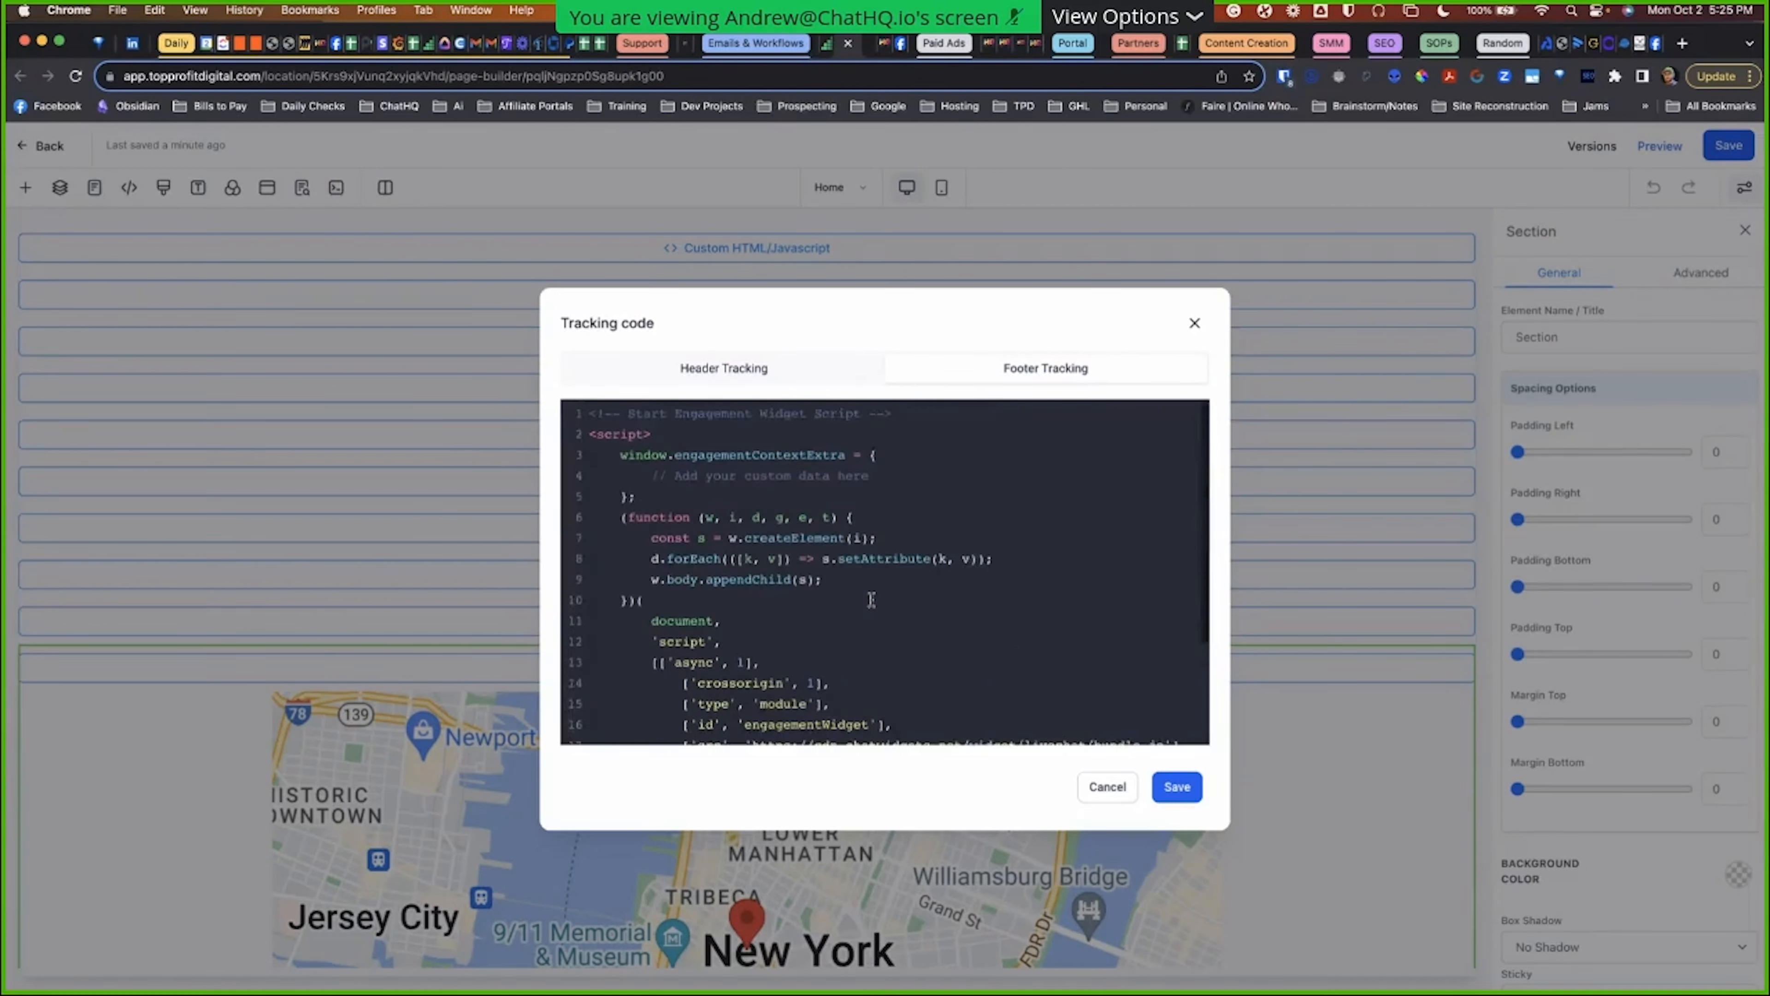
scroll(871, 600, "down", 4)
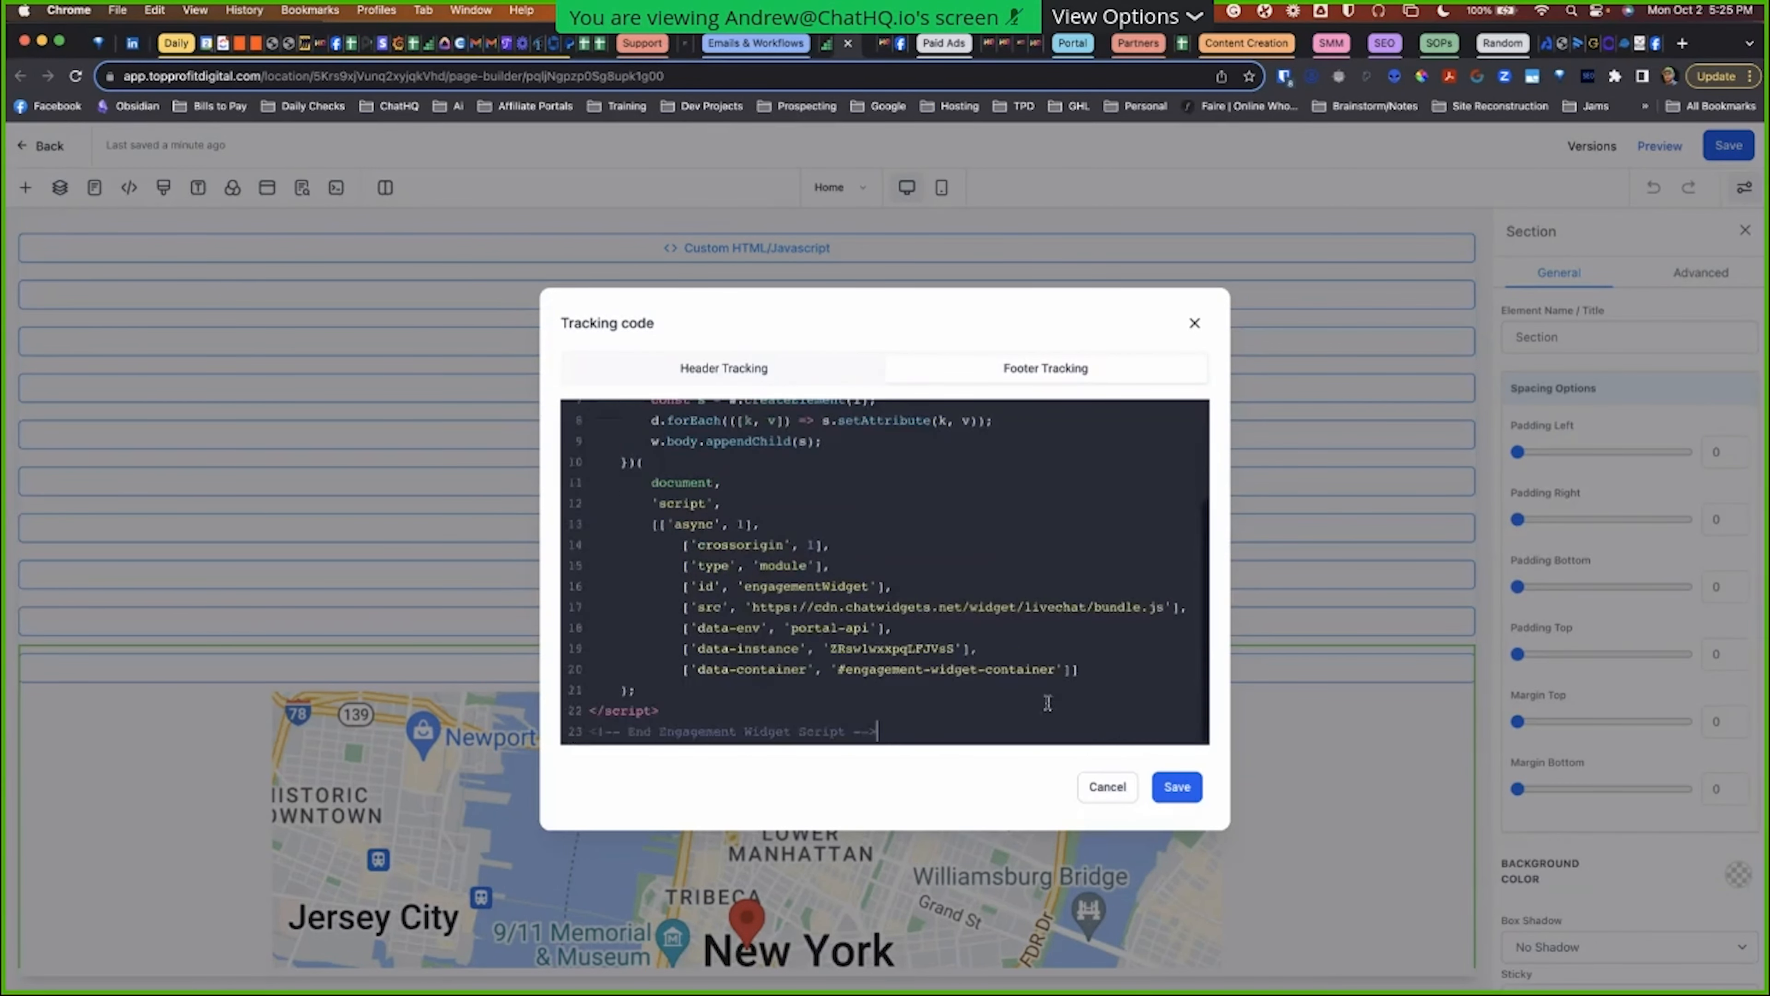
left_click(1183, 792)
left_click(1752, 143)
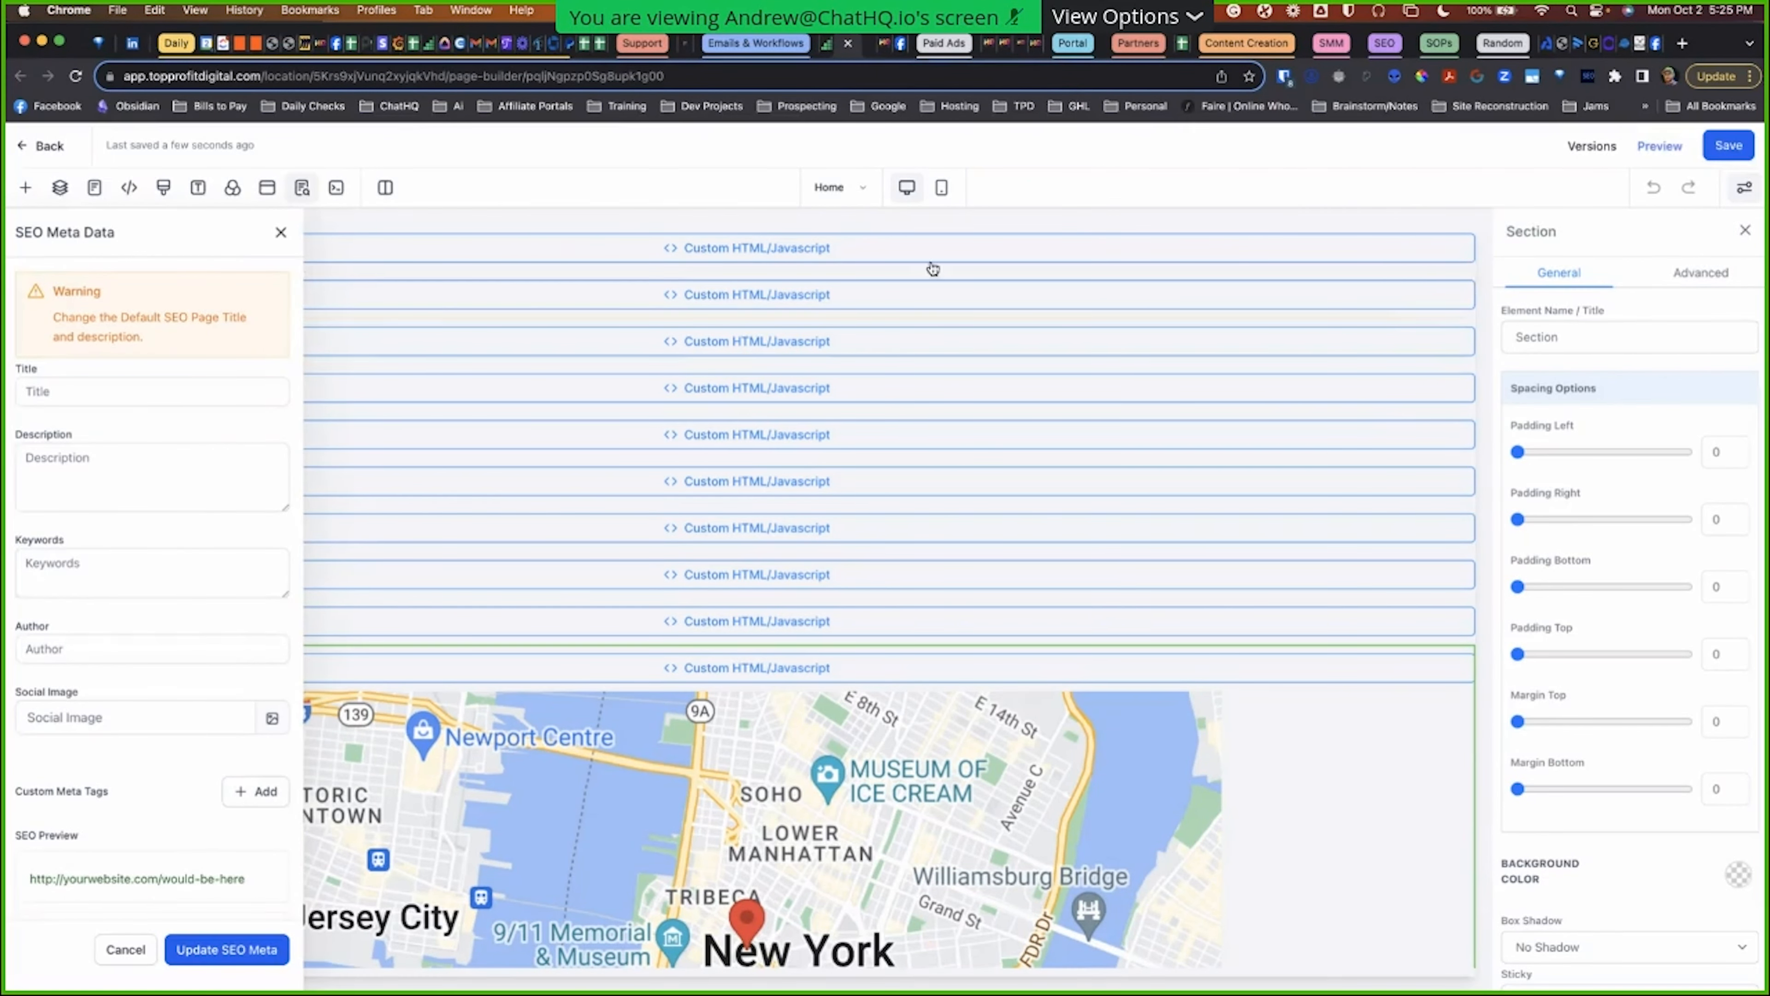
Step: Check the widget on the live Home page and review the funnel-wide tracking code settings
left_click(866, 49)
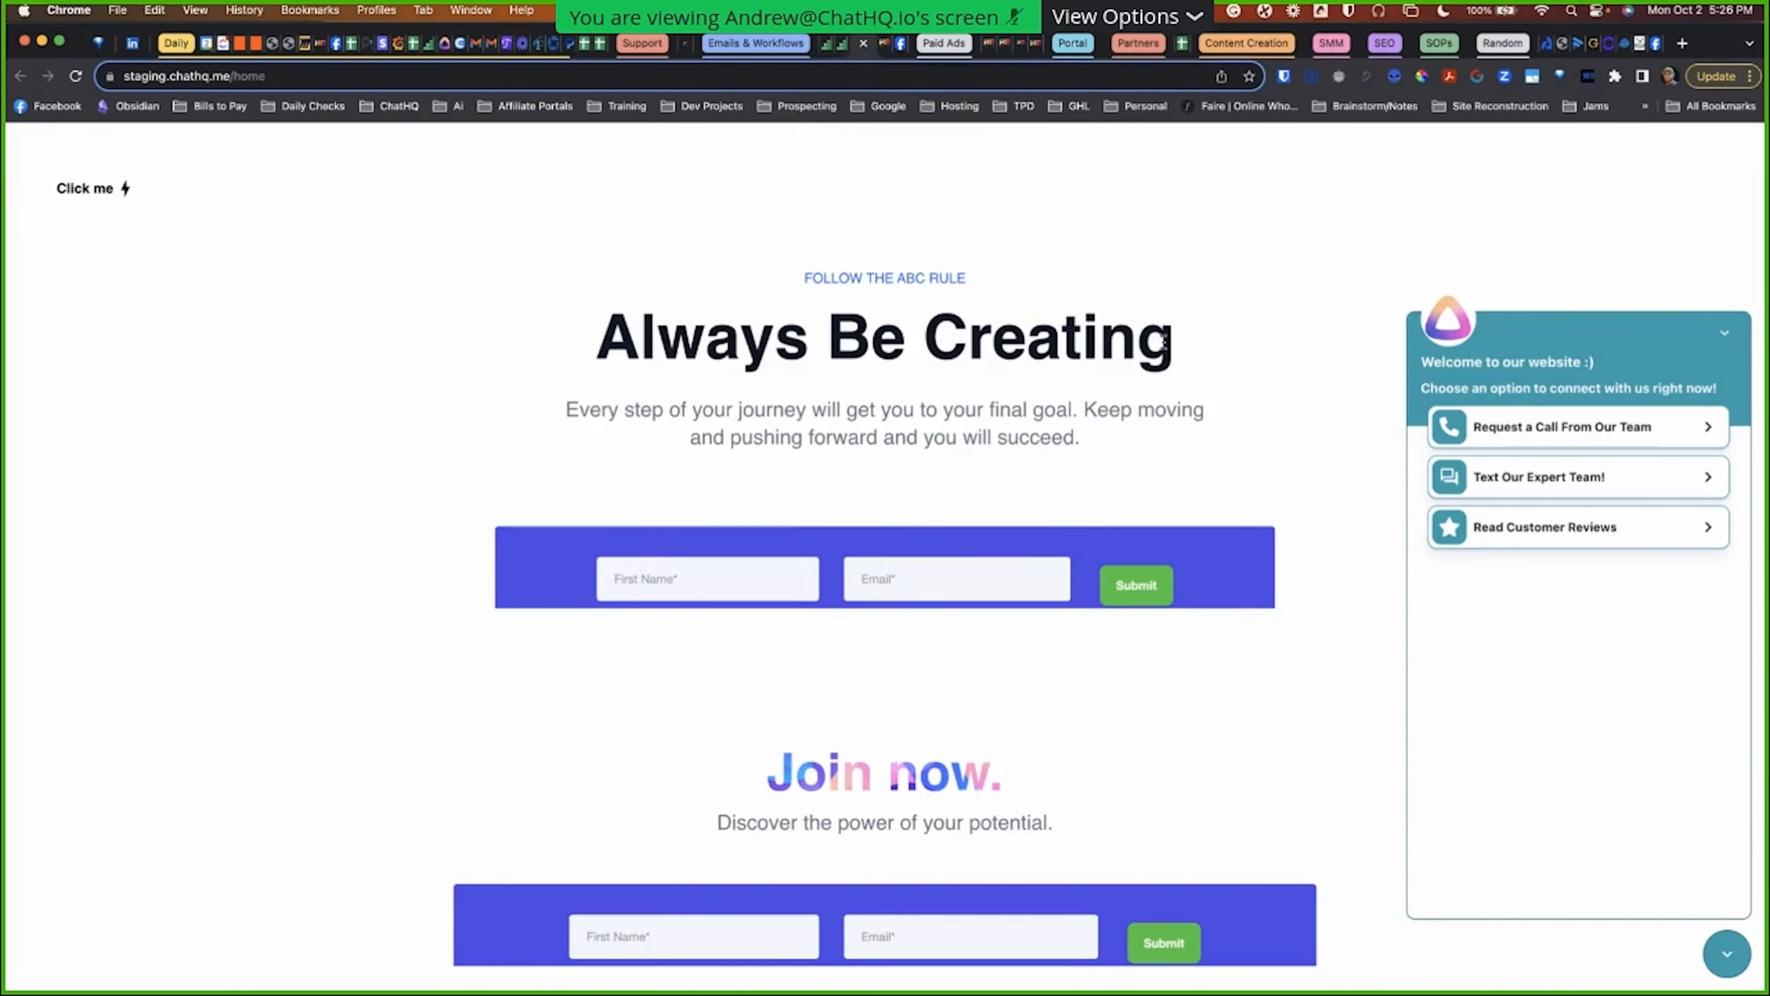
left_click(833, 49)
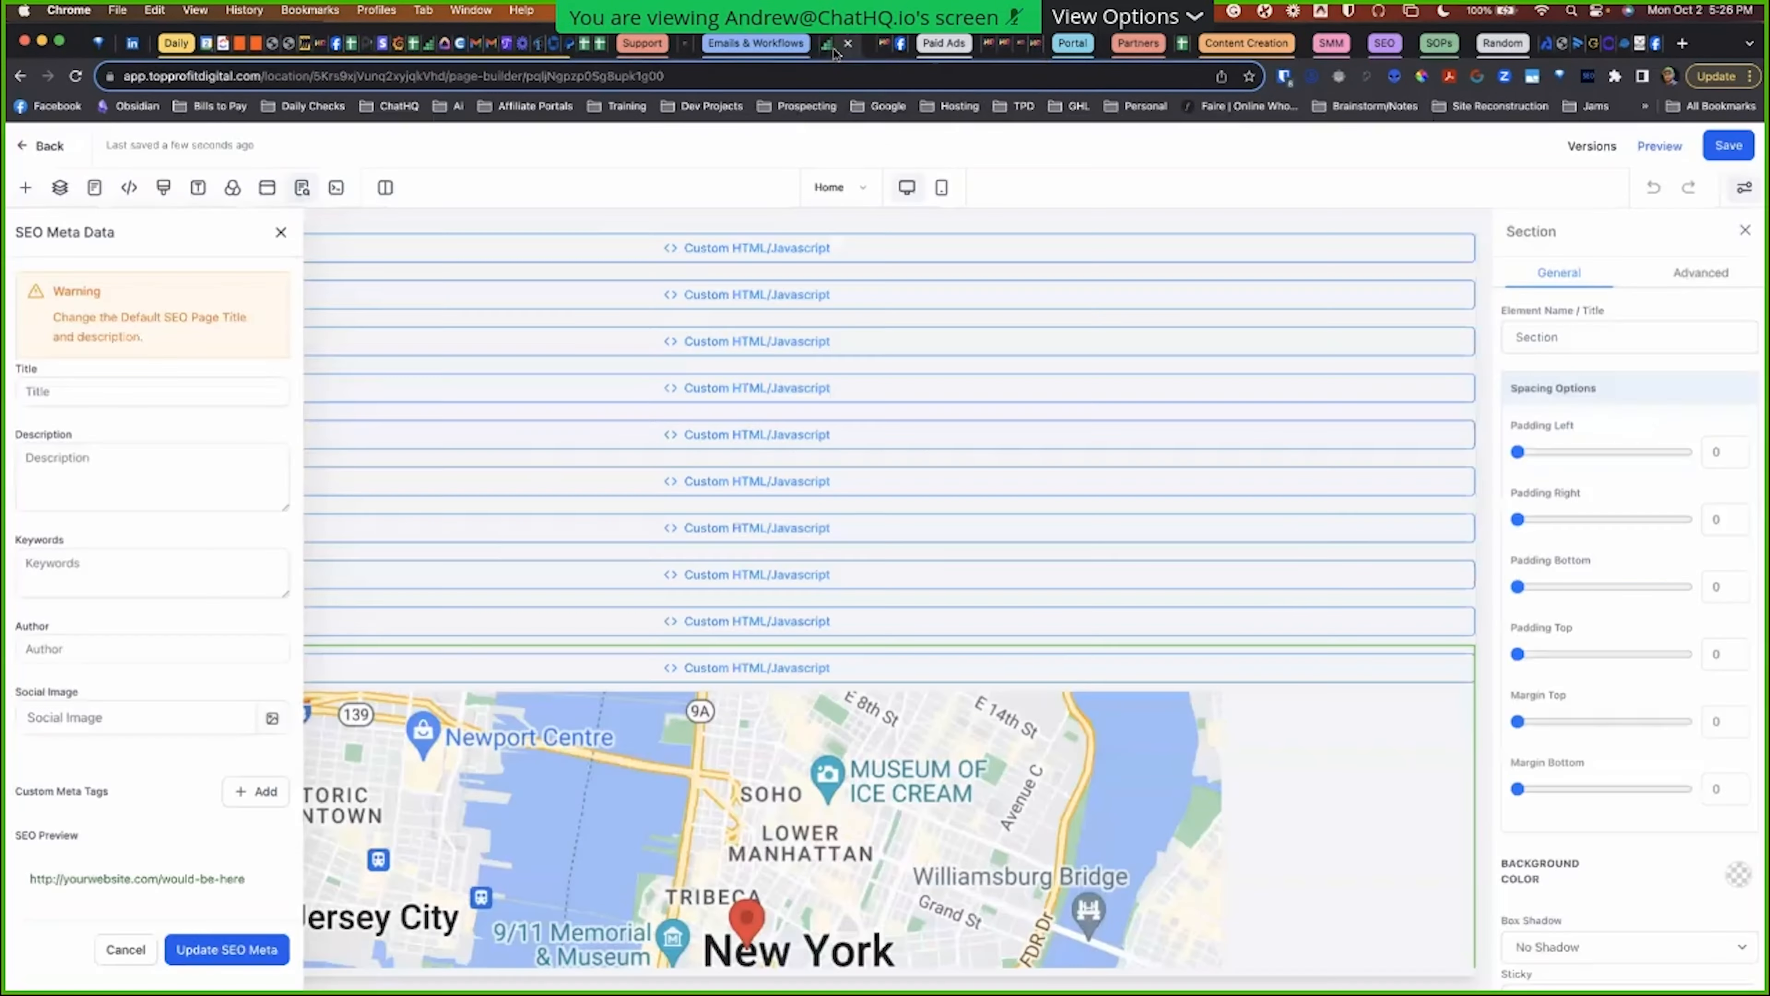
left_click(819, 51)
left_click(369, 285)
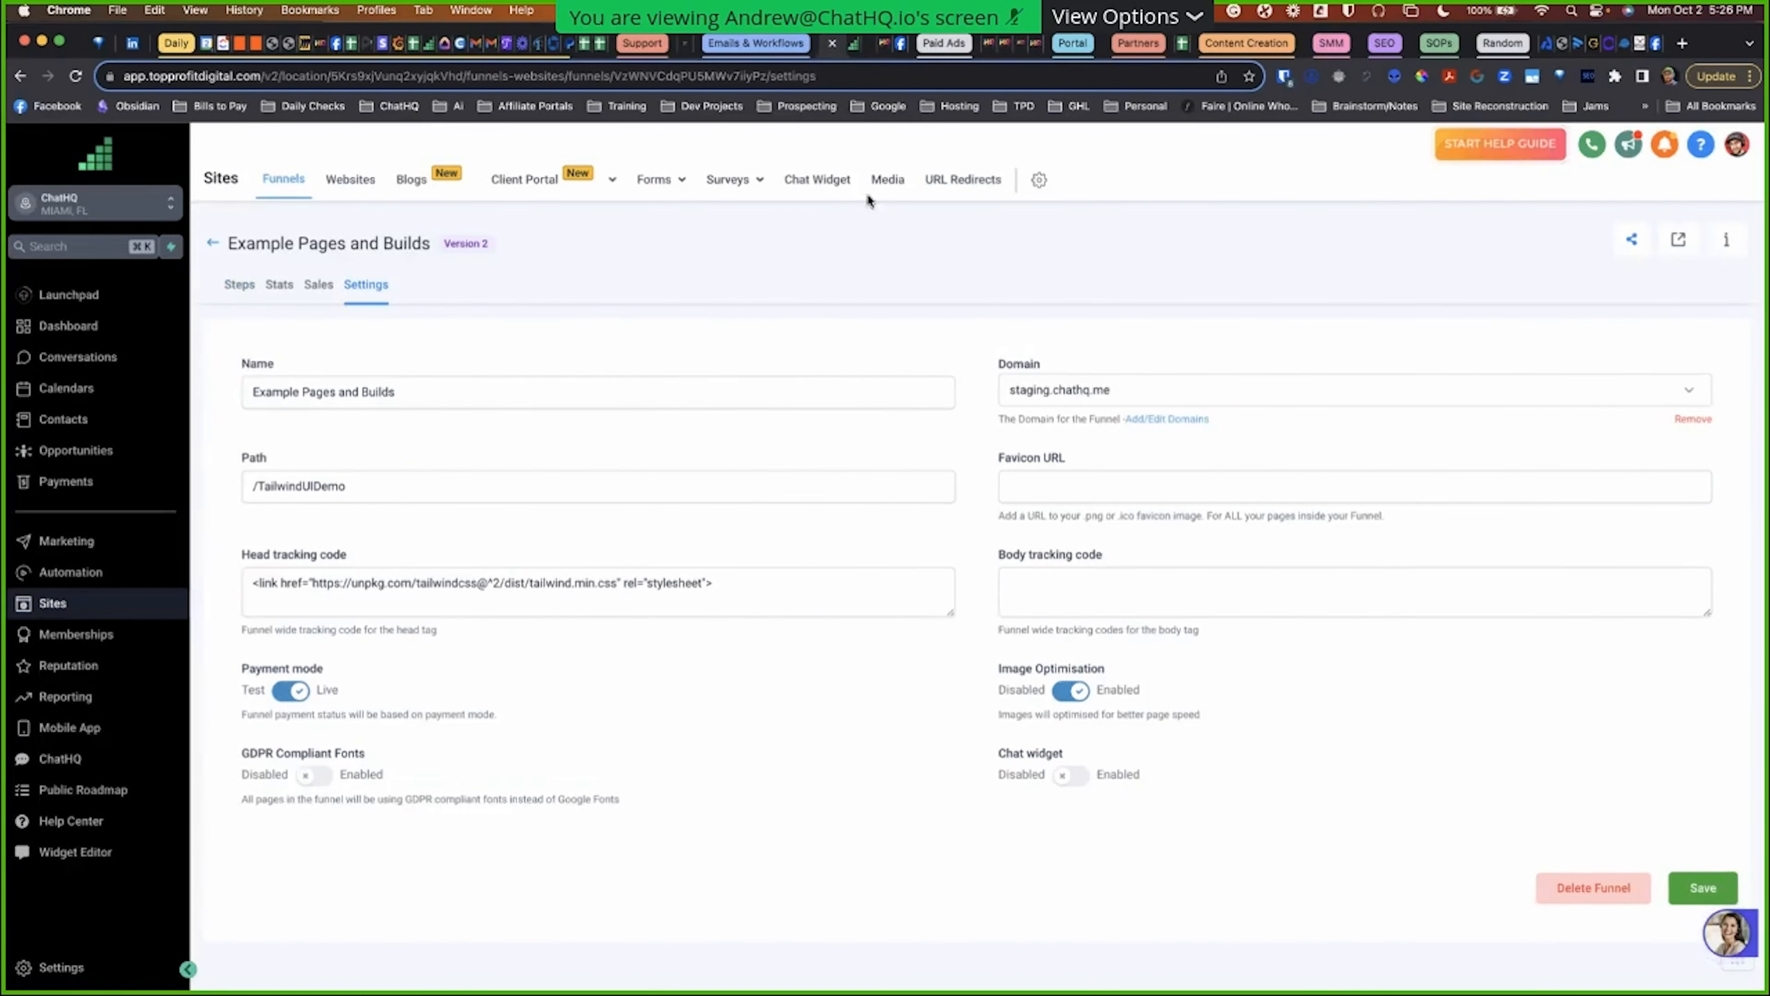
left_click(853, 43)
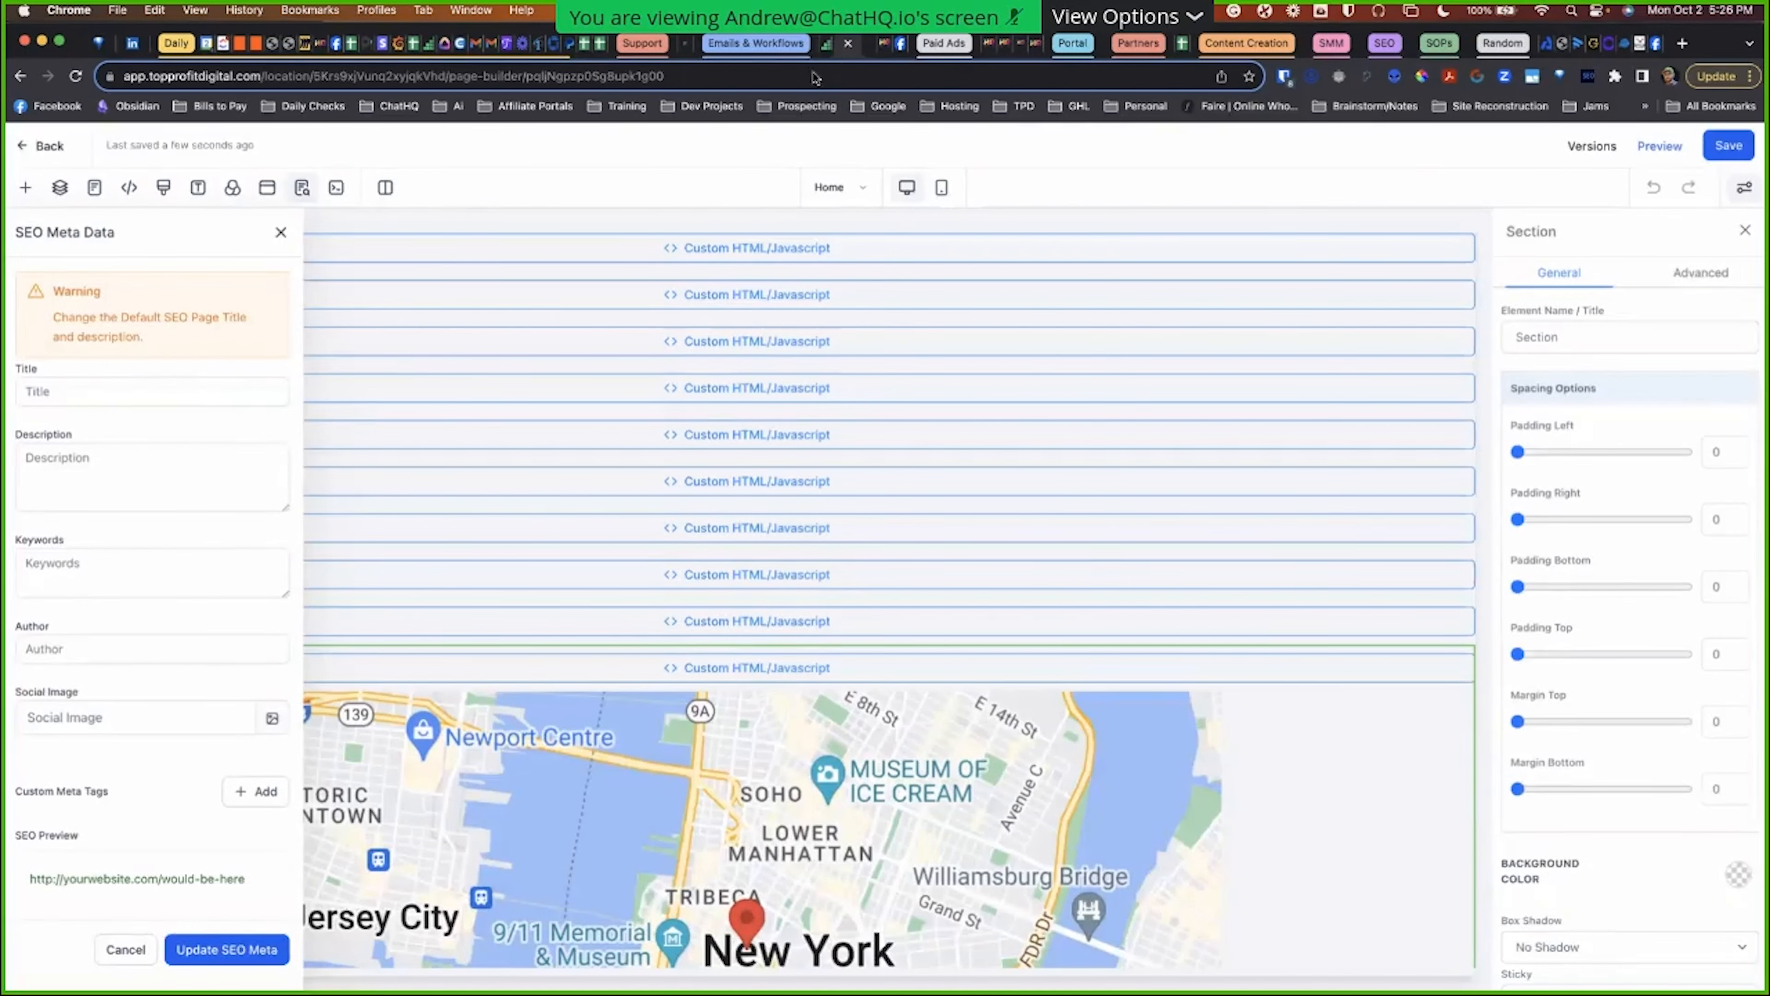
left_click(872, 44)
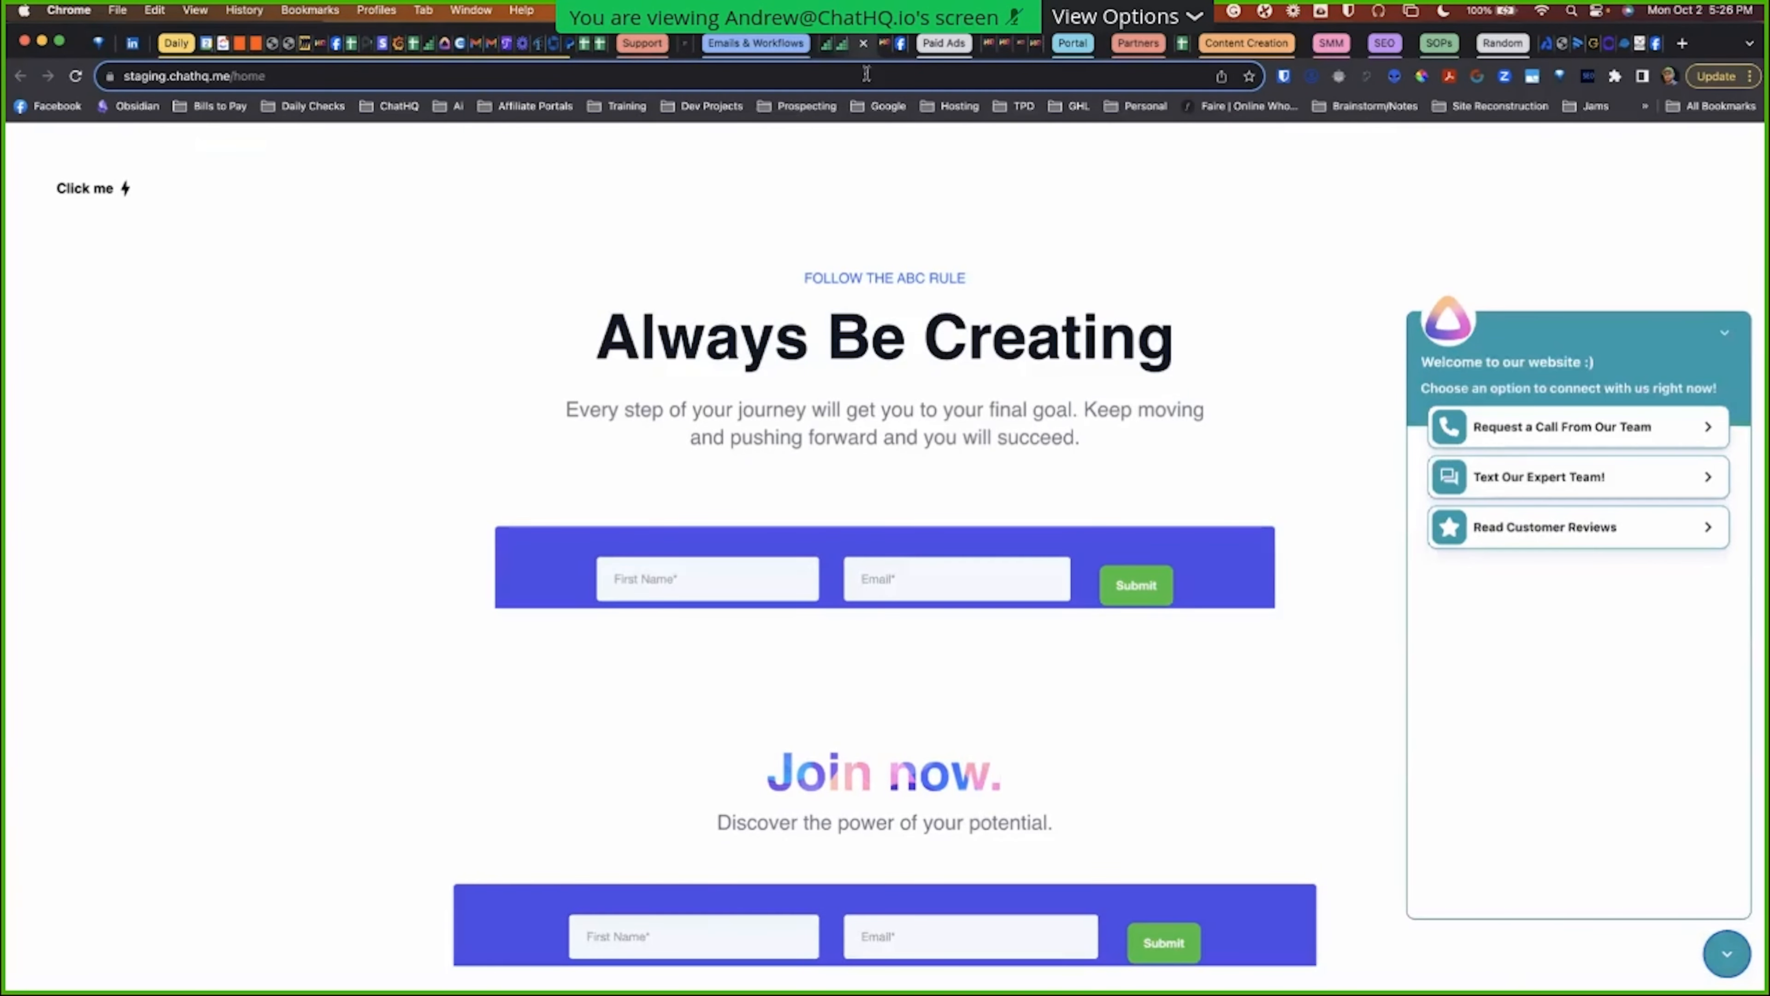
left_click(848, 45)
left_click(828, 44)
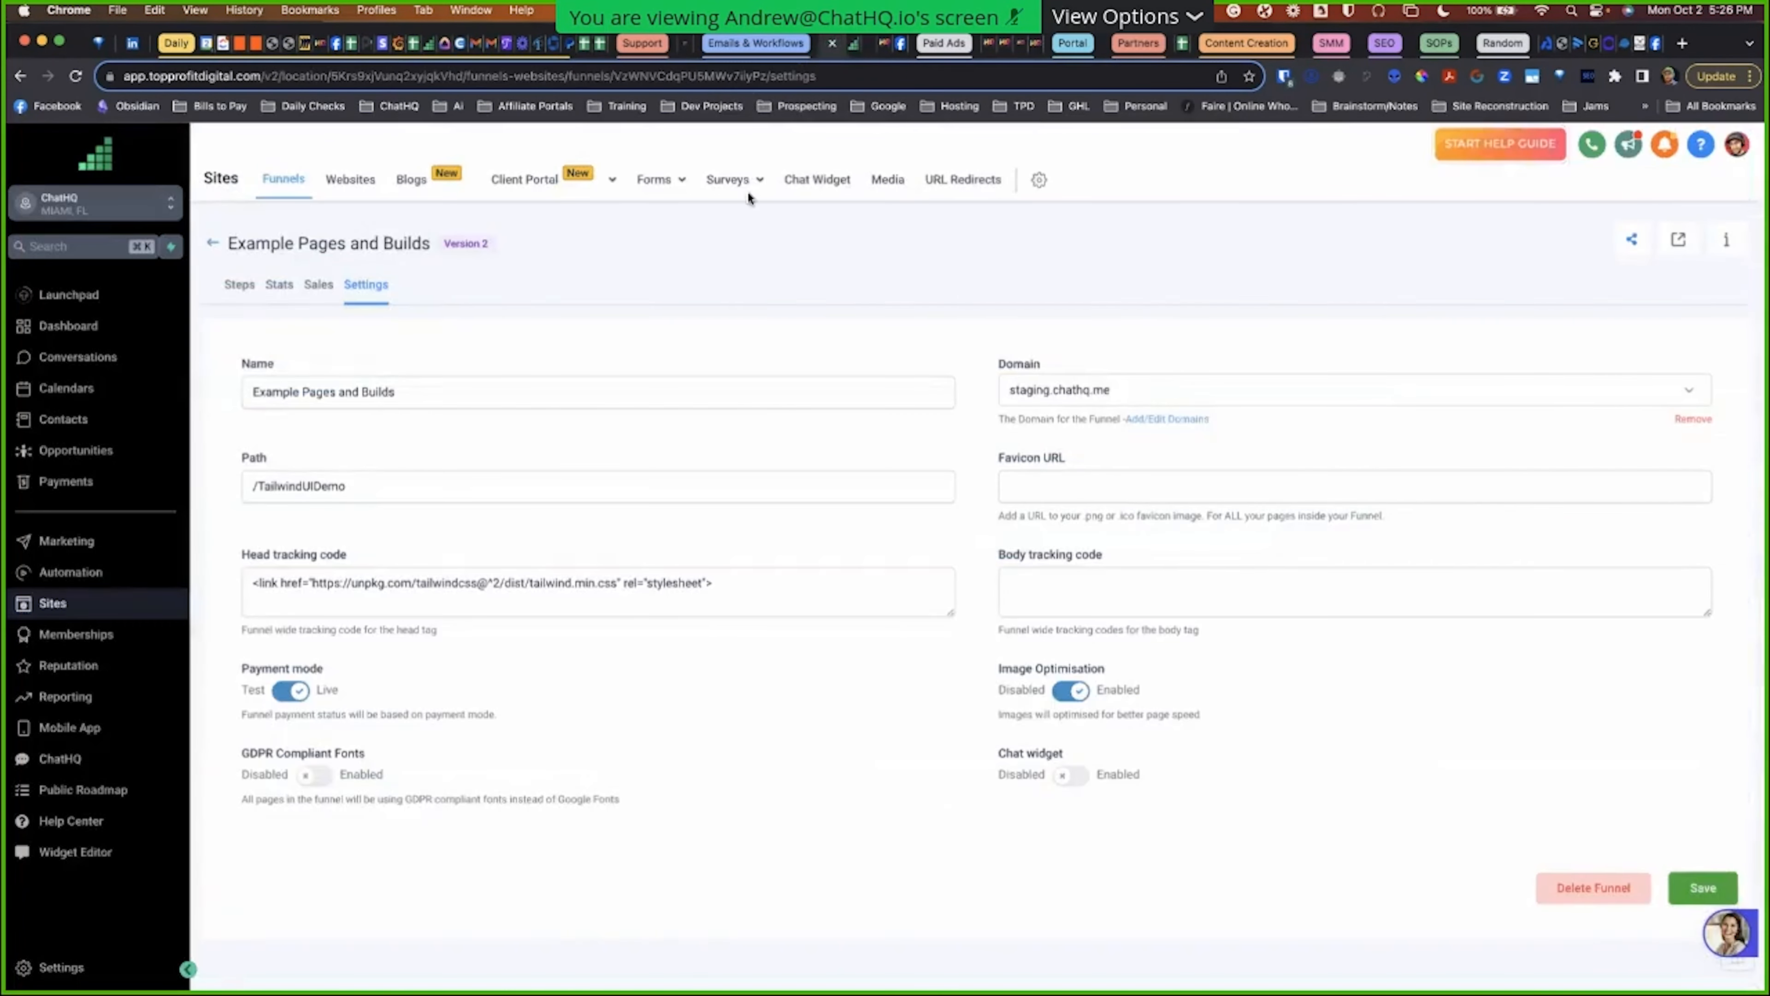
Step: View the live Home (Clone) page without its popup to check for the widget, and return to the funnel's Home step
left_click(239, 284)
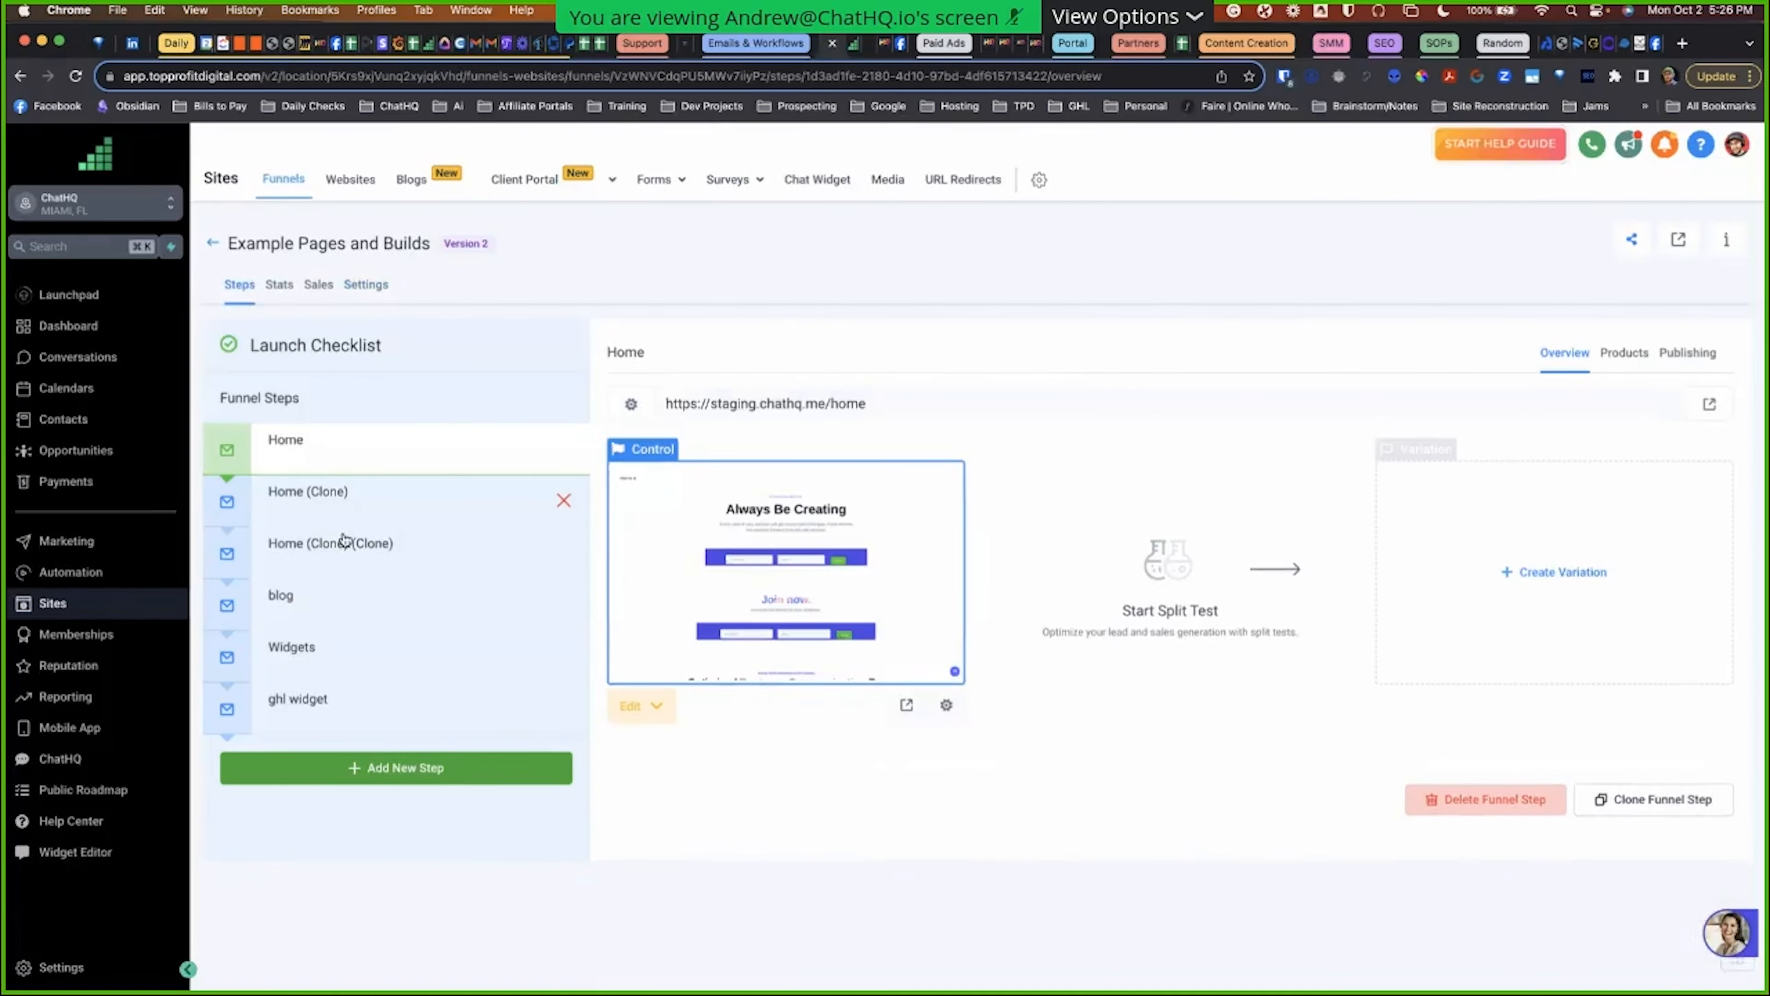
left_click(325, 509)
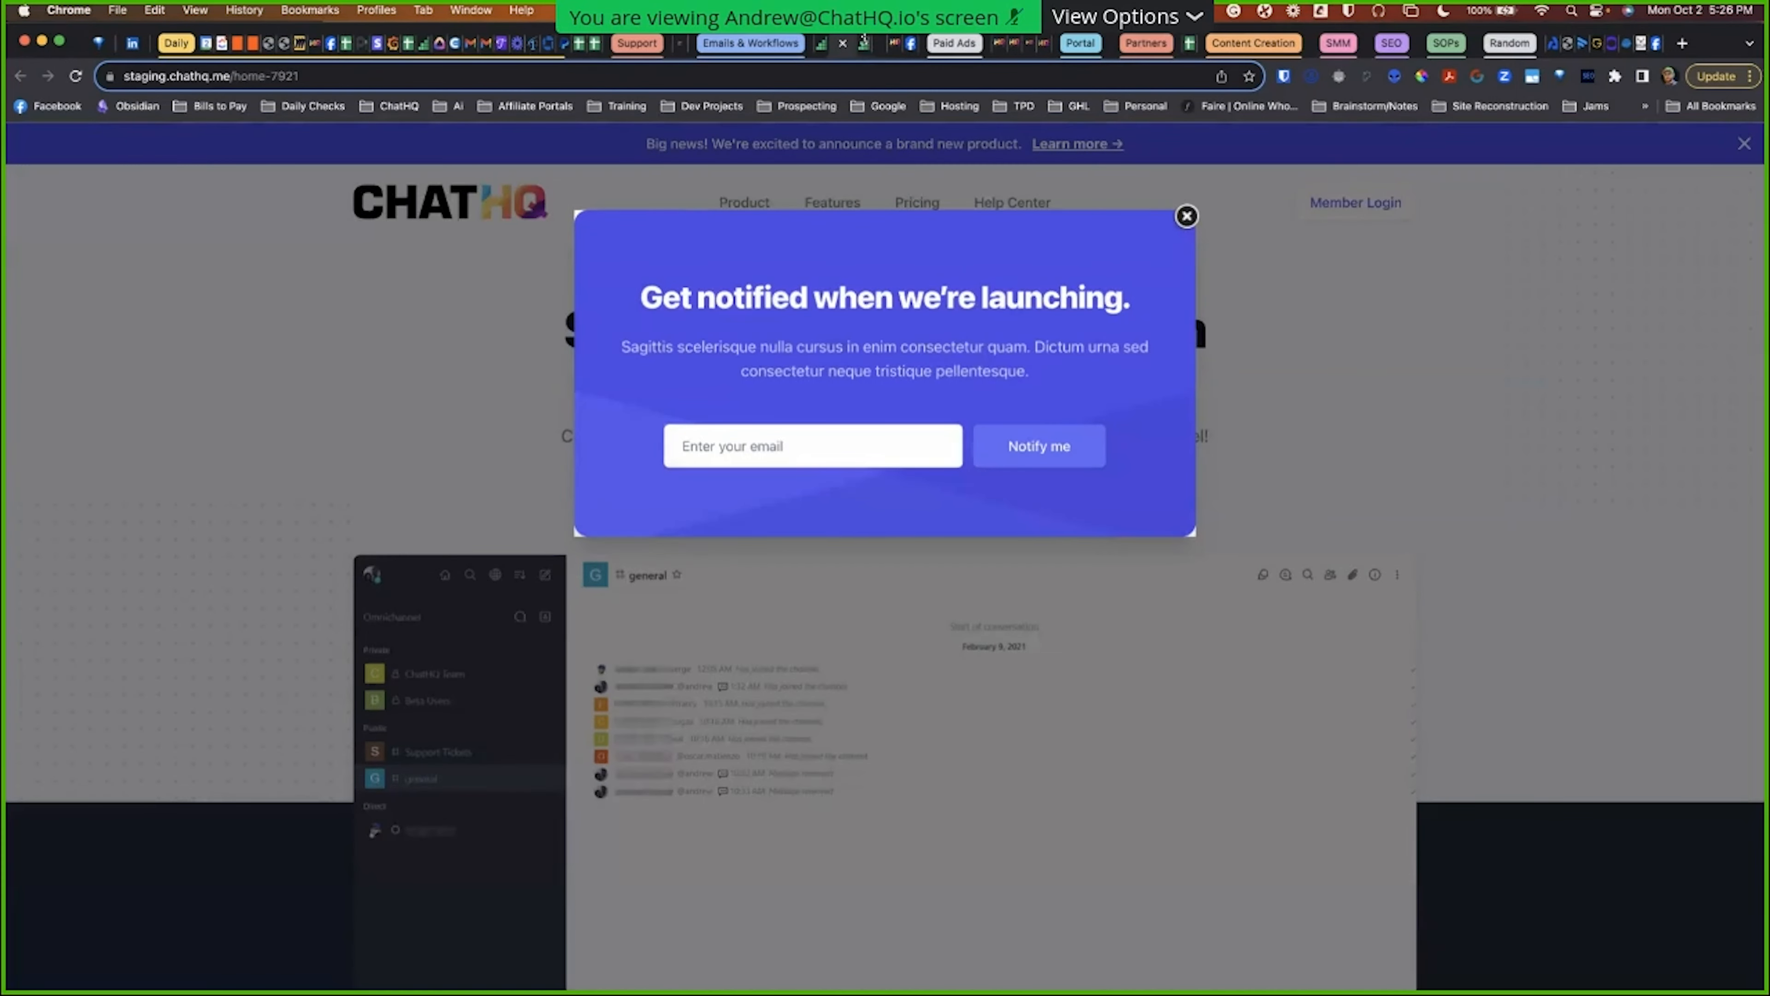
left_click(1187, 217)
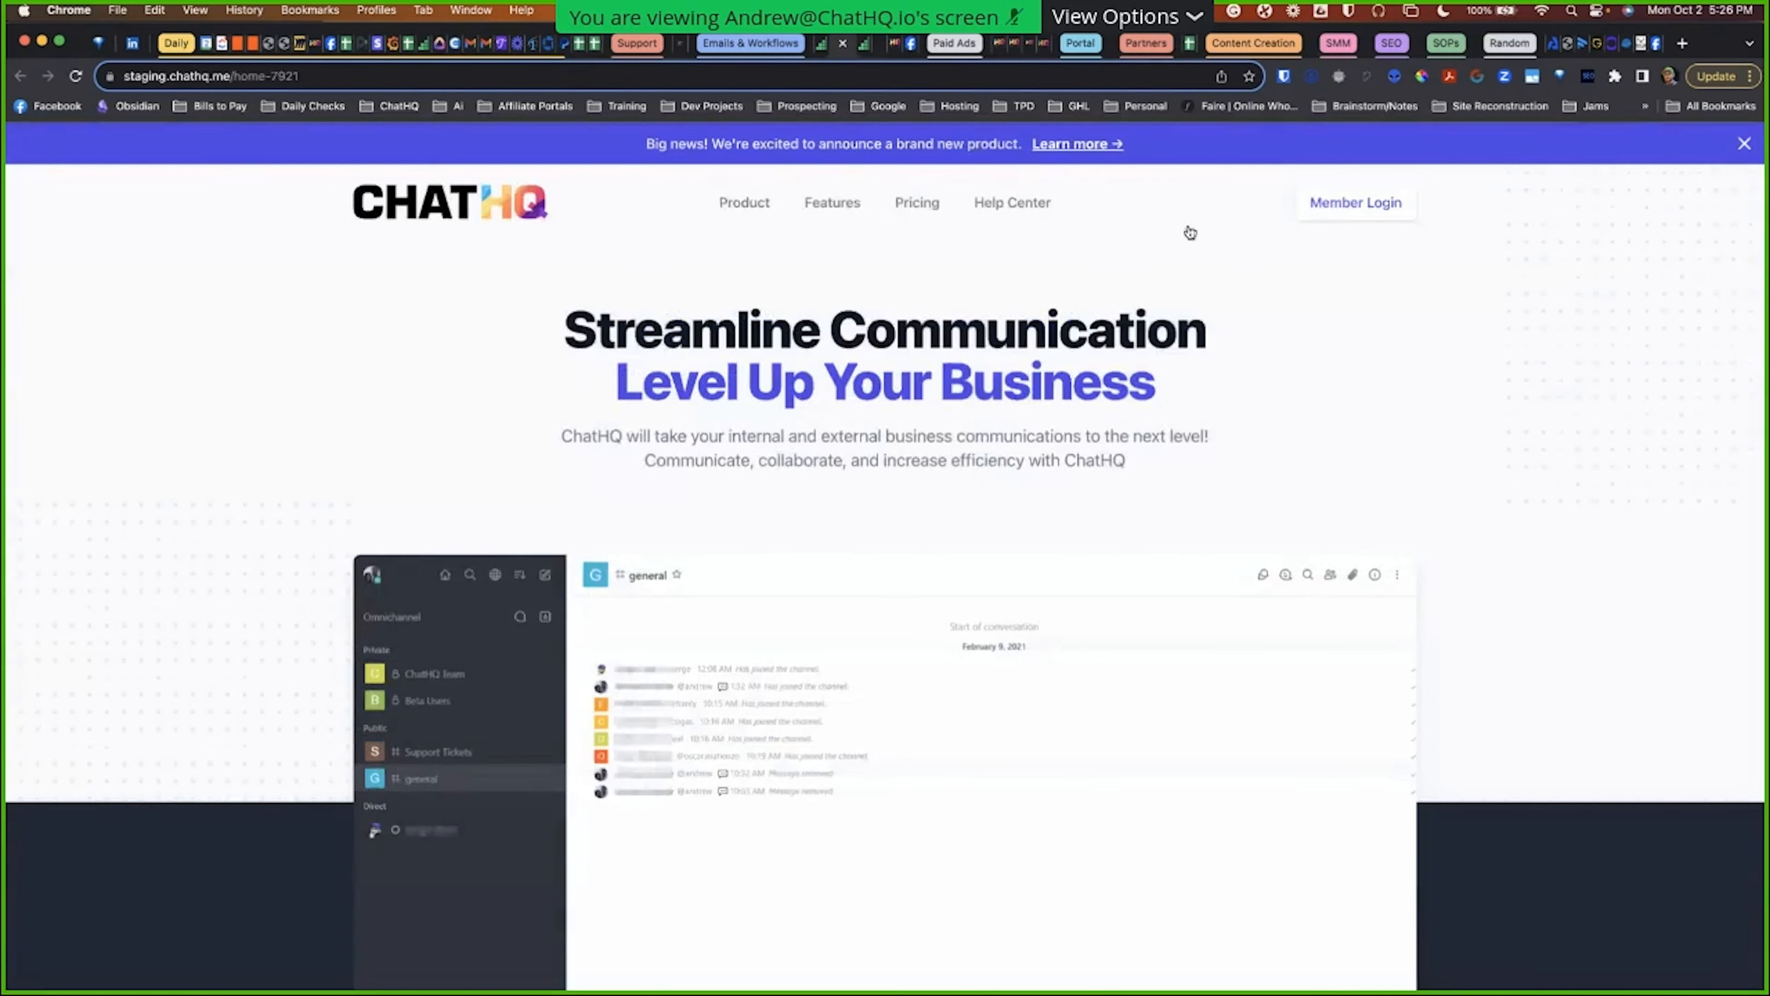
left_click(844, 45)
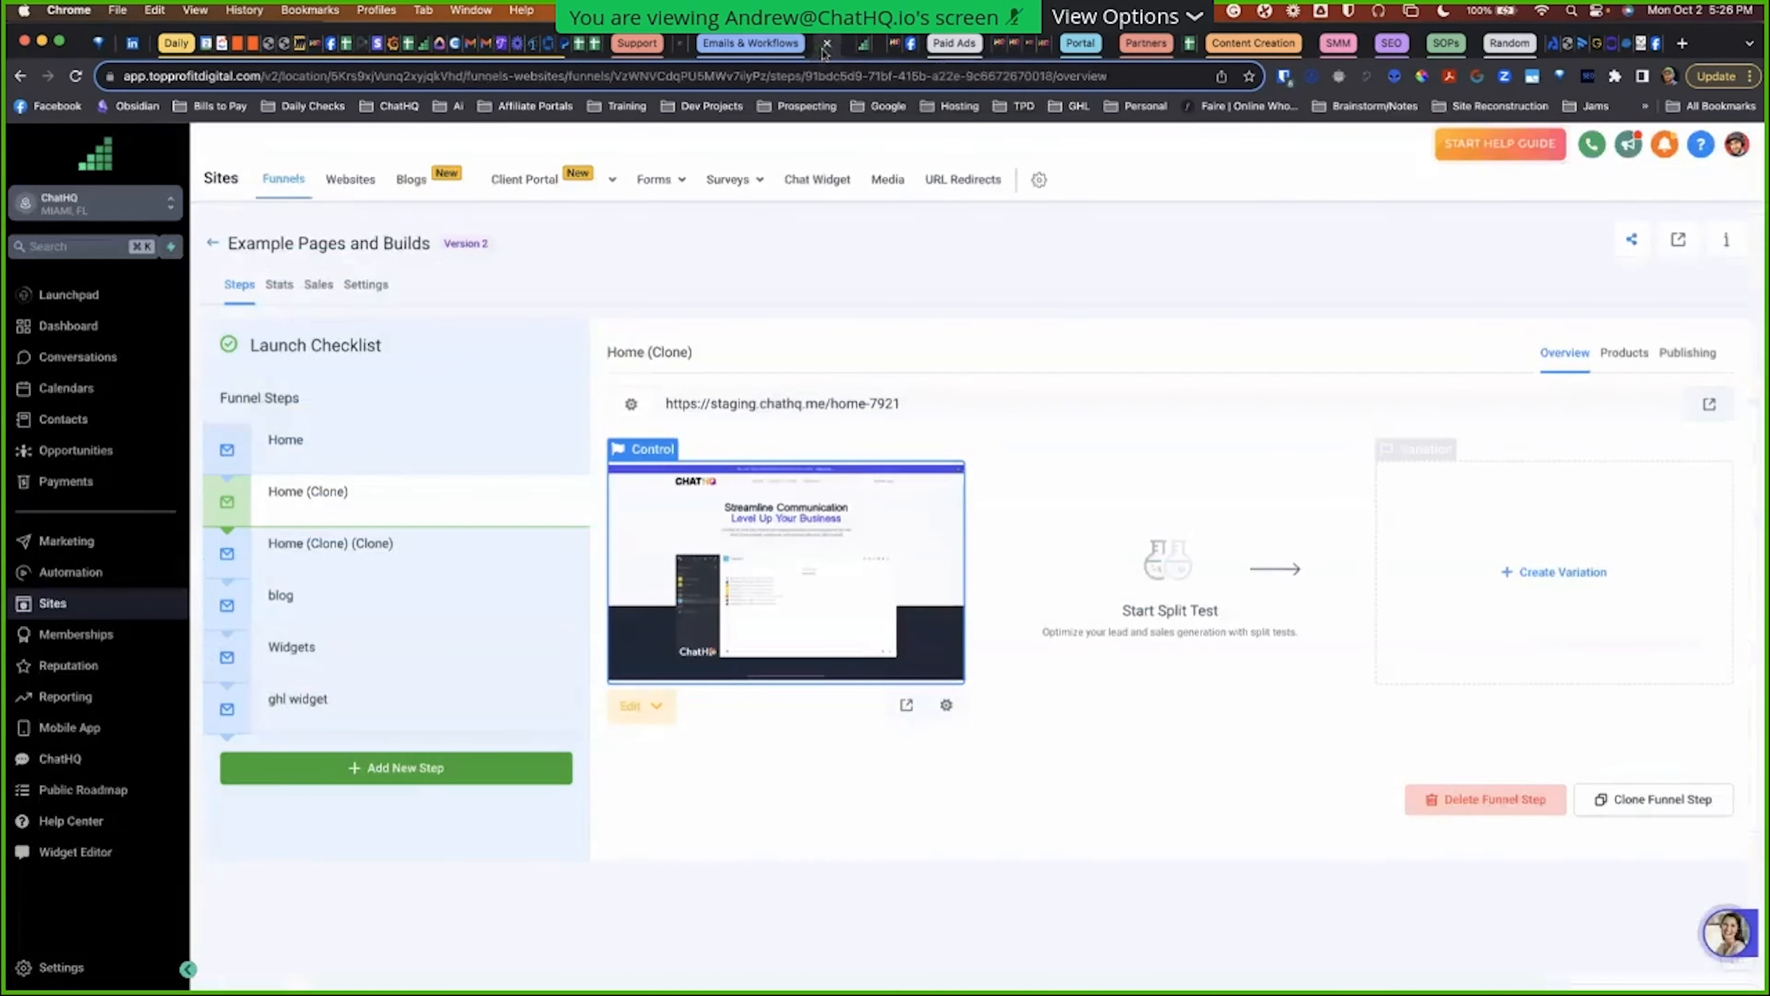
left_click(822, 43)
left_click(288, 441)
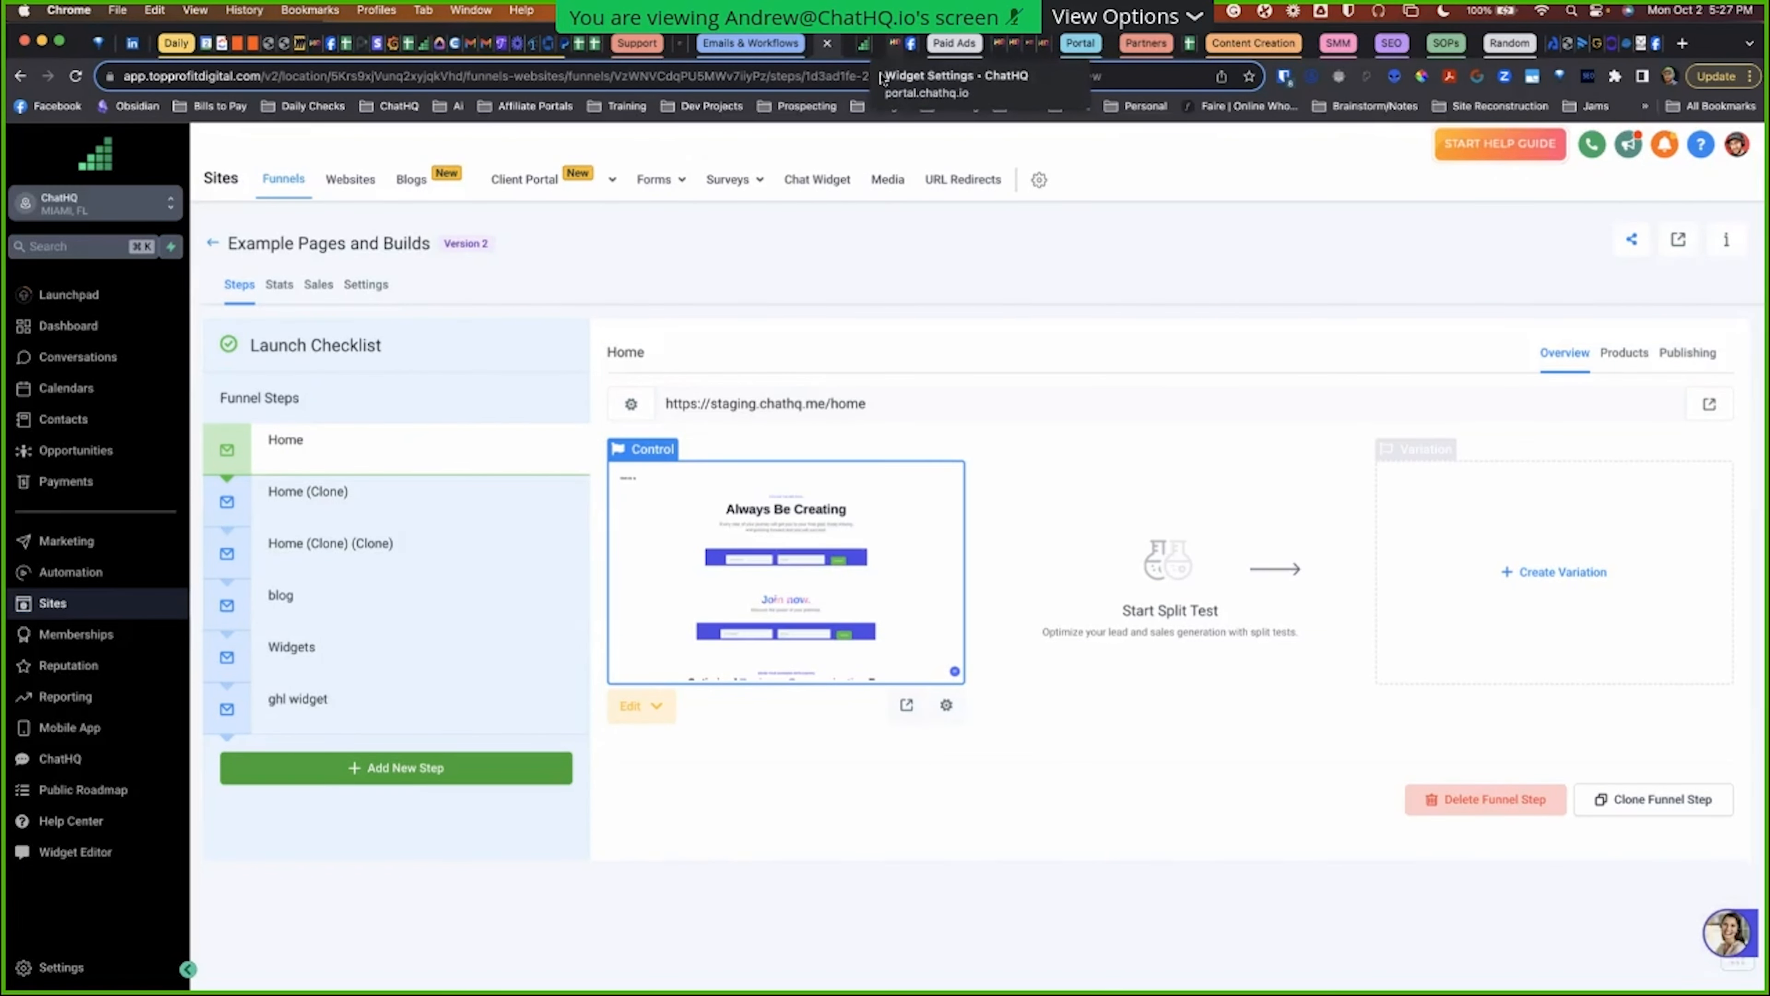
Step: Switch to the ChatHQ portal and view the widget's Targeted Prompts list and main Widget Settings
left_click(885, 43)
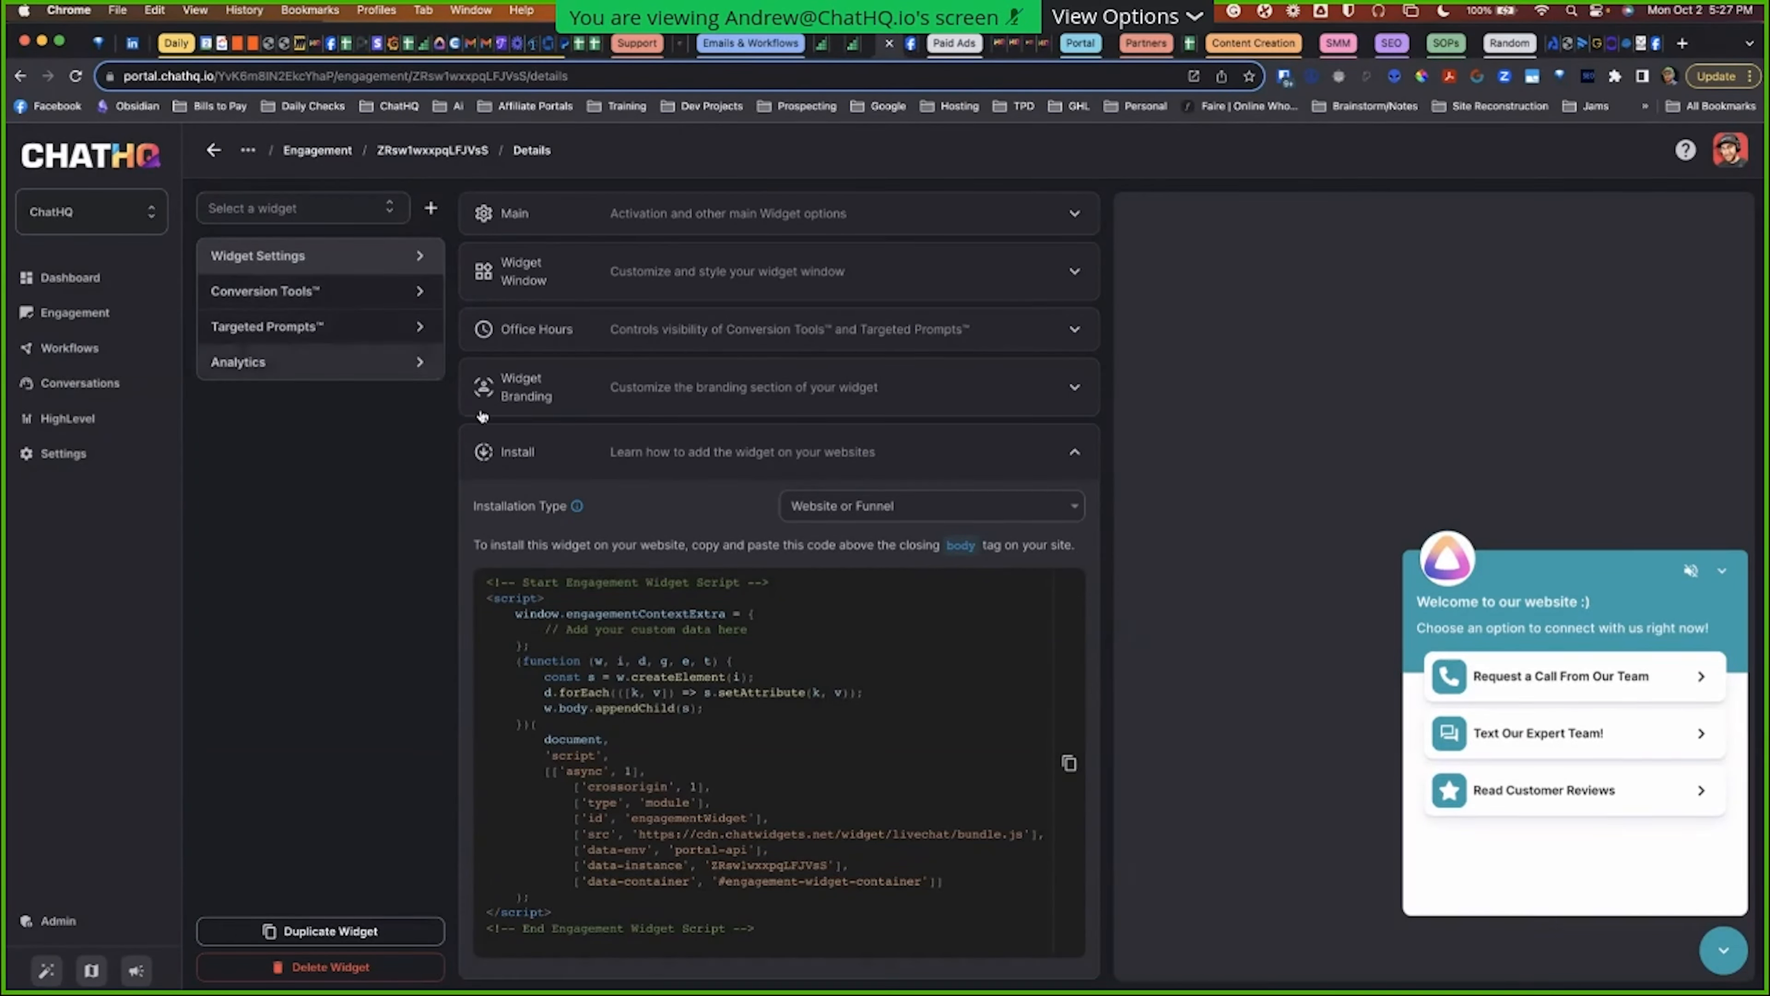
left_click(351, 319)
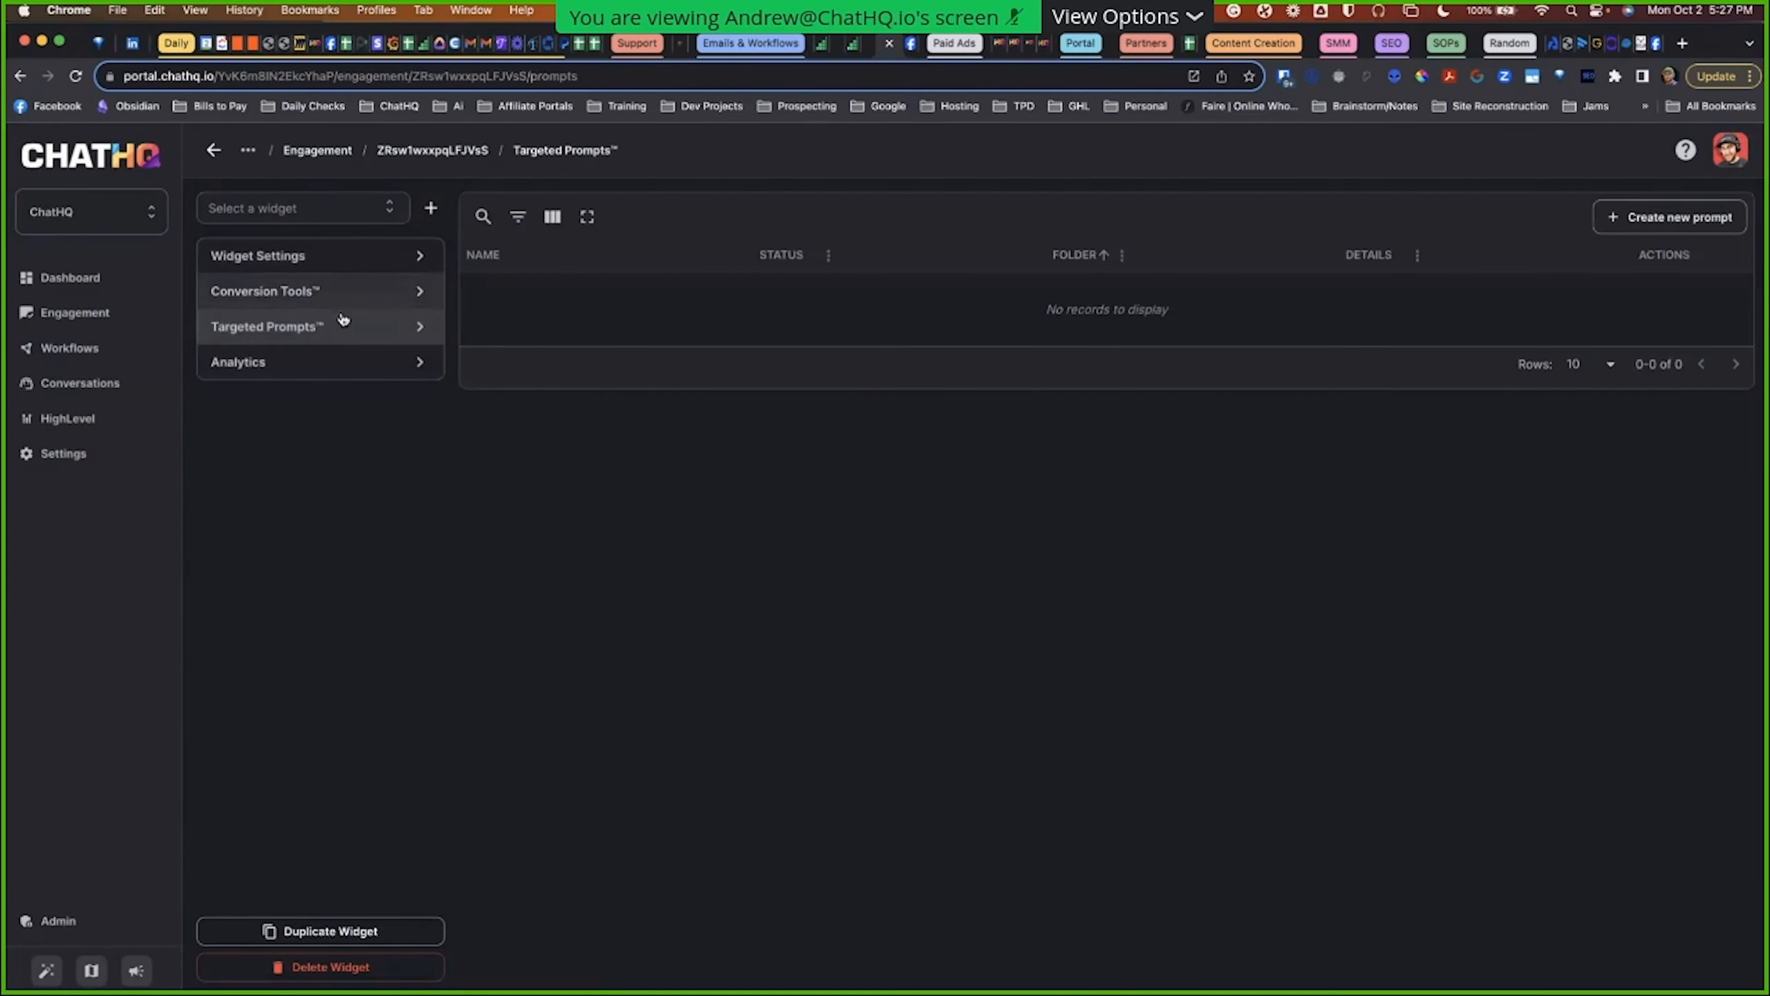
left_click(314, 268)
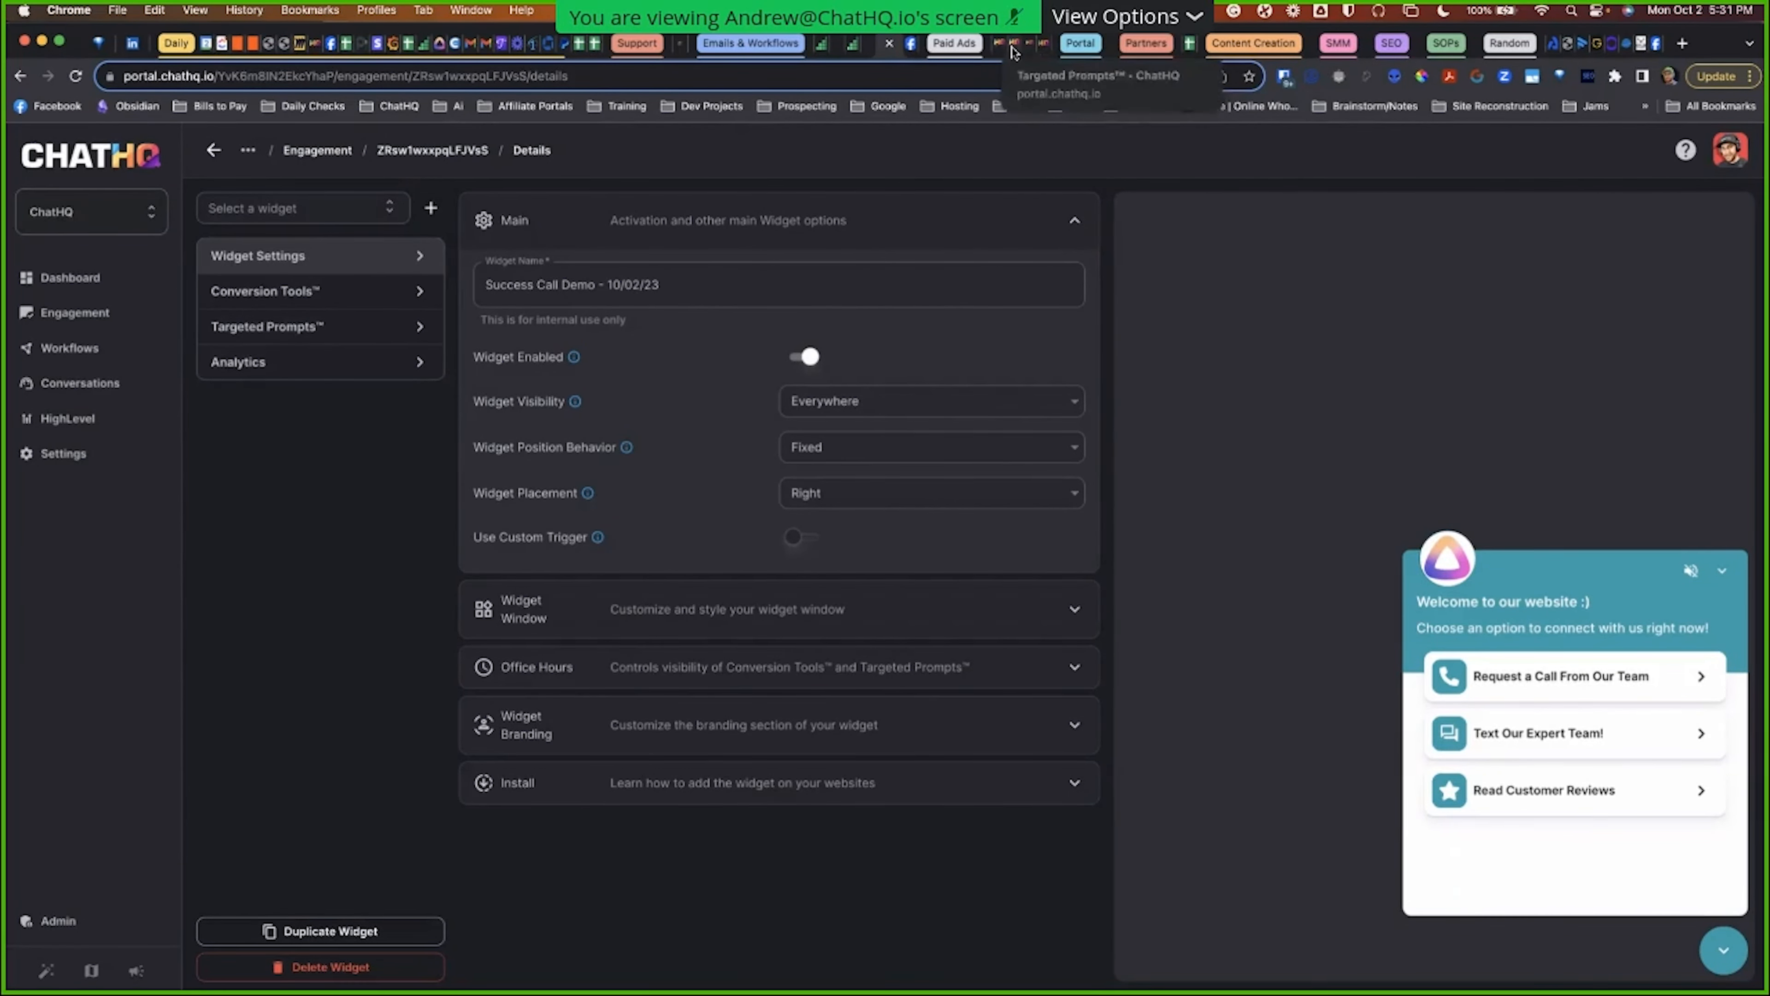
Step: On the chathq.io home page, dismiss the video prompt and open the engagement widget to examine its tools before collapsing it
left_click(1024, 46)
left_click(1024, 45)
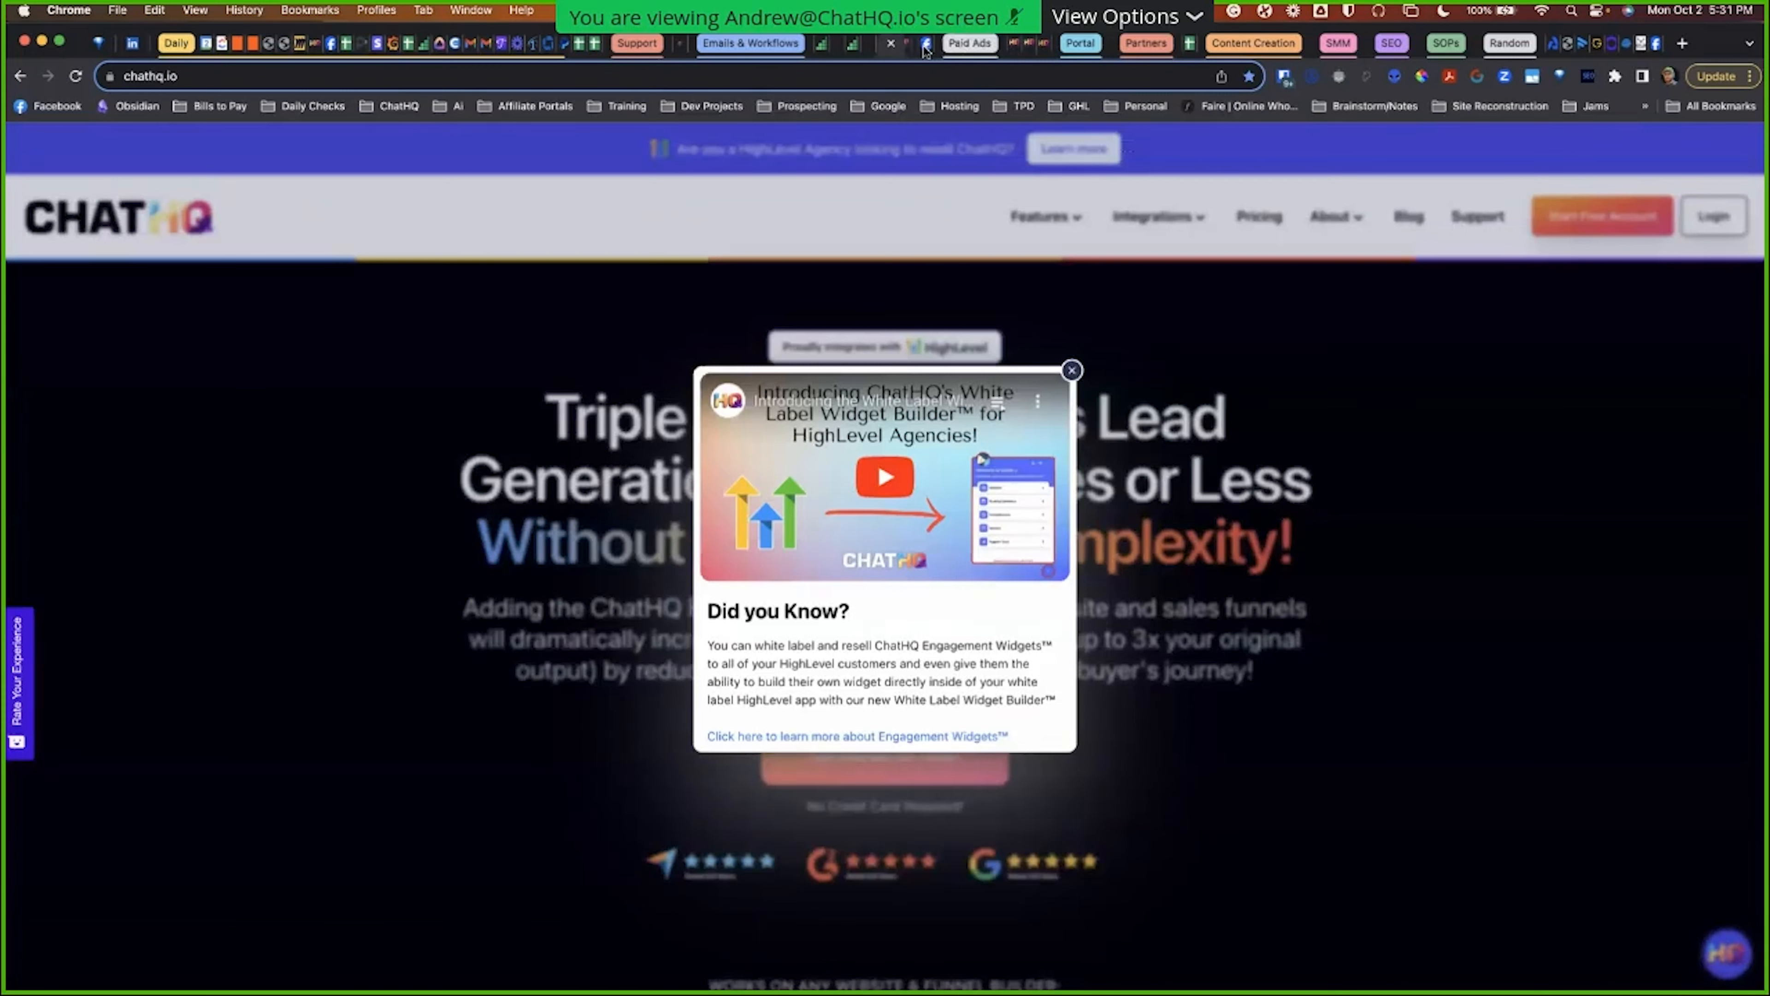
left_click(1073, 371)
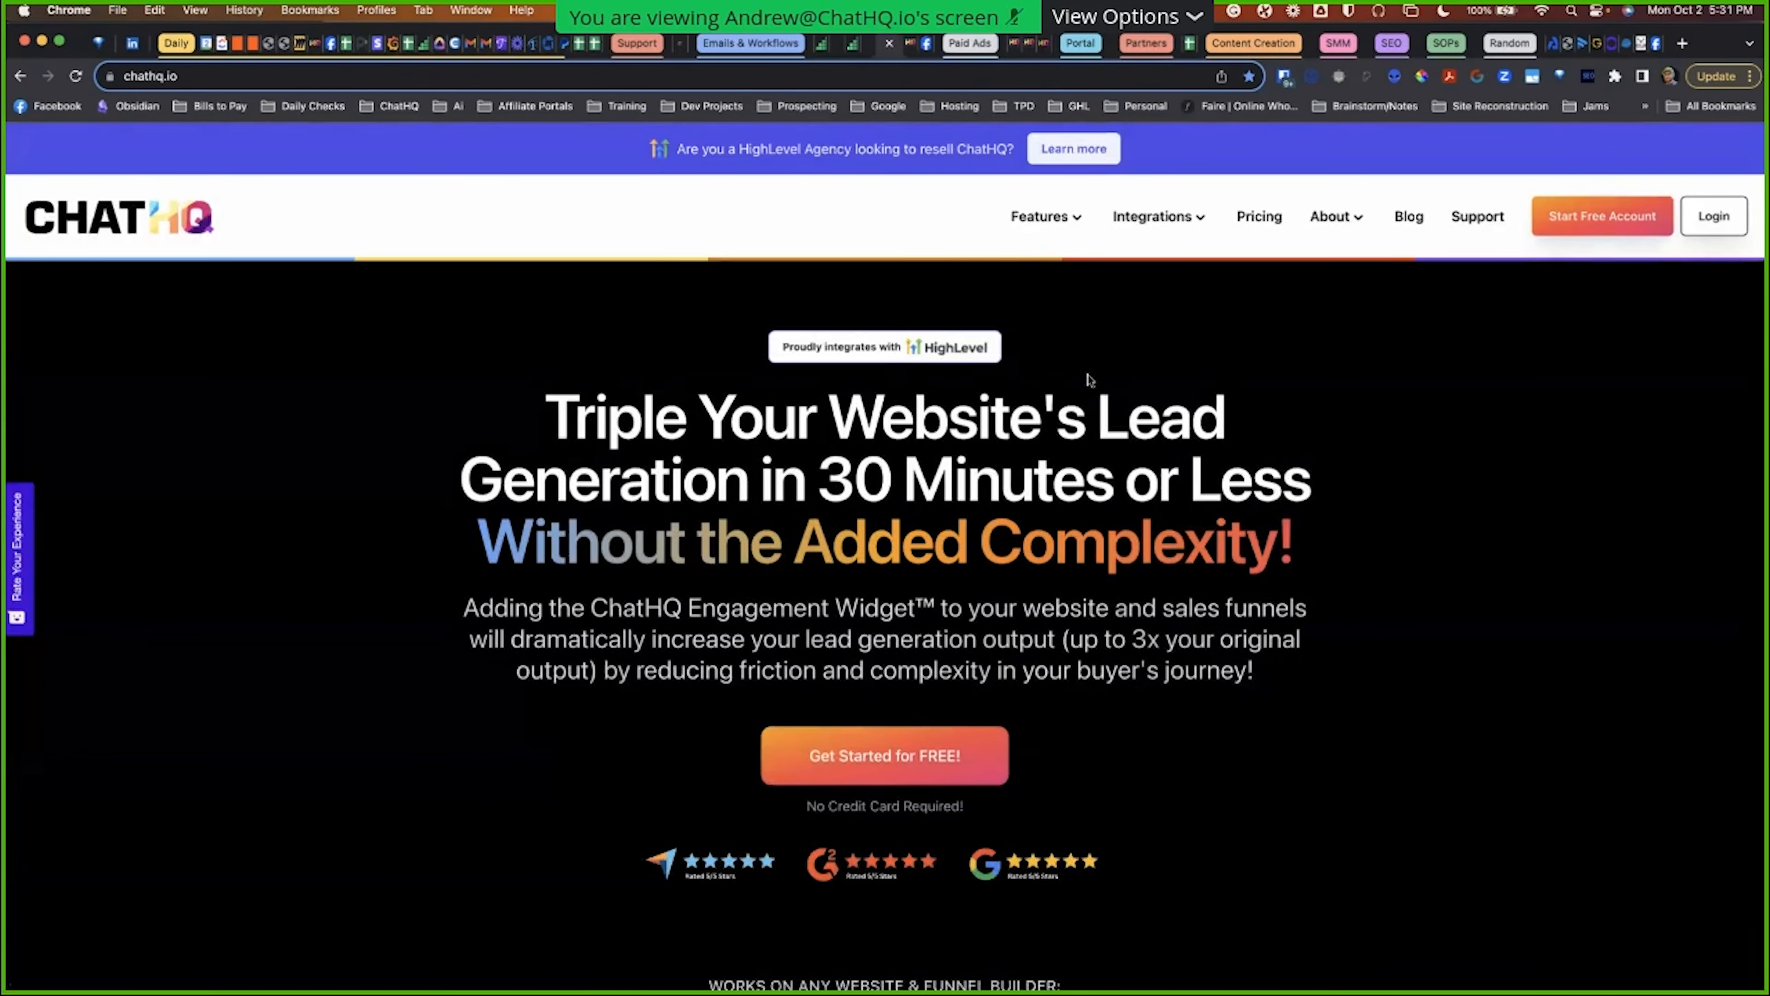
left_click(1751, 951)
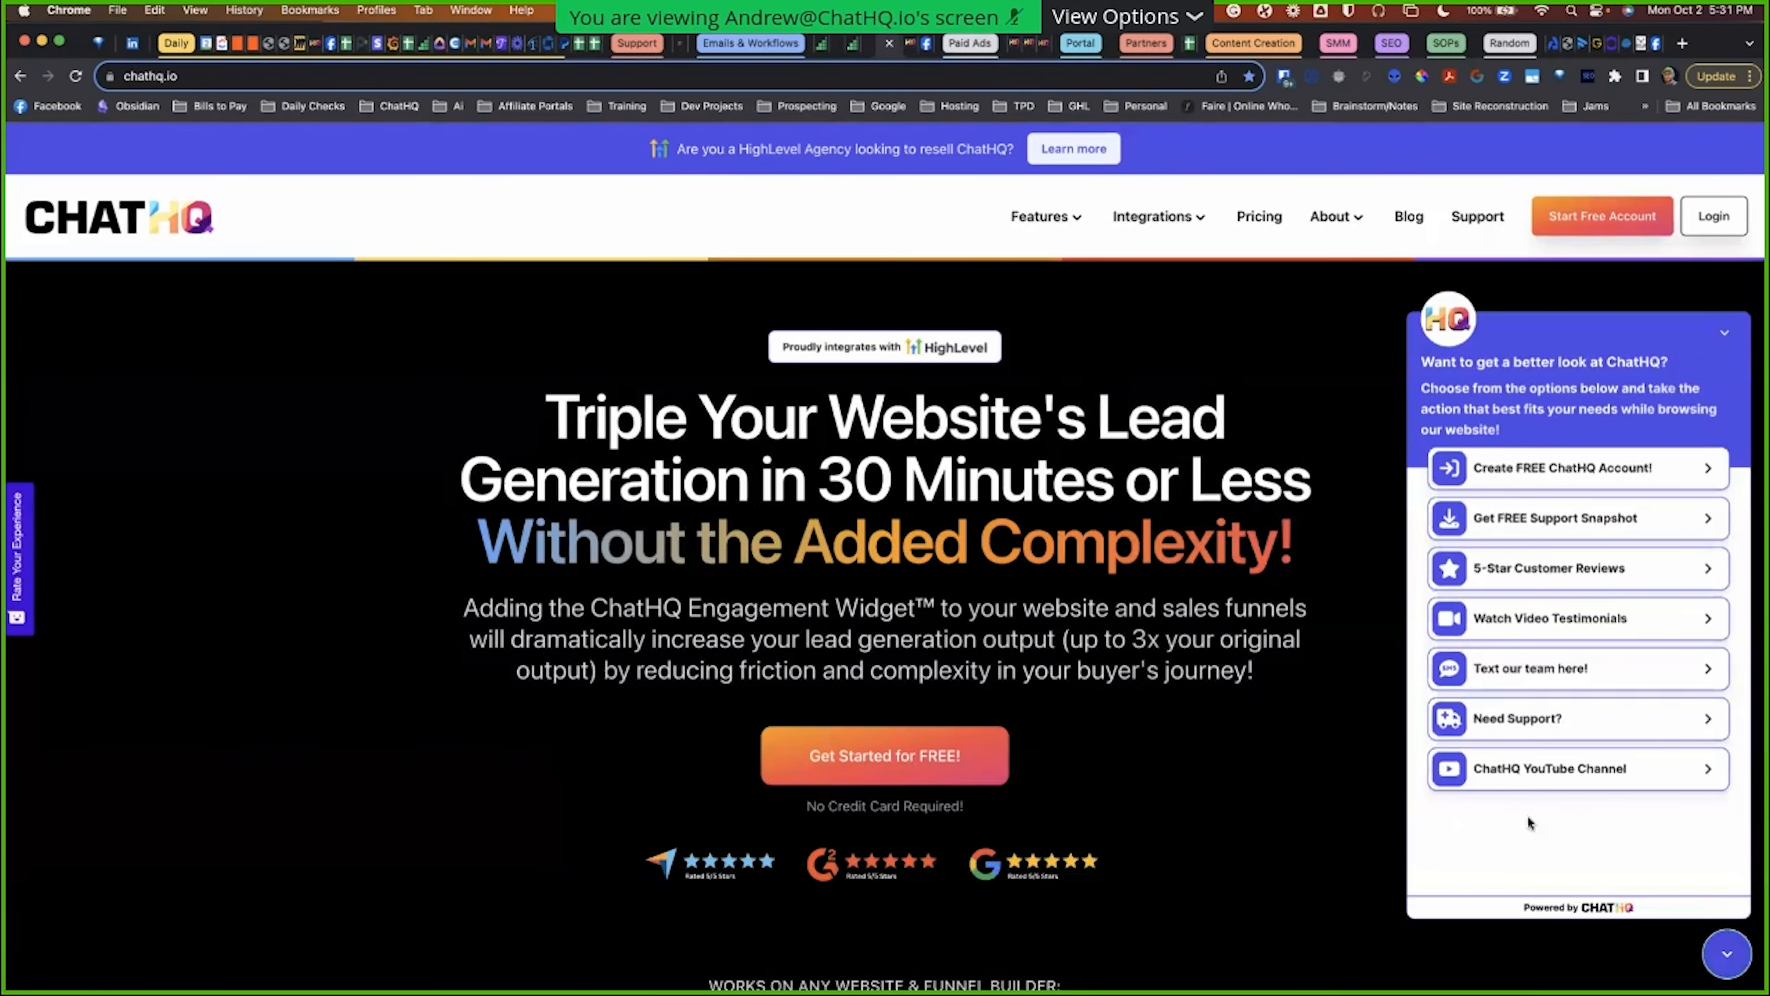
left_click(1720, 955)
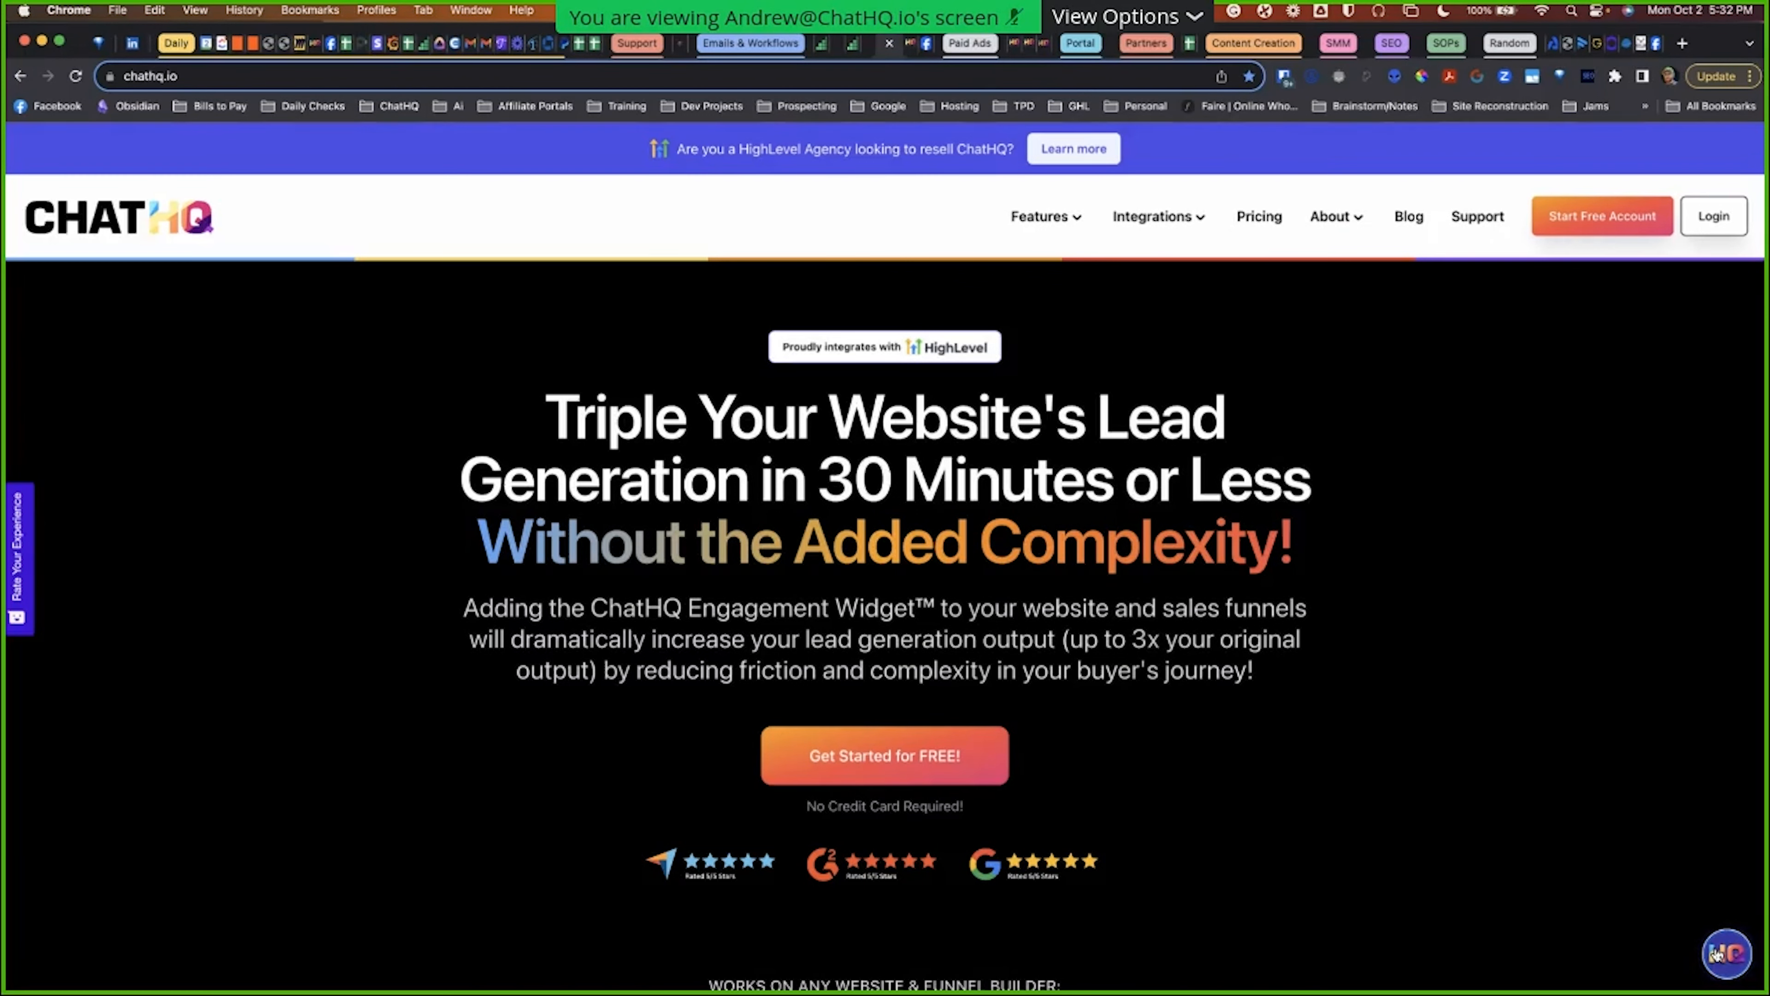
Step: Examine the testimonial video prompt farther down the page and browse the widget's Watch Video Testimonials list, returning to its main view
scroll(1115, 737, "down", 8)
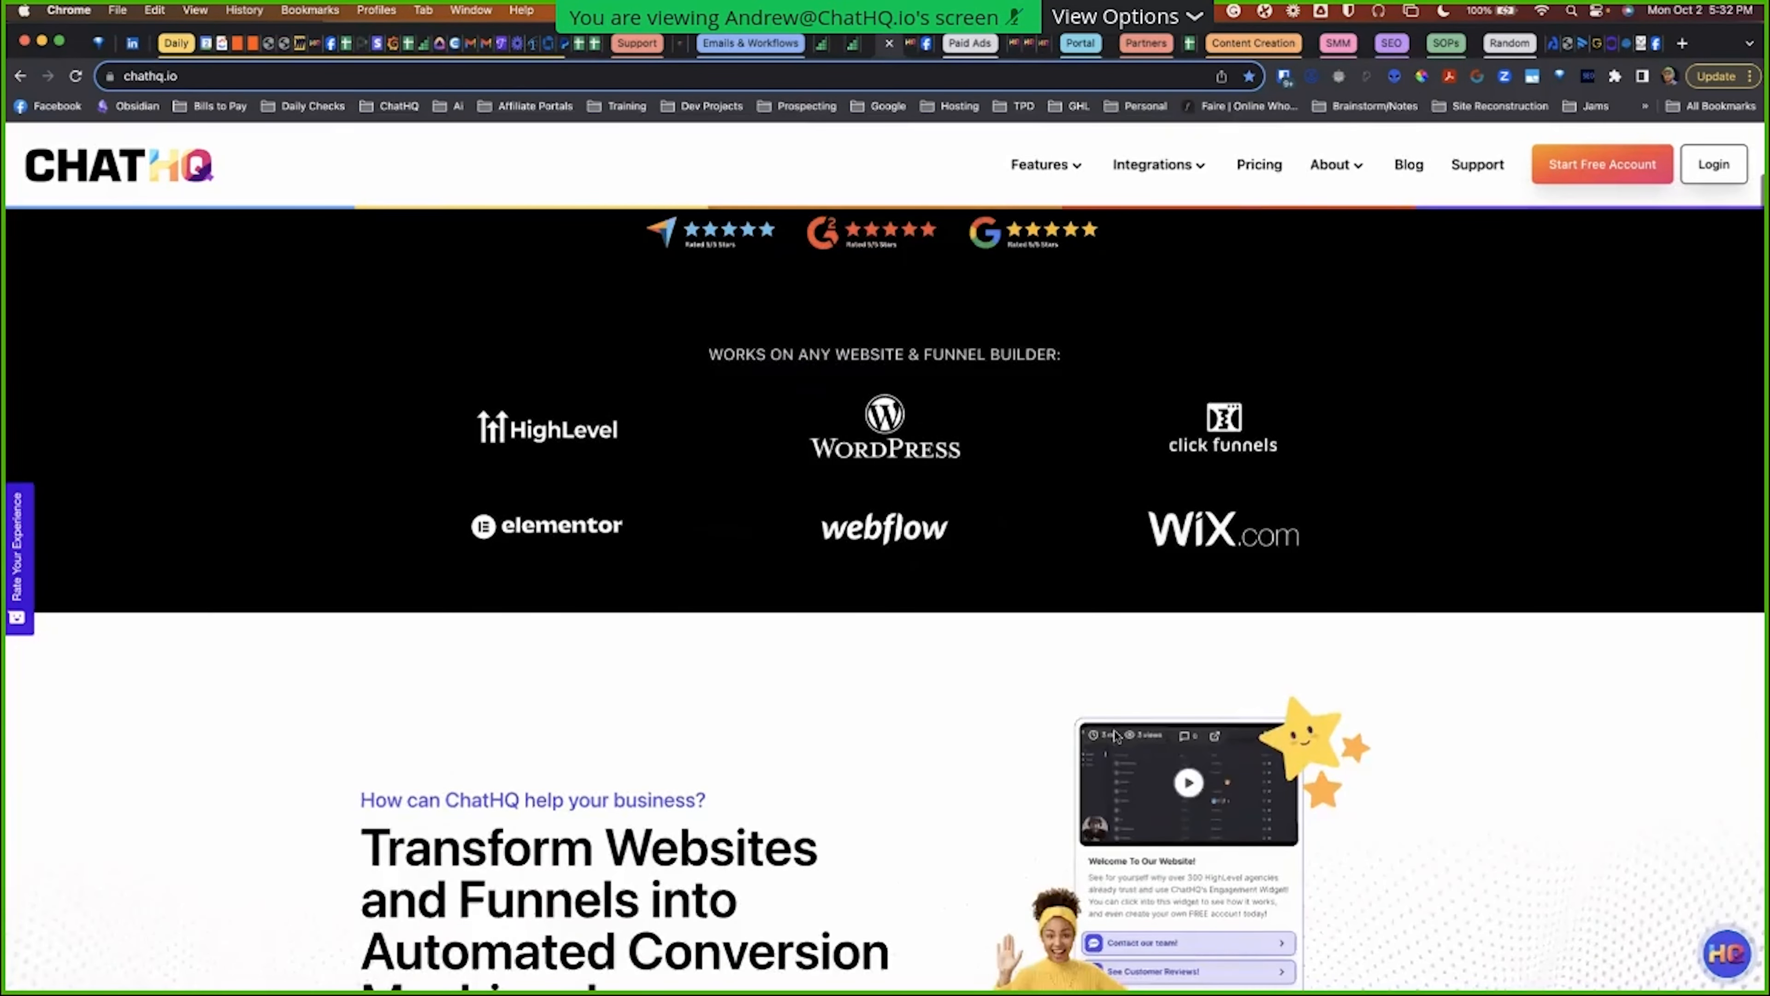
scroll(1115, 736, "down", 7)
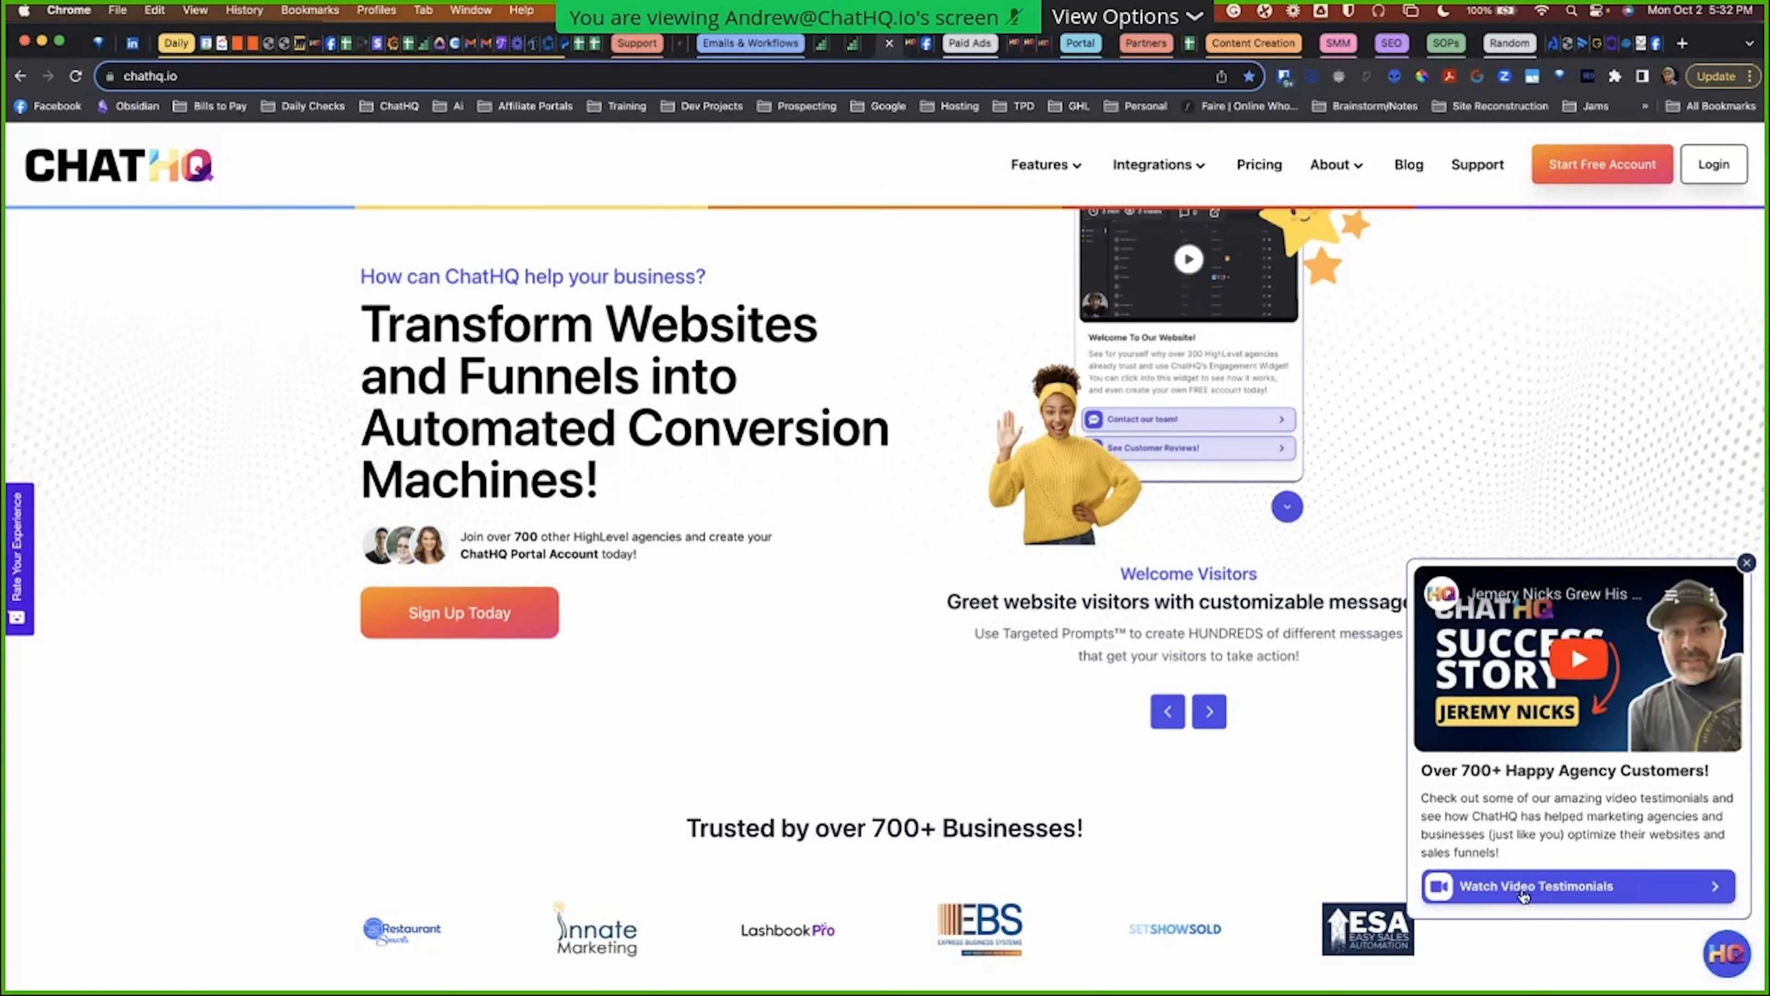
left_click(1579, 658)
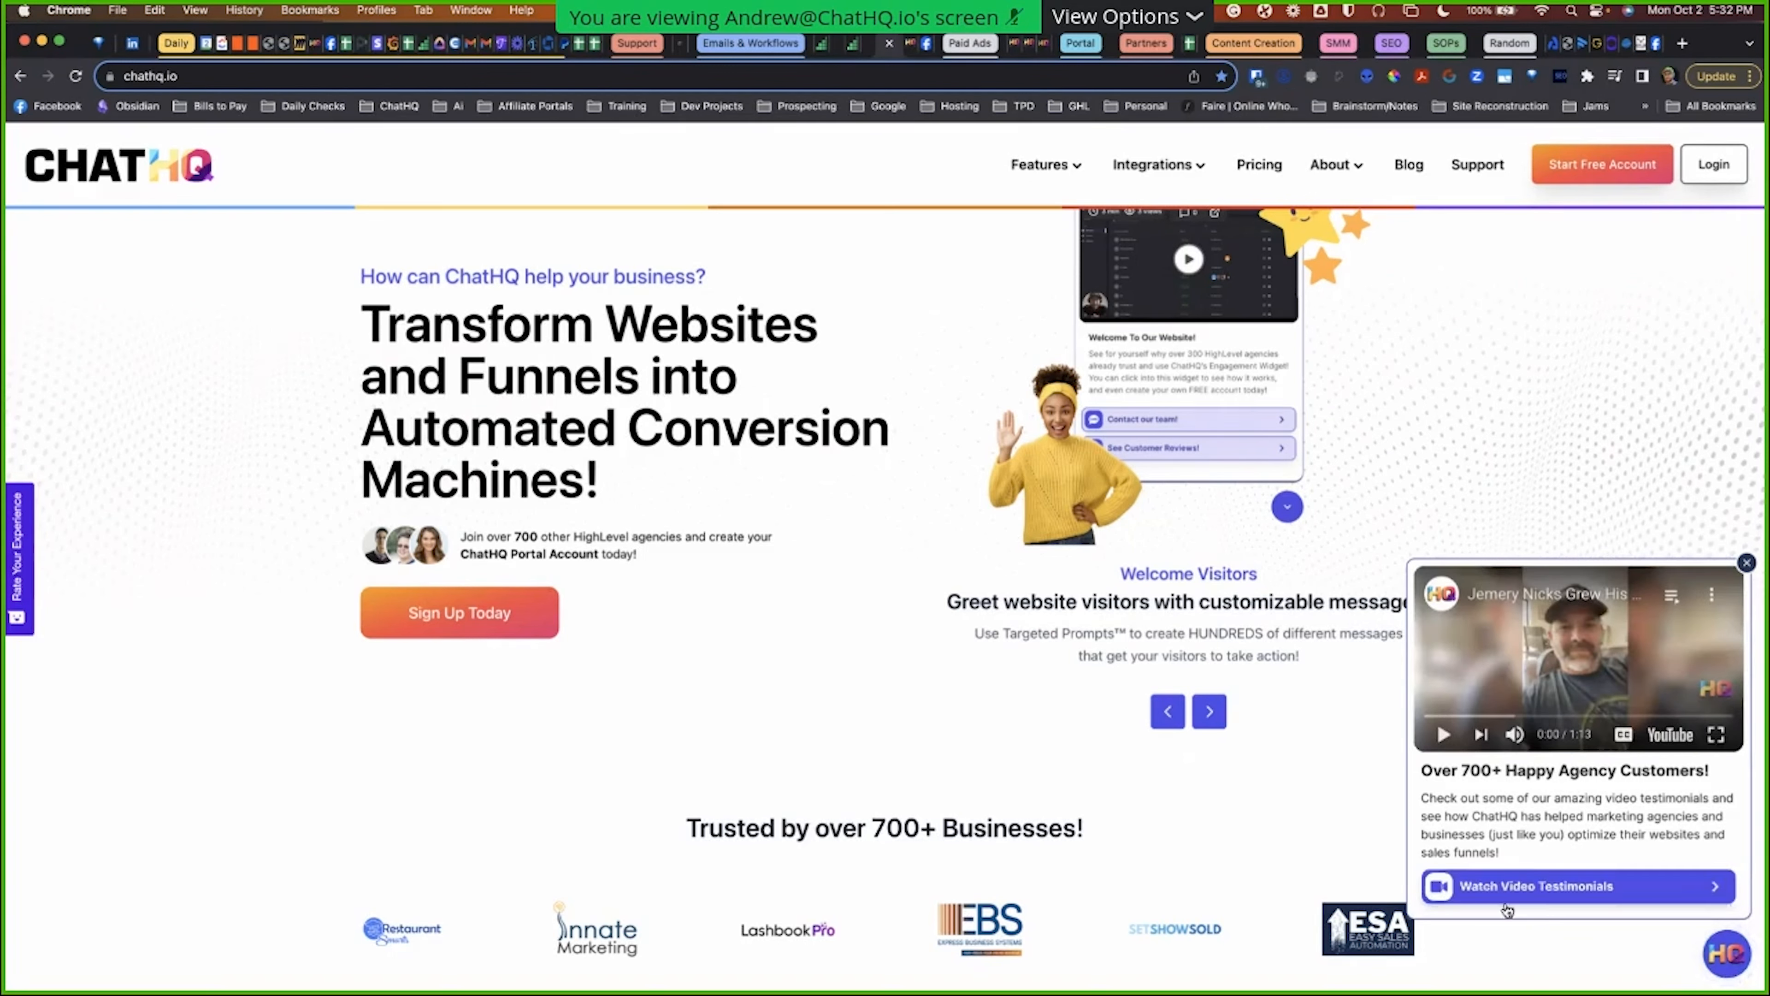
left_click(1530, 892)
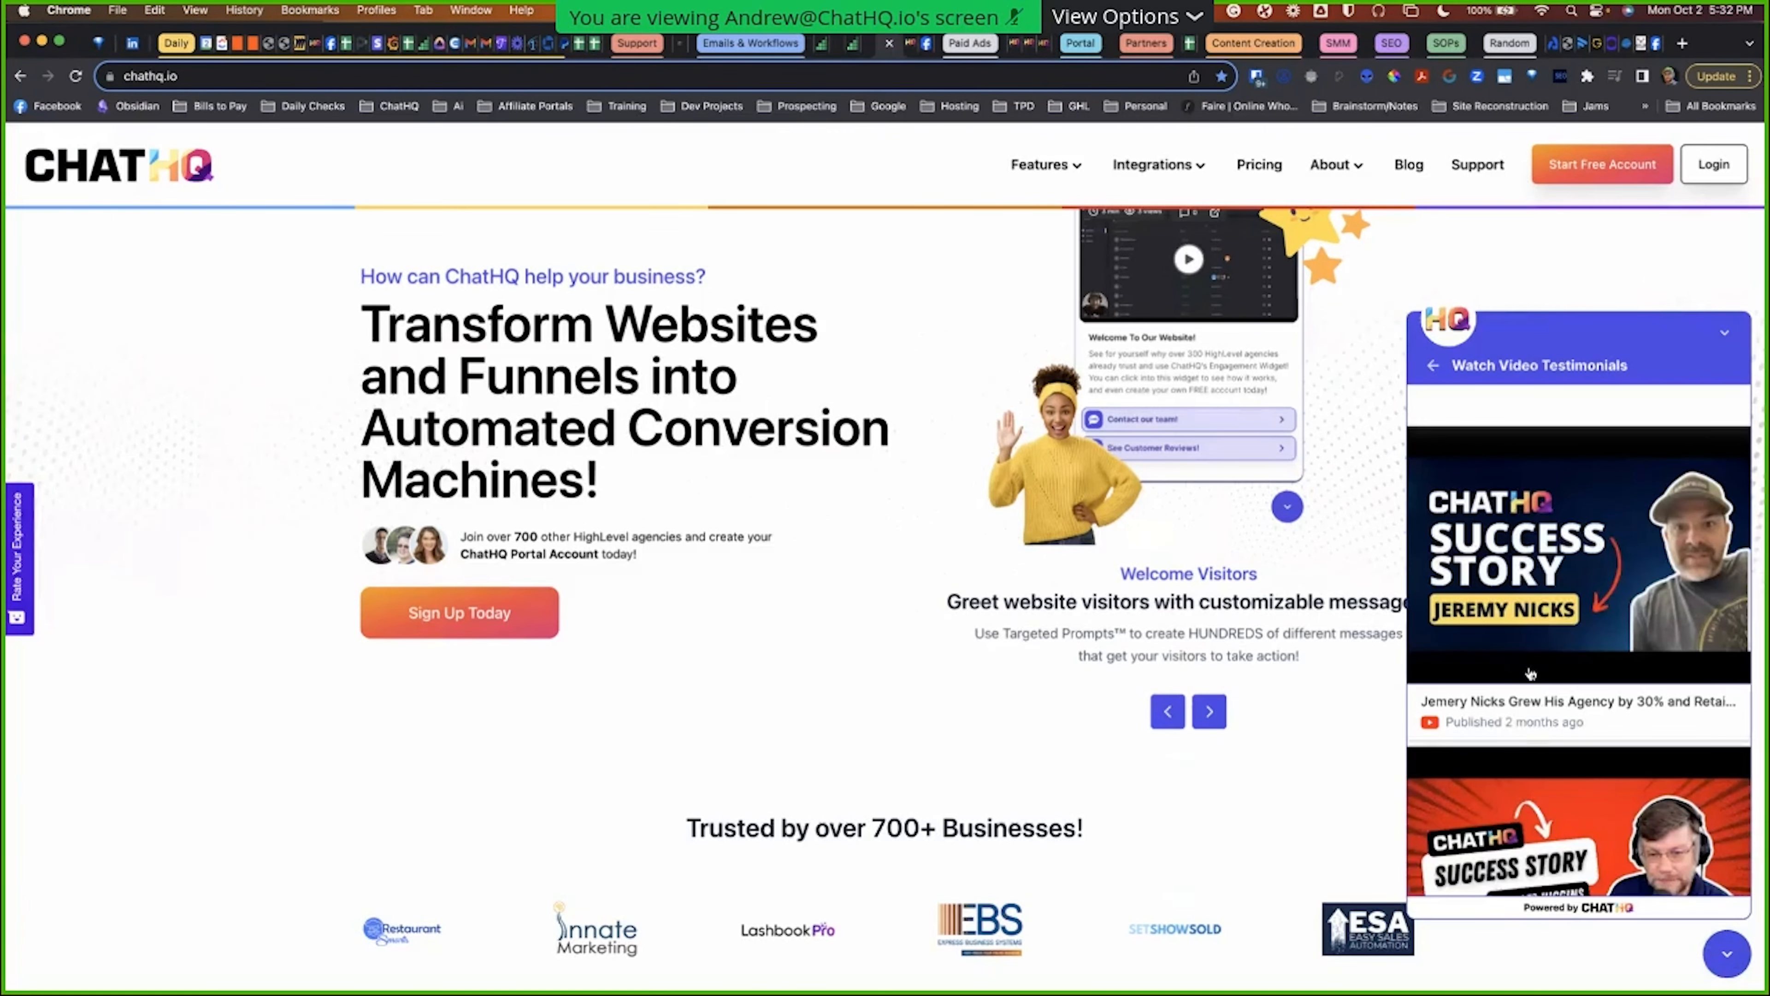
scroll(1538, 656, "down", 10)
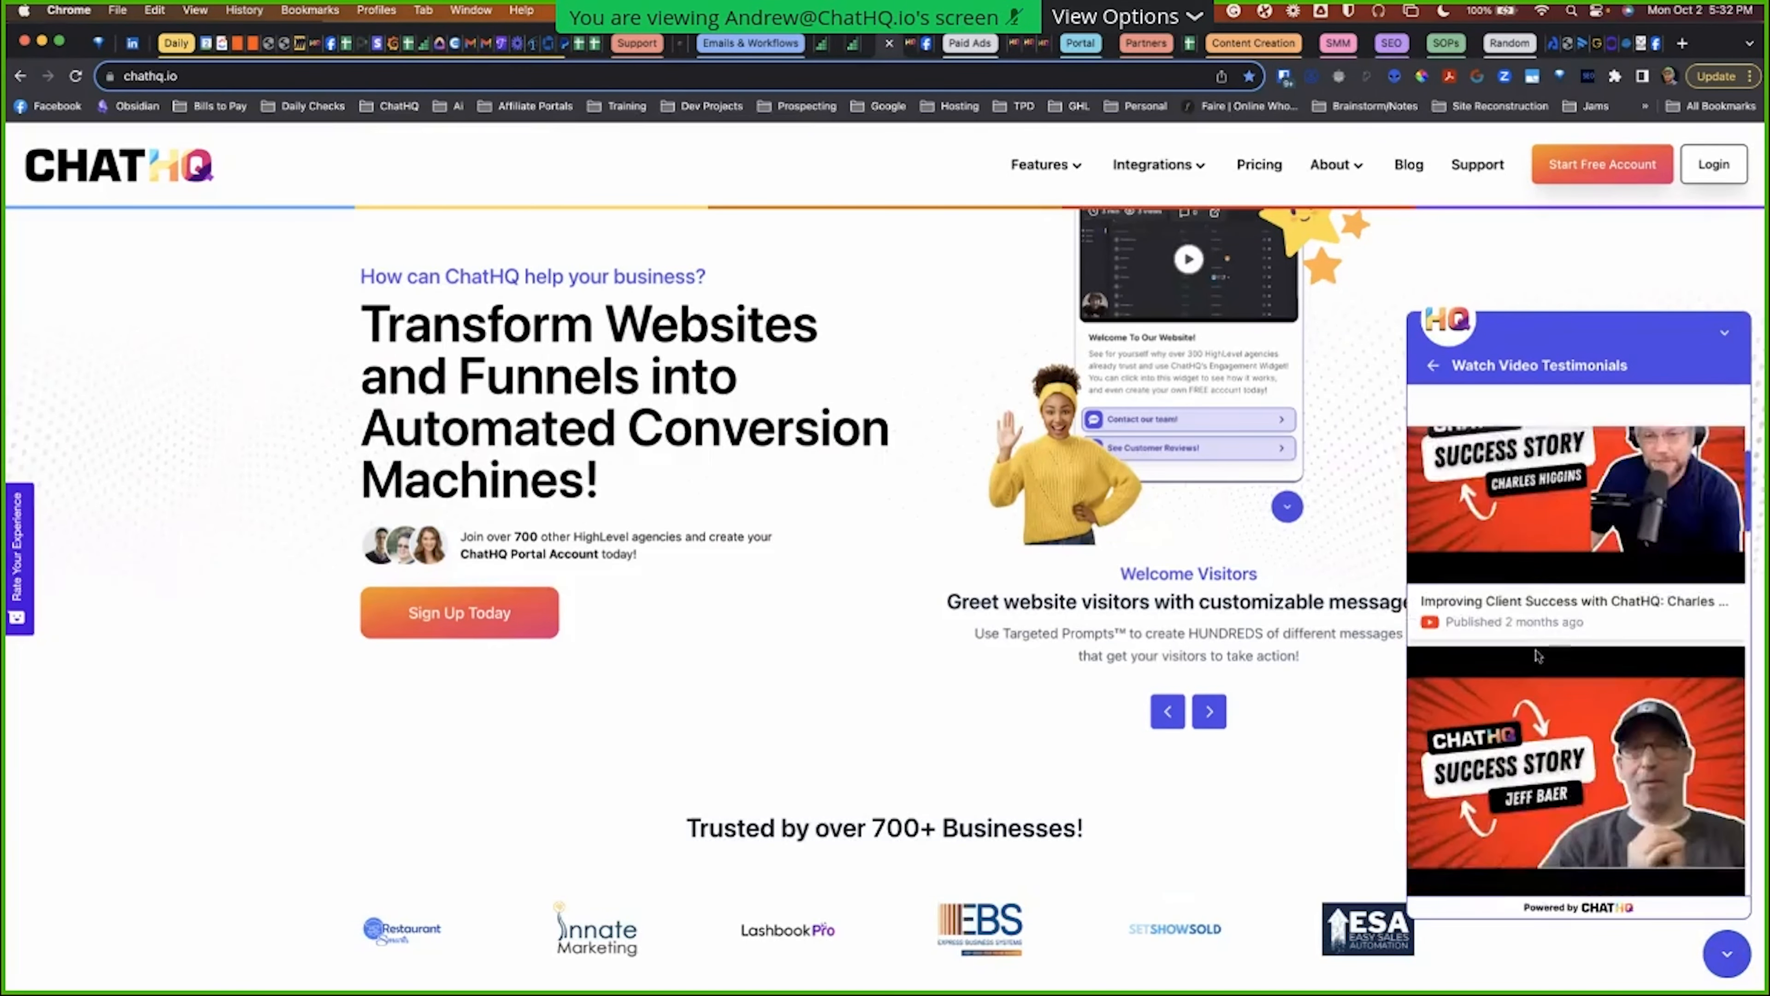
scroll(1539, 656, "down", 15)
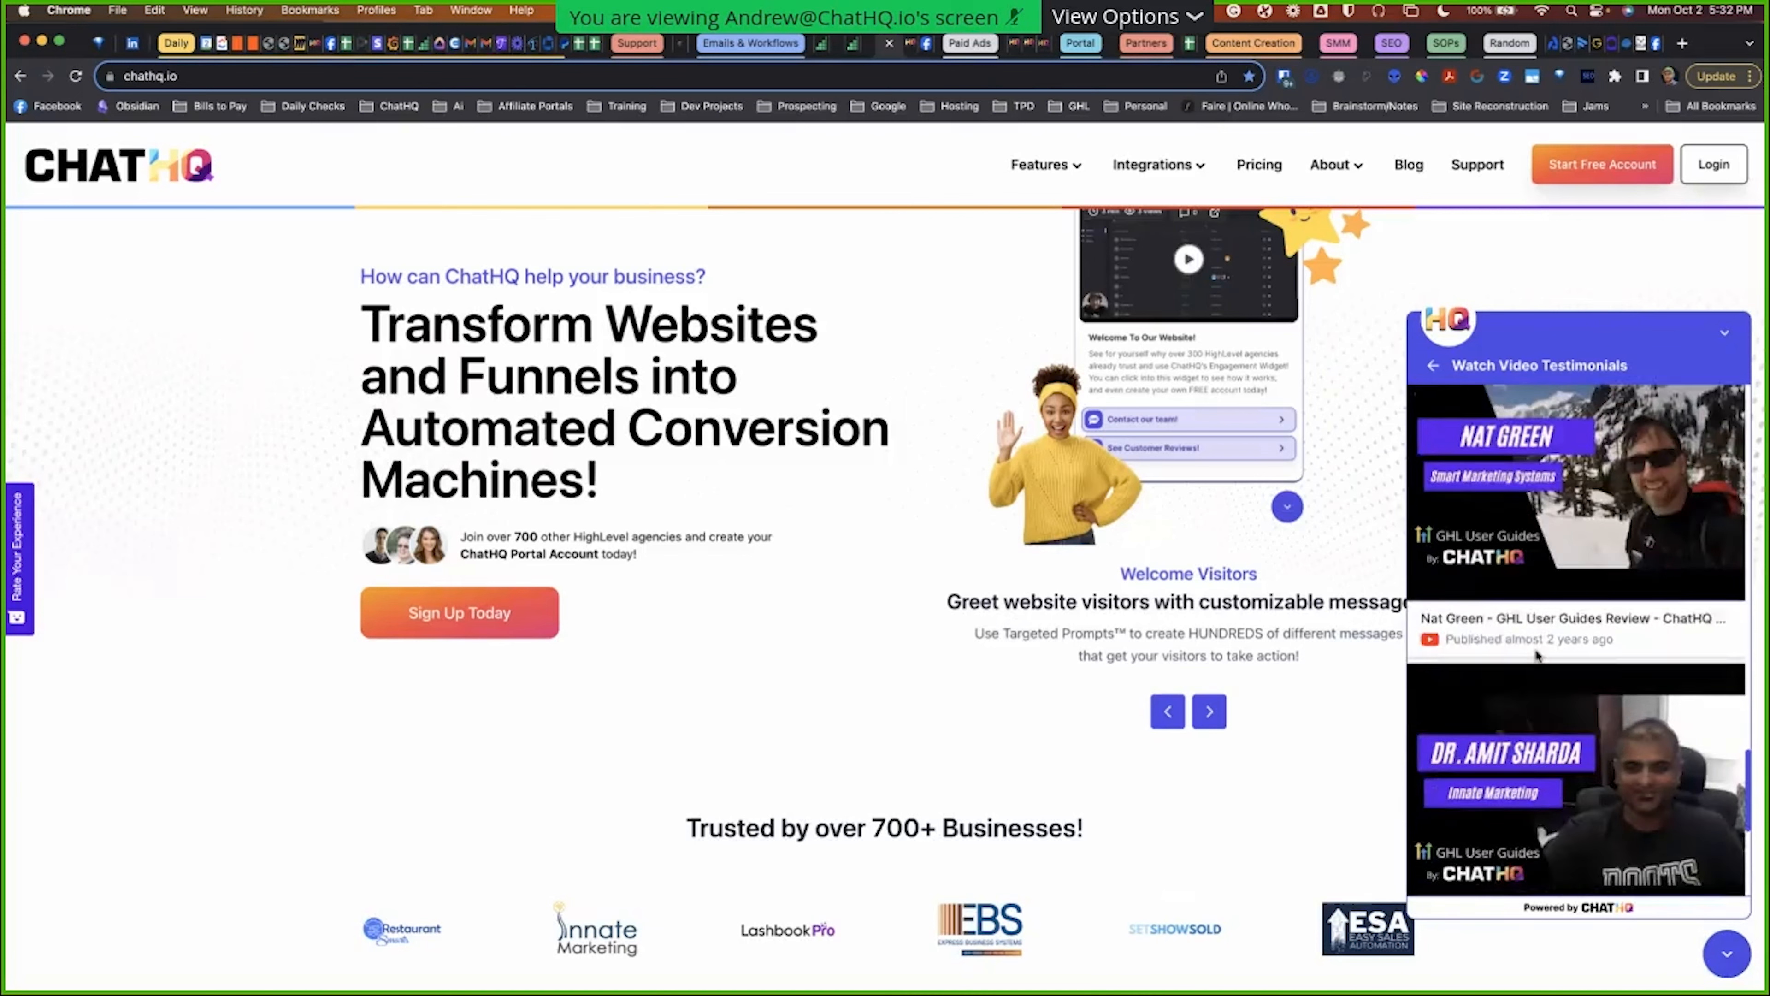
scroll(1538, 656, "up", 20)
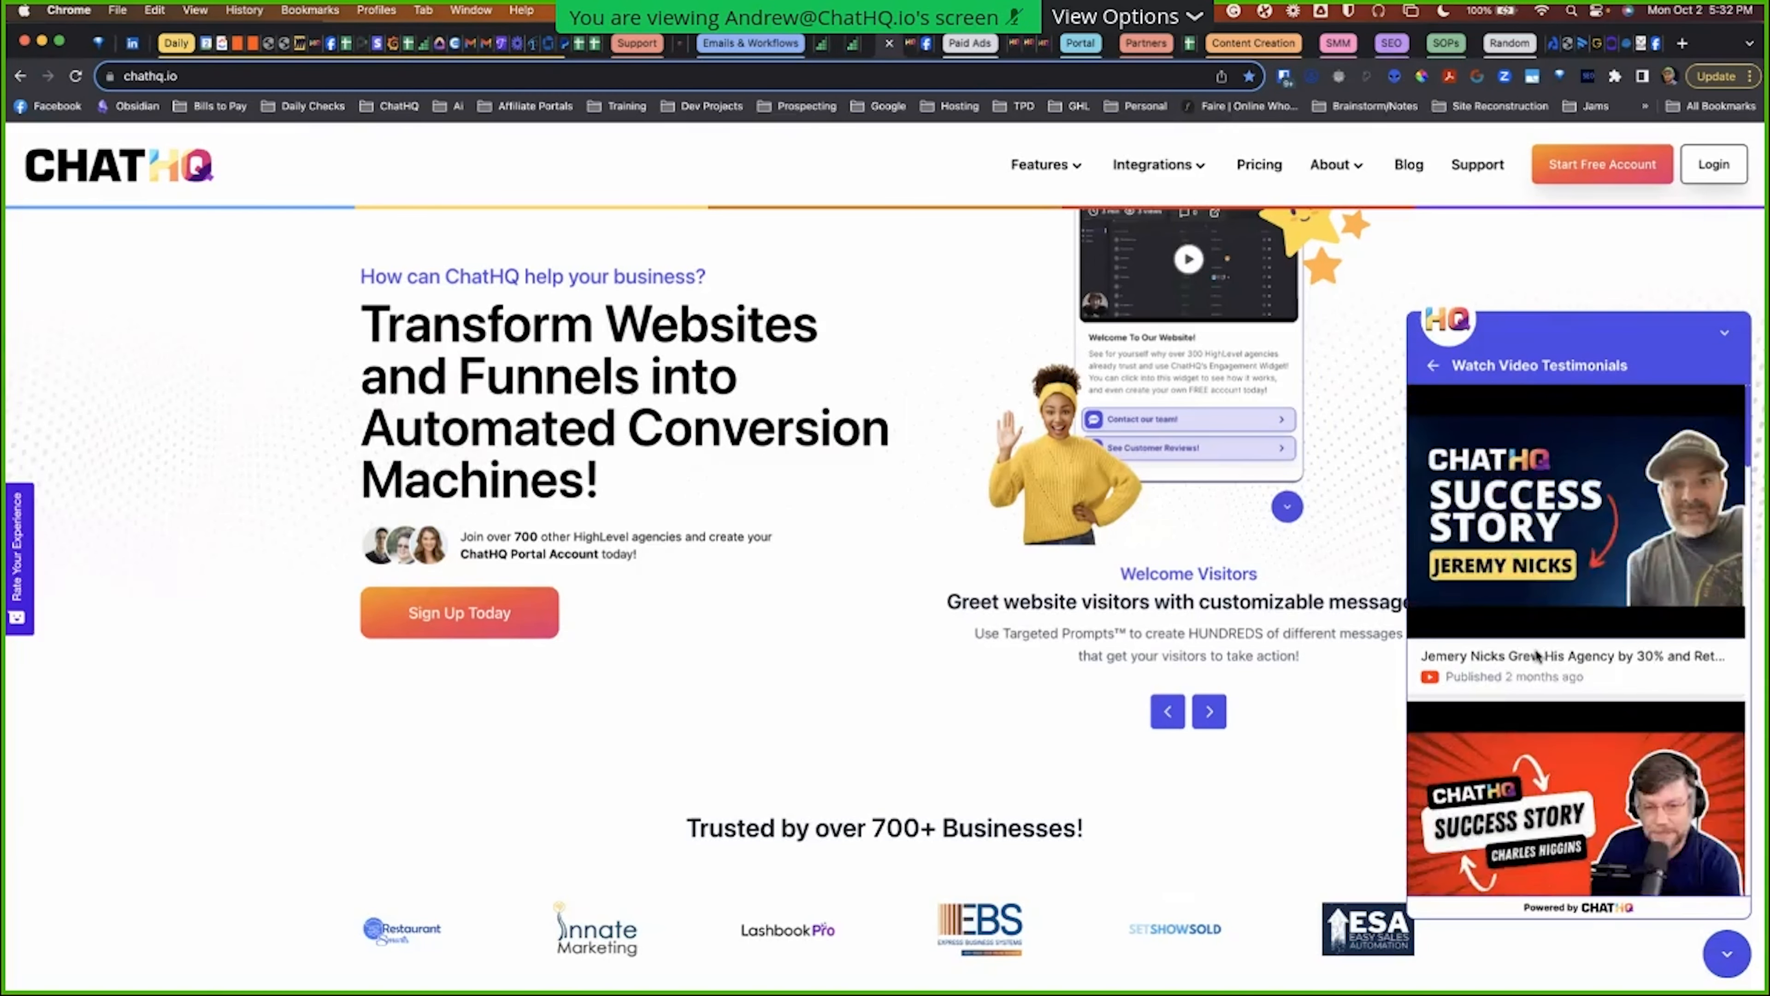
left_click(1432, 376)
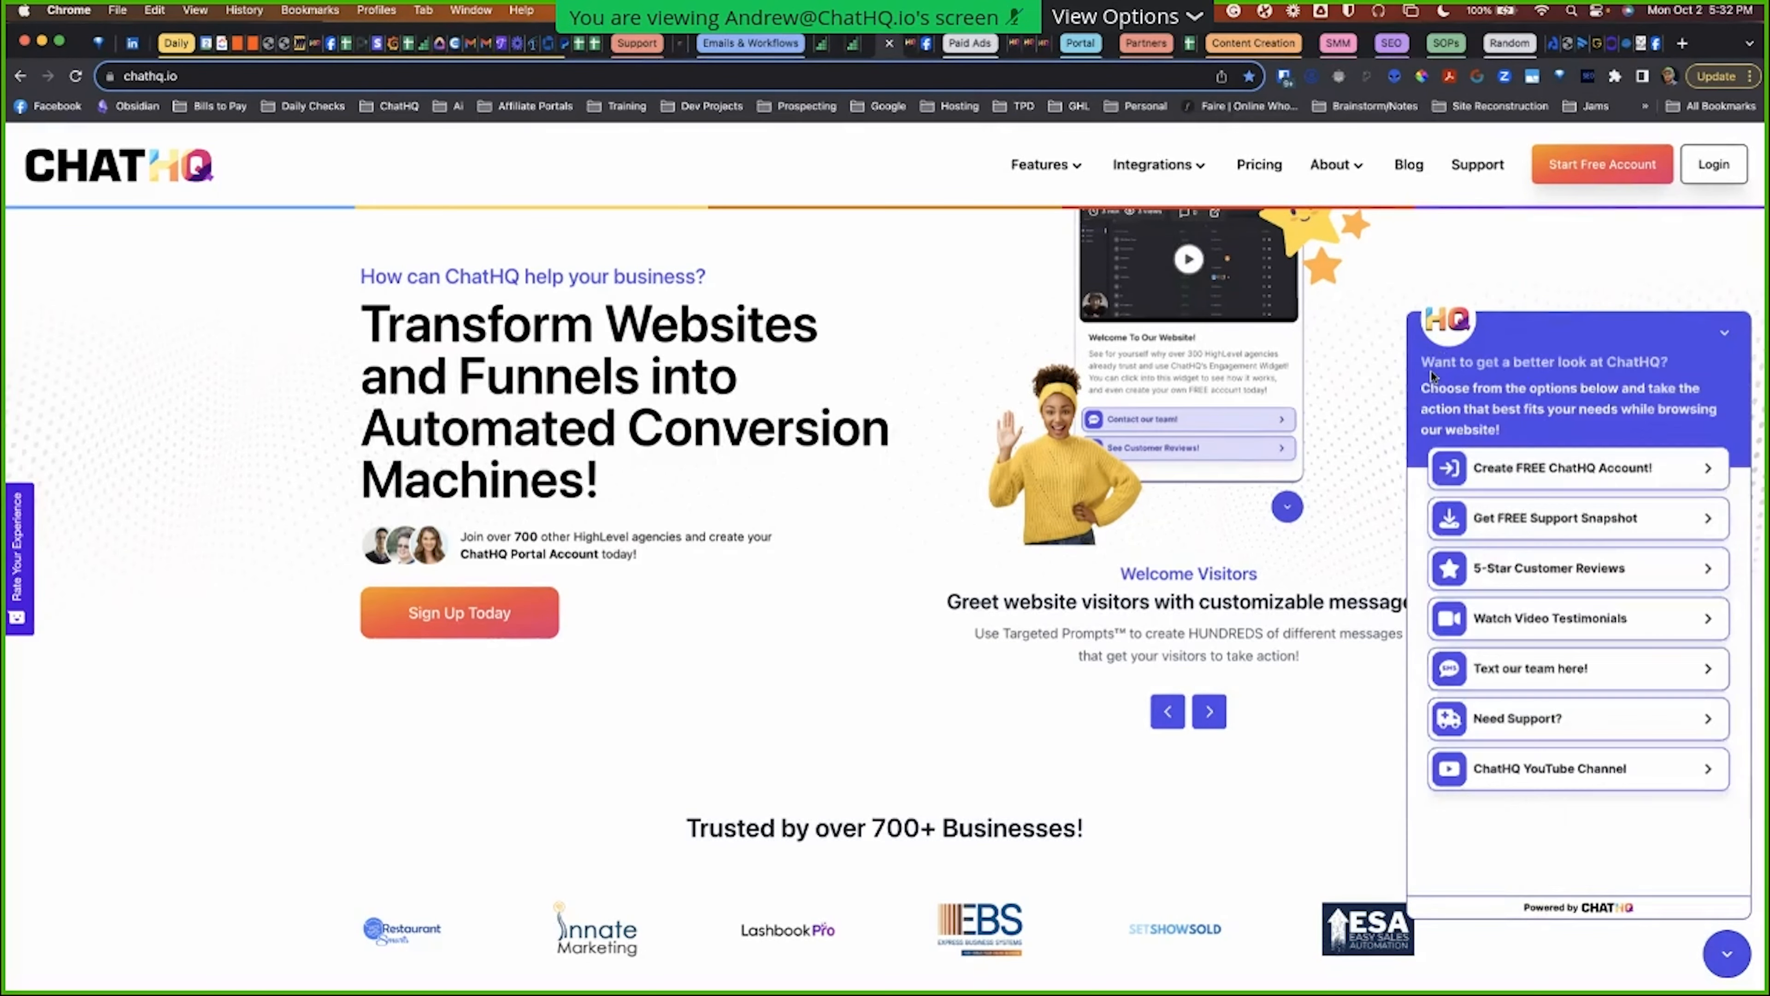
Step: Collapse the widget and examine the product-questions banner prompt farther down the chathq.io home page
left_click(1727, 954)
scroll(983, 668, "down", 15)
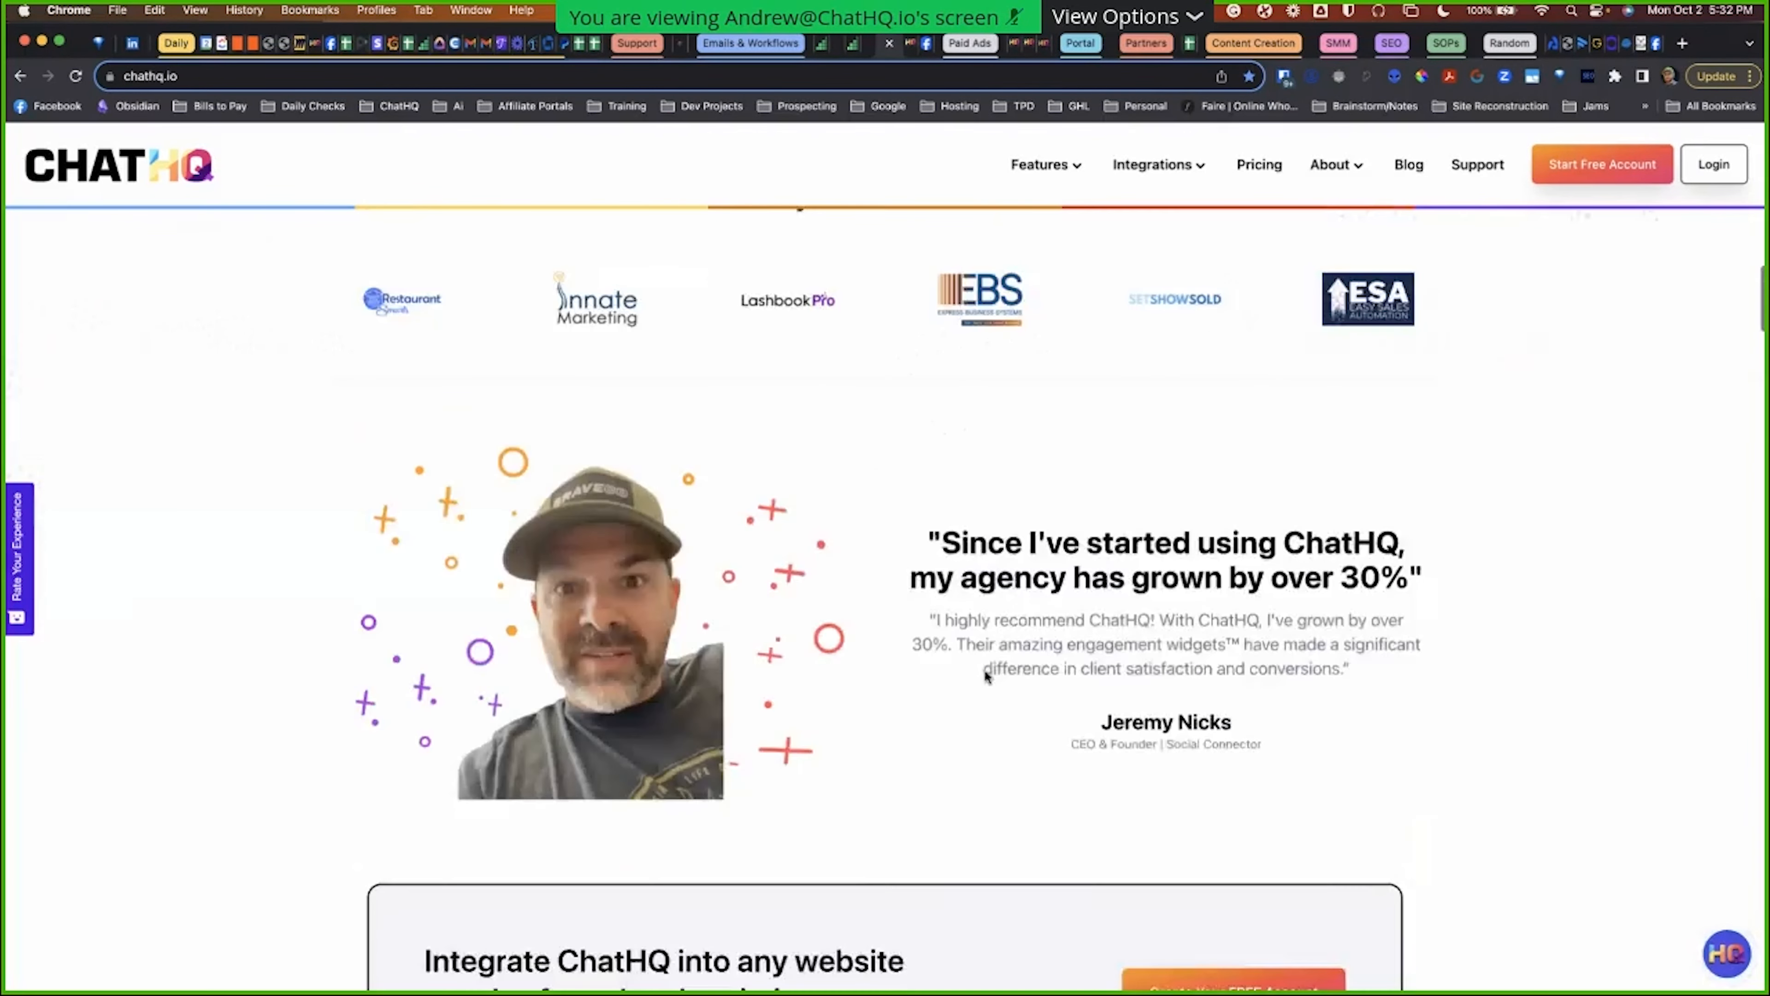
scroll(983, 736, "down", 9)
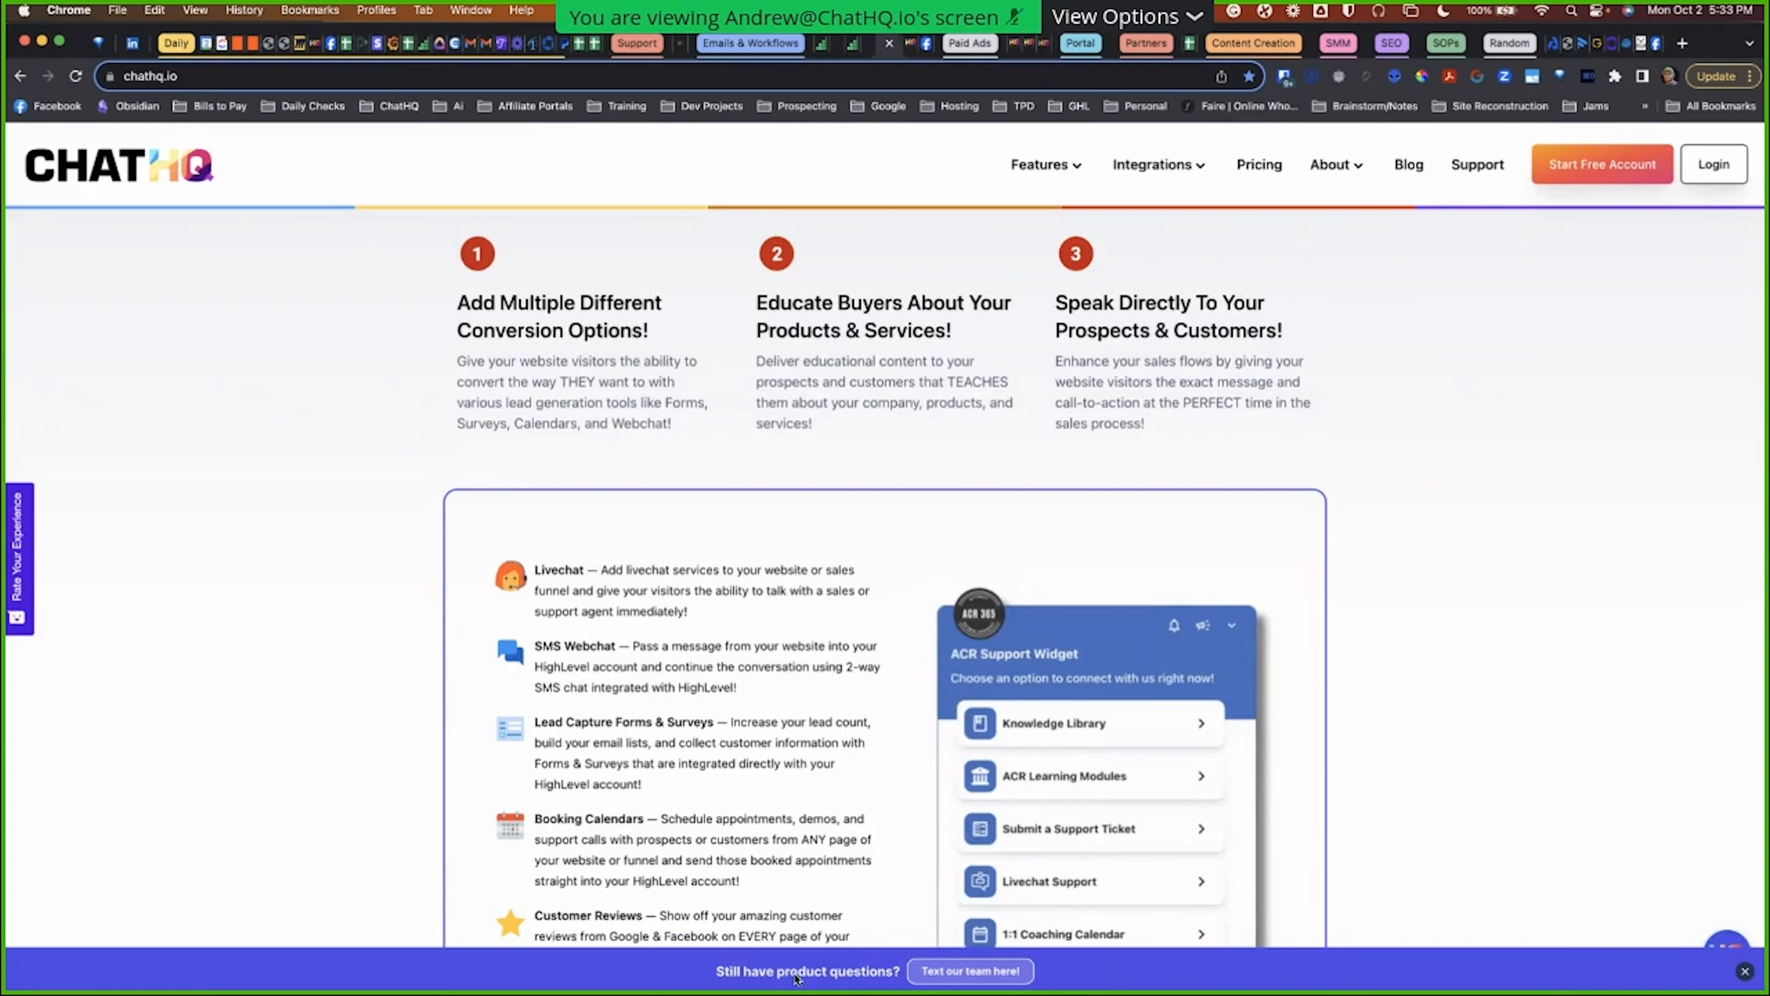
Step: Open the texting form from the product-questions banner, return to the widget's main view and collapse the widget
left_click(952, 972)
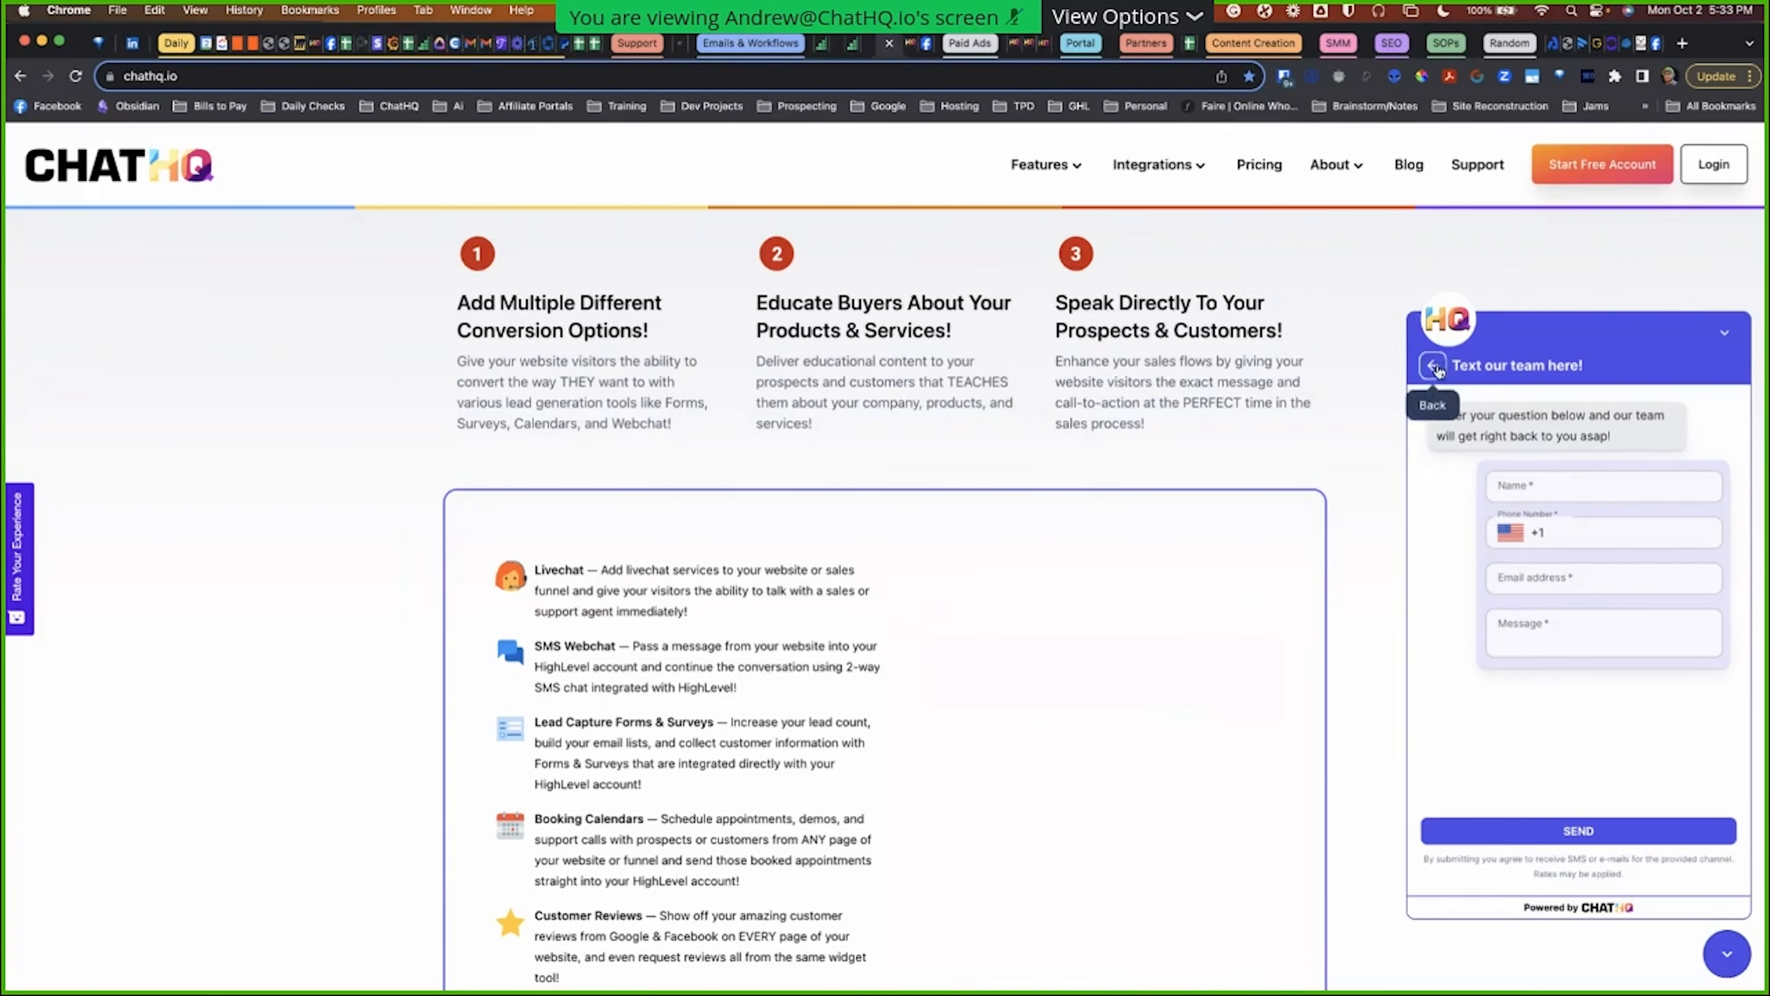
left_click(1433, 365)
left_click(1726, 953)
Step: Examine the "Did you Know?" video prompt farther down the page and follow its link to learn more about Engagement Widgets
scroll(803, 522, "down", 20)
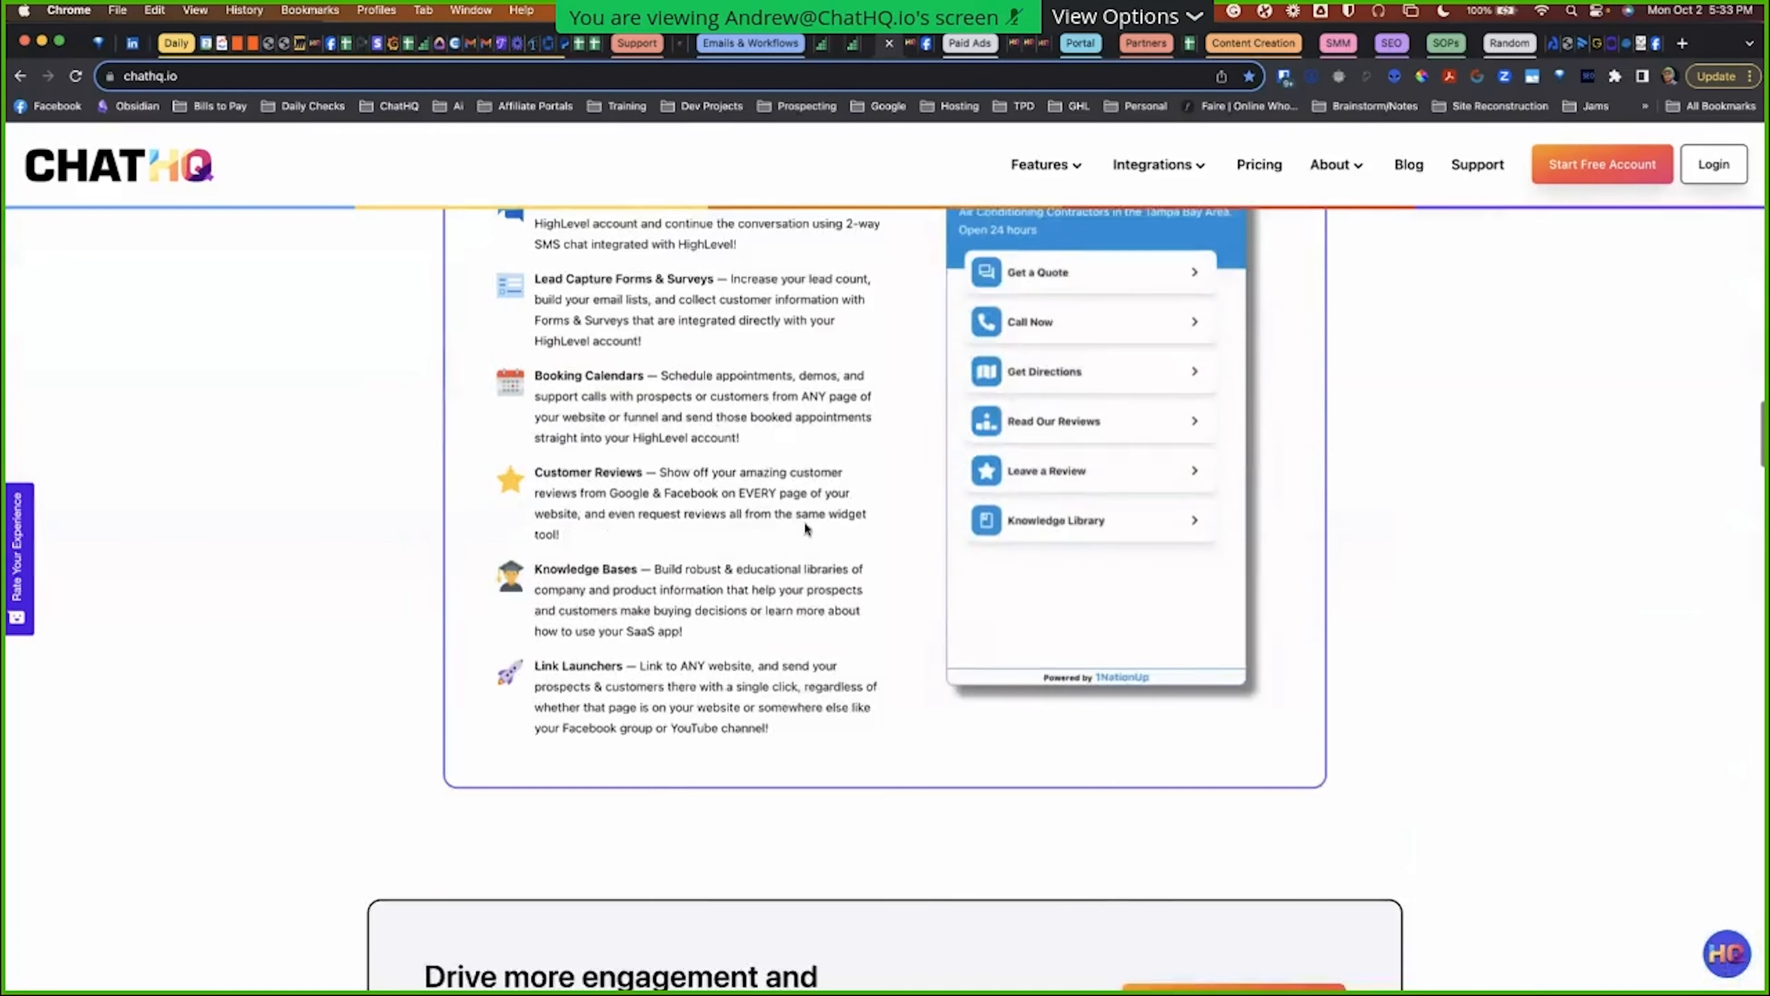
scroll(734, 503, "down", 15)
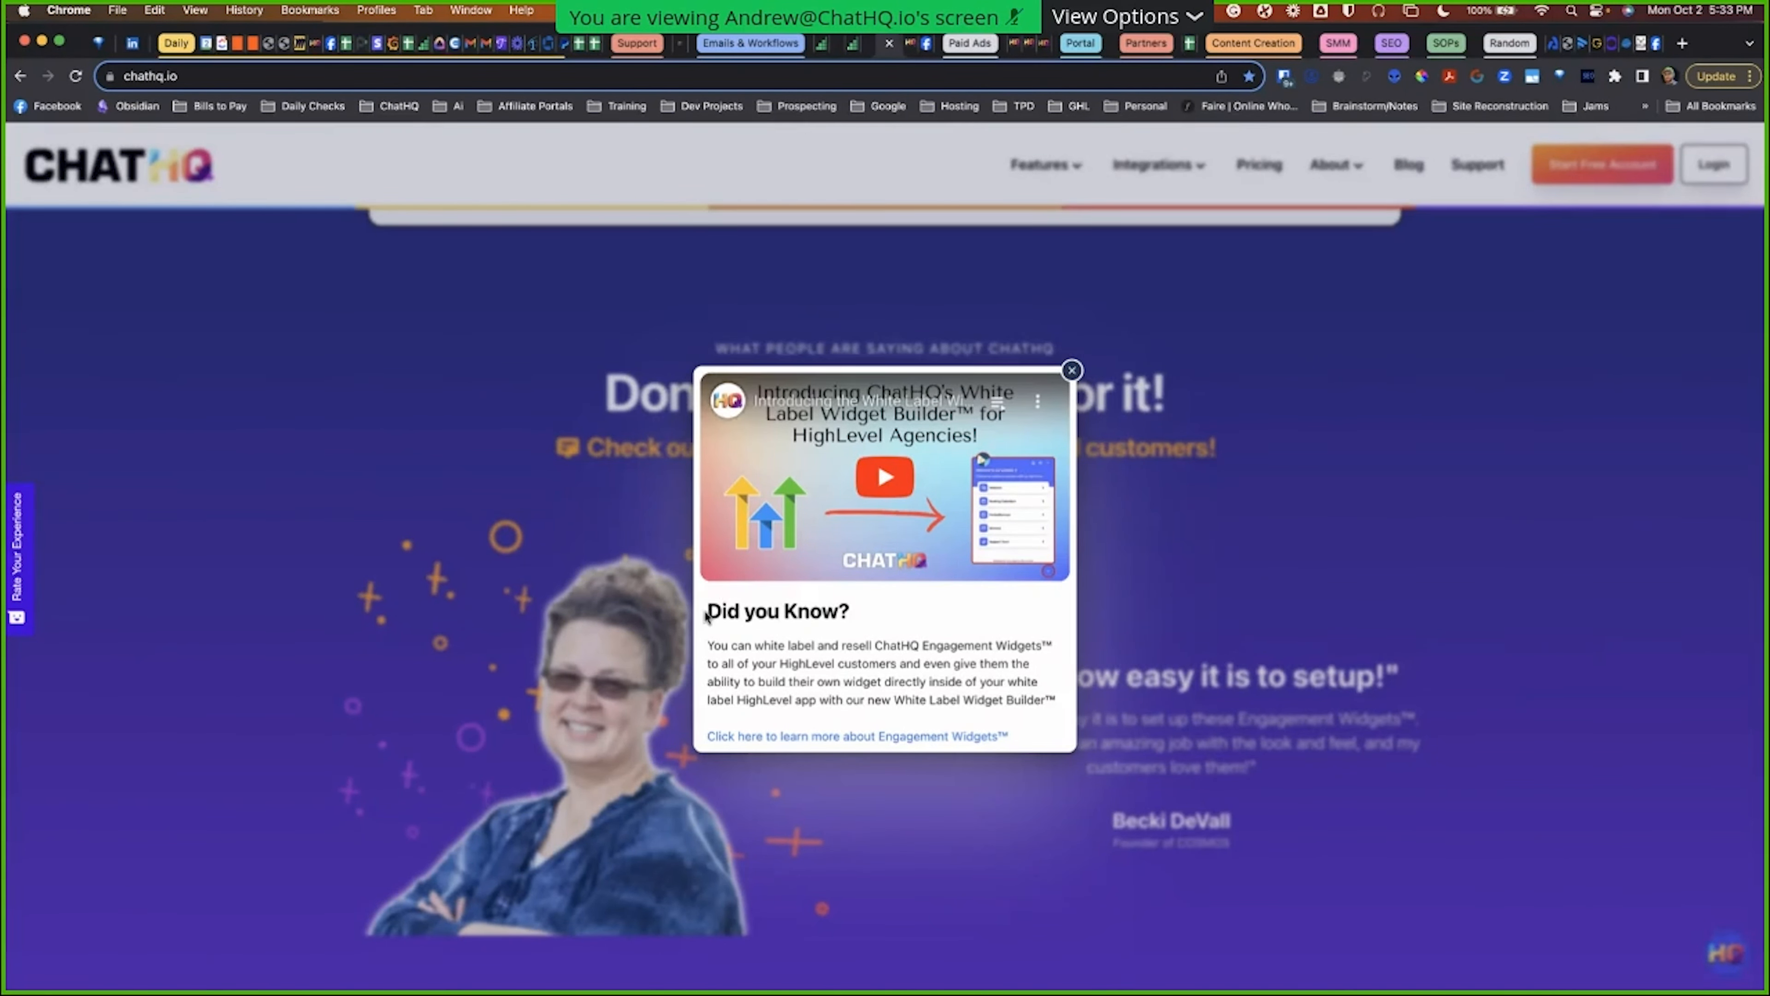
left_click_drag(706, 611, 859, 621)
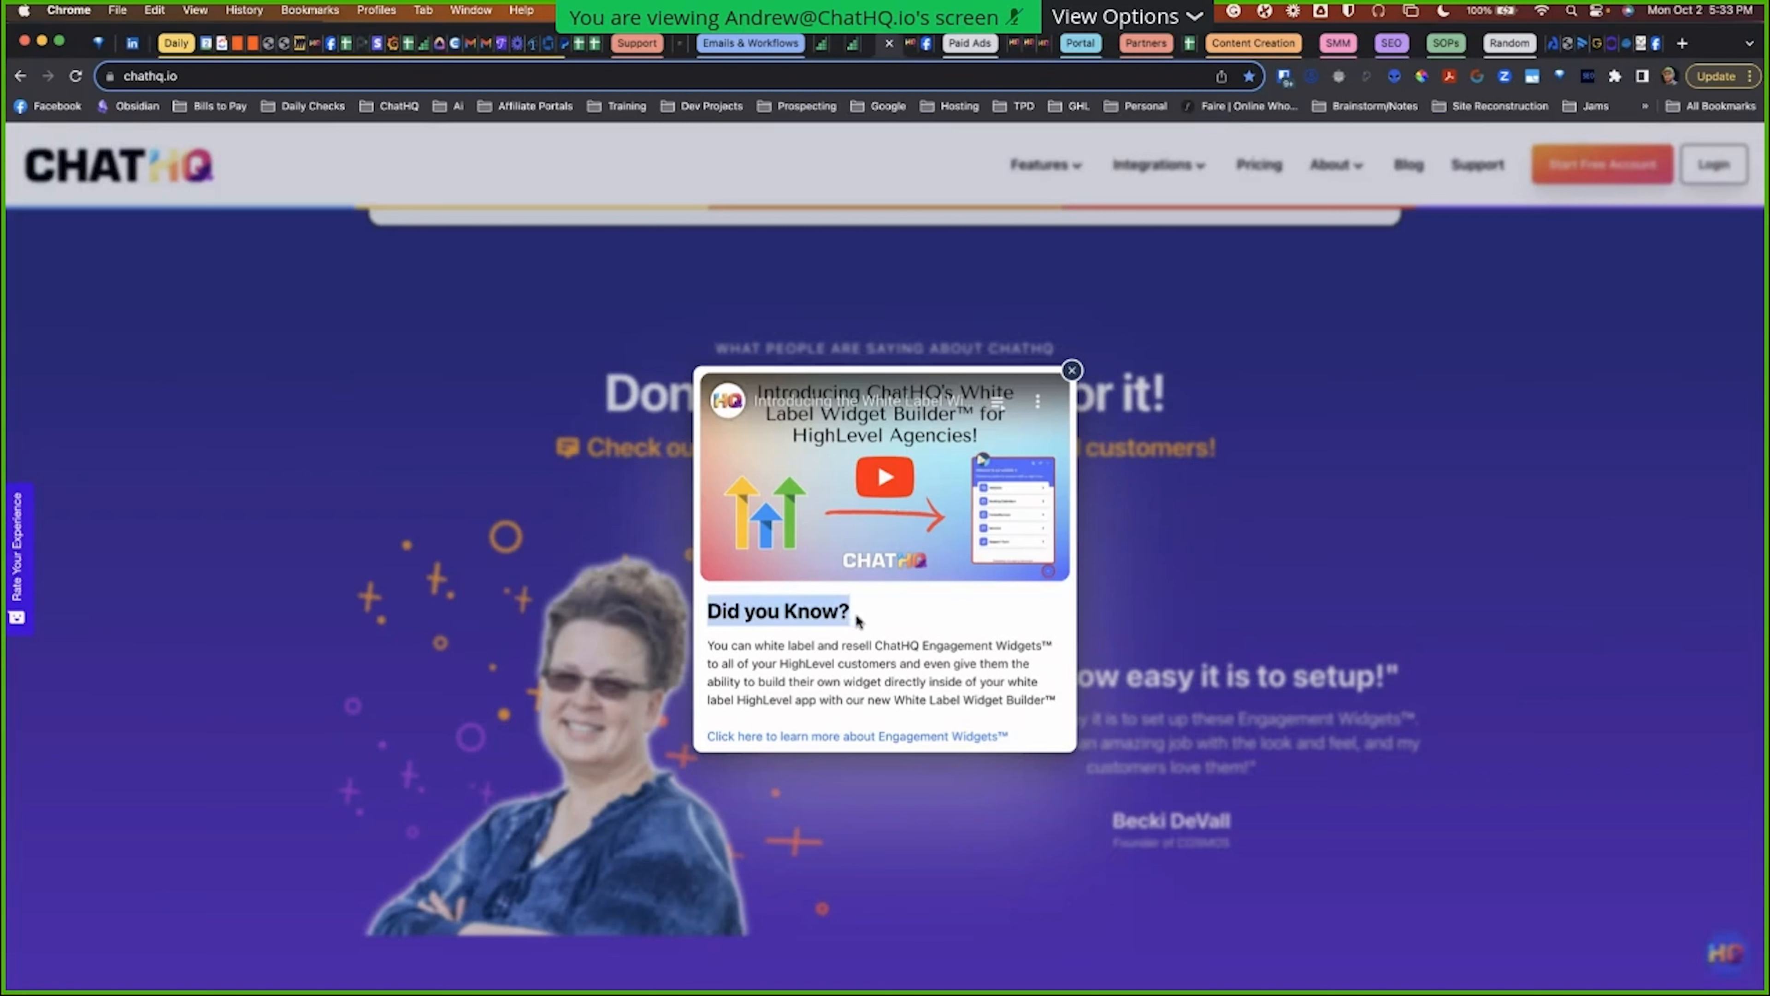
left_click(858, 621)
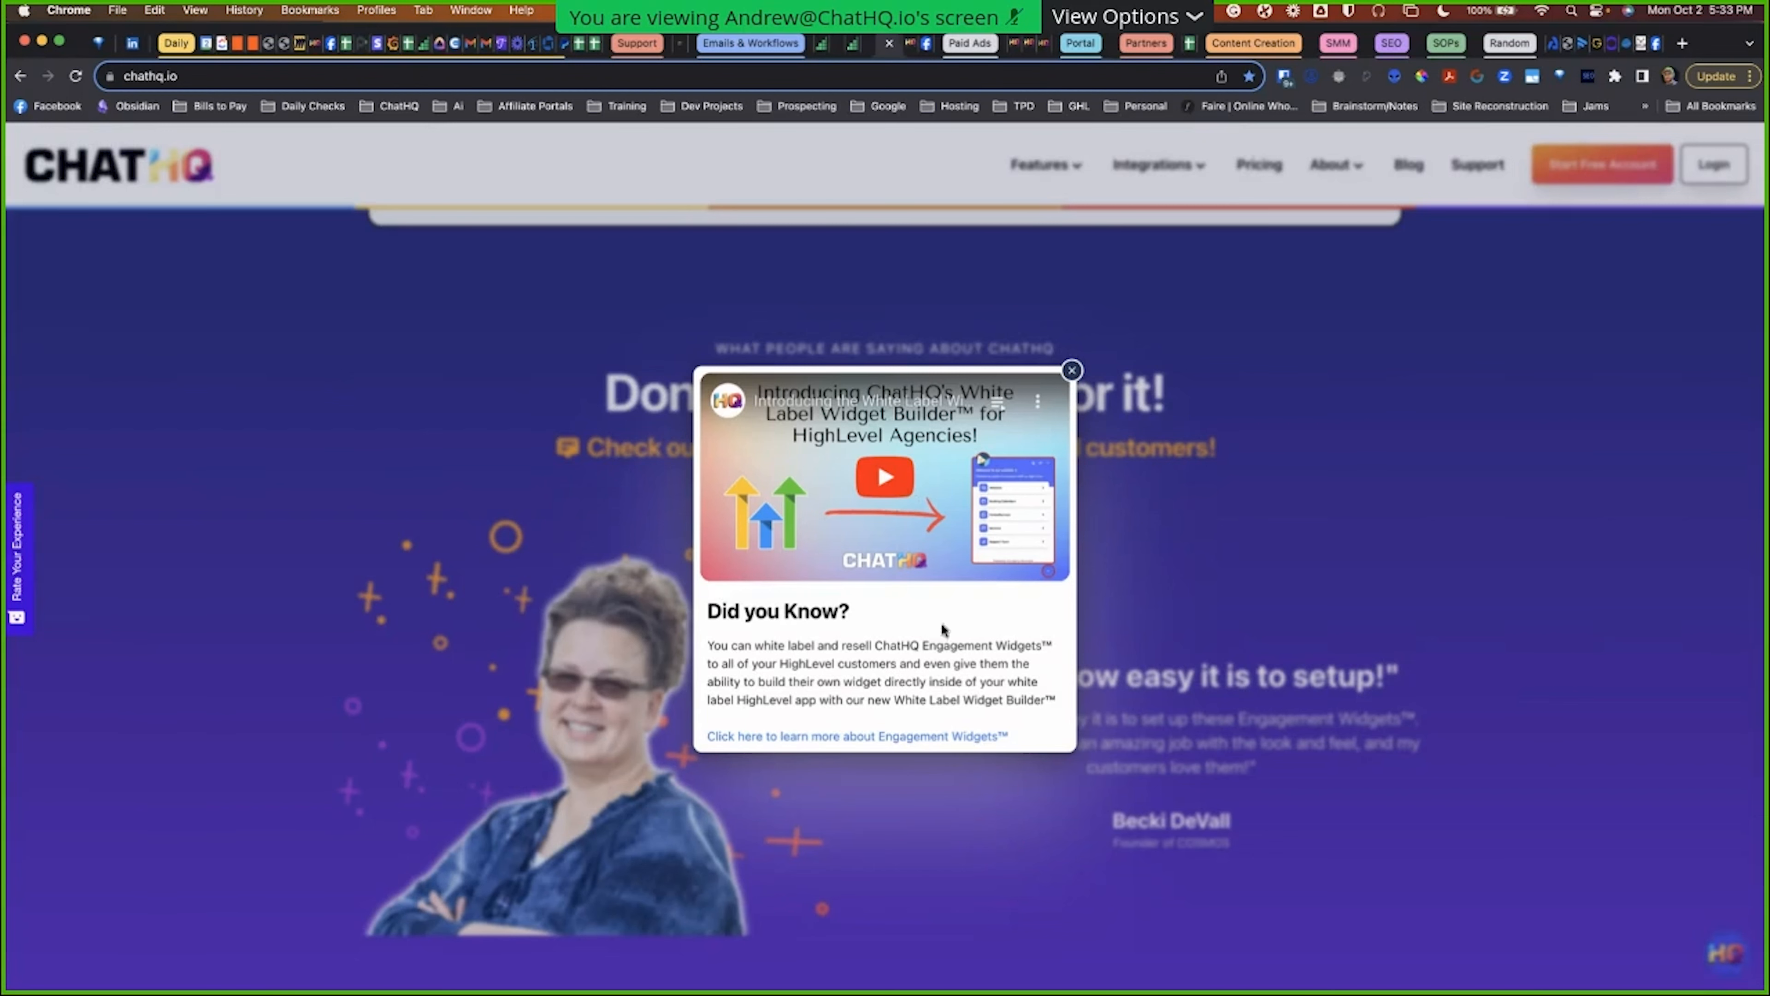
left_click(914, 742)
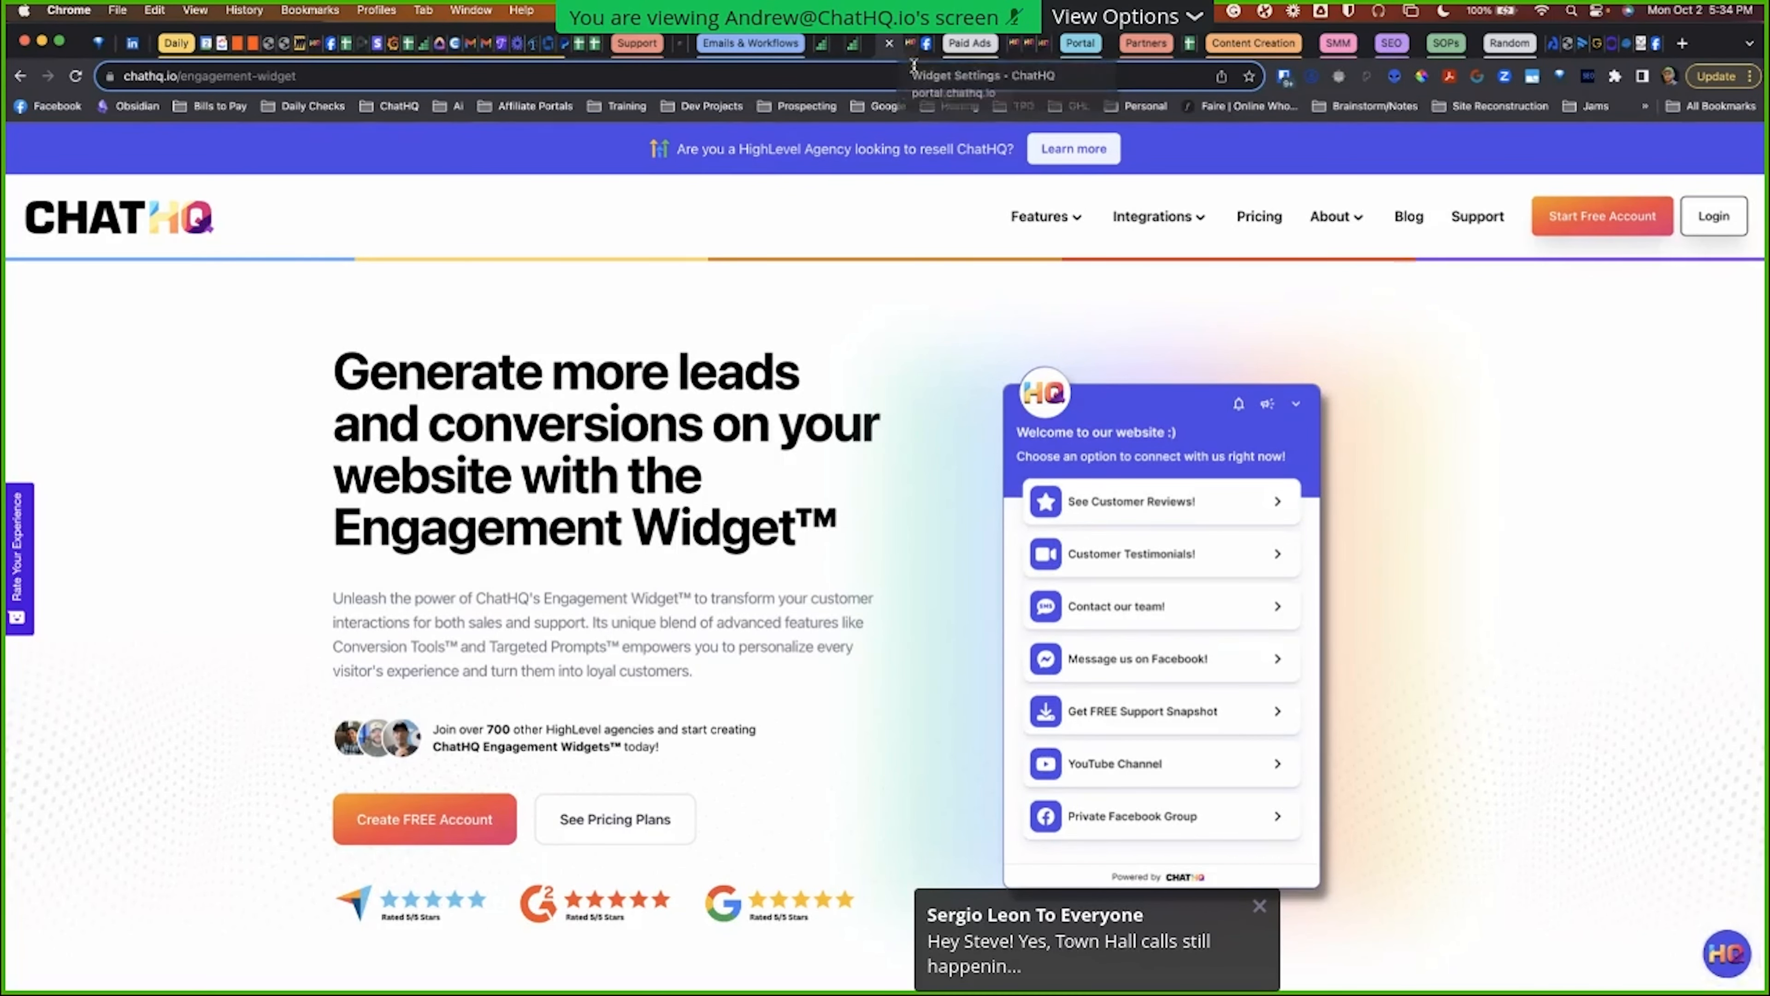
Step: Switch to the ChatHQ portal and start creating a new Targeted Prompt for the demo widget
left_click(915, 46)
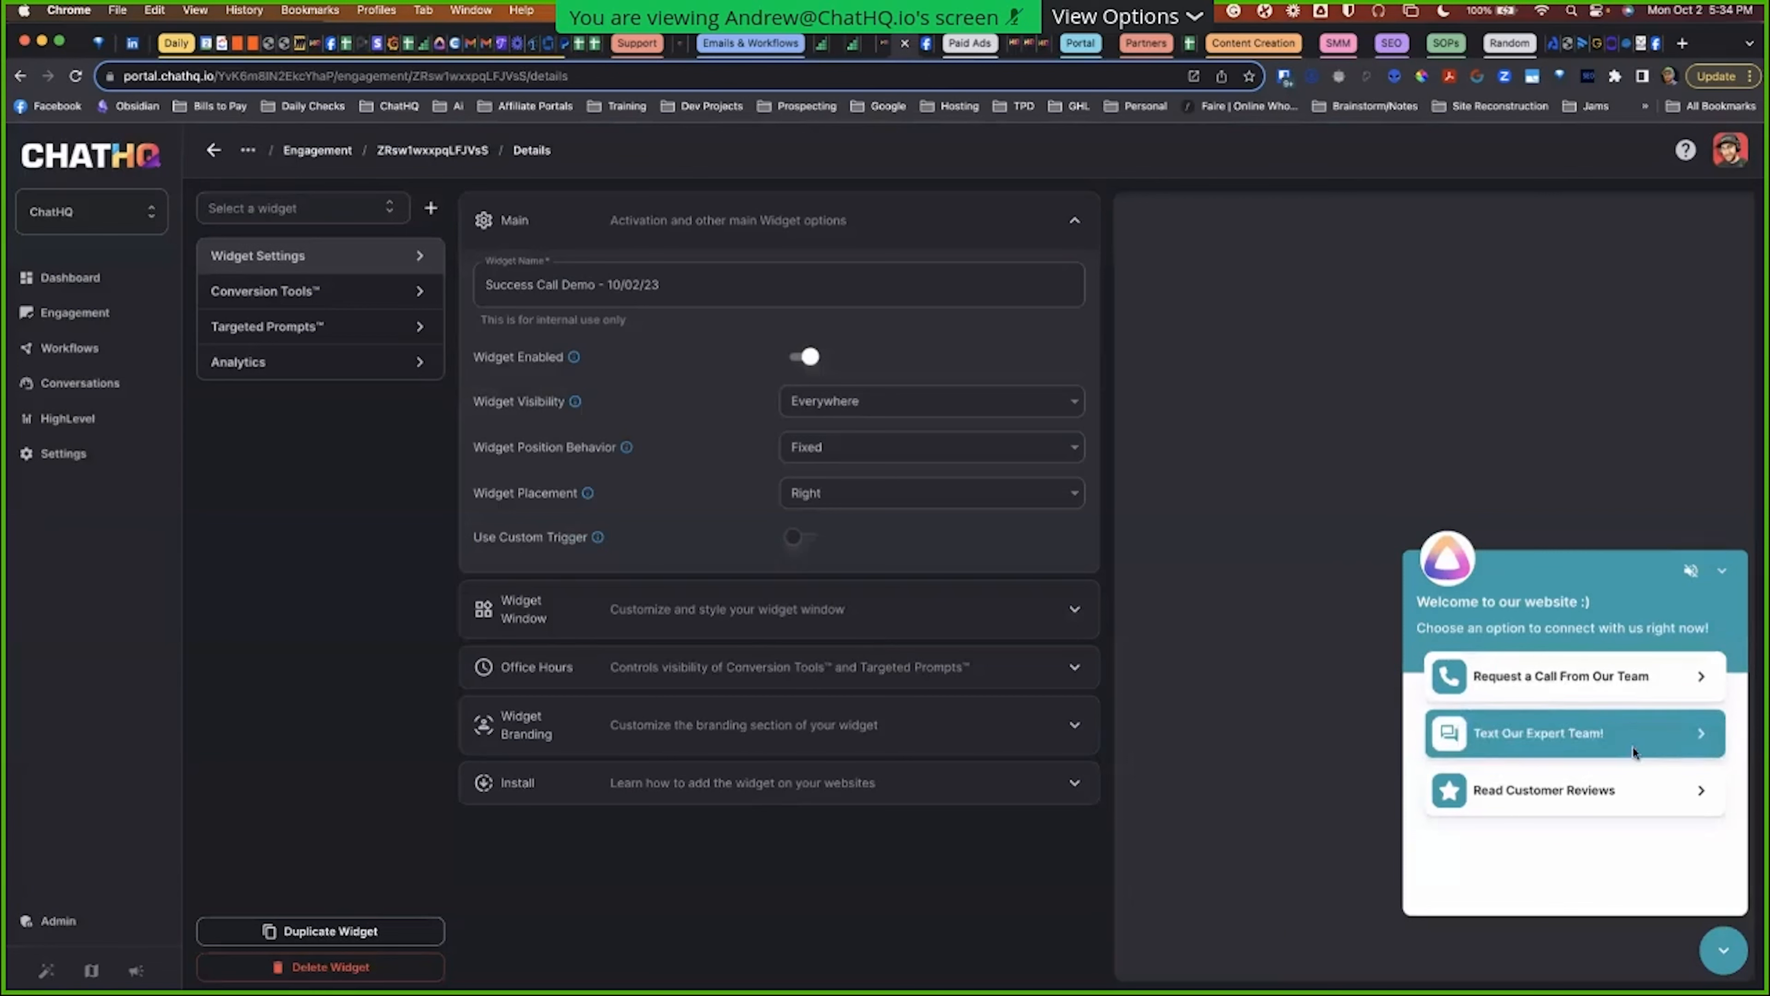
left_click(311, 331)
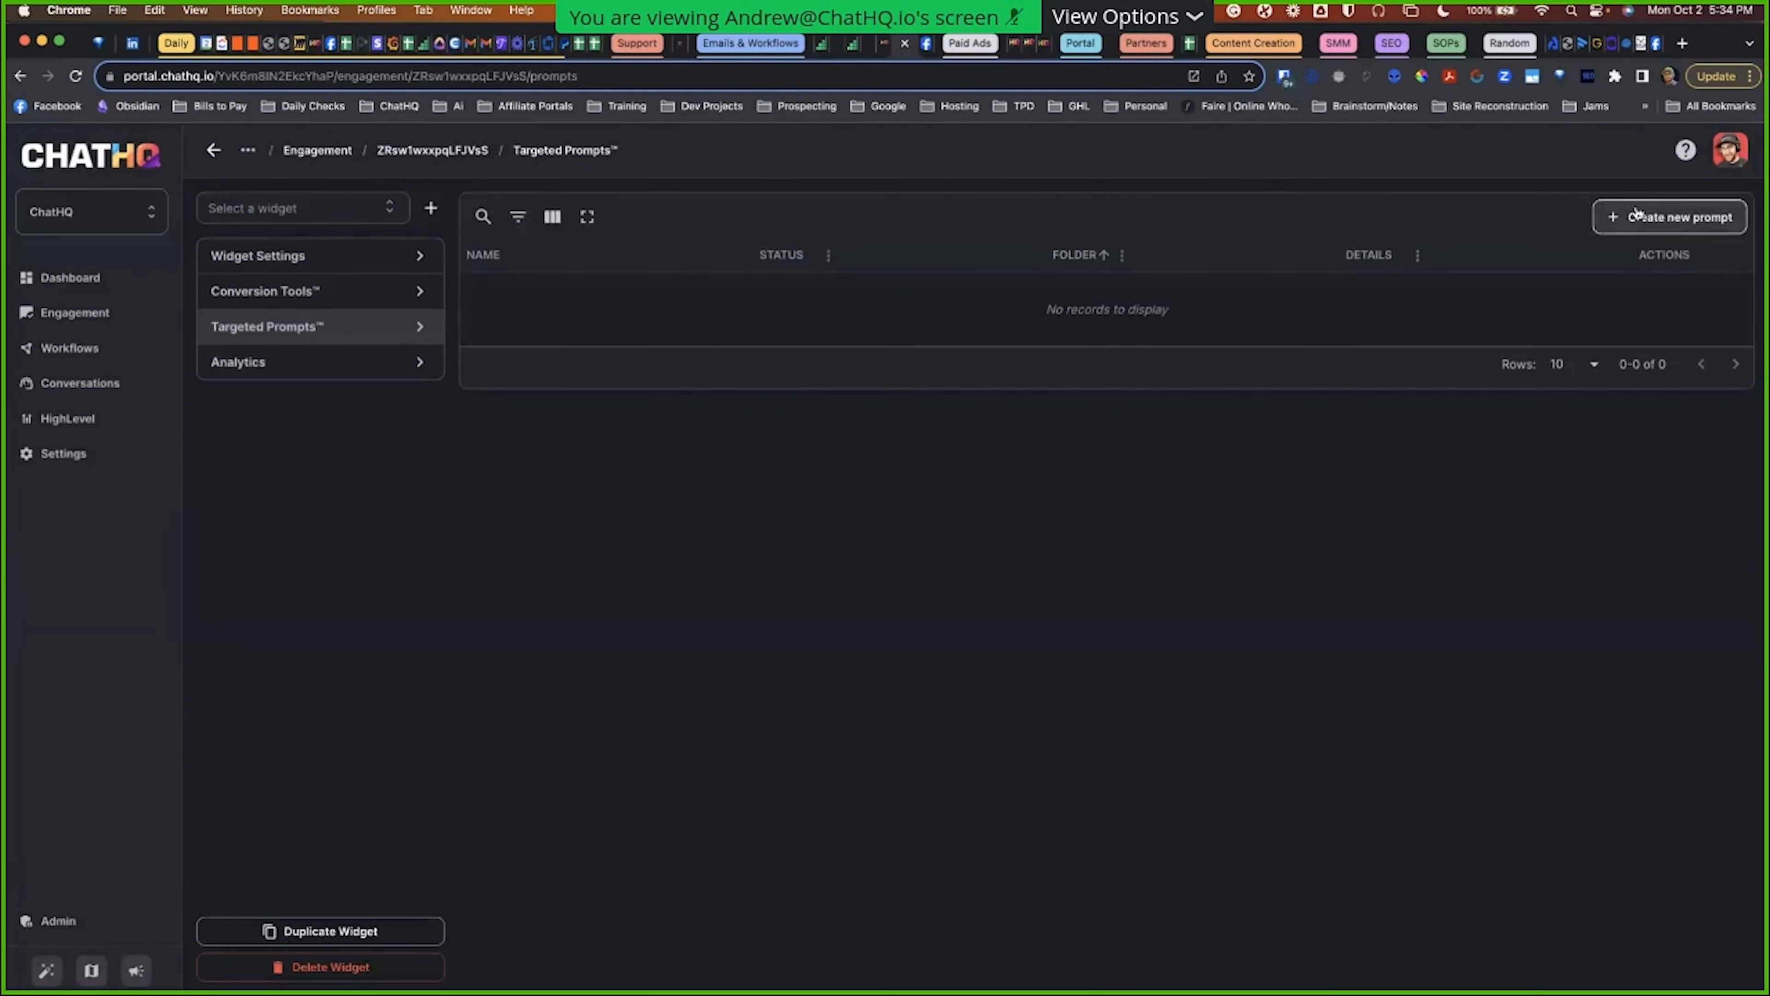
left_click(1671, 217)
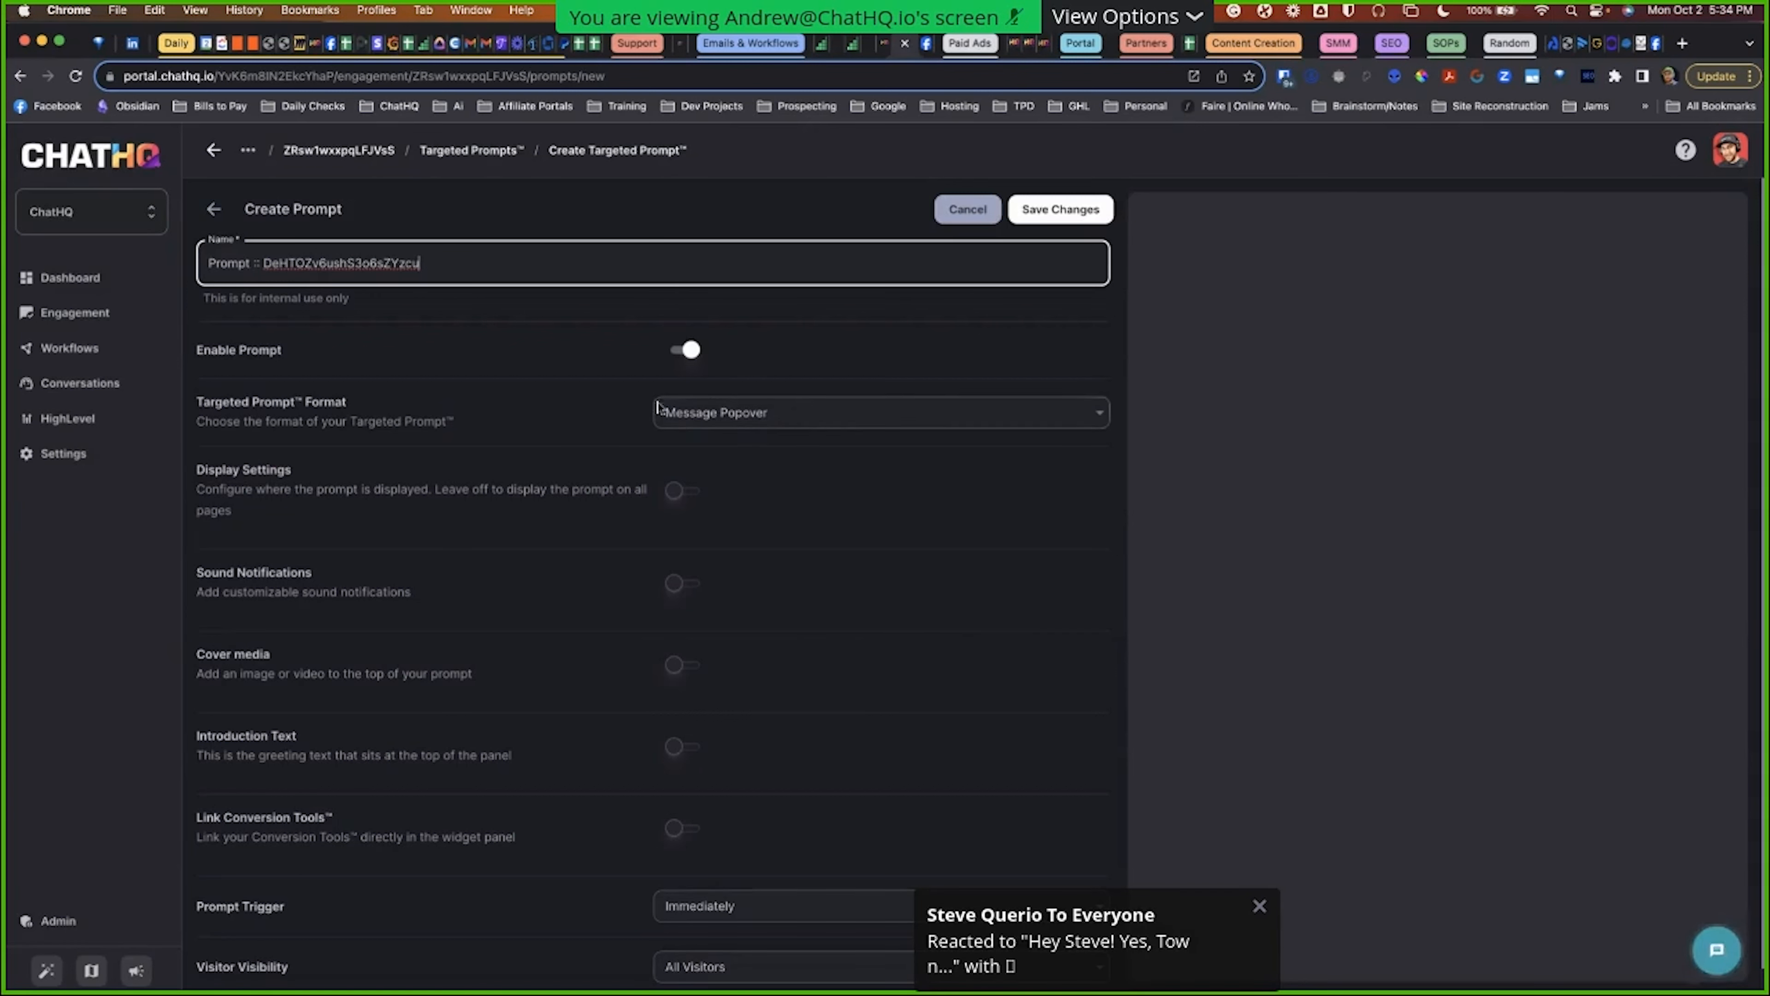
Step: Enable Display Settings, Sound Notifications, Cover media, Introduction Text and Link Conversion Tools for the new prompt
scroll(745, 537, "down", 3)
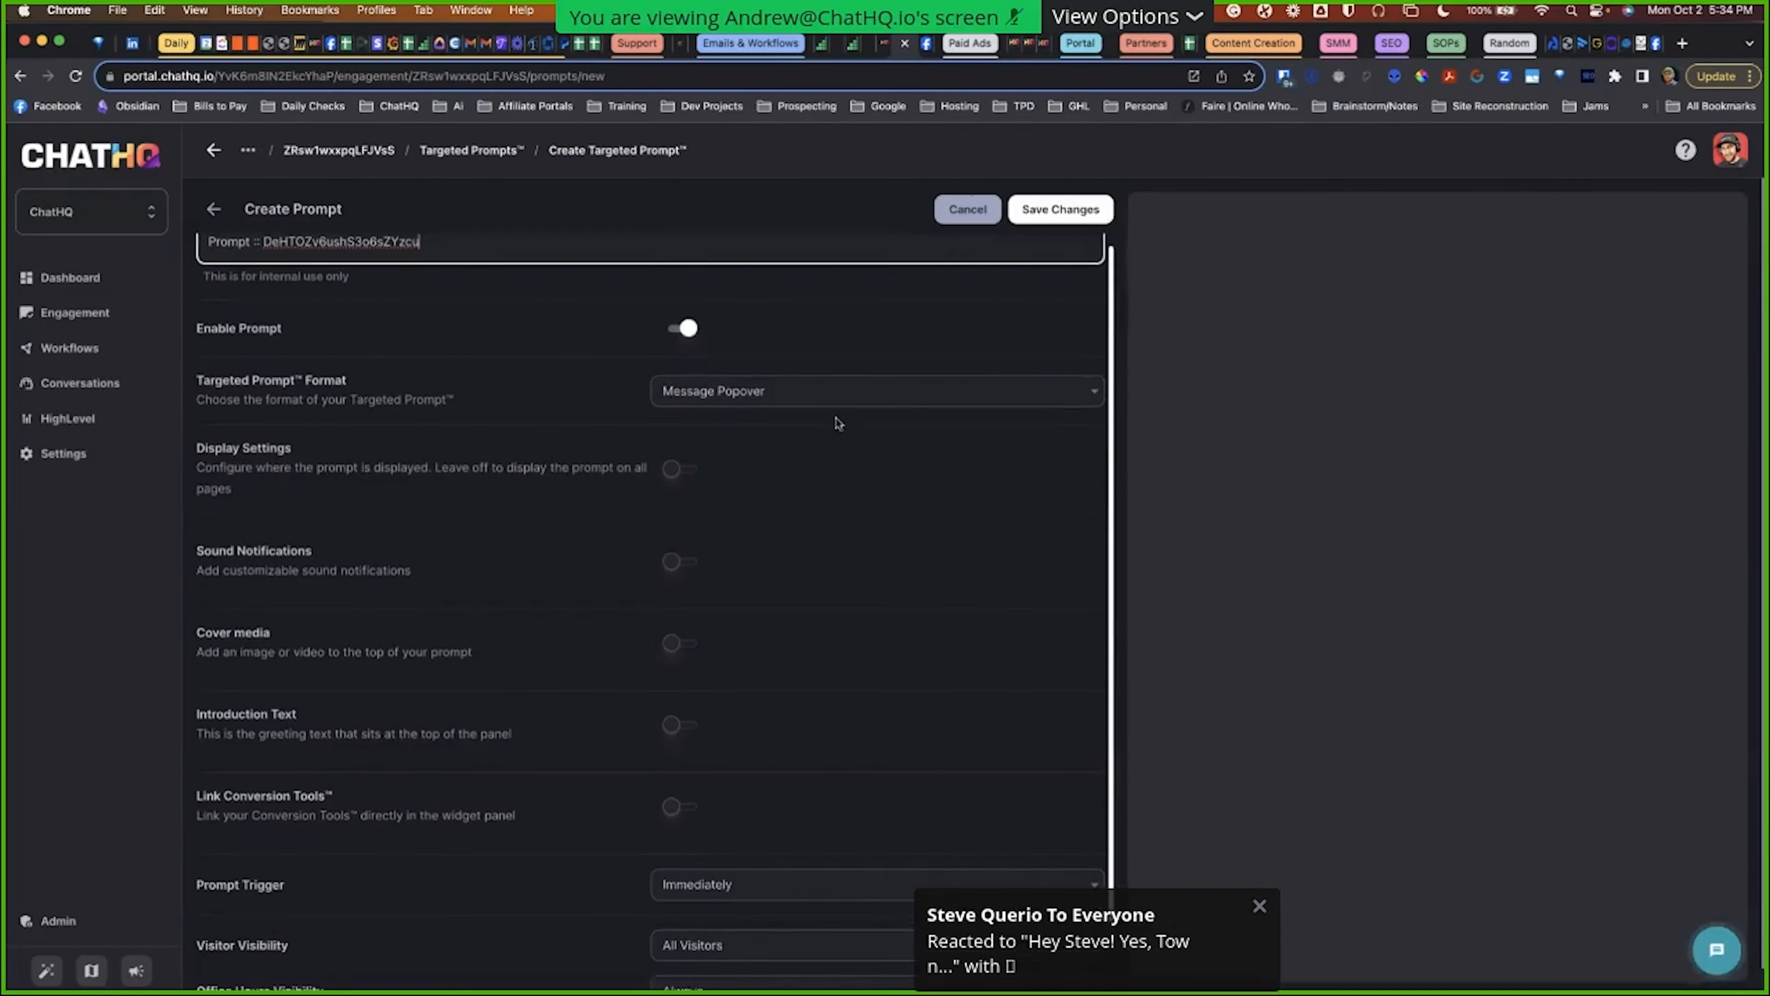
left_click(672, 372)
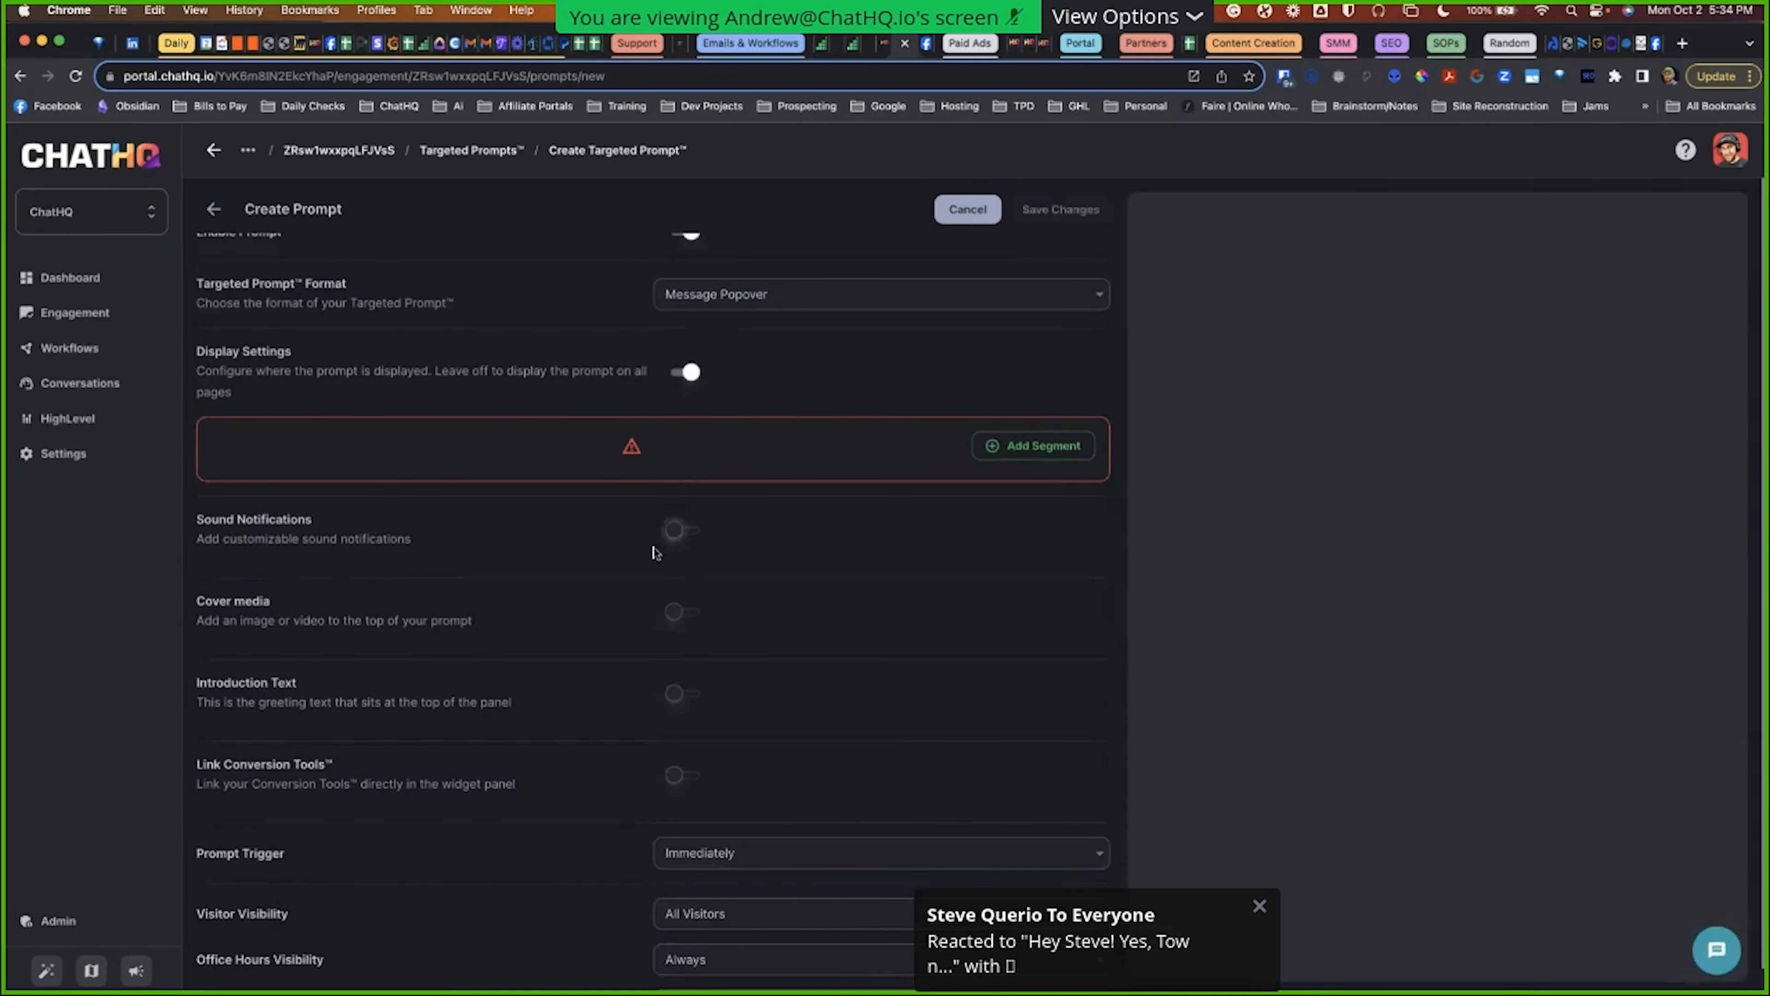
left_click(672, 543)
left_click(679, 723)
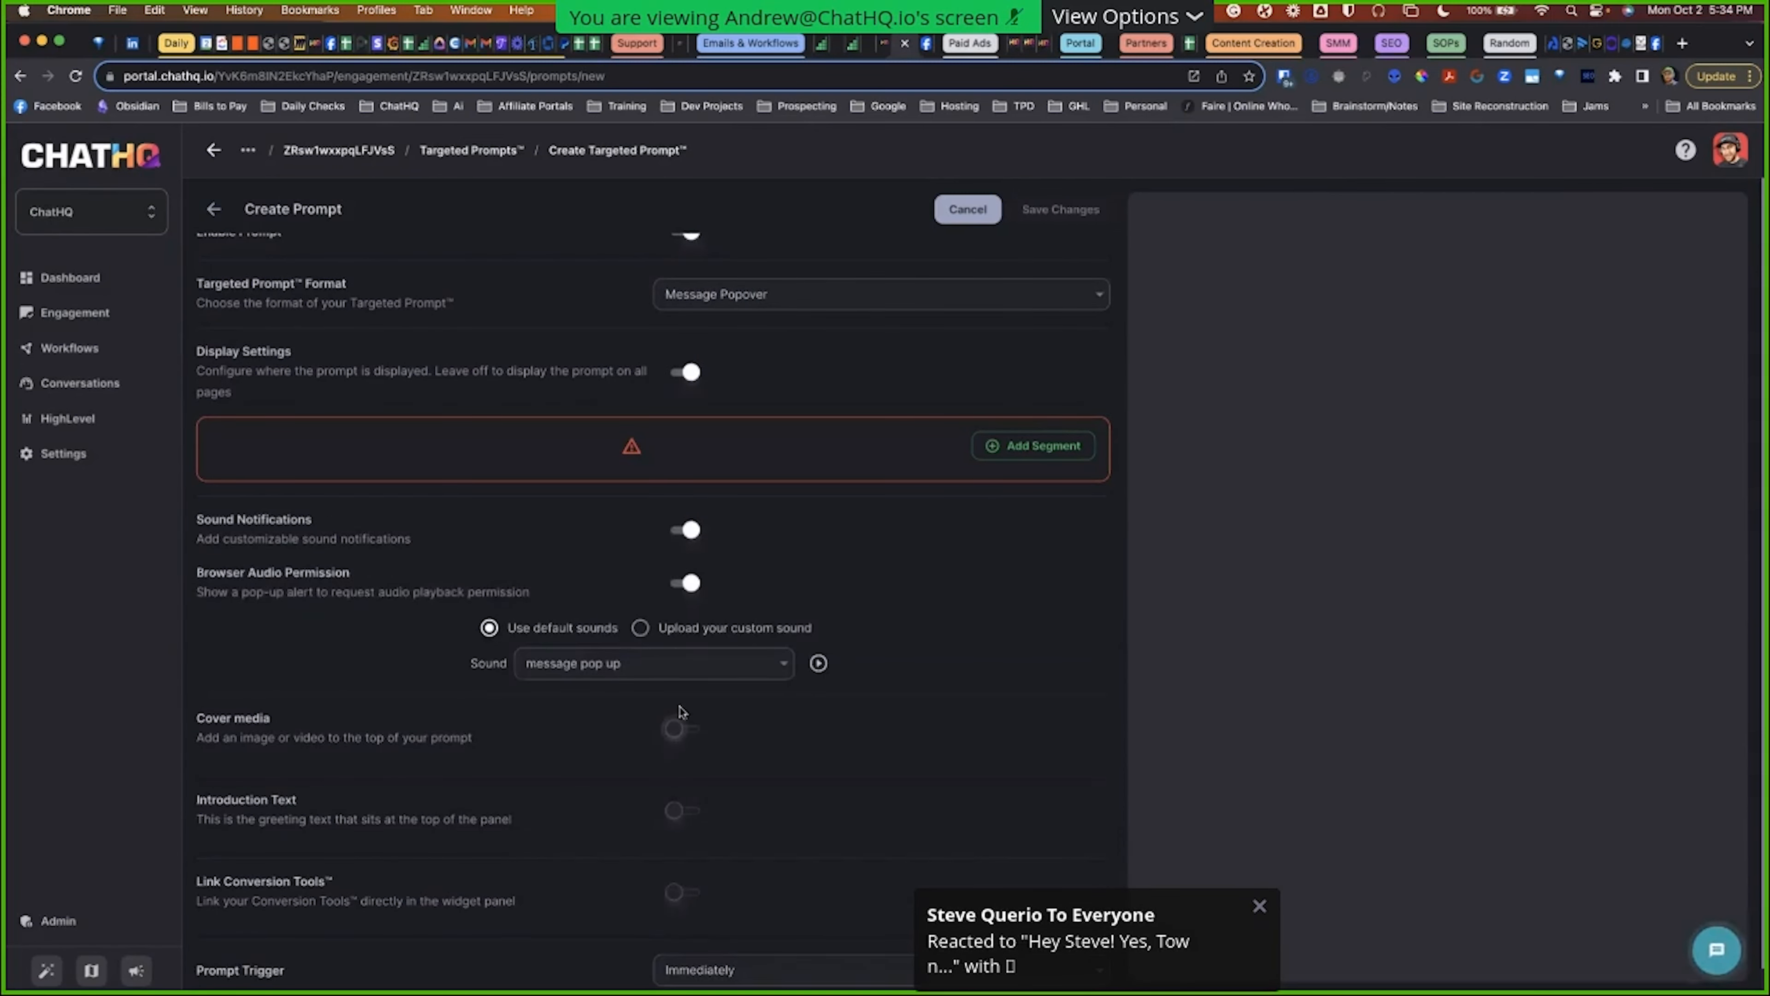
scroll(679, 723, "down", 3)
left_click(673, 704)
scroll(674, 711, "down", 4)
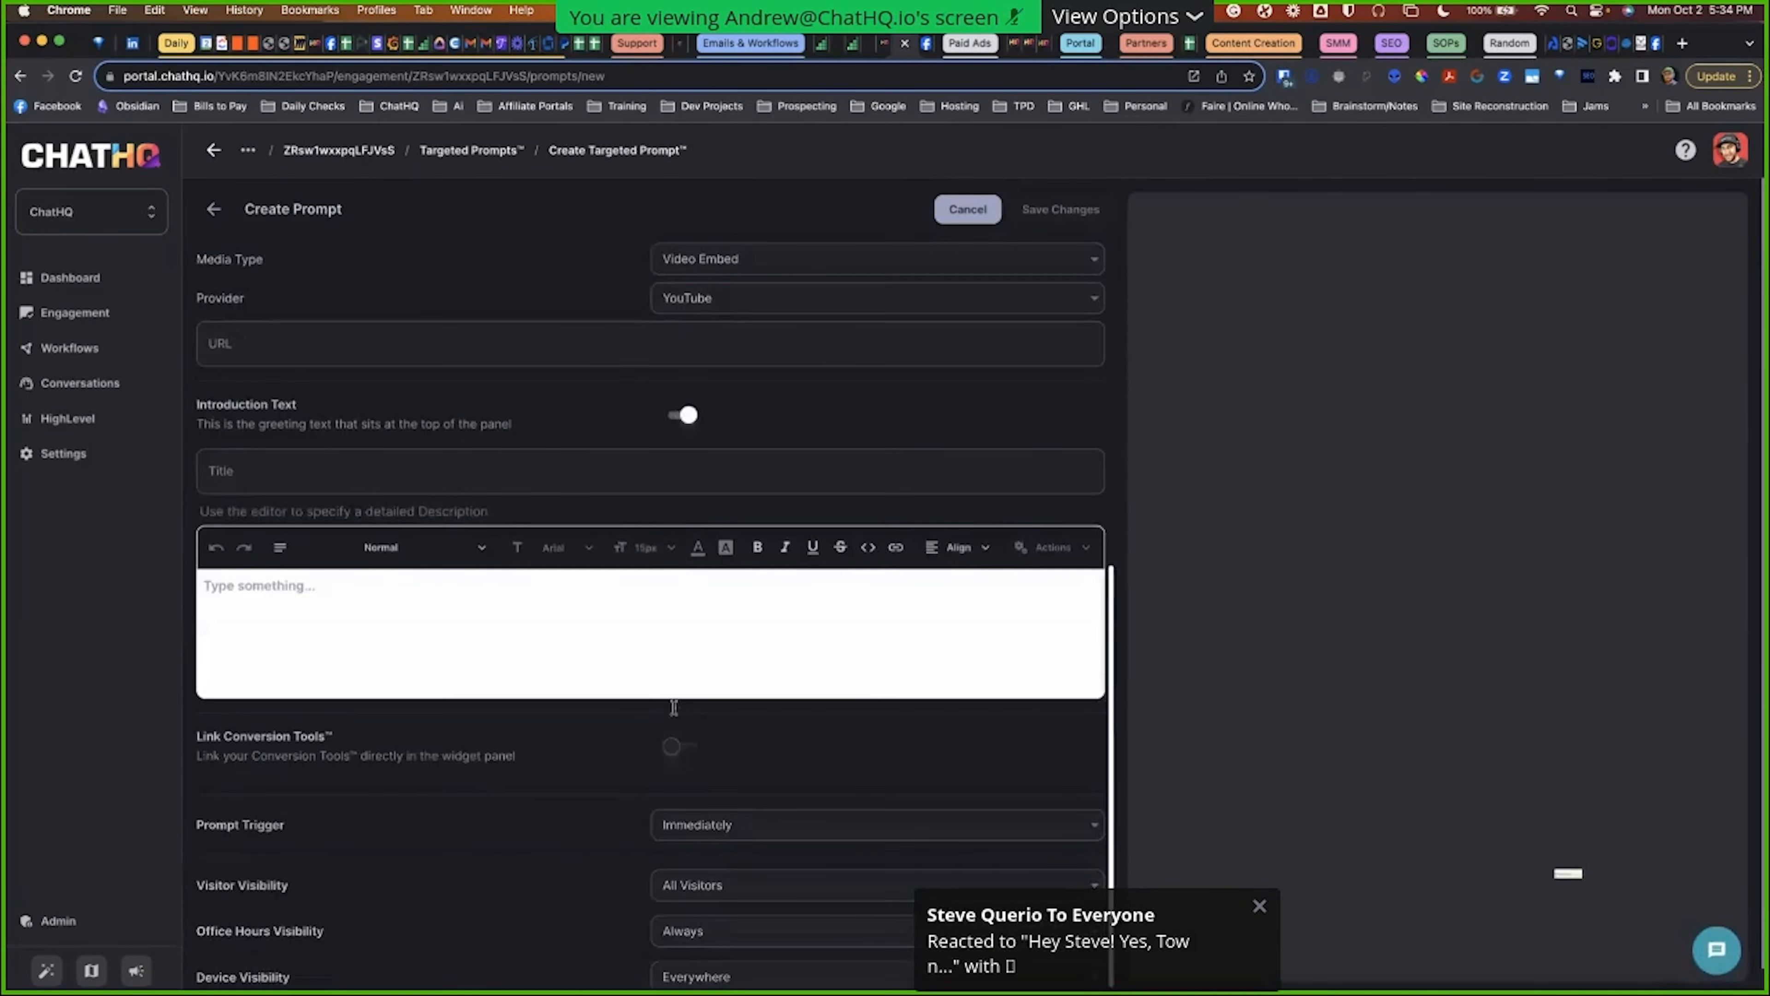
left_click(680, 746)
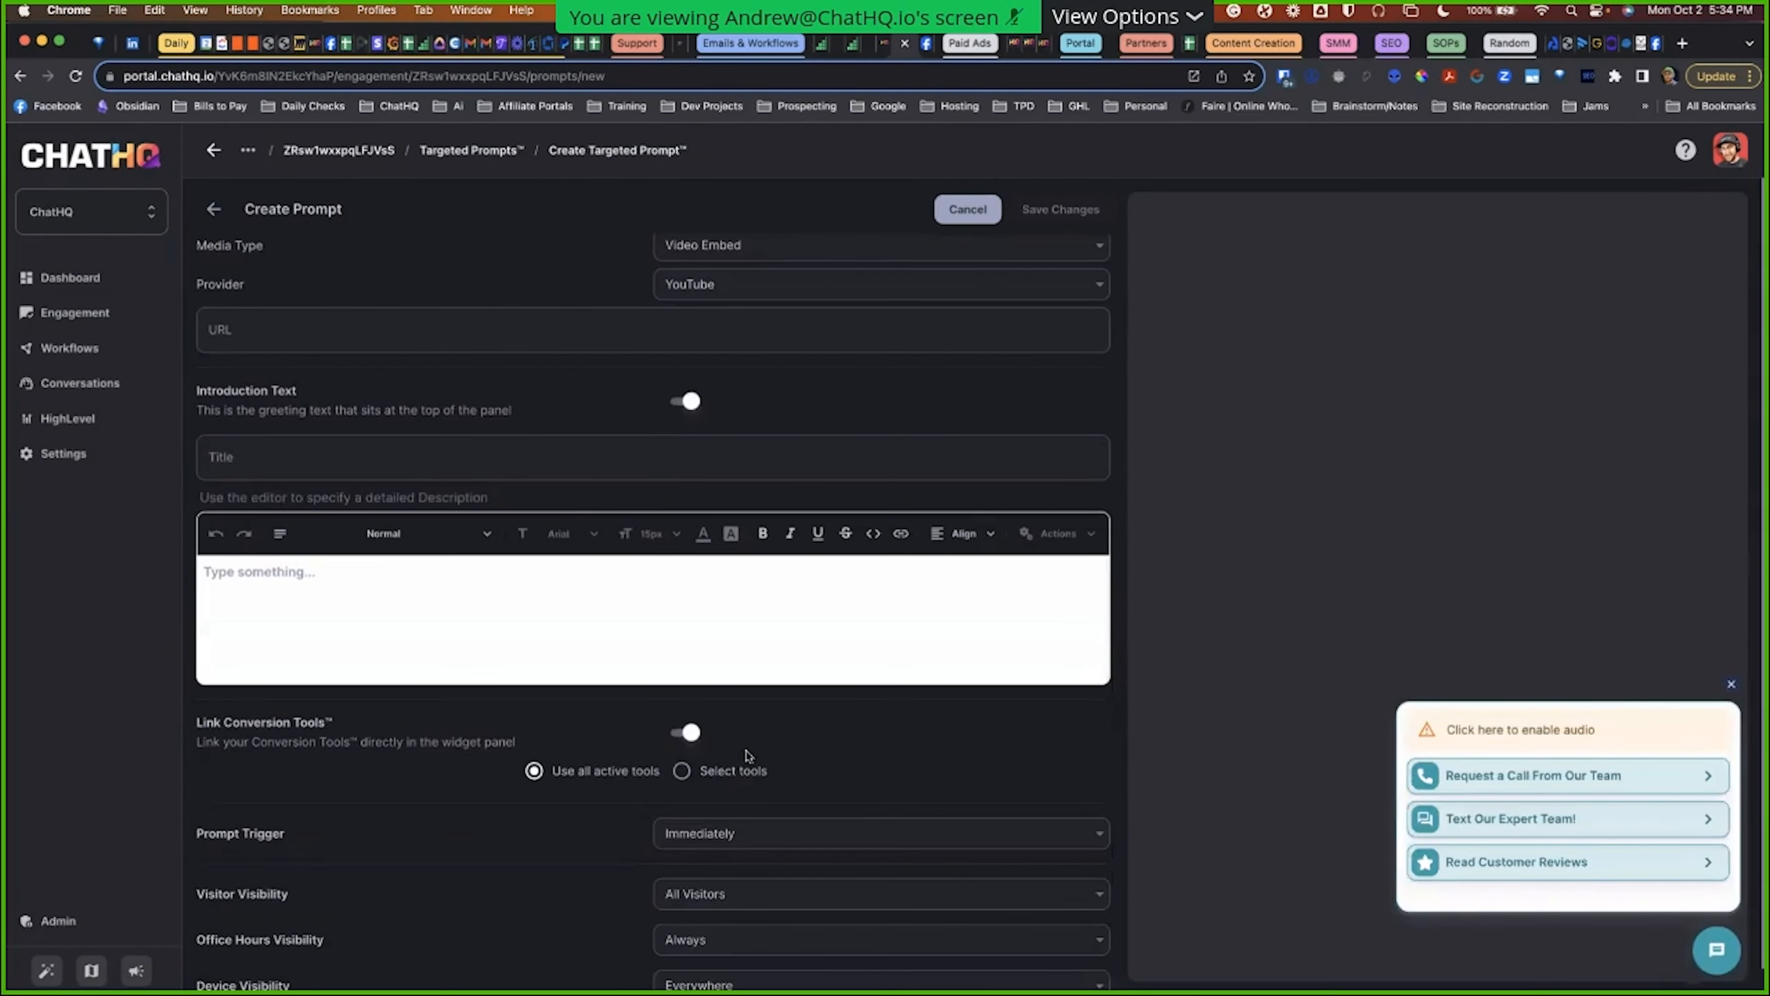
Step: Restrict the prompt's linked Conversion Tools to selected tools and include only Forms/Surveys
scroll(777, 599, "up", 8)
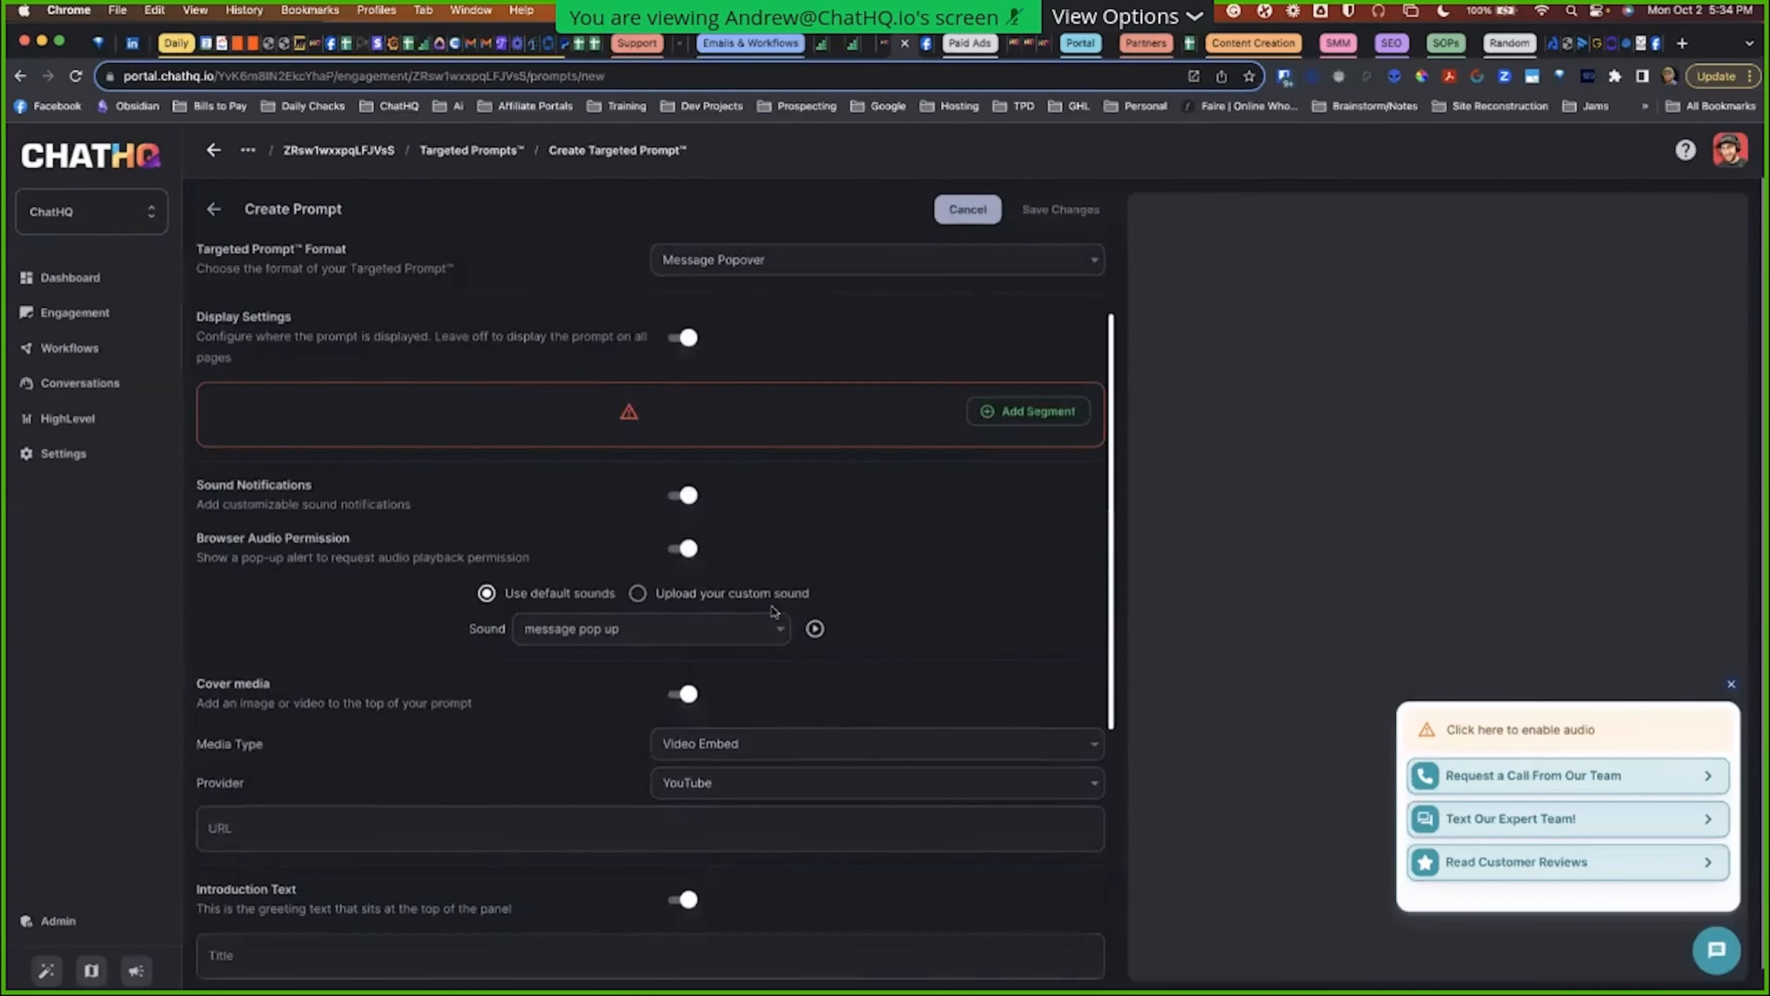
scroll(773, 612, "down", 3)
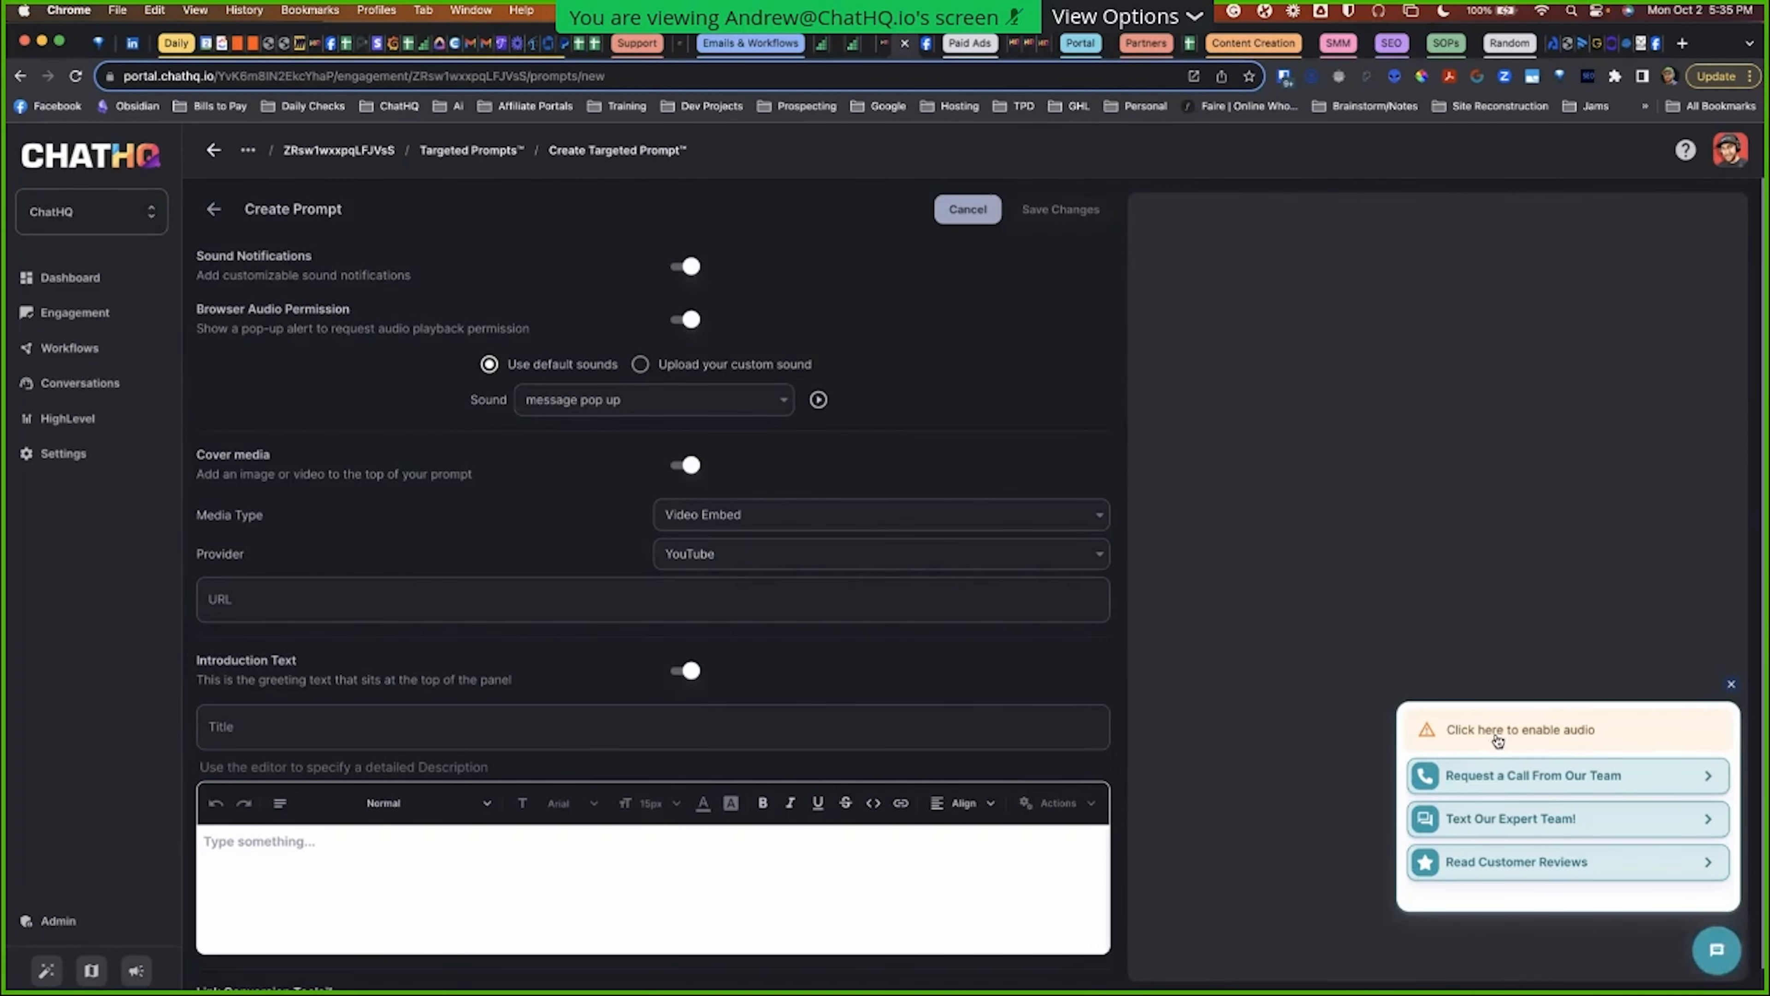
scroll(964, 715, "down", 5)
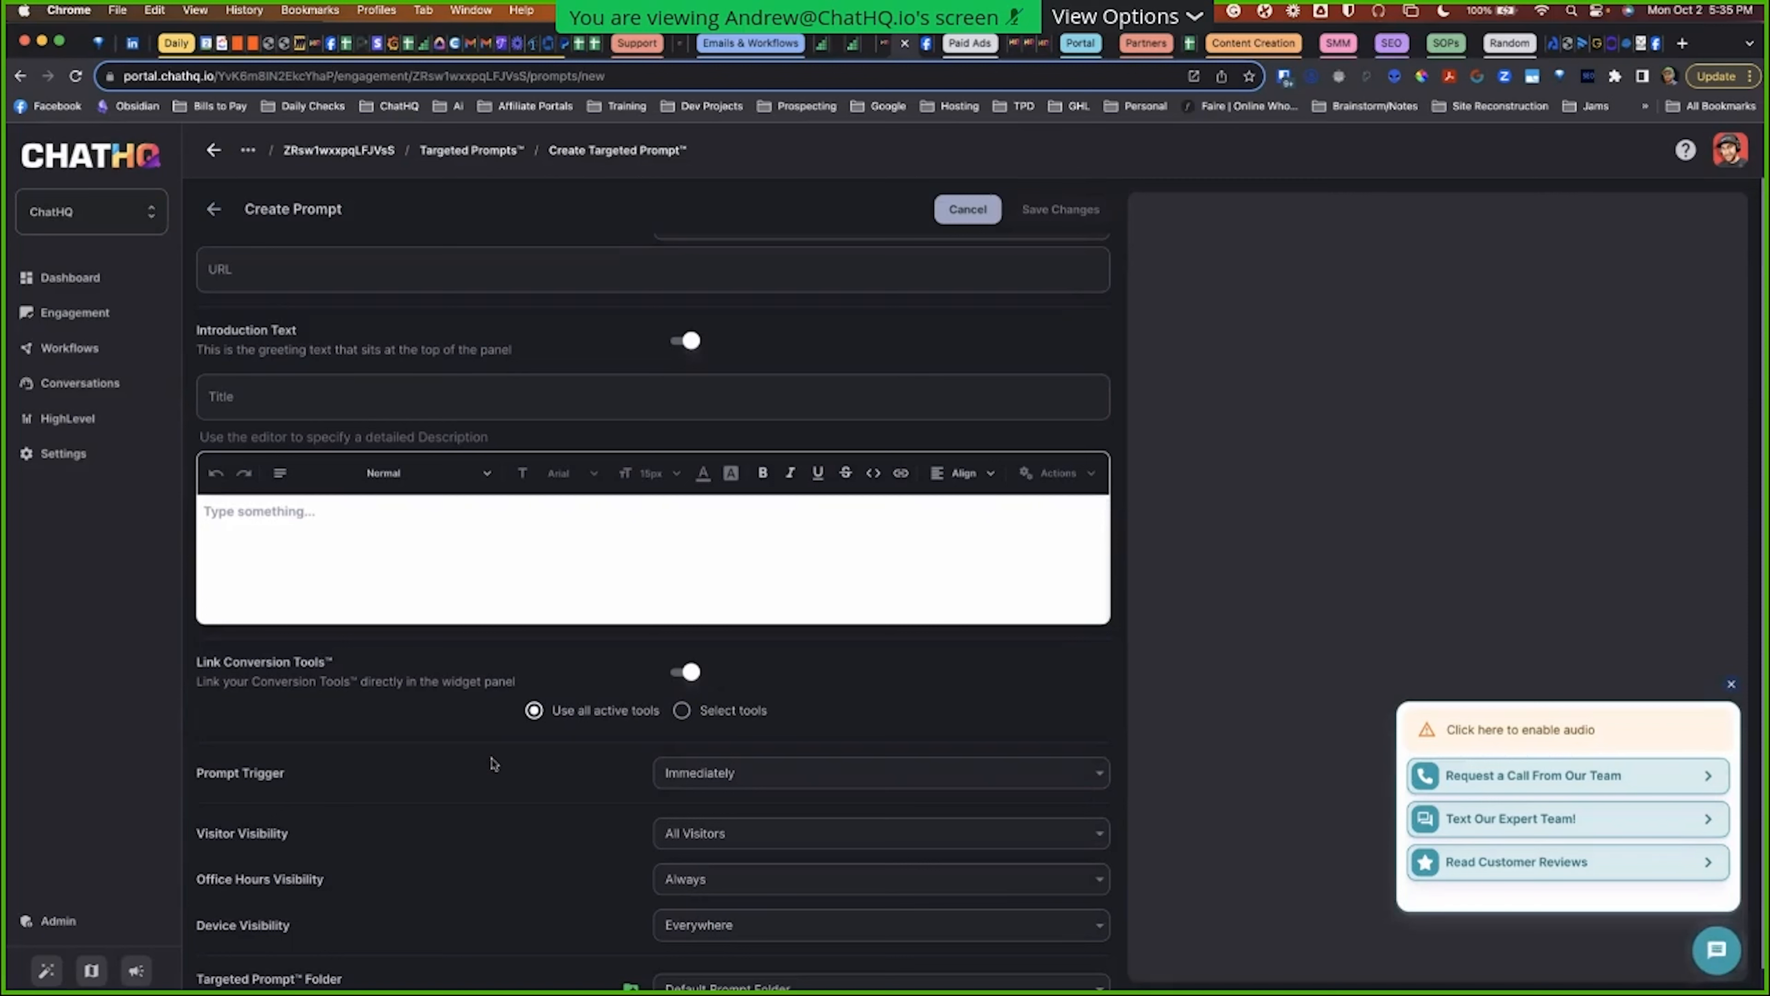
left_click(697, 718)
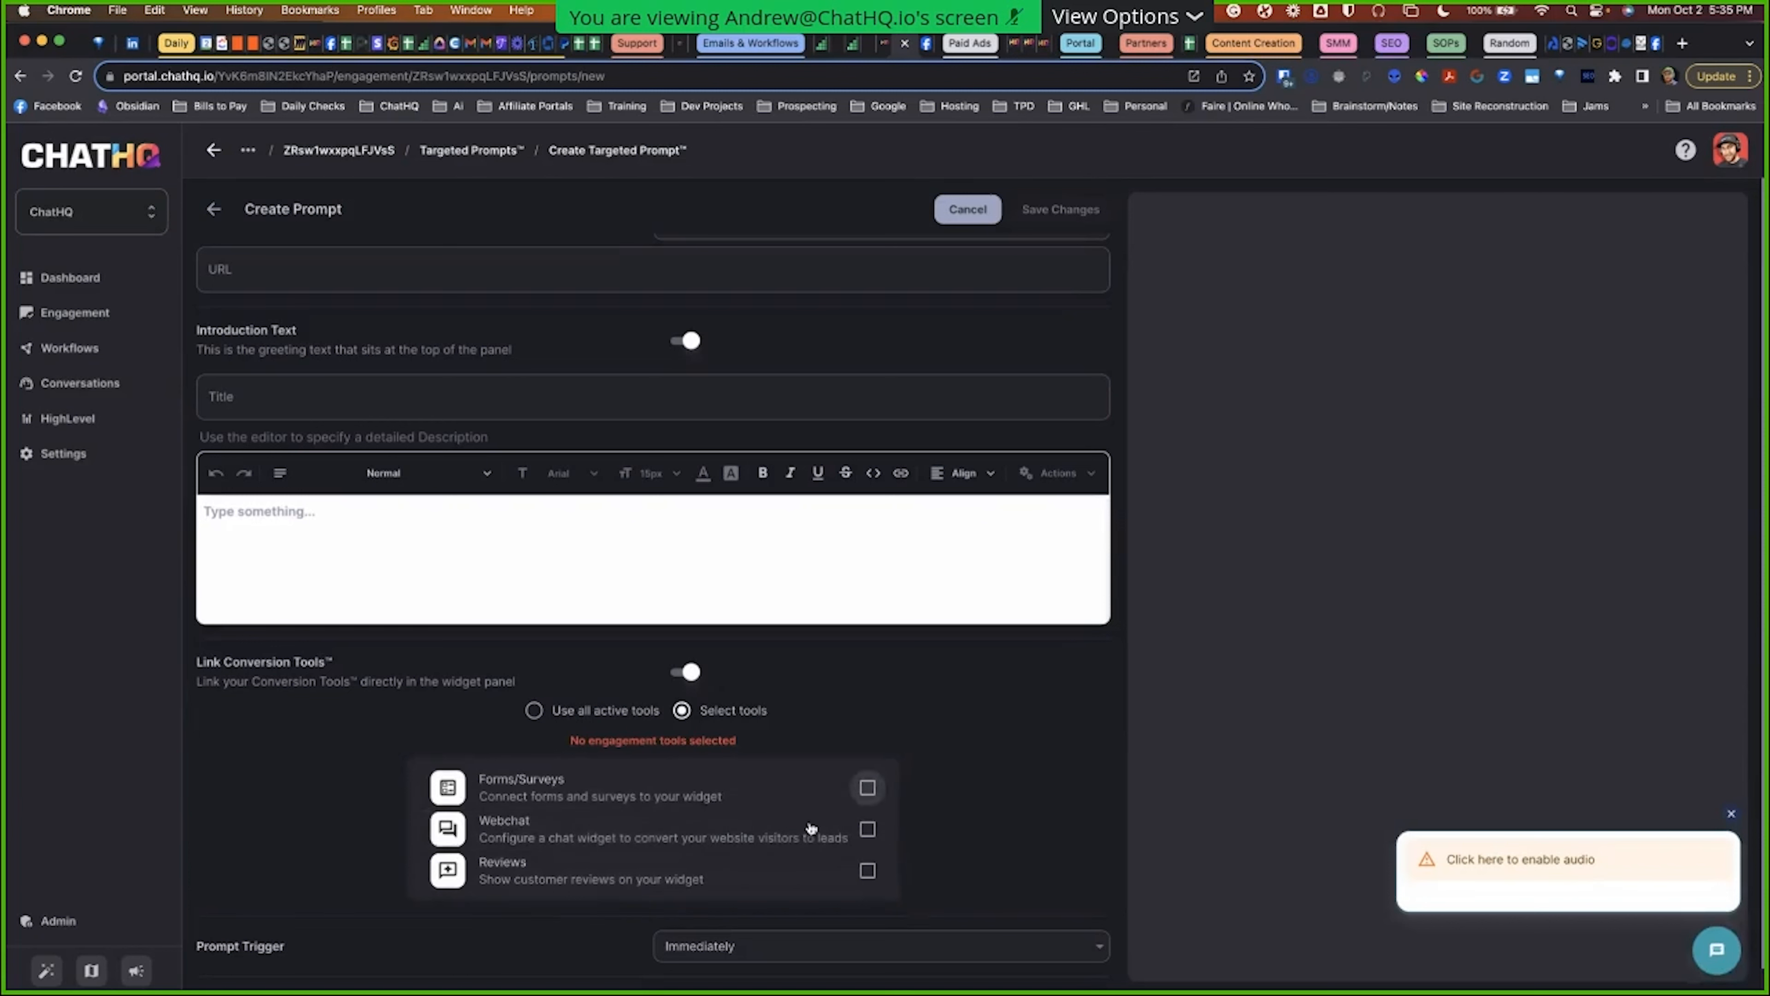
left_click(866, 788)
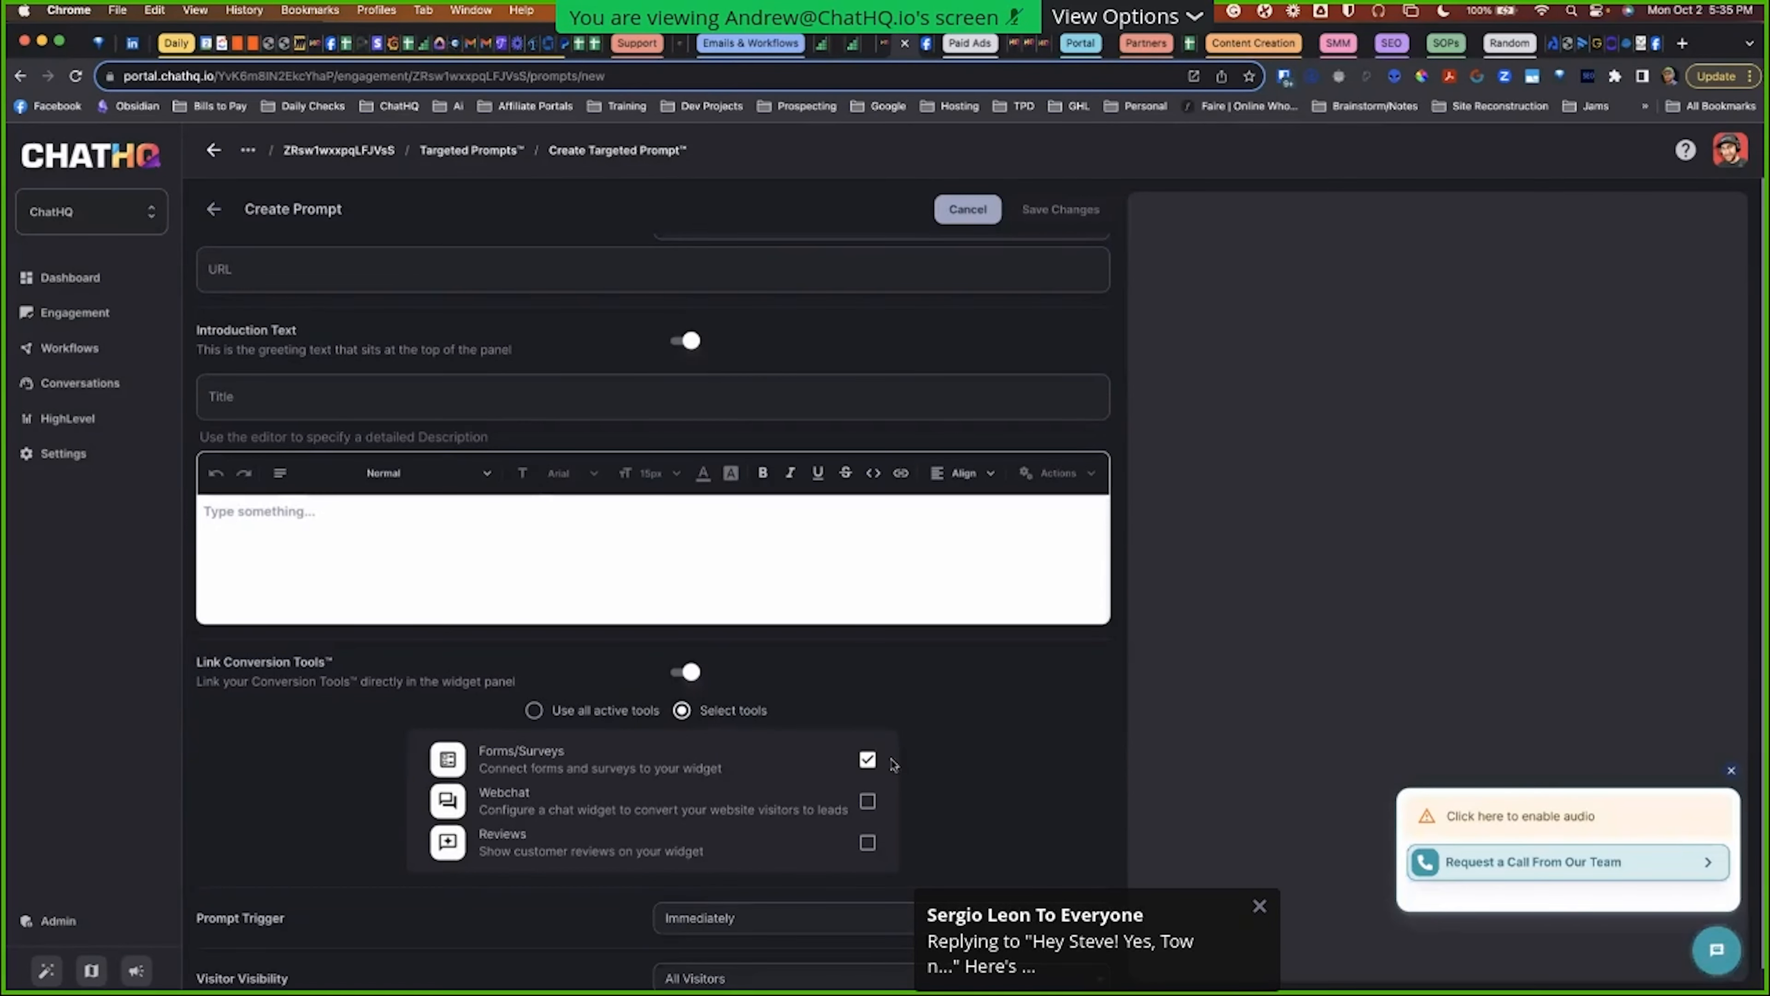
Step: Rename the prompt as "Request Callback_Home Page"
scroll(652, 746, "up", 10)
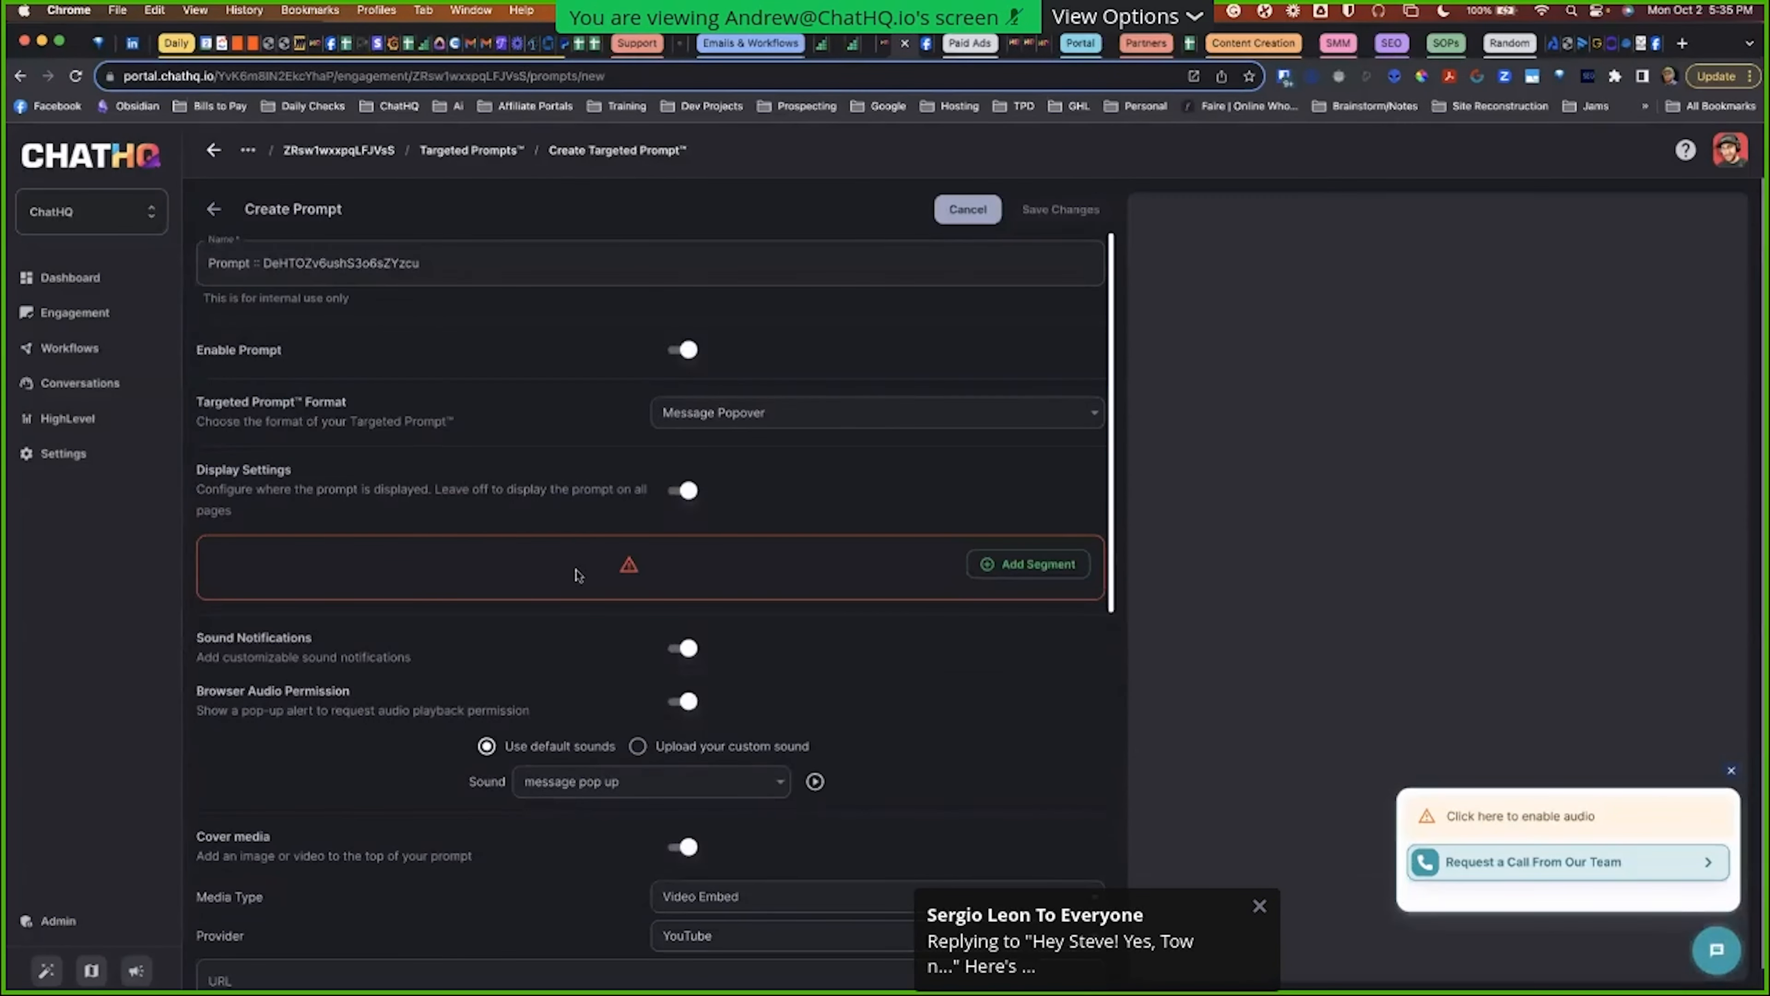
left_click_drag(433, 262, 219, 259)
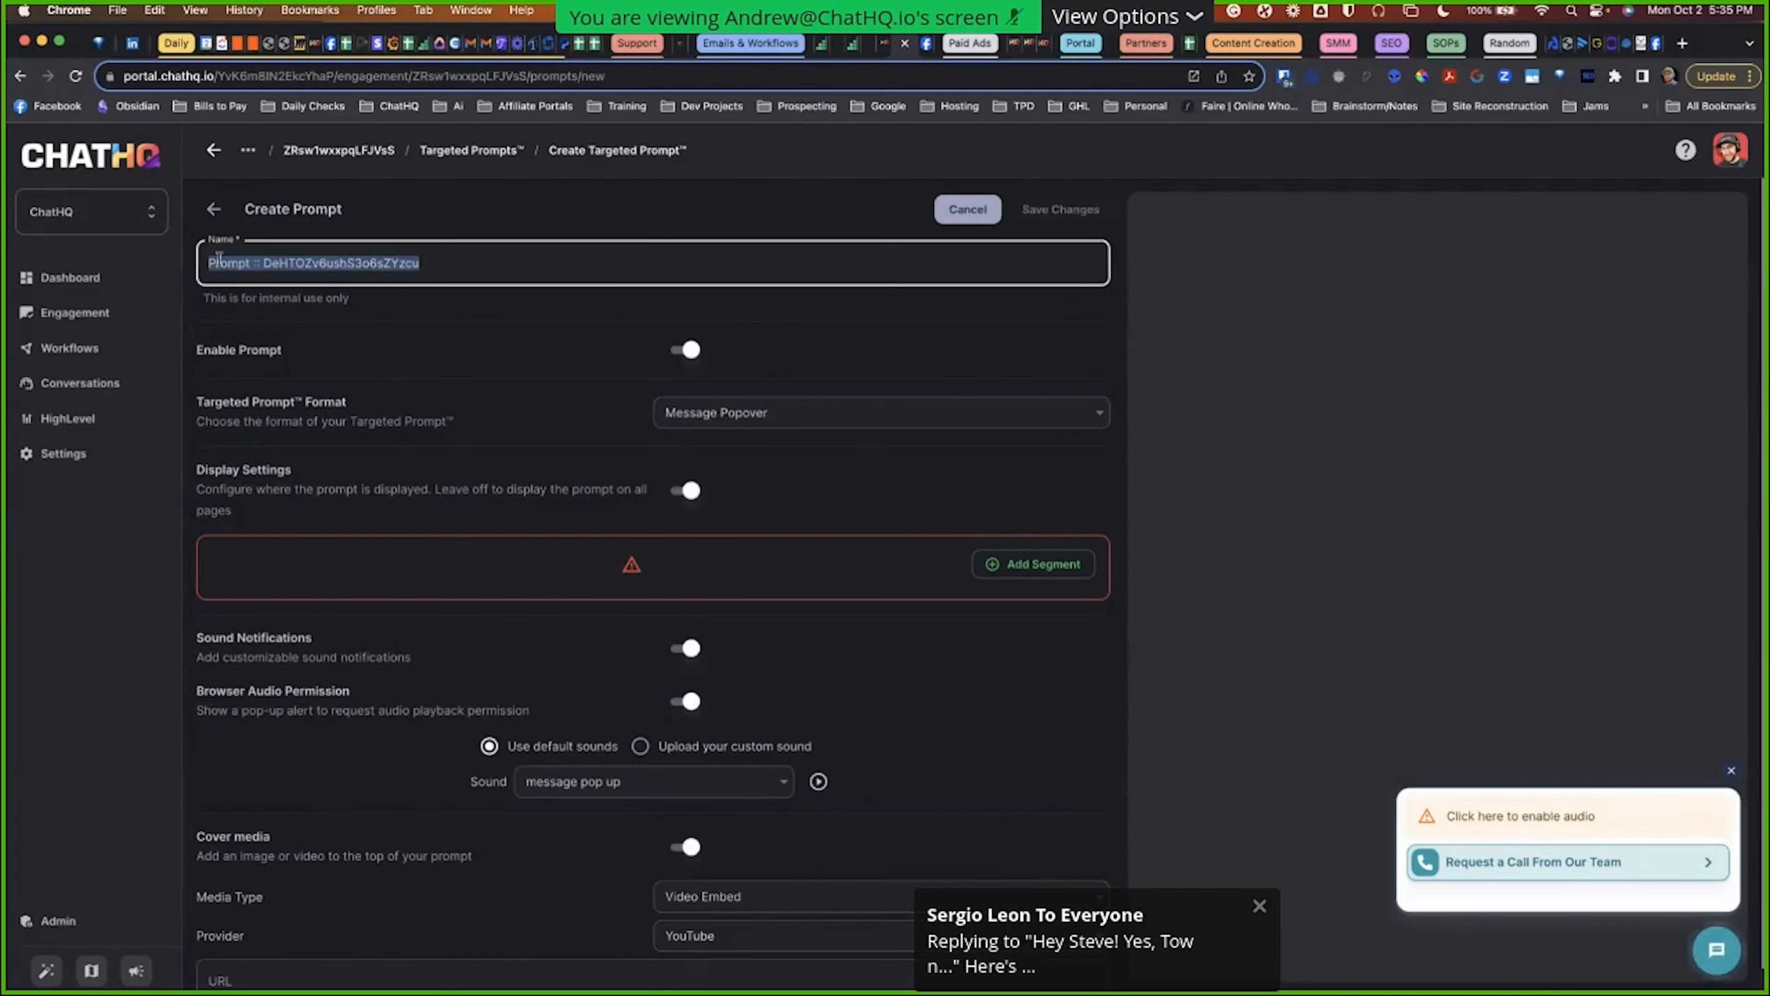
key("BackSpace")
type("Request")
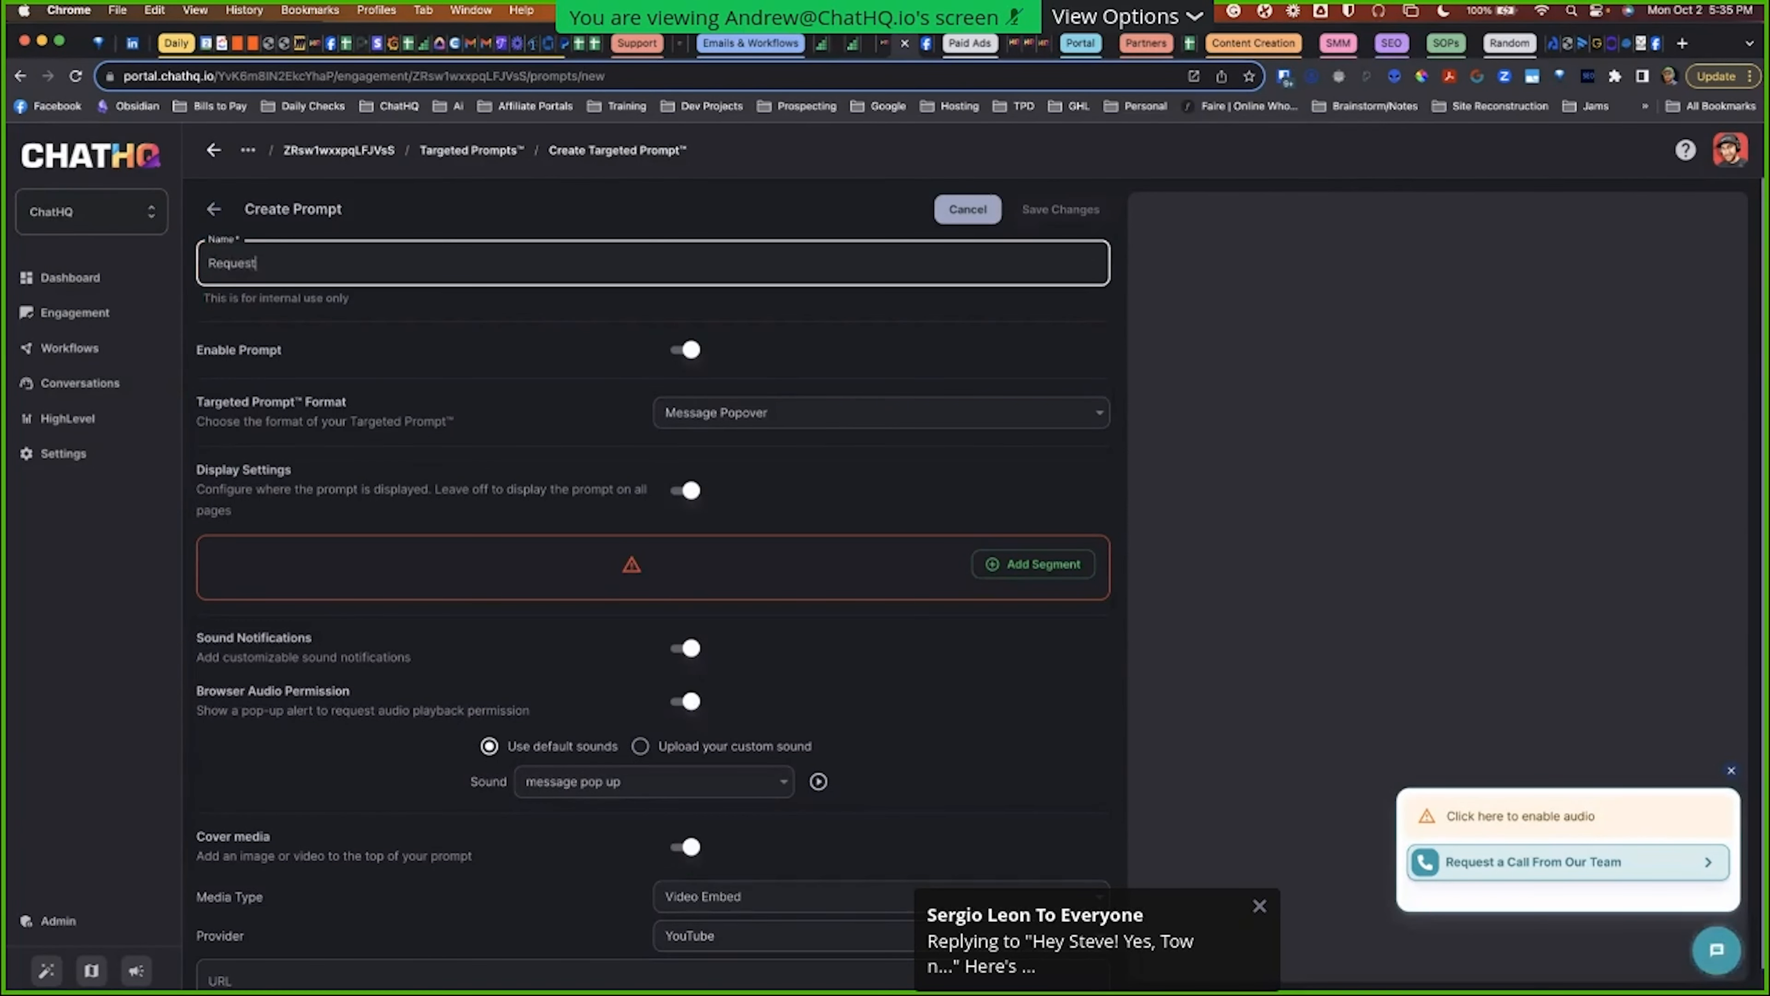
type(" Callback_Home Page")
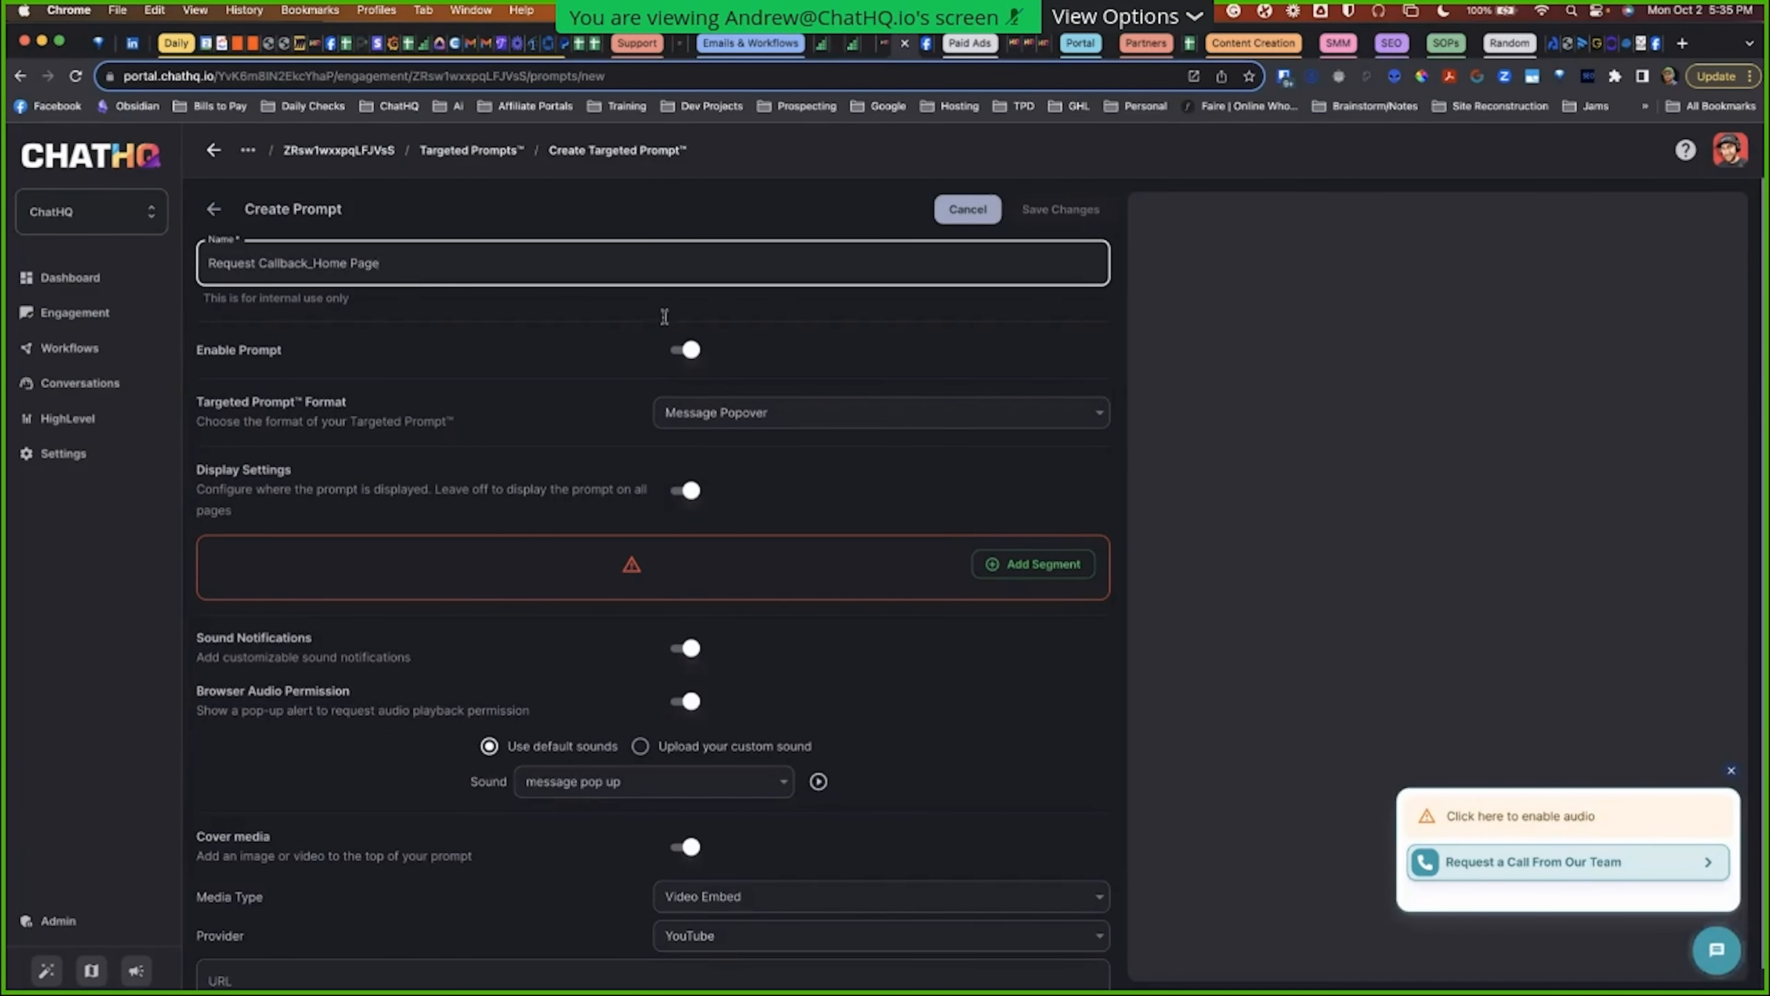
Step: Review the prompt's remaining settings and examine the cover media type and video provider options
scroll(1614, 843, "down", 7)
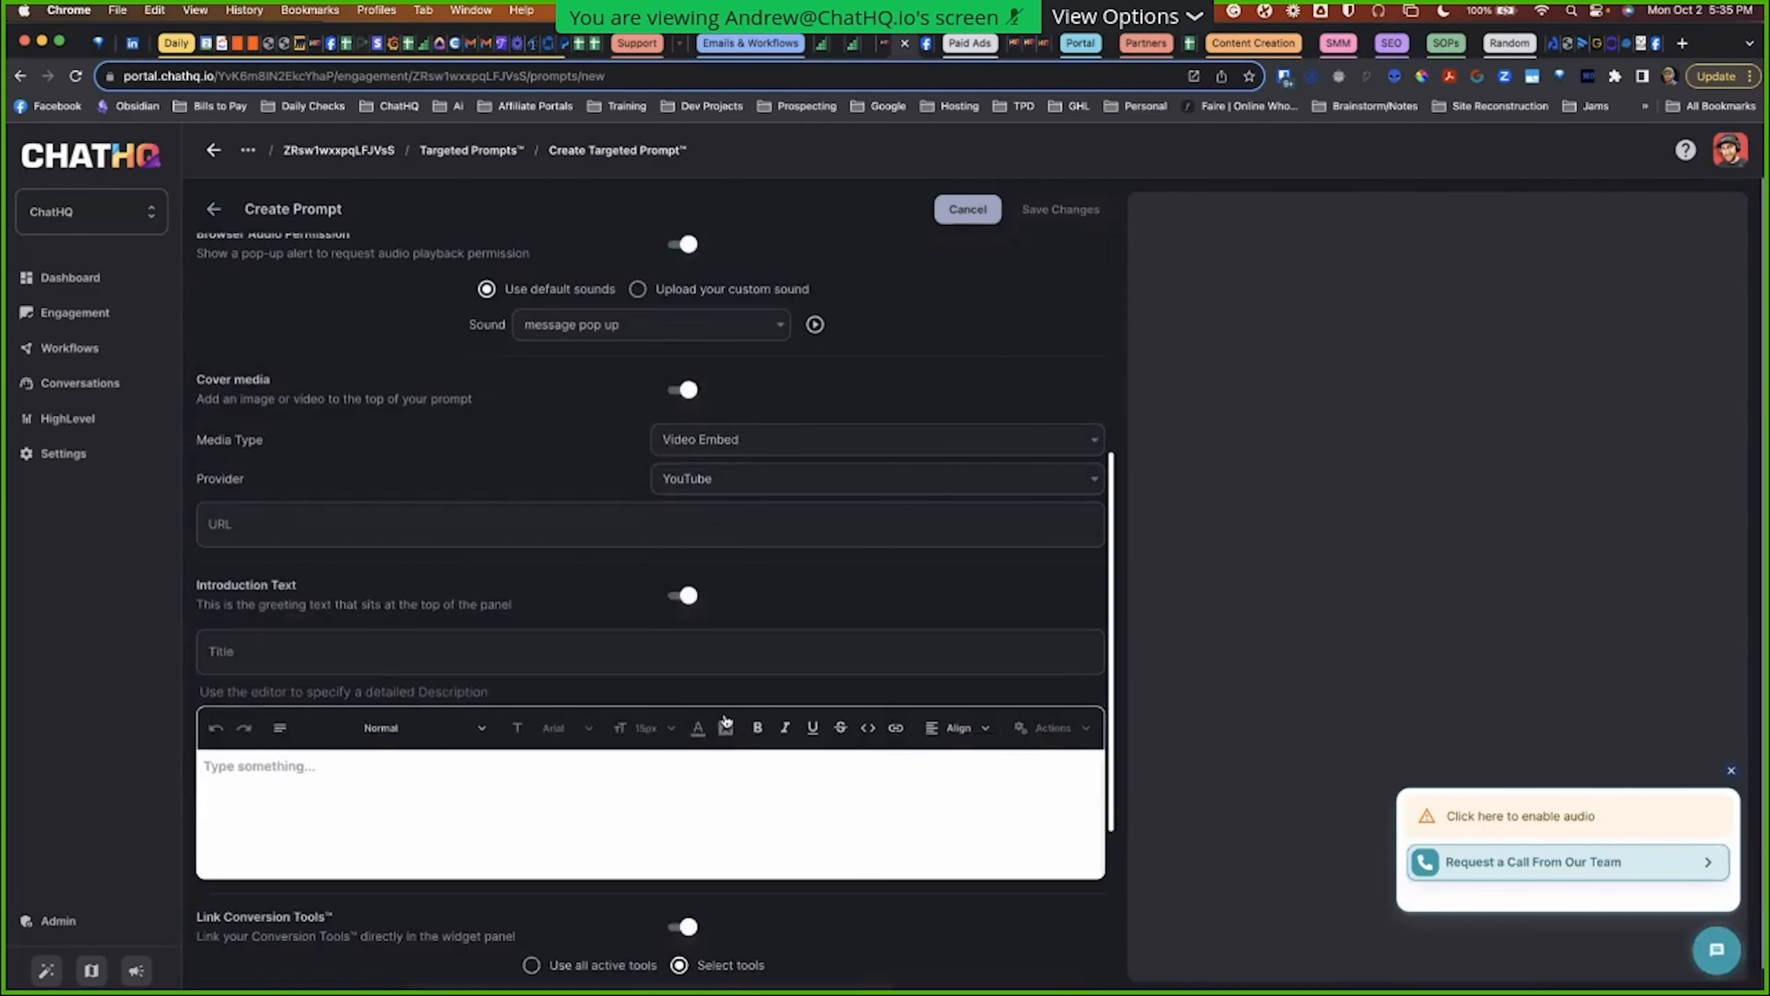
scroll(627, 781, "down", 5)
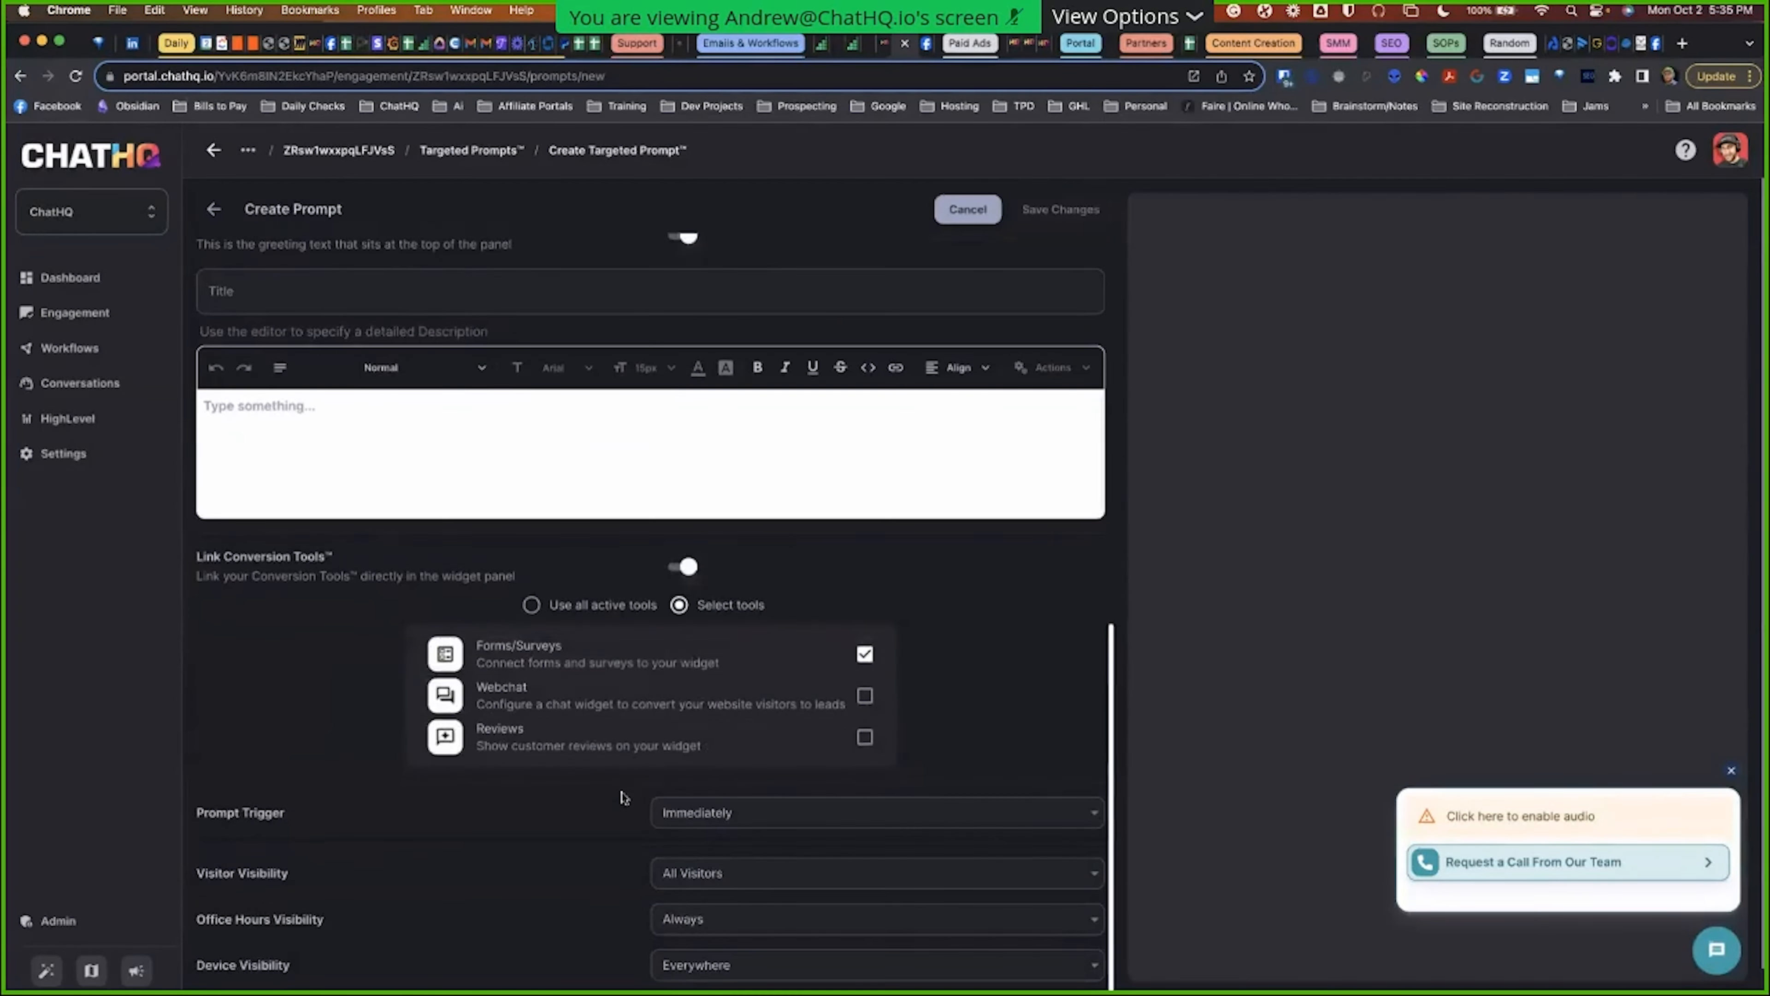
scroll(655, 698, "up", 5)
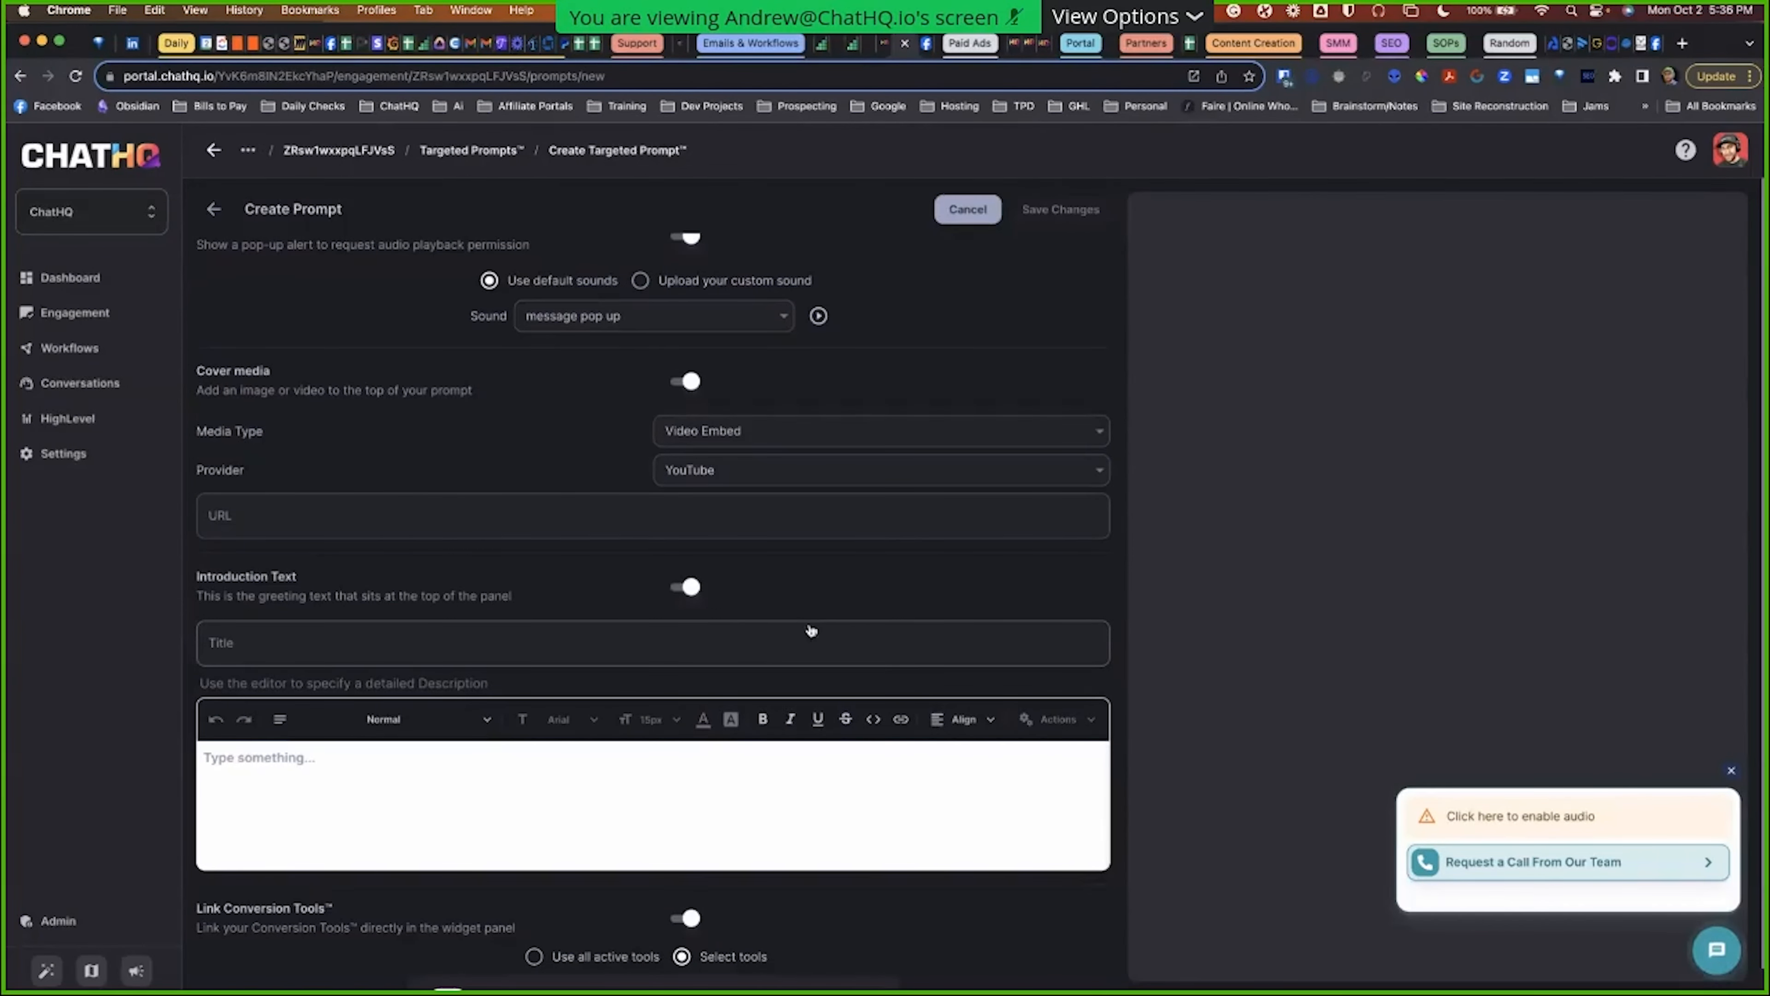
left_click(688, 446)
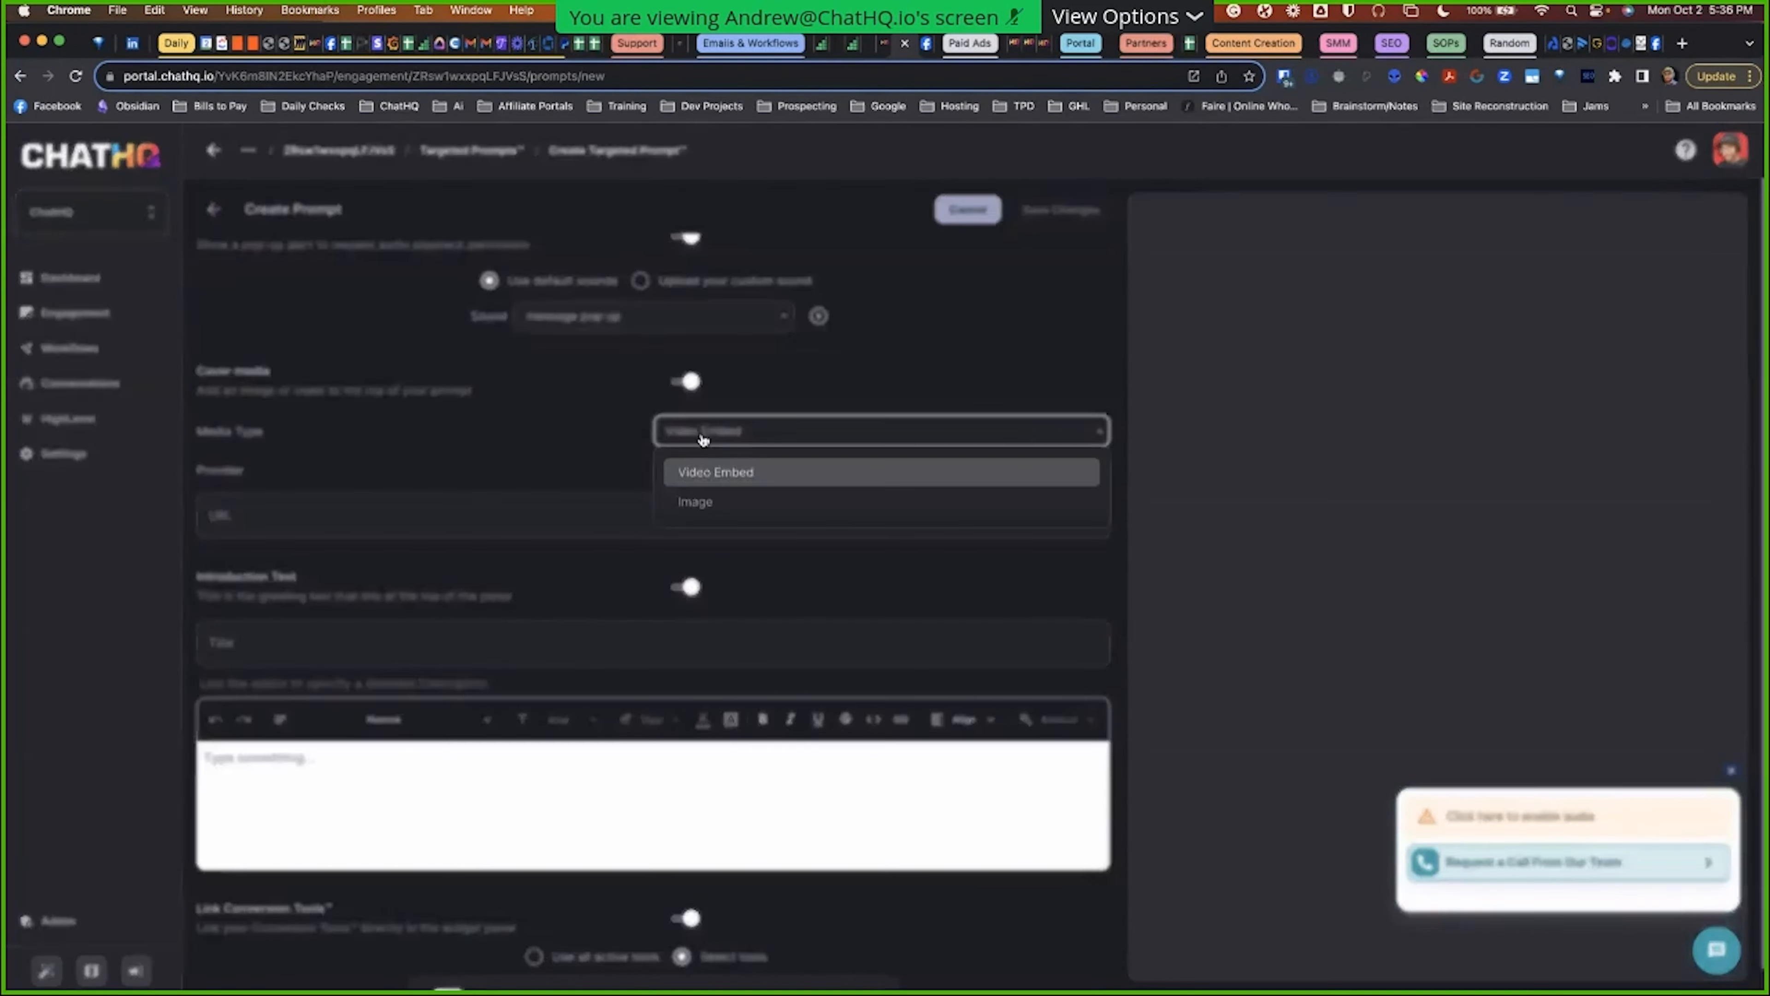
left_click(703, 441)
scroll(612, 433, "up", 4)
scroll(516, 433, "down", 2)
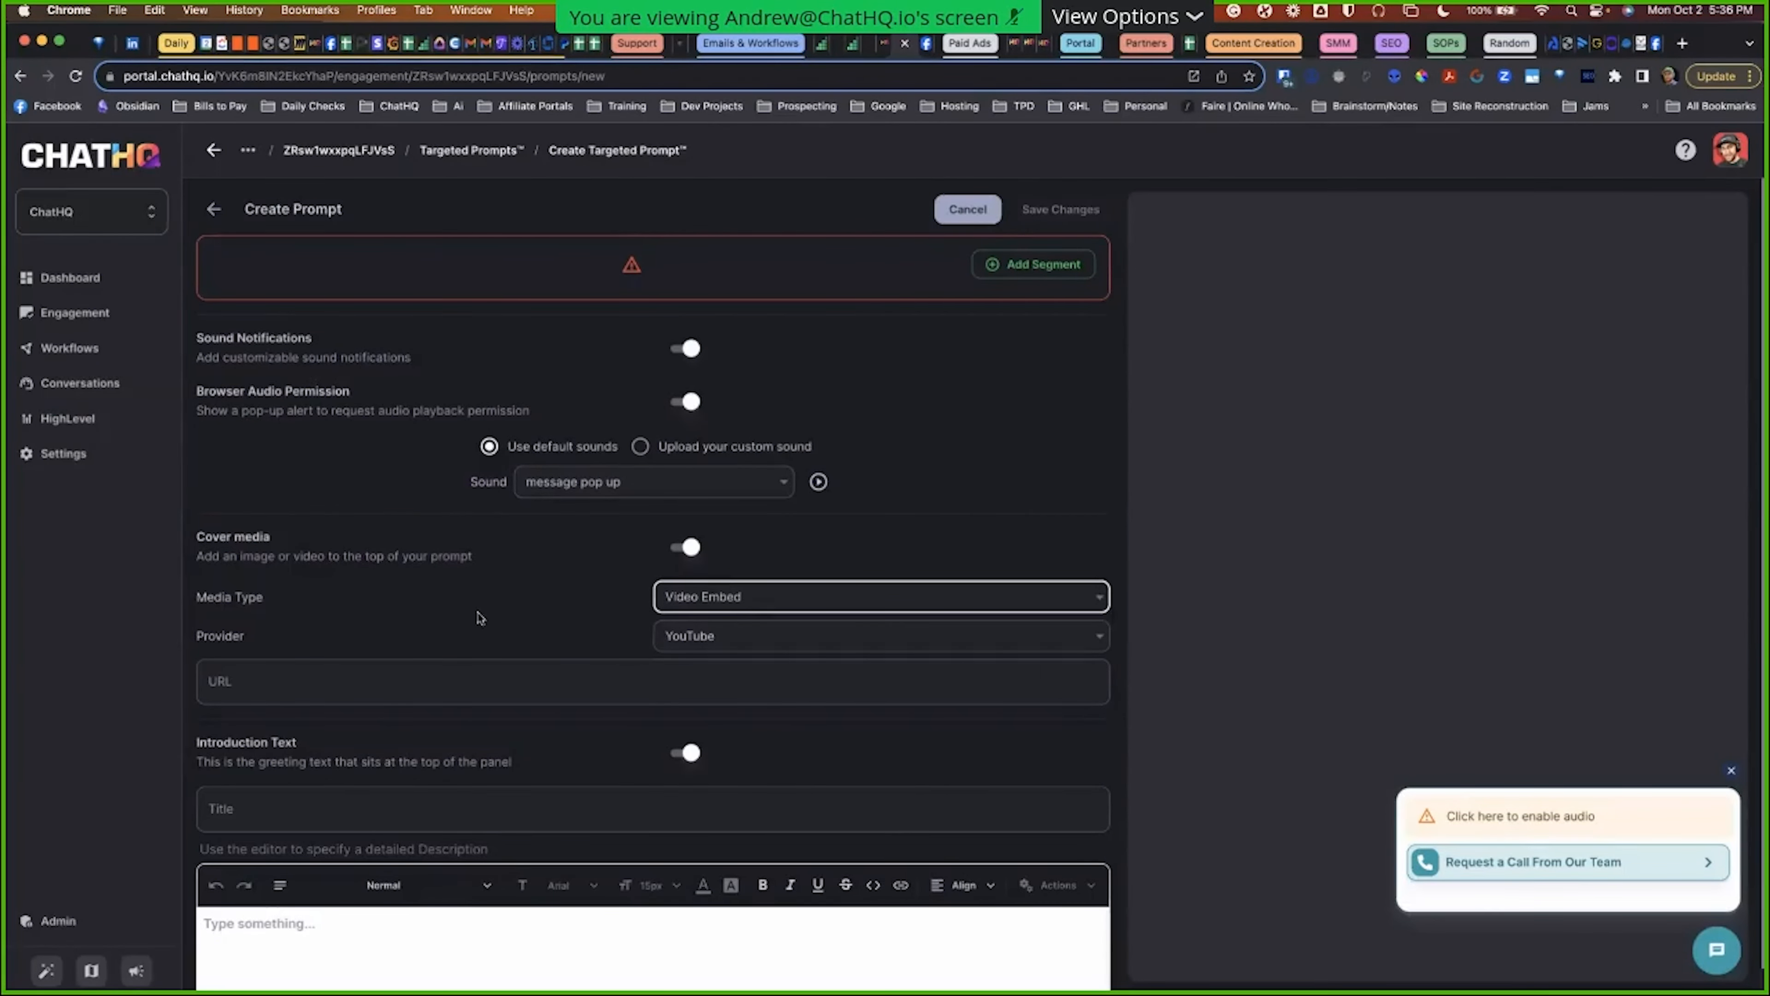
left_click(748, 596)
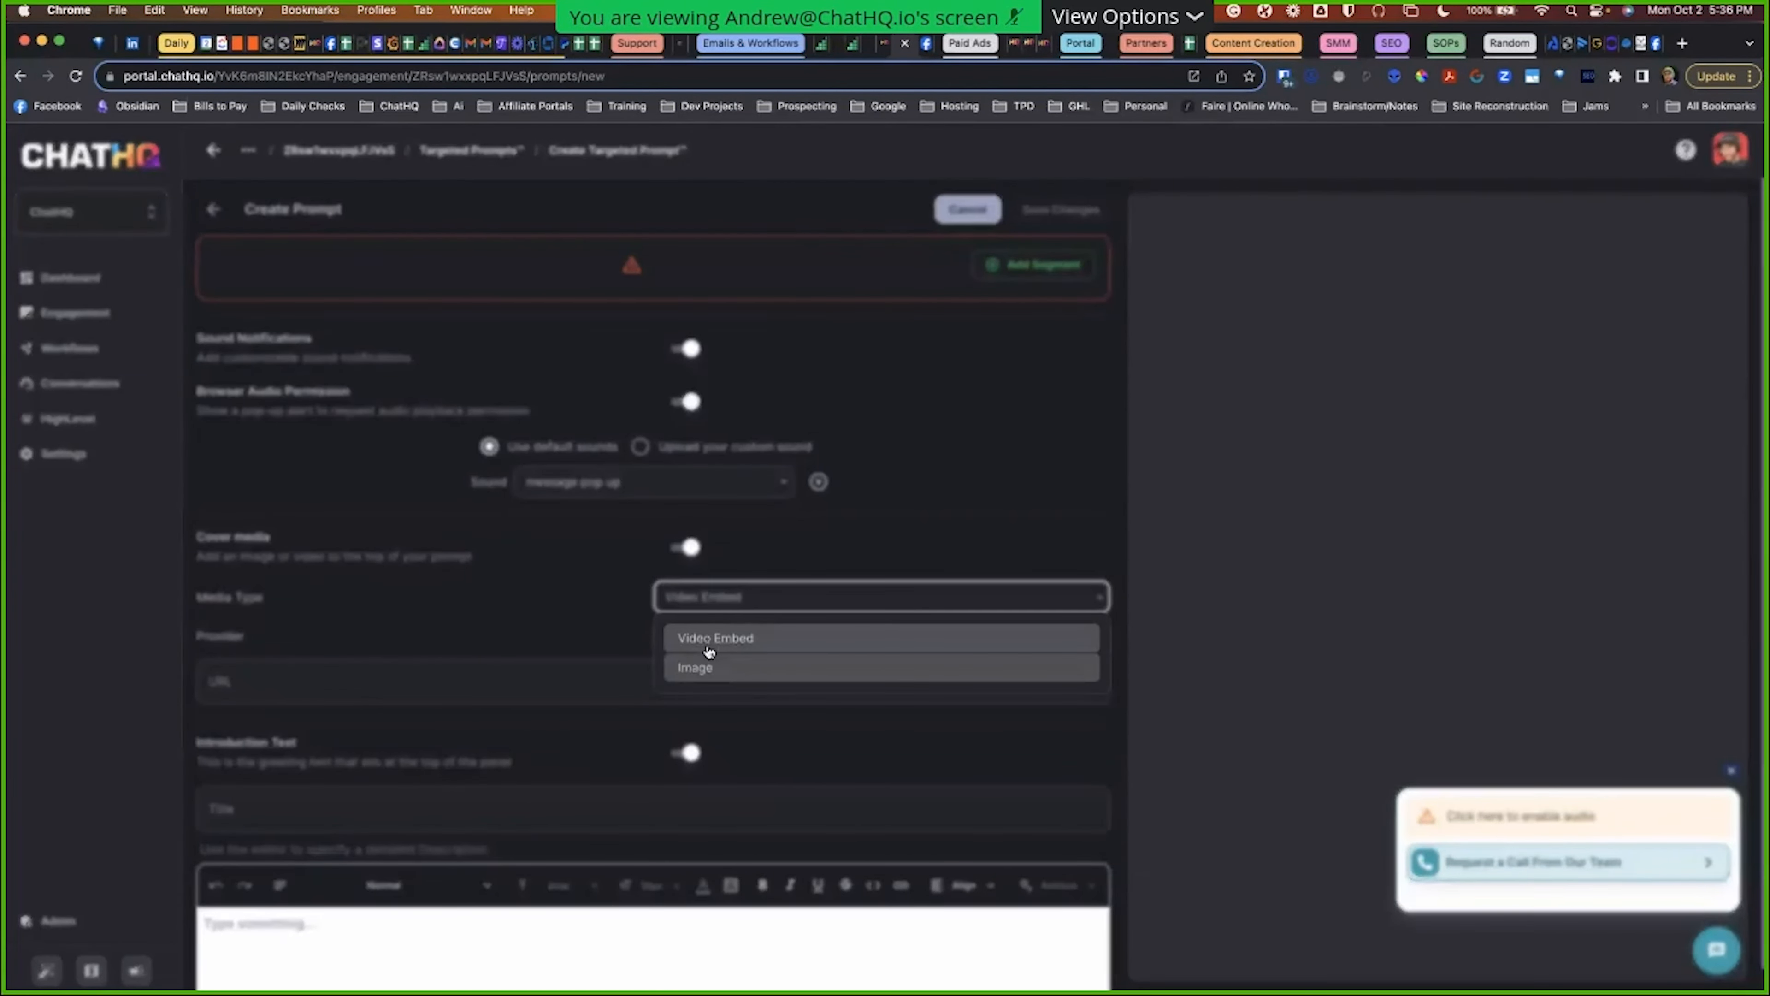
left_click(674, 641)
left_click(680, 636)
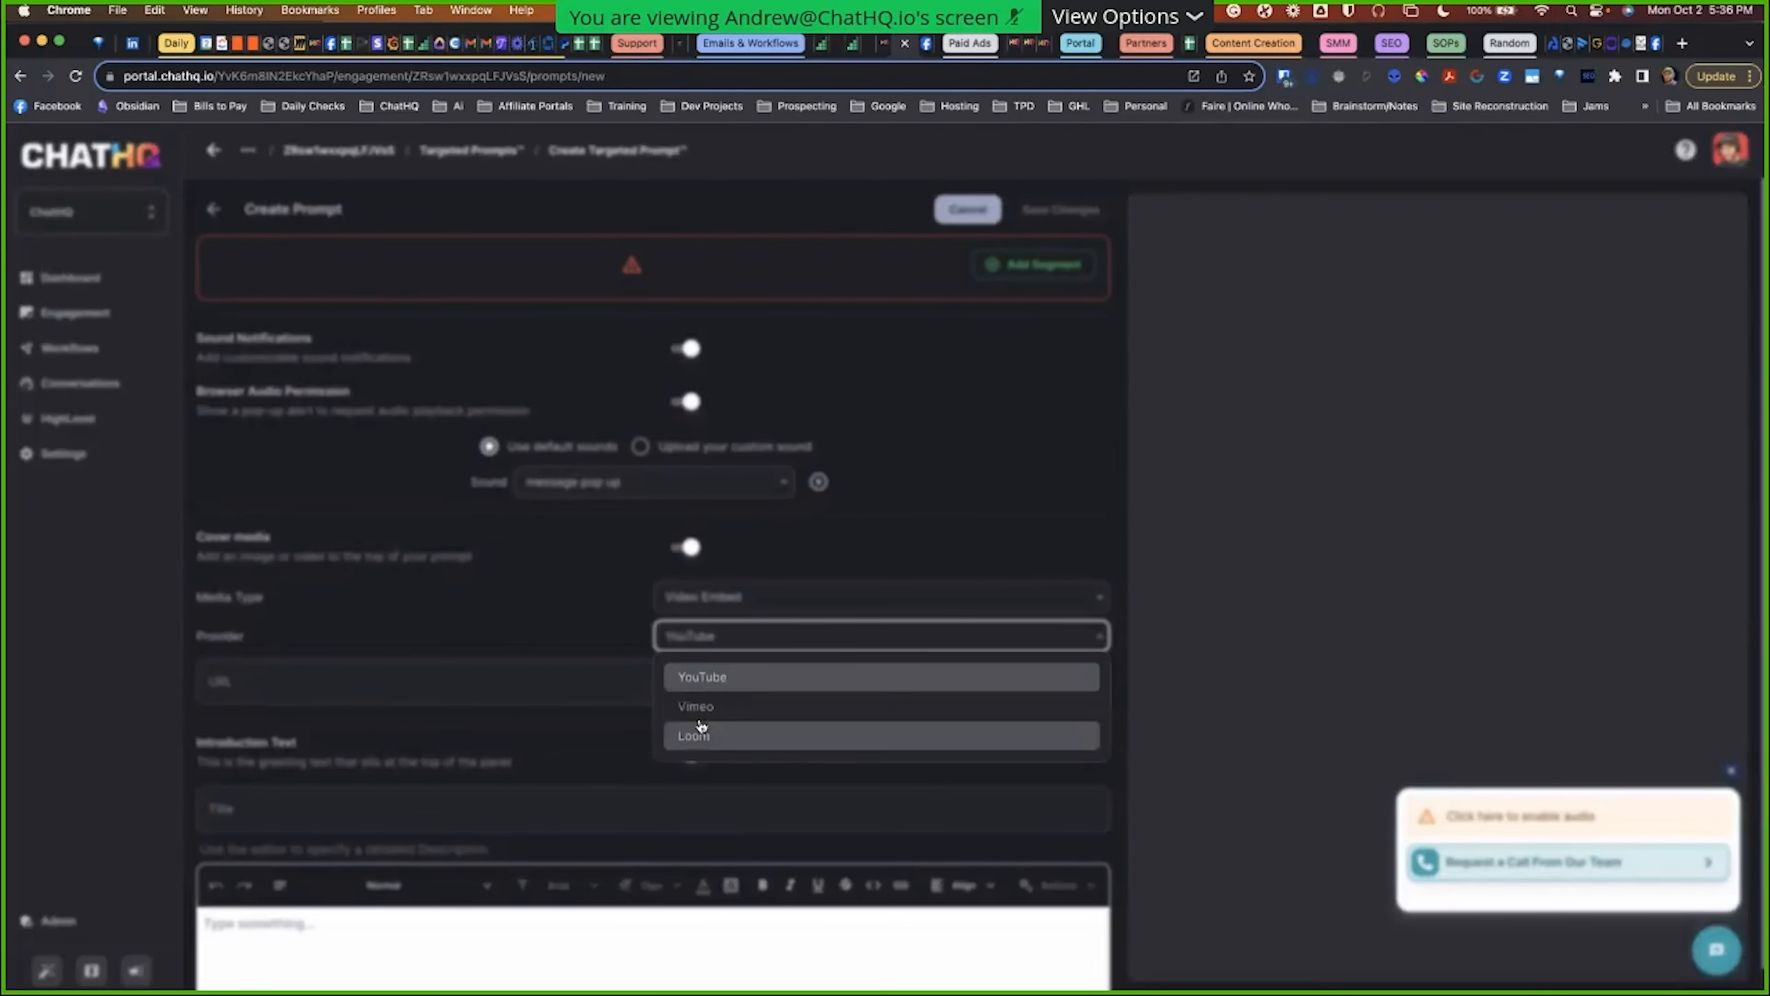
left_click(695, 678)
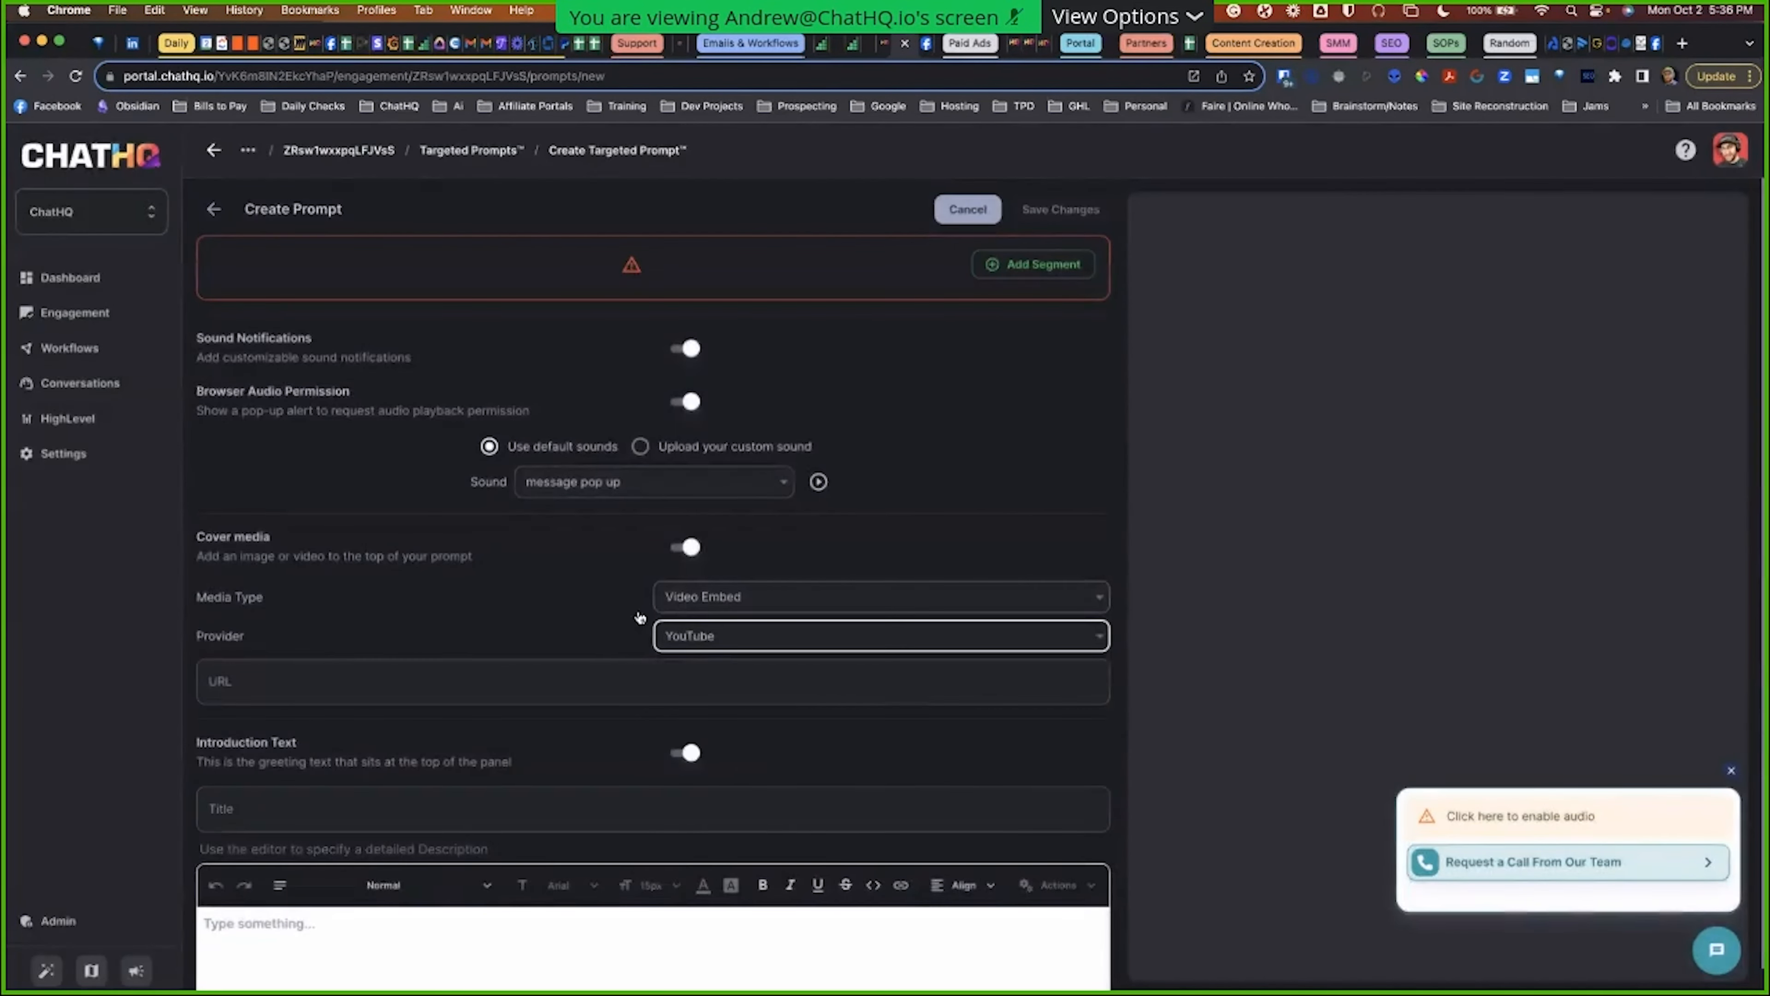
Step: Set the cover media type to Image and activate its URL field
left_click(683, 597)
left_click(697, 670)
left_click(459, 646)
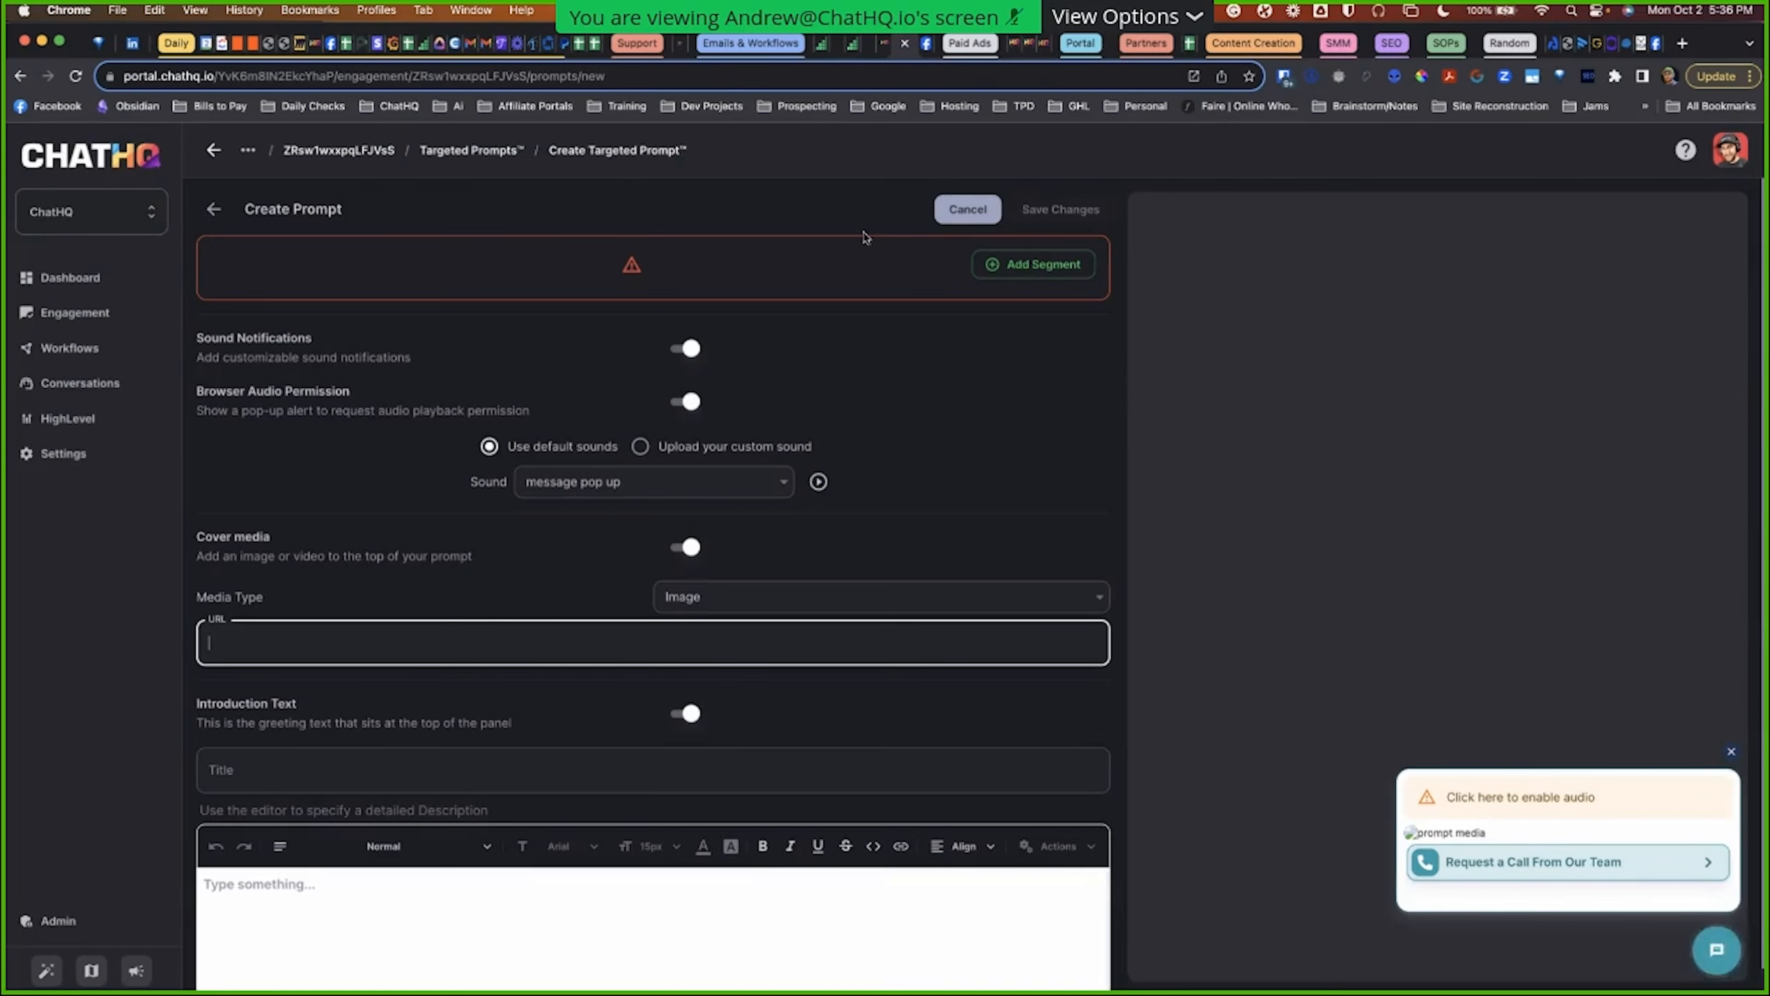
Step: Switch to the HighLevel Sites page and open its Media library in a new browser tab
left_click(823, 47)
right_click(885, 178)
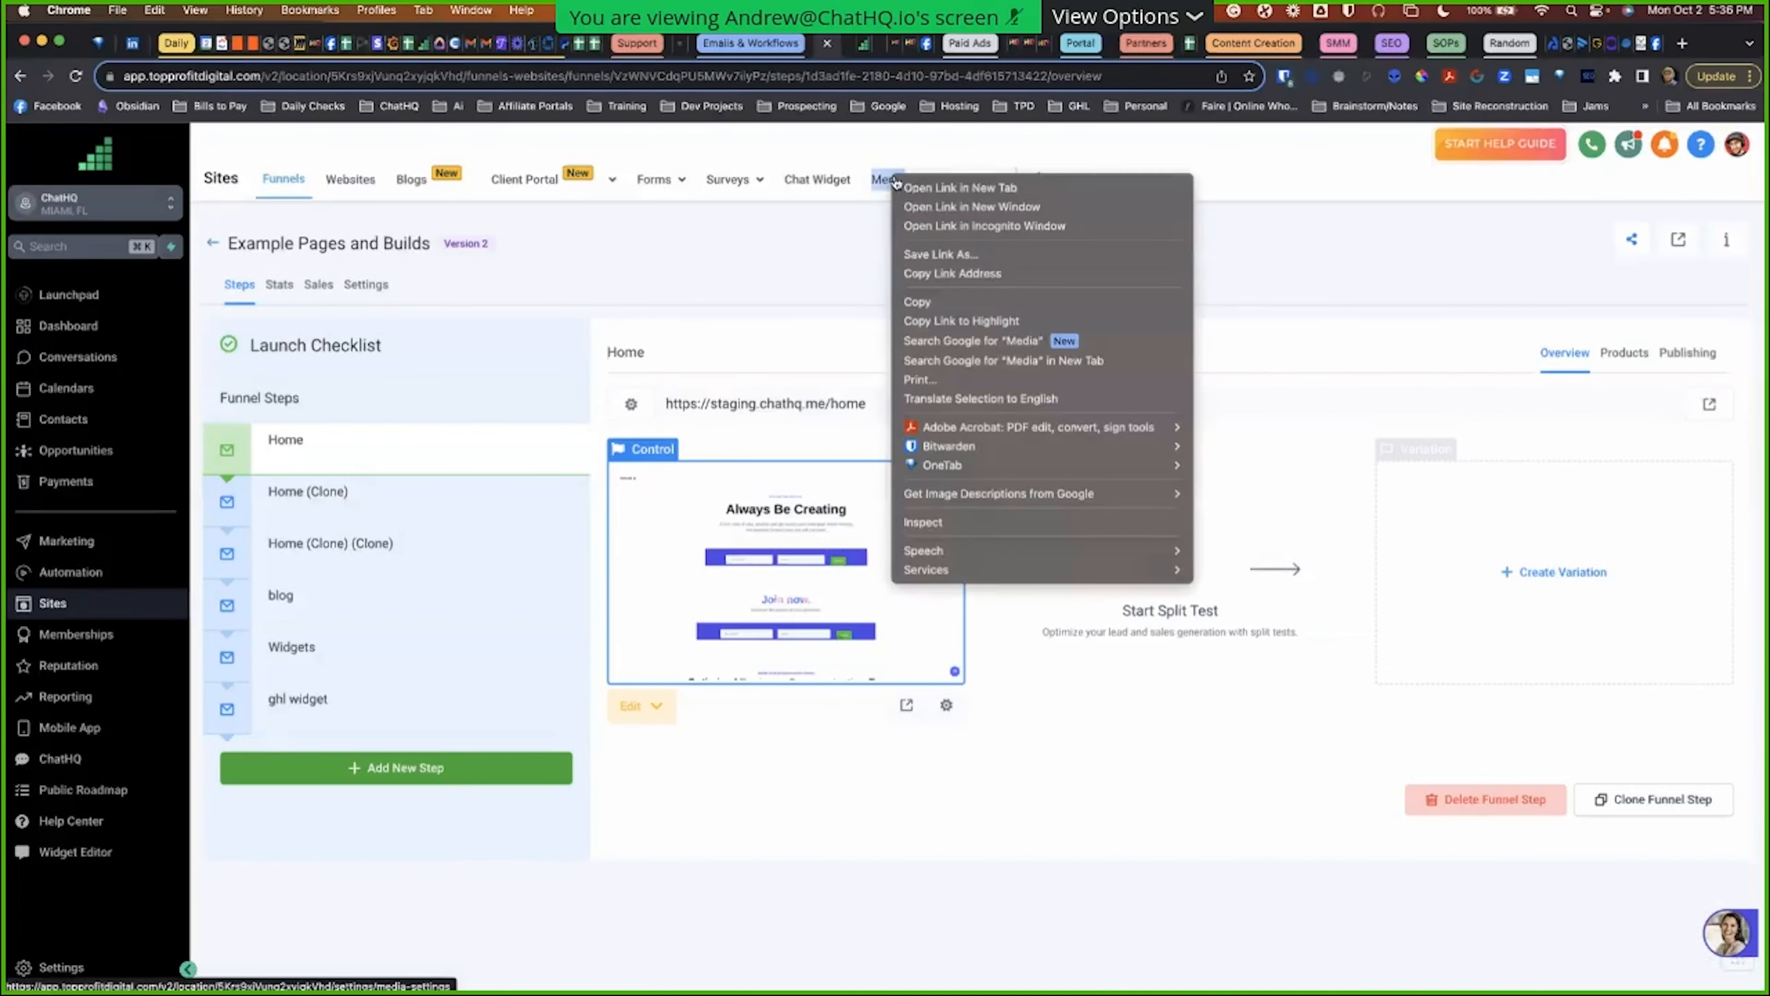
left_click(905, 187)
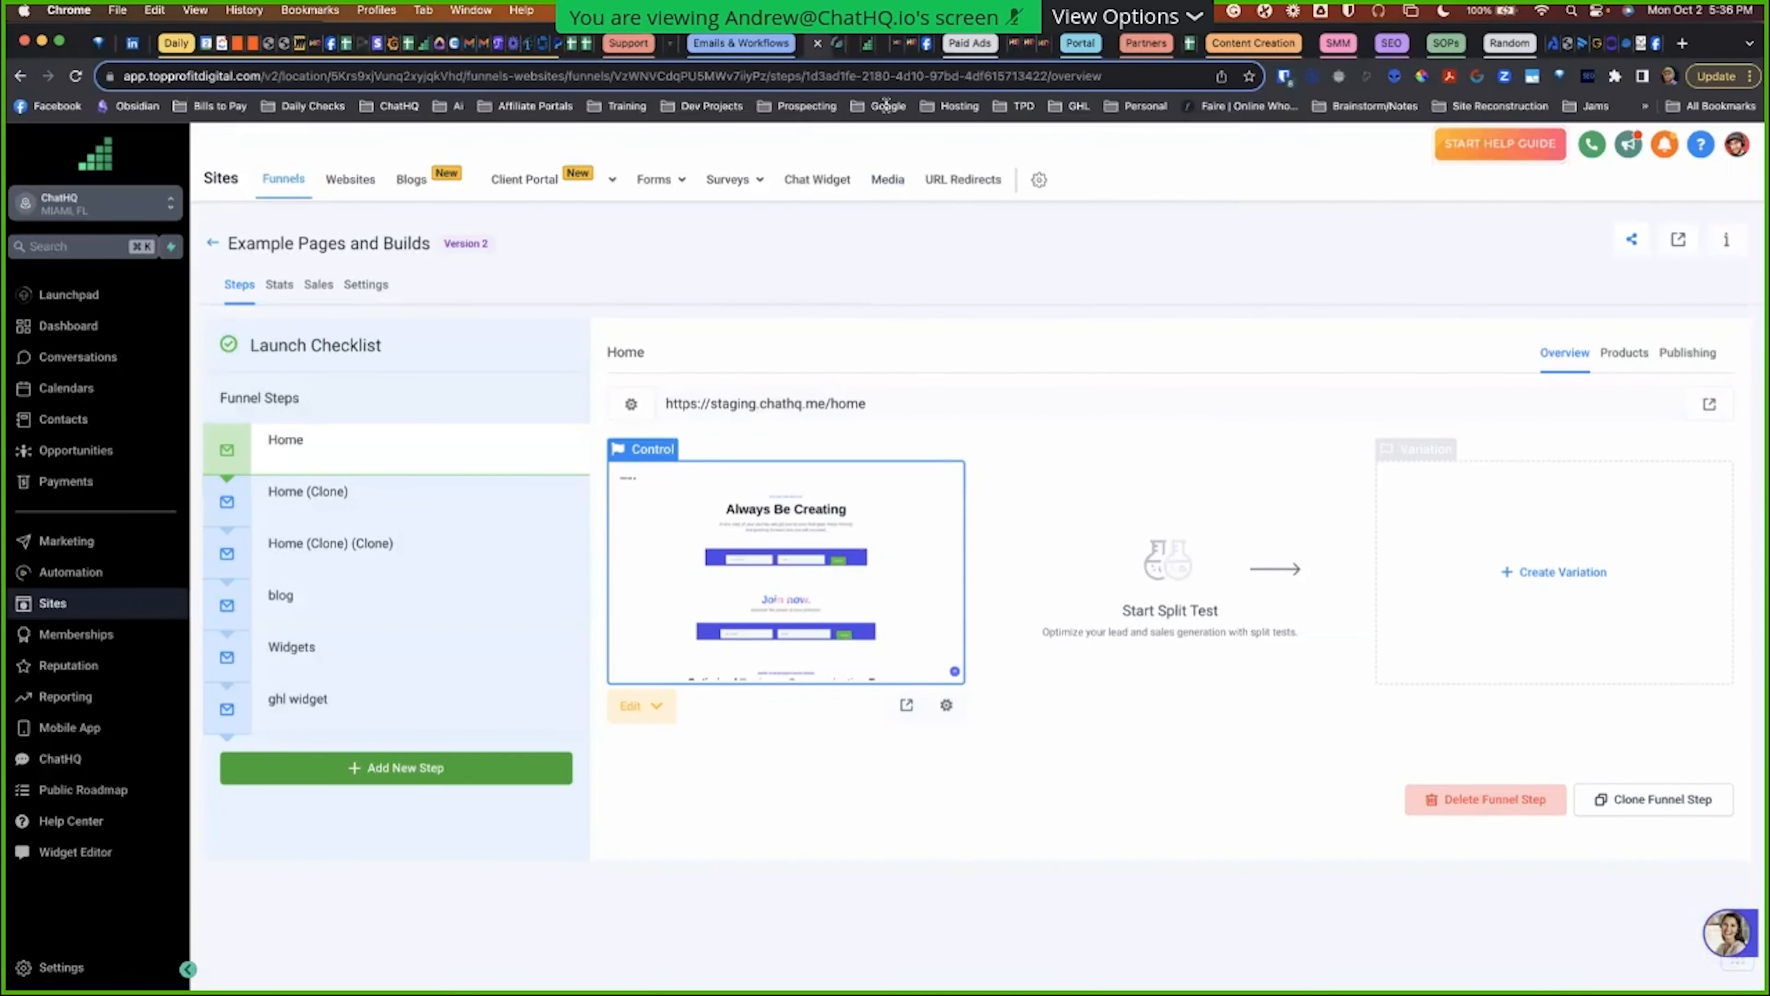
left_click(819, 46)
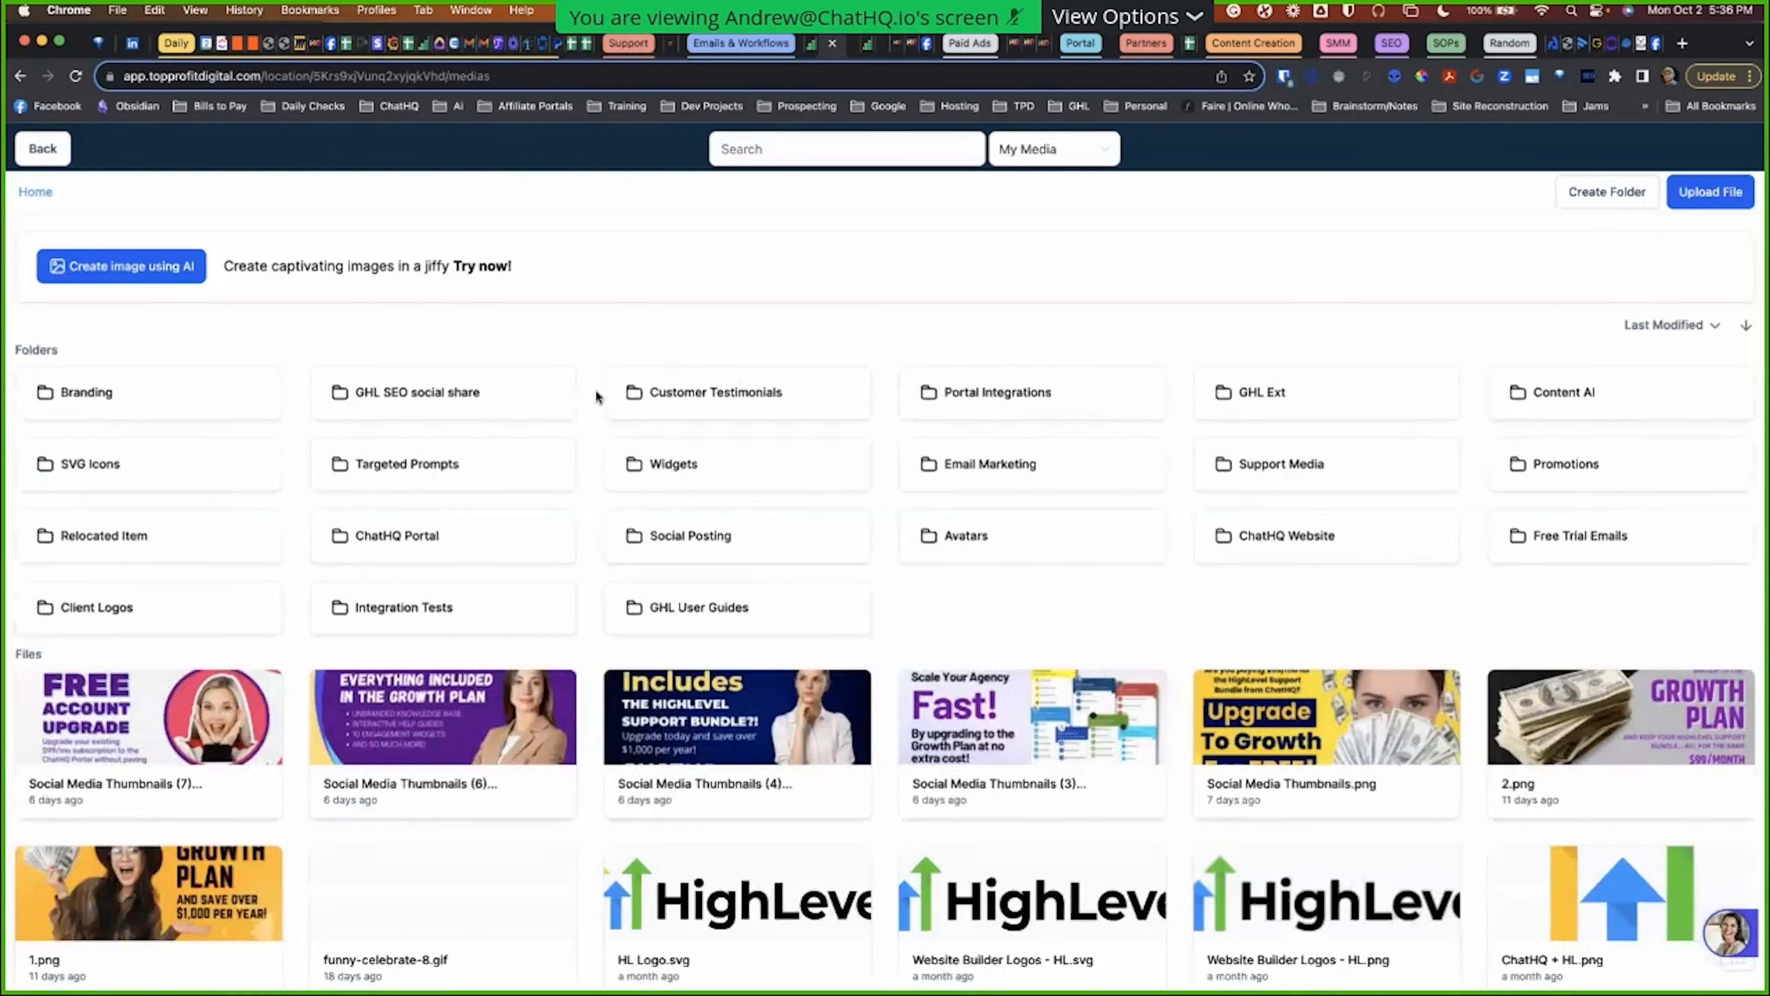
Step: Copy the link of funny-celebrate-8.gif from the media library and enter it as the prompt's cover image URL in ChatHQ
scroll(655, 620, "down", 3)
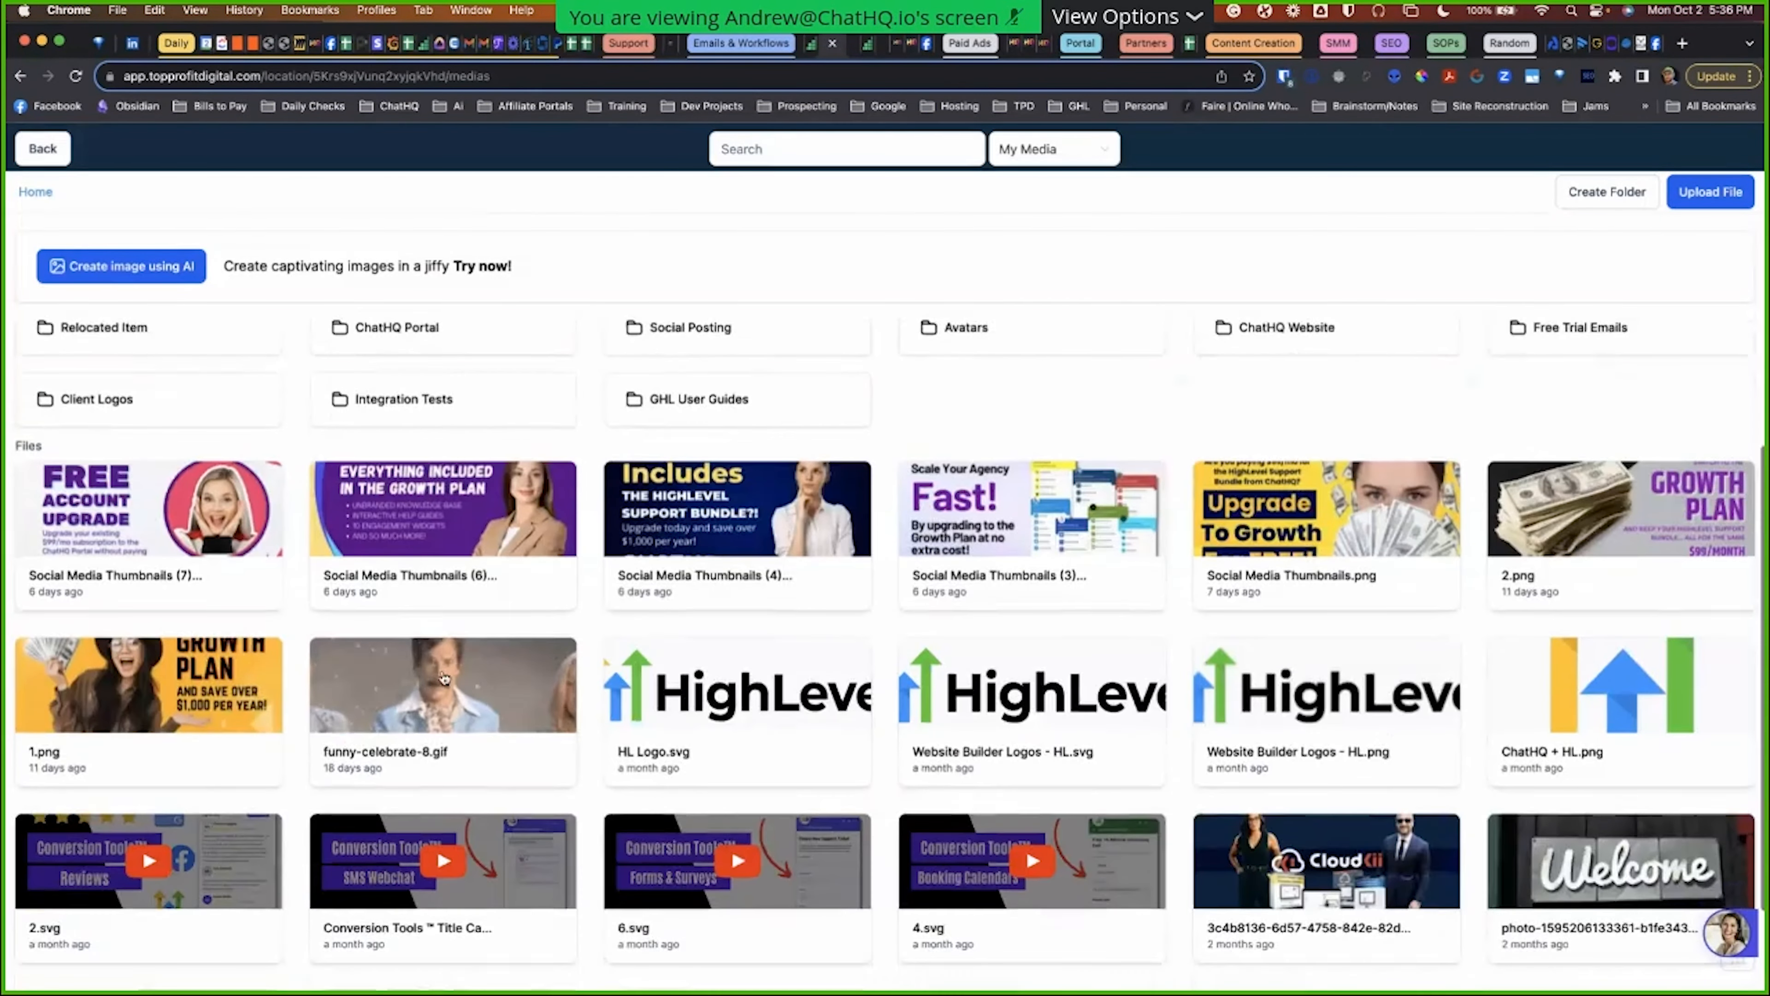
right_click(431, 685)
left_click(453, 695)
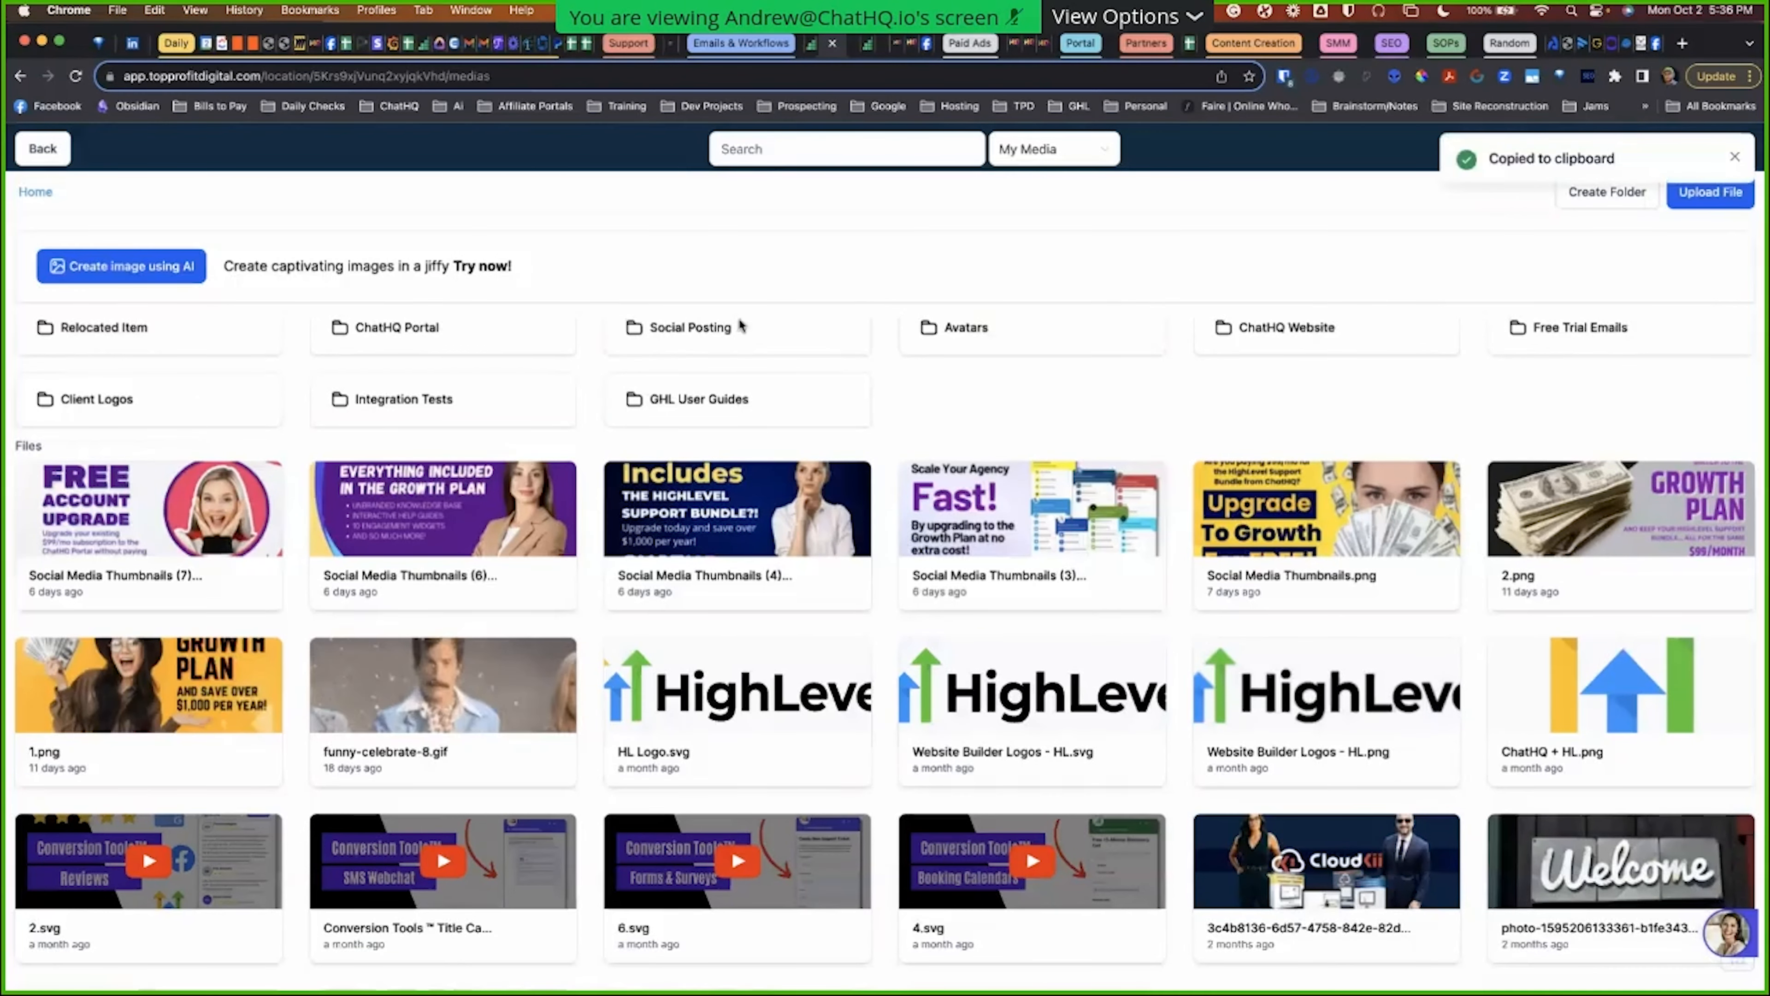
left_click(906, 45)
left_click(547, 645)
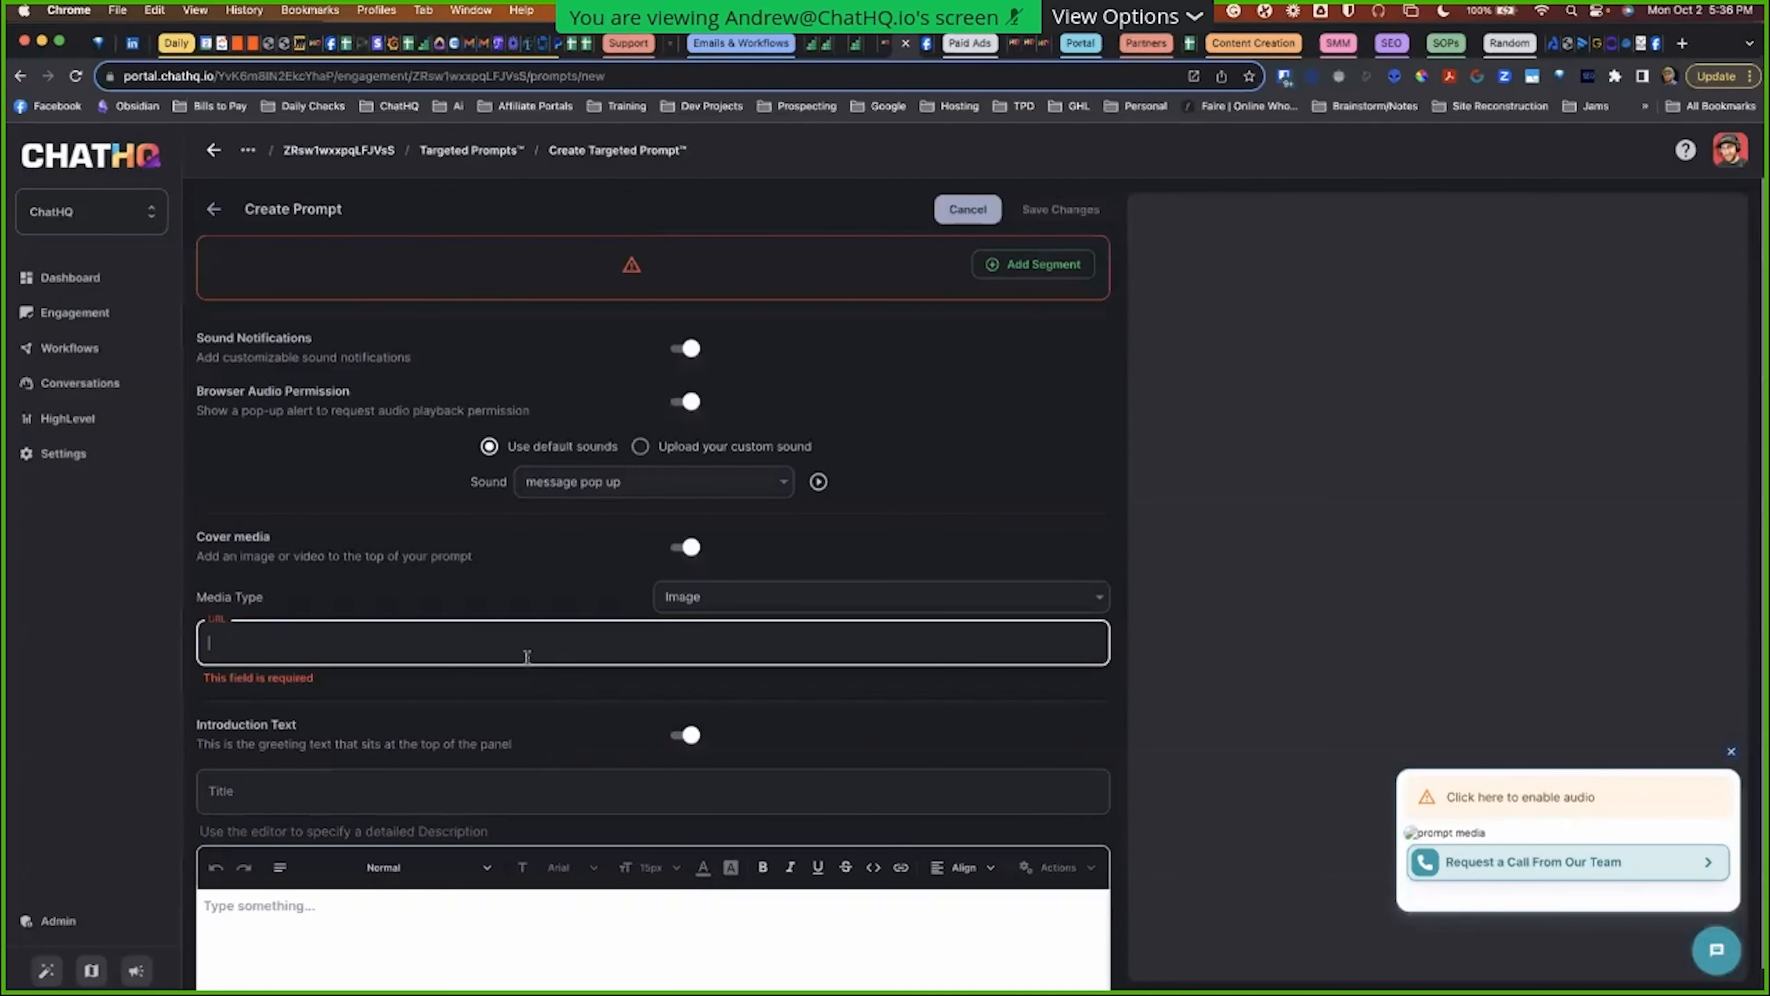
key("super+v")
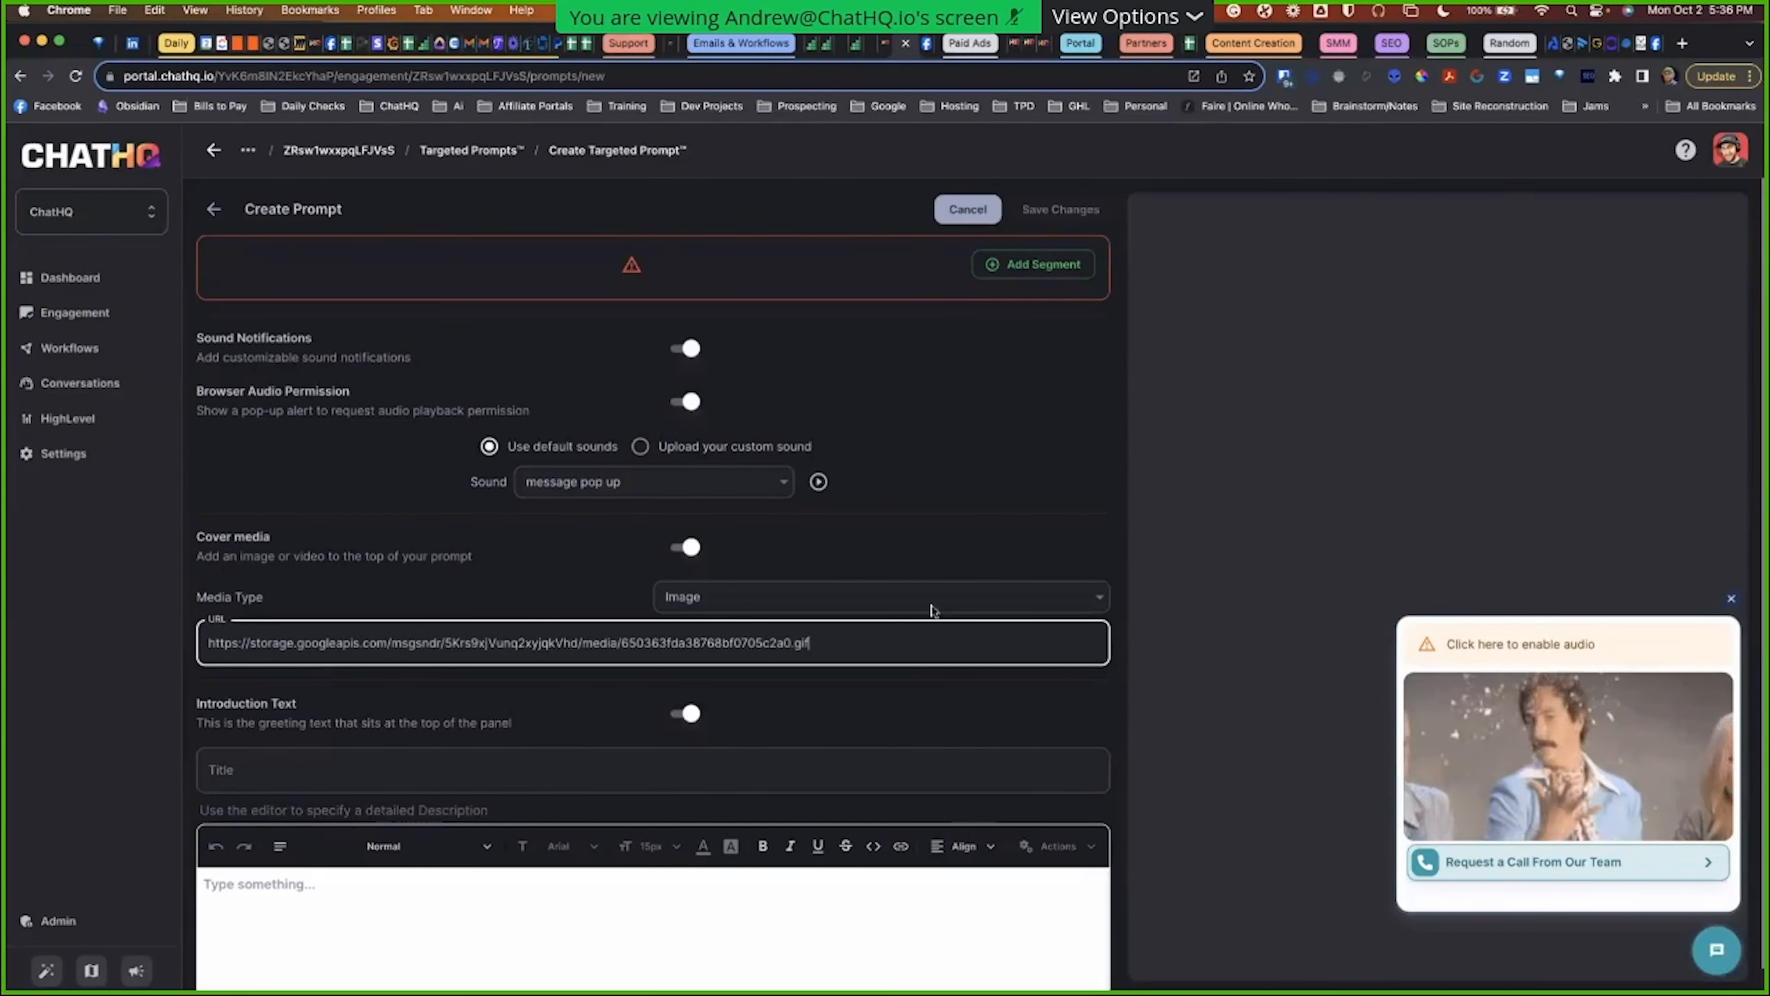
Step: Toggle Browser Audio Permission to compare its effect in the prompt preview, and leave it switched off
scroll(661, 470, "up", 1)
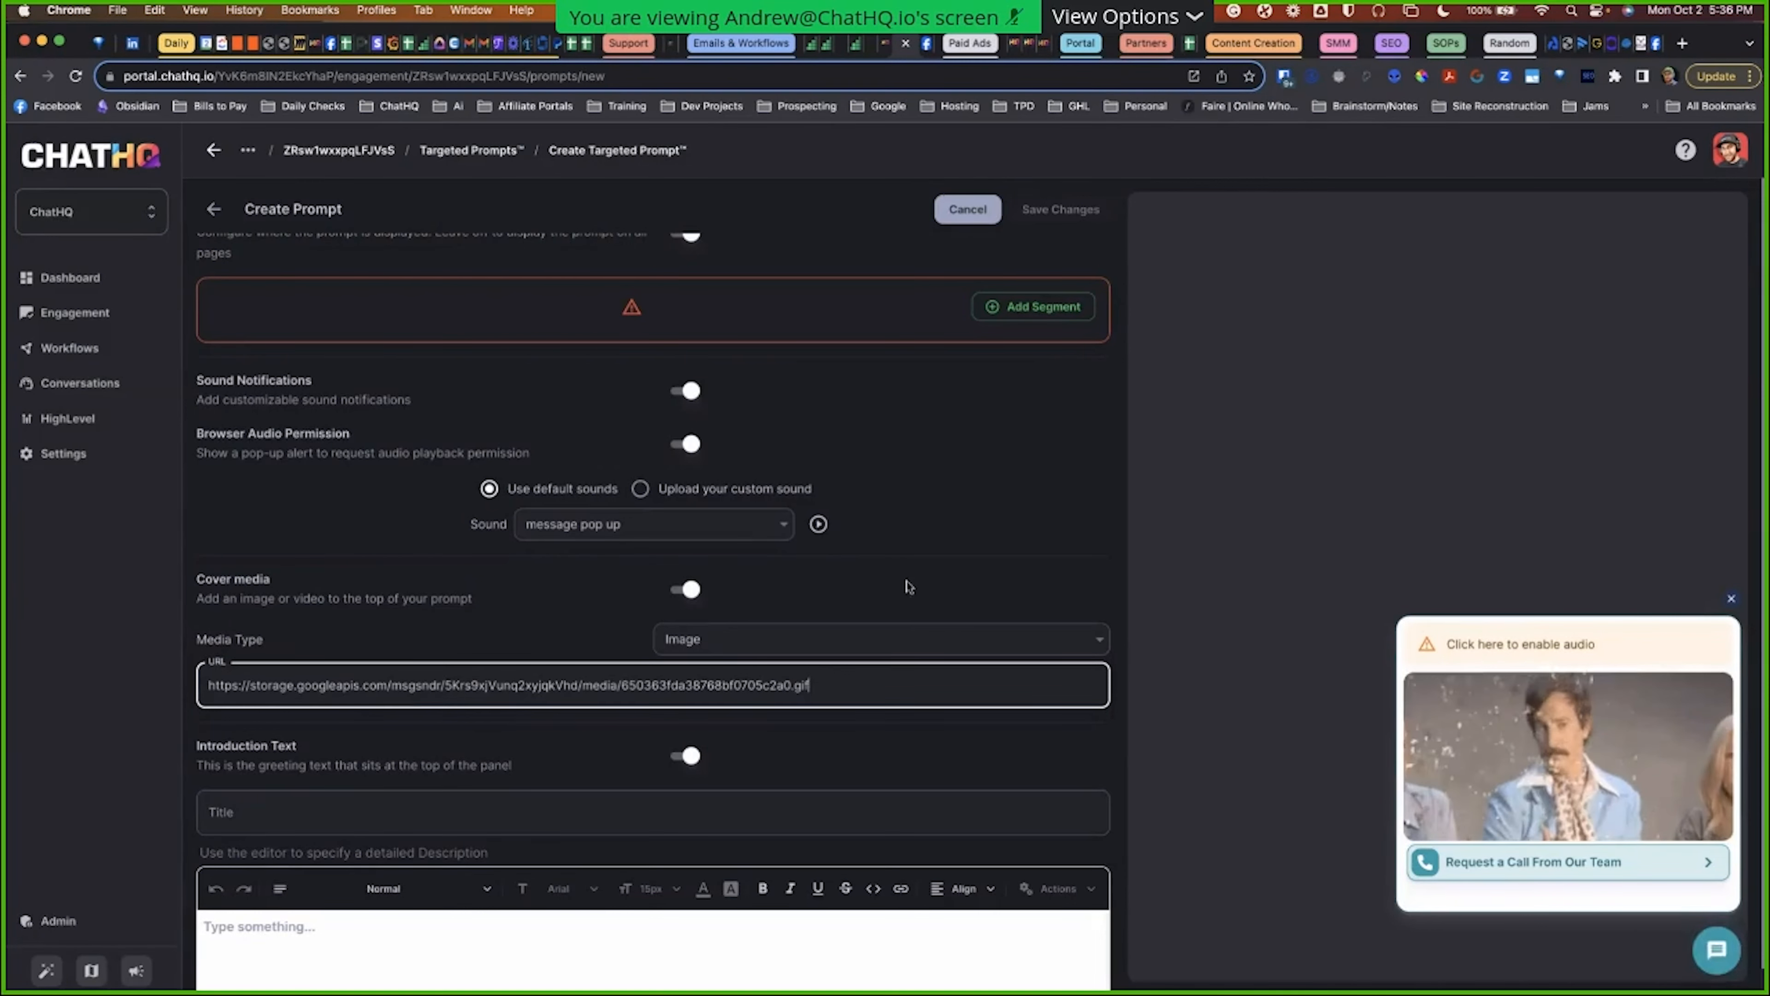
scroll(850, 506, "up", 1)
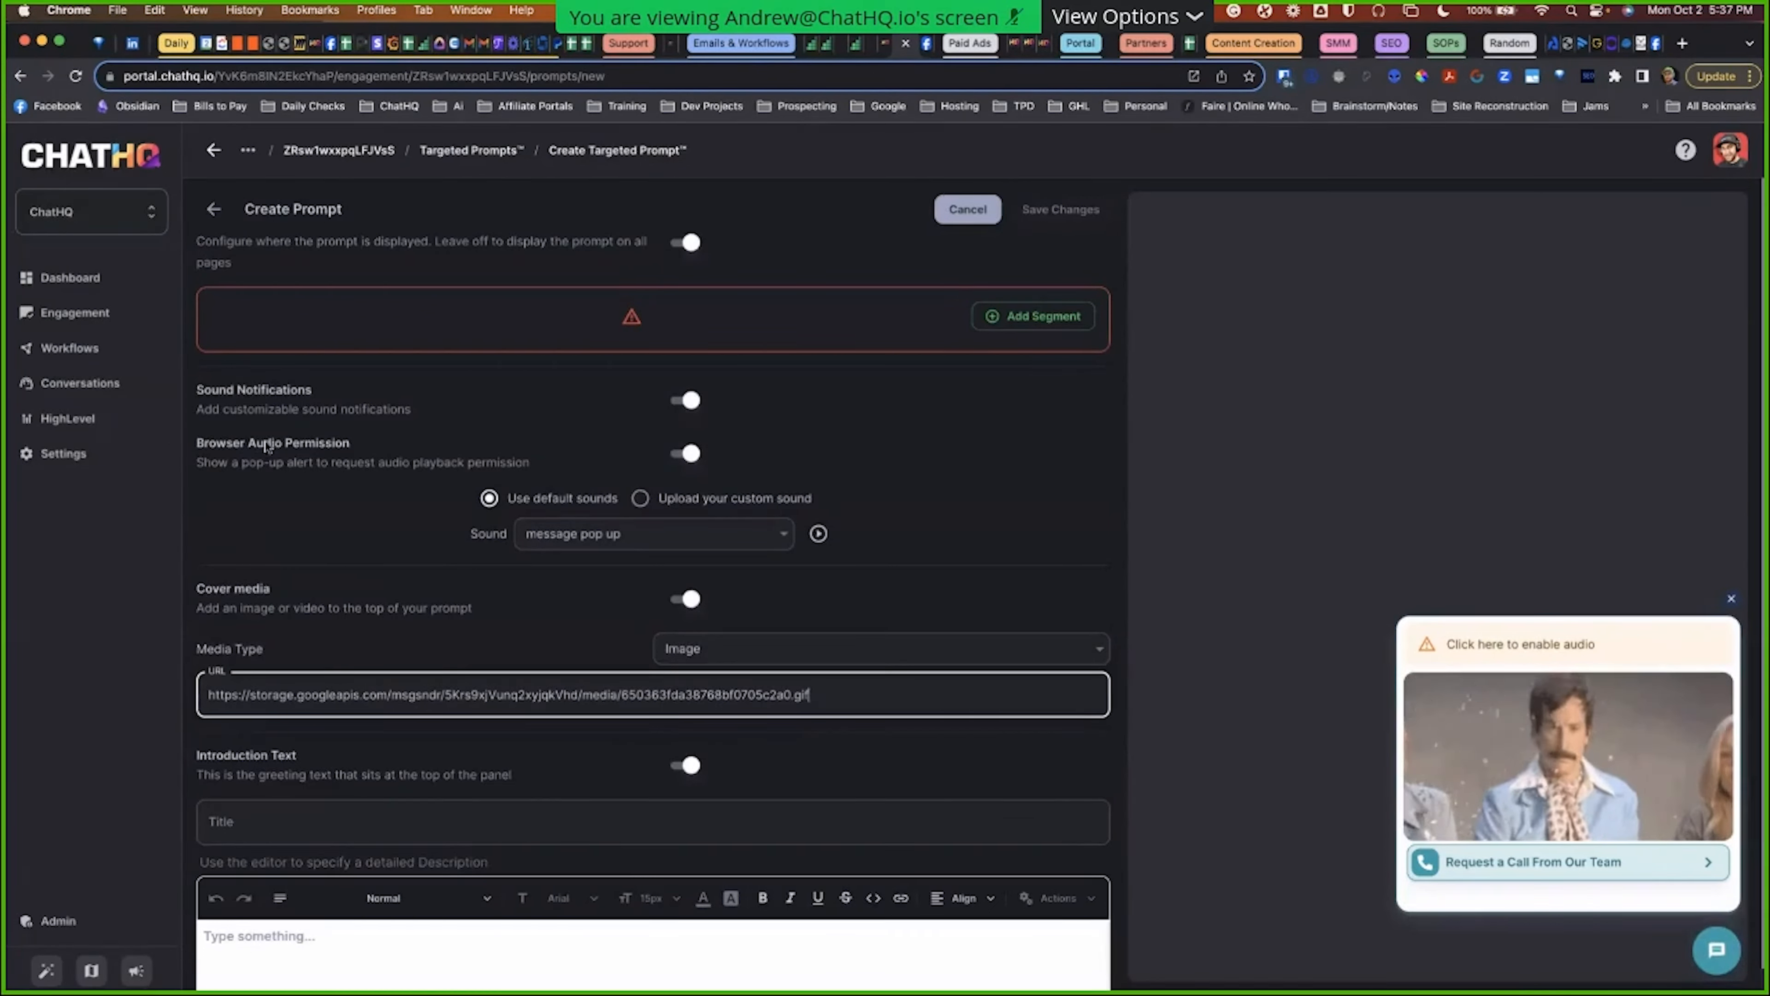
left_click(682, 455)
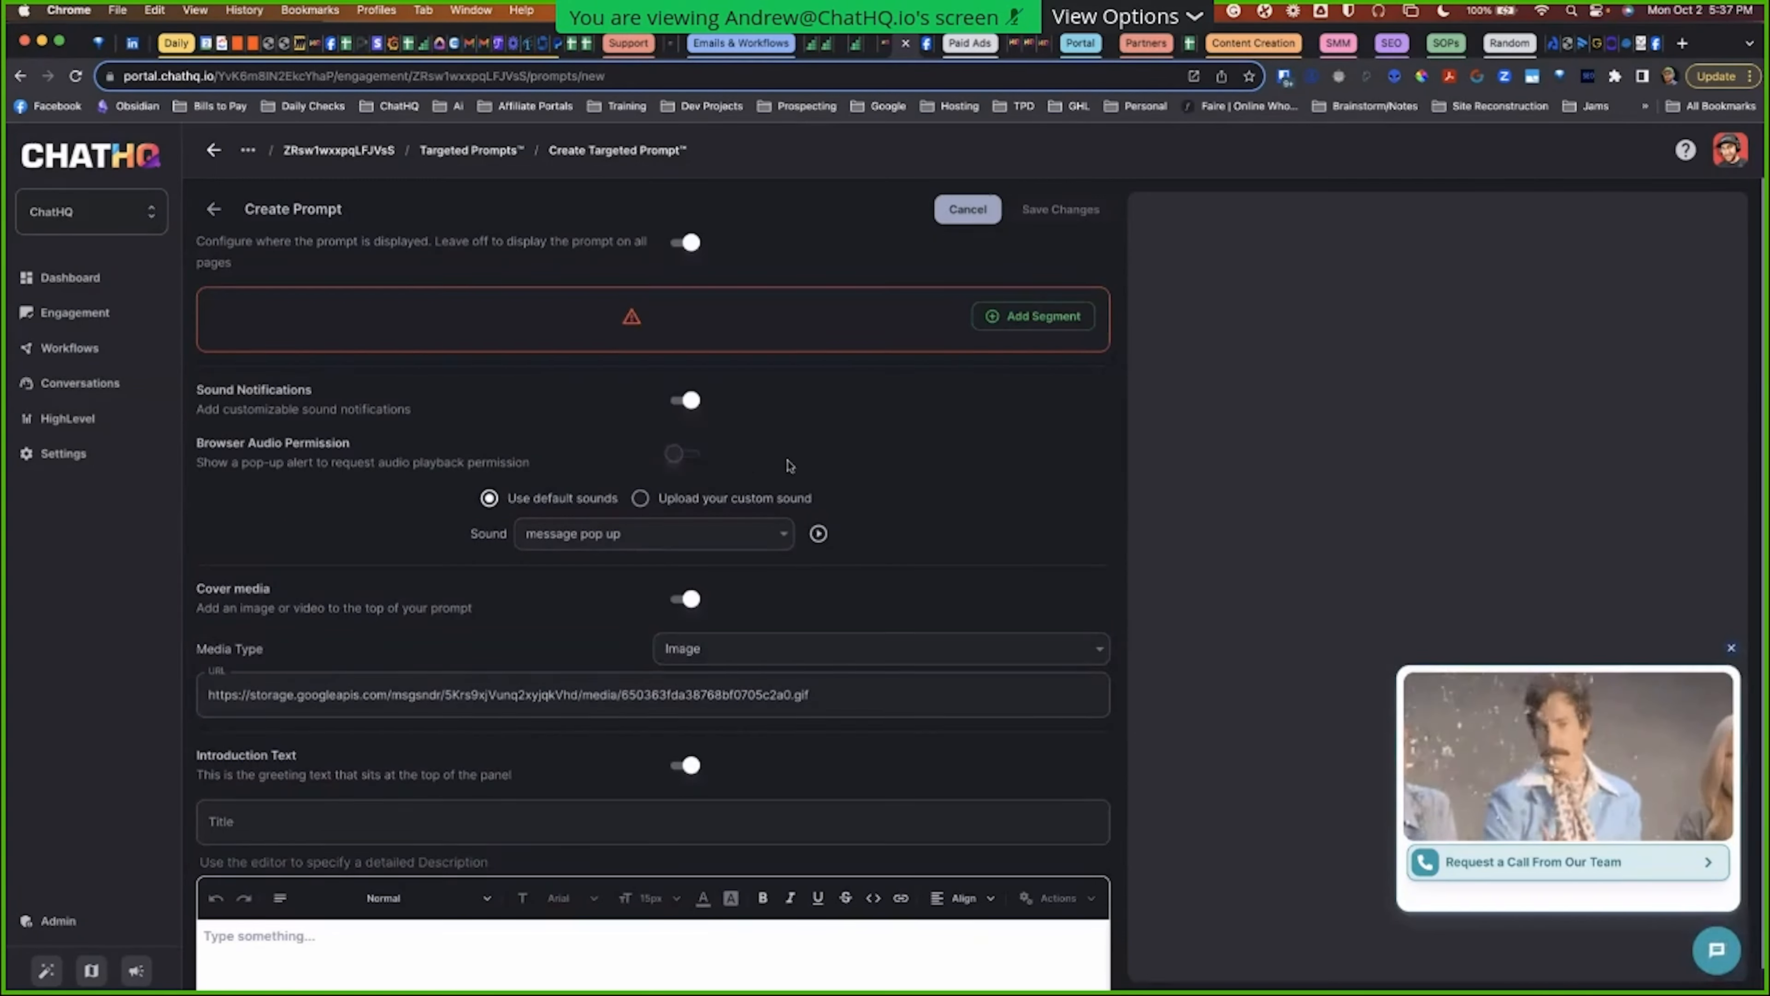
left_click(690, 454)
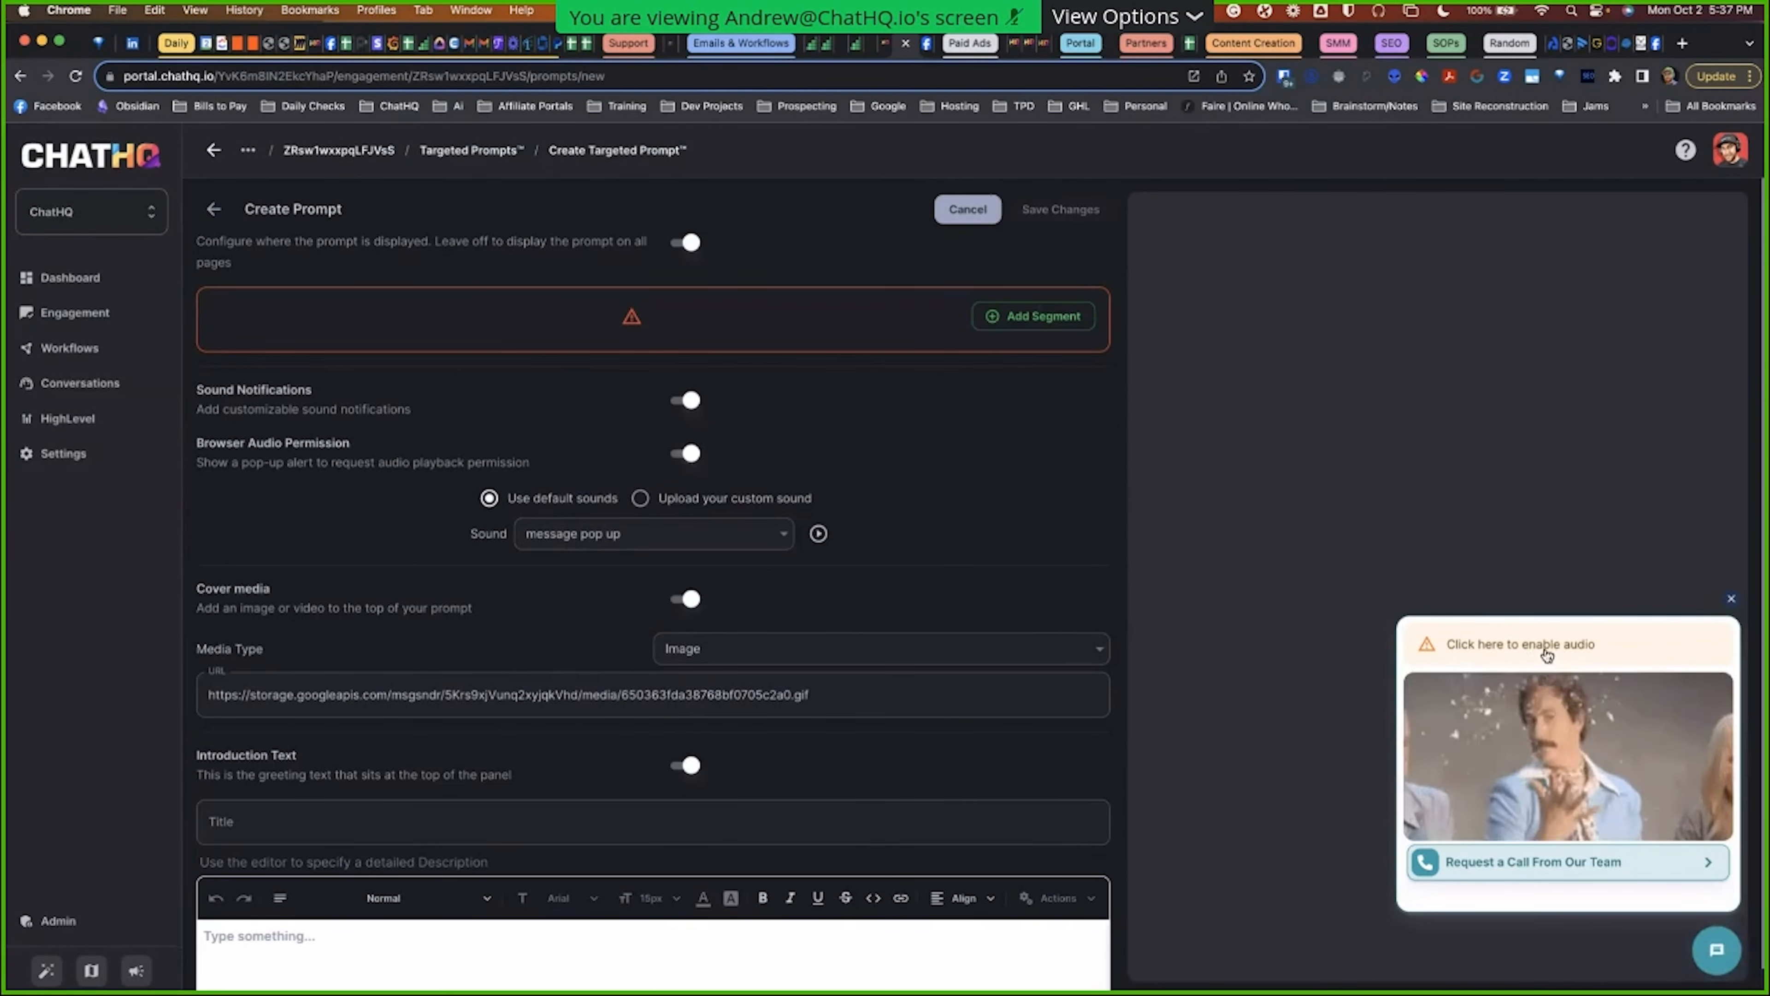
left_click(686, 453)
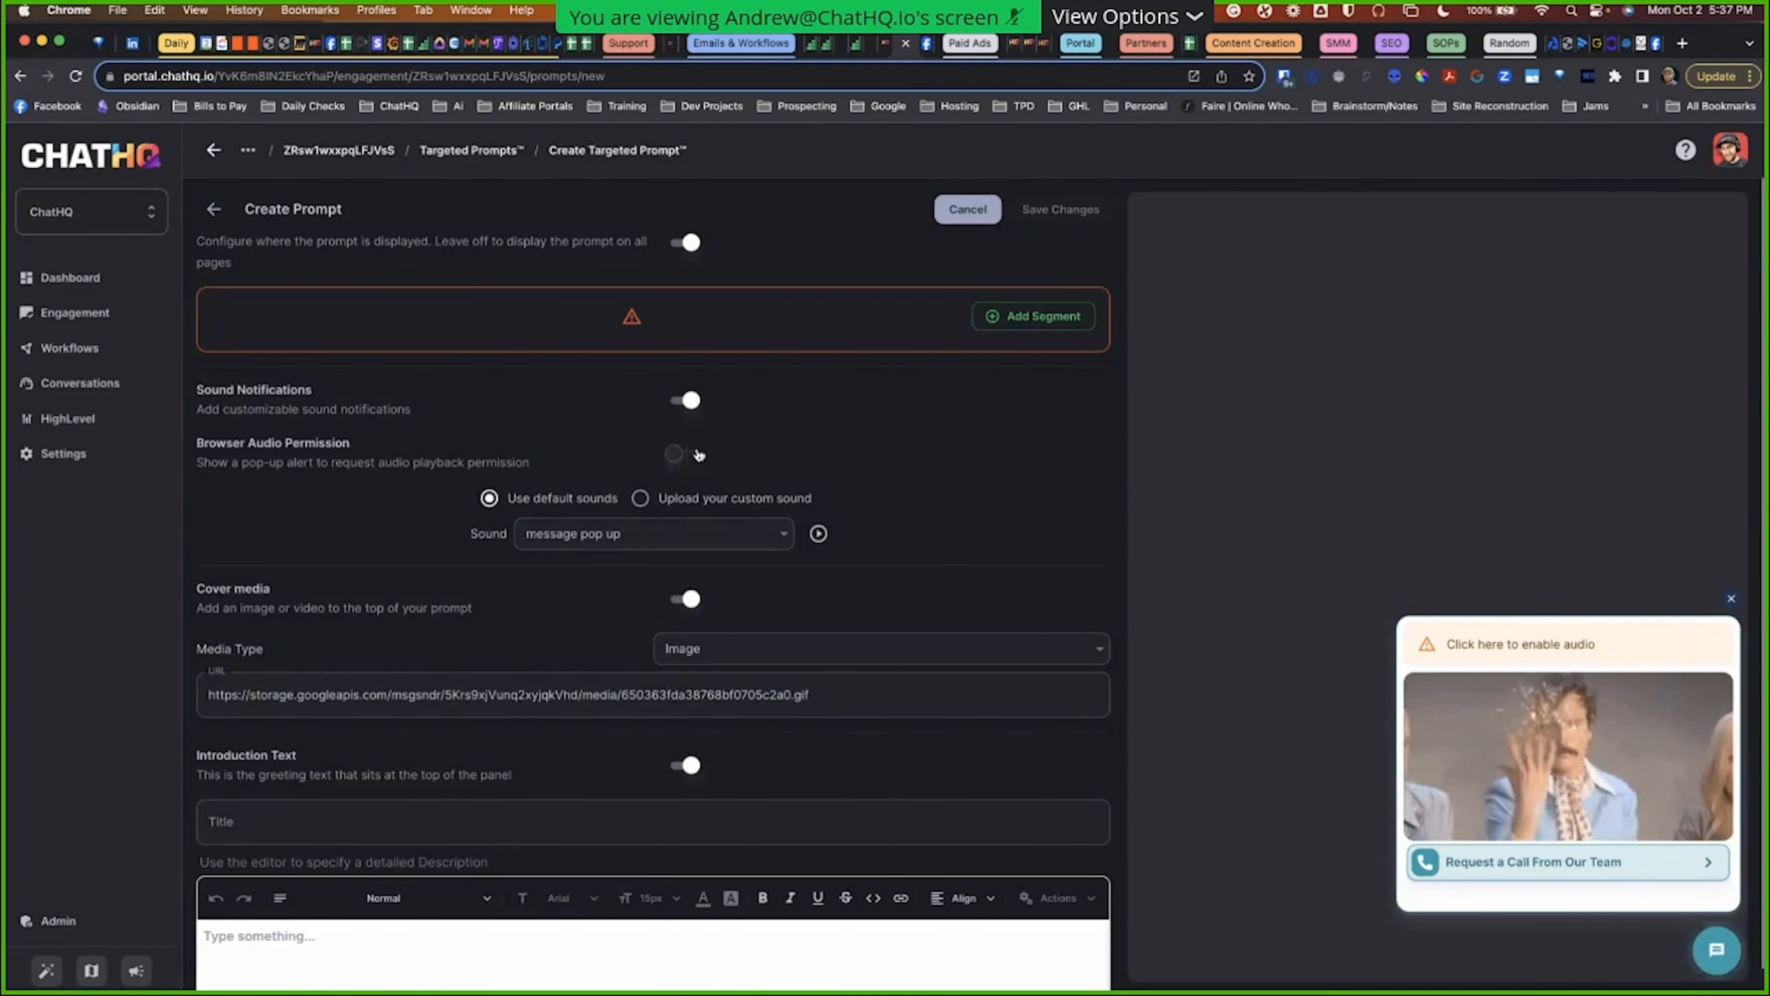
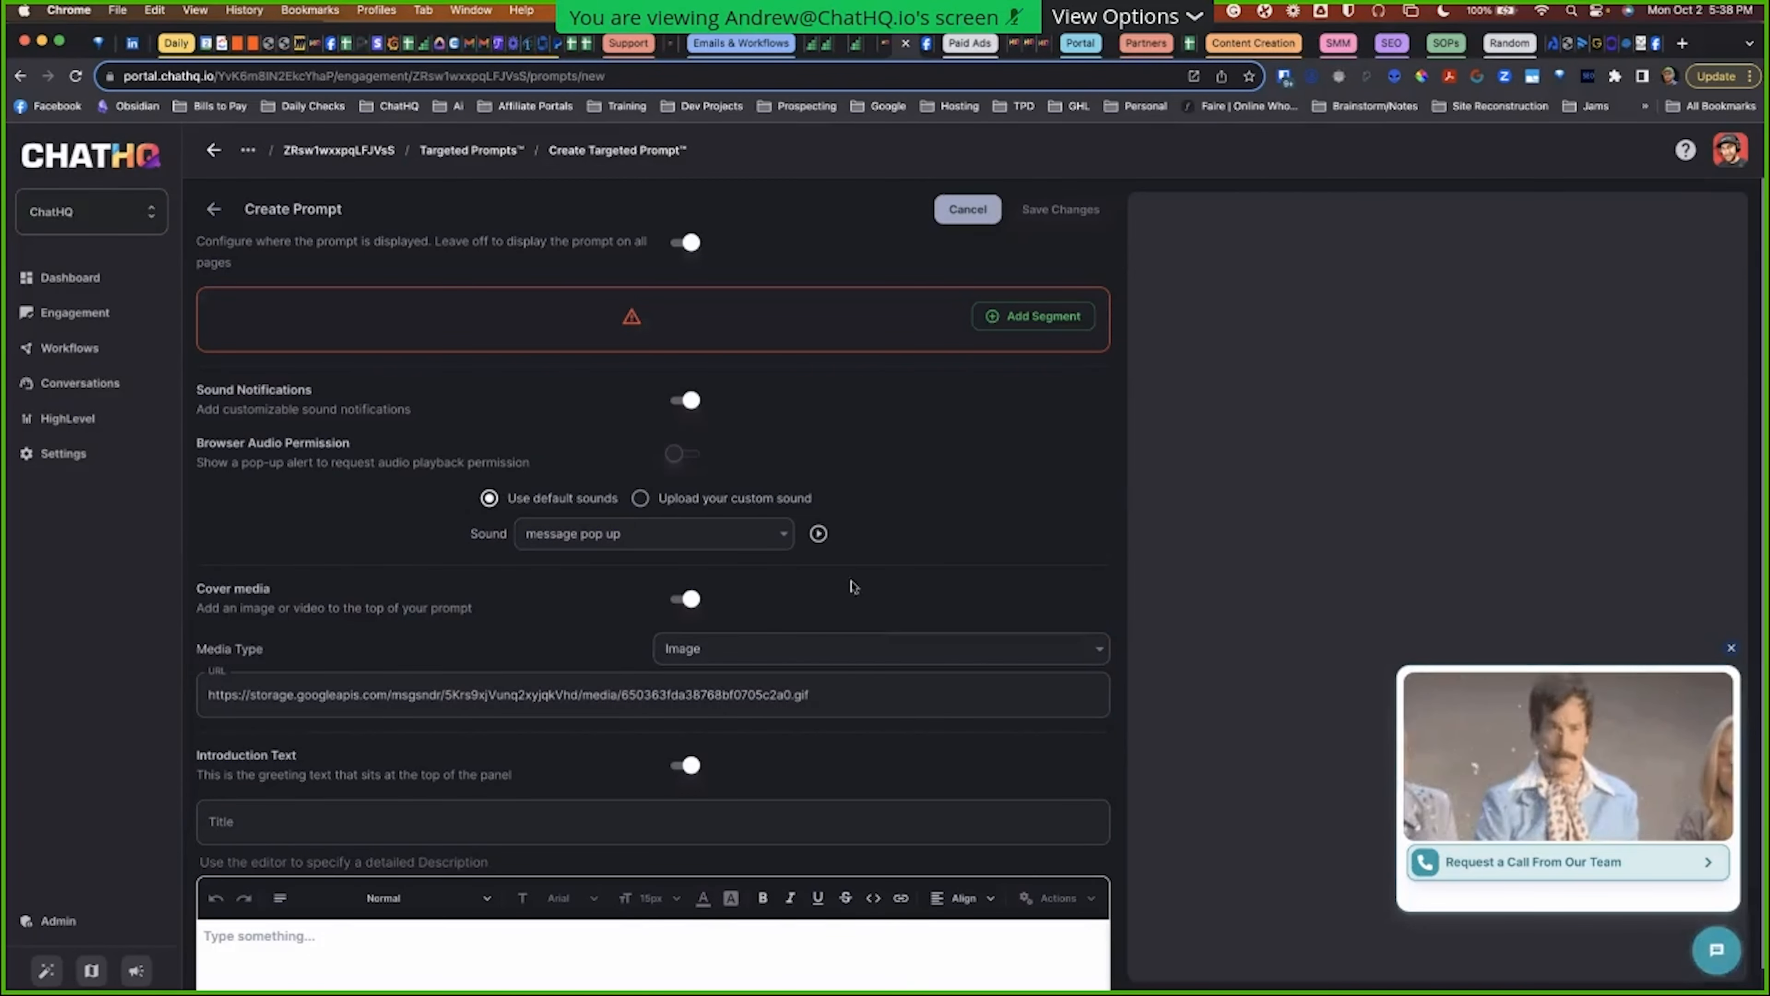
Step: Set the introduction text title to "Would you like to speak directly to a team member?"
scroll(881, 576, "down", 2)
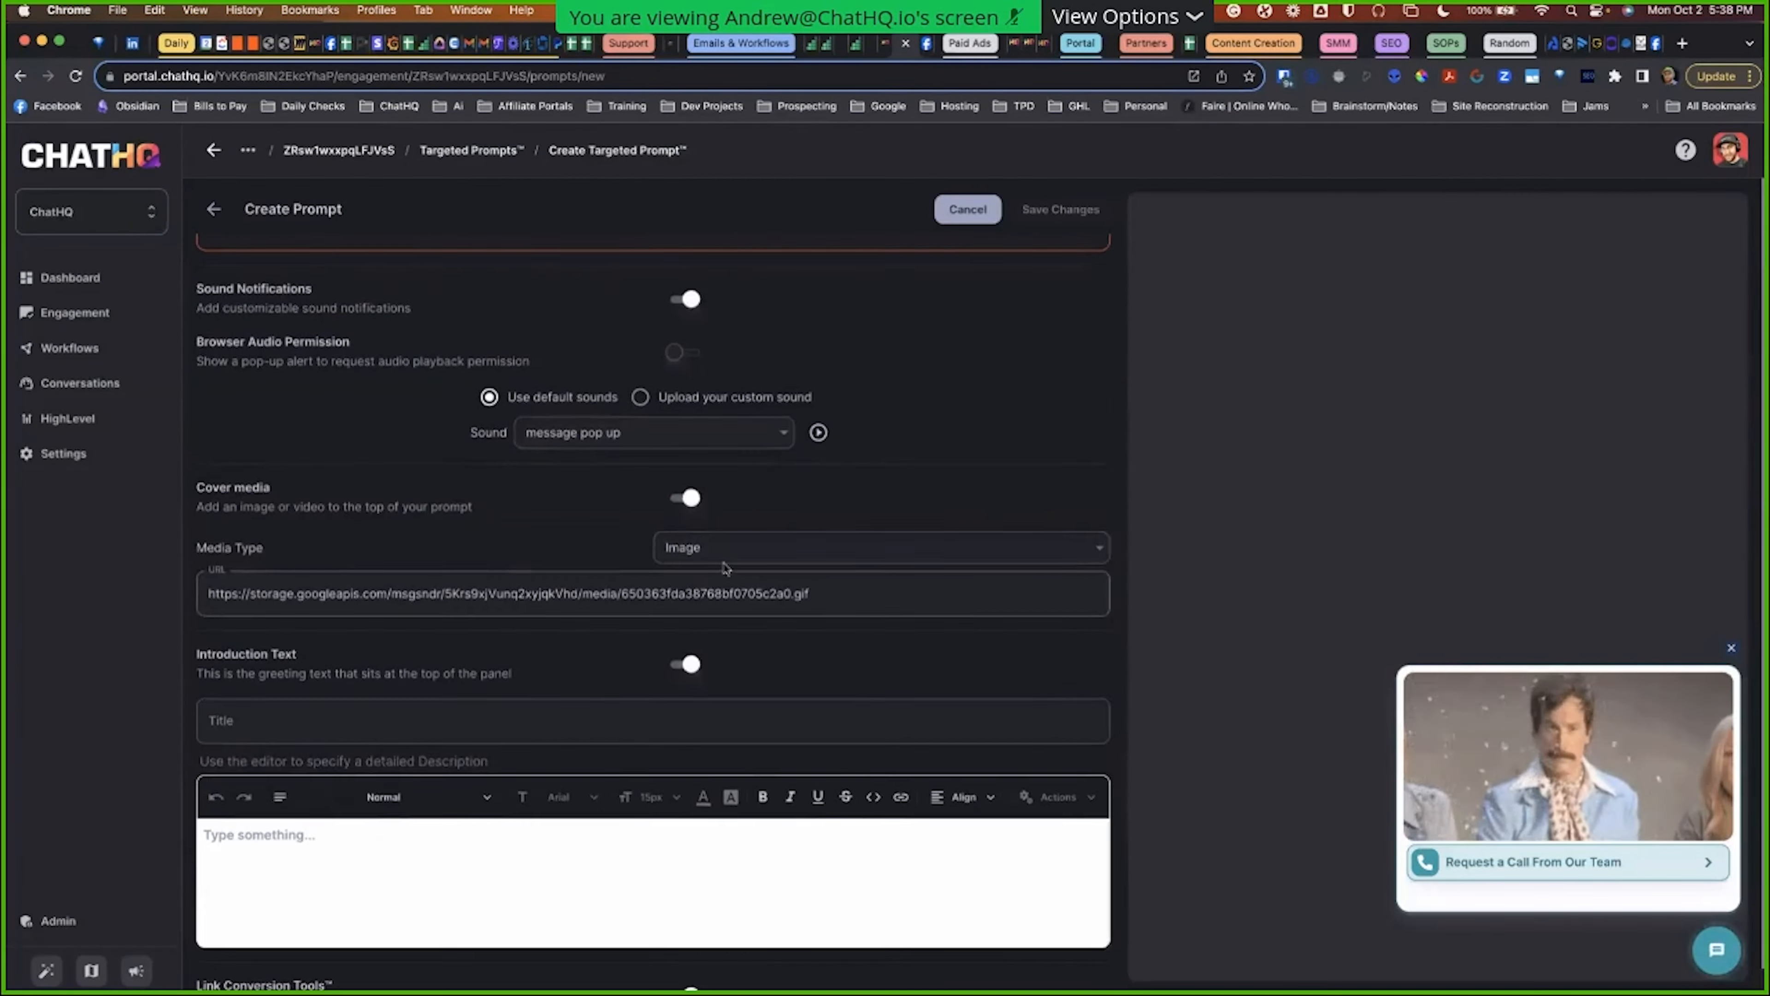
scroll(746, 604, "down", 2)
scroll(351, 624, "down", 3)
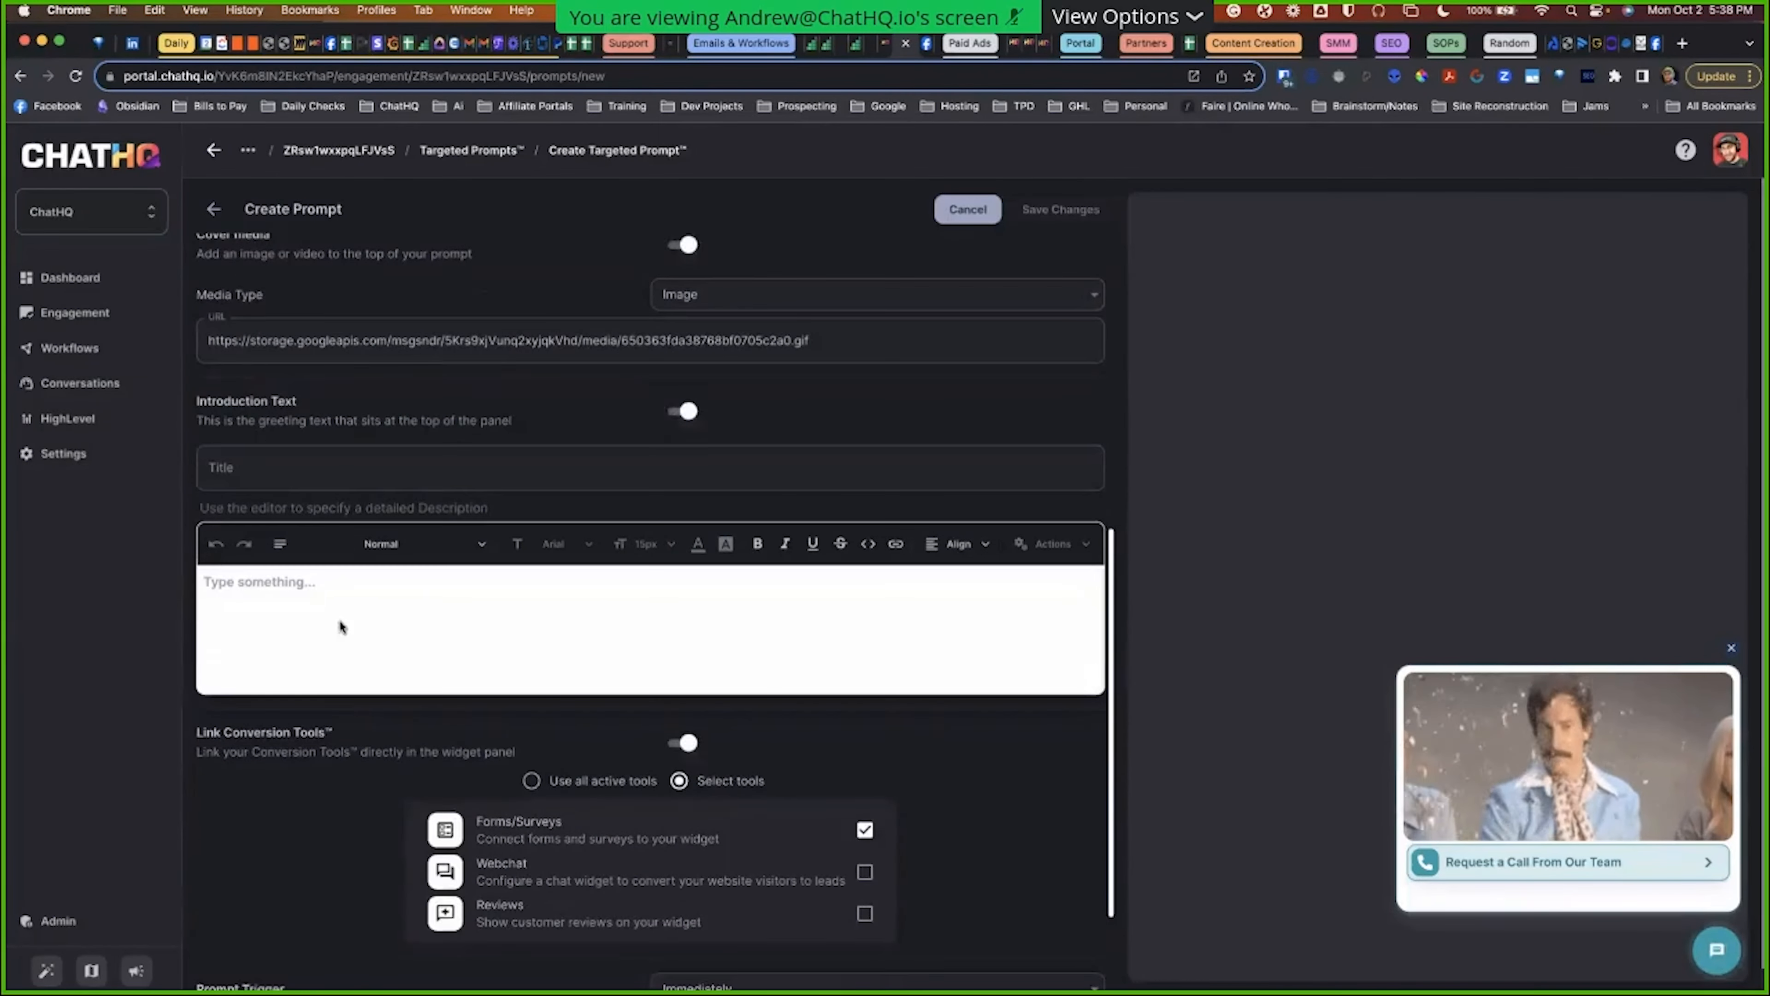
left_click(285, 478)
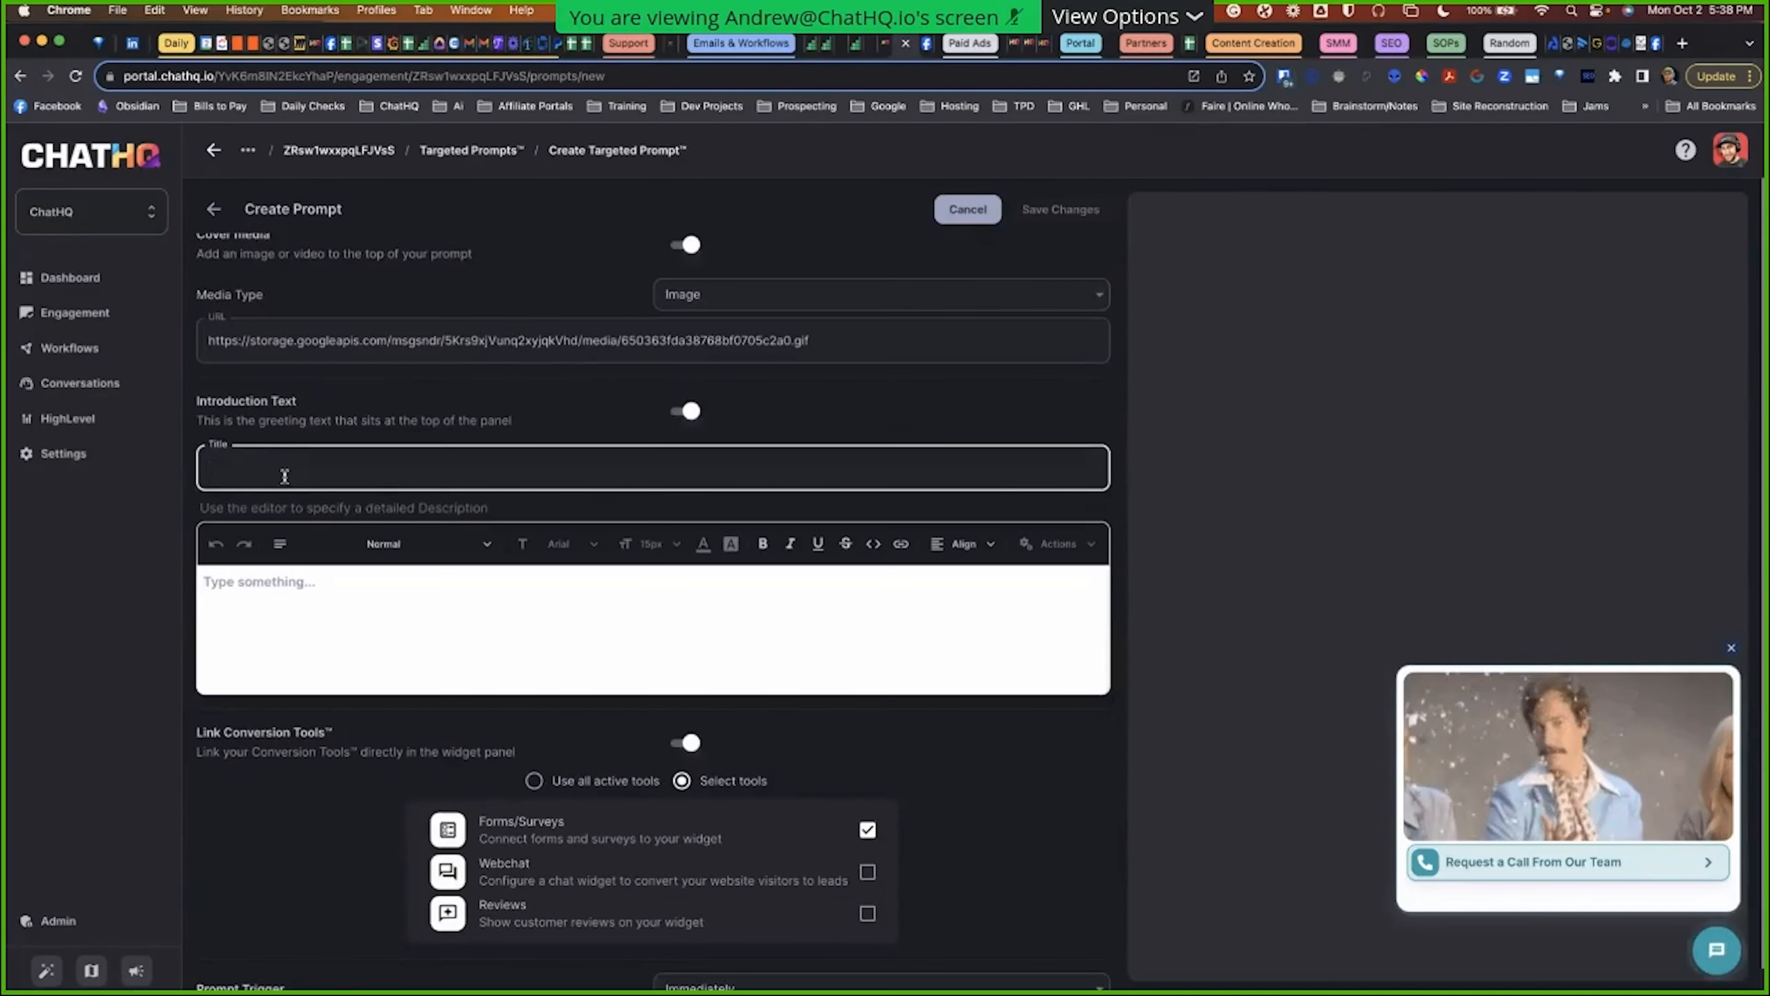
left_click(305, 607)
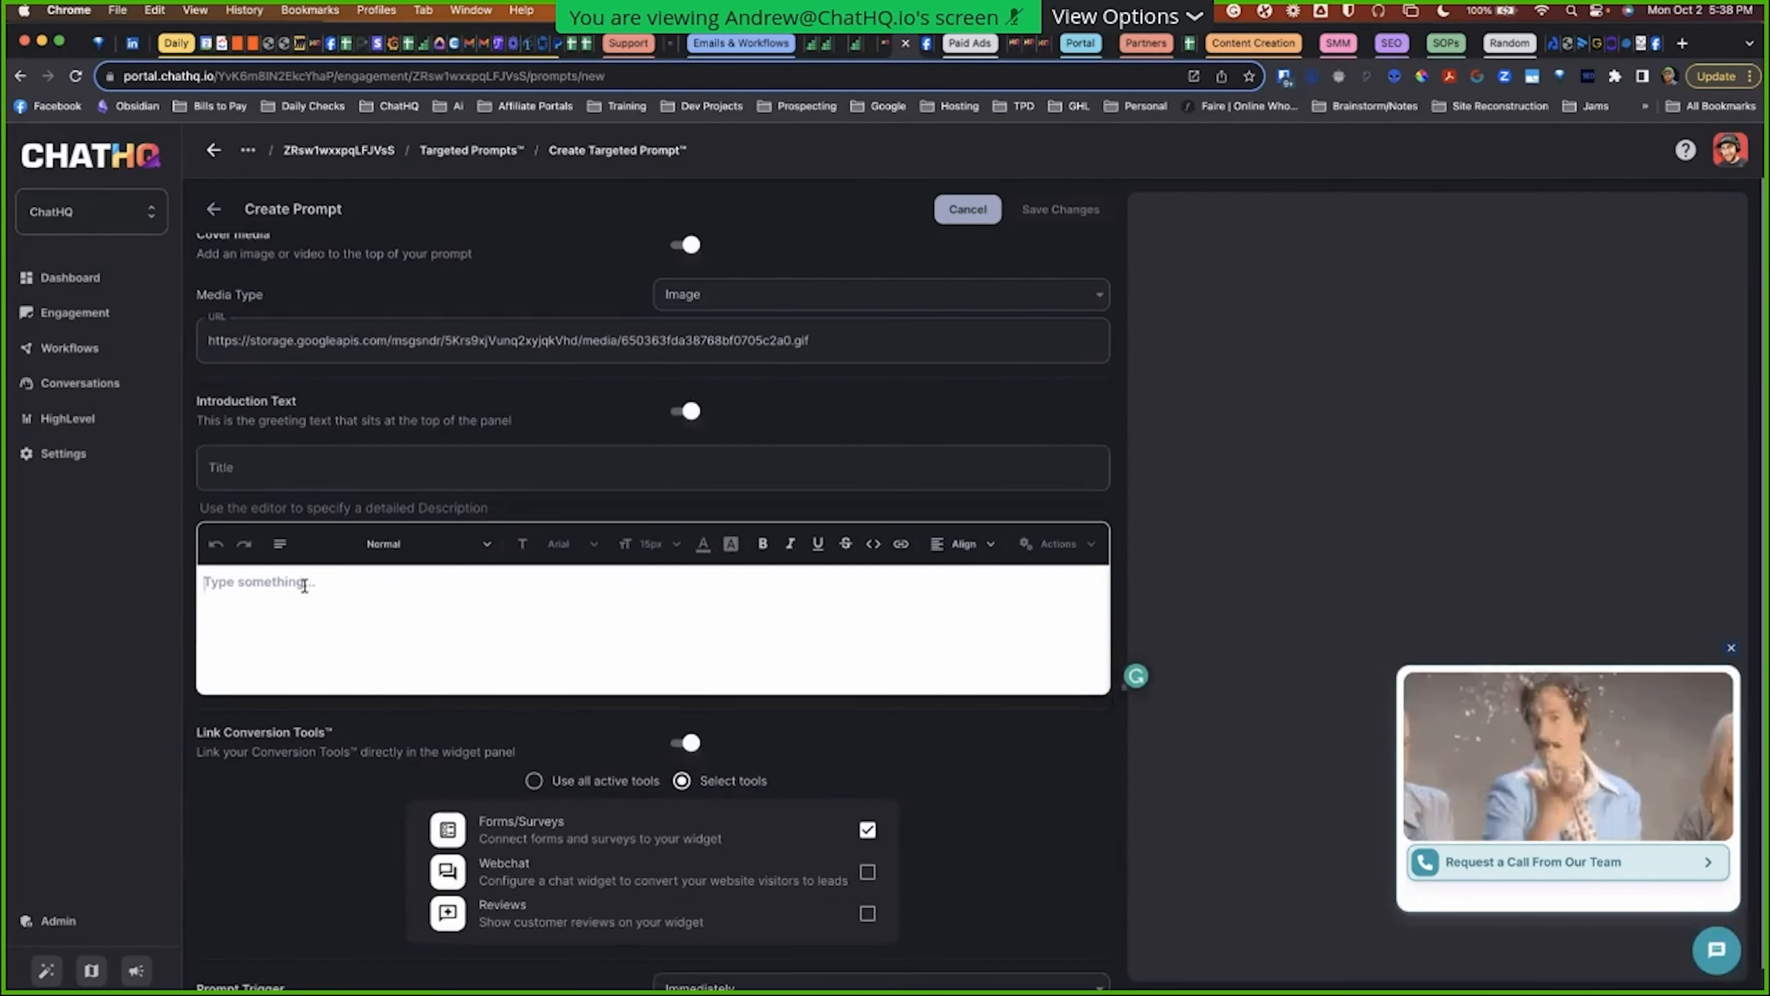
left_click(264, 477)
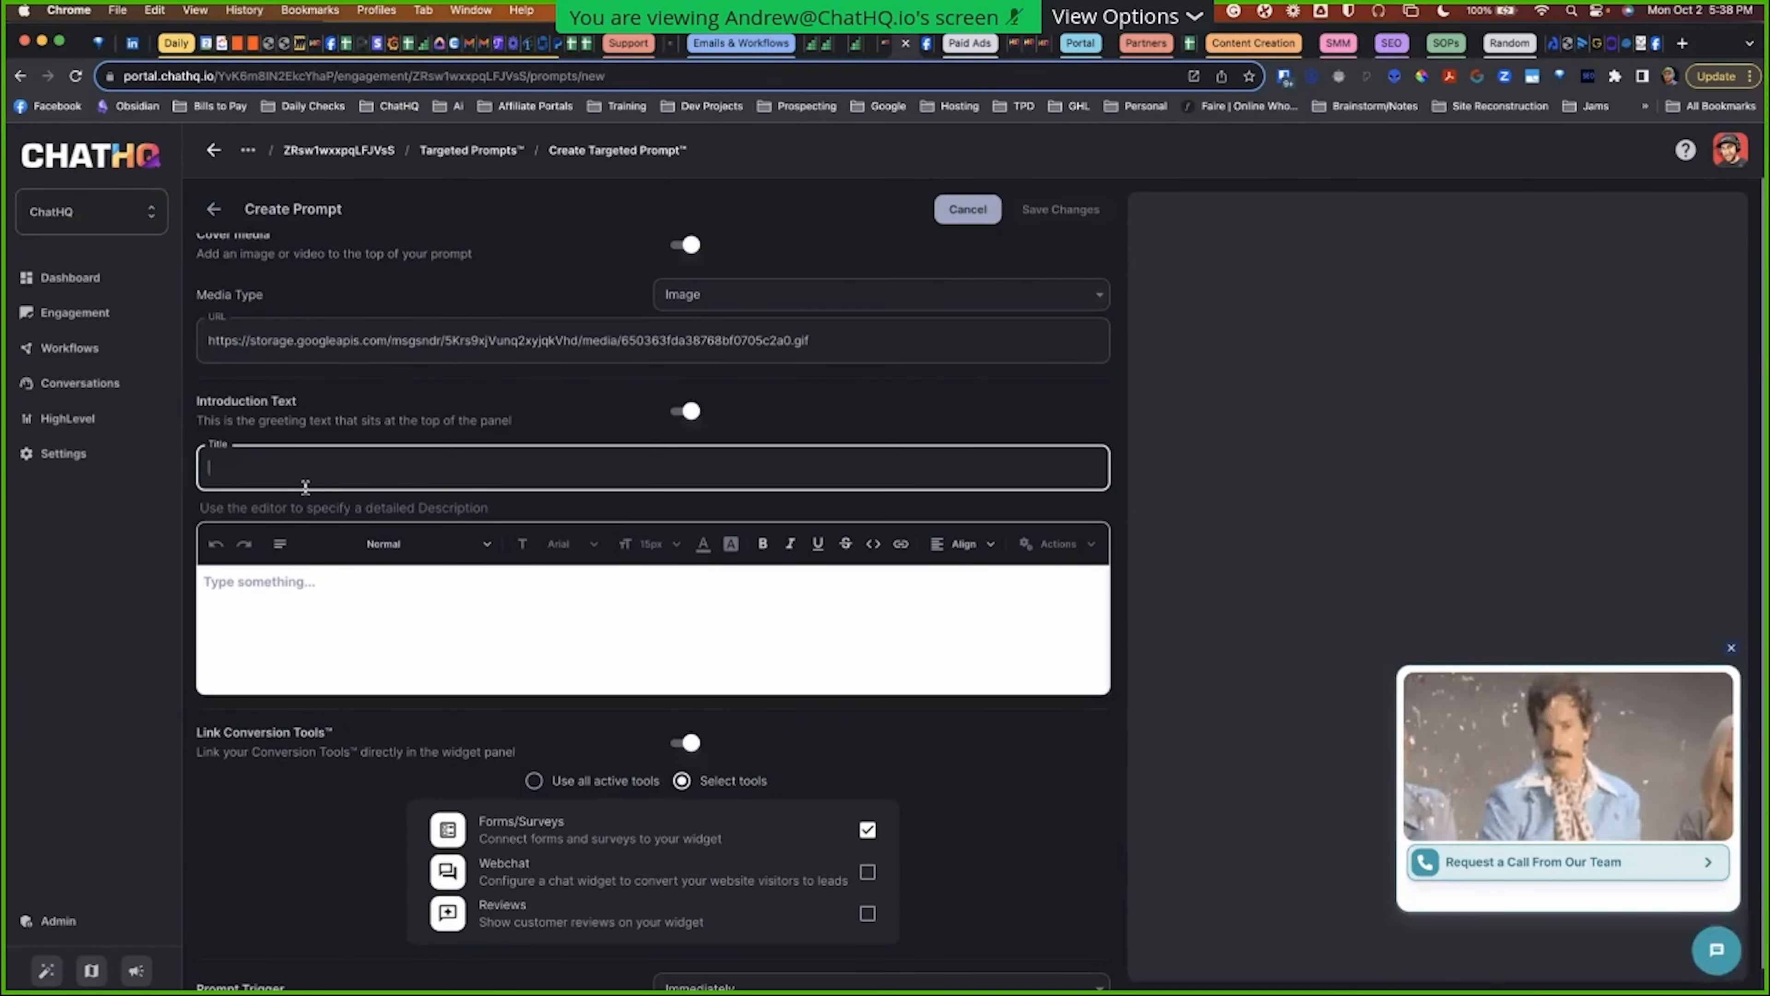
type("Would you ")
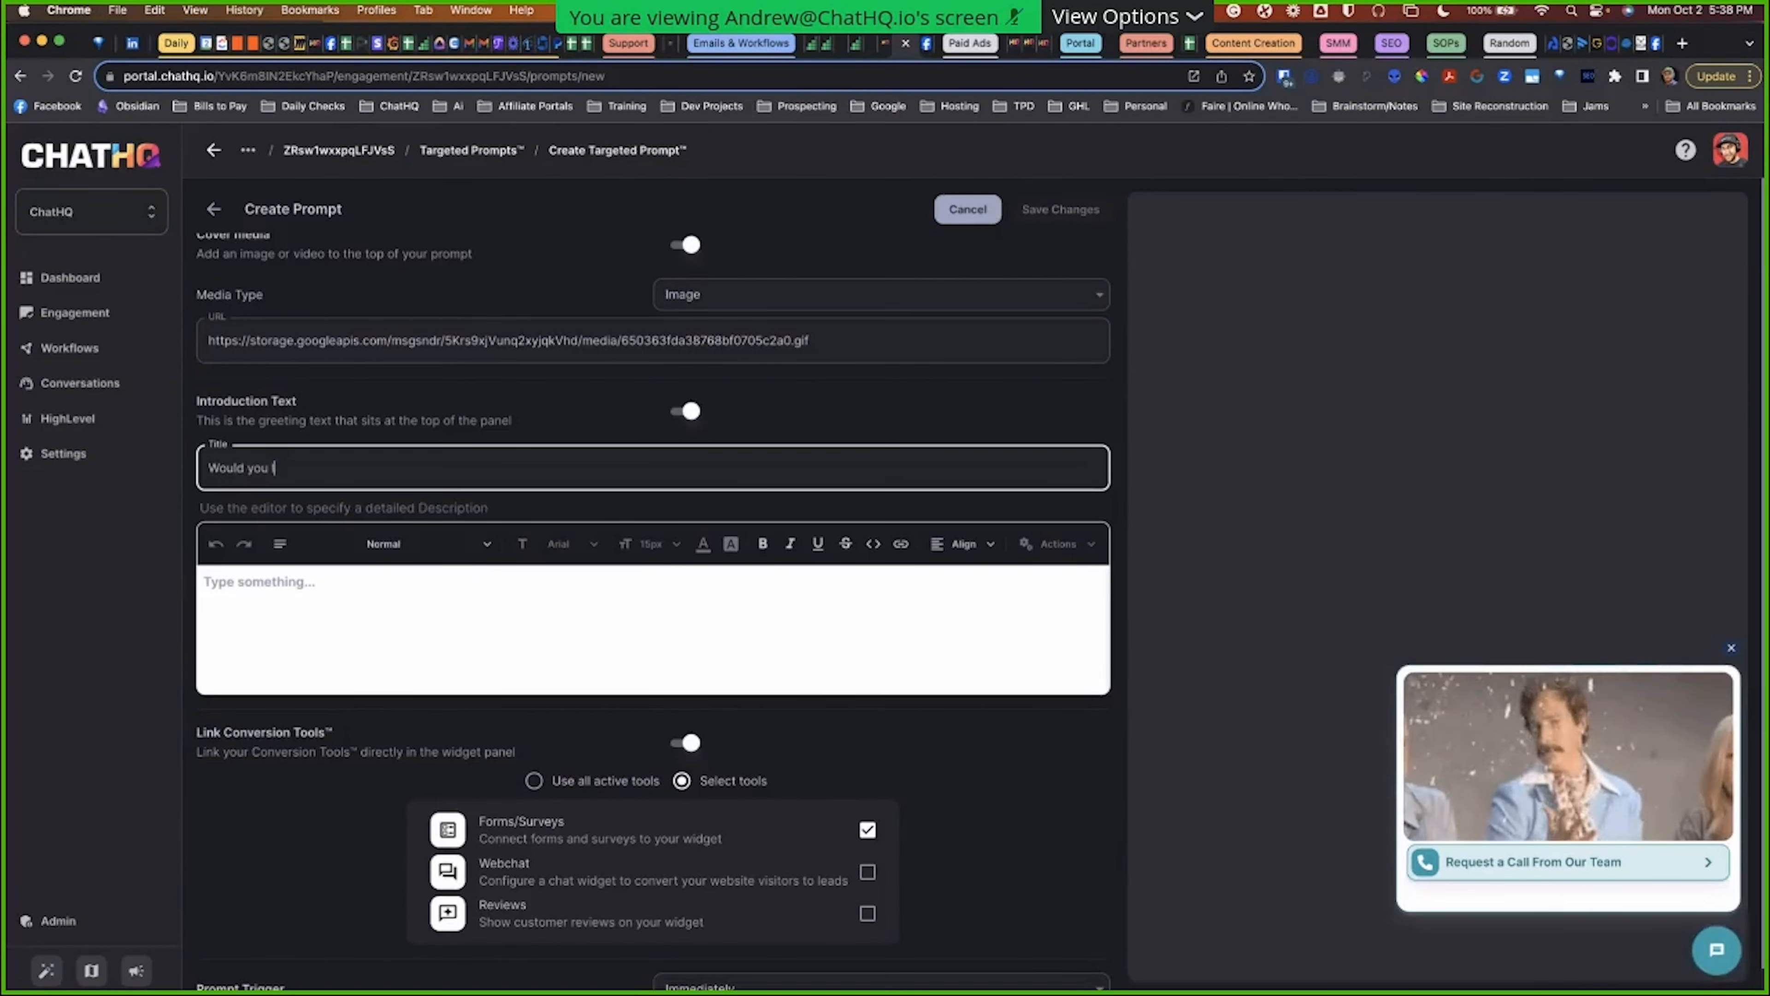
type("like to speak d")
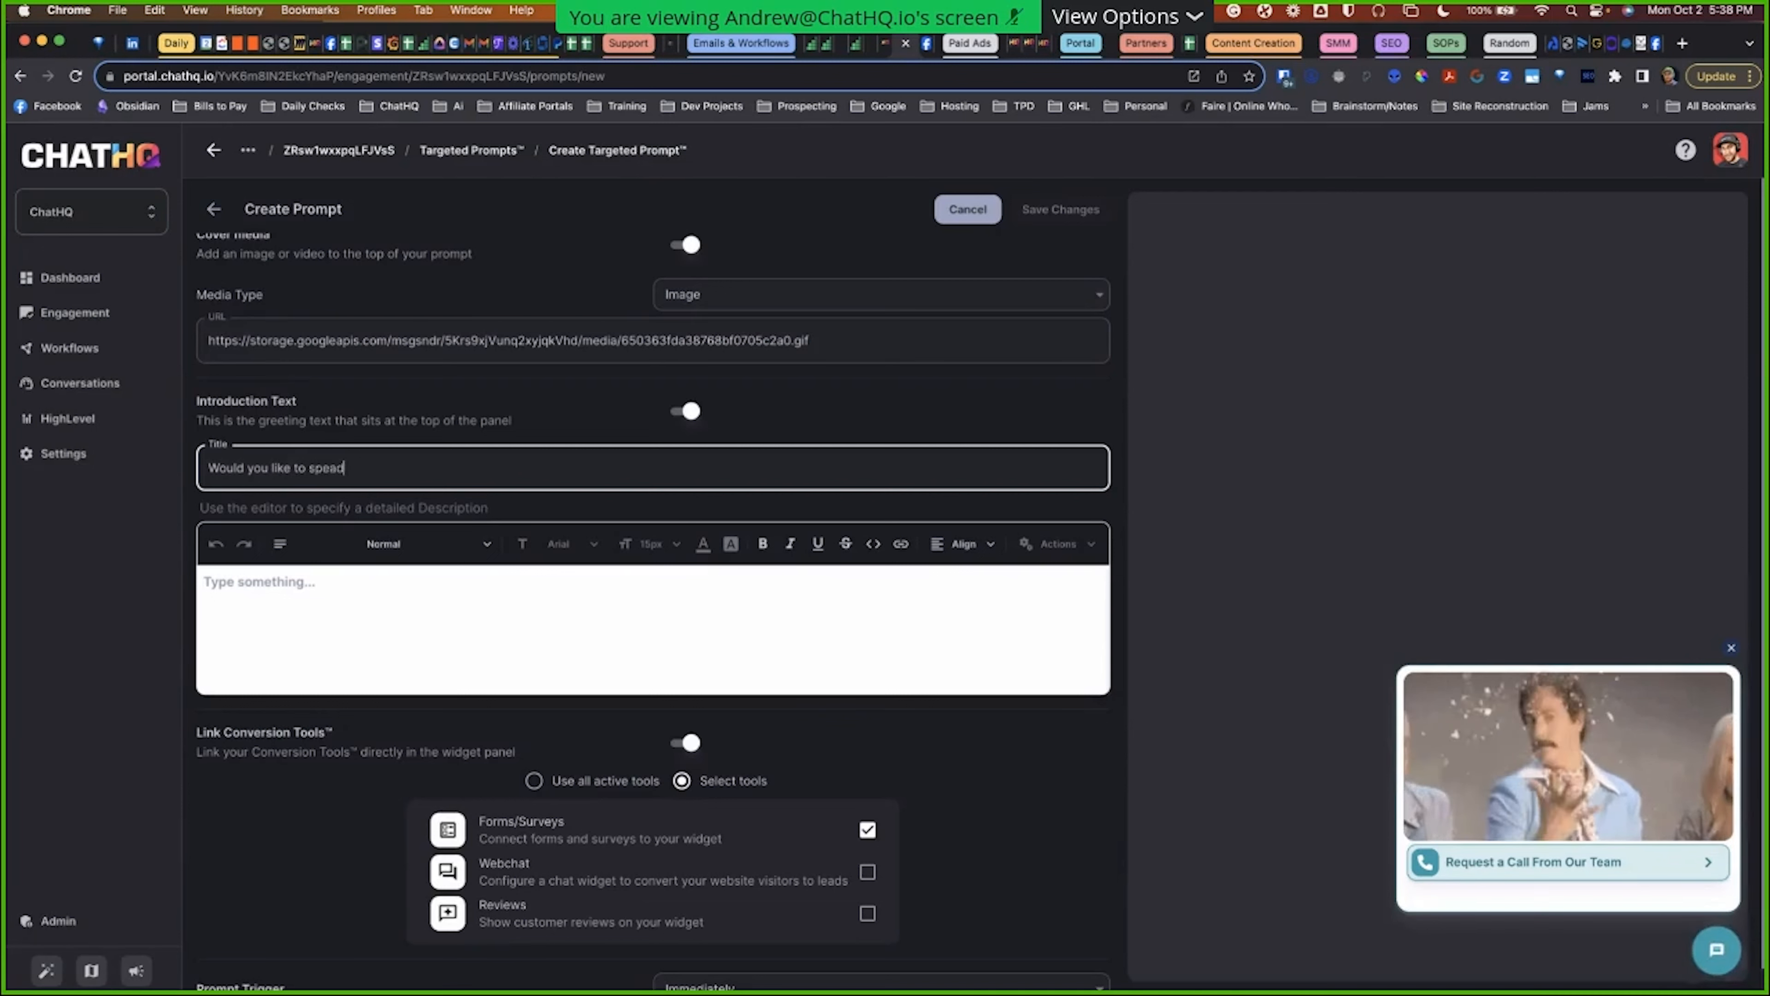
key("BackSpace")
type("k directly ")
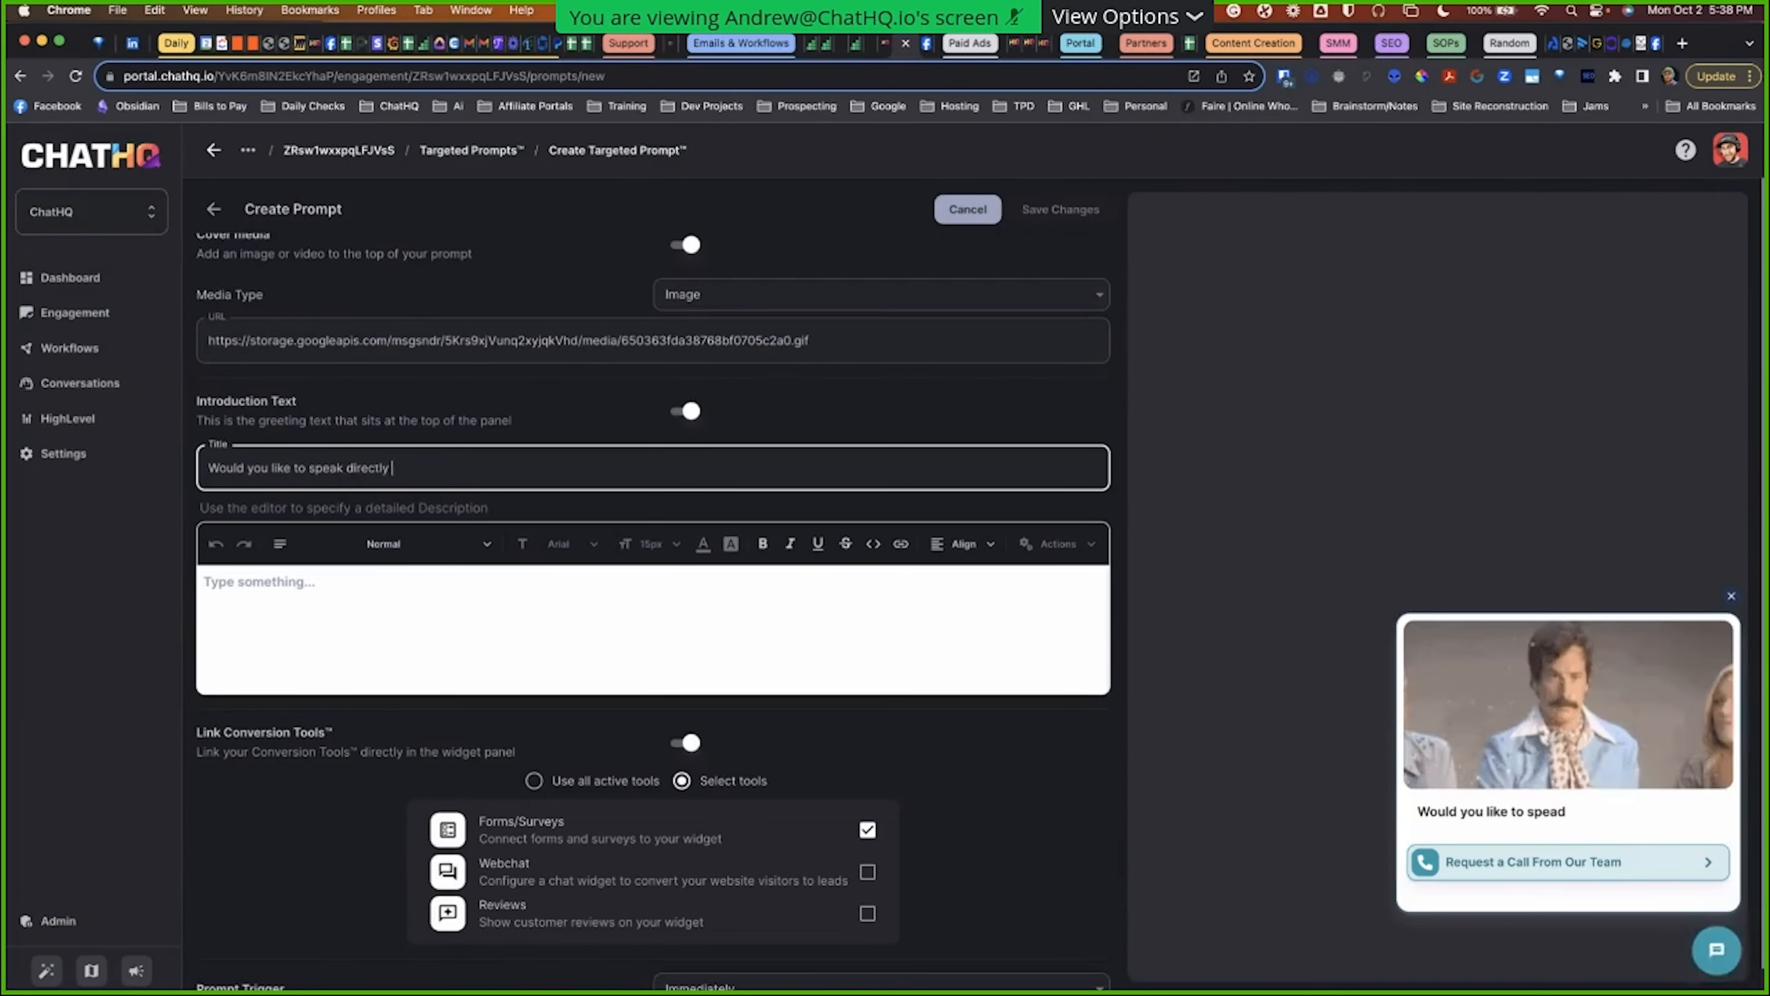
type("to a team member?")
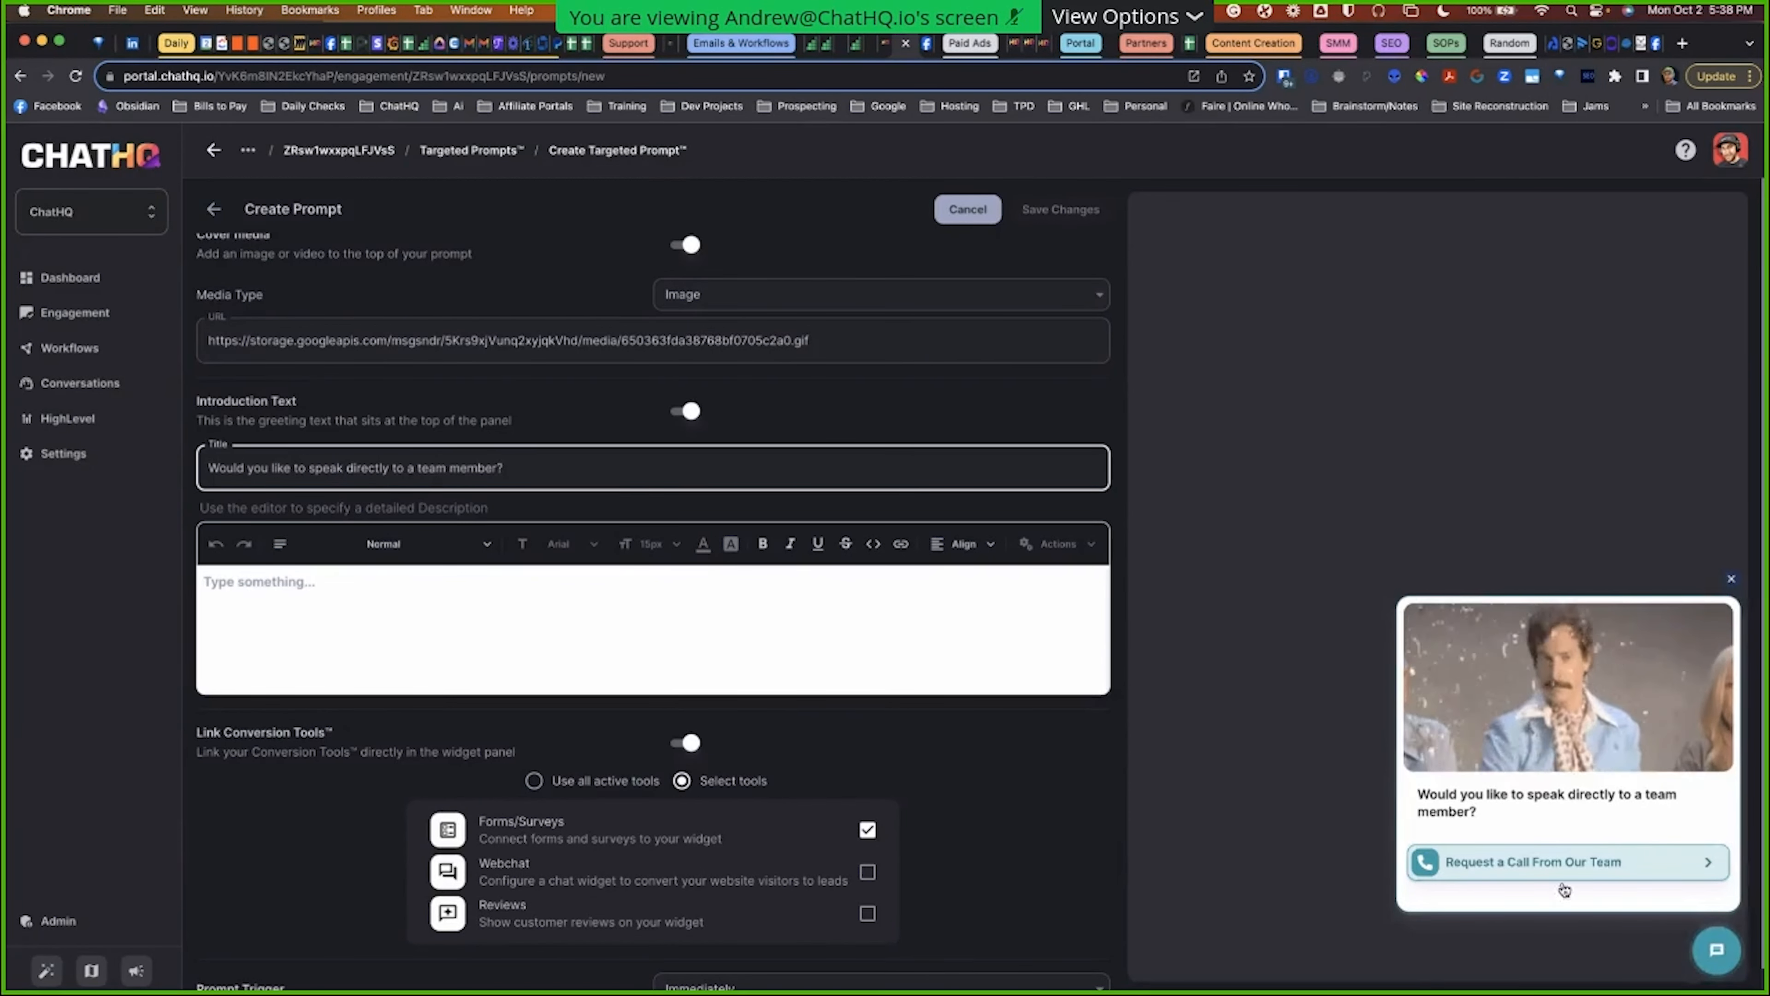
left_click_drag(1437, 795, 1476, 815)
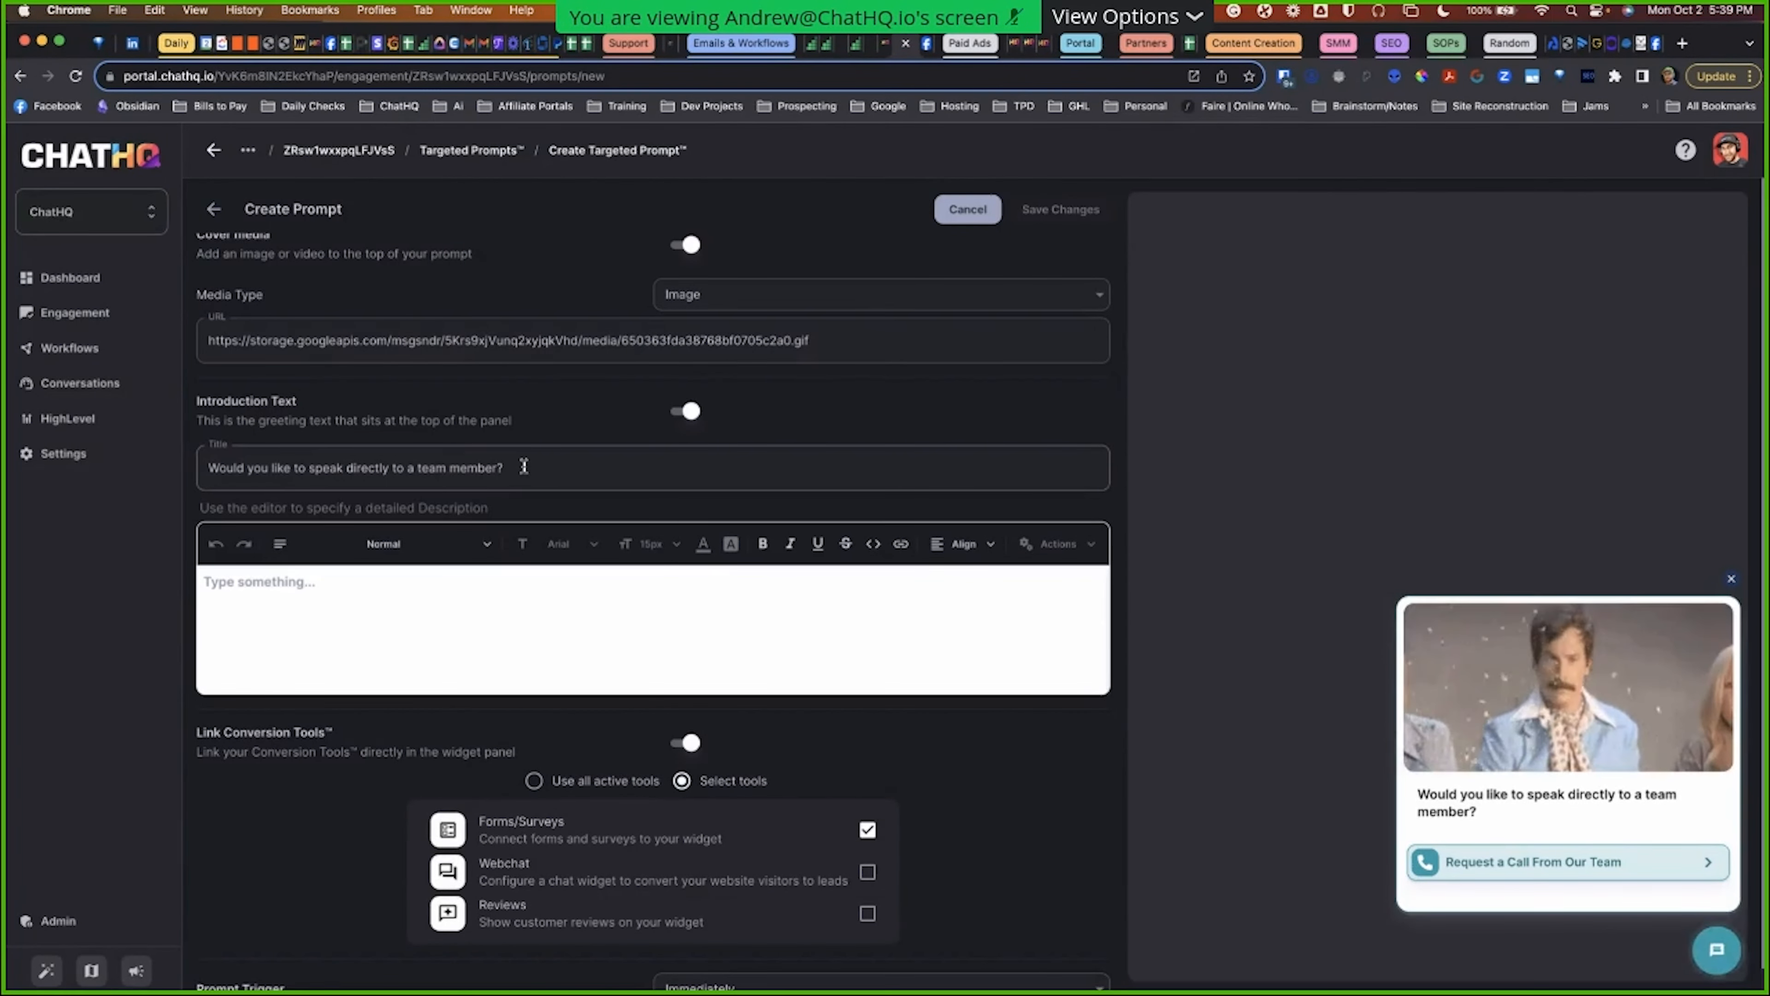
Step: Move the question "Would you like to speak directly to a team member?" from the introduction title into the description editor
left_click_drag(523, 467, 202, 469)
key("super+c")
key("BackSpace")
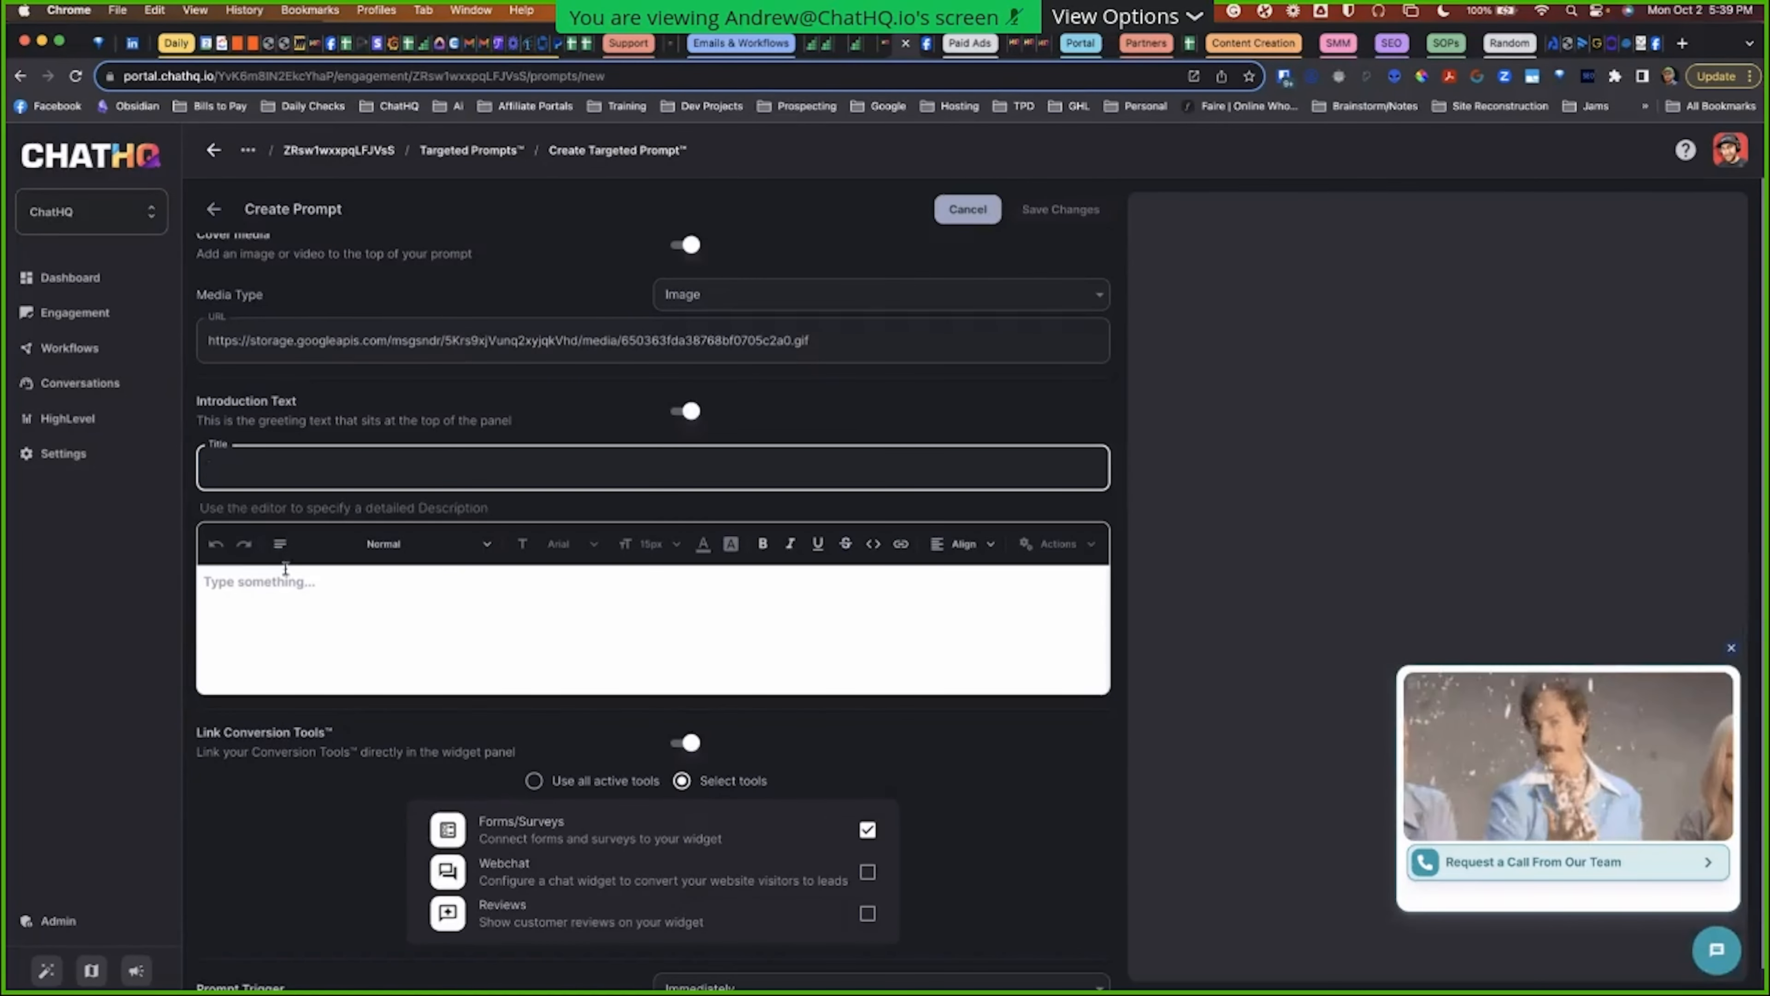
left_click(285, 577)
key("super+v")
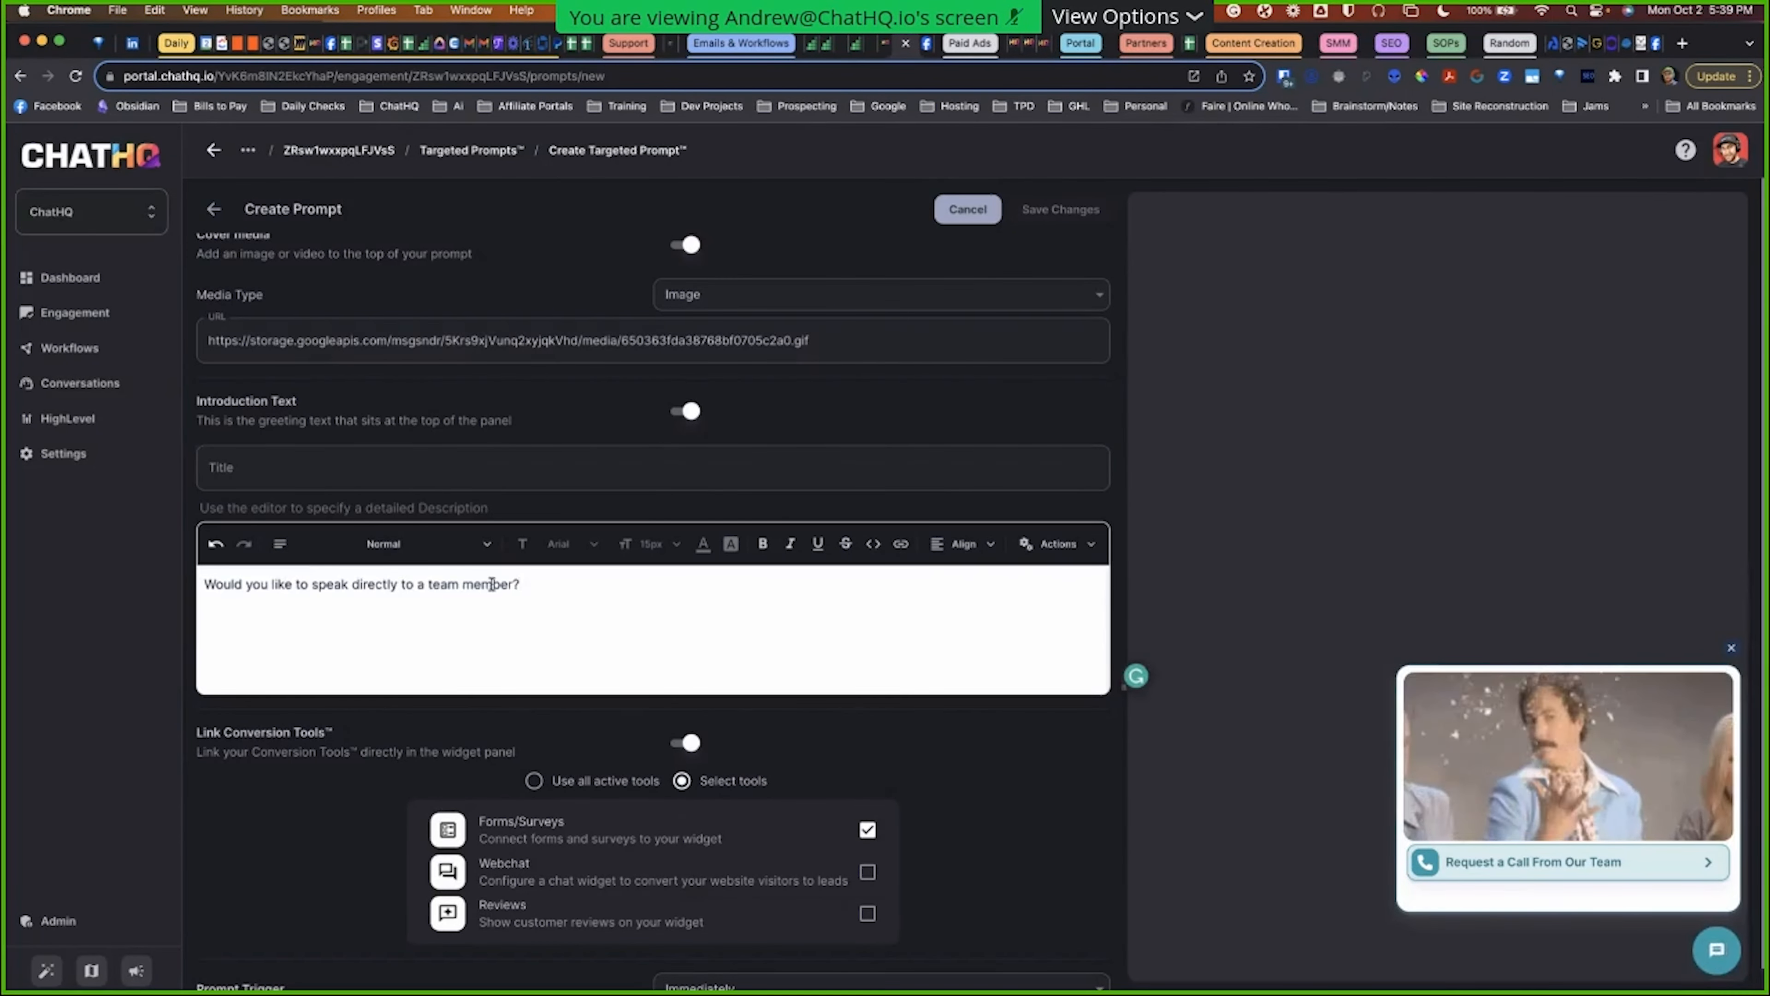
Step: Format the question in the introduction description as Heading 1
left_click_drag(542, 587, 203, 586)
left_click(363, 544)
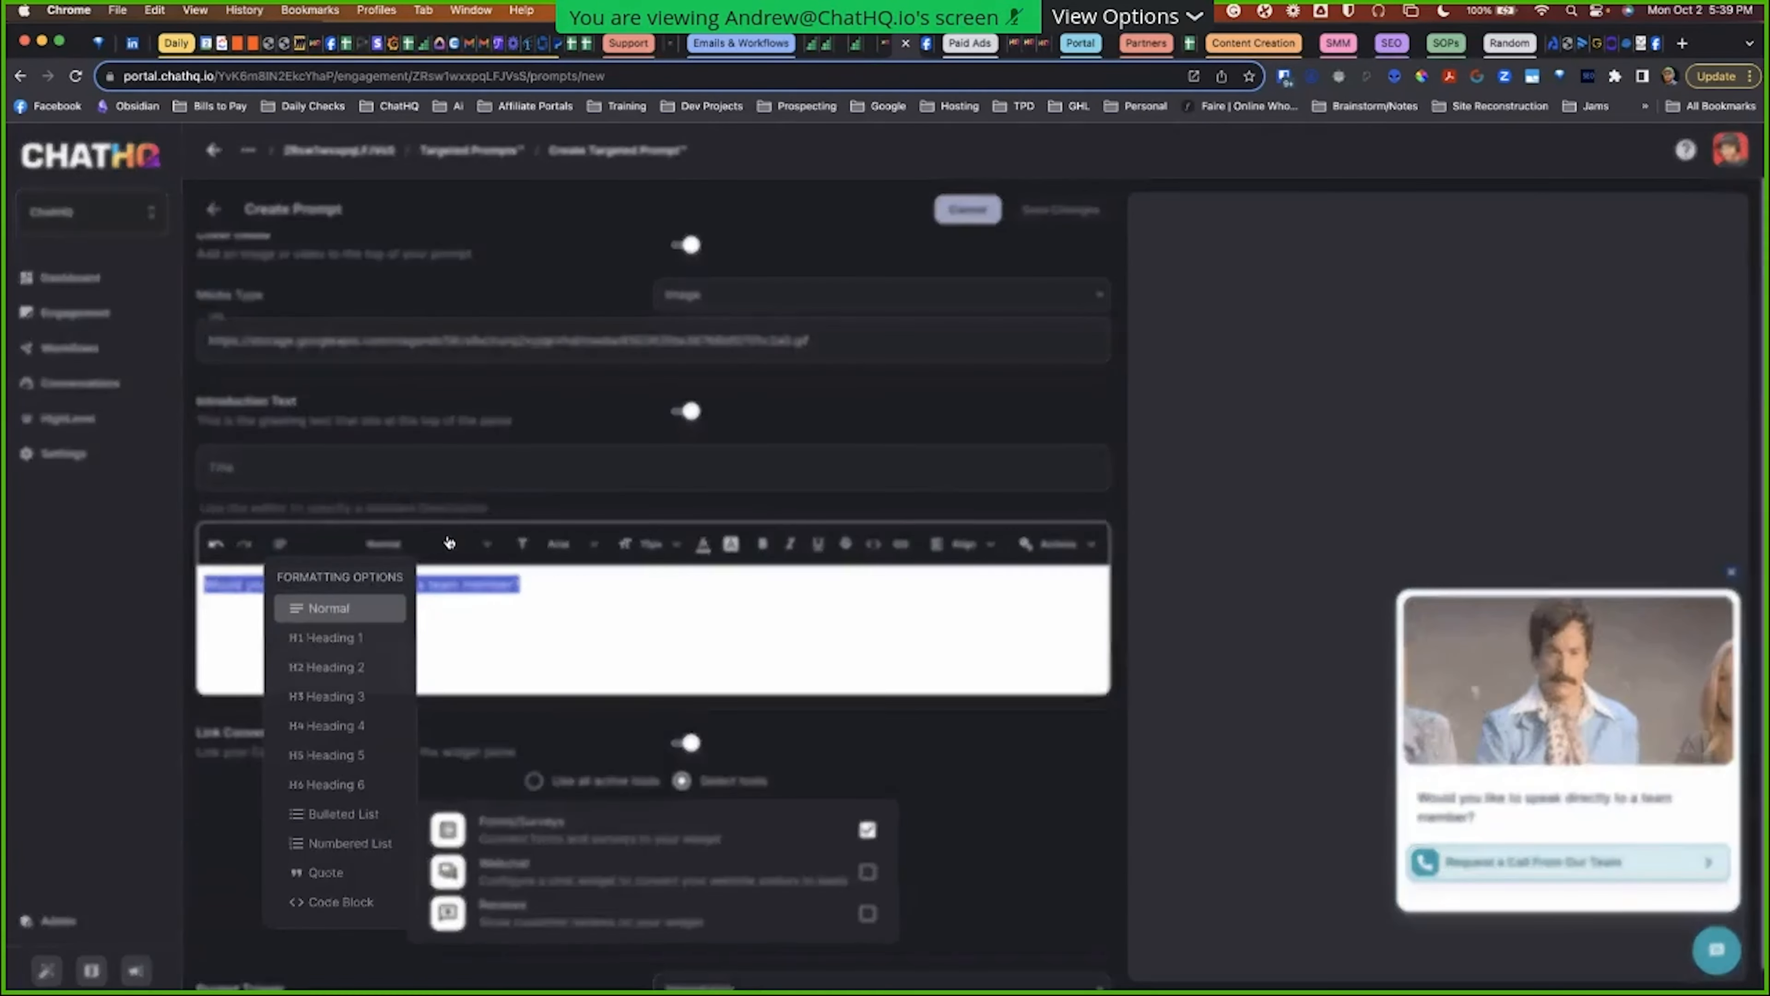
left_click(337, 637)
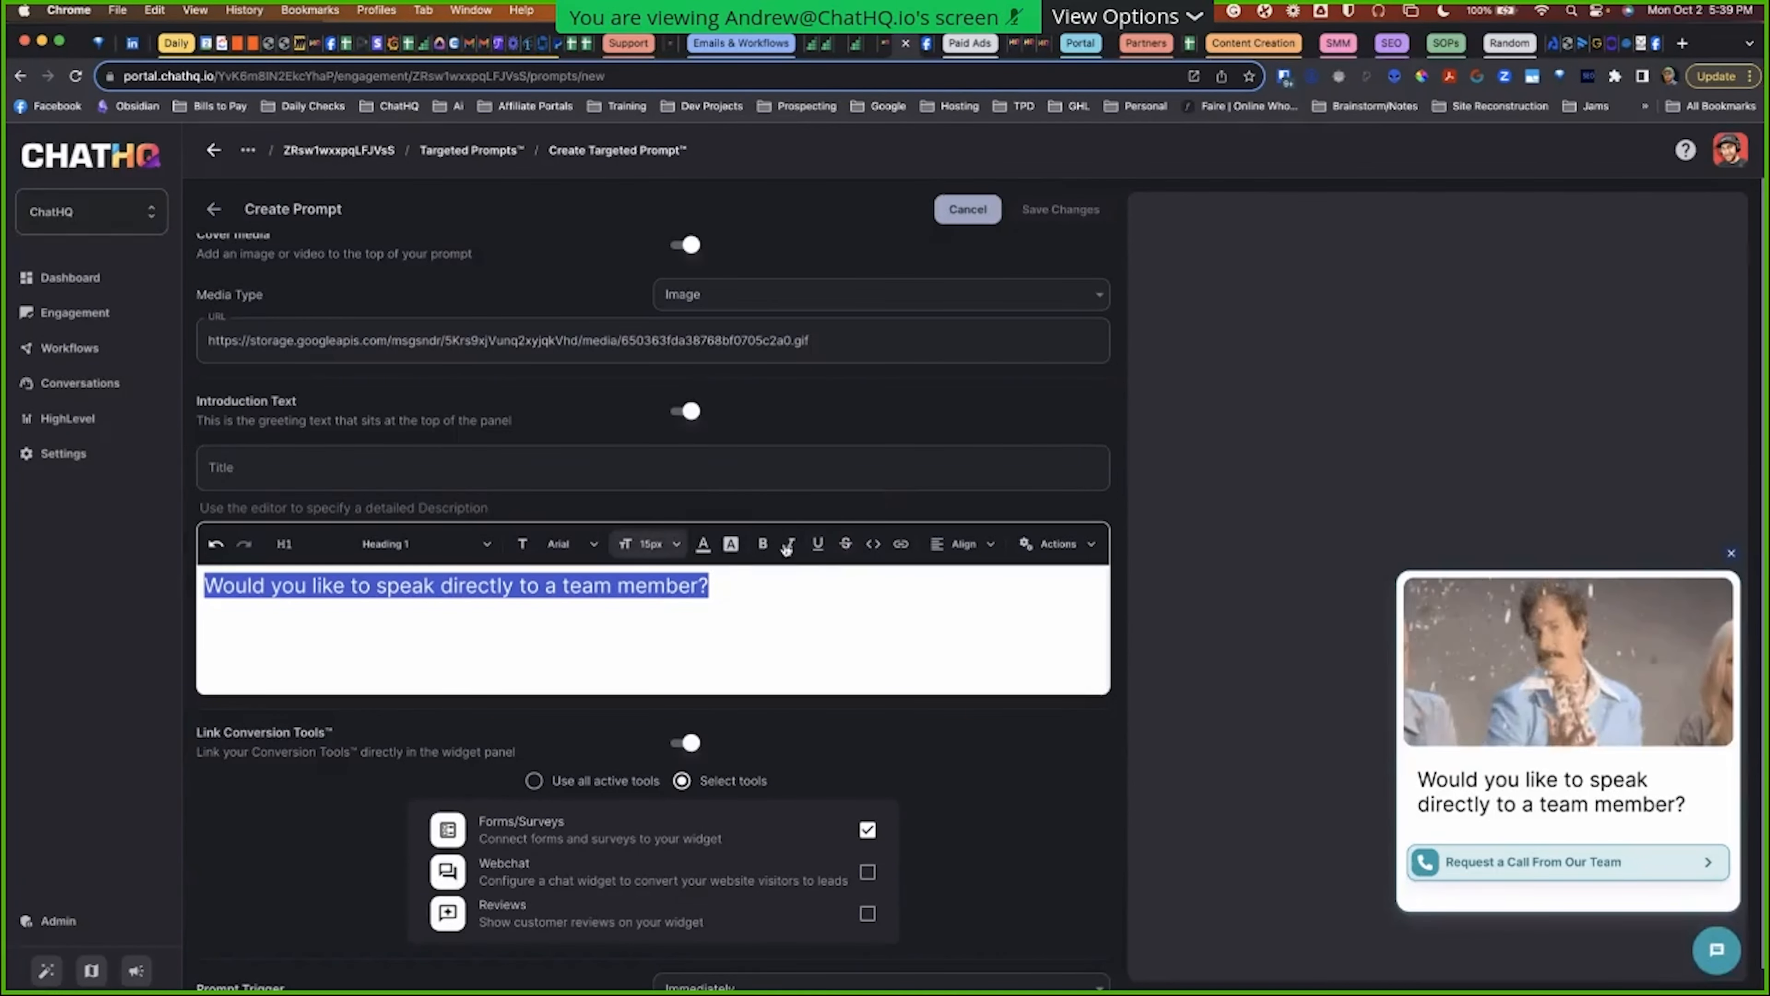
left_click(650, 545)
left_click(535, 626)
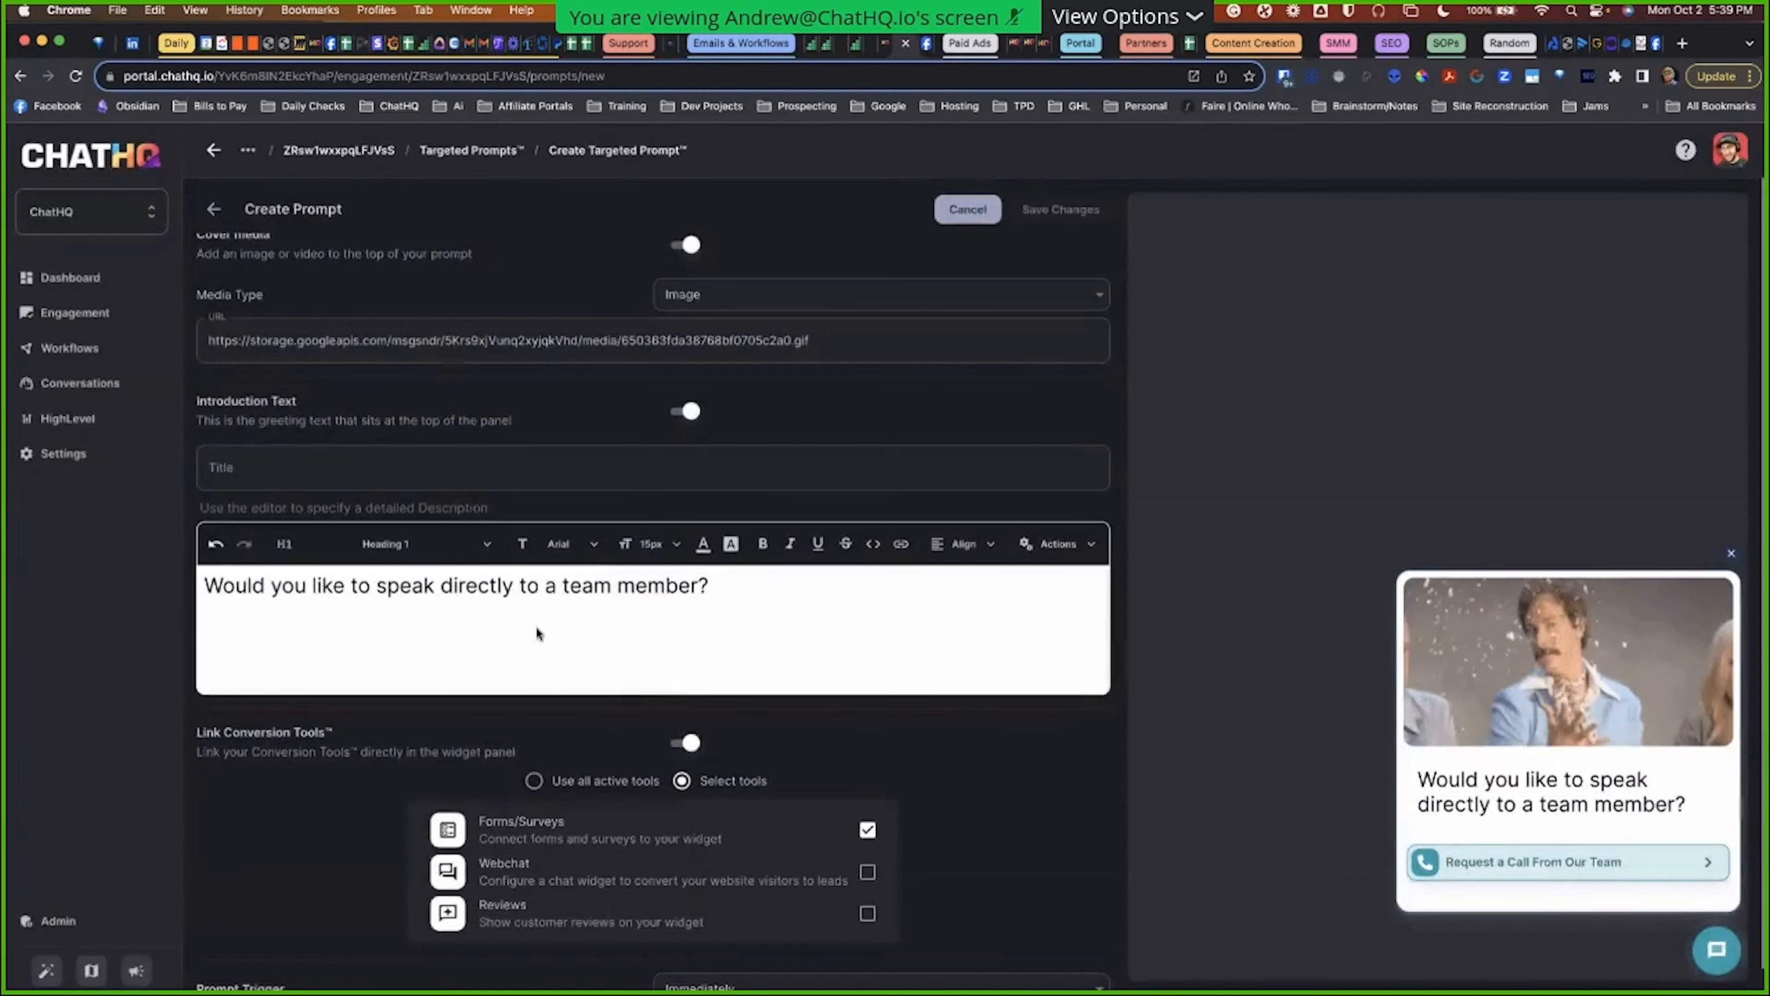
Step: Copy the description's question, return it to Normal style, and format it as 20px bold text
left_click_drag(709, 586, 222, 585)
left_click(200, 586, "shift")
key("super+c")
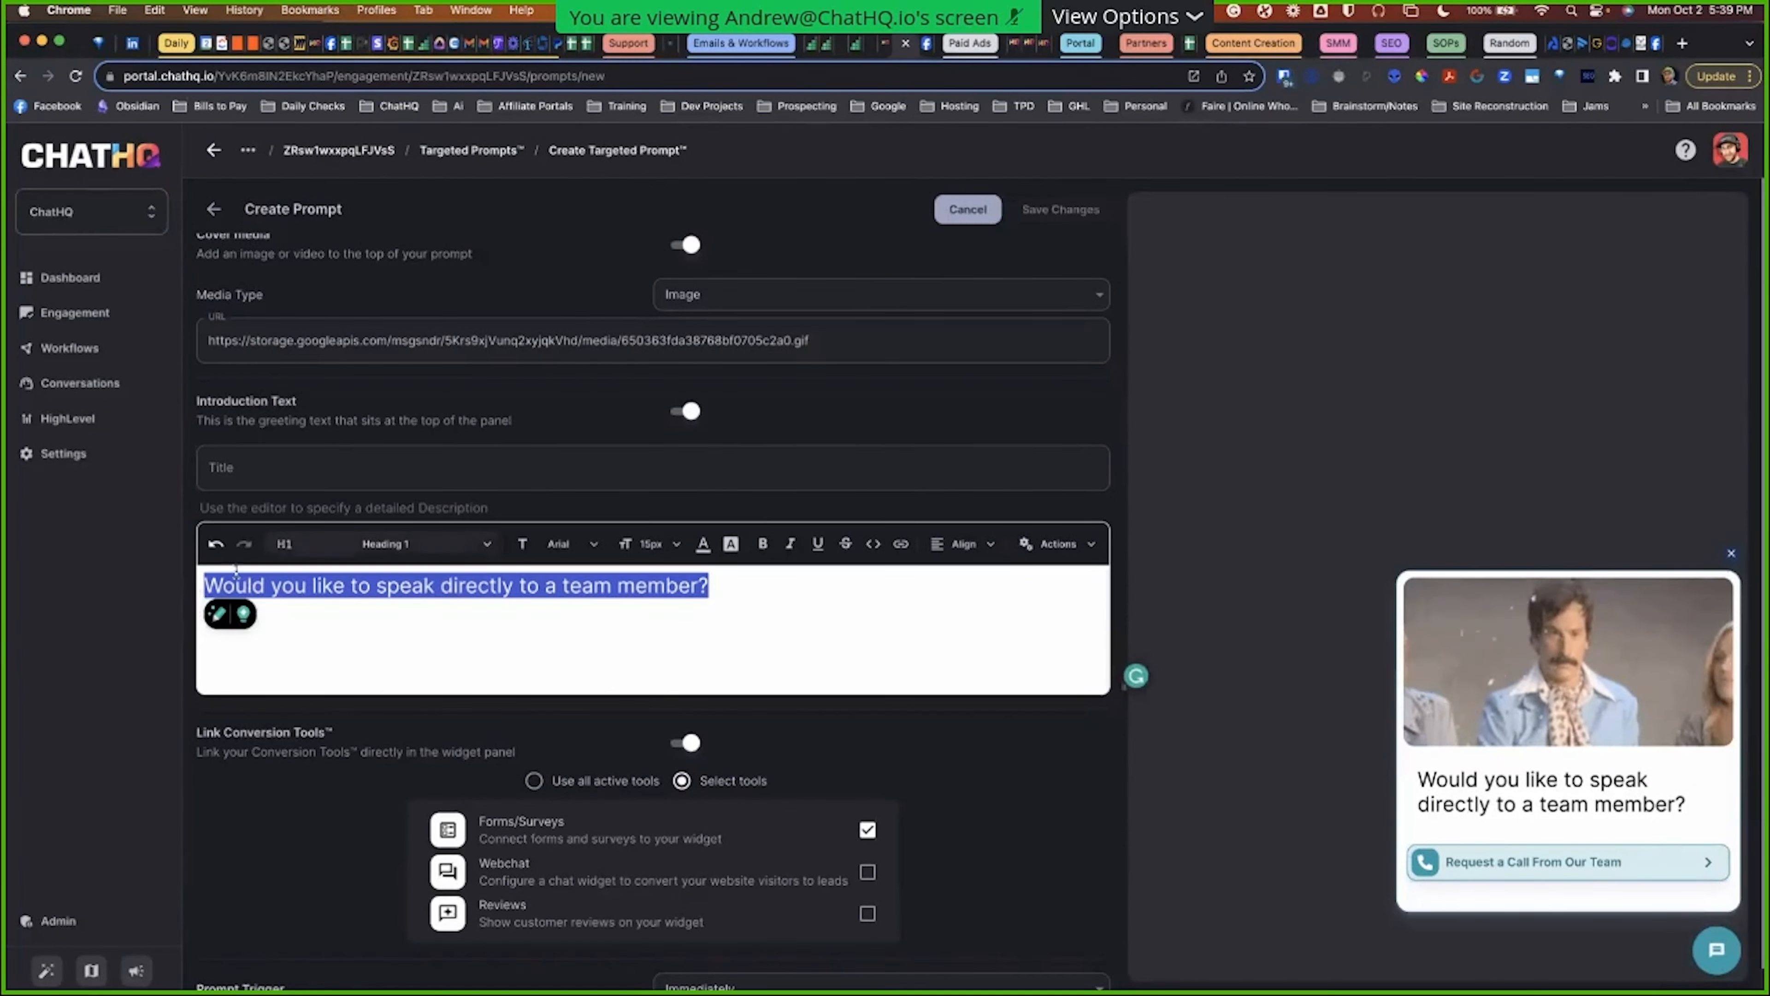
left_click(385, 544)
left_click(354, 608)
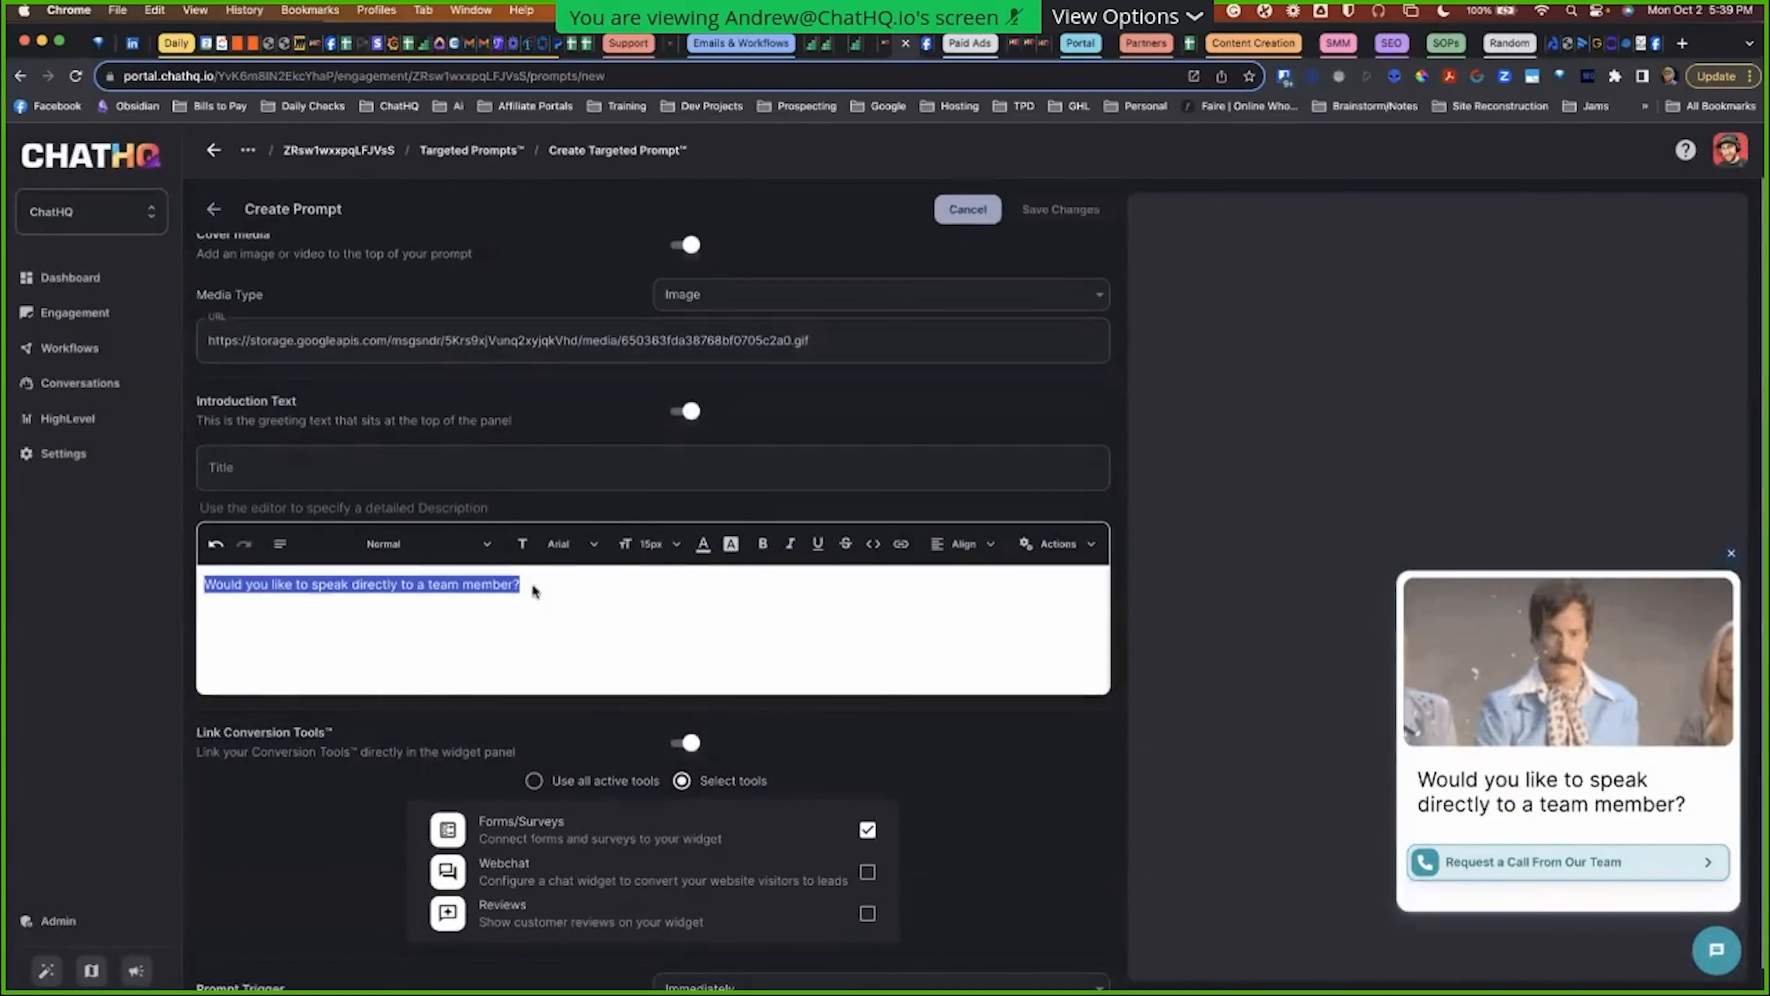
left_click(648, 551)
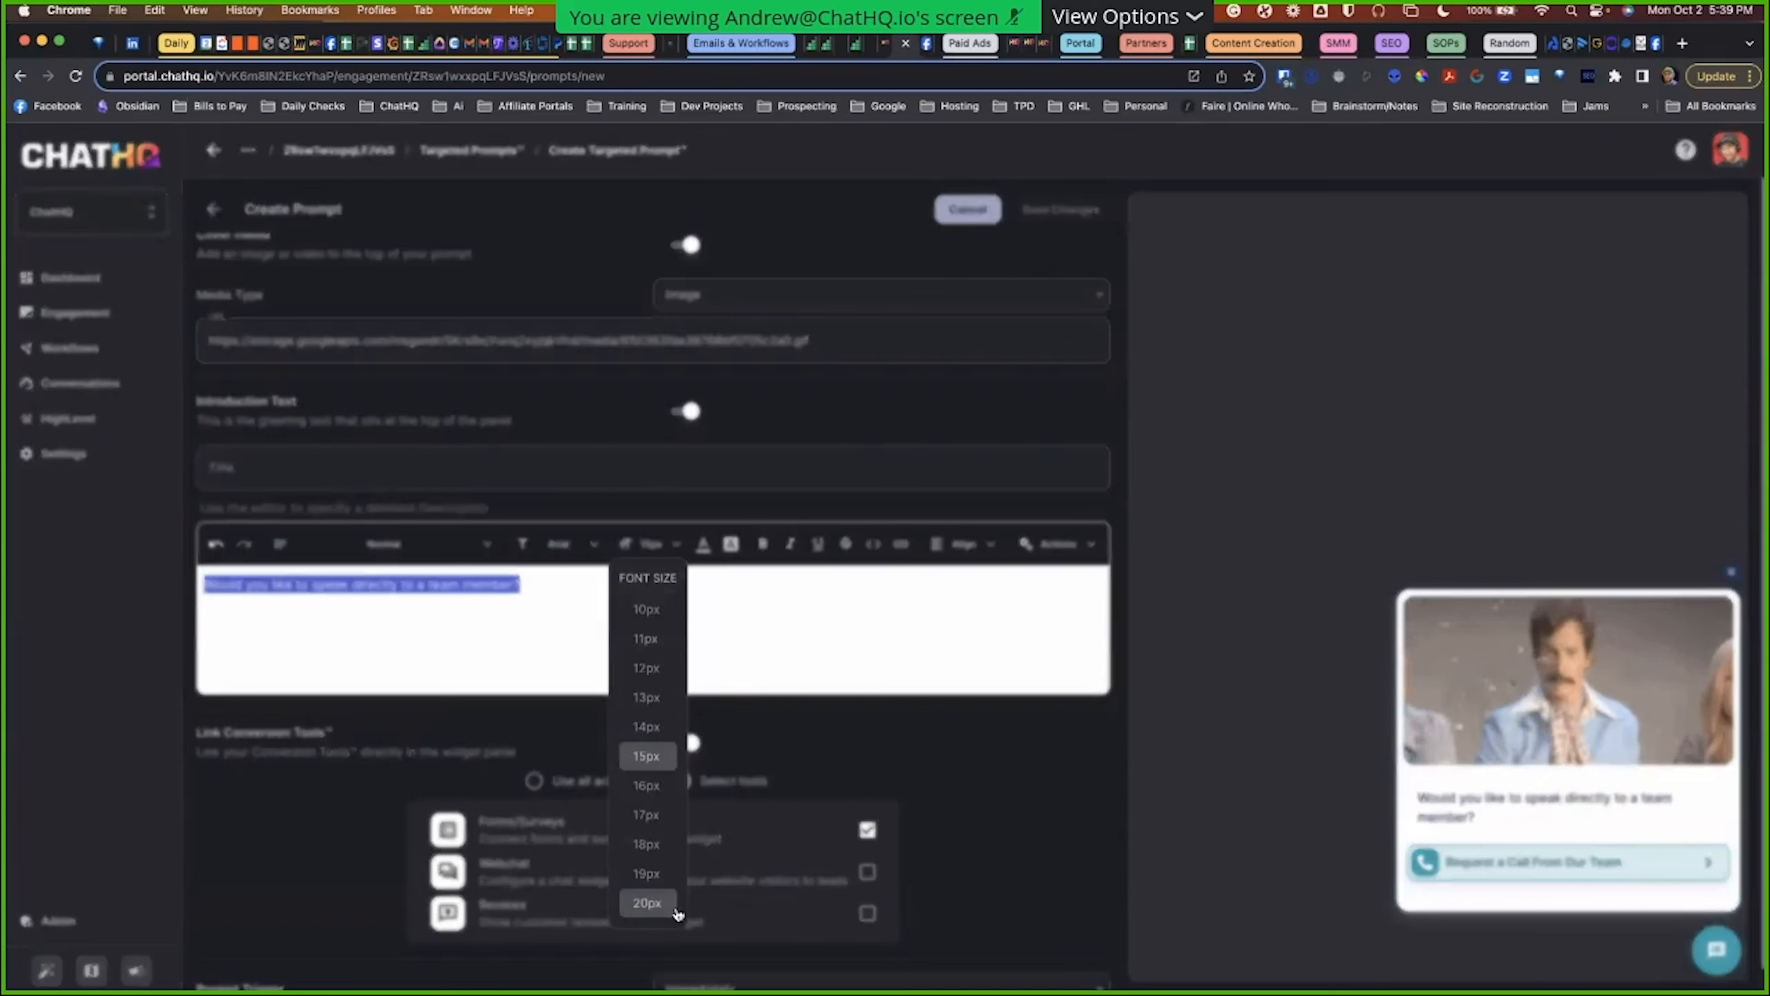
left_click(659, 908)
key("super+b")
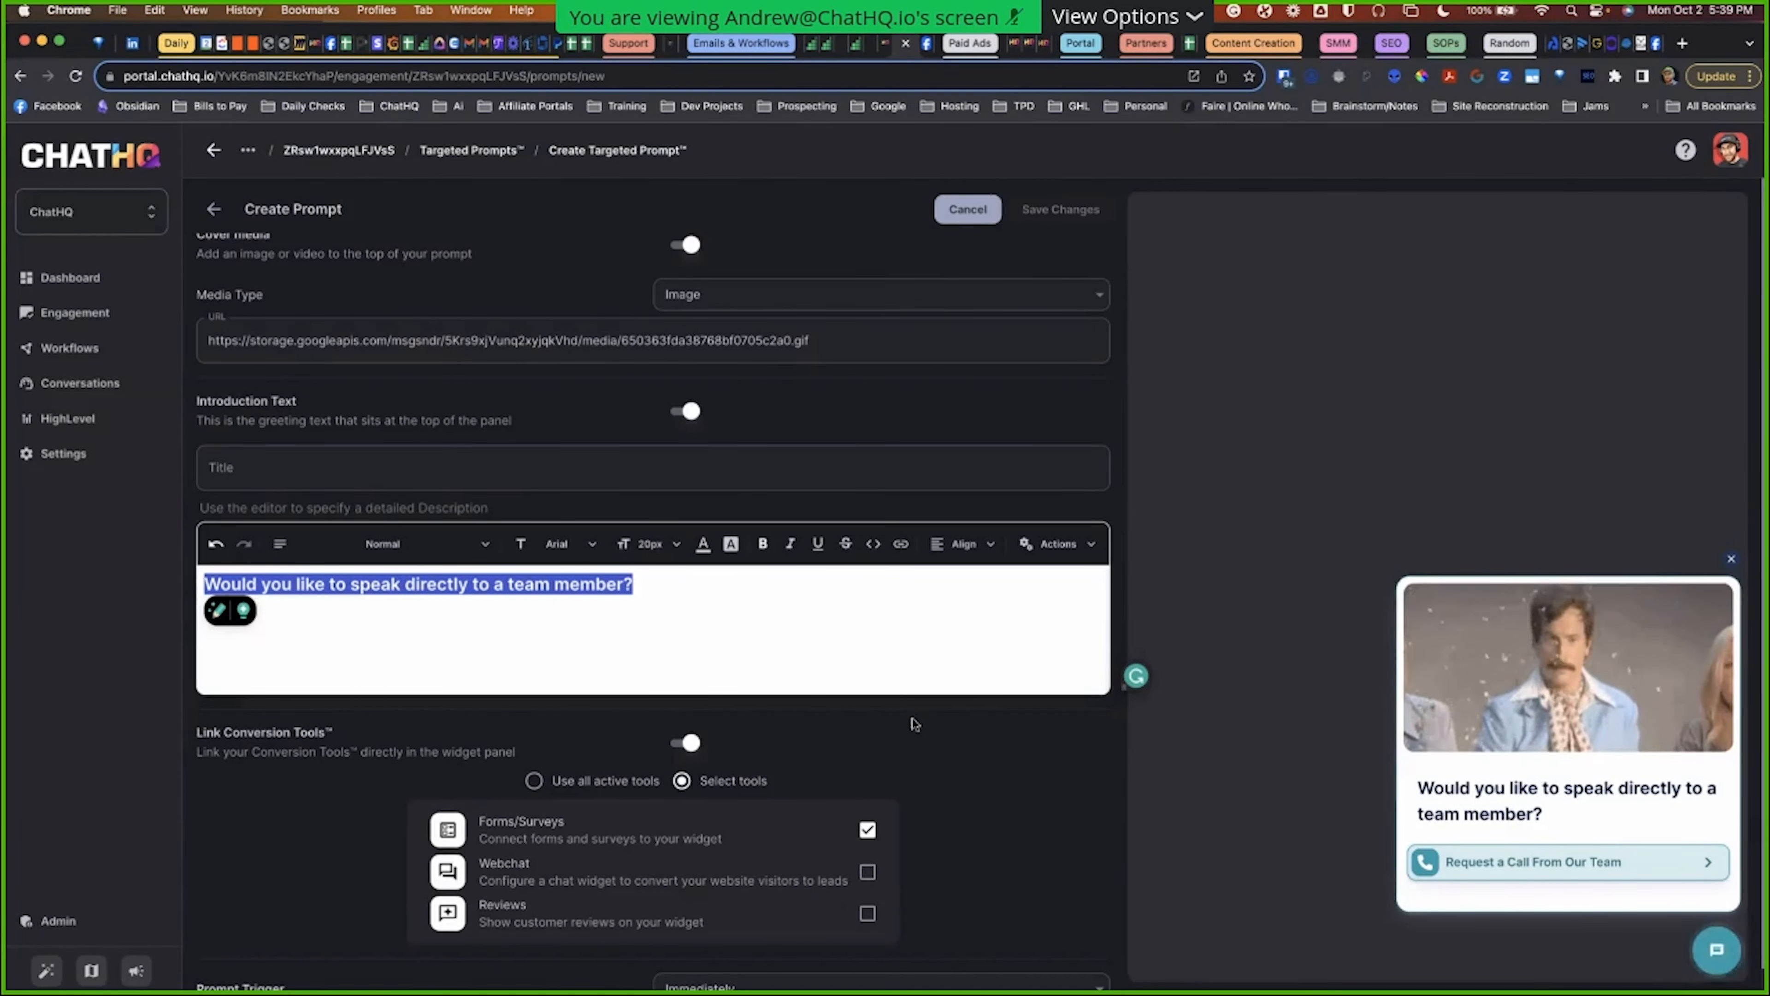
Step: Set the introduction title back to "Would you like to speak directly to a team member?" and delete the same question from the description
left_click(538, 478)
key("super+v")
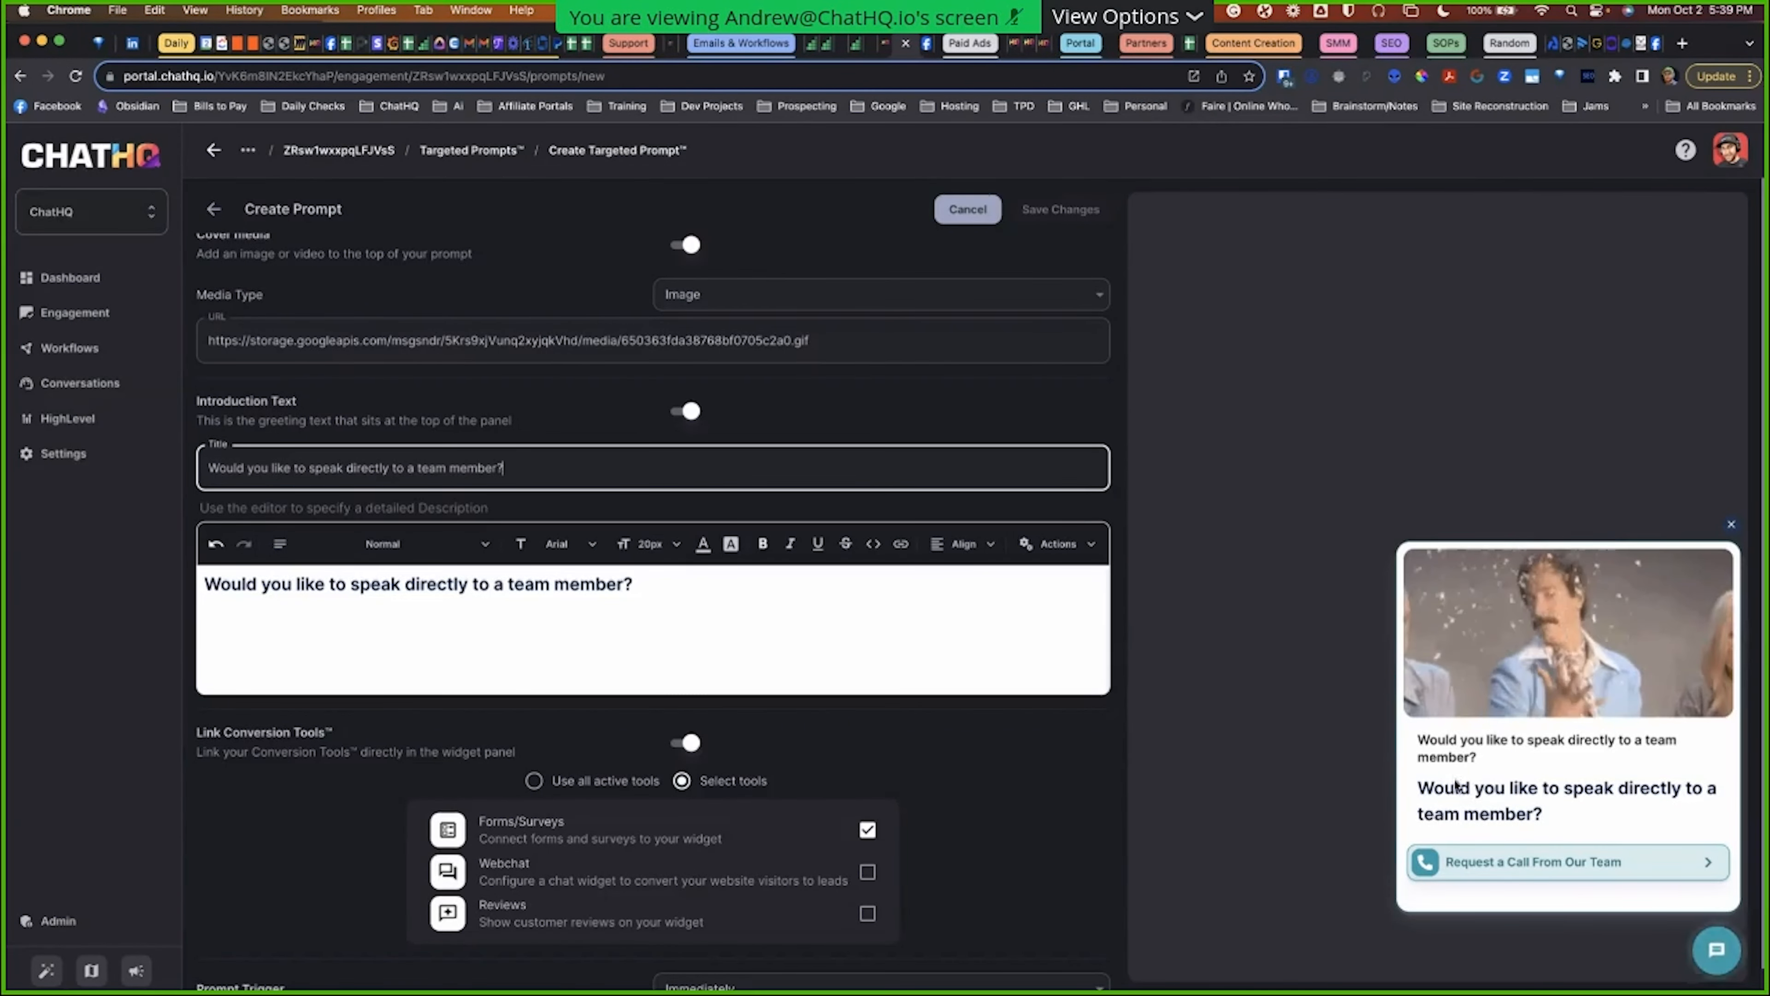
left_click(581, 609)
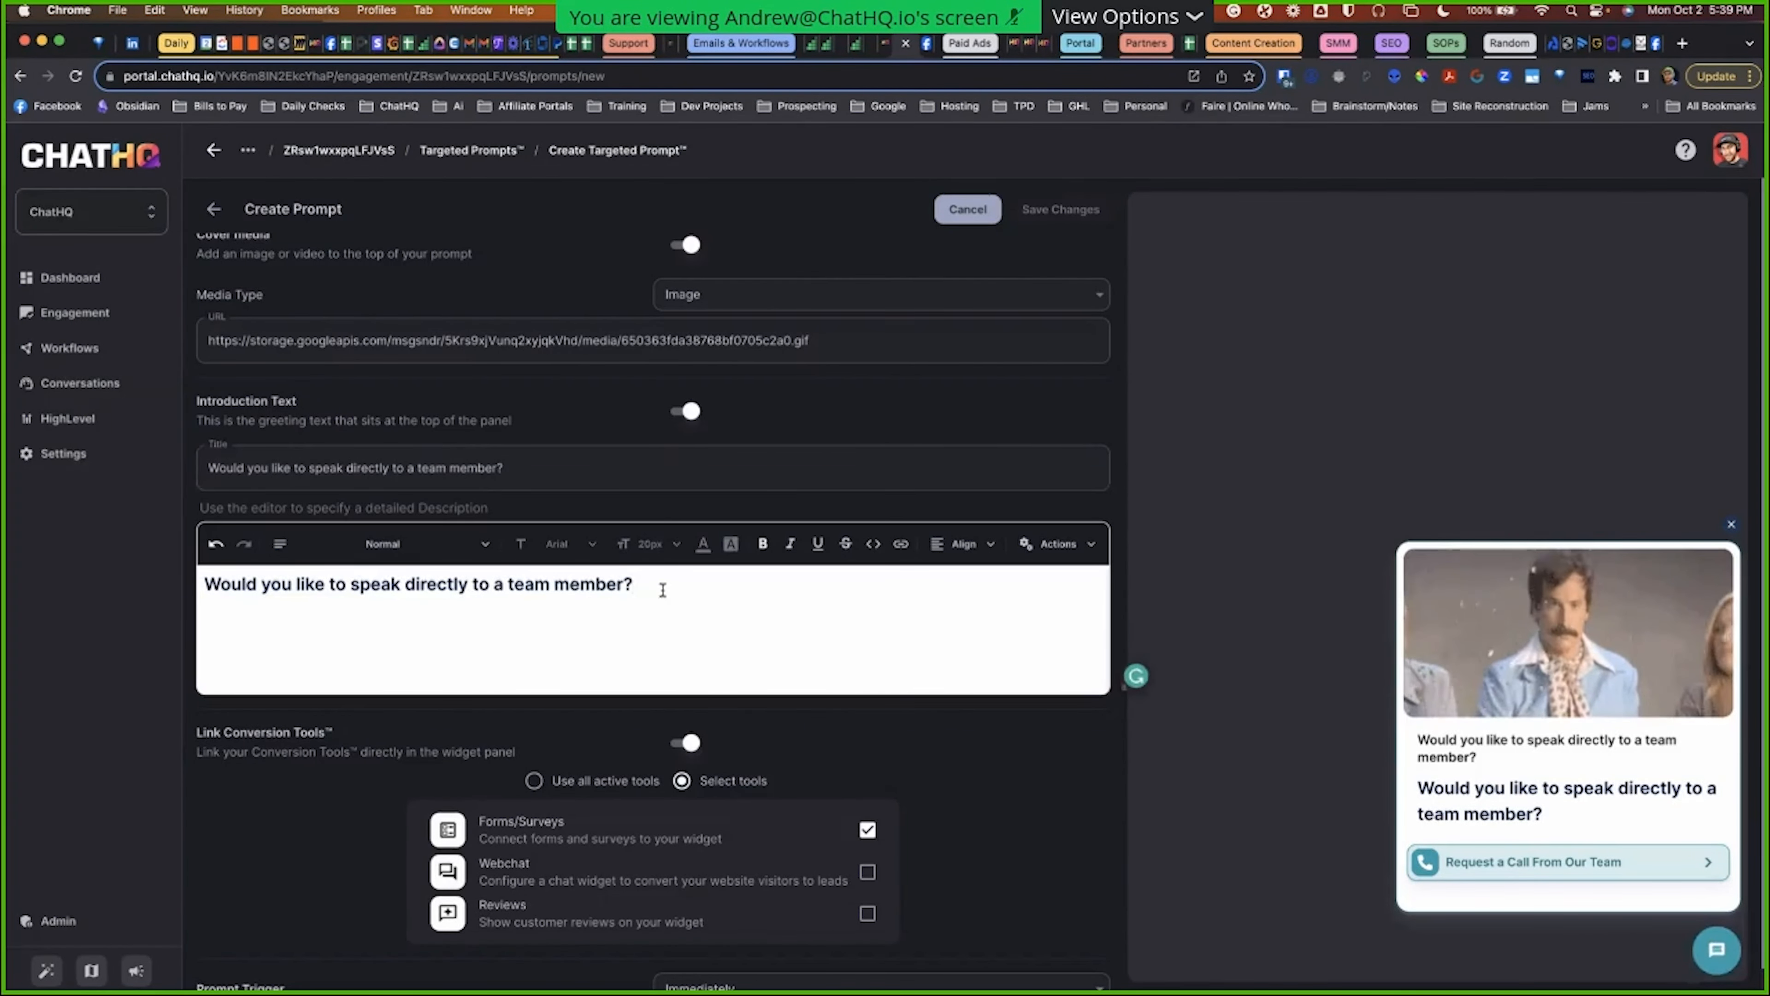
left_click_drag(662, 590, 202, 584)
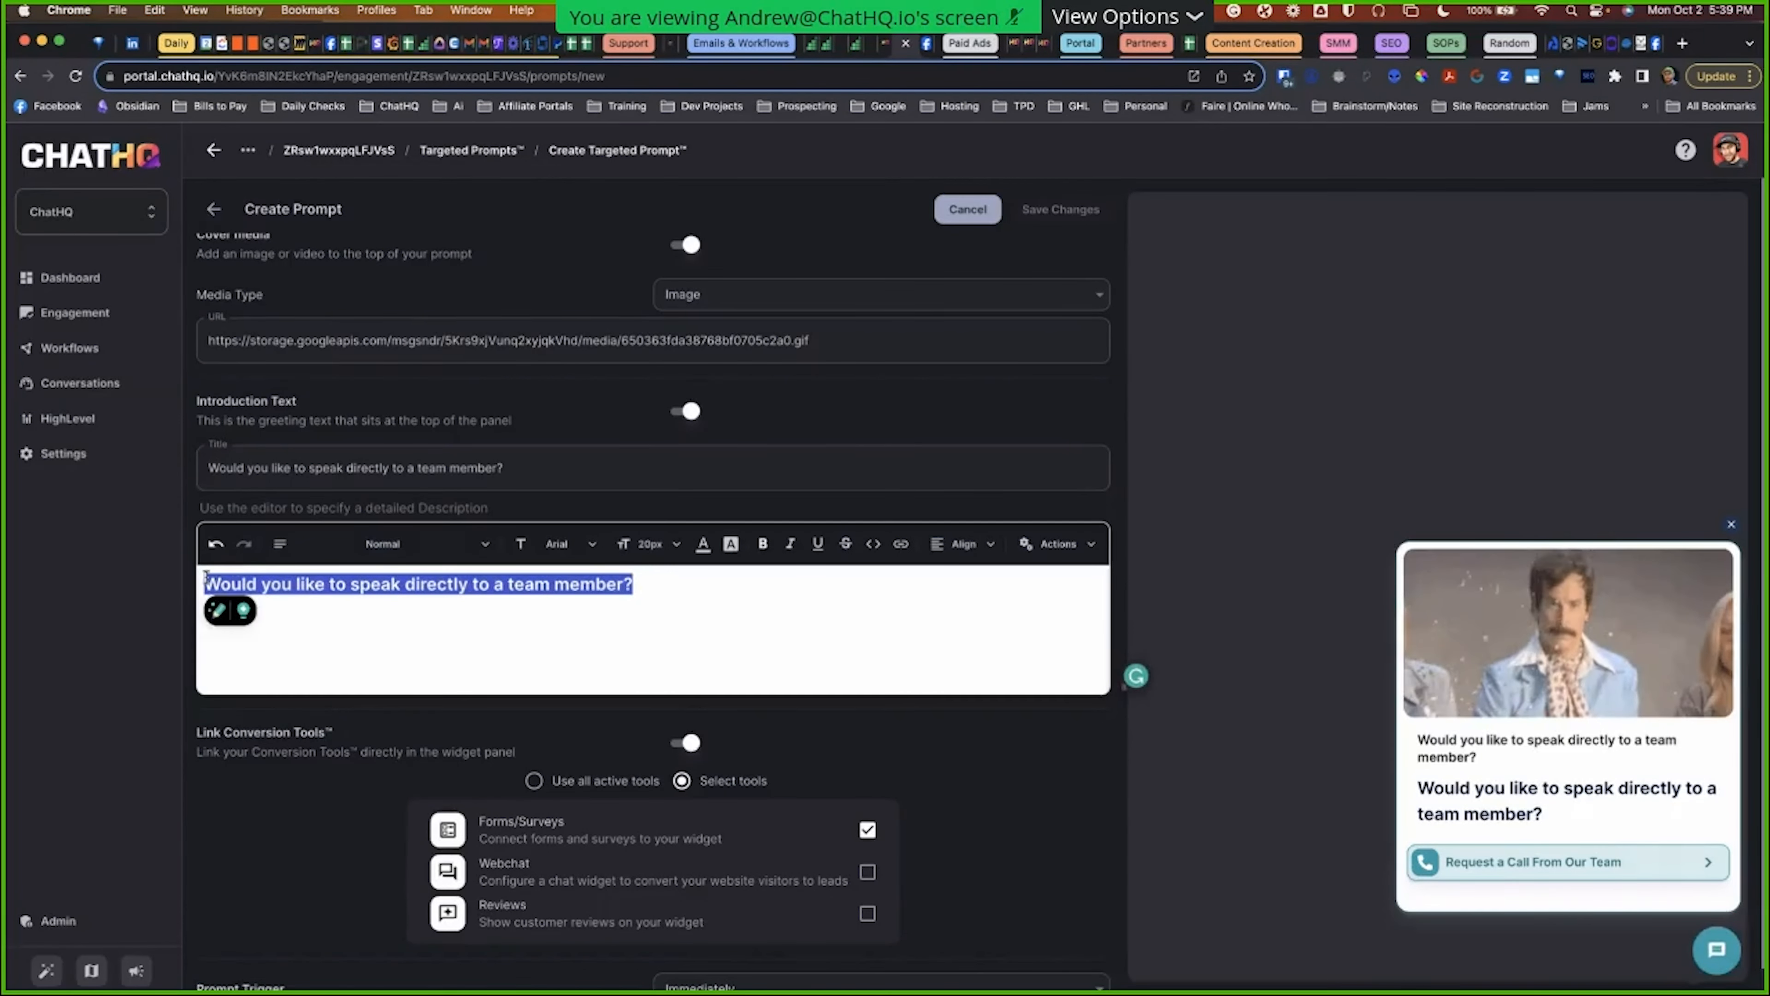
key("BackSpace")
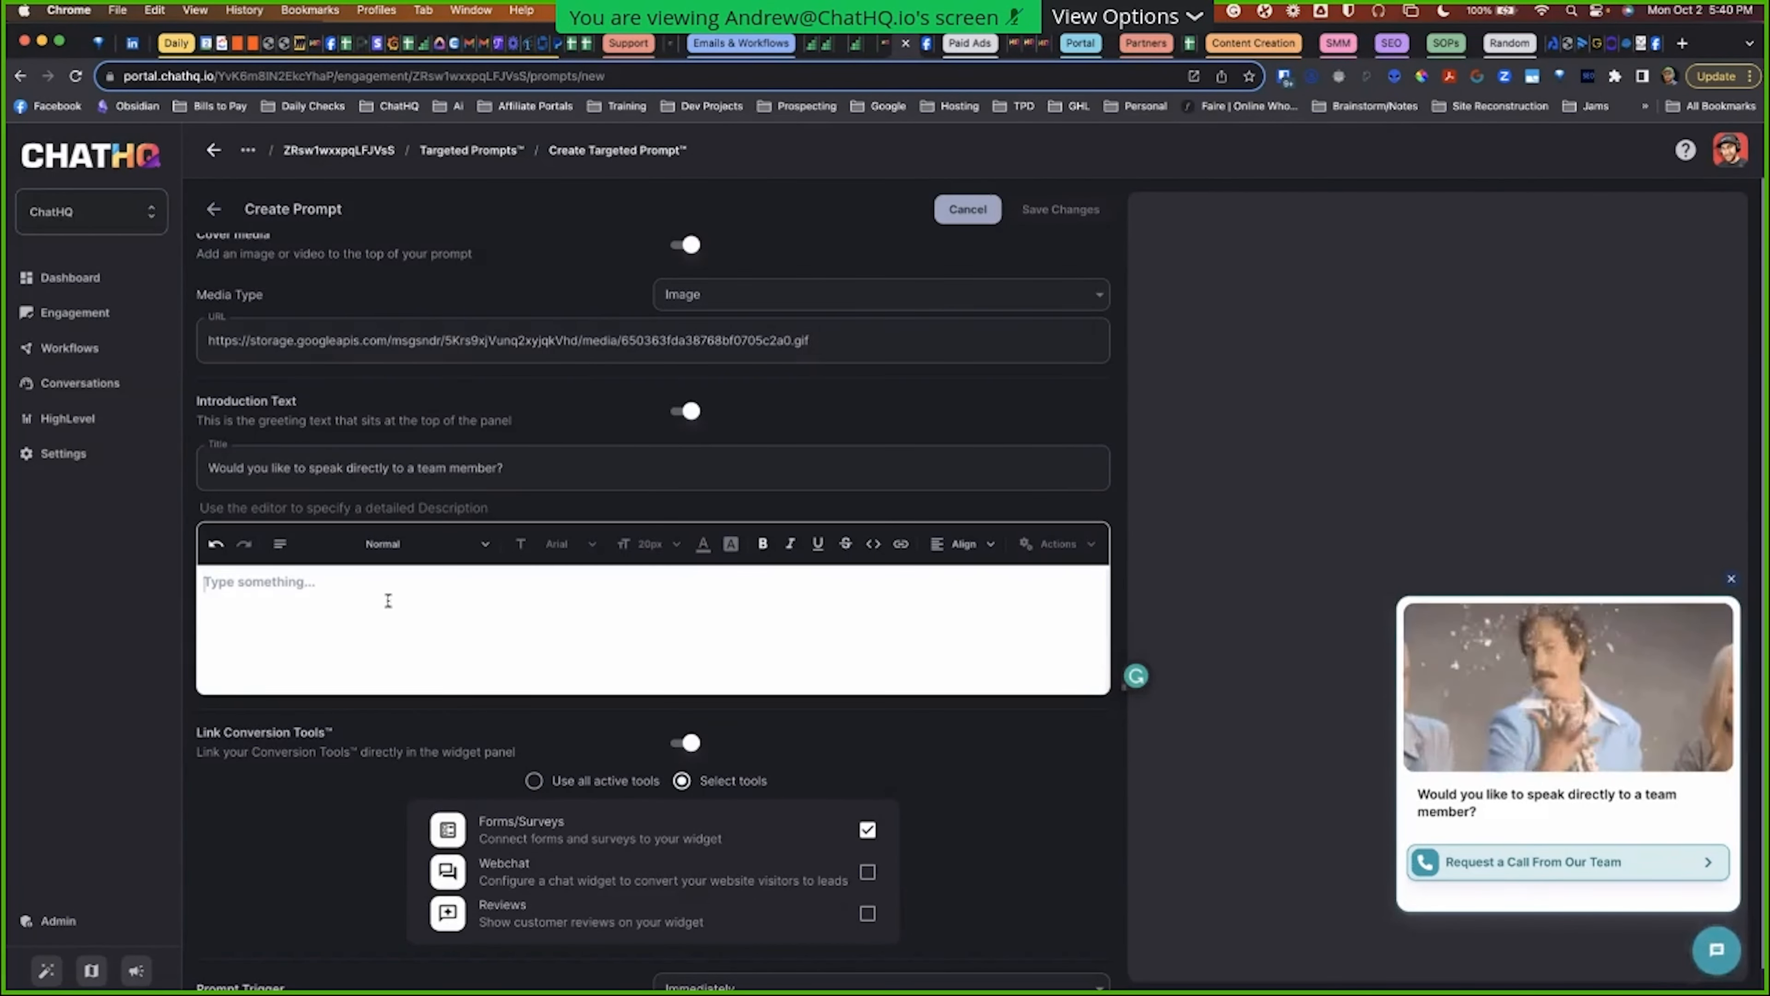
type("If you")
key("BackSpace")
key("BackSpace")
key("BackSpace")
key("BackSpace")
key("BackSpace")
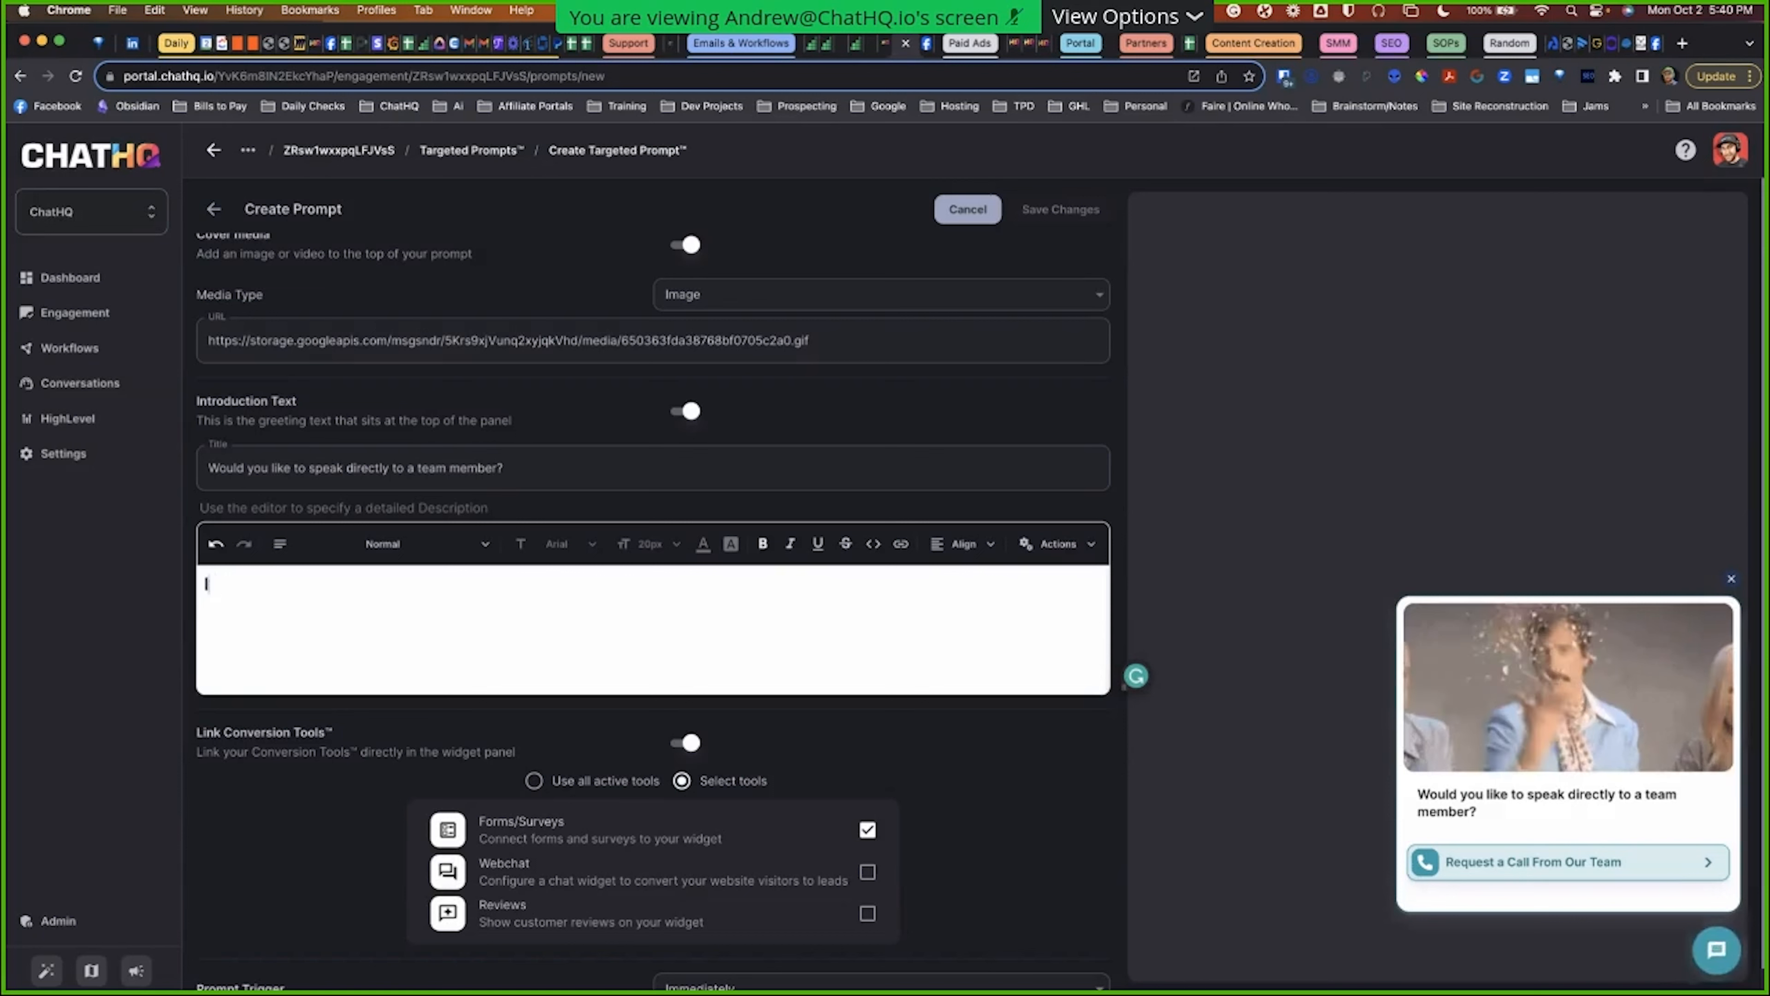
key("BackSpace")
Step: Reset the introduction description's formatting to Normal style at 14px using the placeholder text "fd", and delete the placeholder
type("fd")
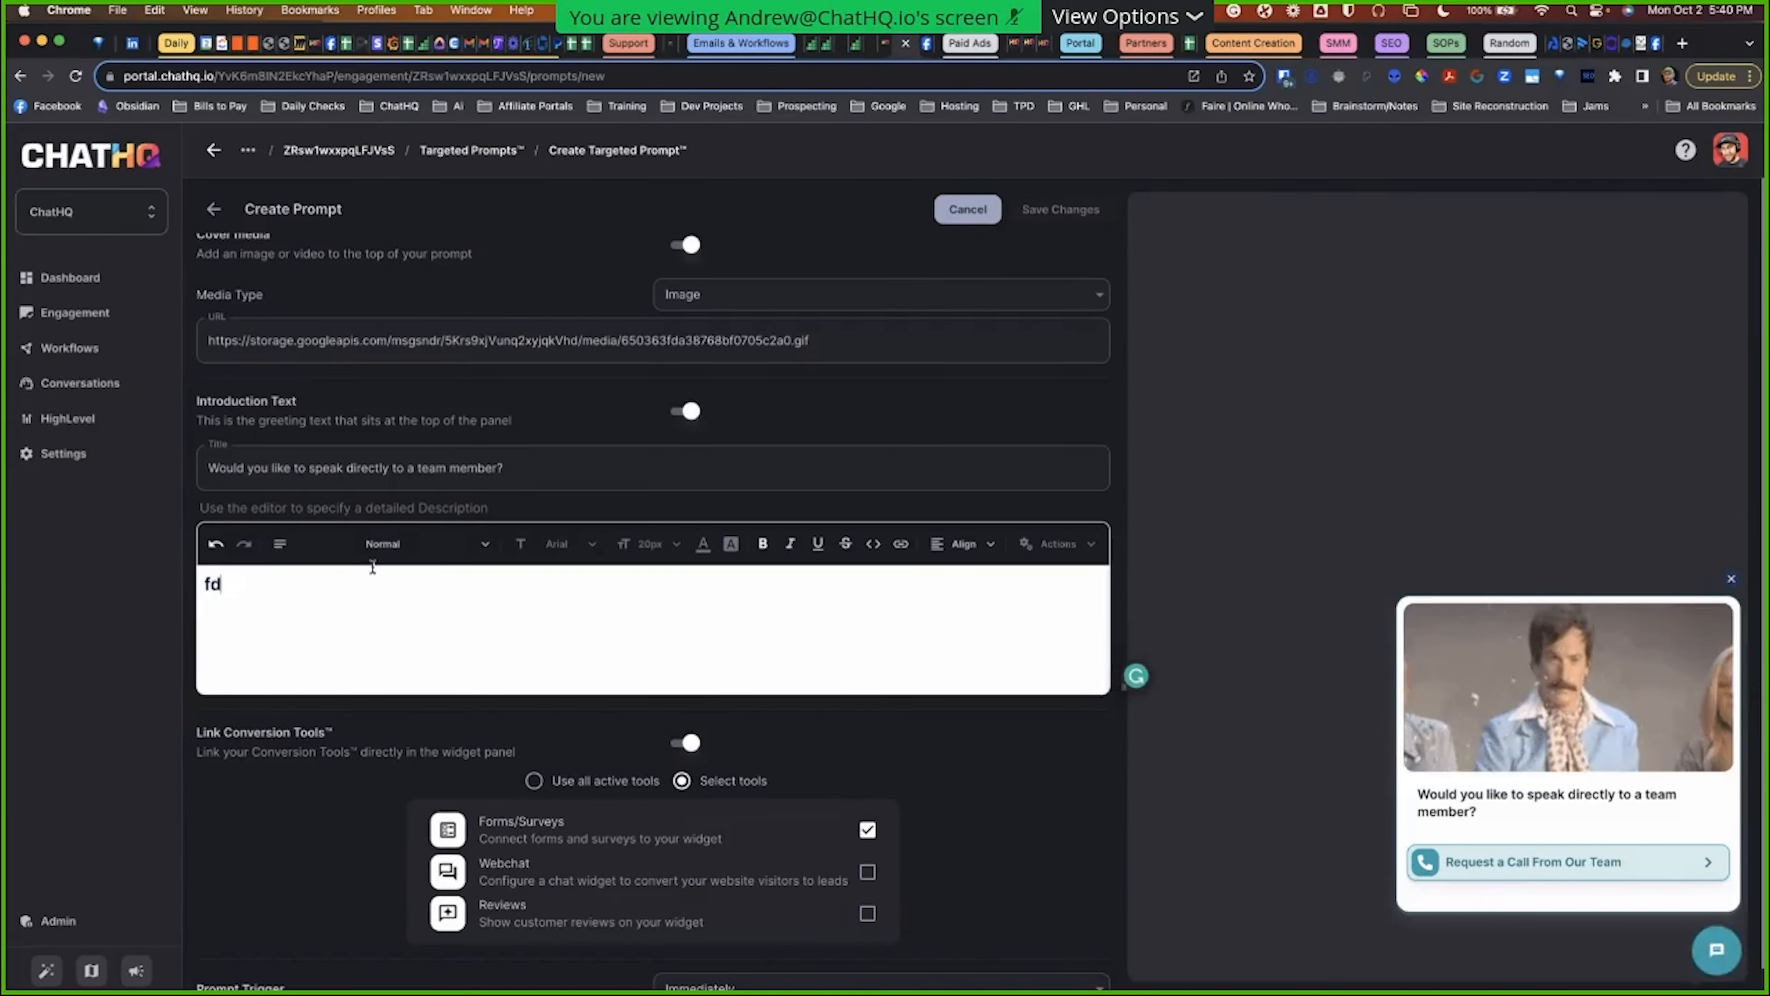
key("super+a")
left_click(371, 546)
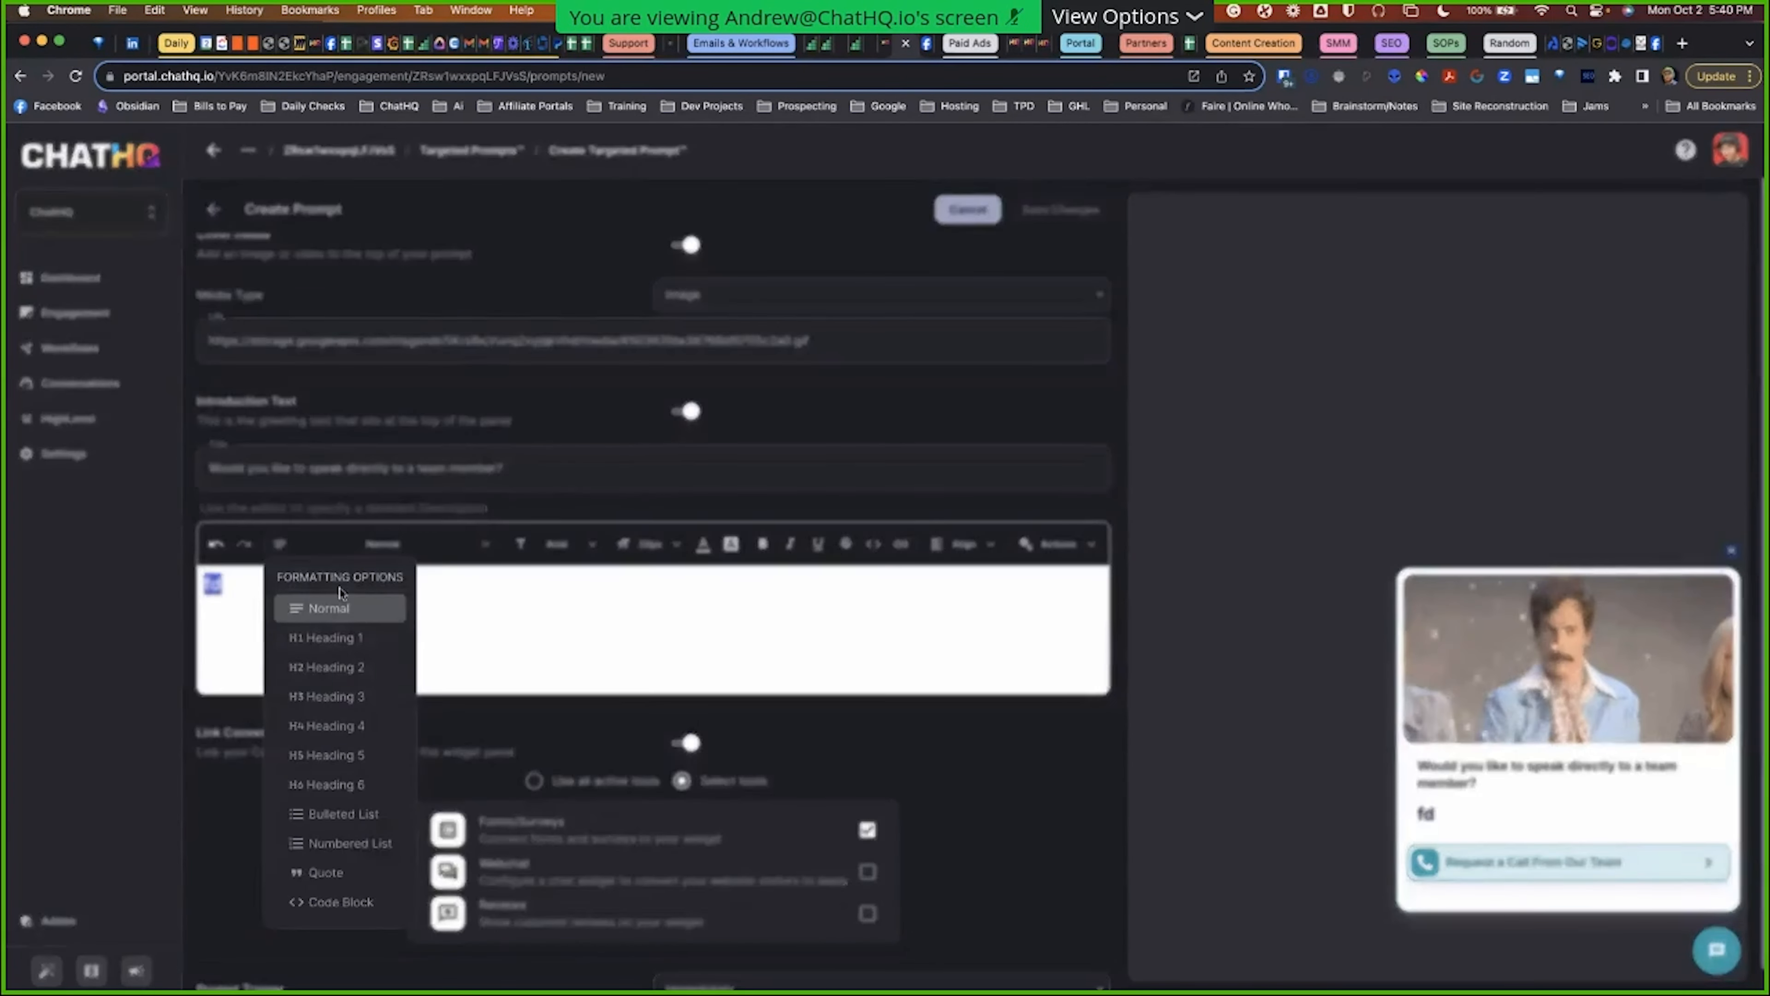
left_click(332, 606)
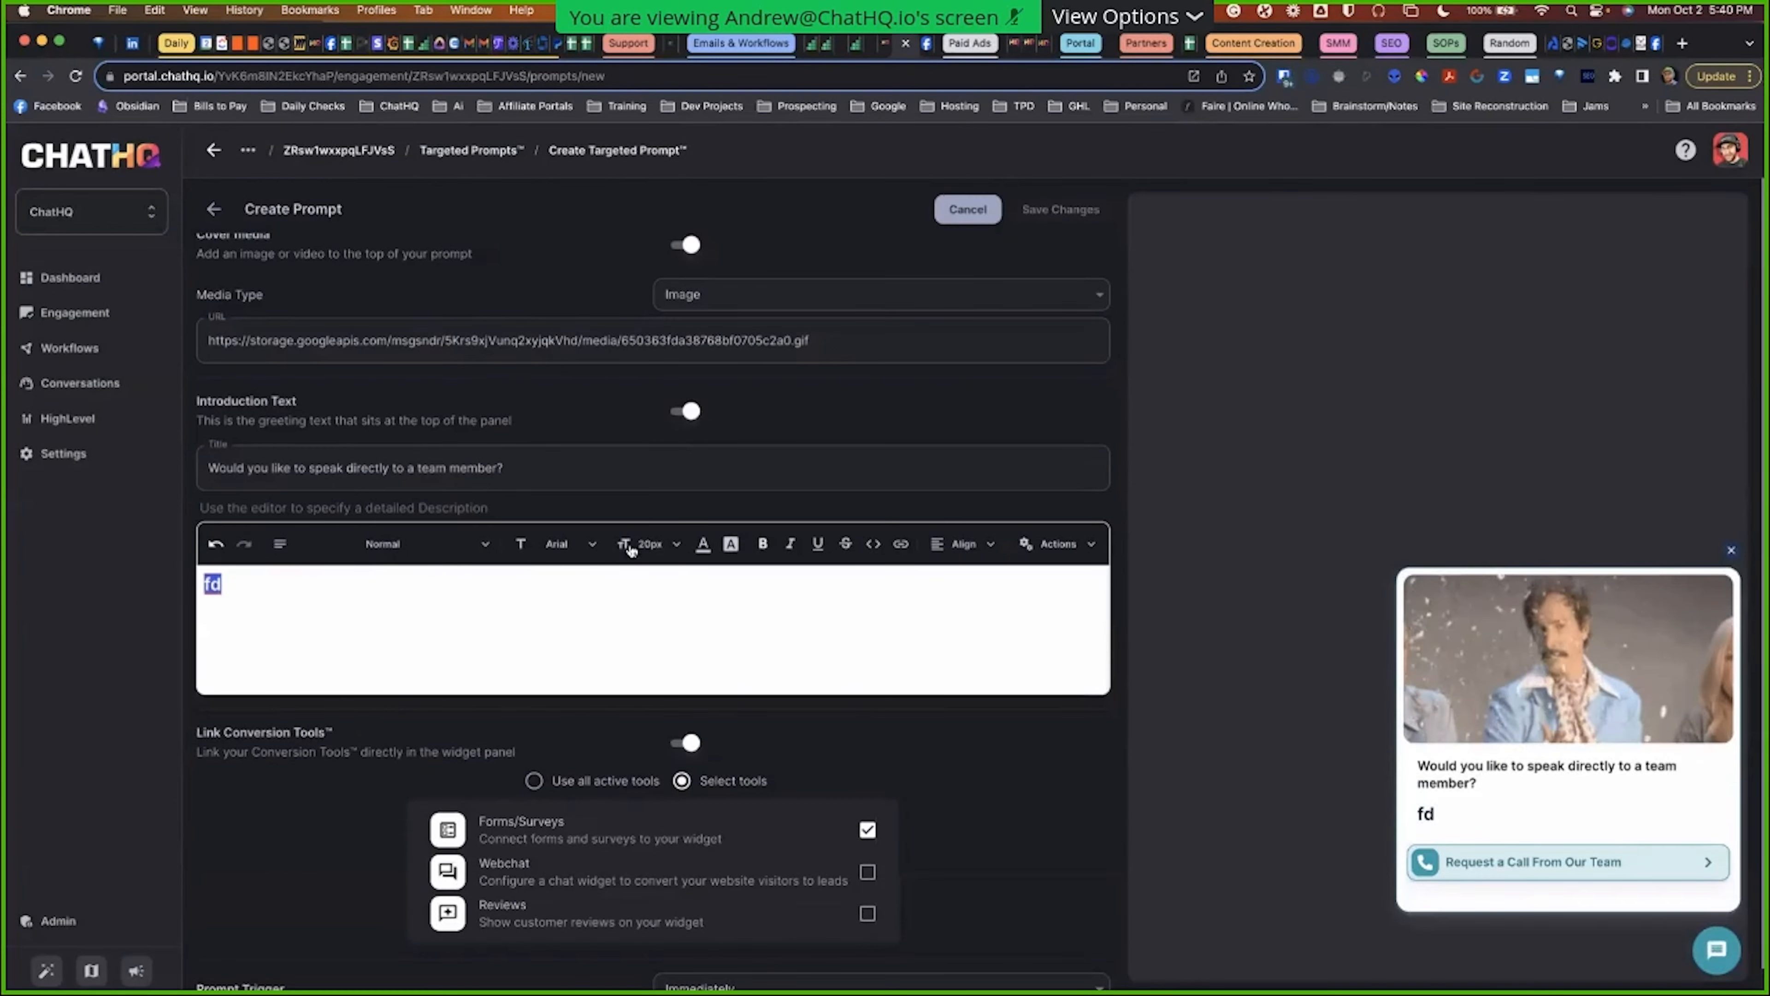
left_click(646, 546)
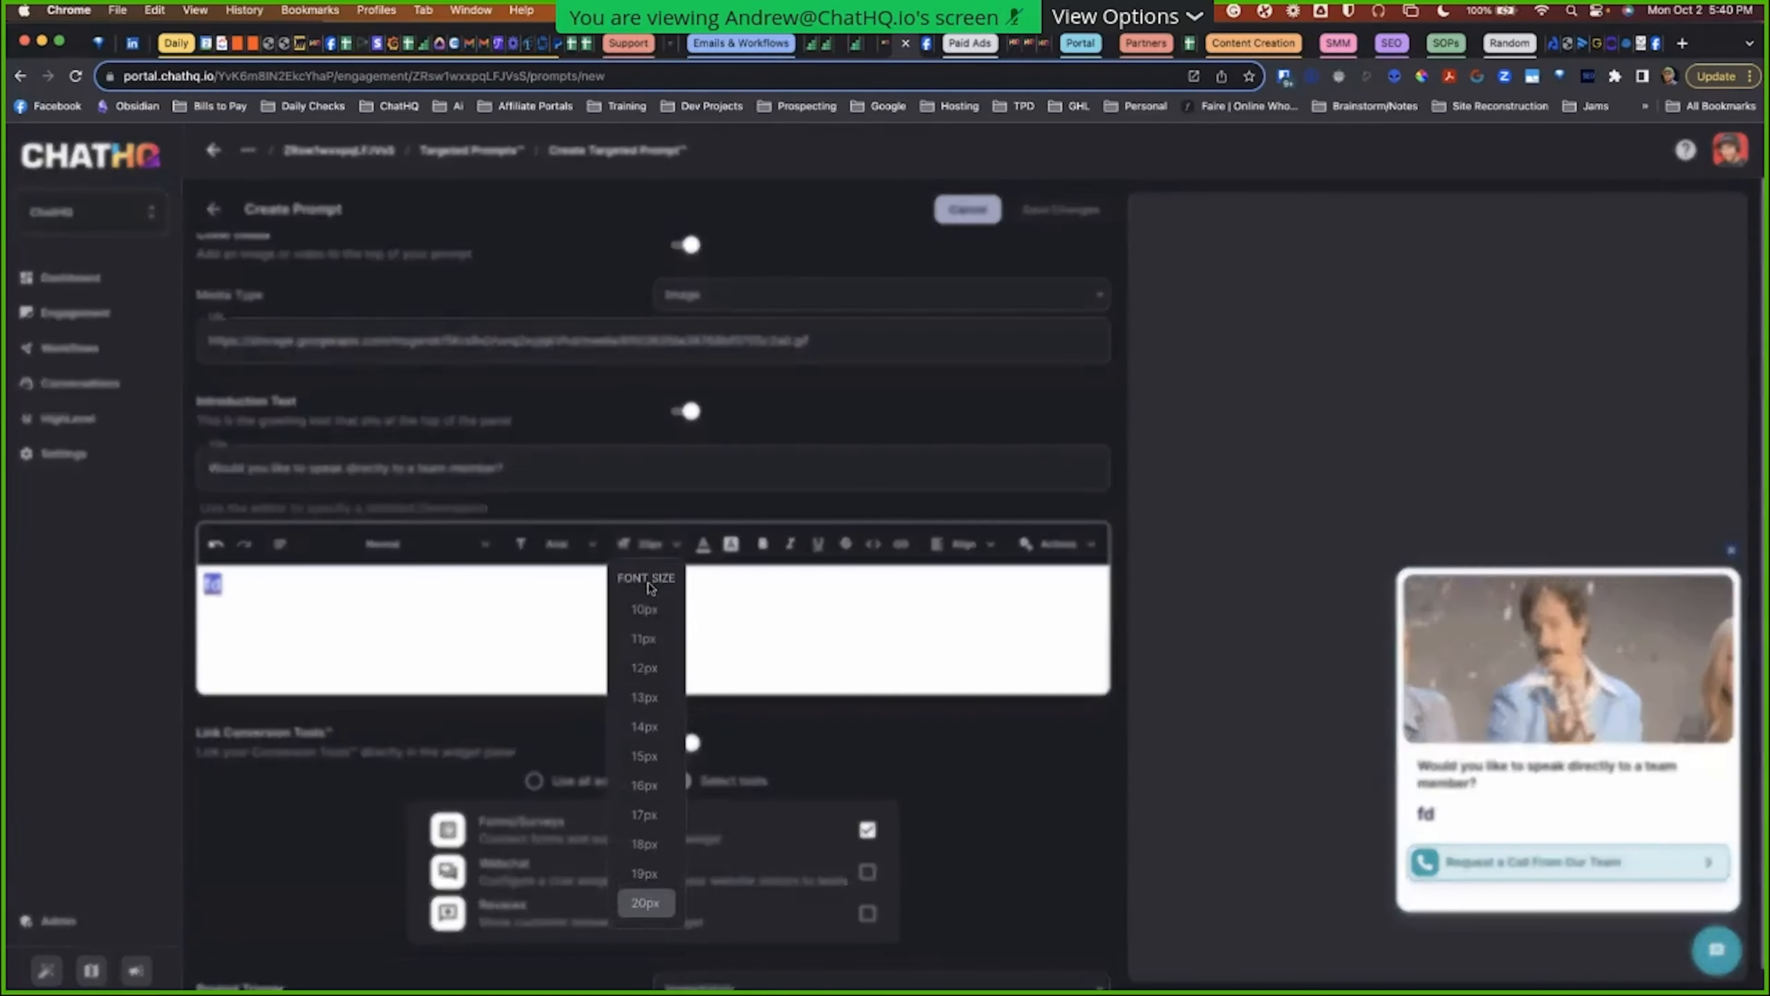
left_click(646, 779)
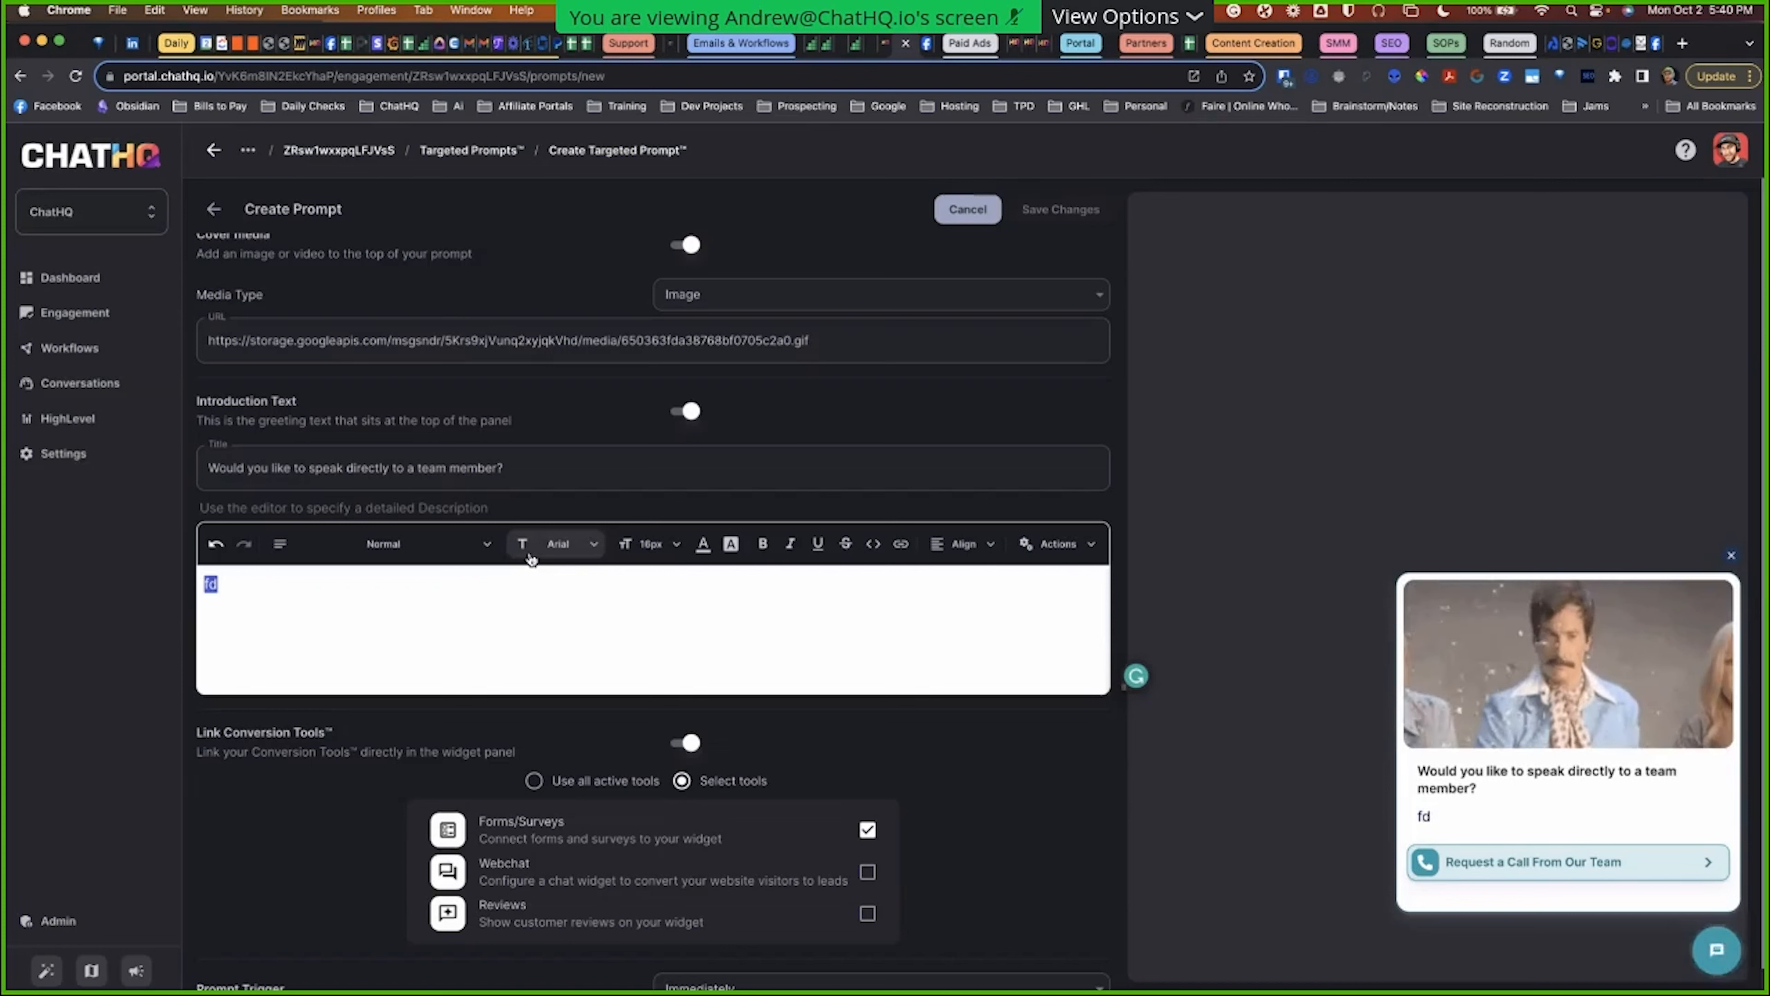
left_click(652, 544)
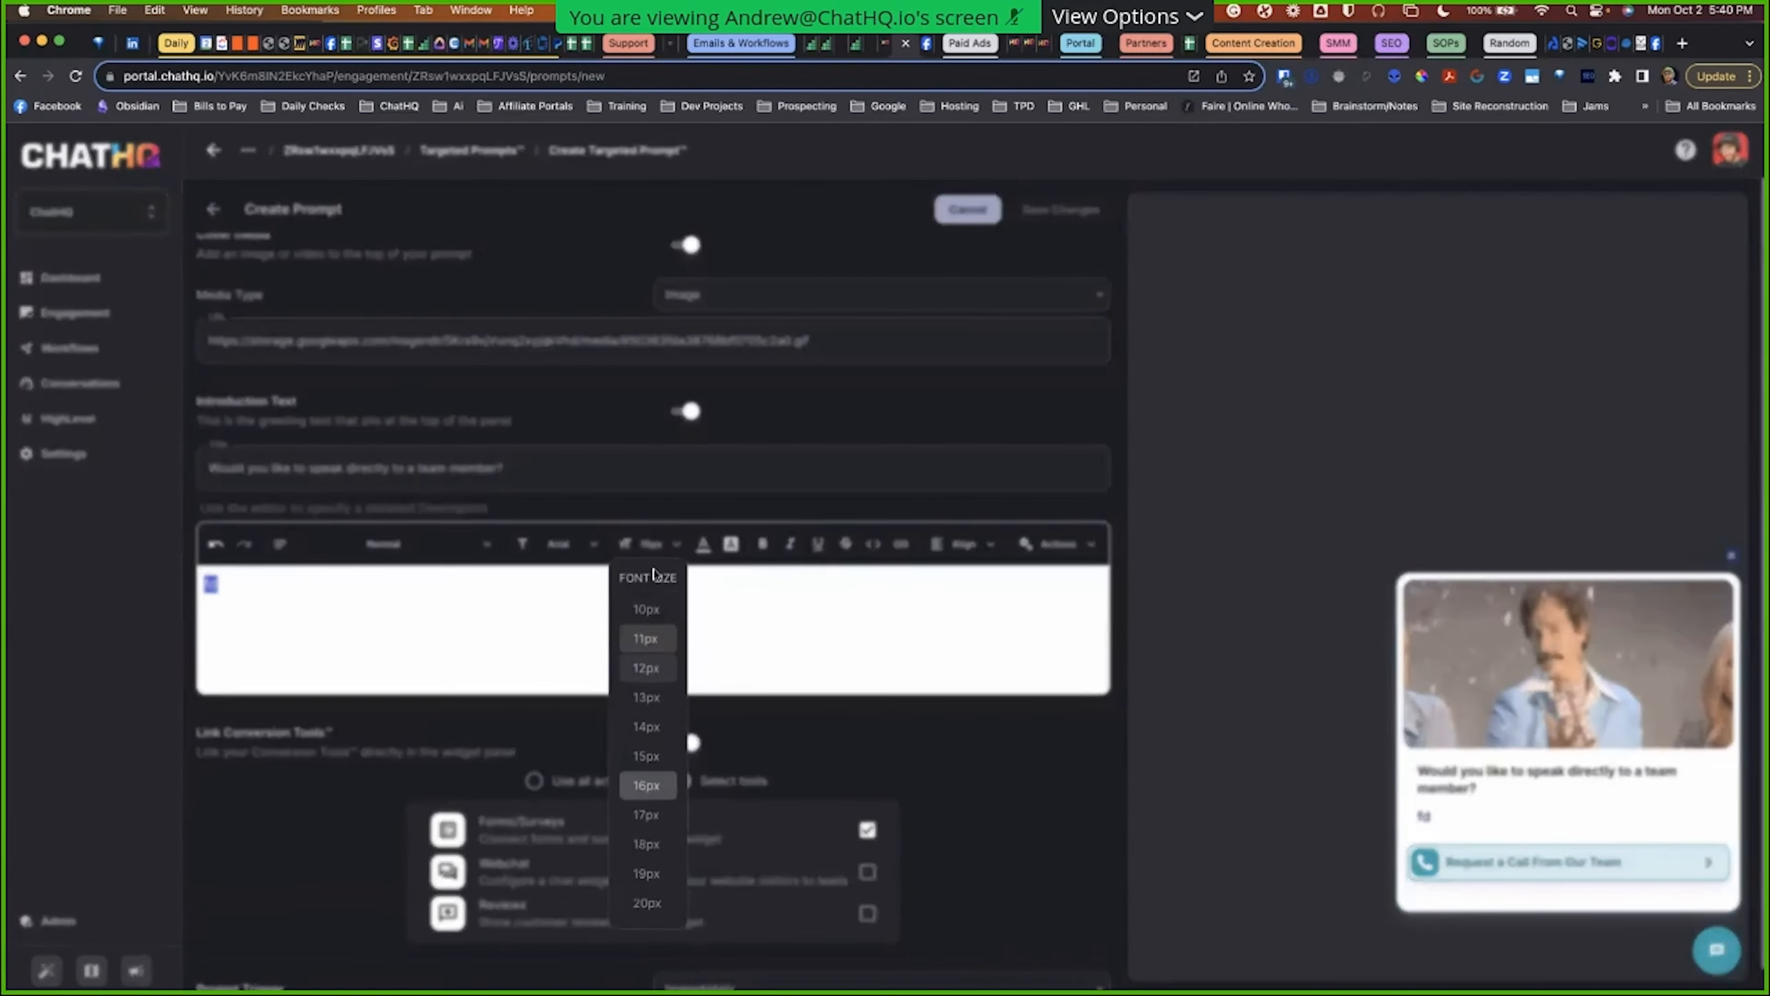
left_click(648, 700)
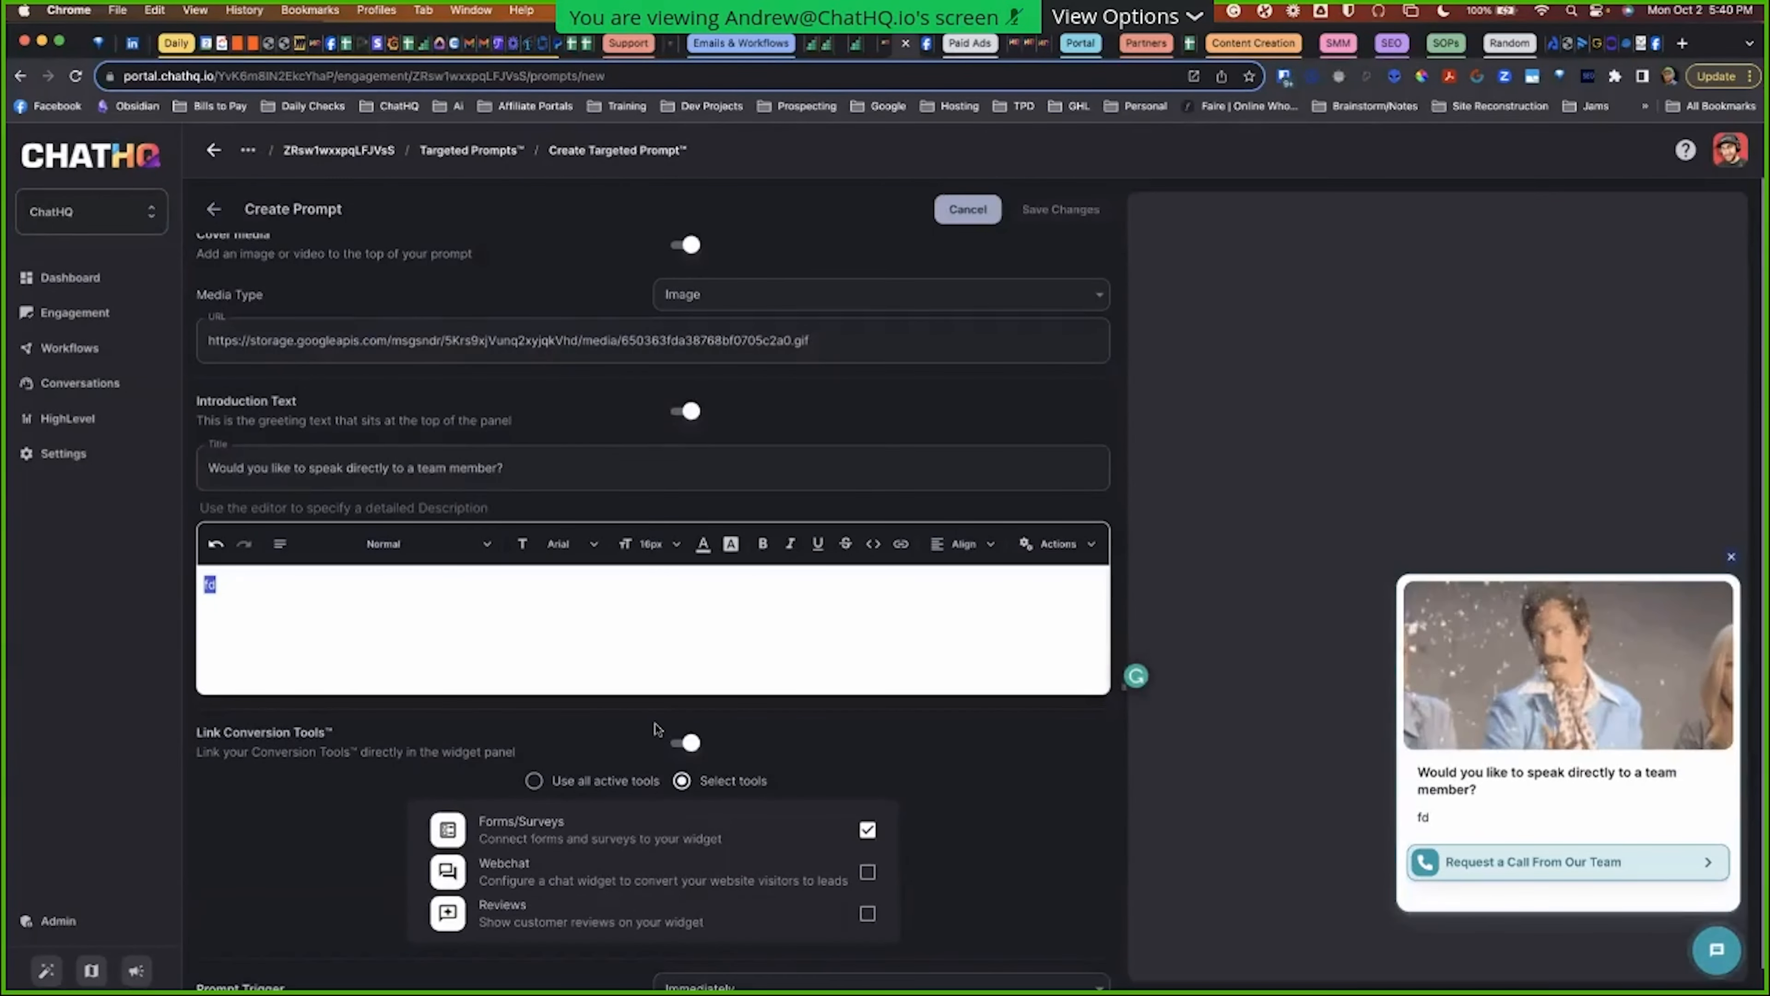
left_click(275, 663)
key("BackSpace")
key("BackSpace")
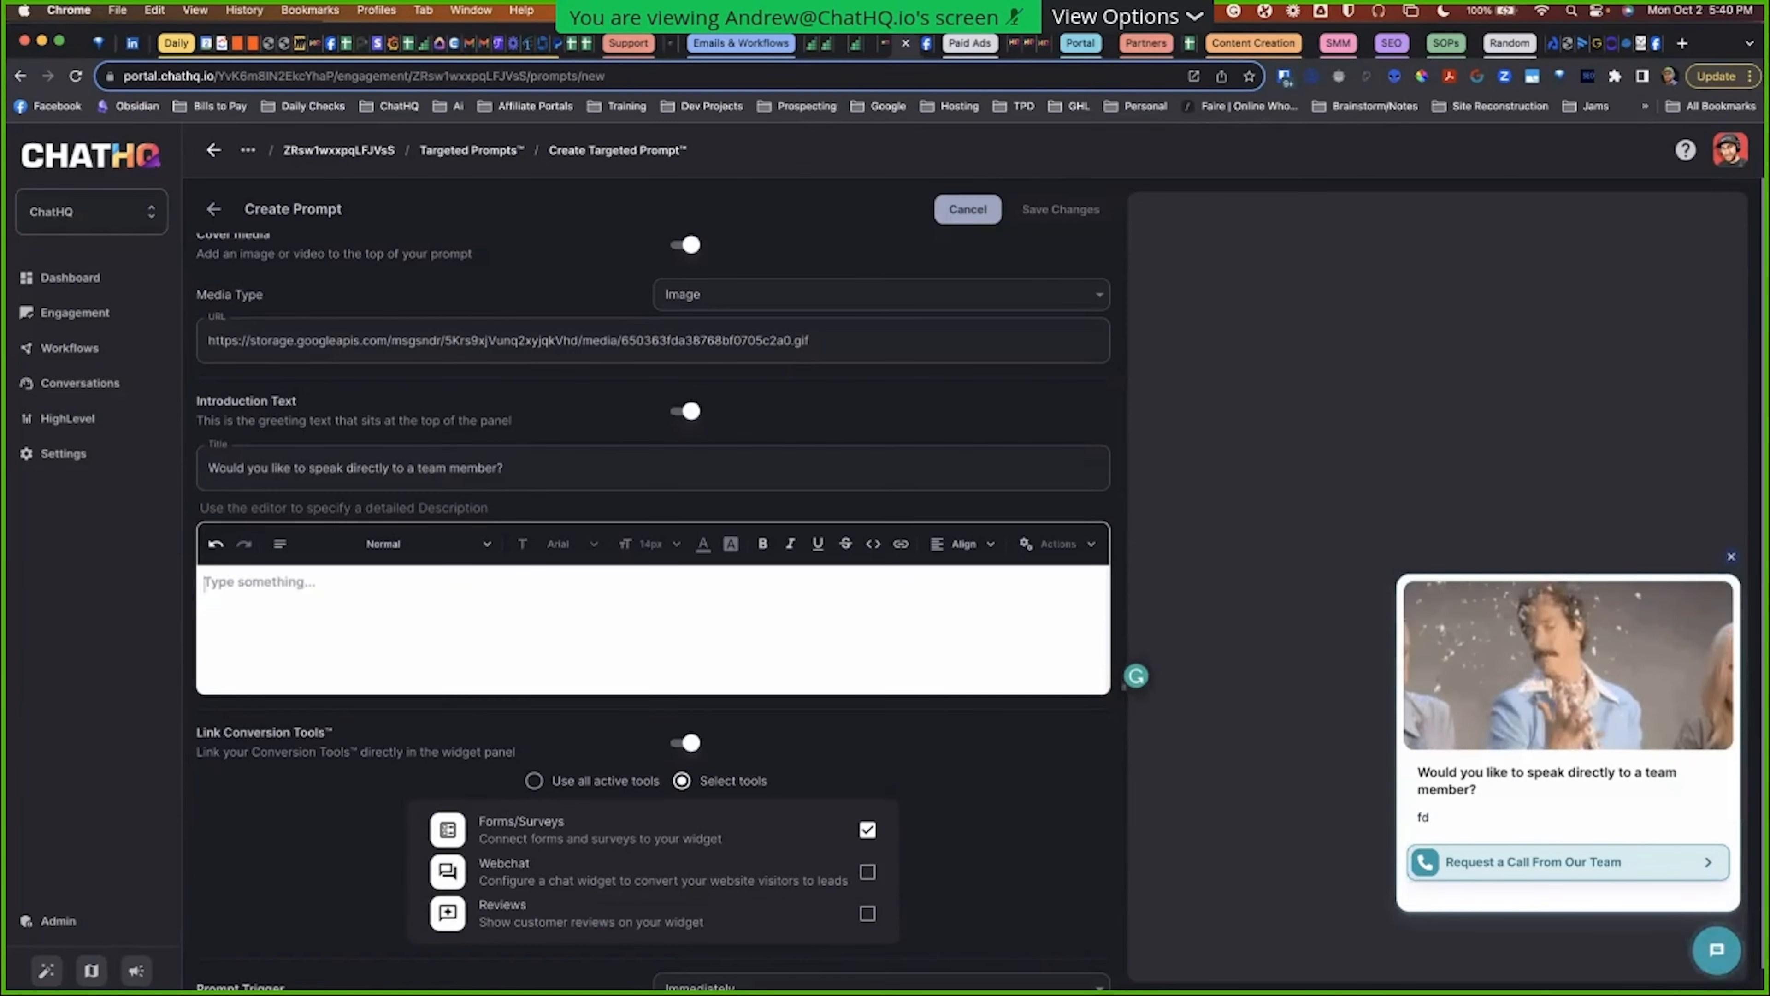
Step: Write the introduction description "If you'd like to speak to our team and discuss your options, you can request a callback by clicking the button below!"
type("If you")
type("'d ")
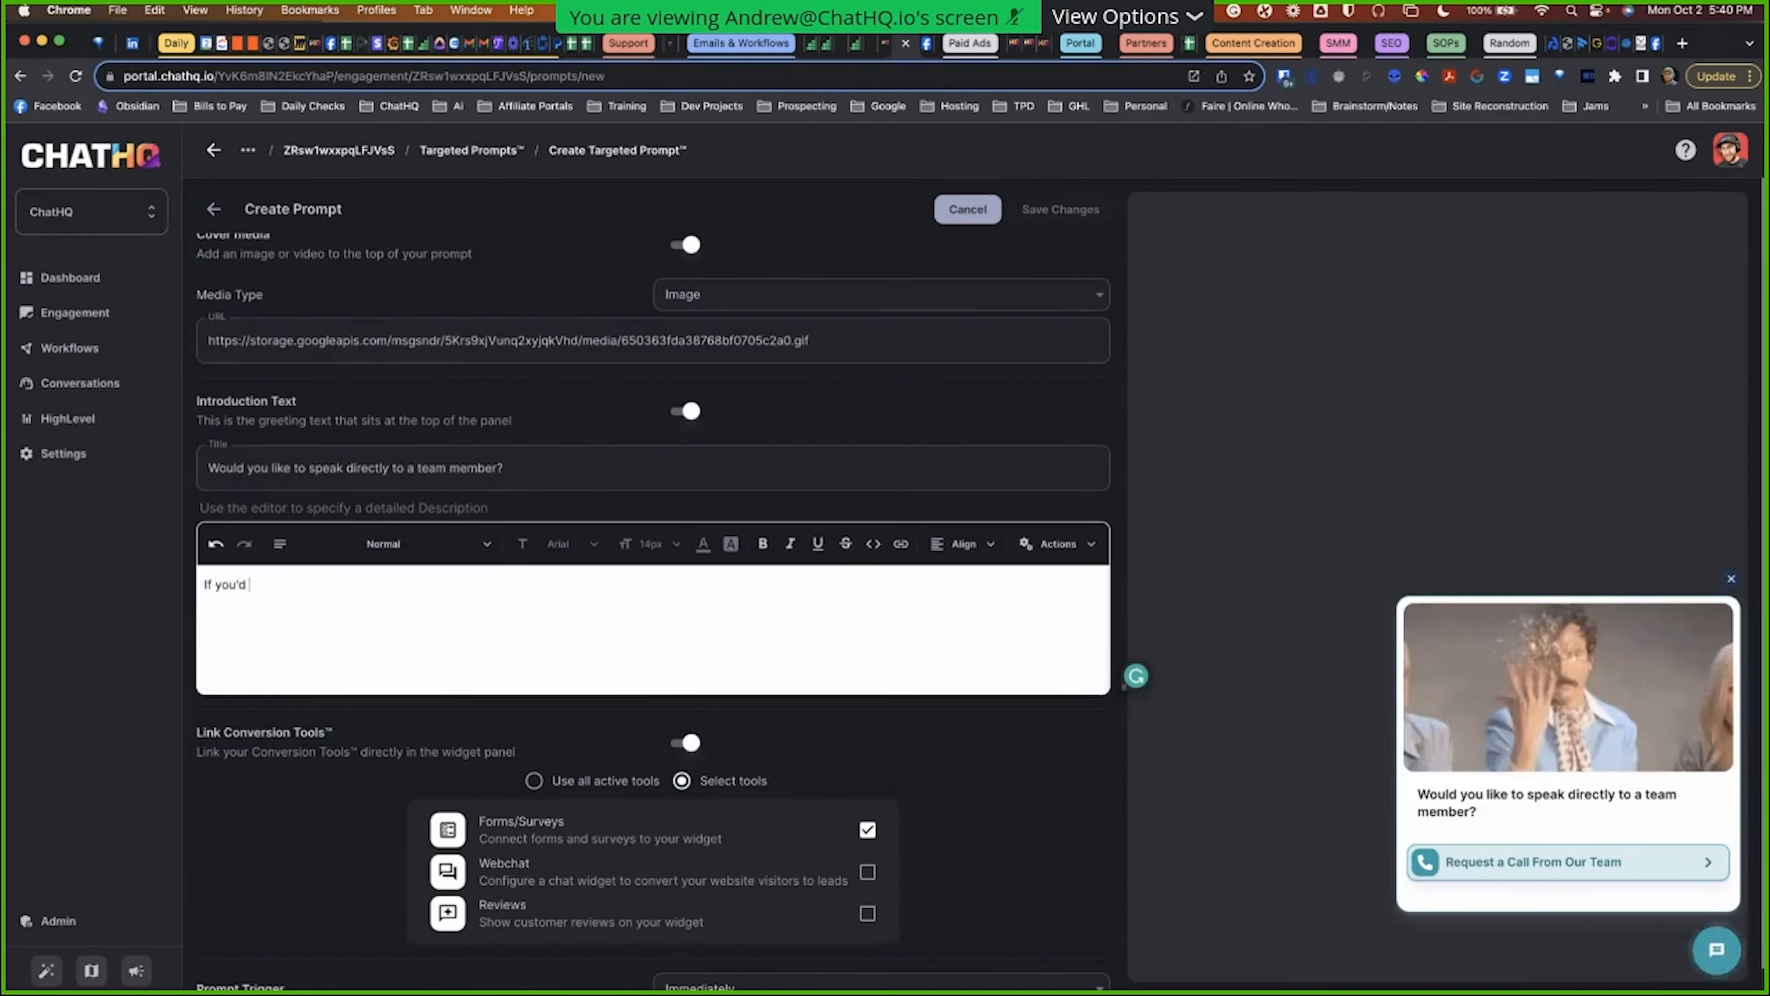
type("like to ")
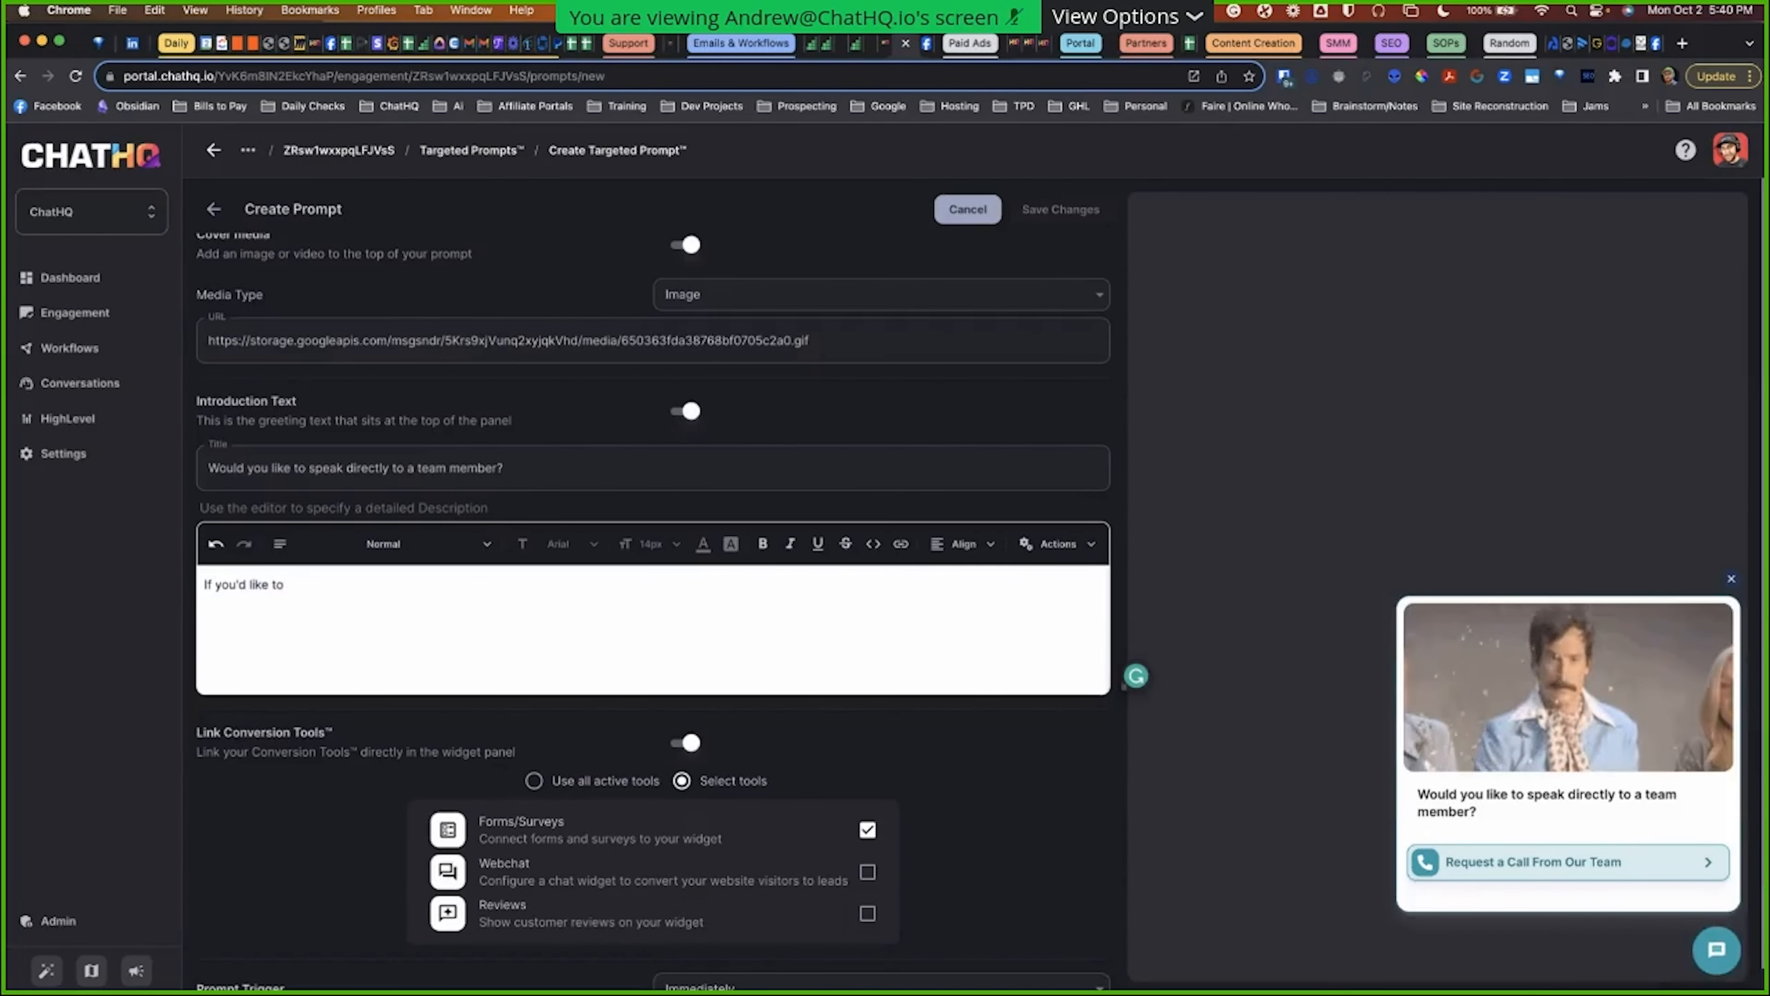
type("speak to ")
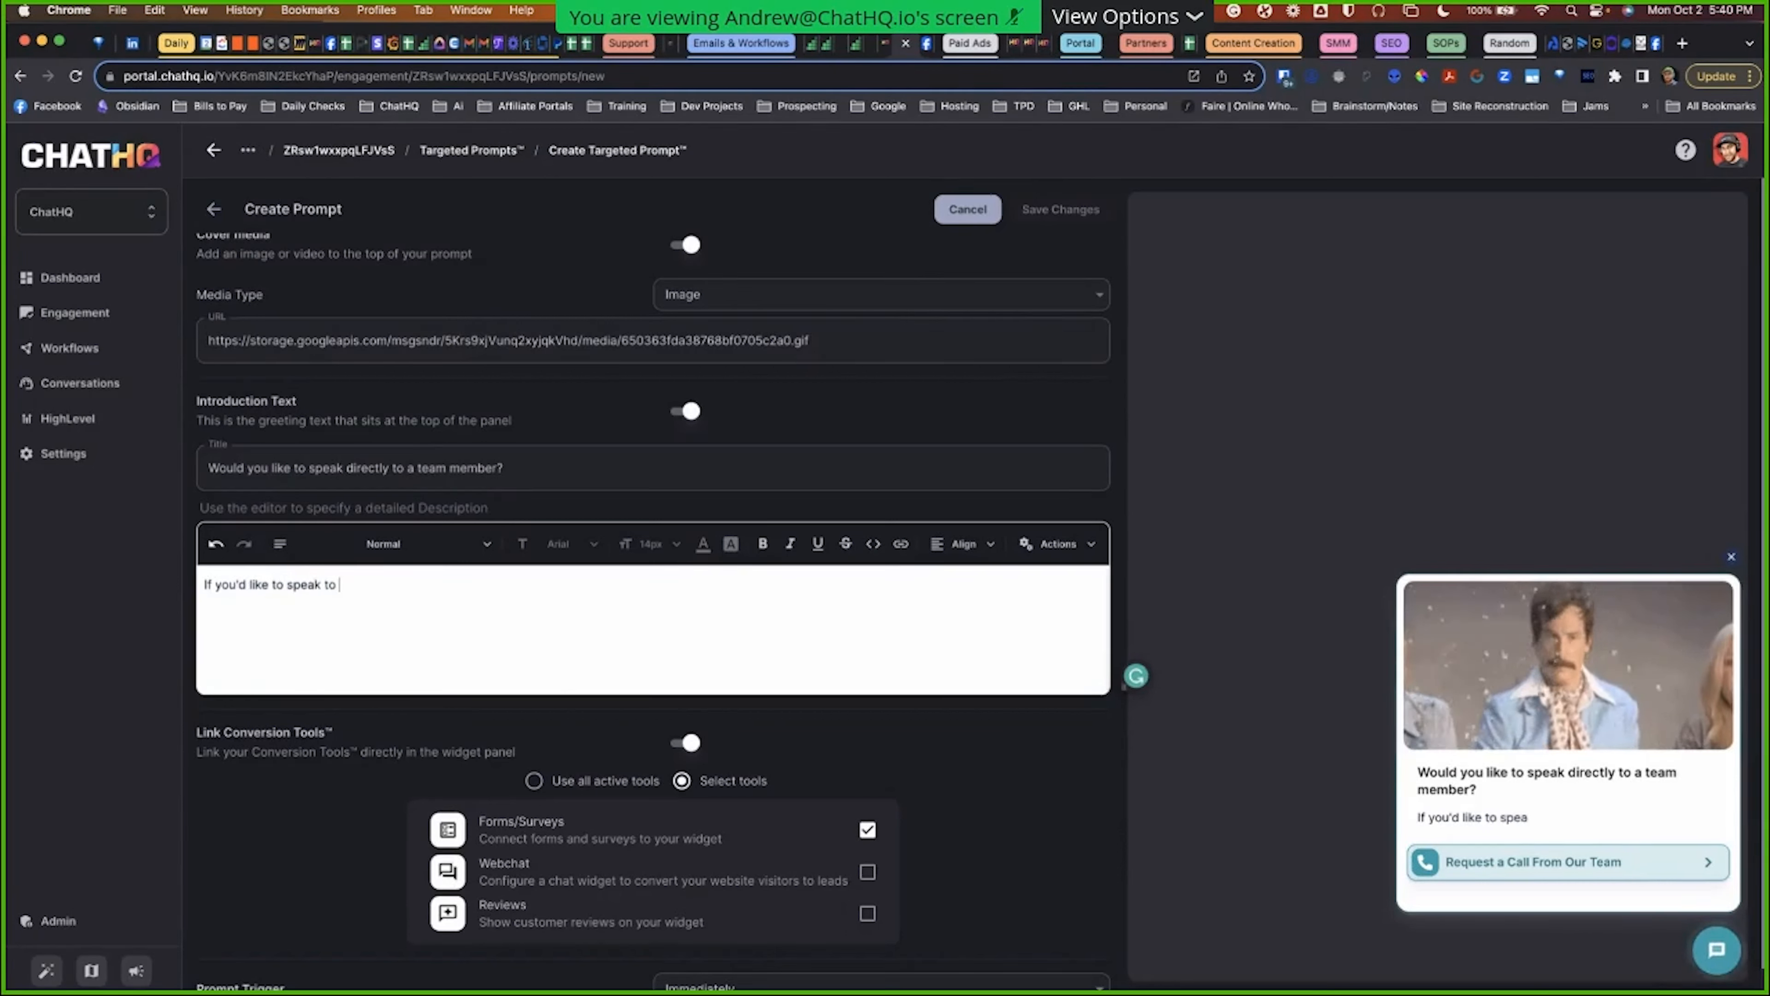
type("our team and di")
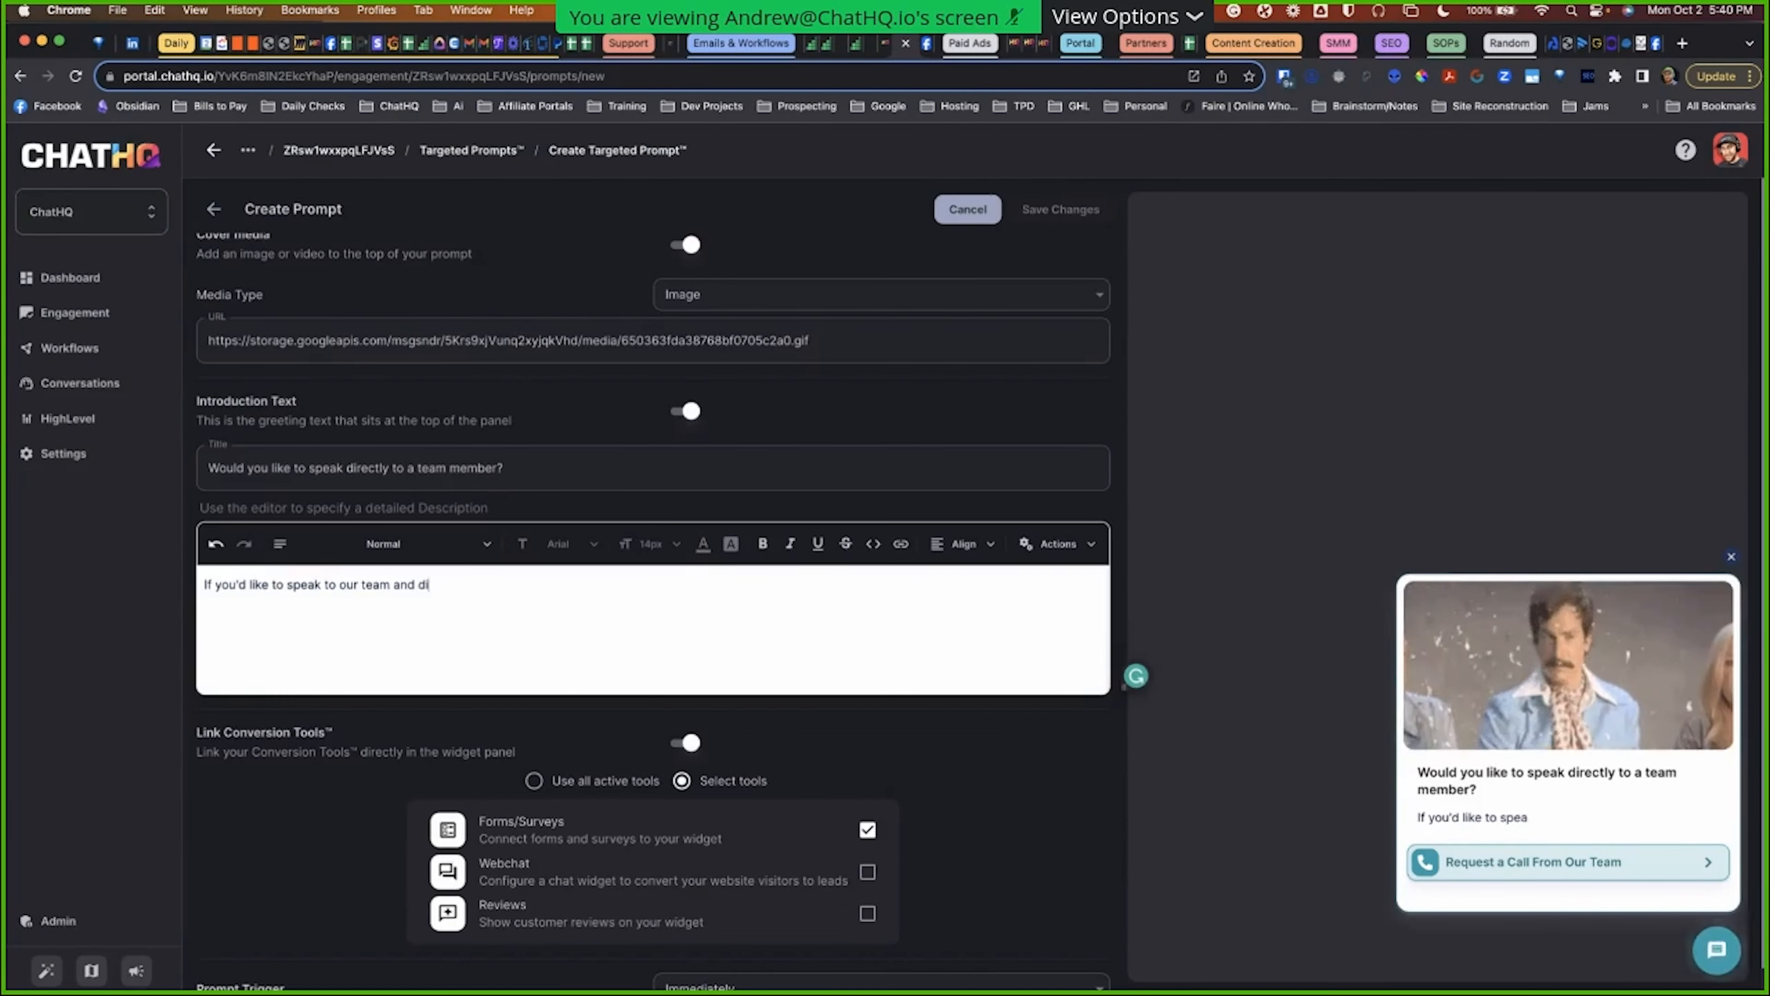
type("scuss your o")
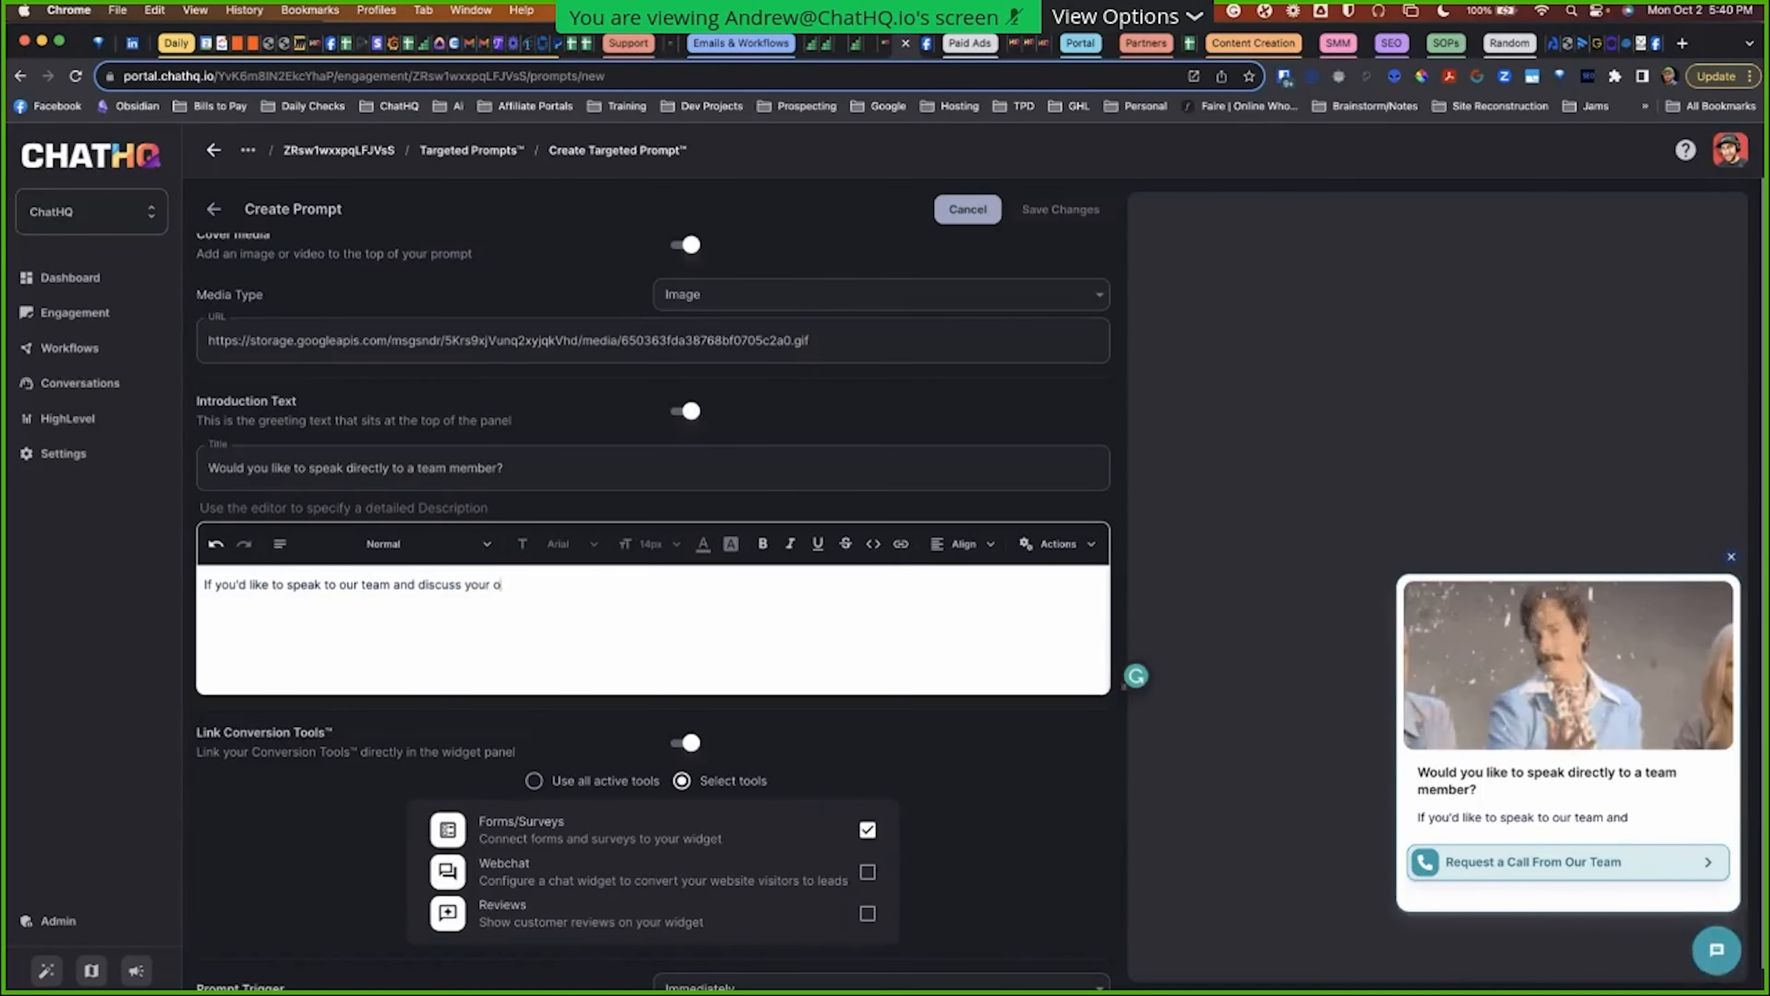
type("ptions, you can ")
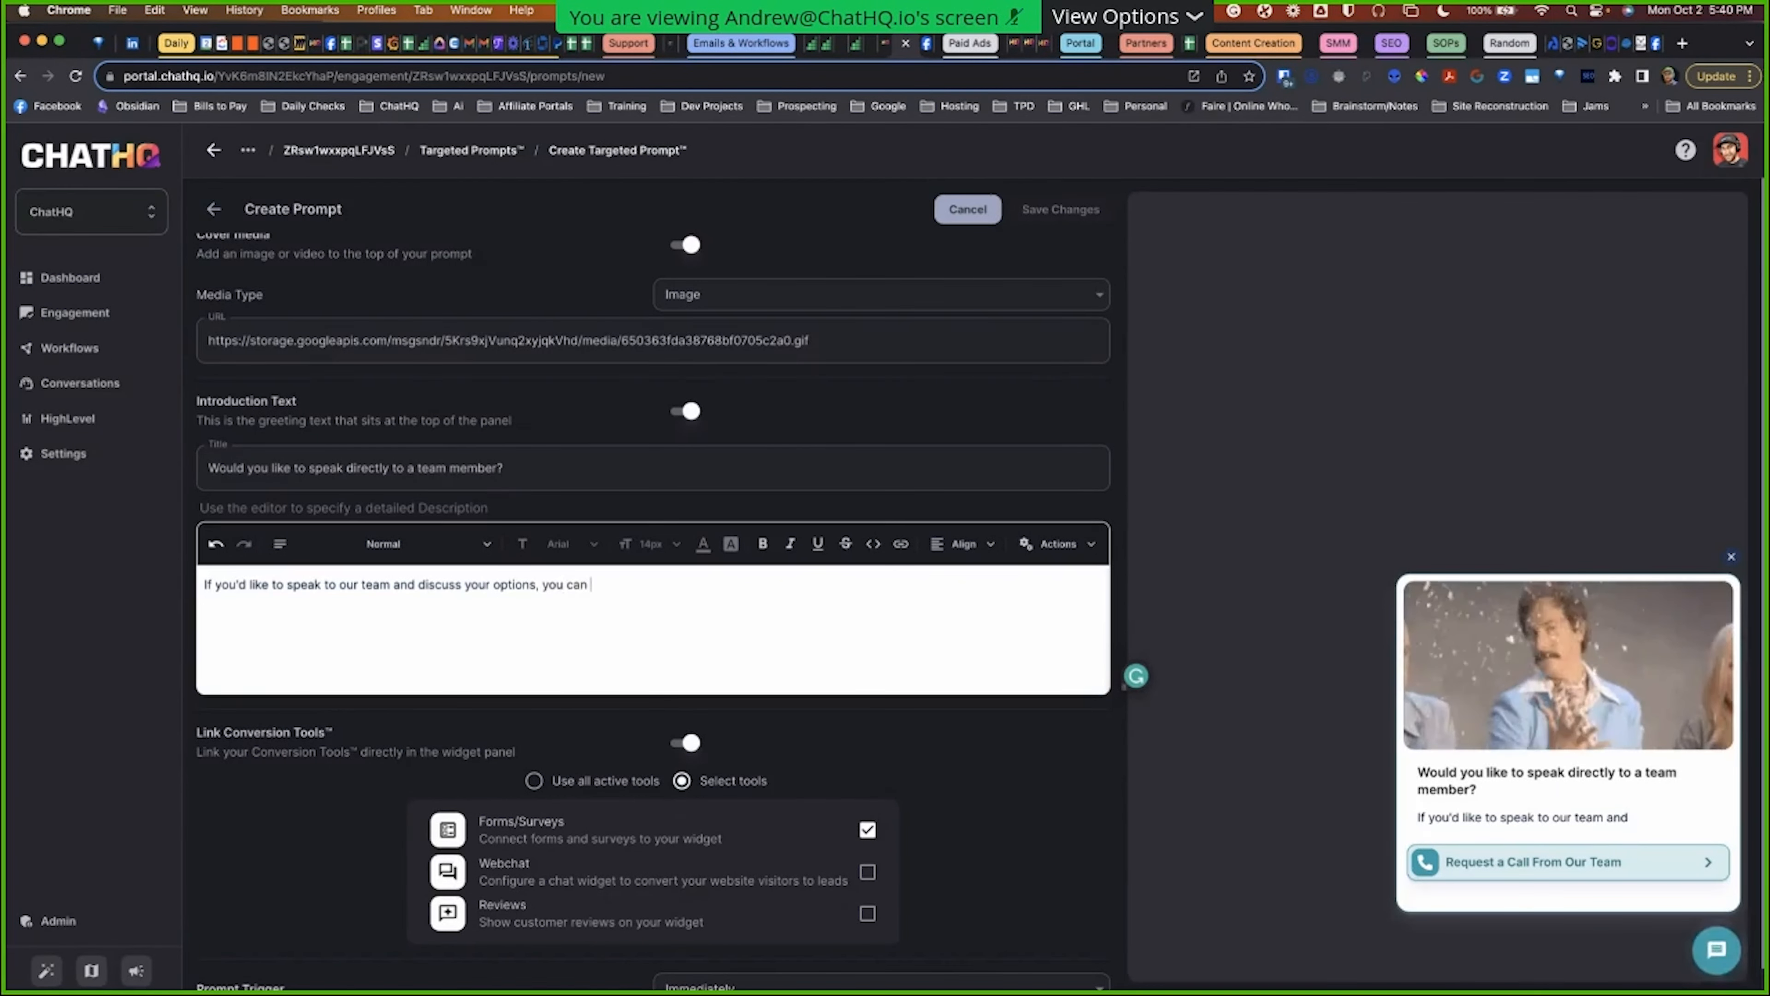
type("request a c")
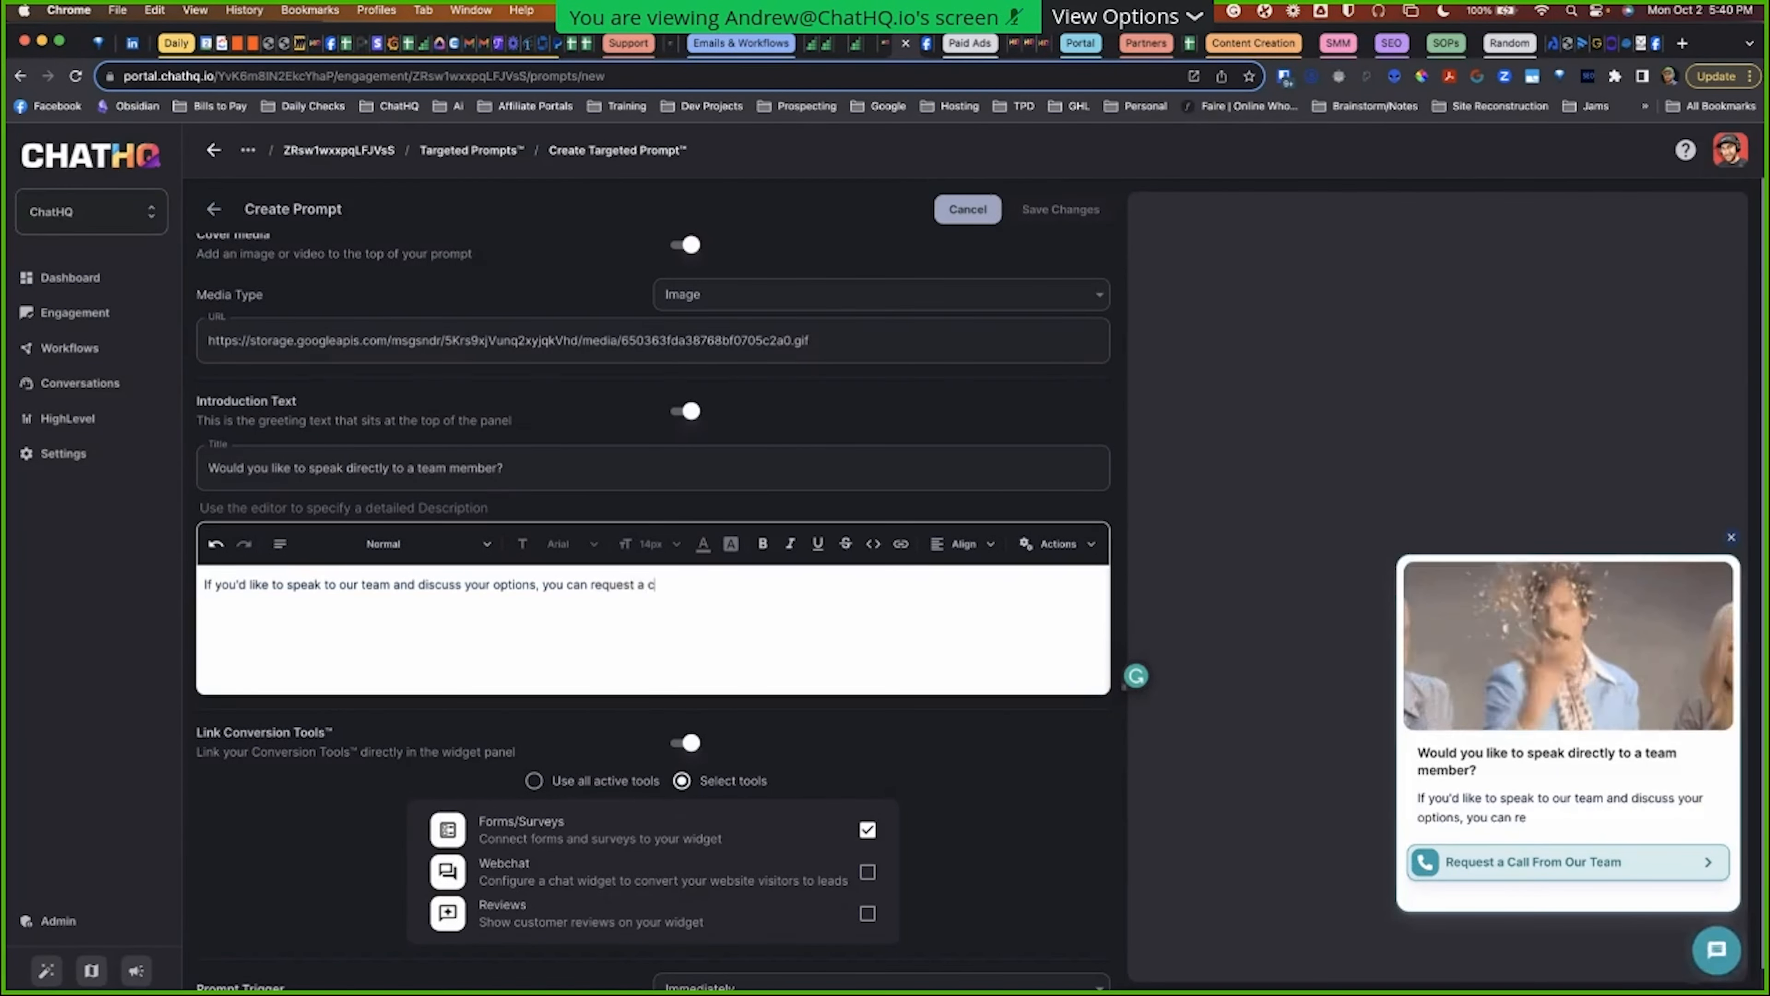
type("allback by ")
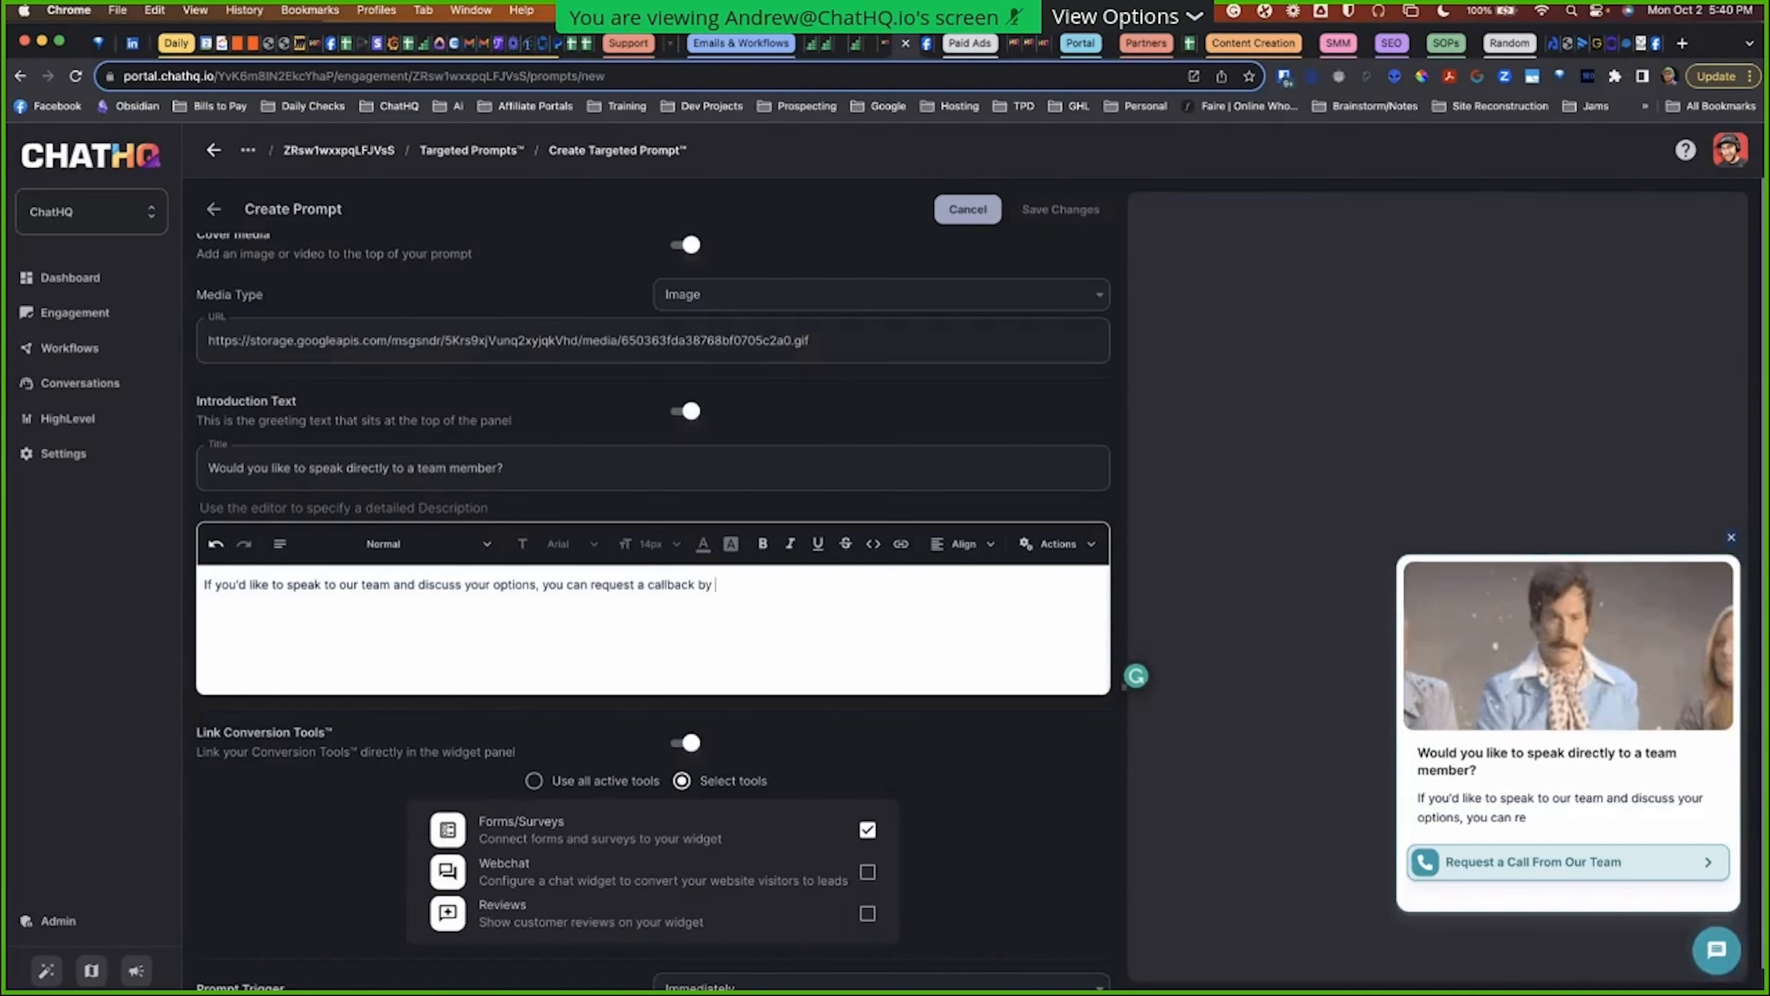
type("clicking the button below!")
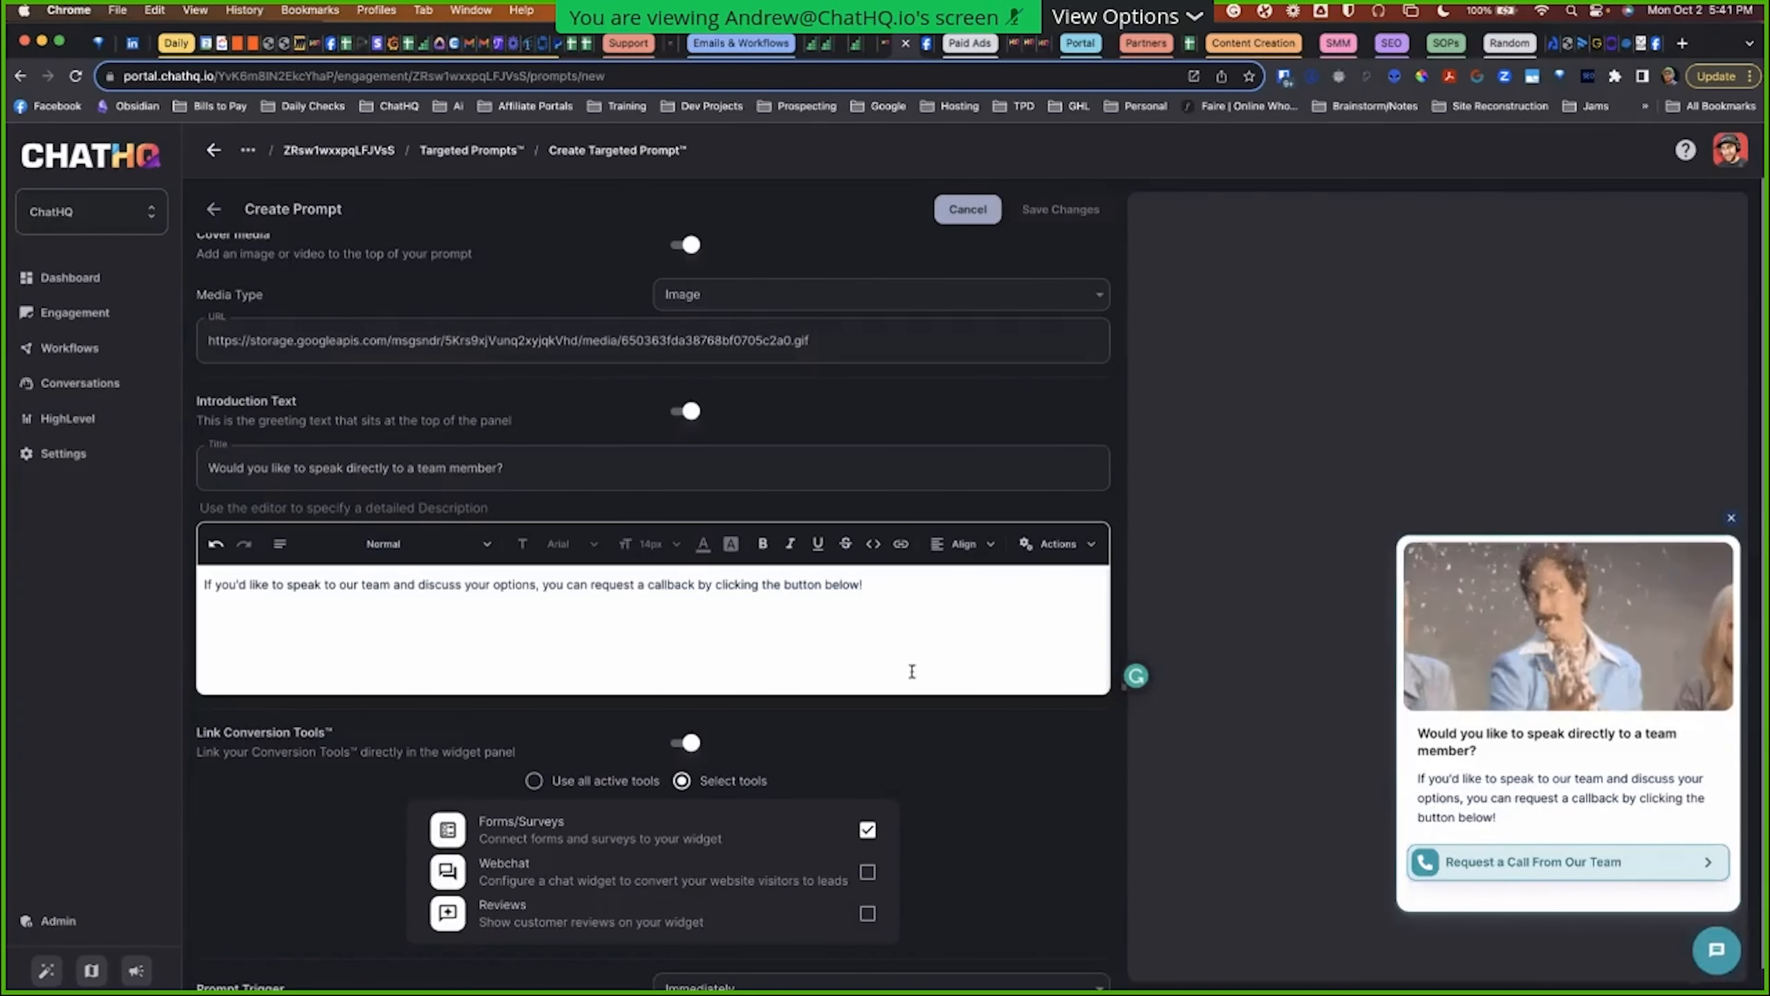
Step: Try linking the Webchat conversion tool to the prompt alongside Forms/Surveys, and deselect it again
scroll(707, 637, "down", 2)
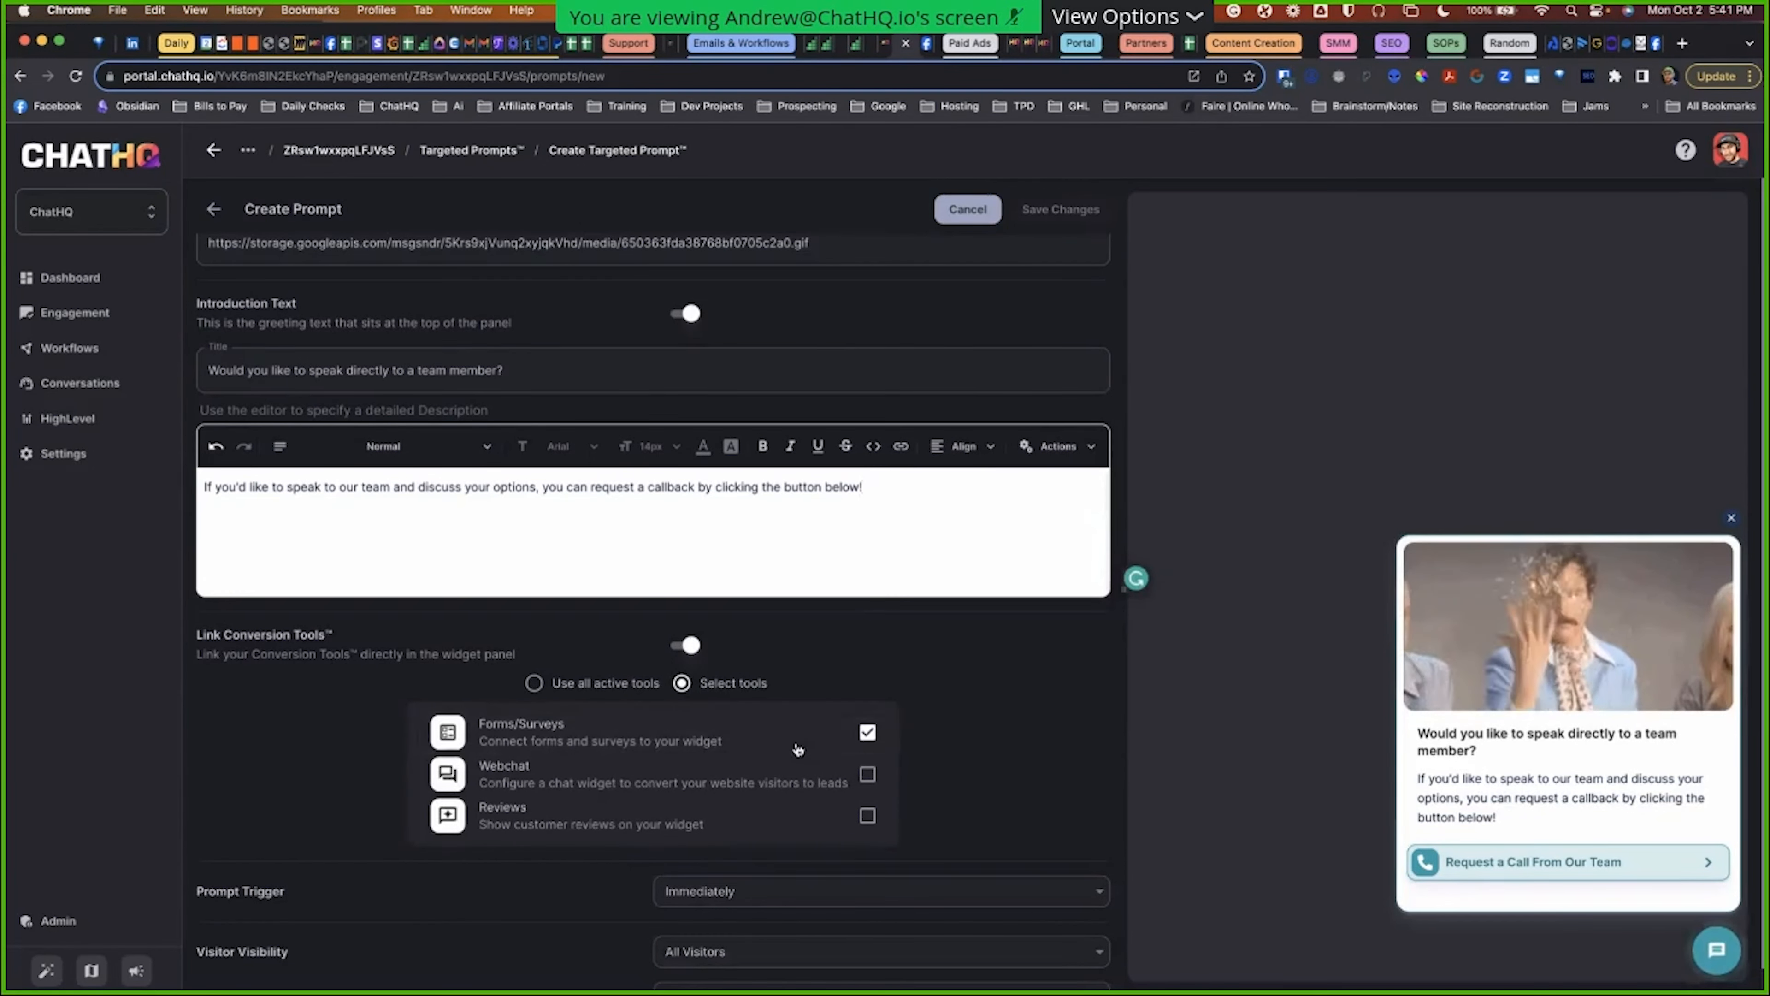
scroll(836, 760, "down", 2)
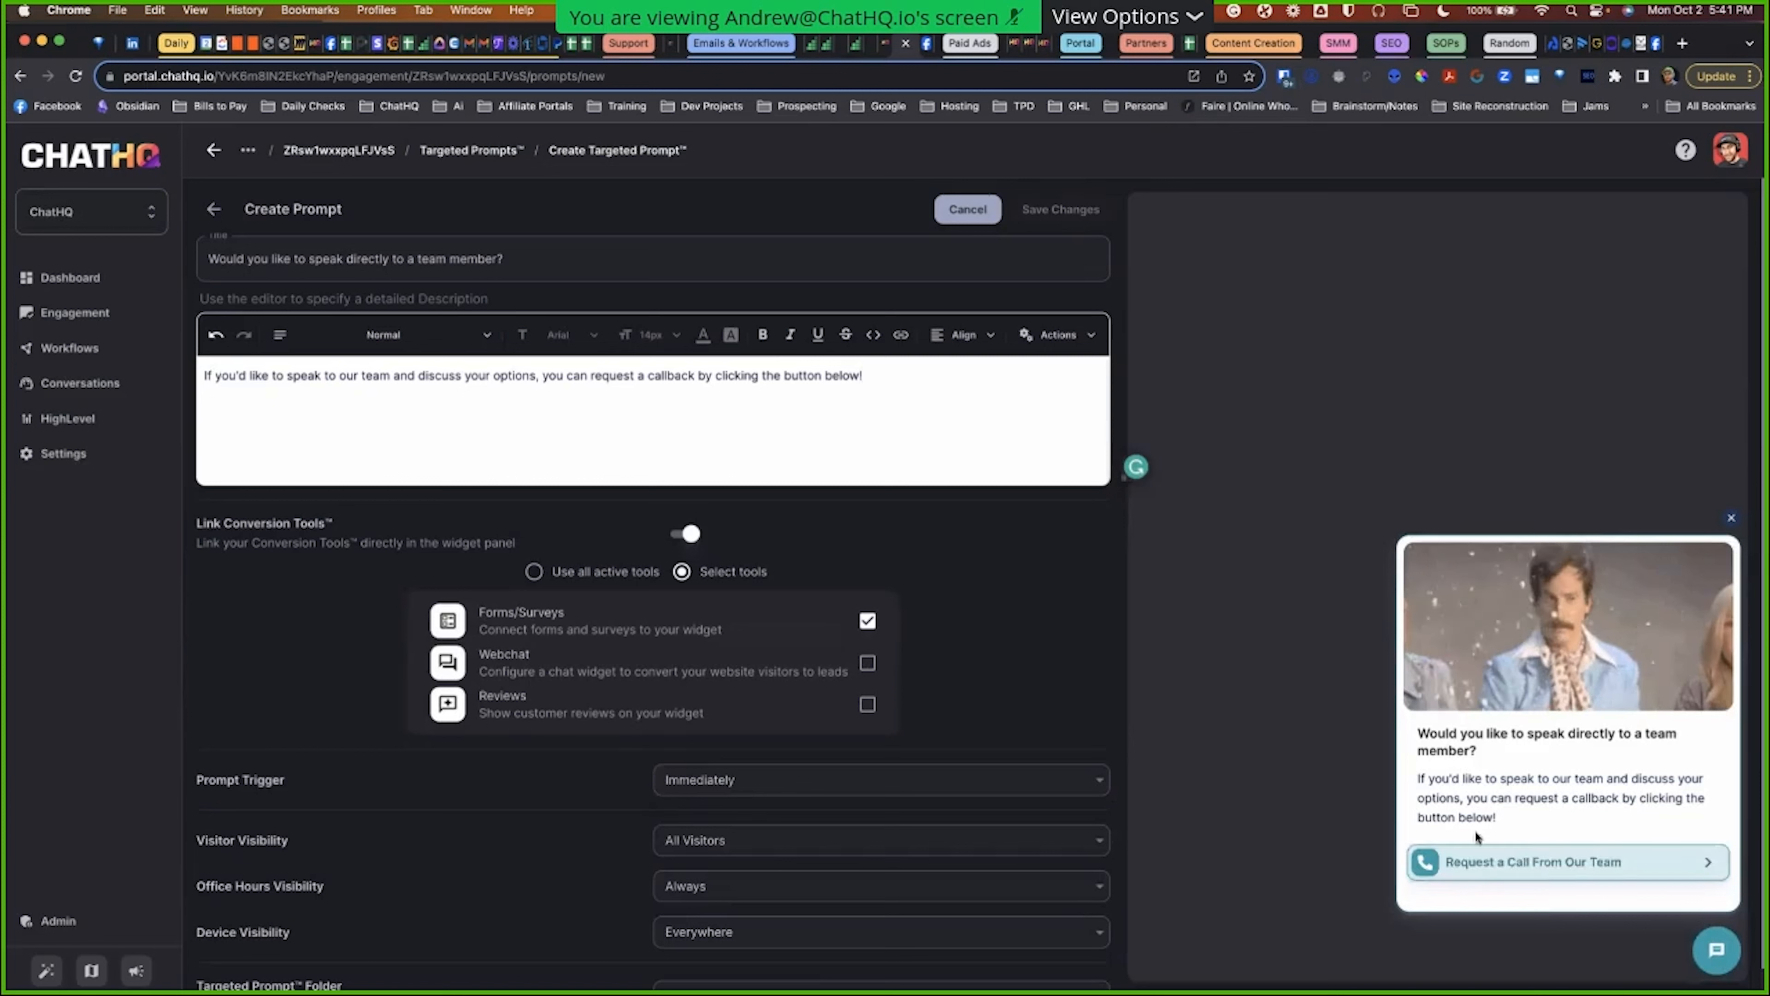
left_click(868, 663)
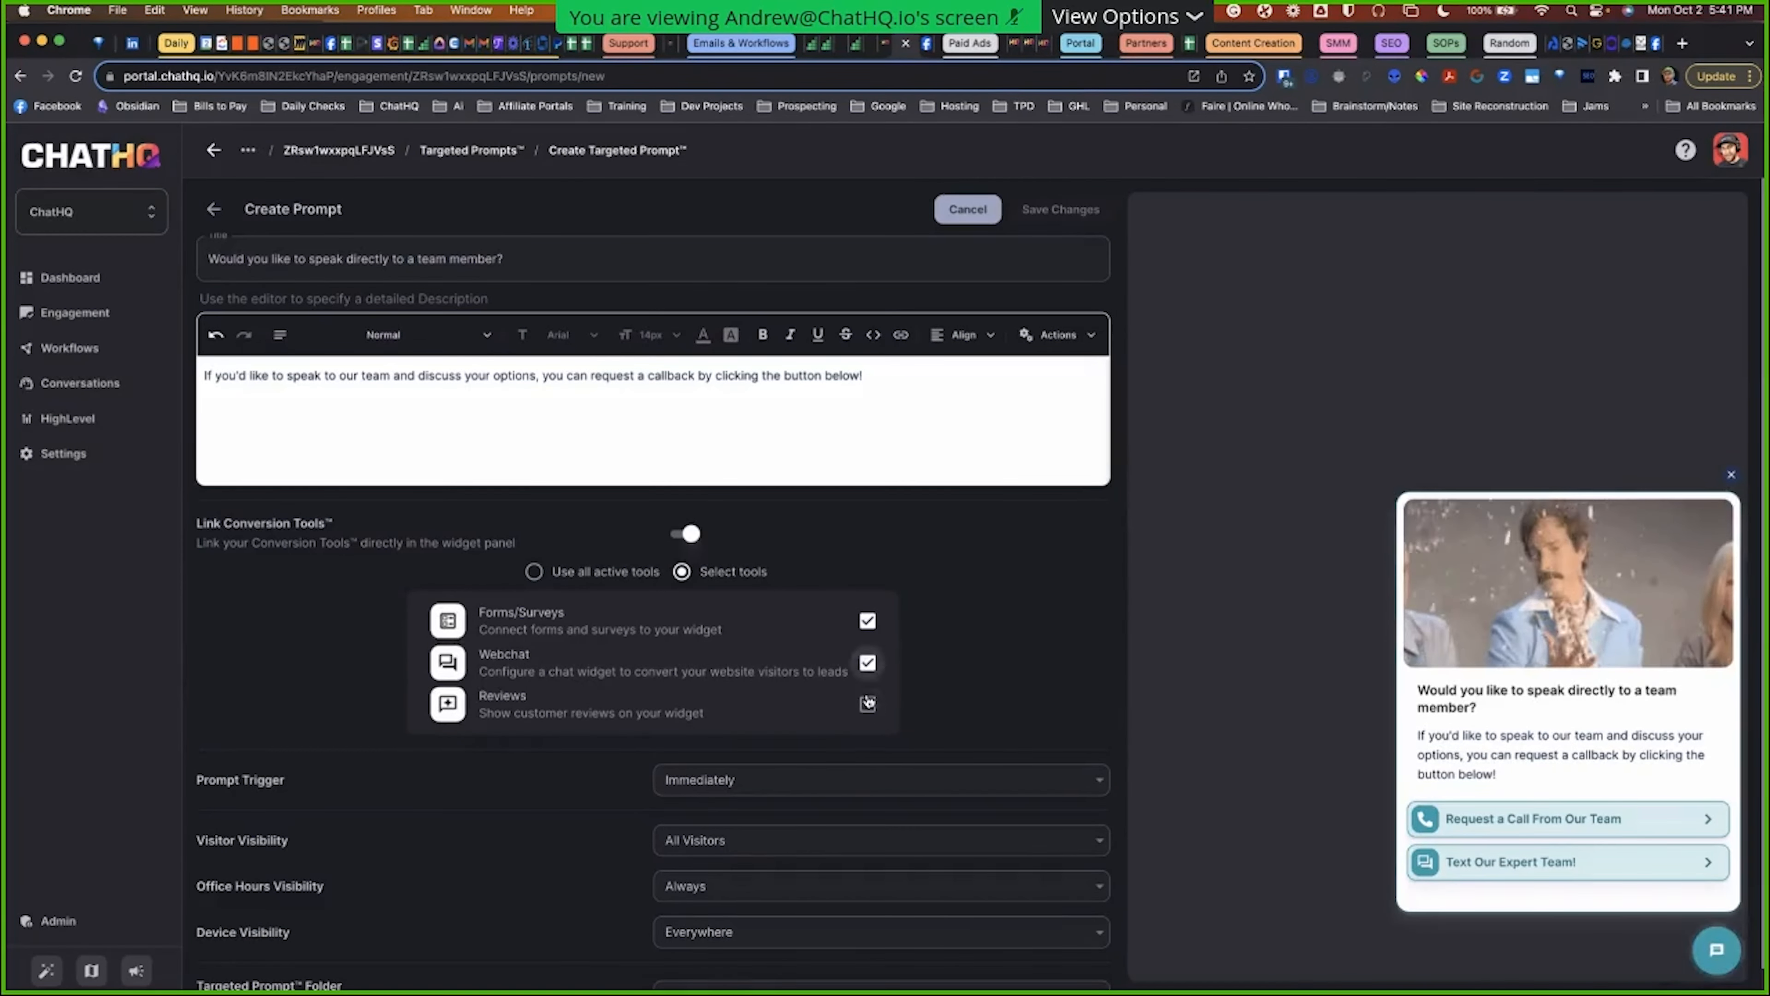
left_click(867, 664)
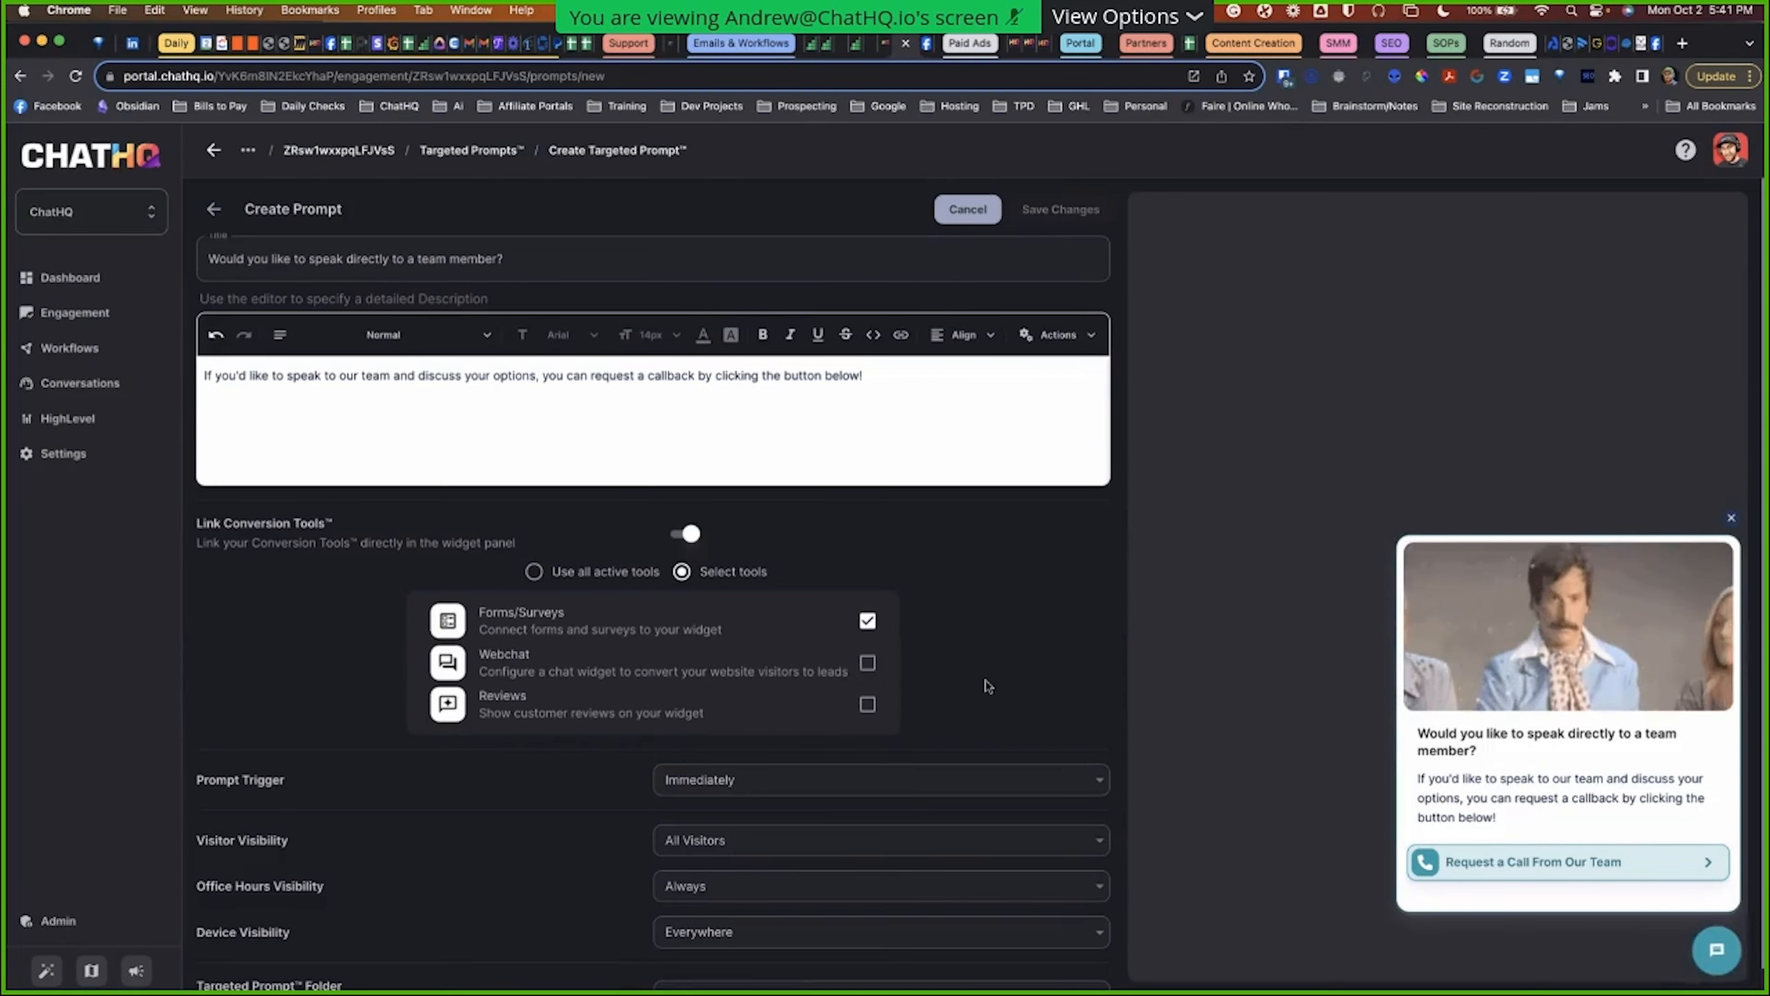
Step: Add a segment with a URL Contains condition to the prompt's display settings and open the condition's value for entry
scroll(990, 690, "up", 10)
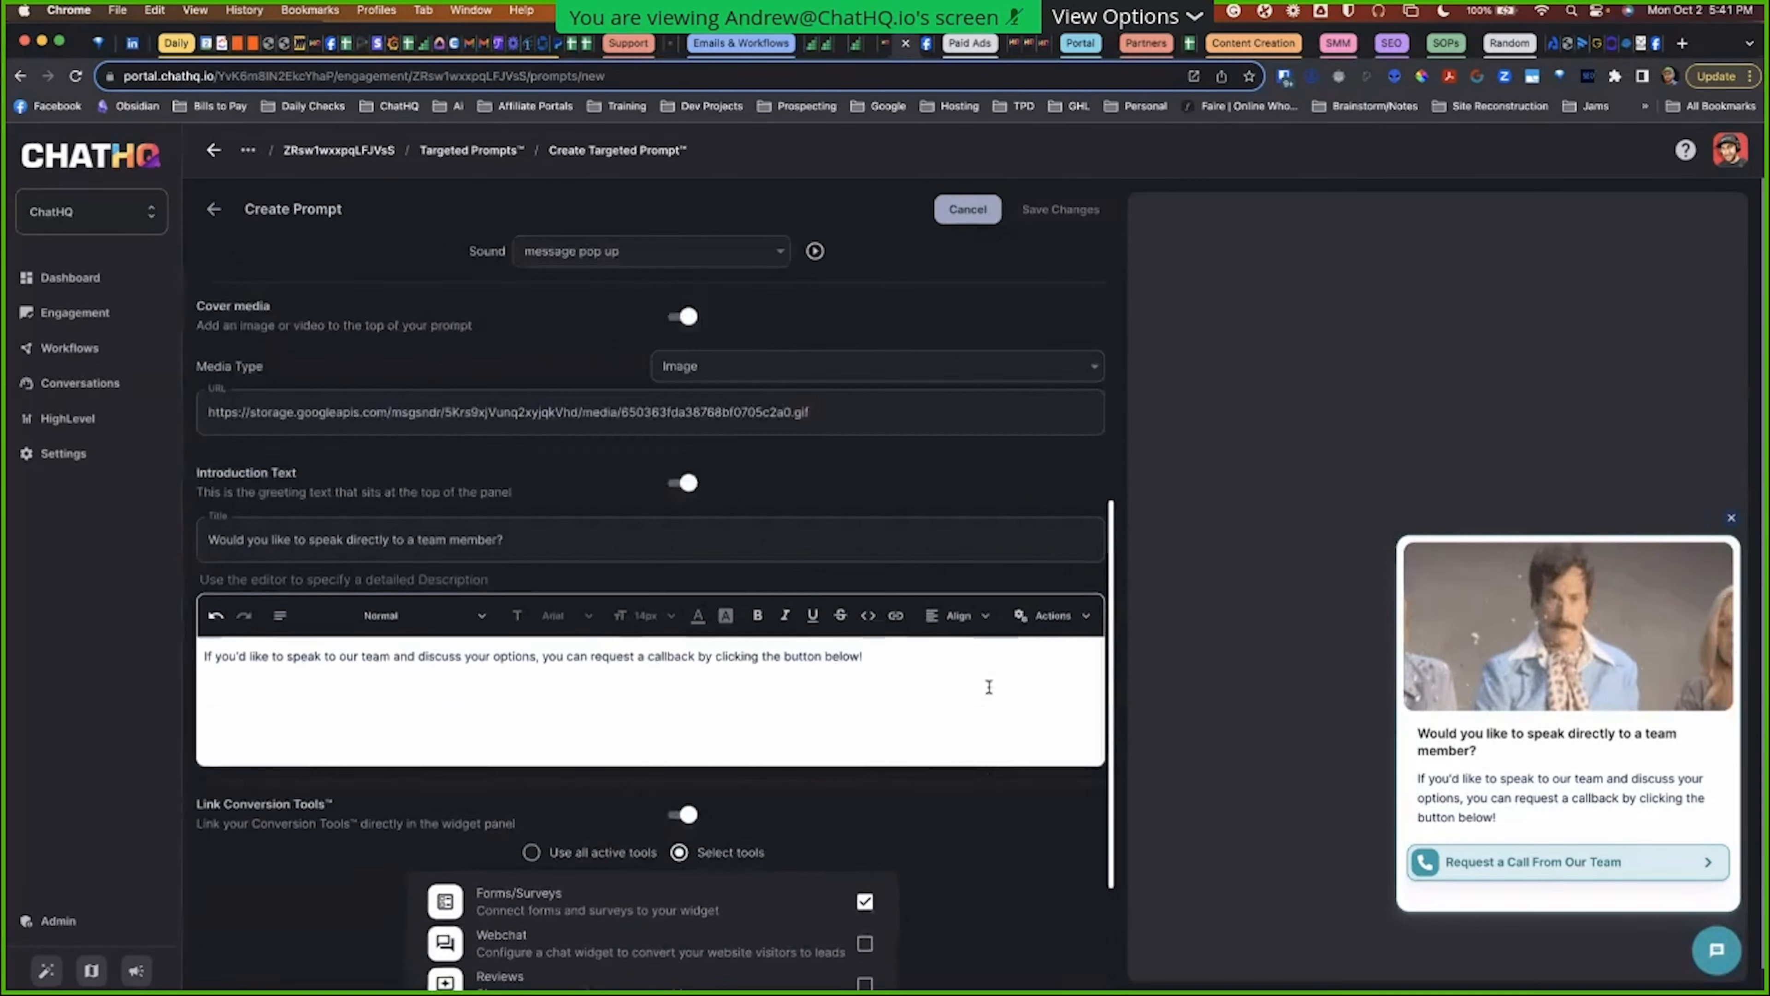
scroll(990, 692, "up", 3)
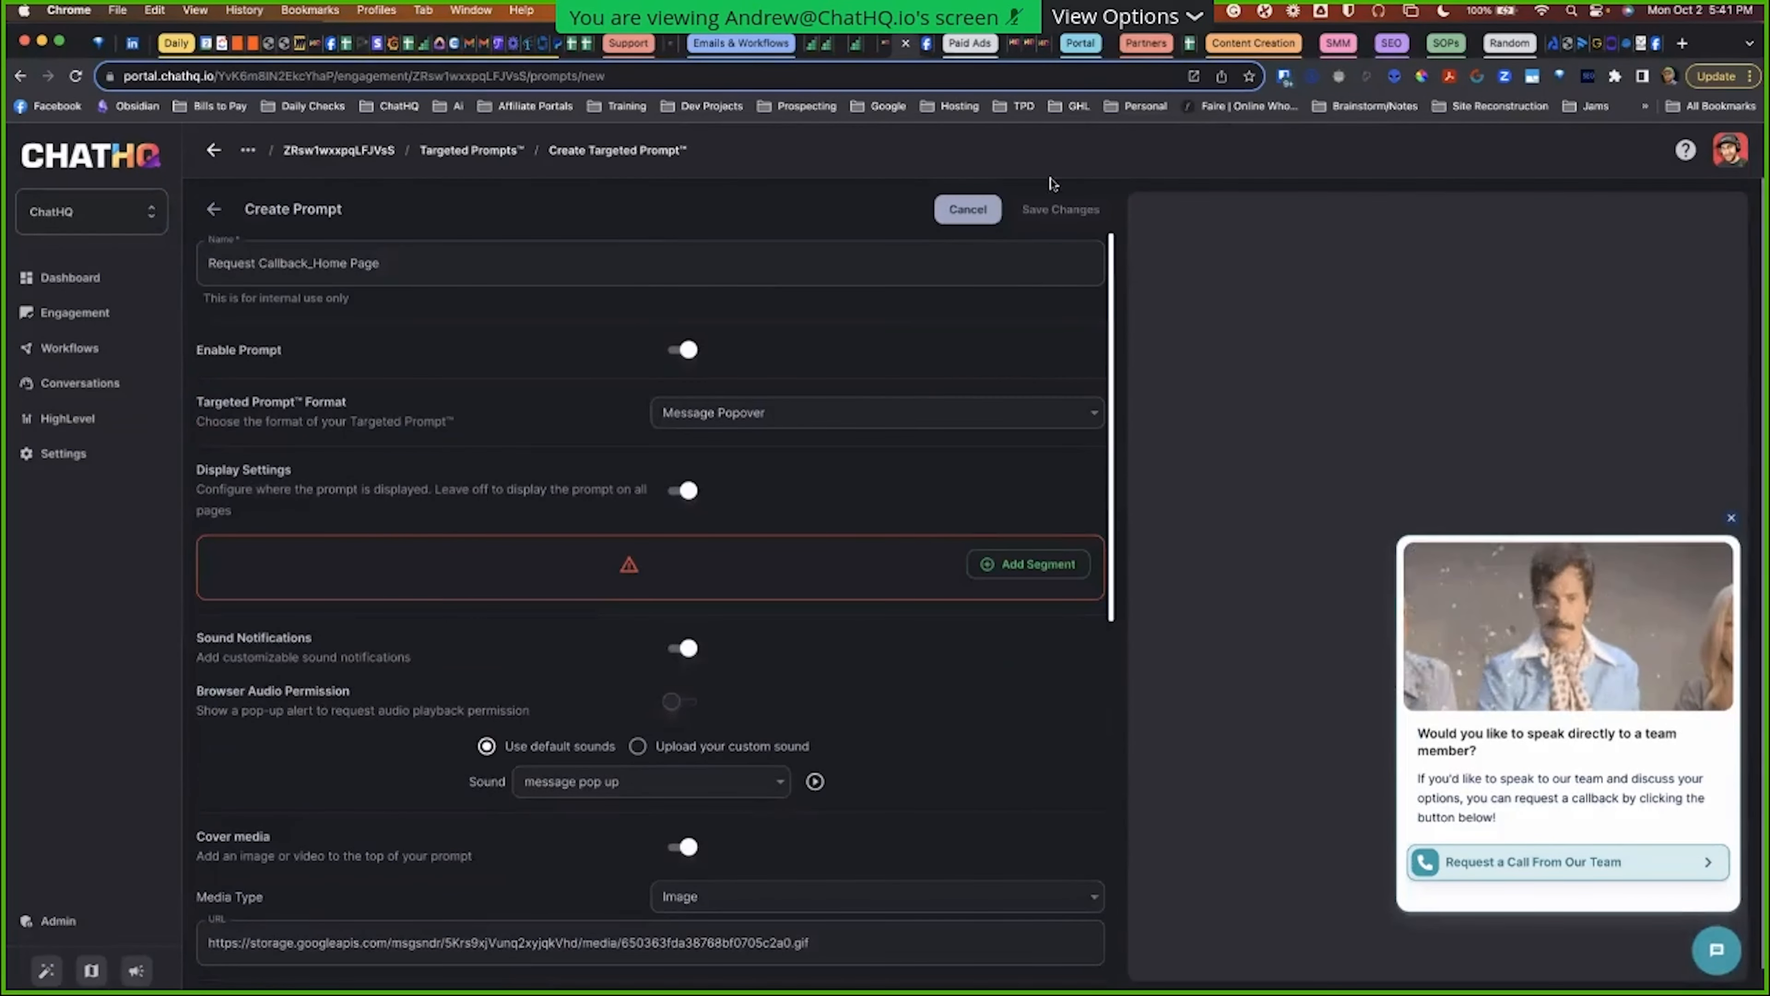
mouse_move(625, 574)
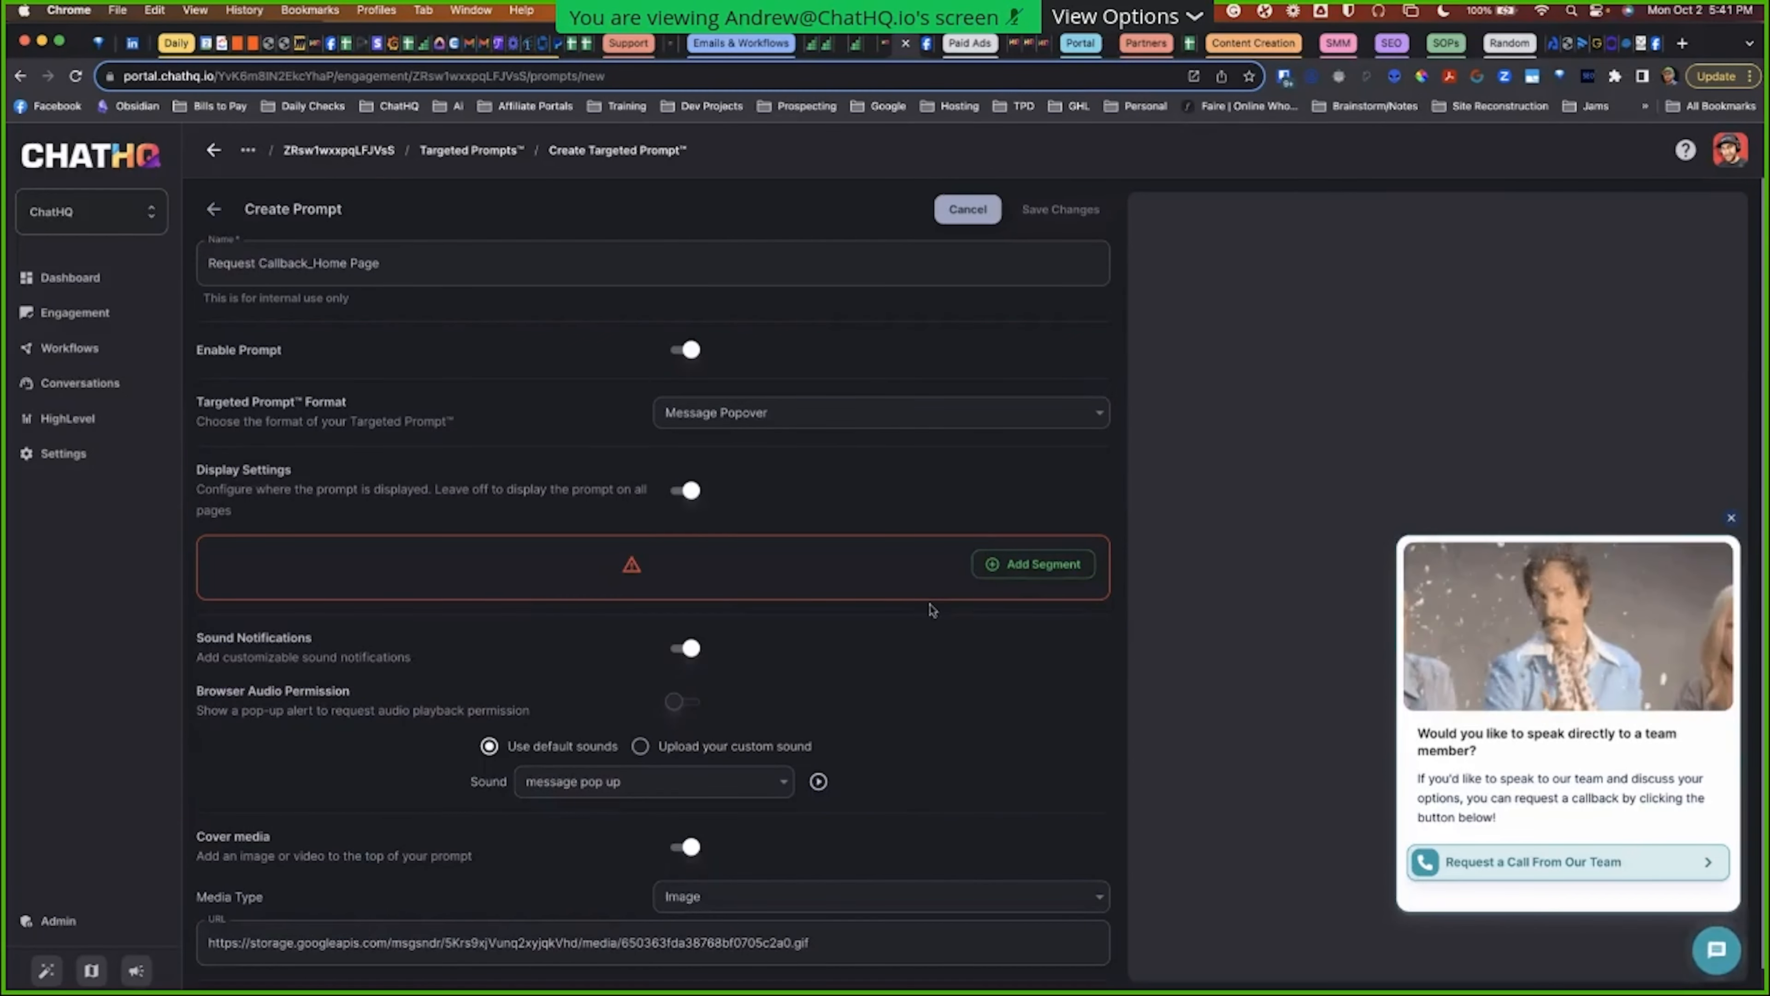
scroll(958, 669, "down", 1)
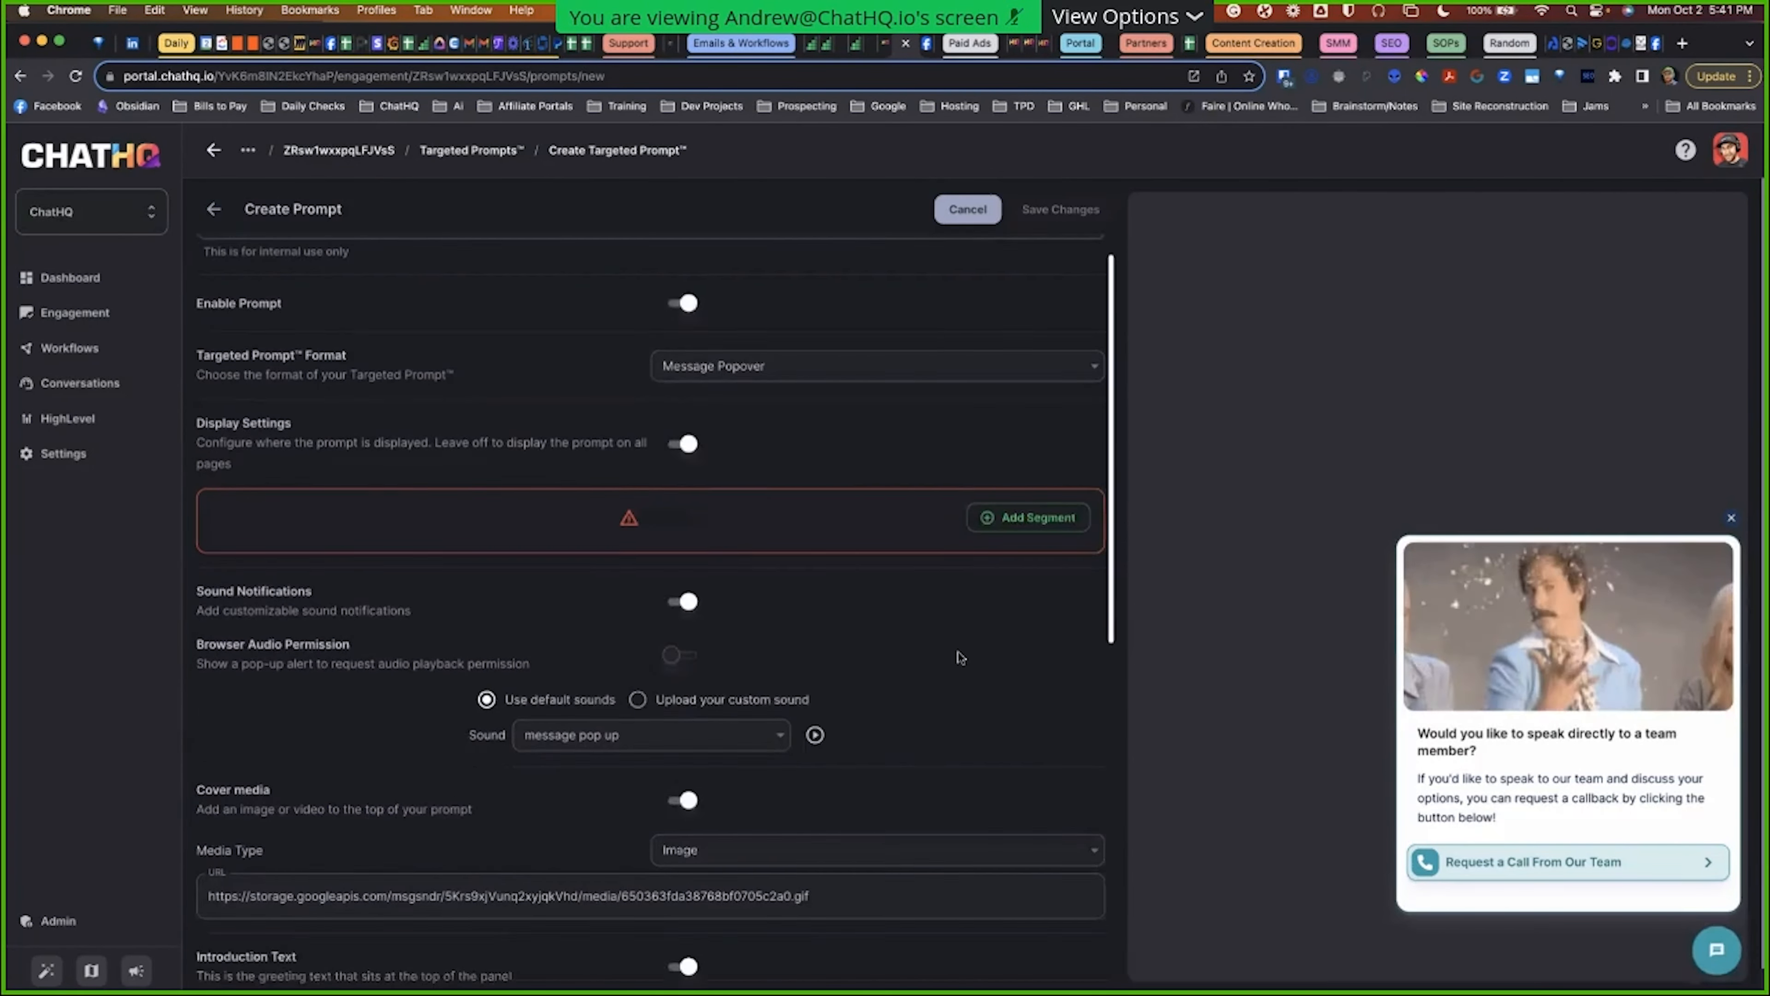
scroll(942, 711, "up", 1)
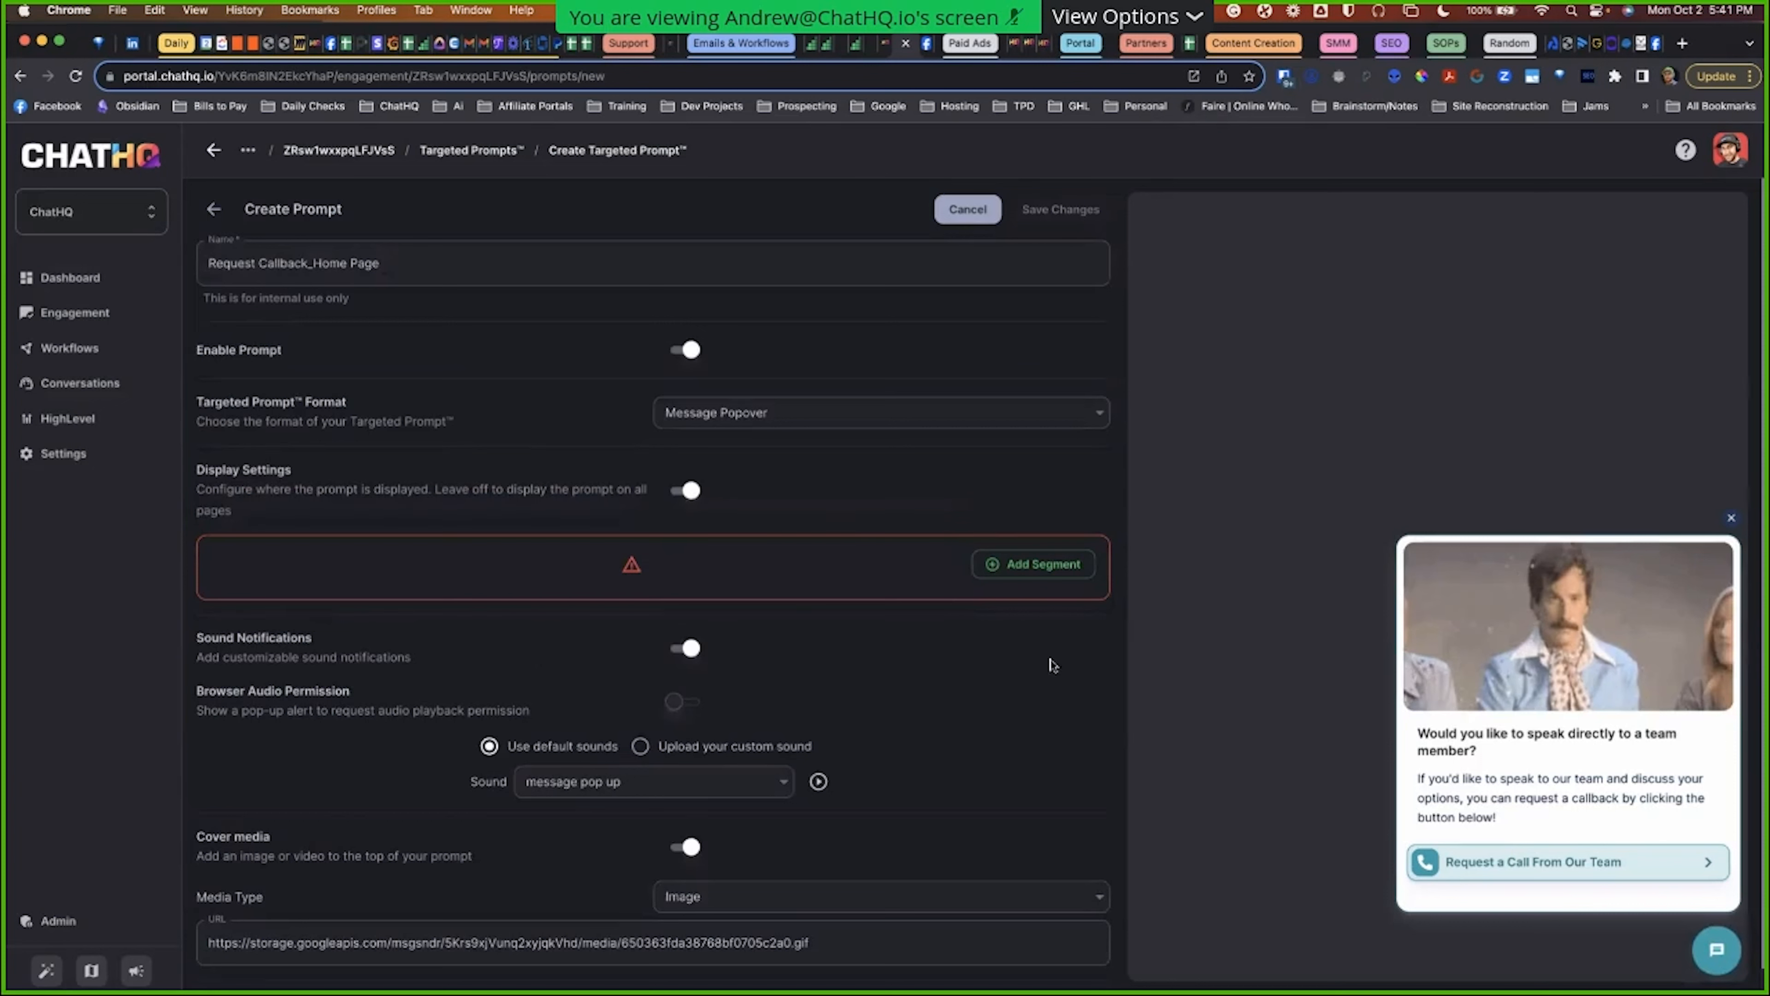
left_click(1019, 570)
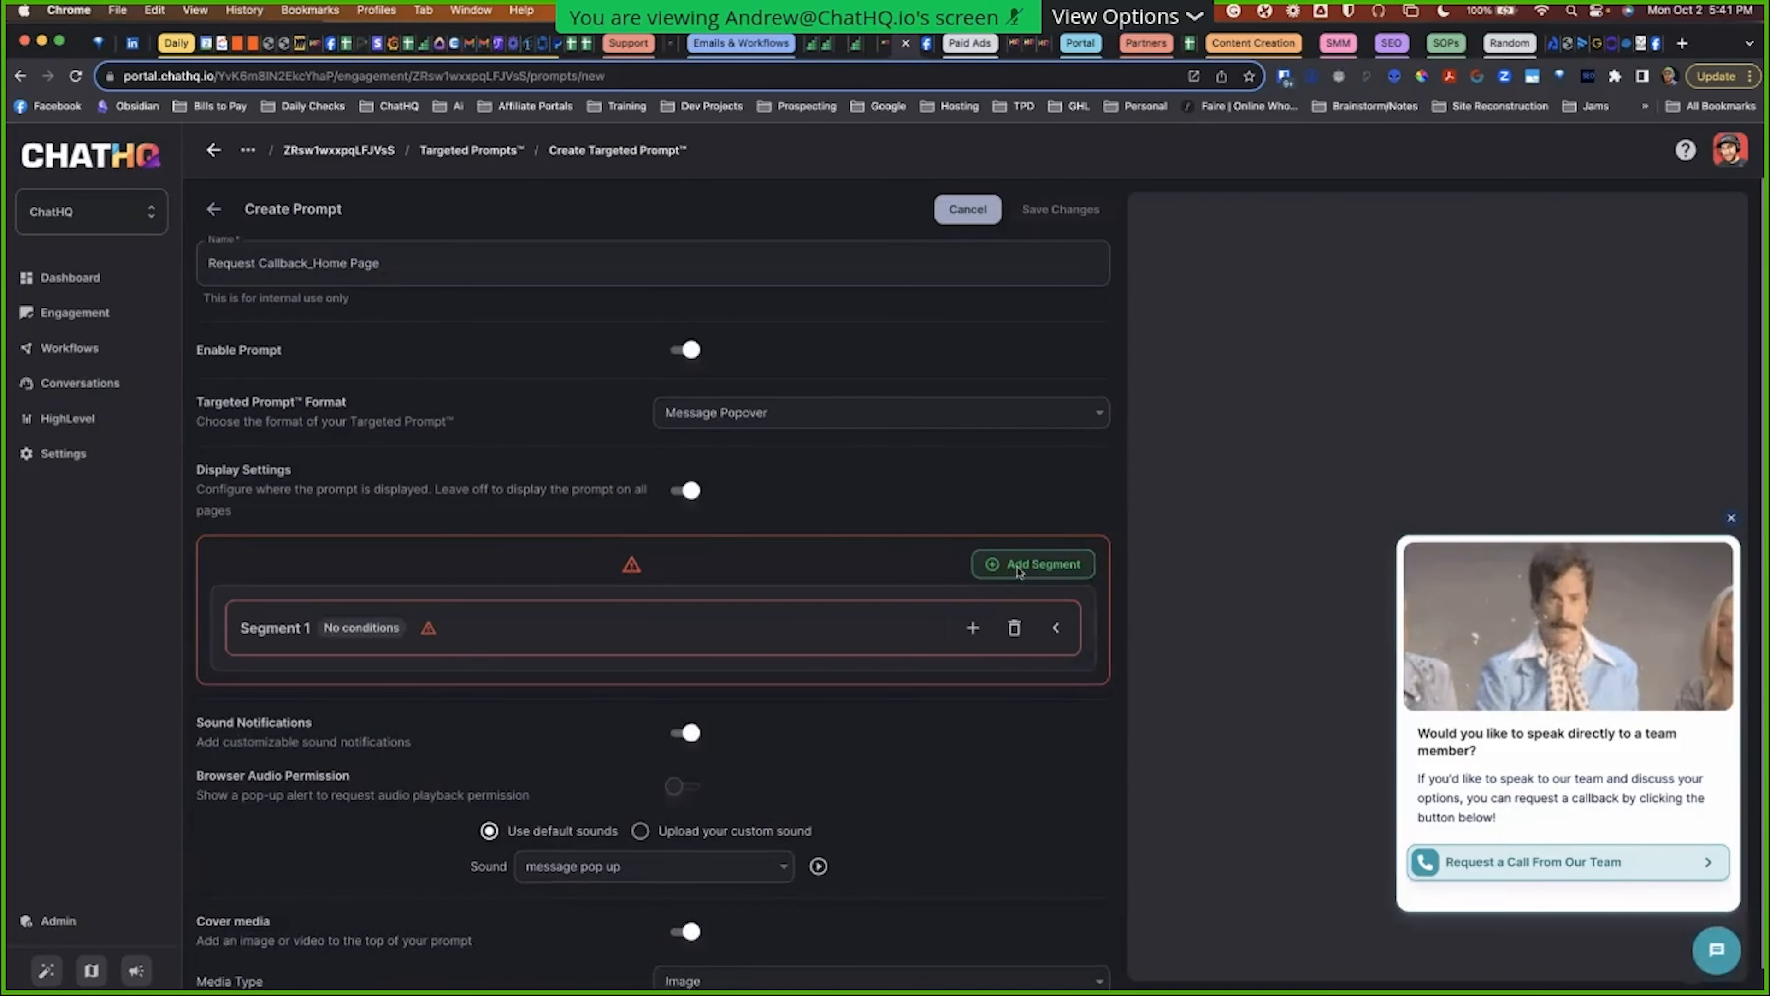
left_click(1055, 627)
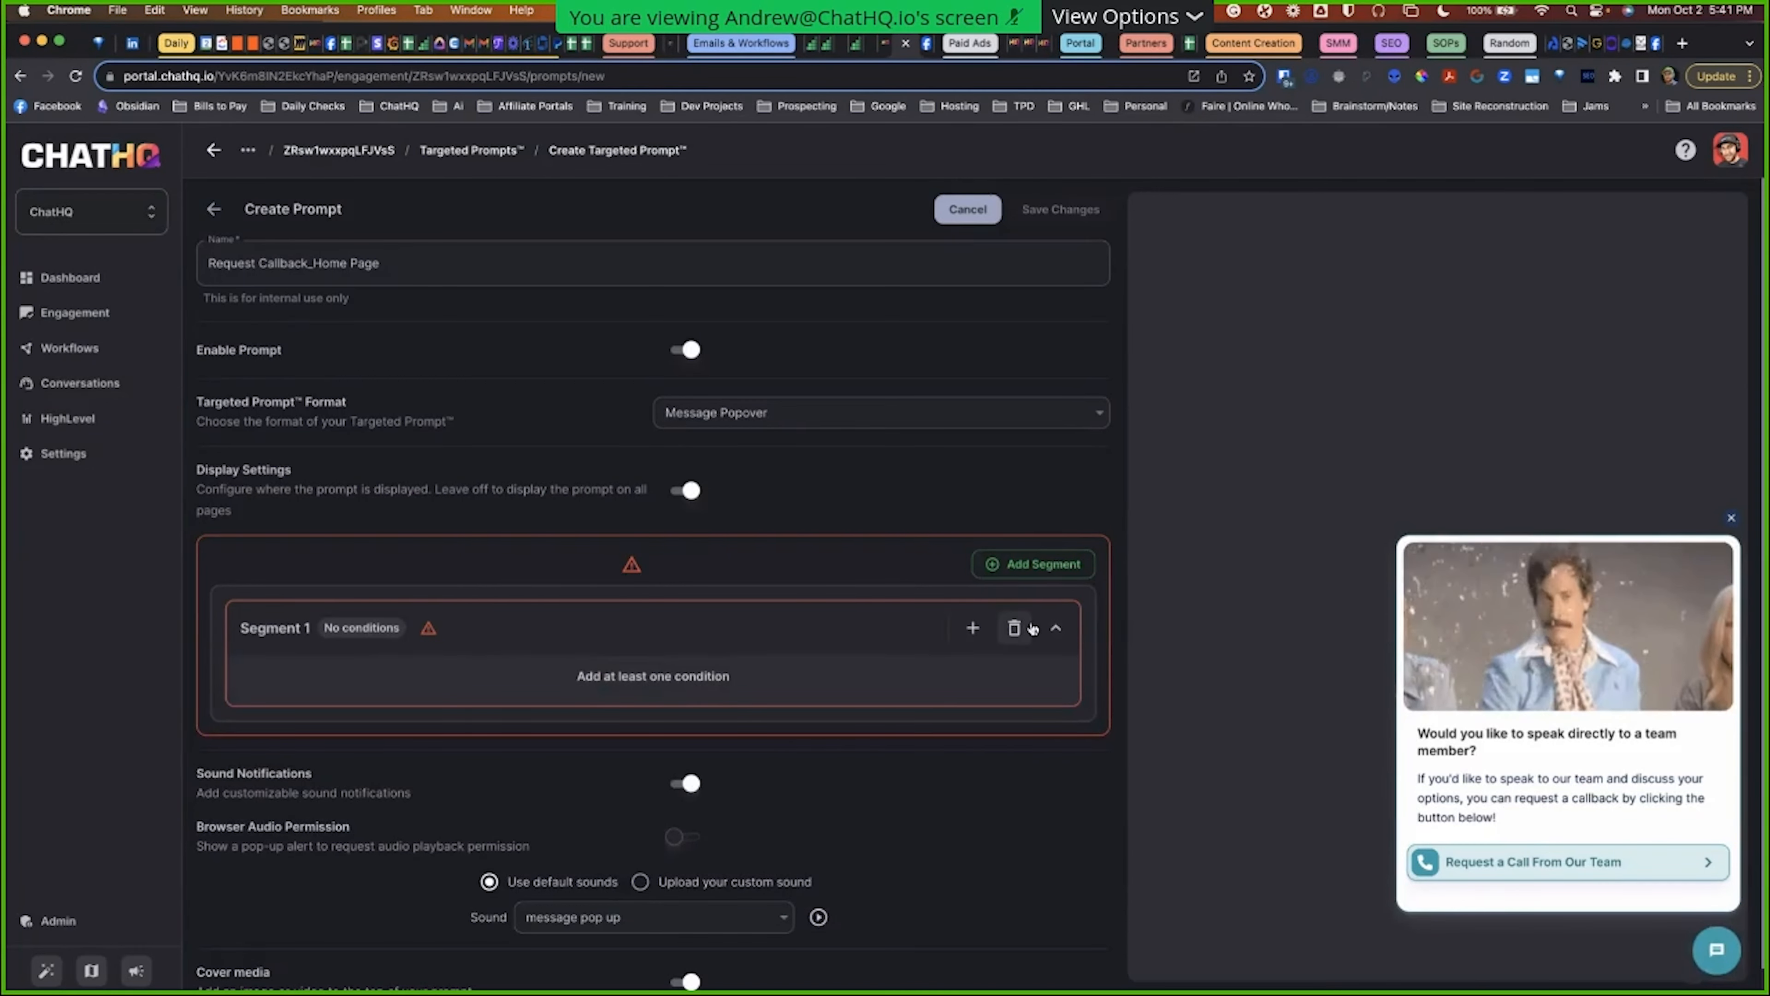
left_click(975, 628)
left_click(356, 698)
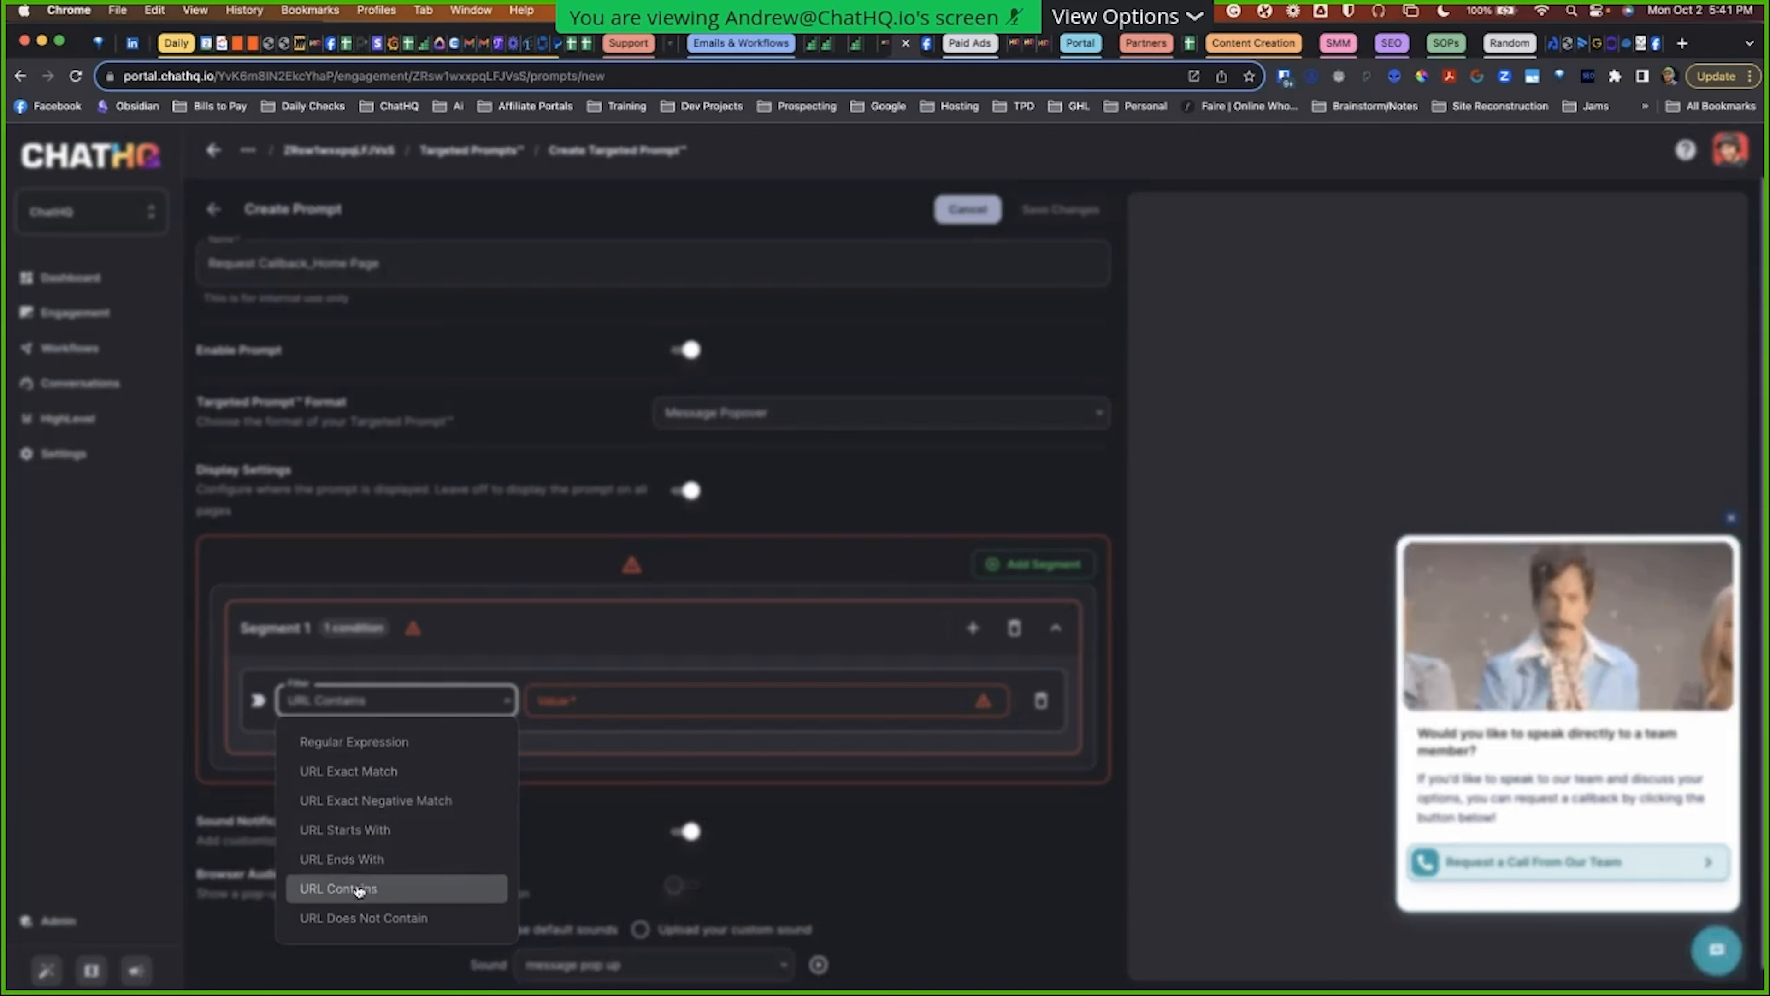
left_click(600, 718)
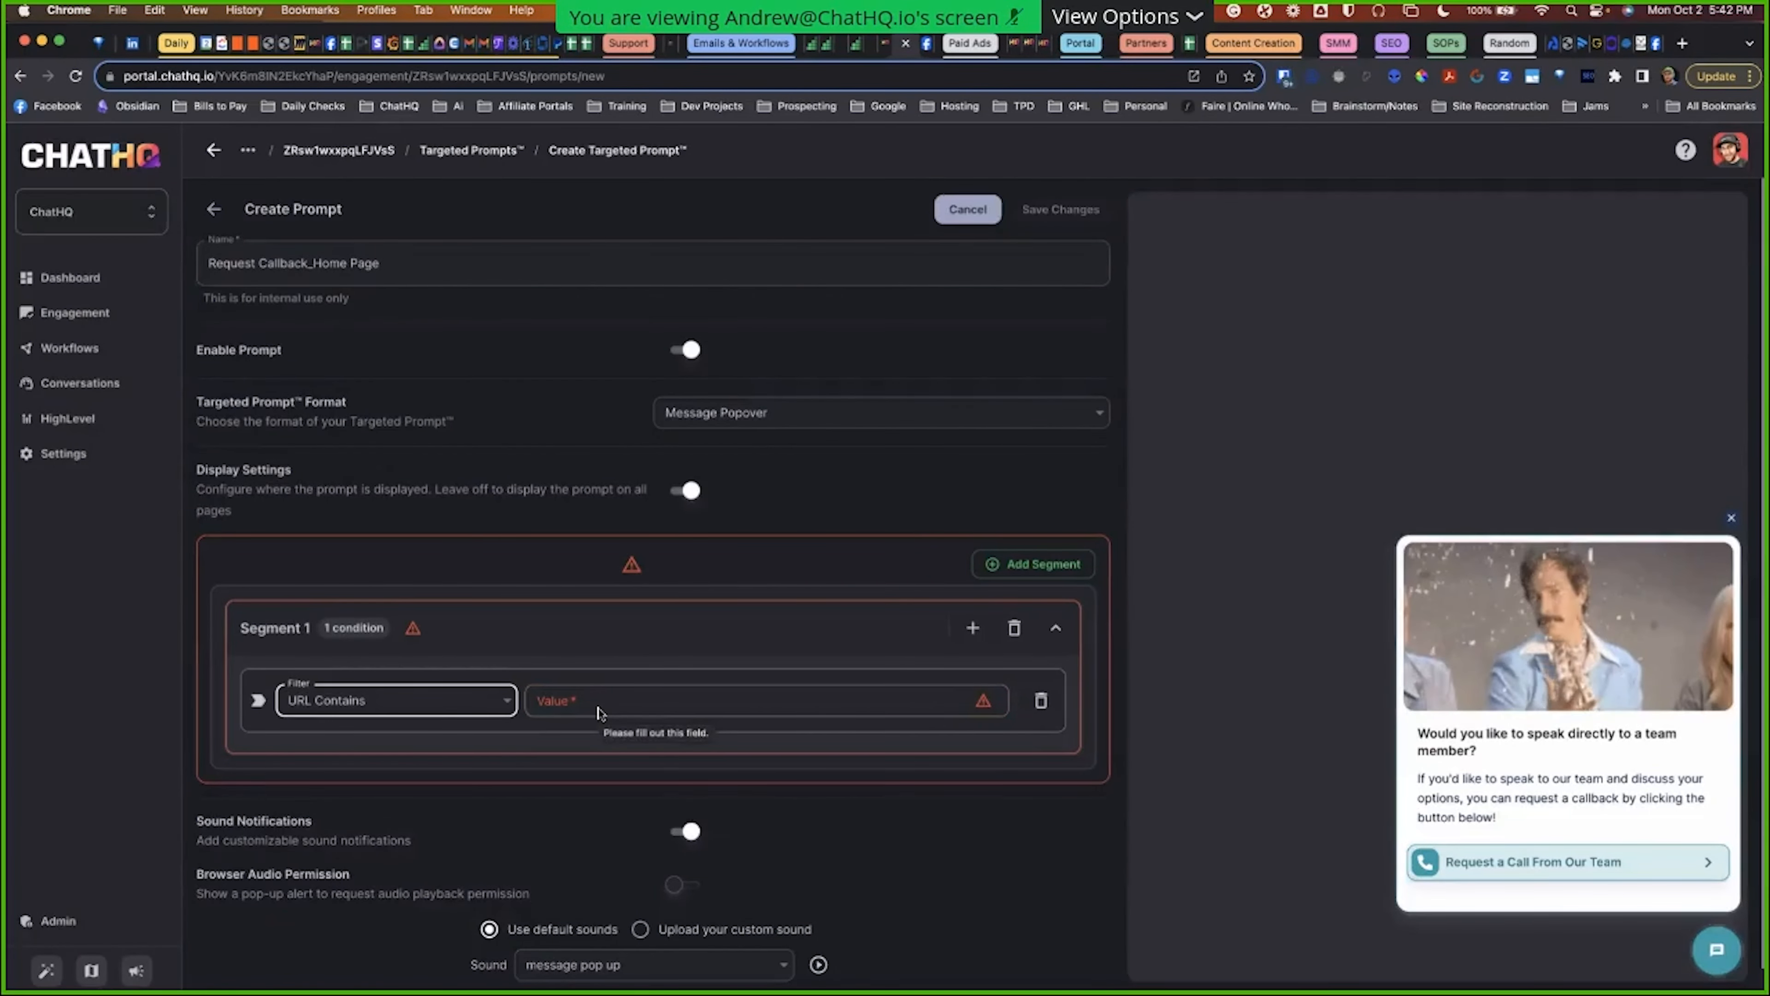
left_click(591, 704)
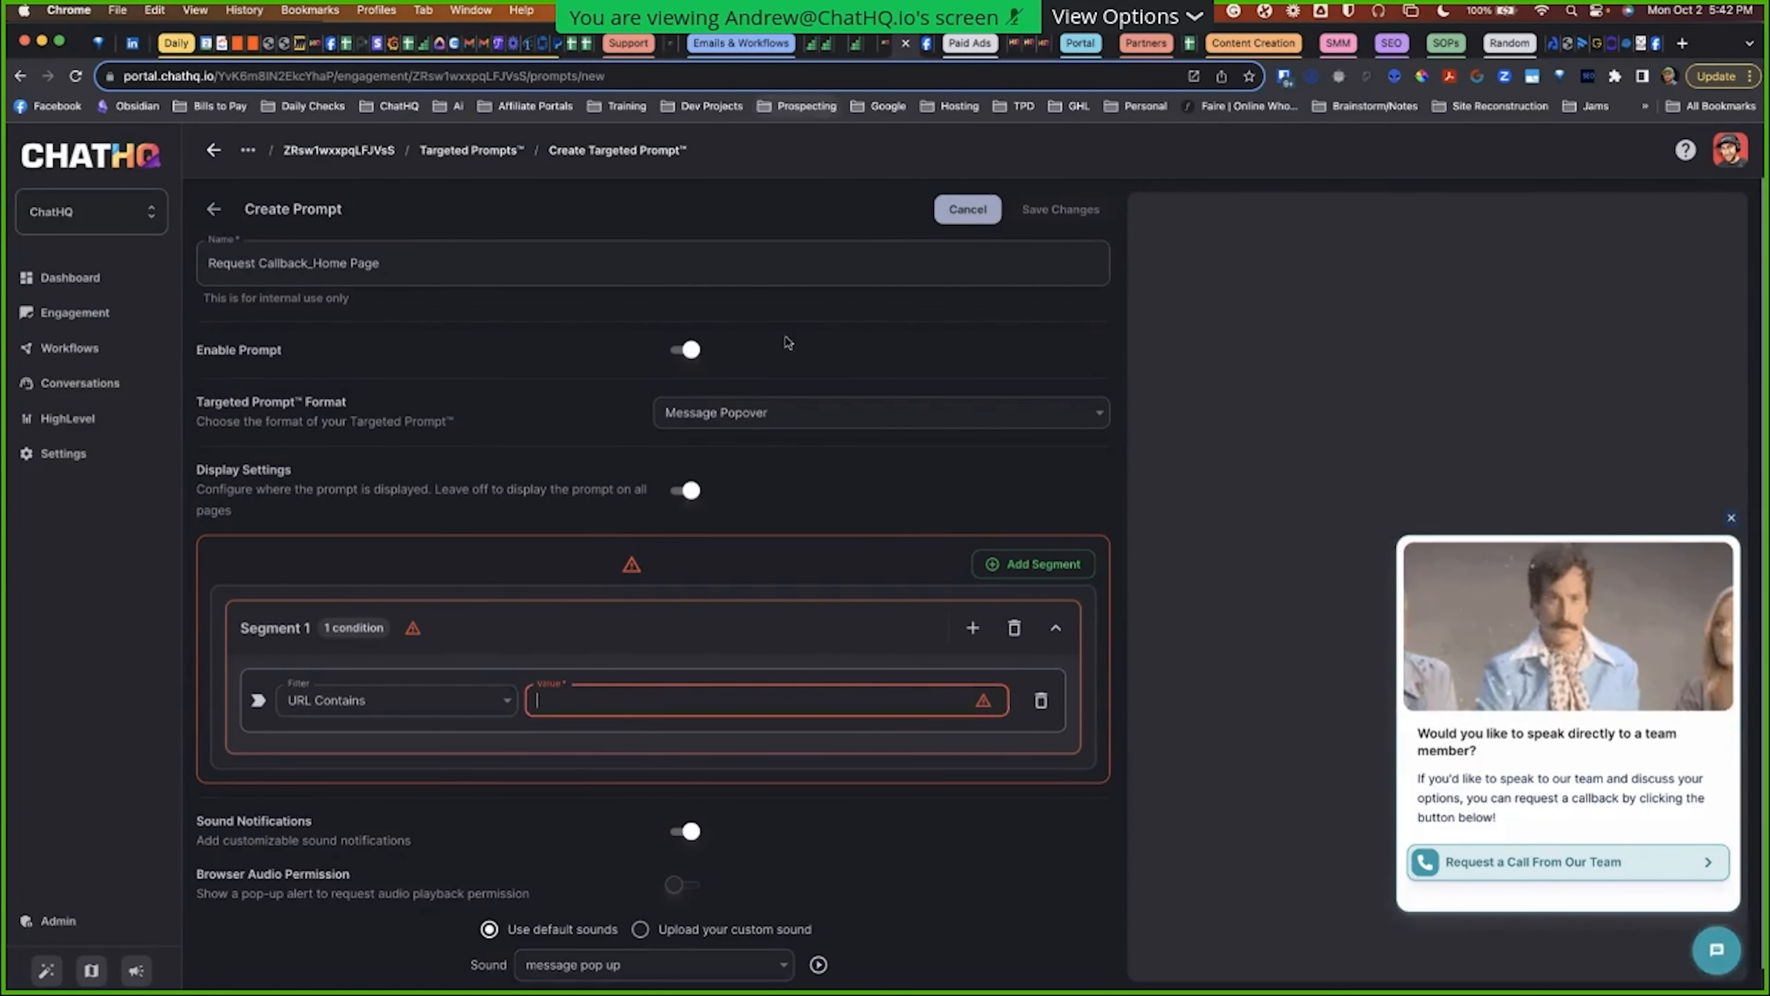
Step: Switch to the staging.chatqhq.me home page in the browser and copy "home" from its URL
left_click(856, 48)
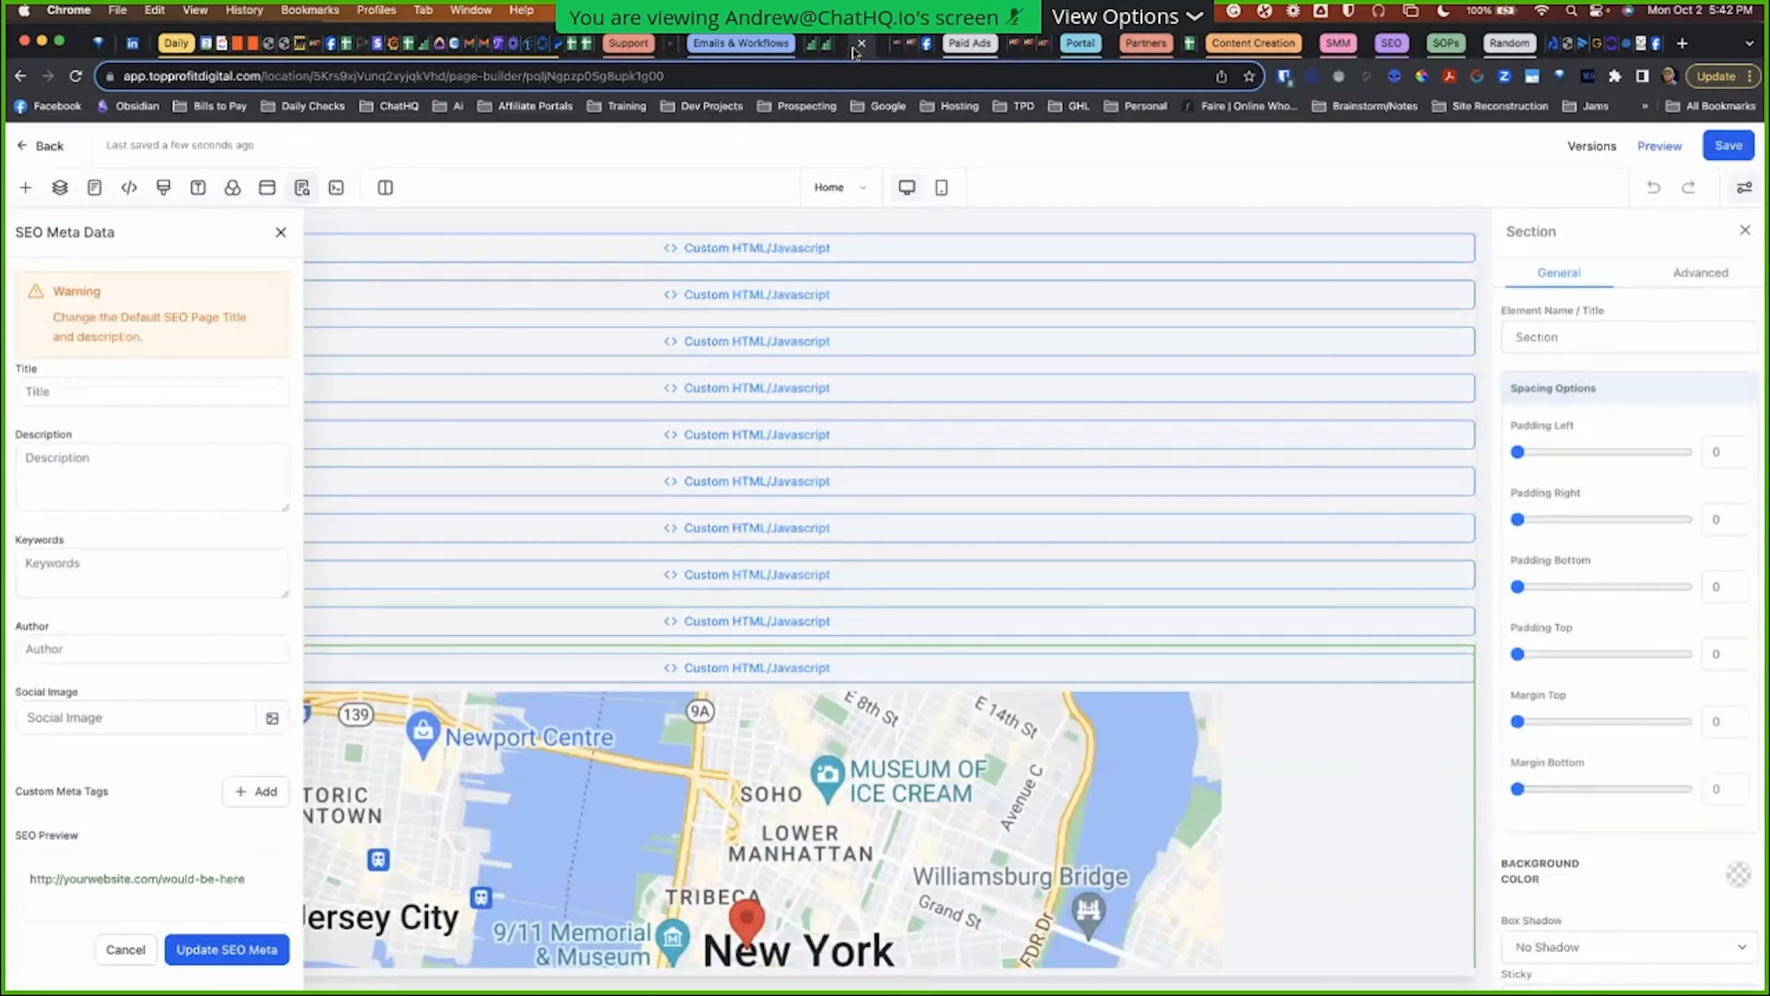
left_click(876, 46)
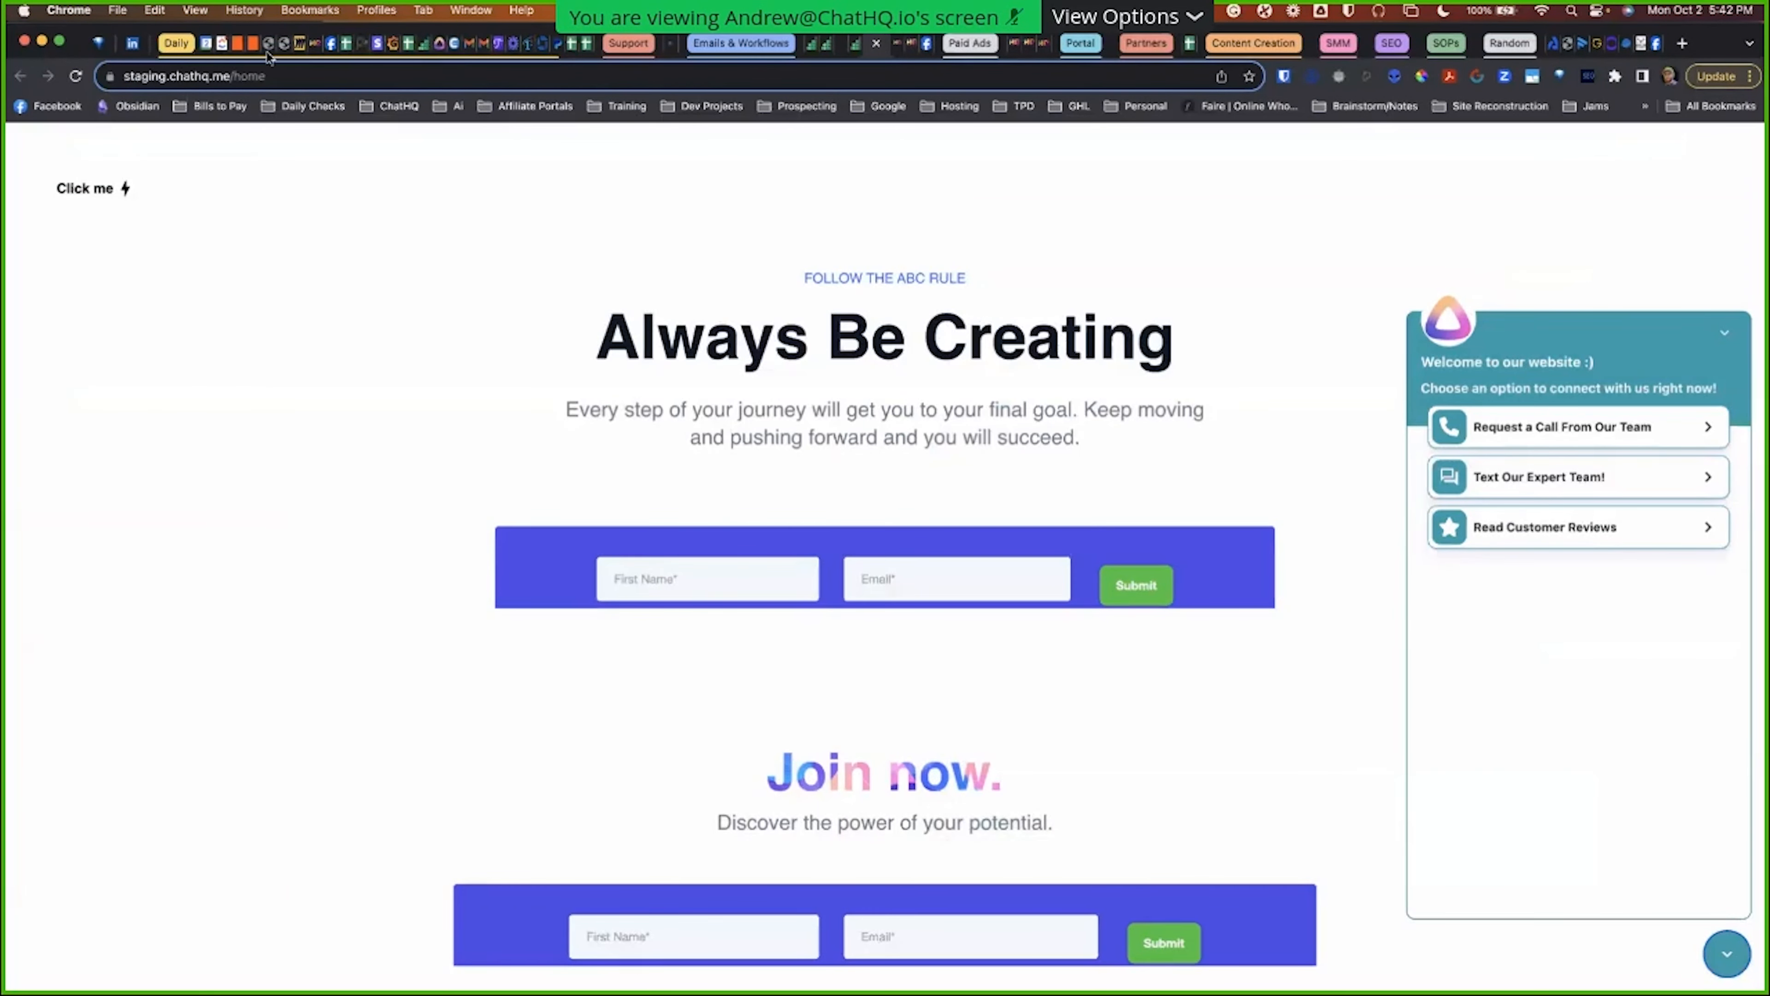
double_click(250, 76)
key("super+c")
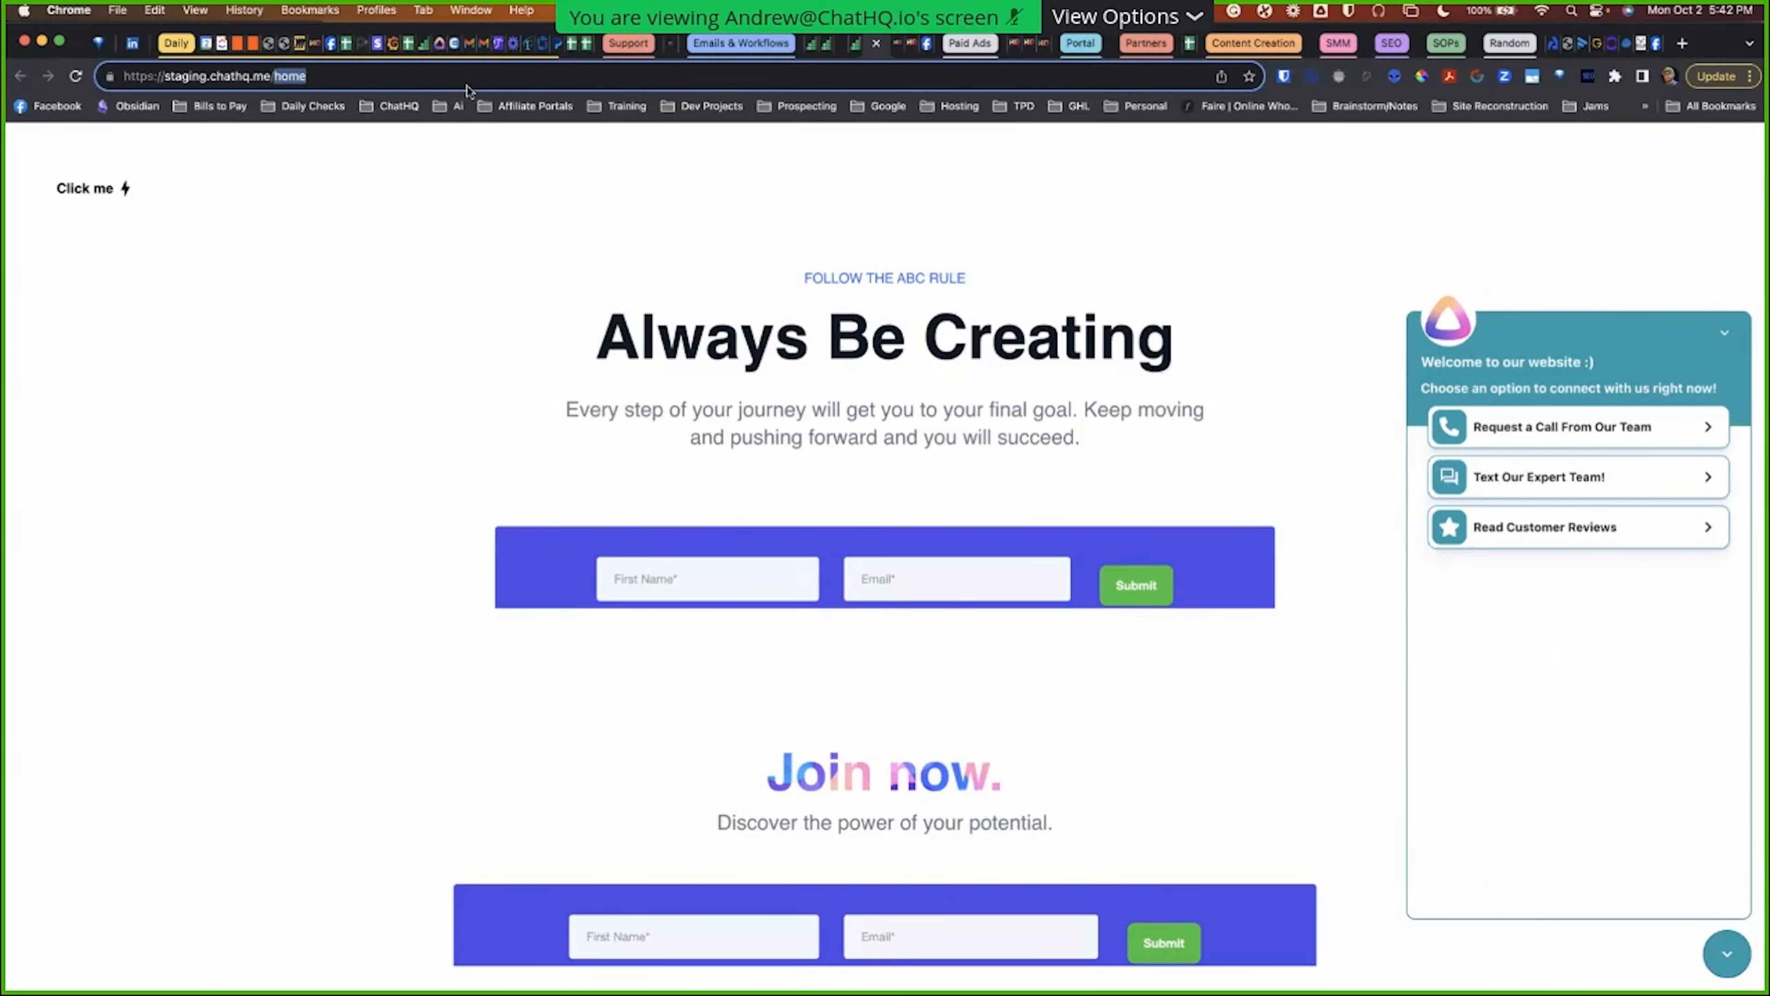
Step: Return to the Create Prompt page, enter "home" as the URL condition's value, and change its filter to URL Ends With
left_click(906, 45)
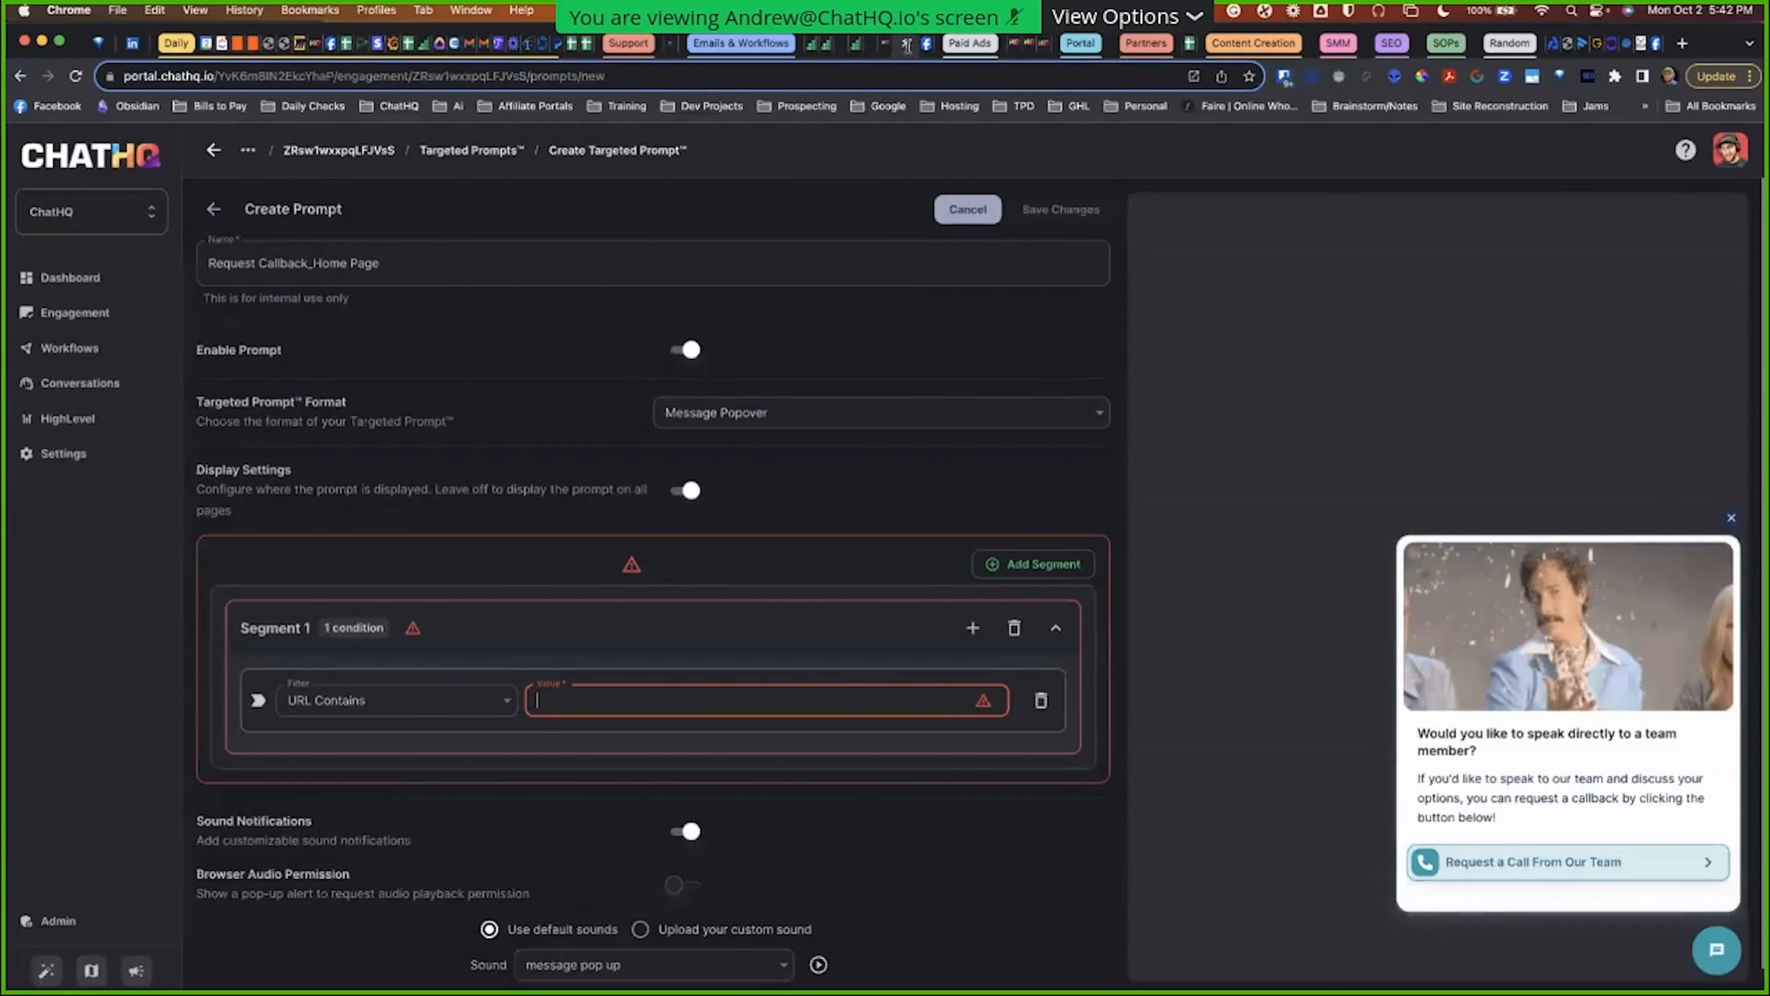
key("super+v")
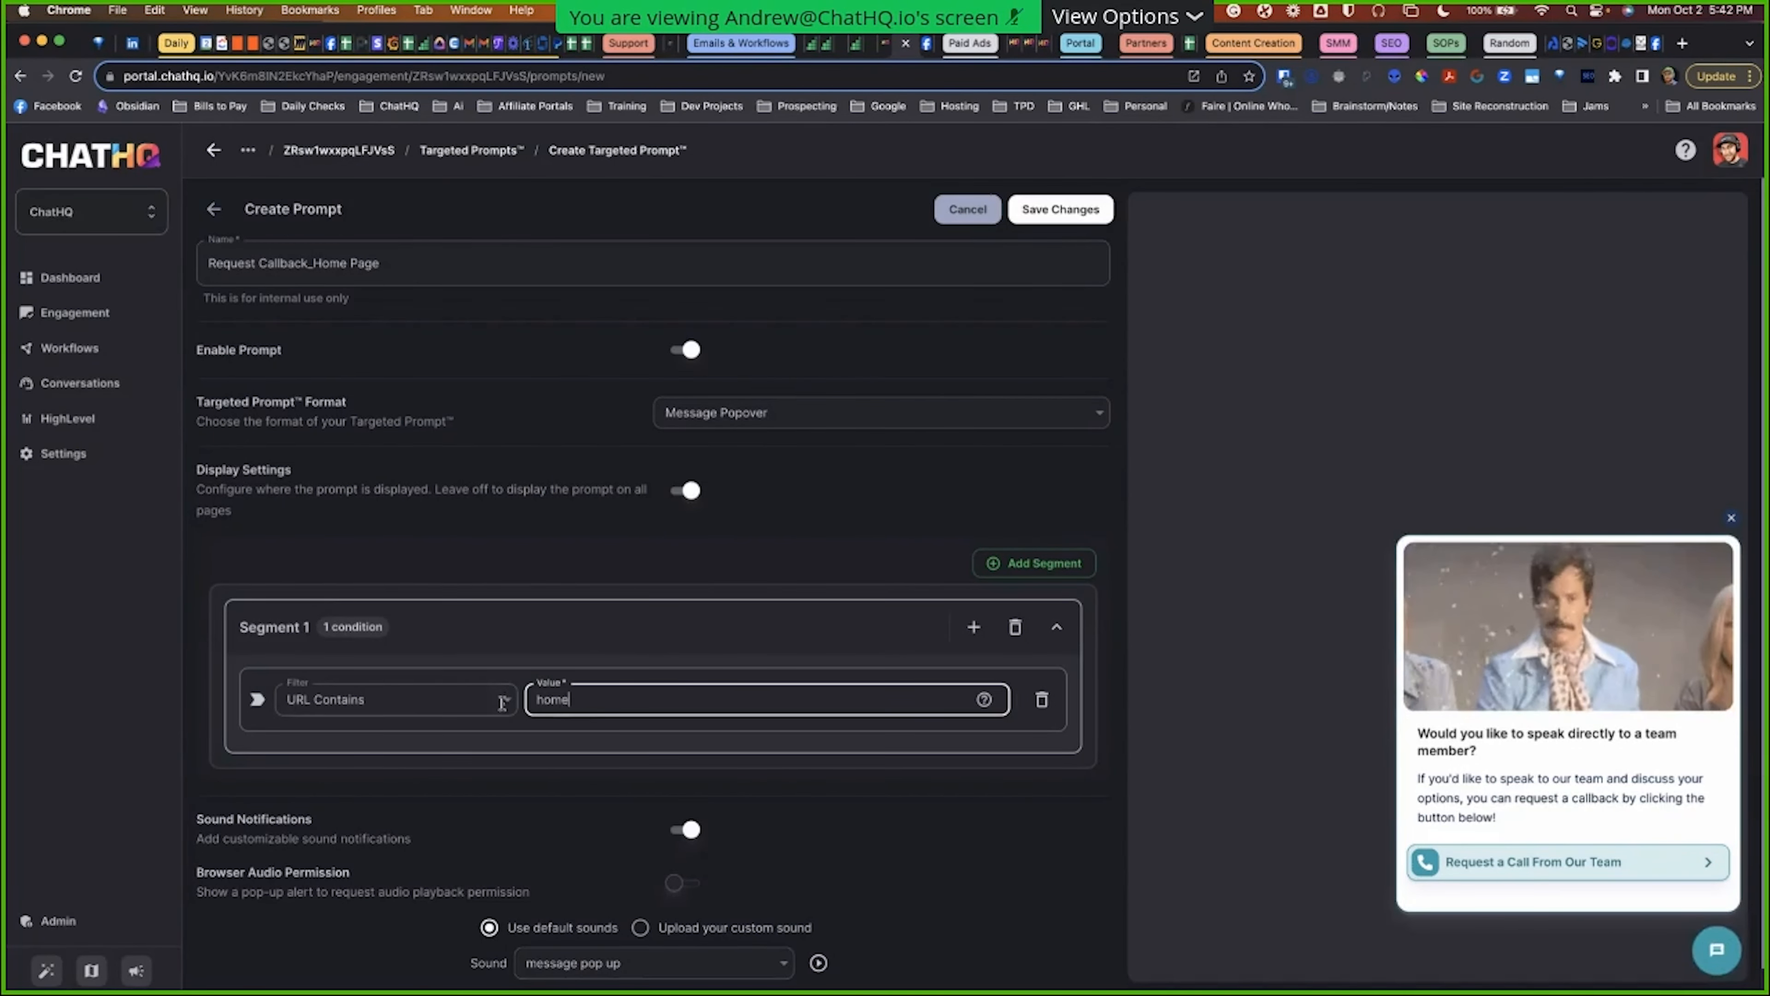
left_click(462, 708)
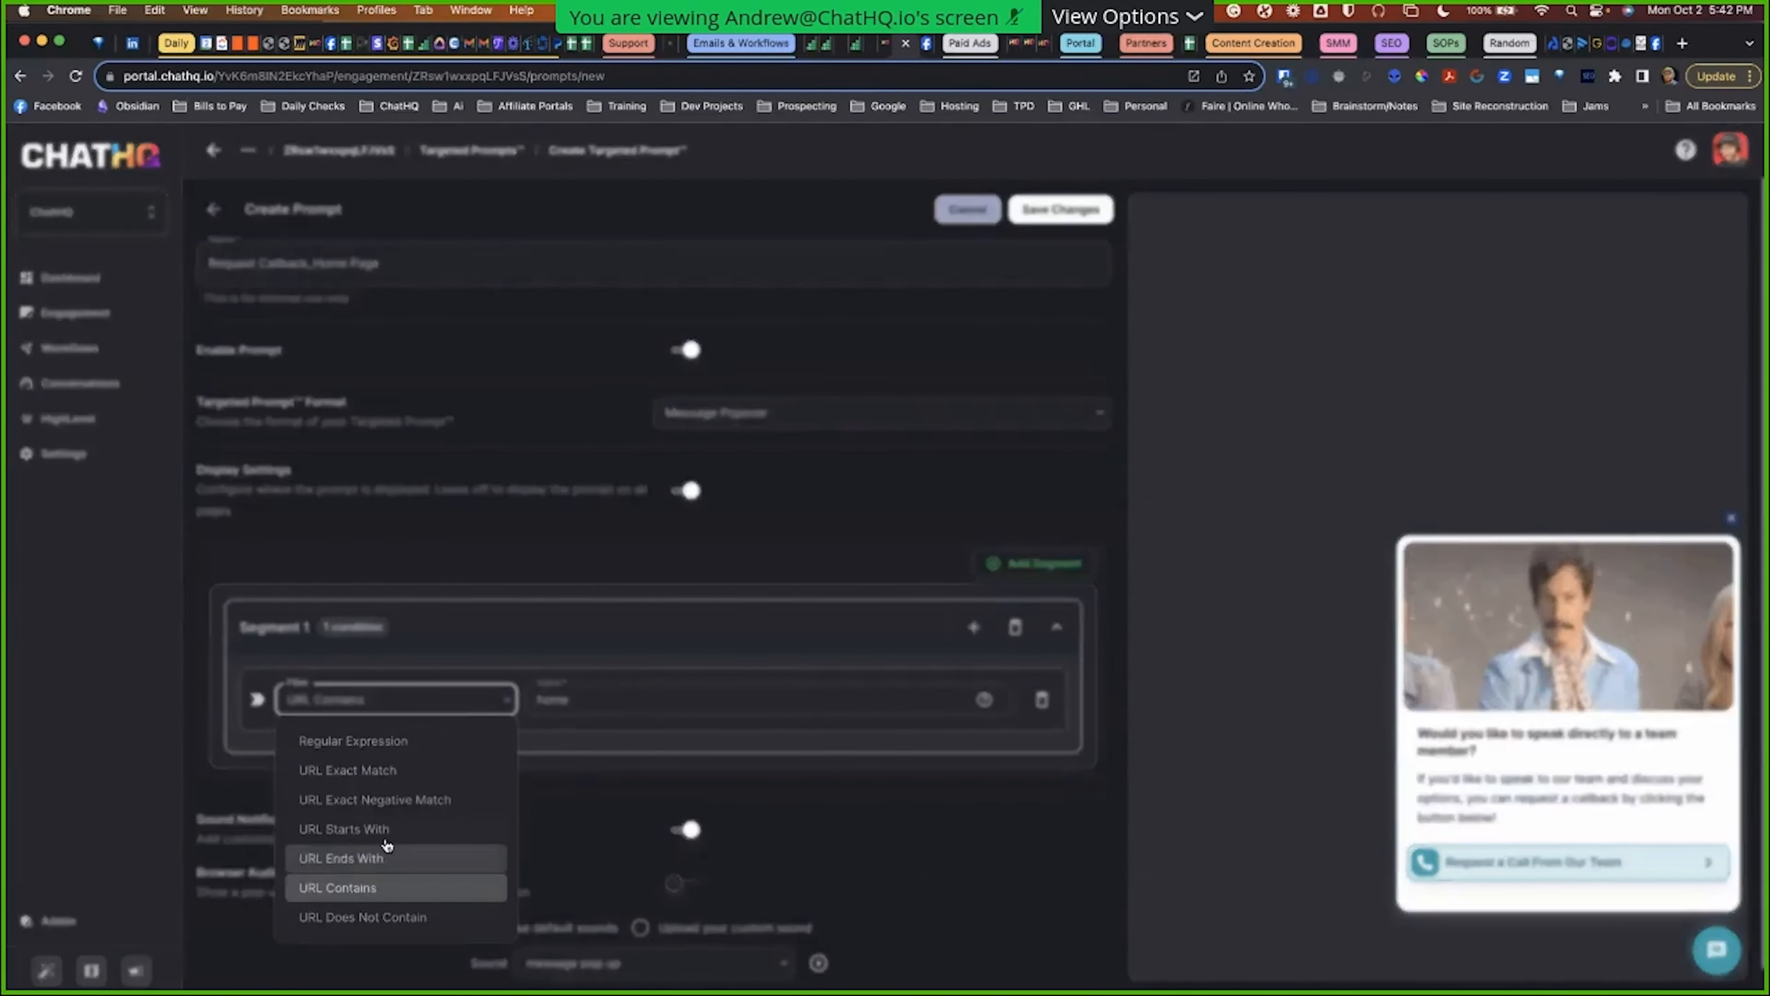
left_click(380, 856)
Step: Try ".com/" as the value of the URL Ends With condition and look through the other filter options
double_click(576, 692)
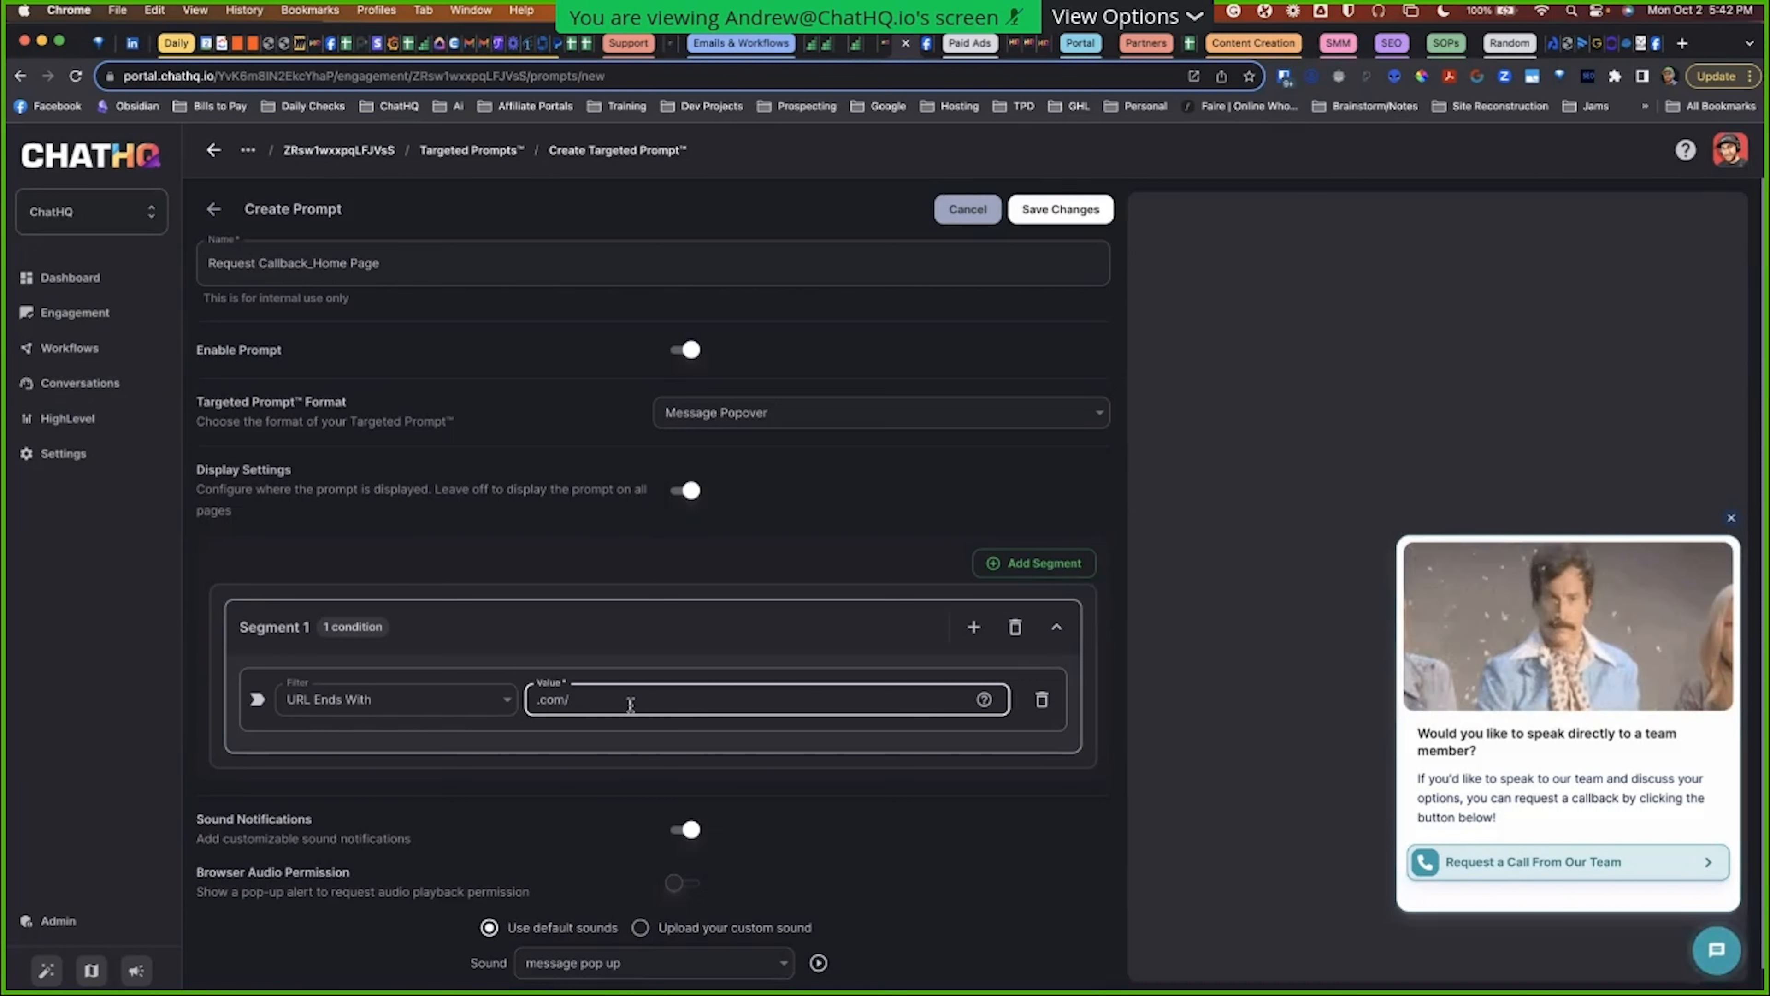
triple_click(567, 697)
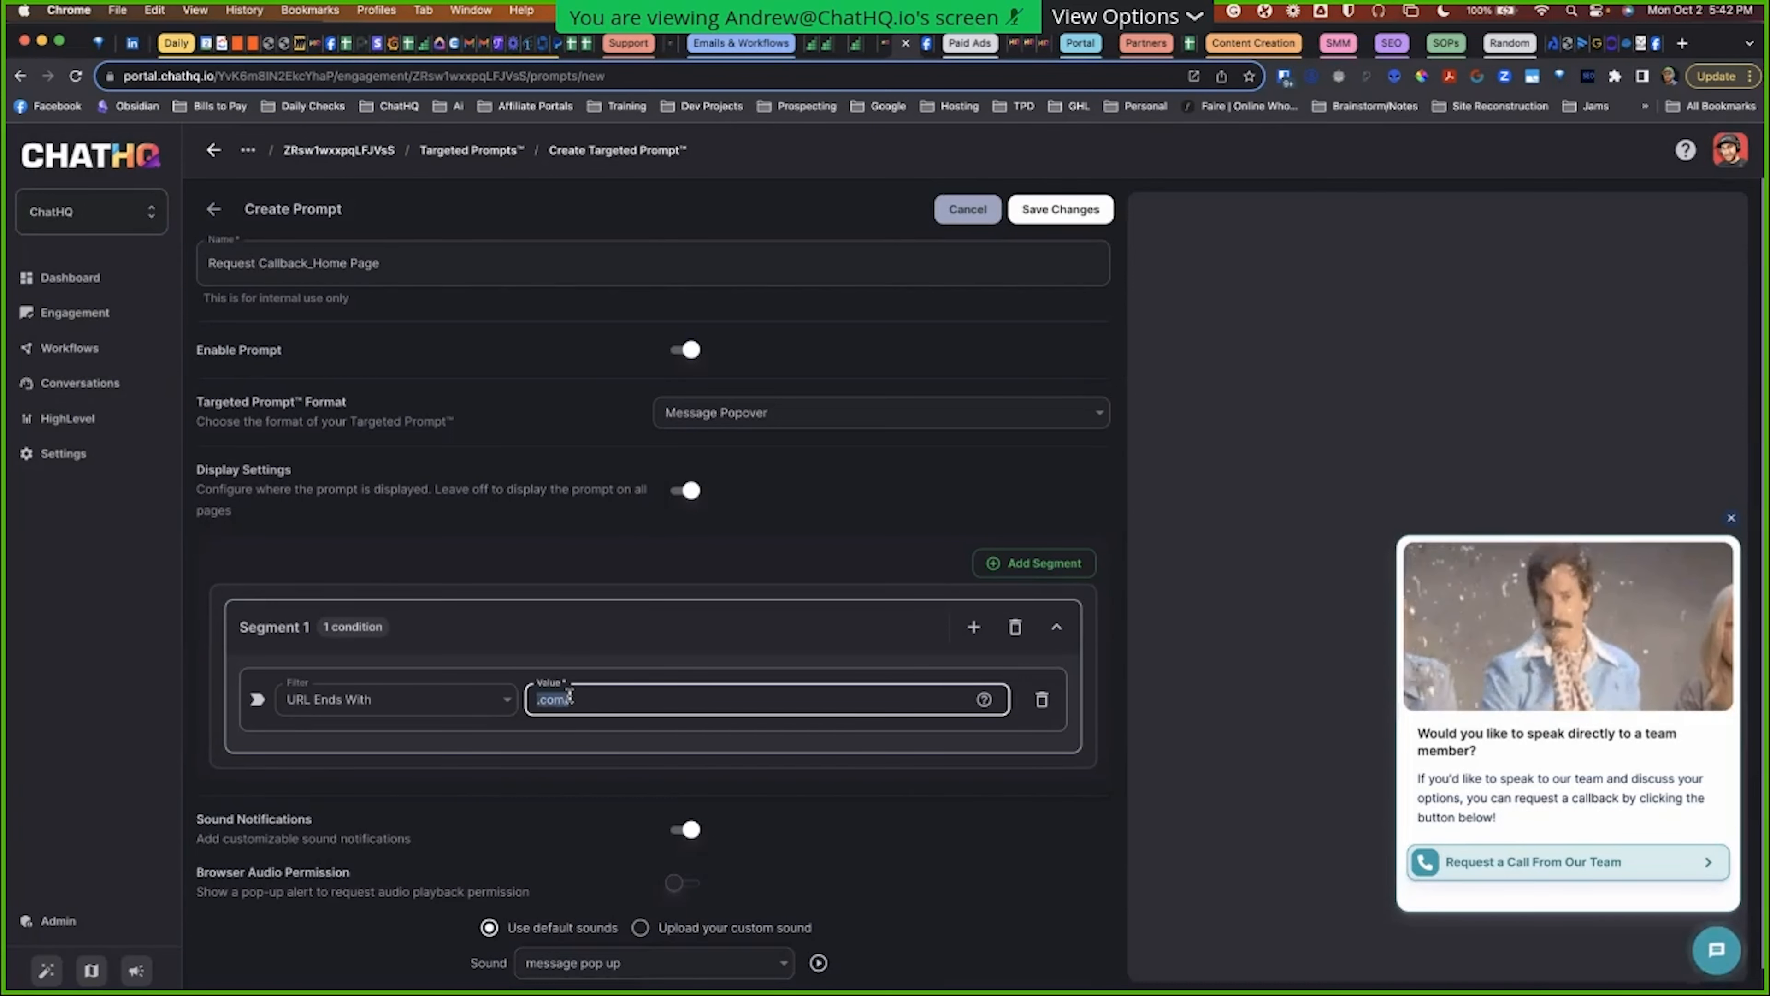
left_click(400, 699)
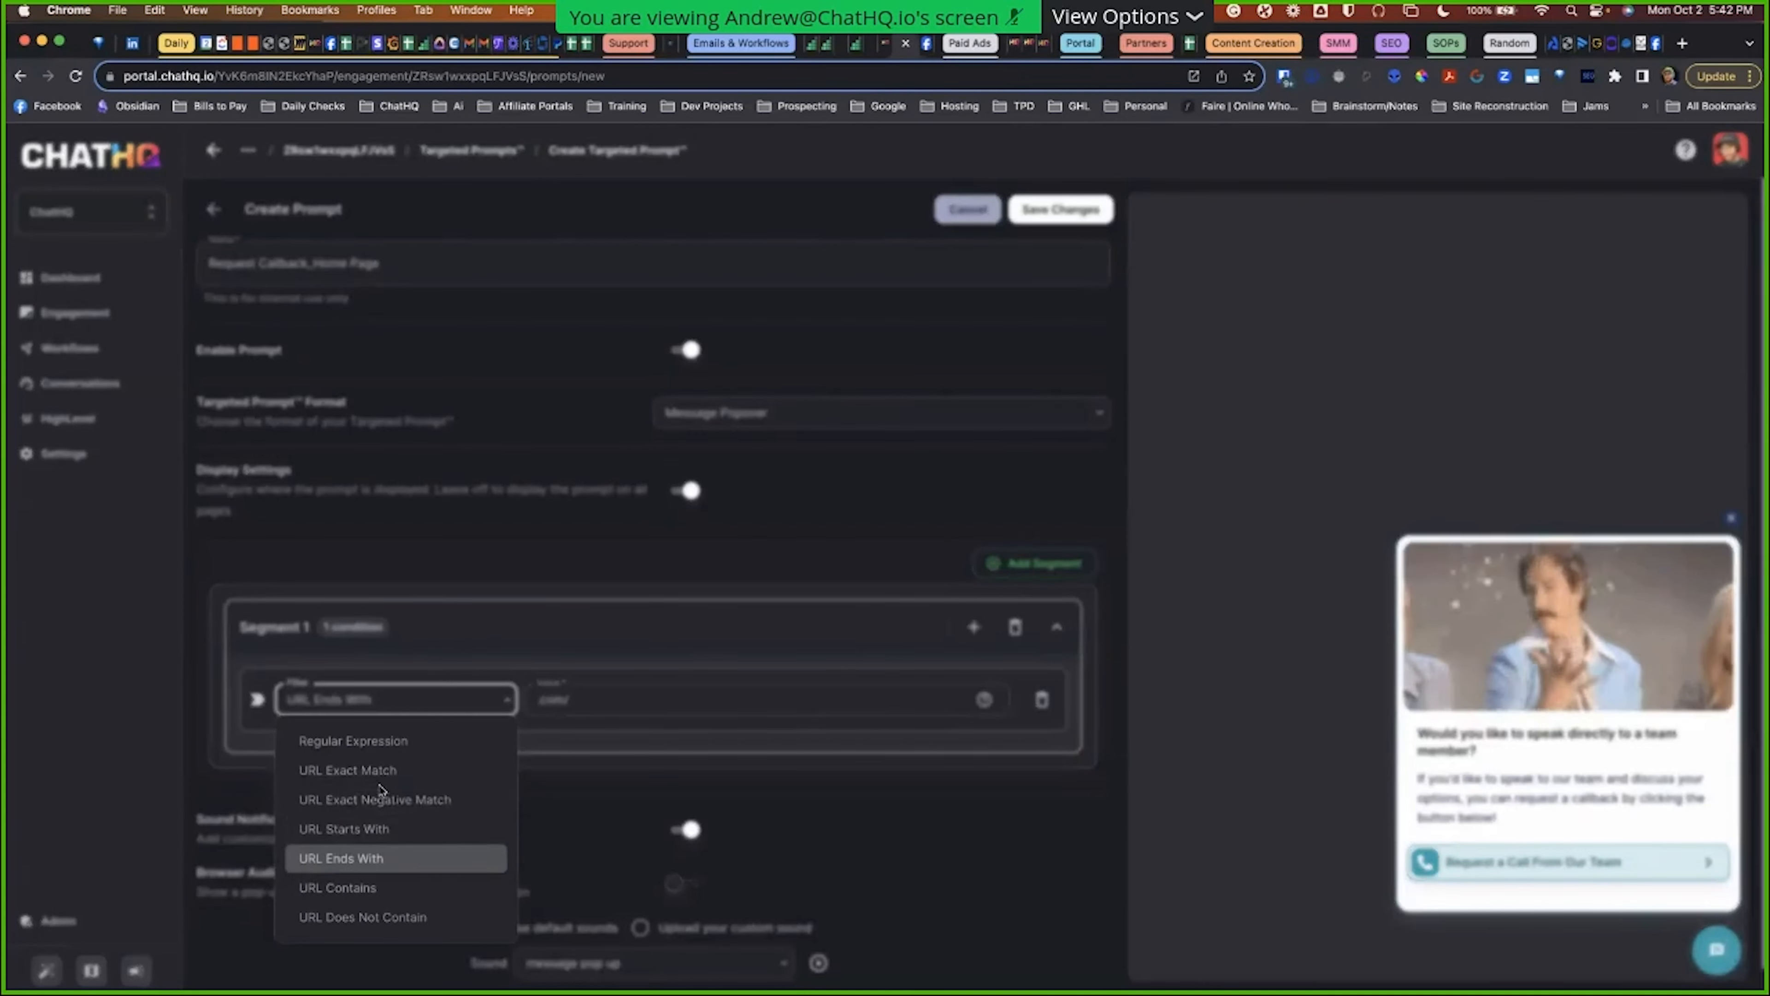
left_click(646, 708)
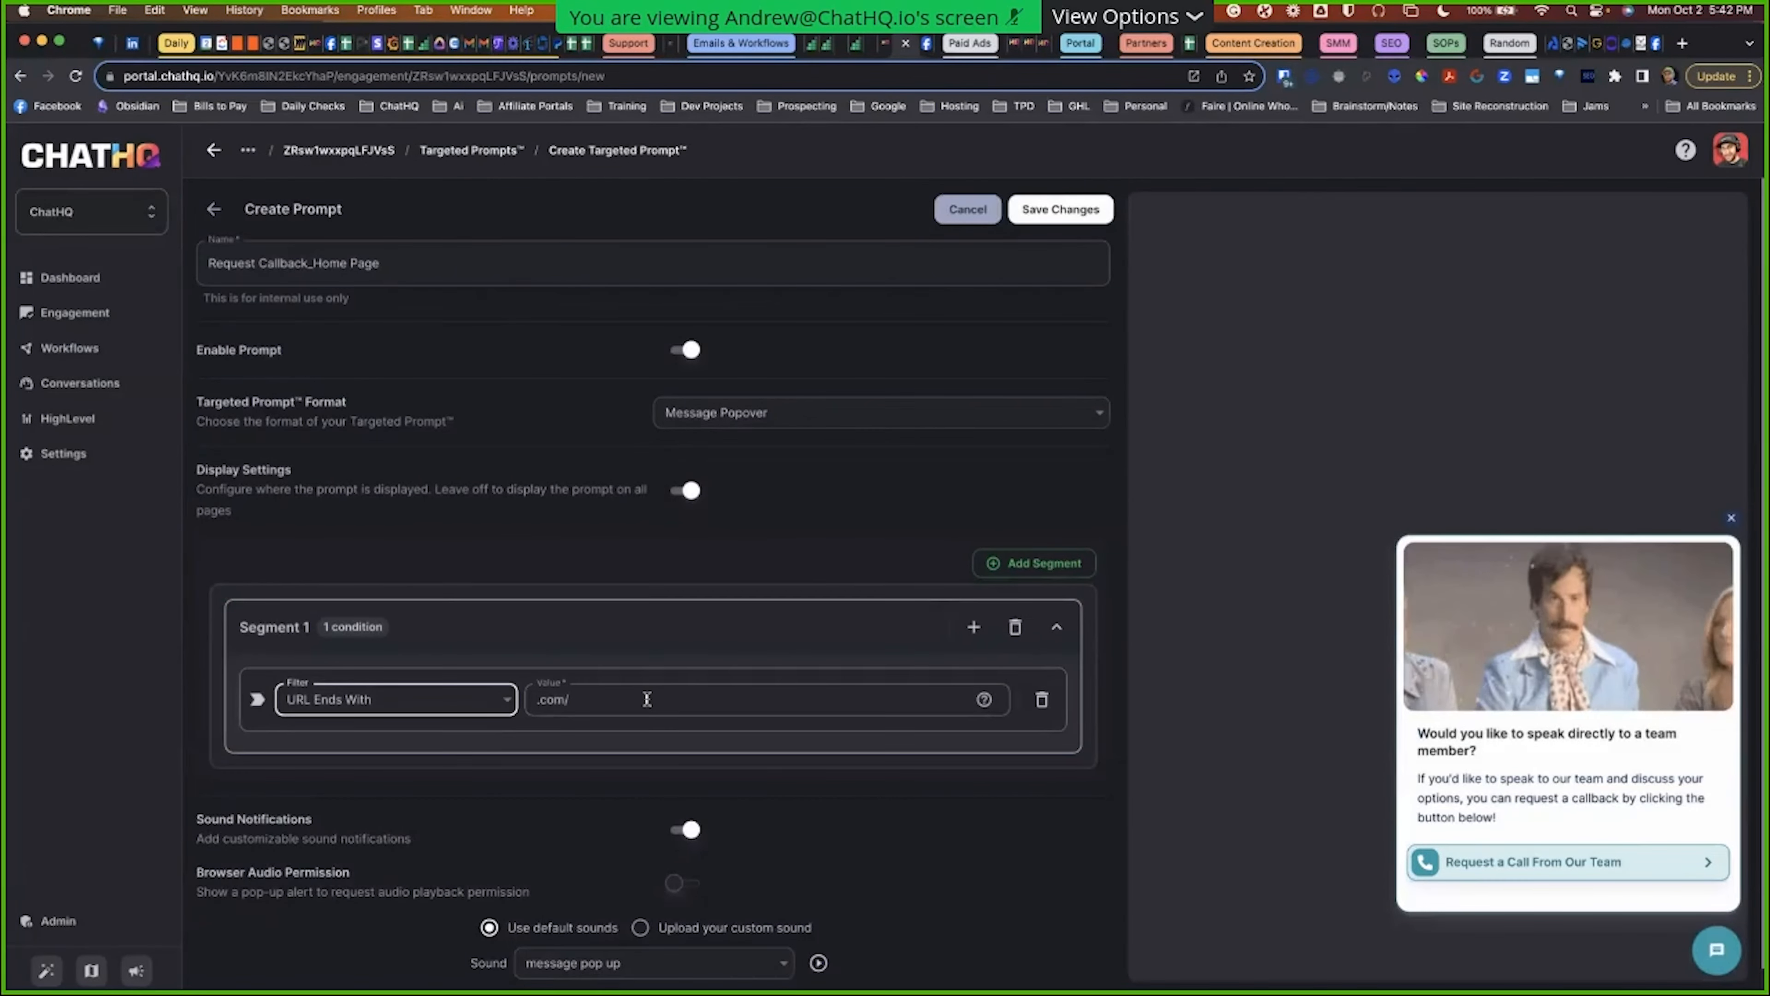
left_click(637, 700)
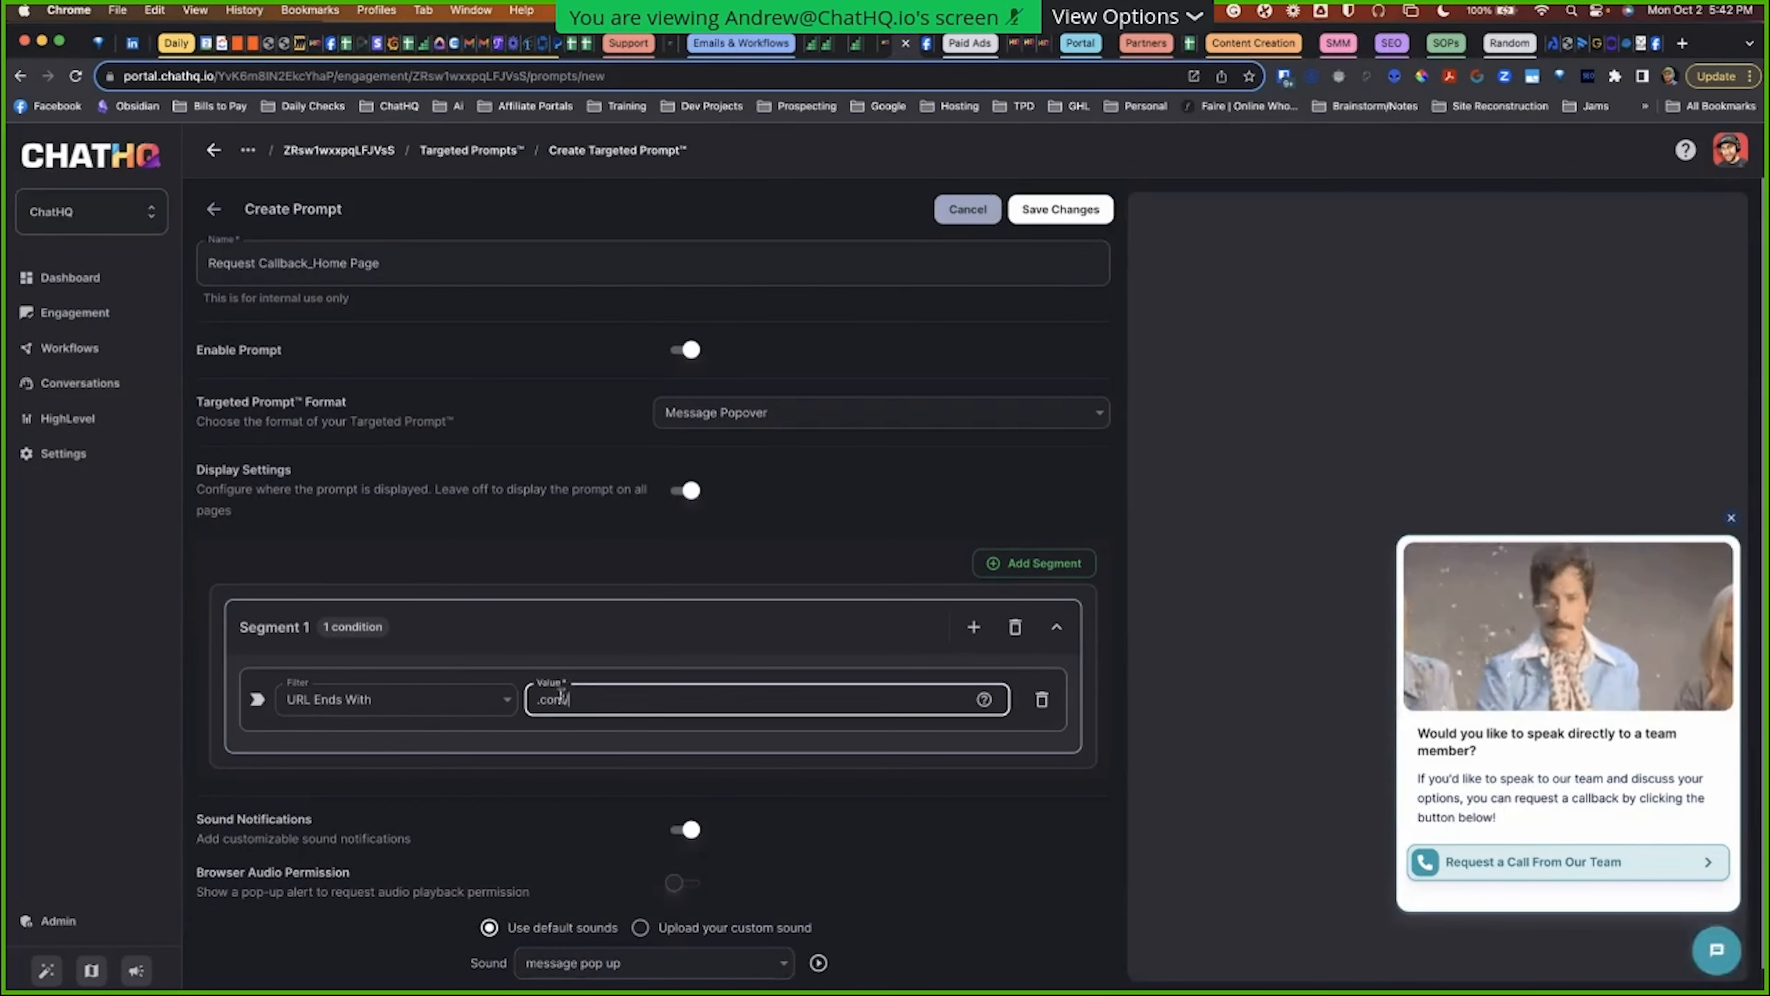
Step: Set the value of the URL Ends With condition to "home"
key("BackSpace")
key("BackSpace")
key("BackSpace")
key("BackSpace")
key("BackSpace")
type("home")
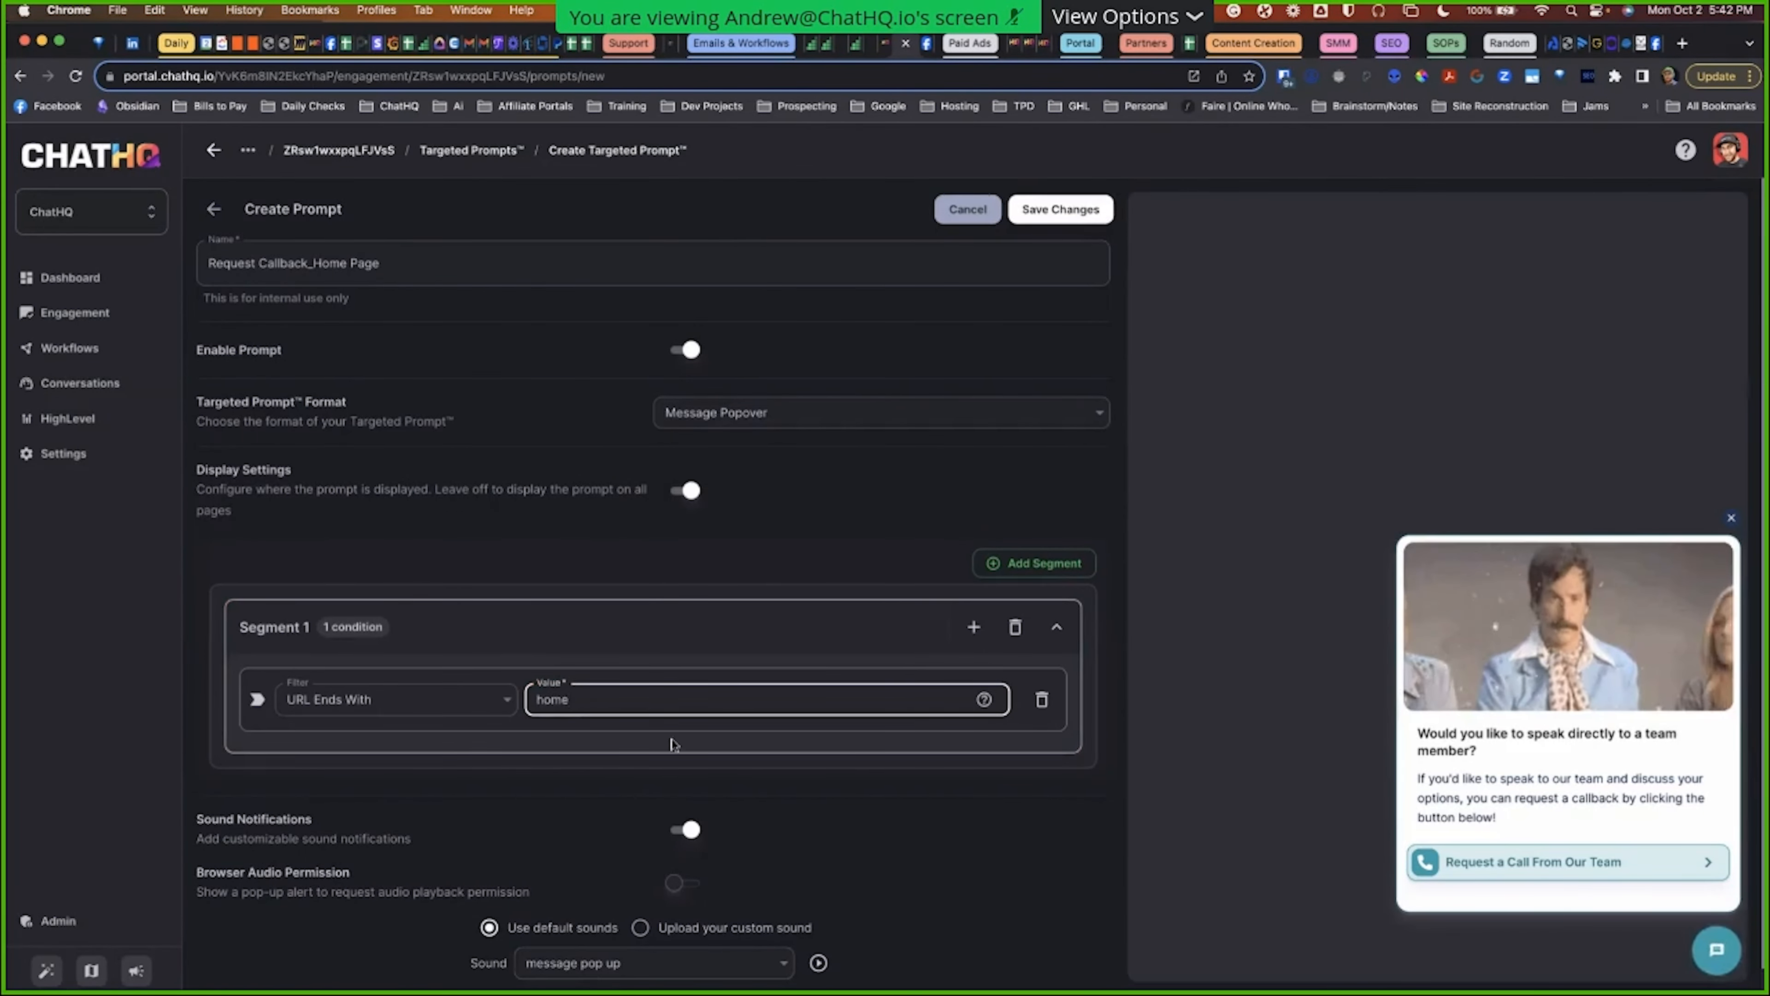
left_click(925, 816)
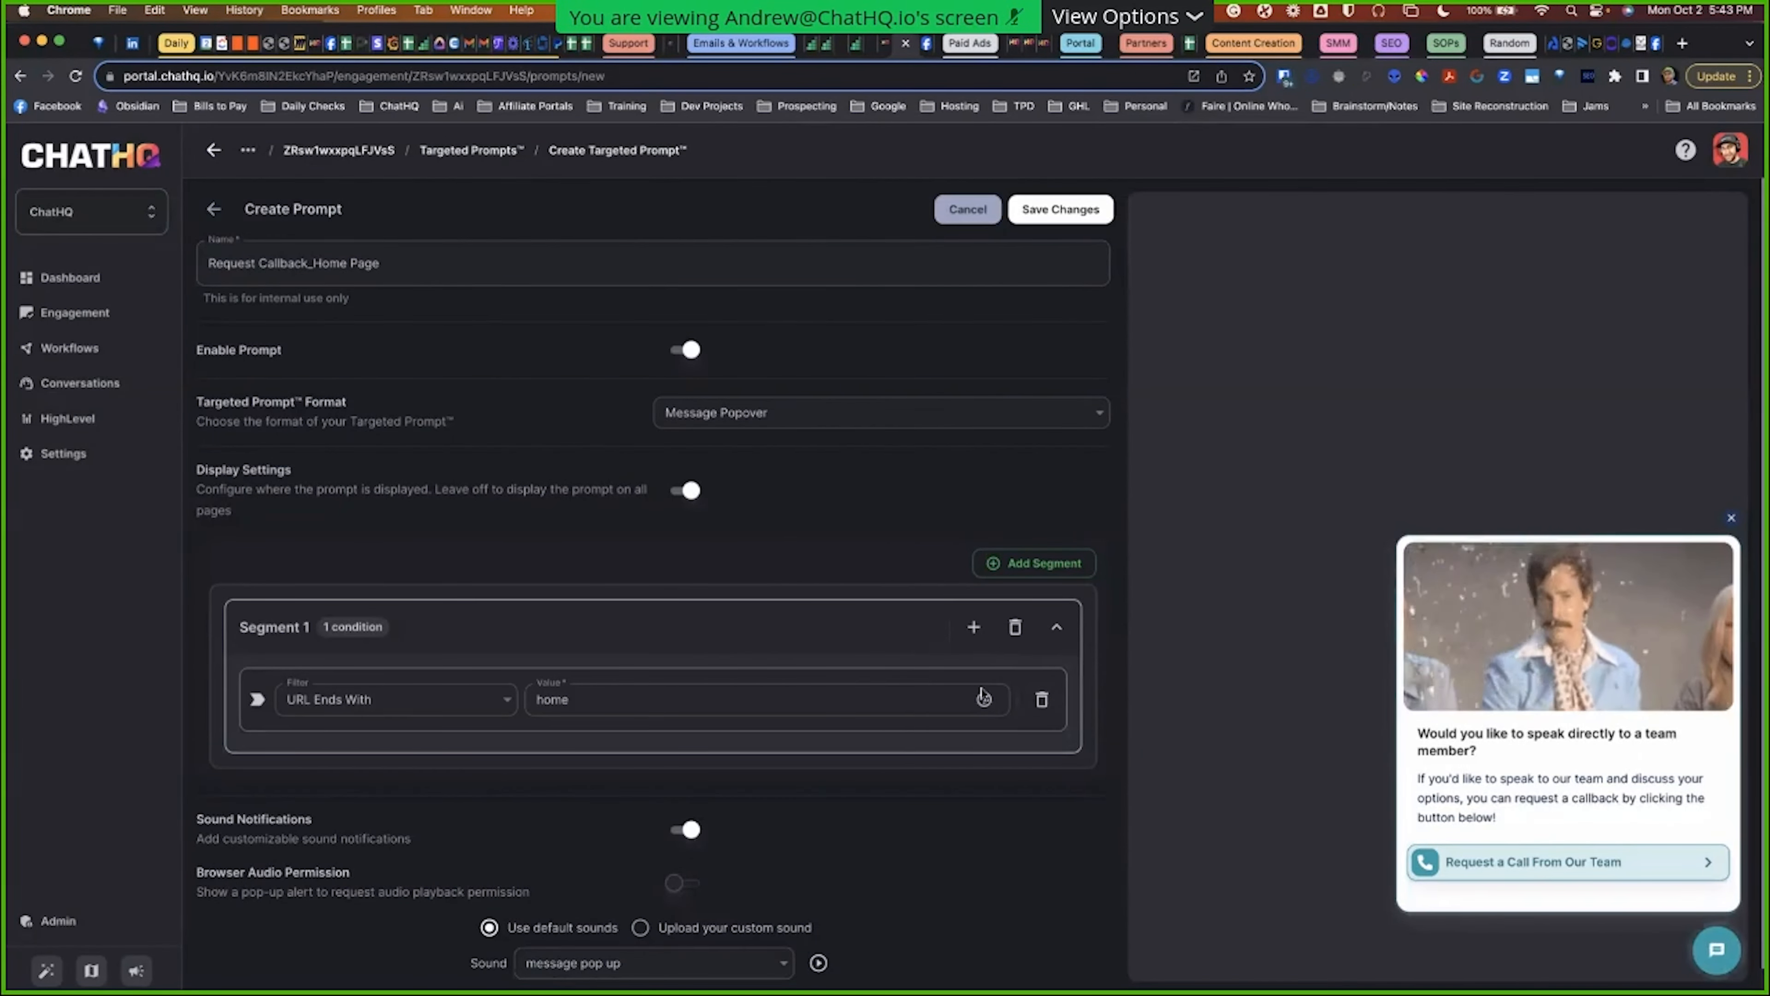
Step: Try adding a second URL Contains condition to Segment 1 joined with OR, and delete it again
left_click(975, 631)
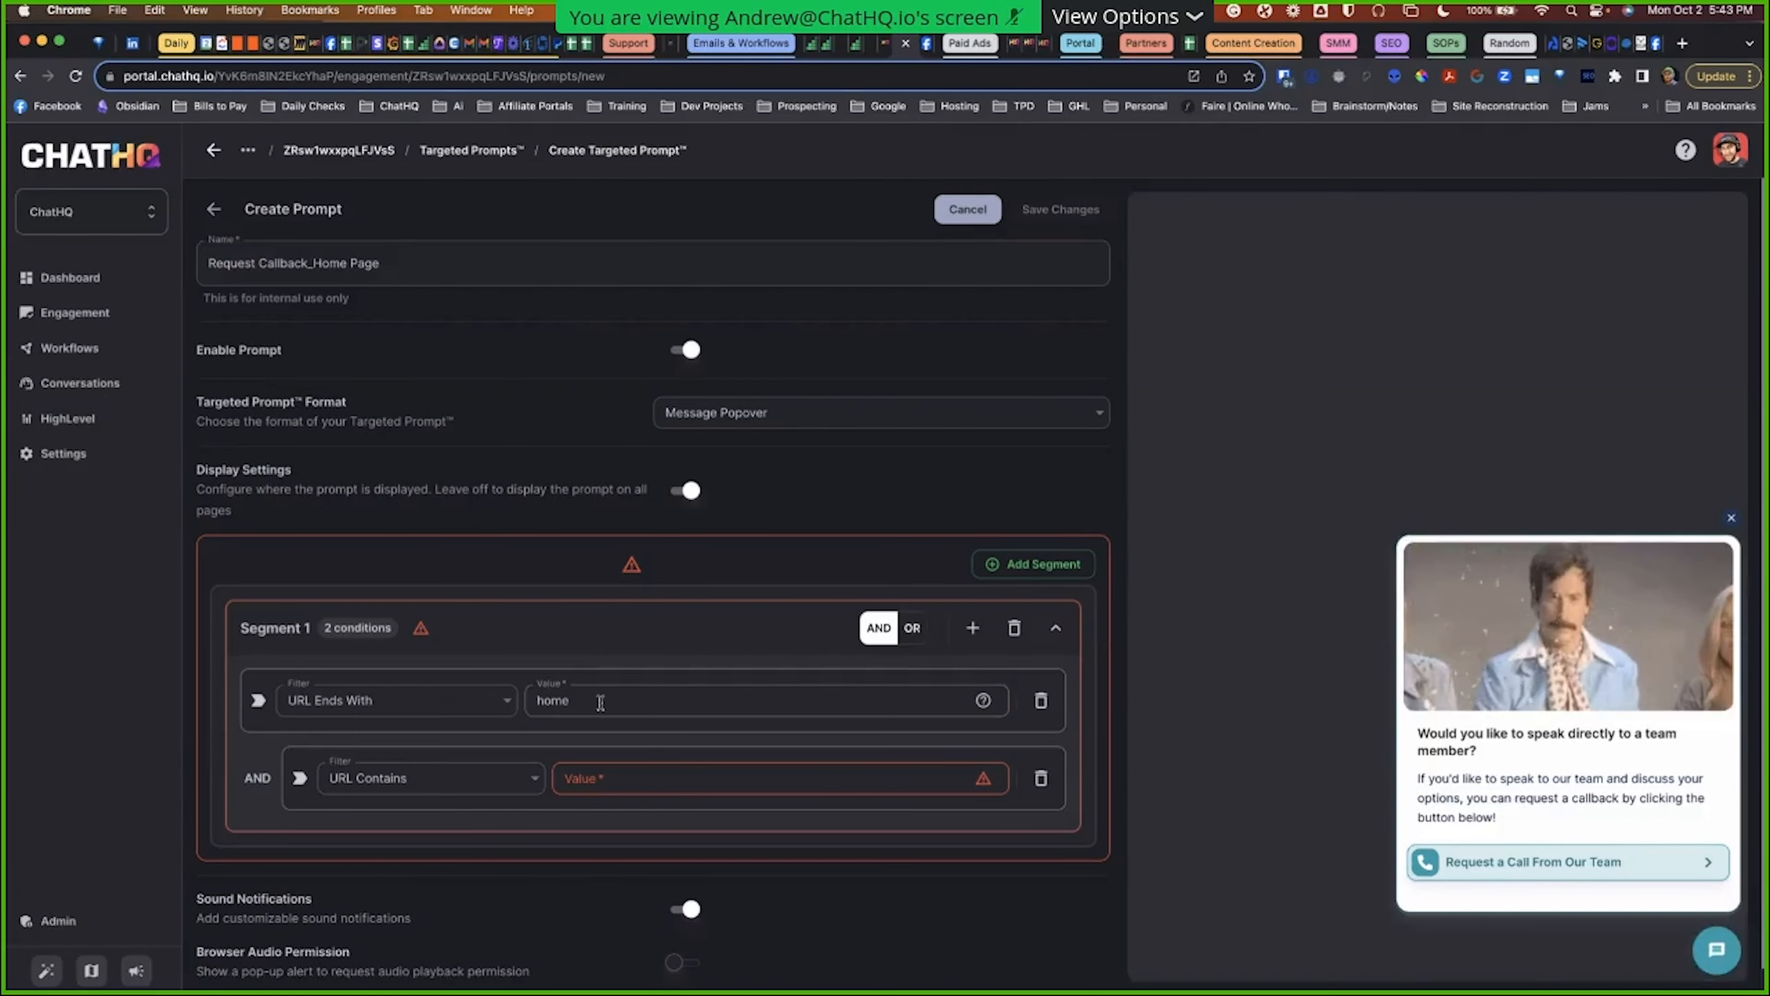
left_click(903, 628)
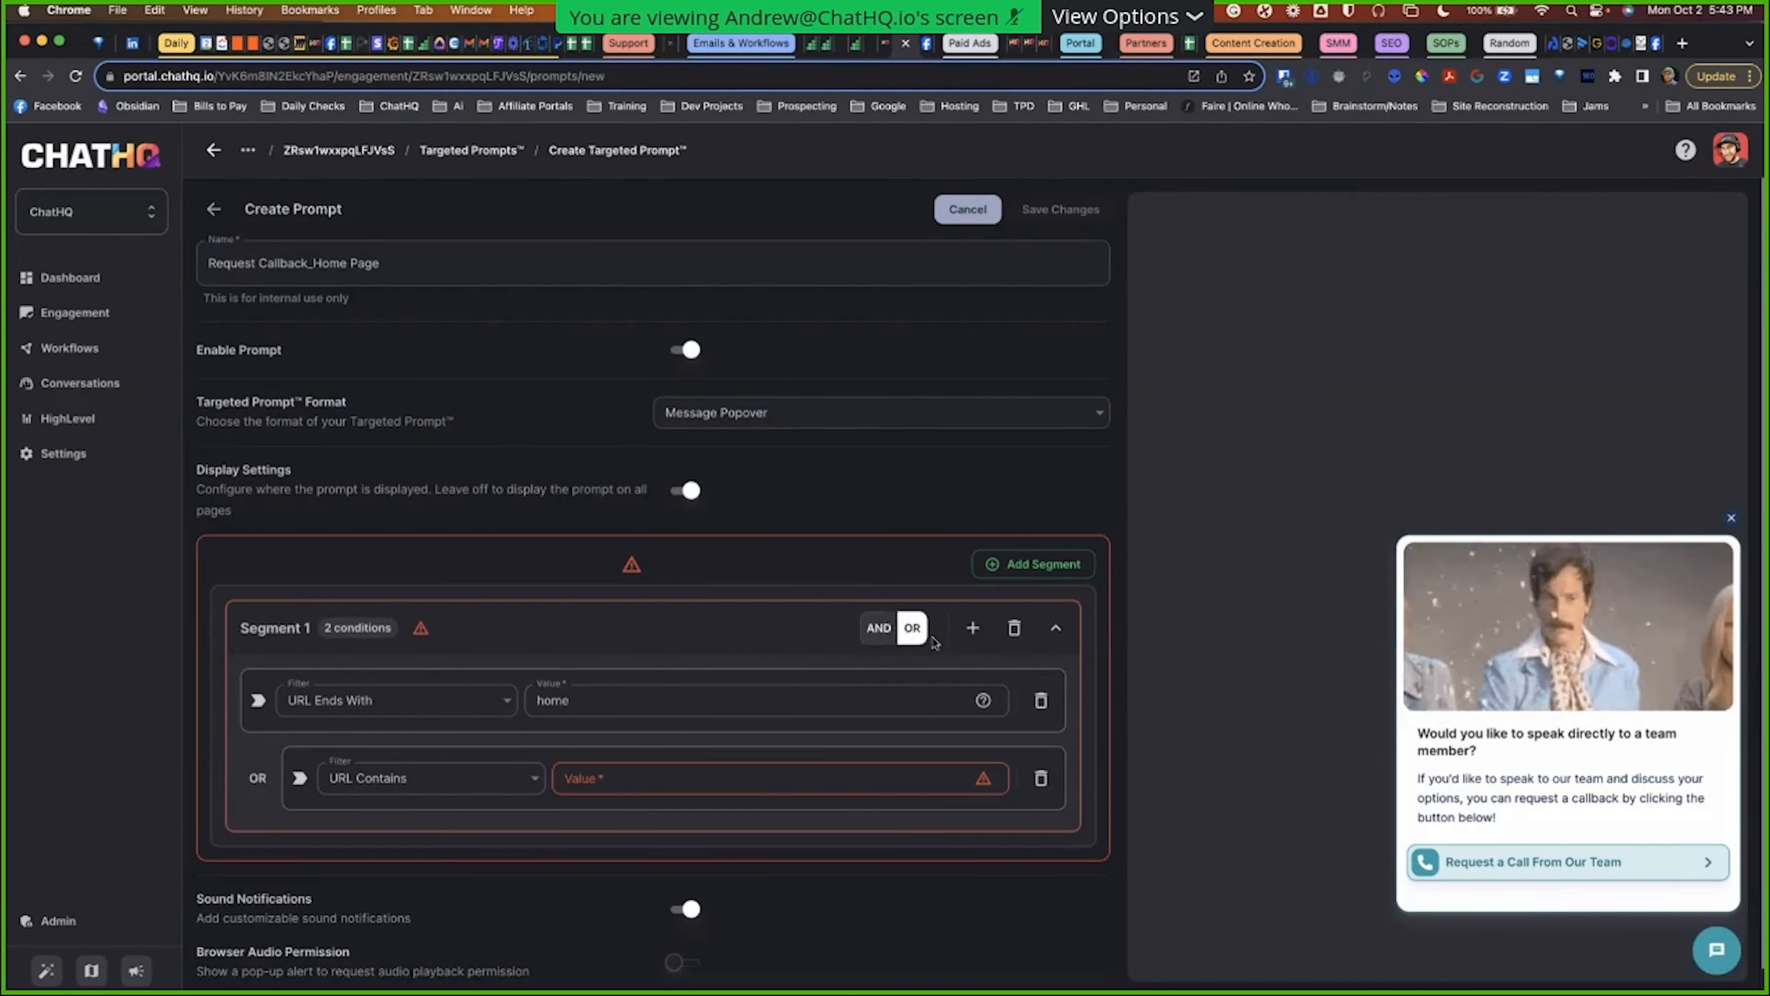
left_click(1040, 778)
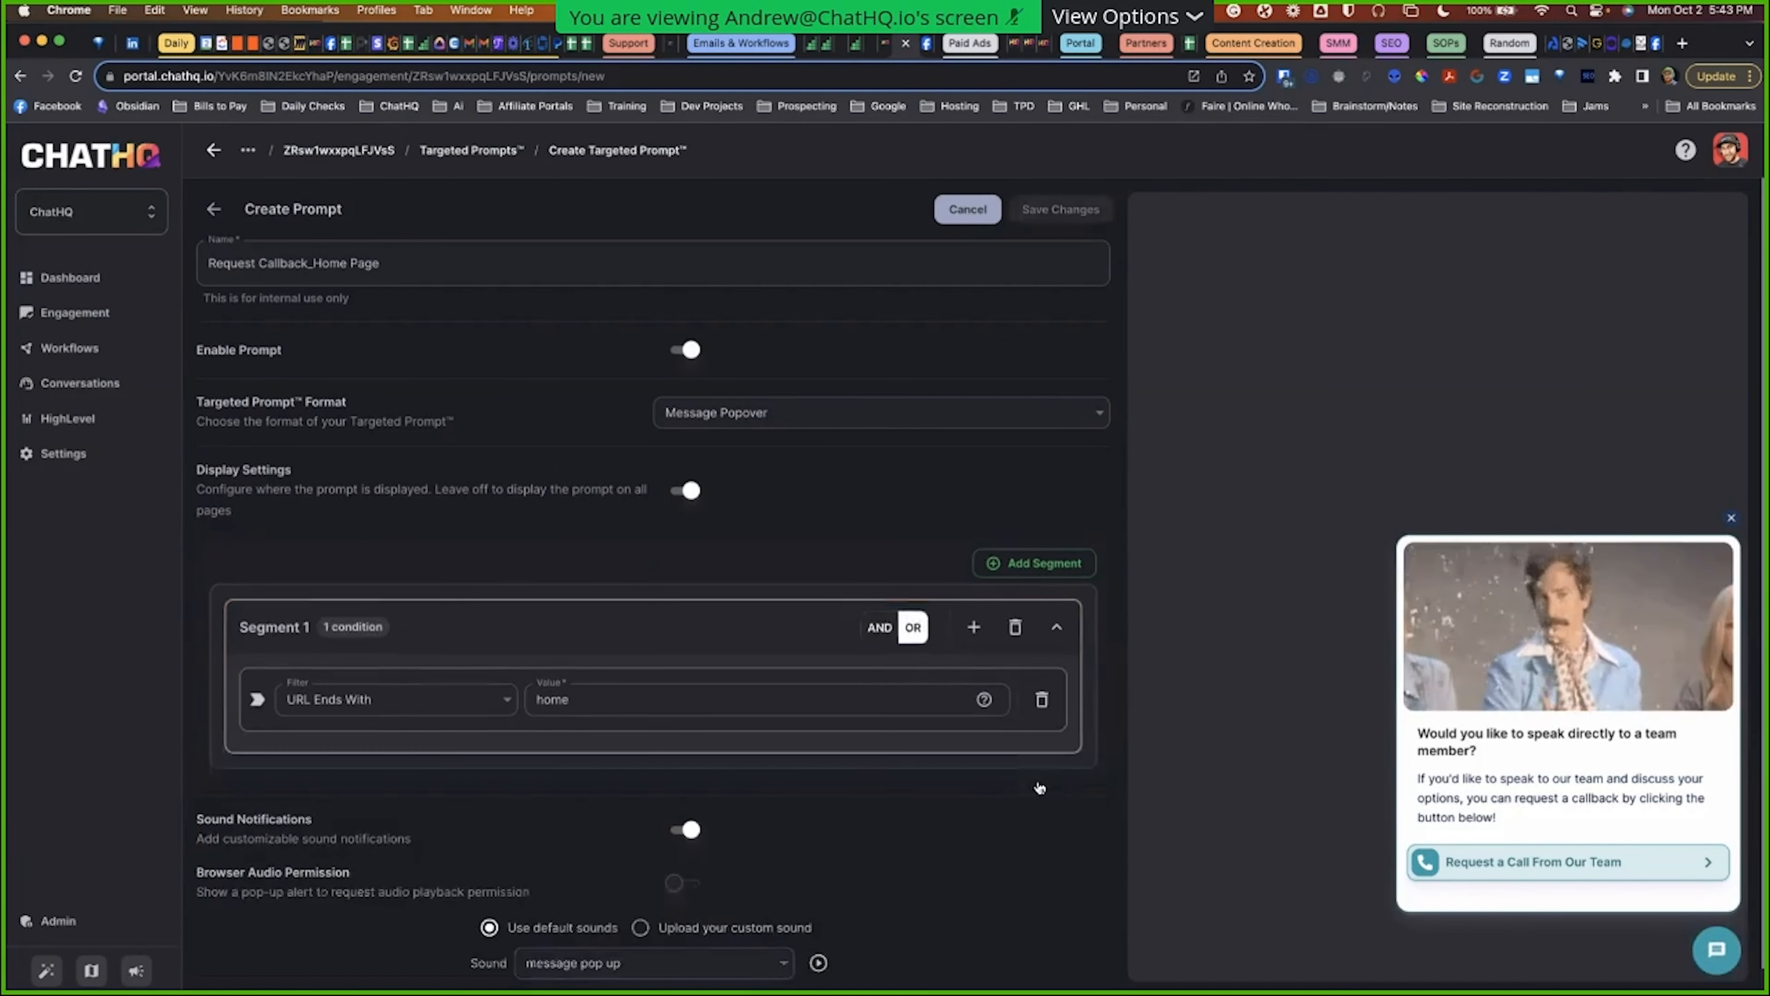
Step: Review the prompt's settings and play the "message pop up" notification sound
scroll(613, 555, "down", 14)
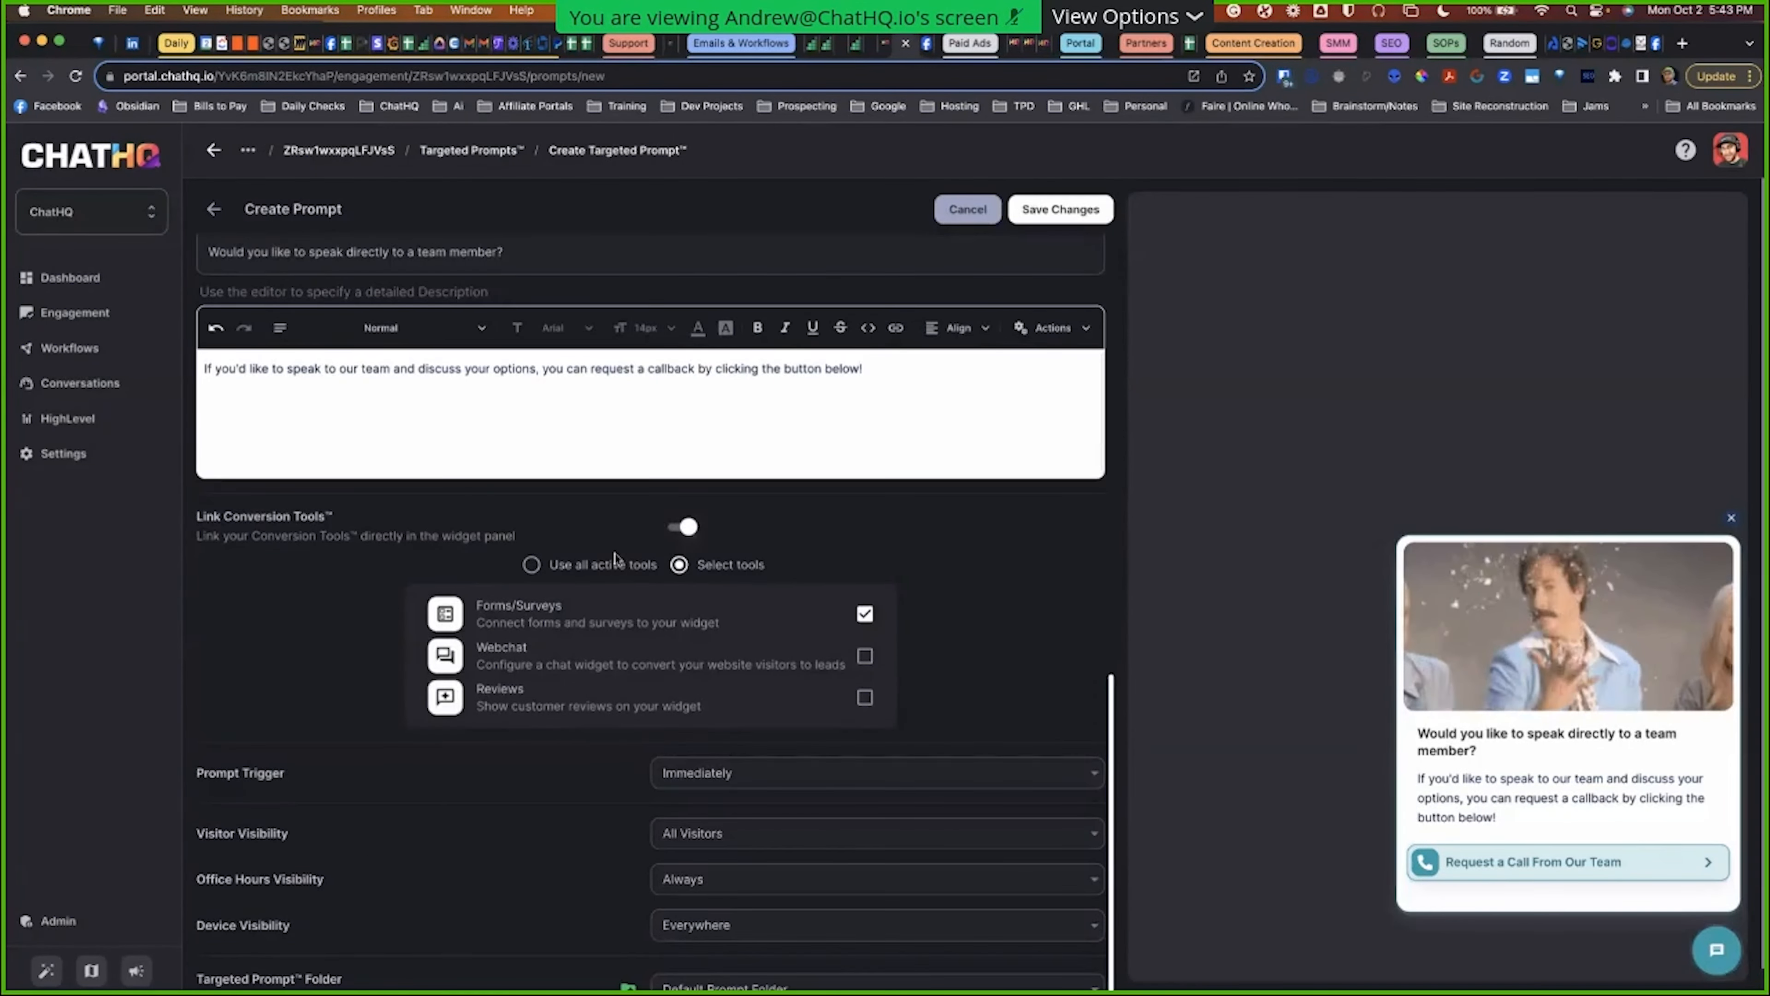
scroll(616, 557, "up", 15)
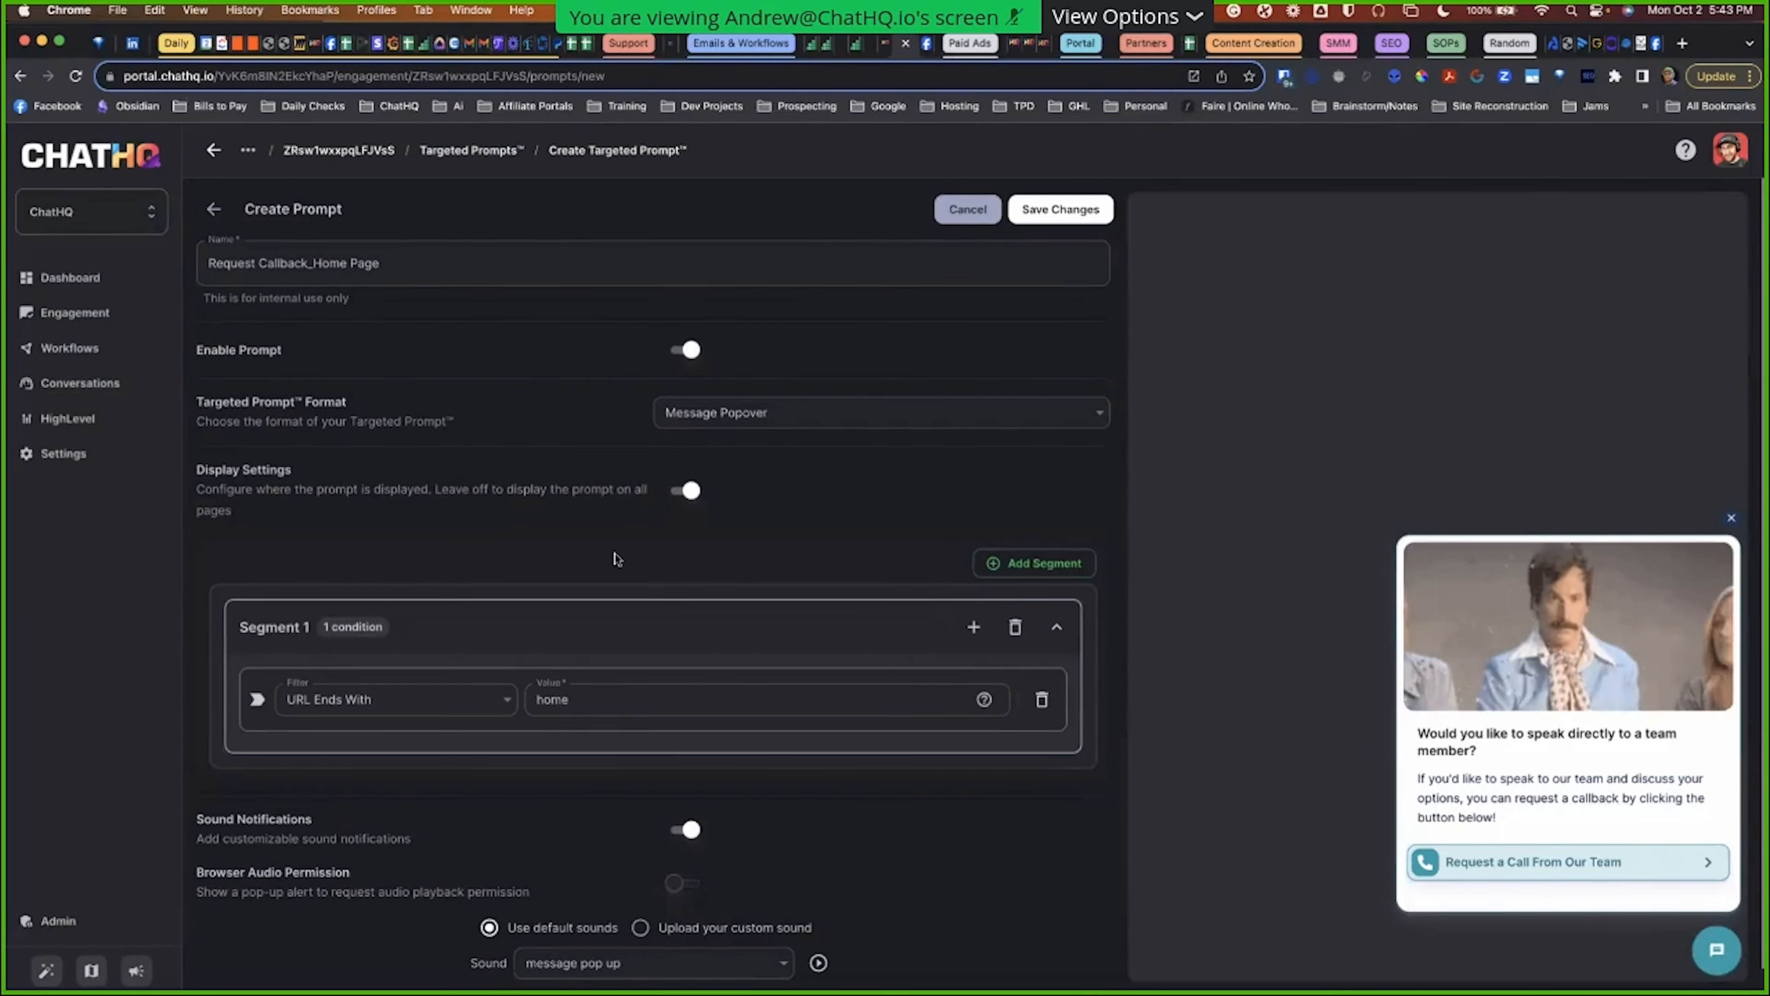
scroll(620, 600, "down", 5)
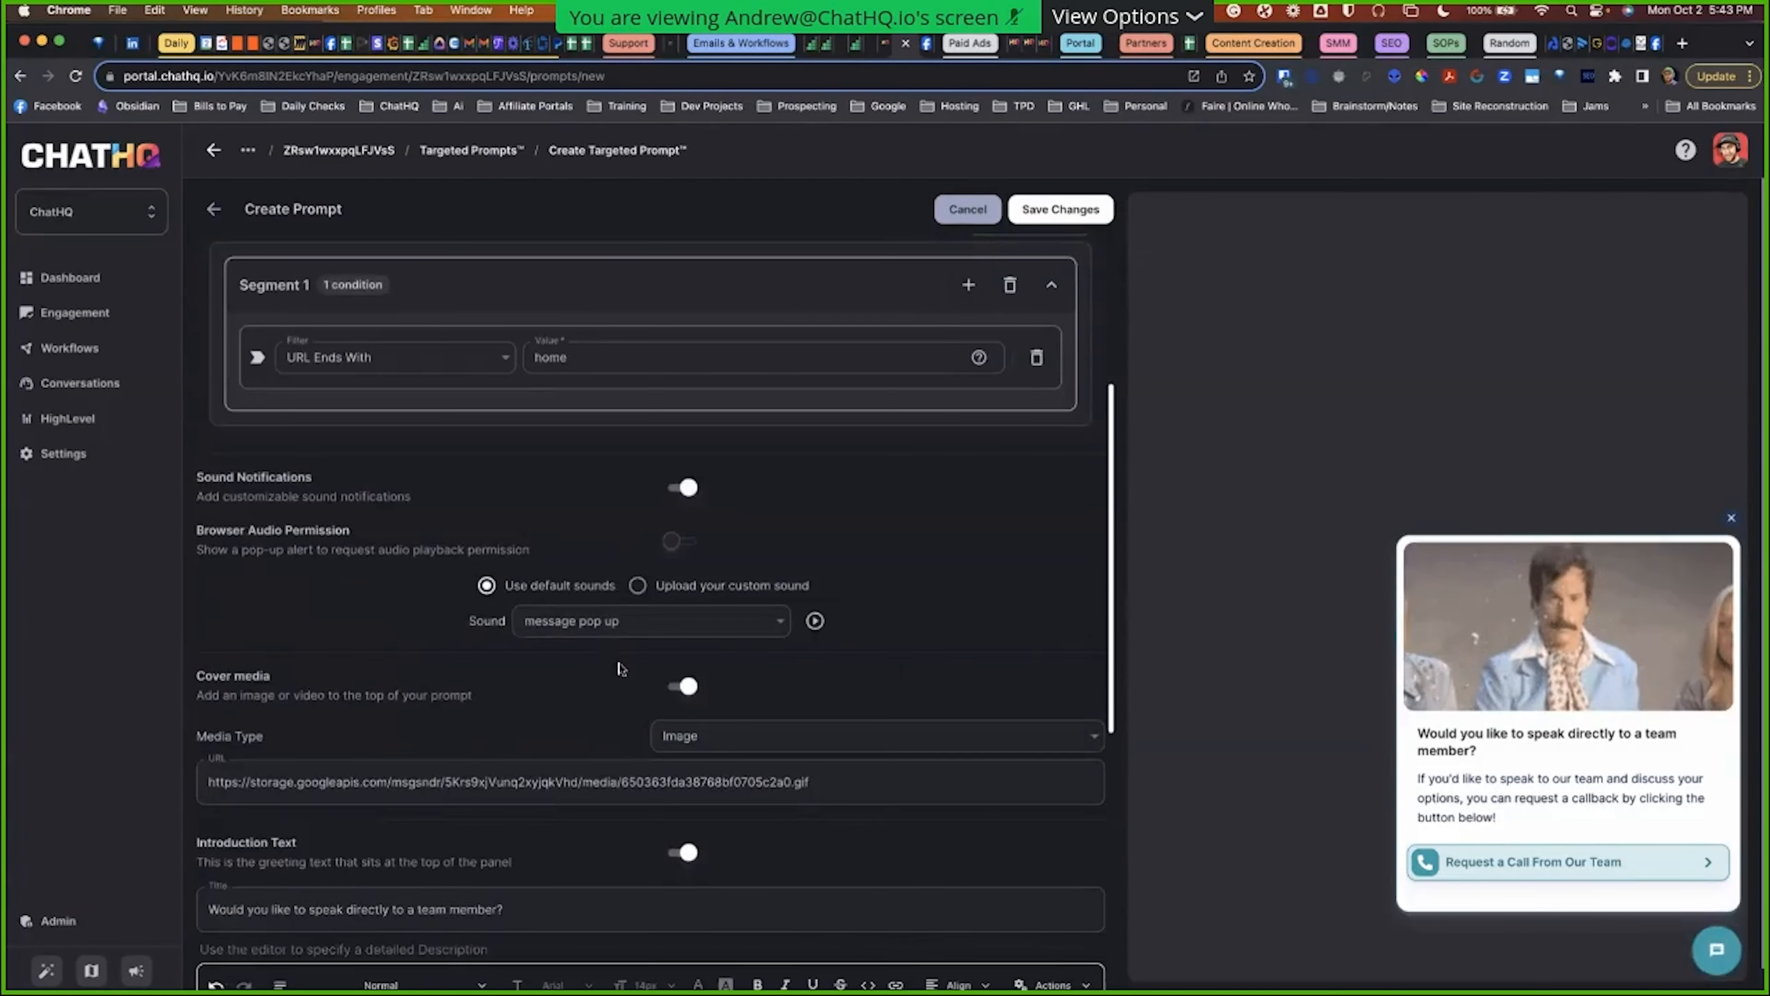
scroll(469, 535, "down", 3)
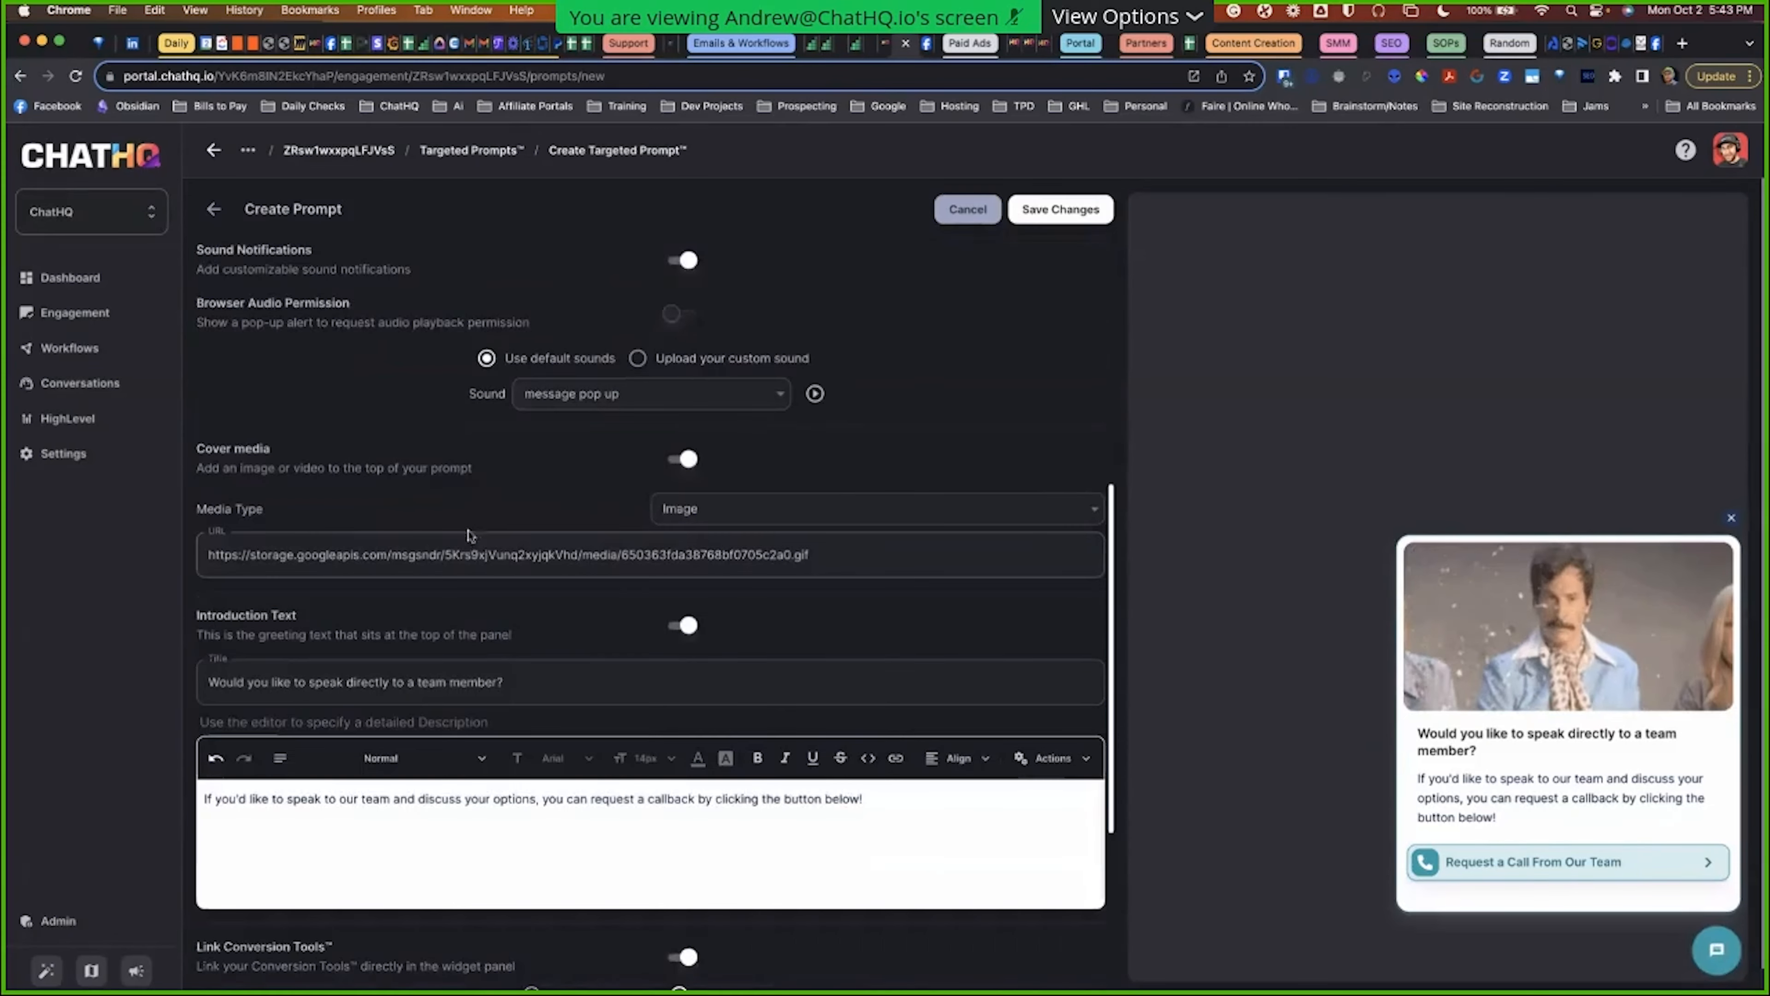
left_click(818, 396)
scroll(434, 489, "down", 2)
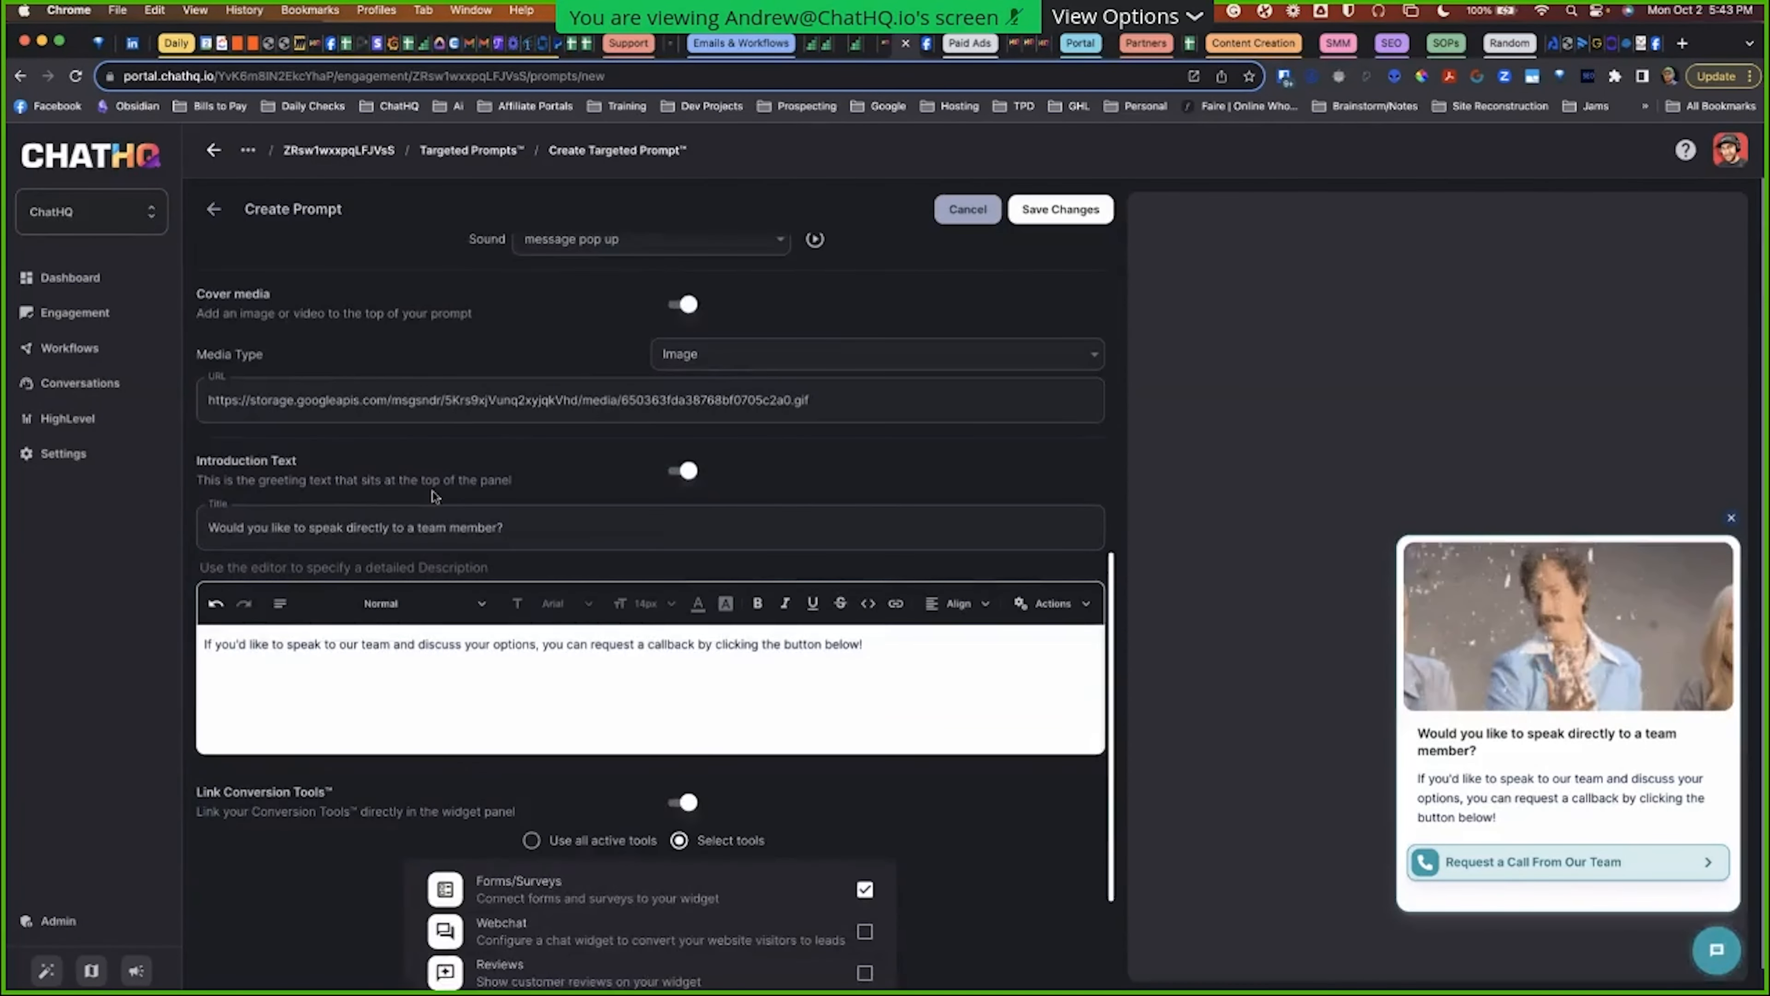
Step: Set the Prompt Trigger to After Time, showing the prompt after 3 seconds
scroll(434, 497, "down", 4)
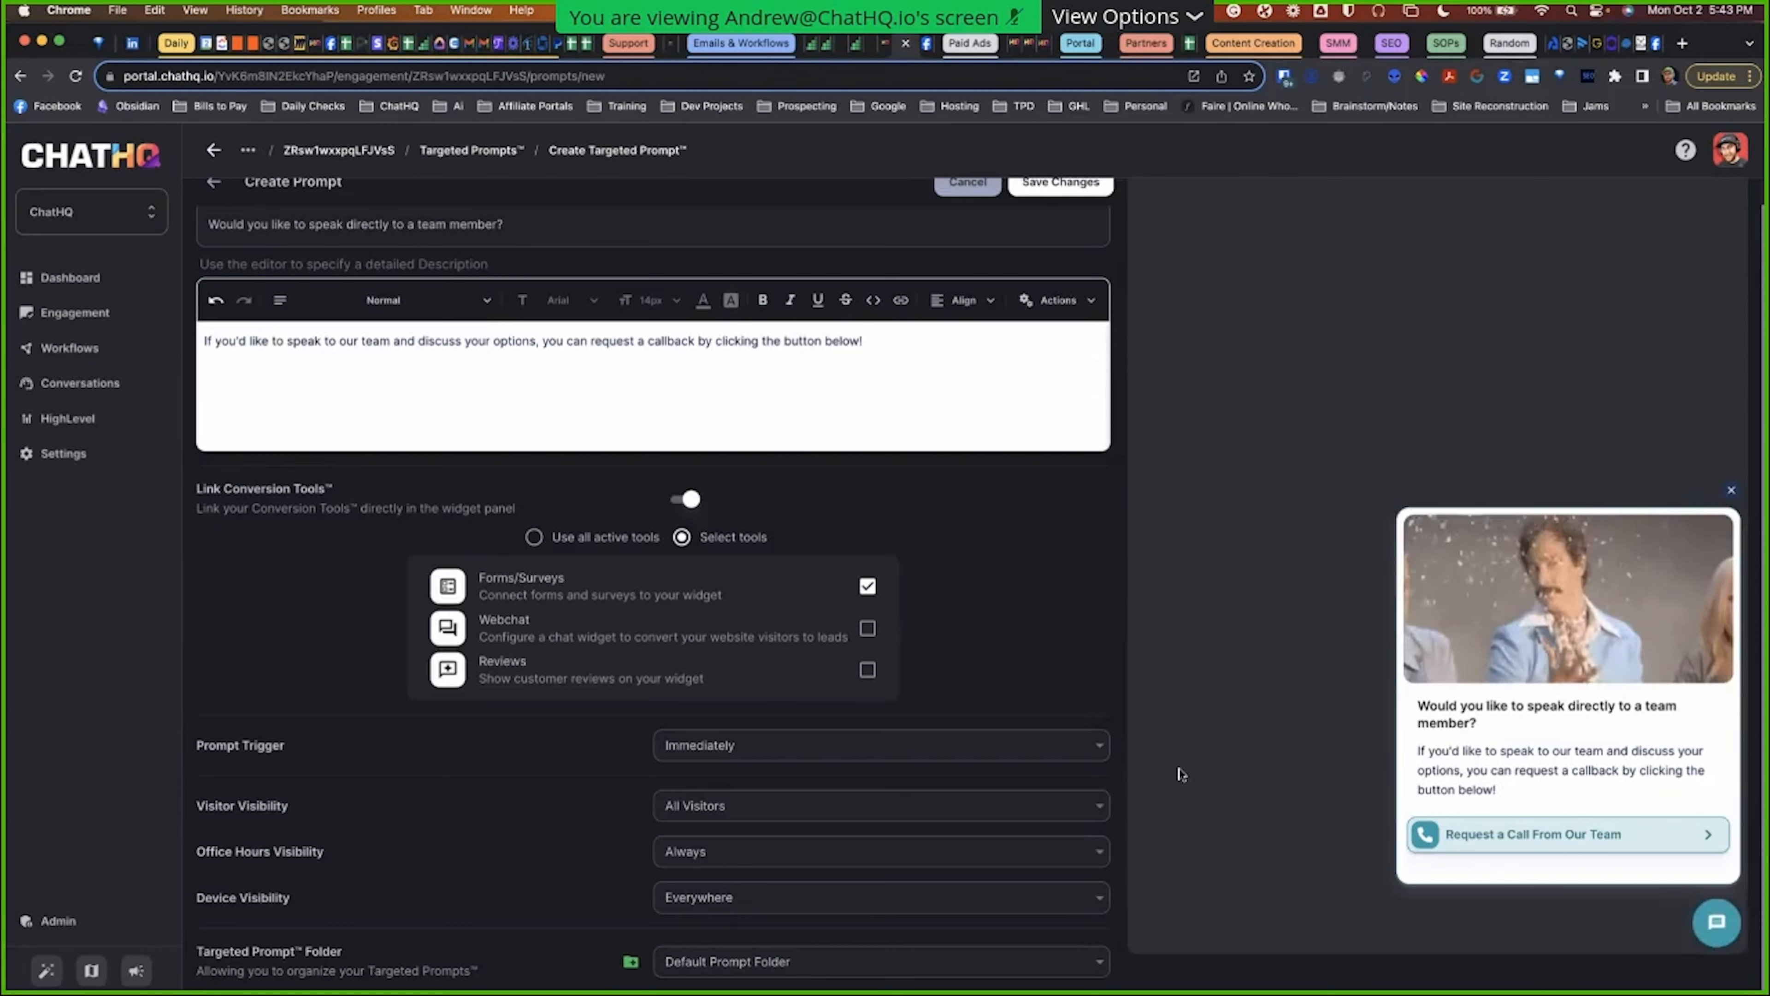
left_click(834, 750)
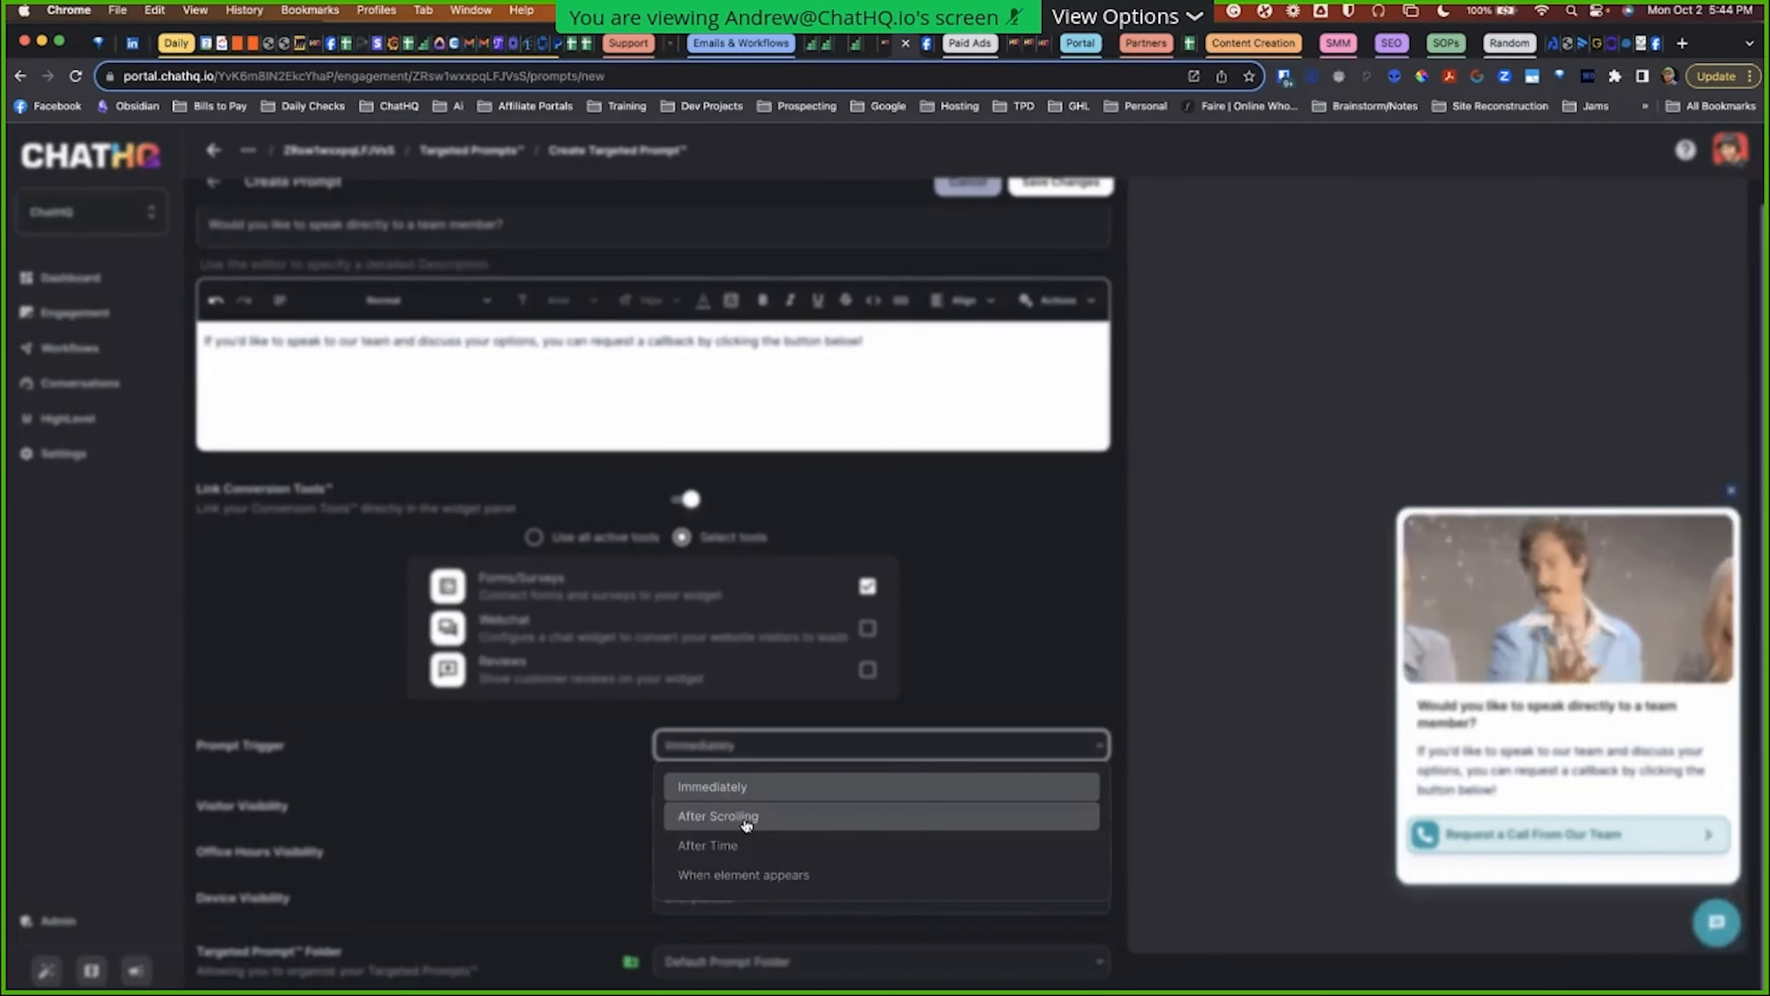
left_click(728, 844)
left_click(708, 797)
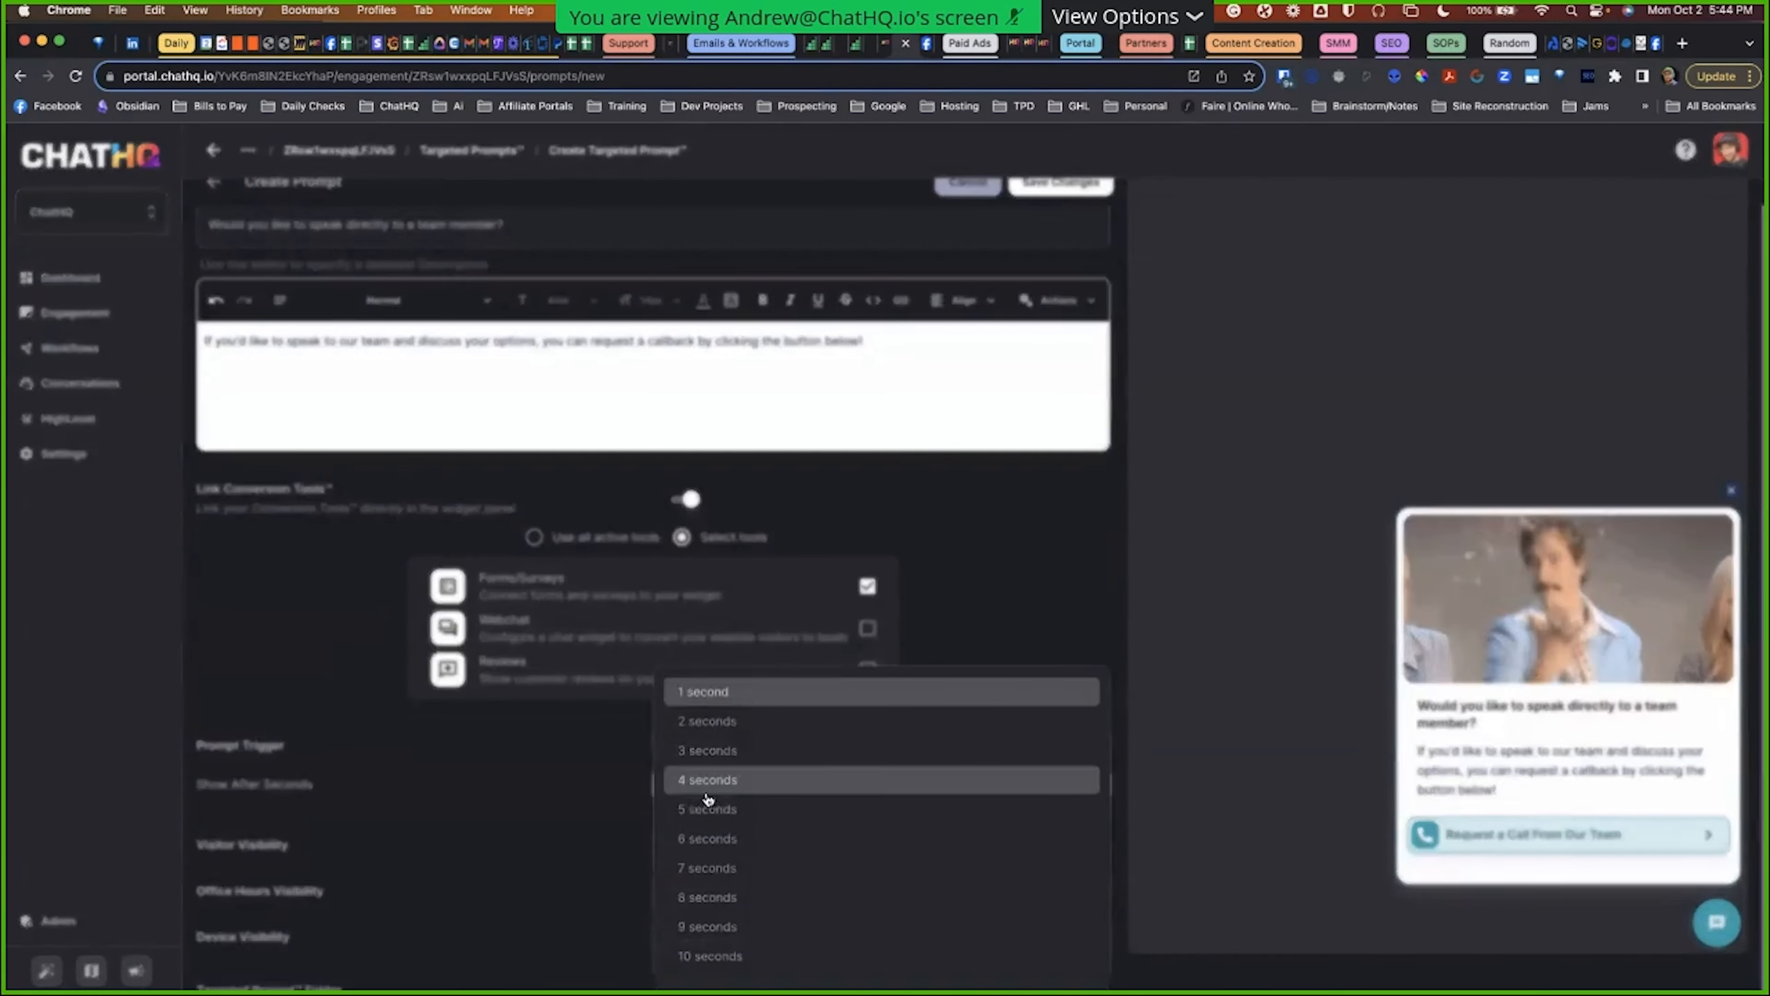
left_click(705, 750)
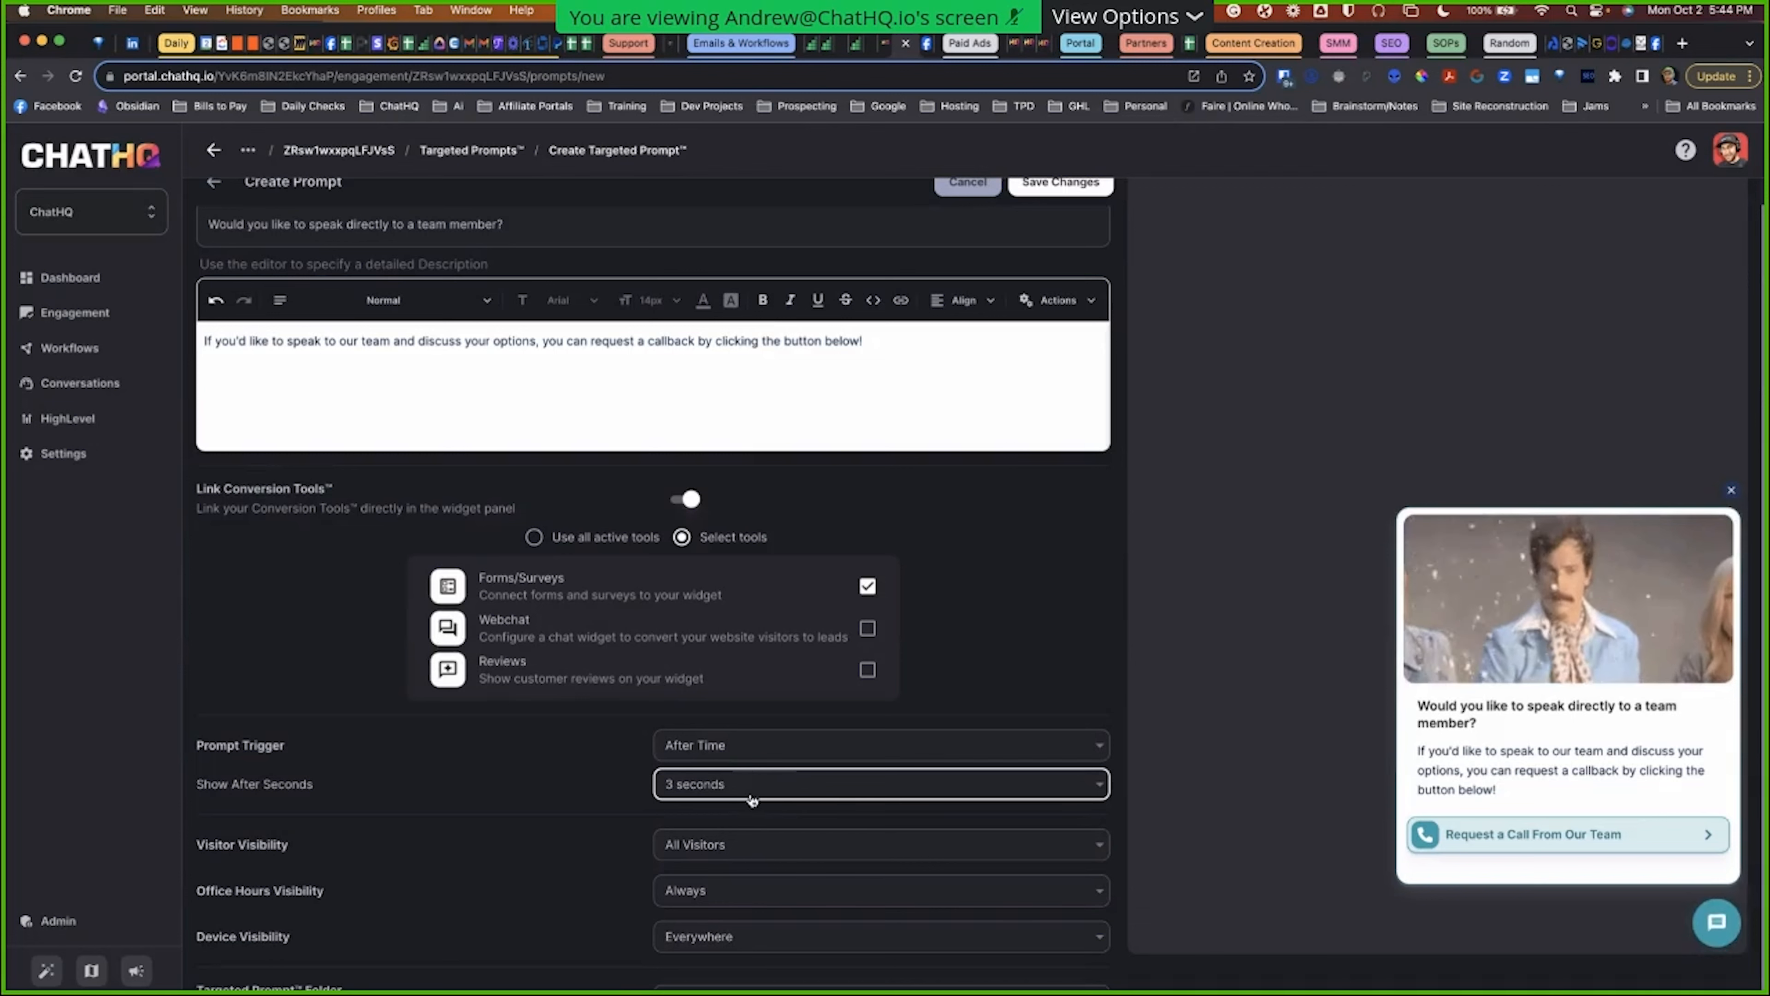
Step: Select All Visitors for the prompt's Visitor Visibility and save the targeted prompt
scroll(724, 803, "down", 1)
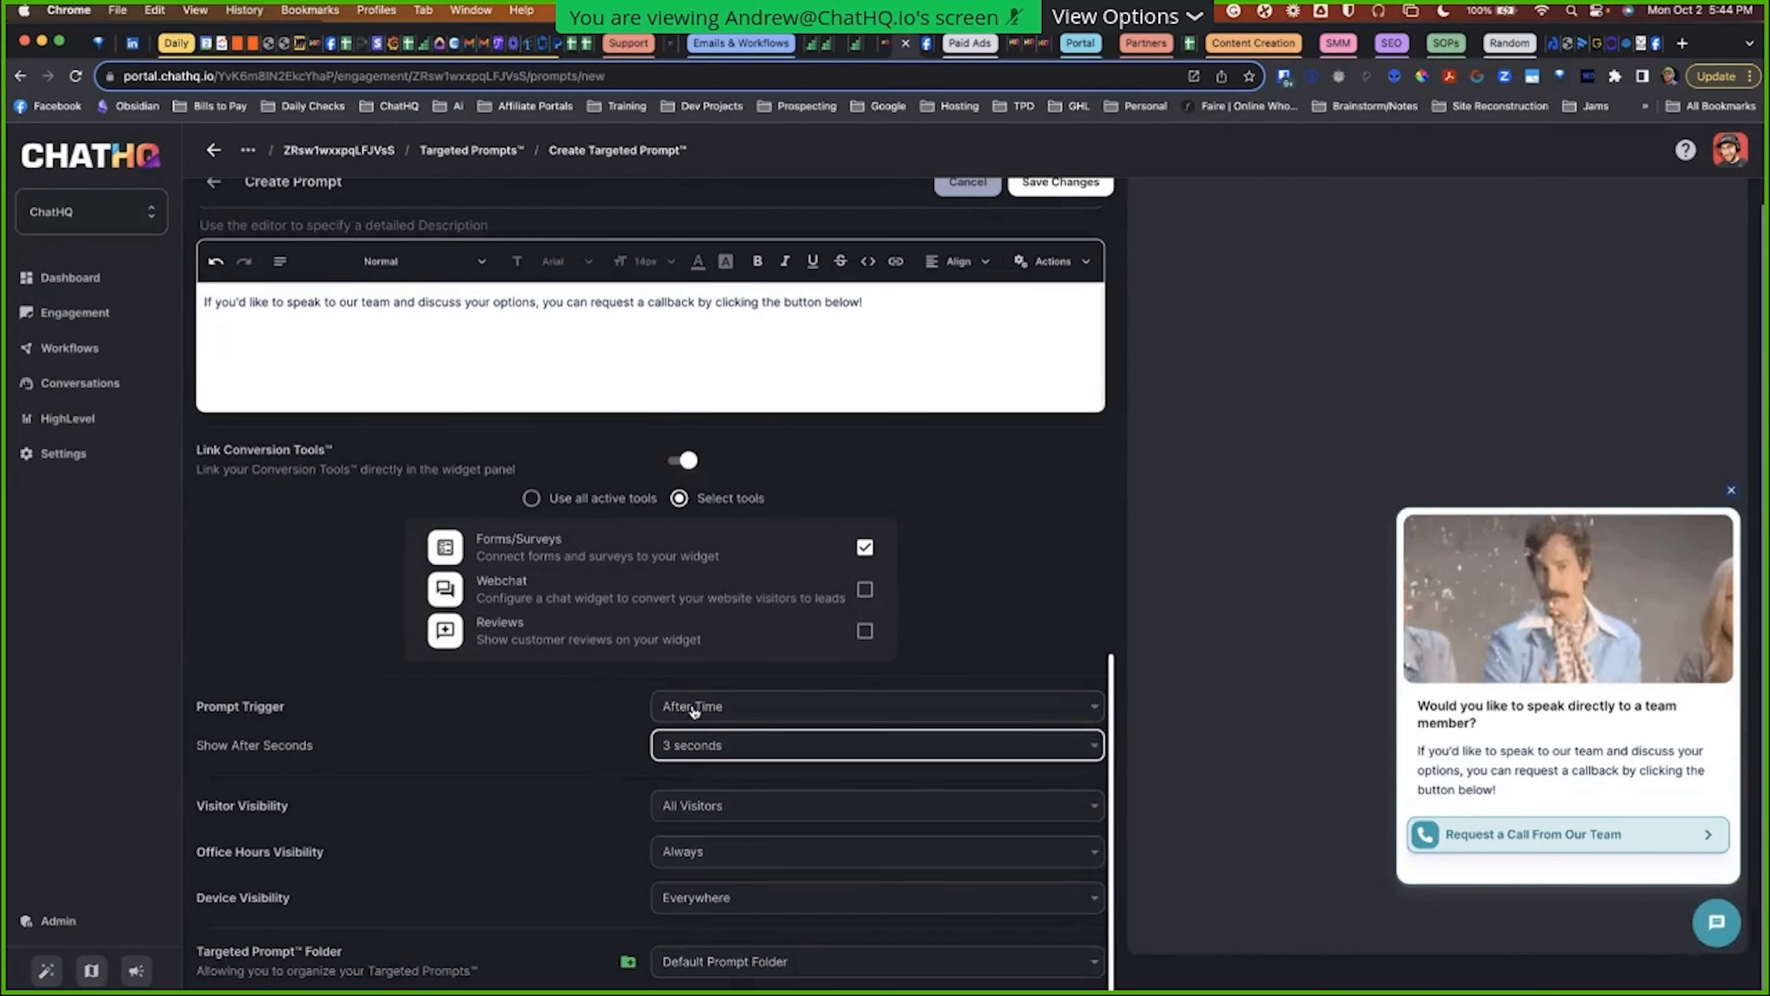
left_click(633, 805)
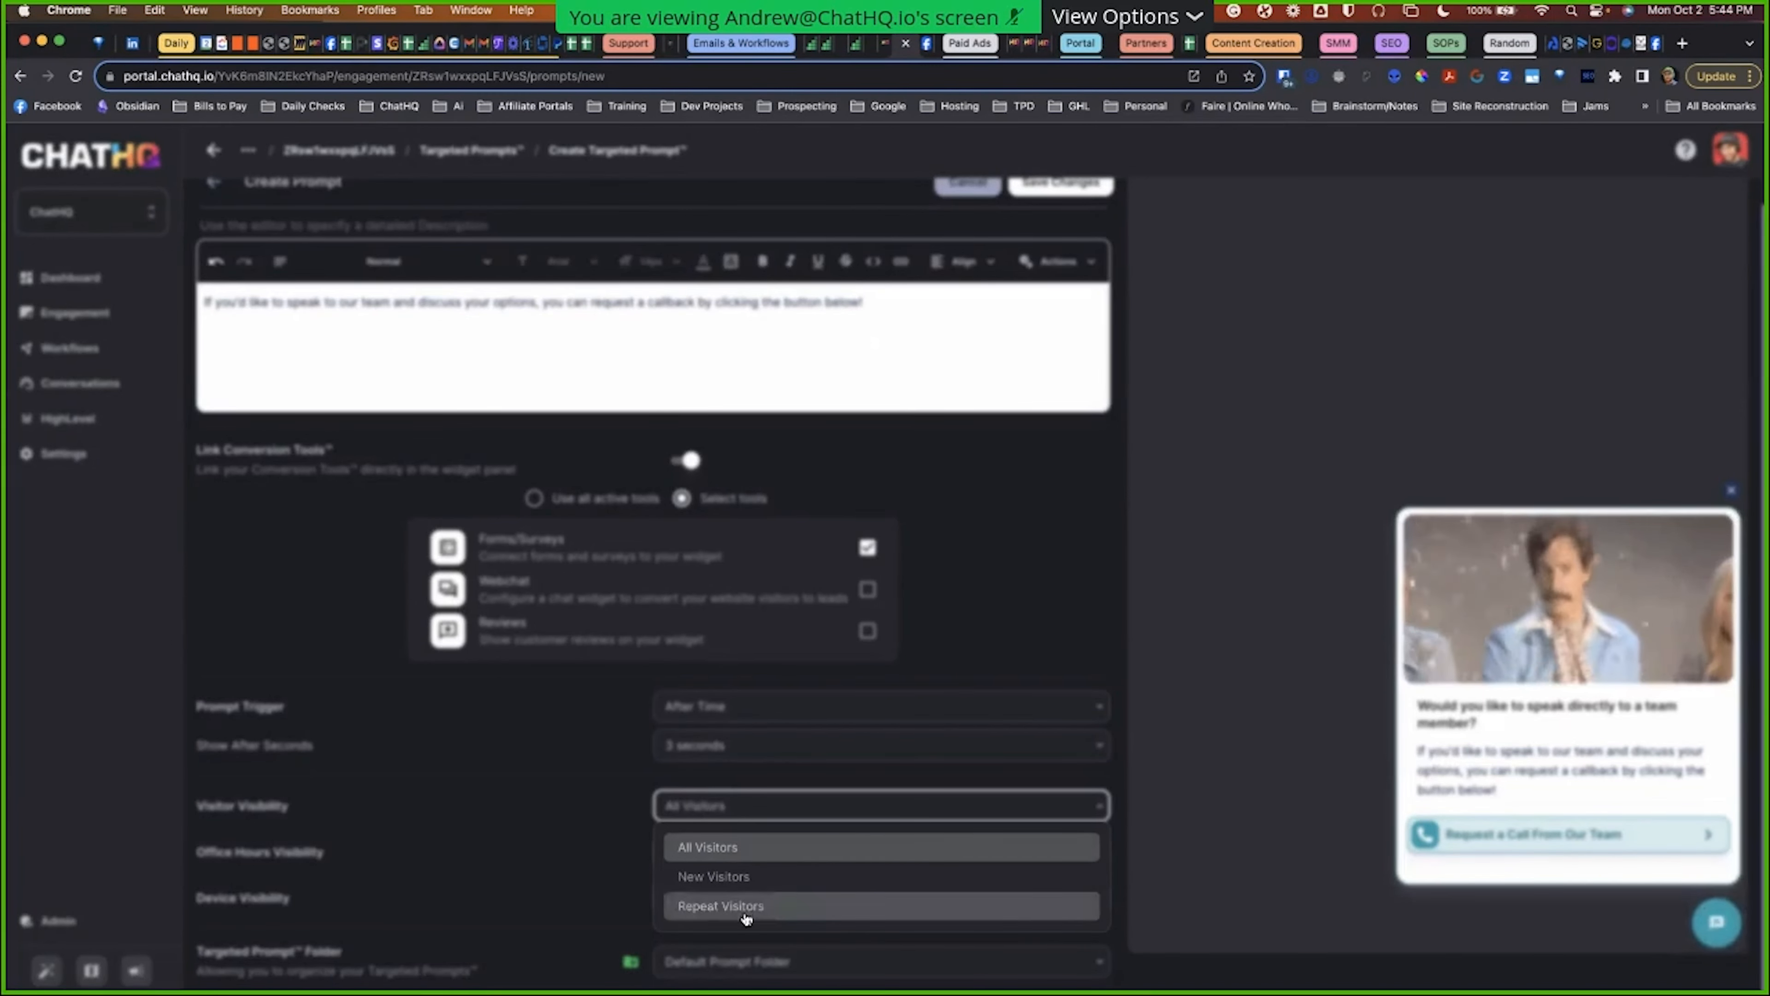
left_click(692, 846)
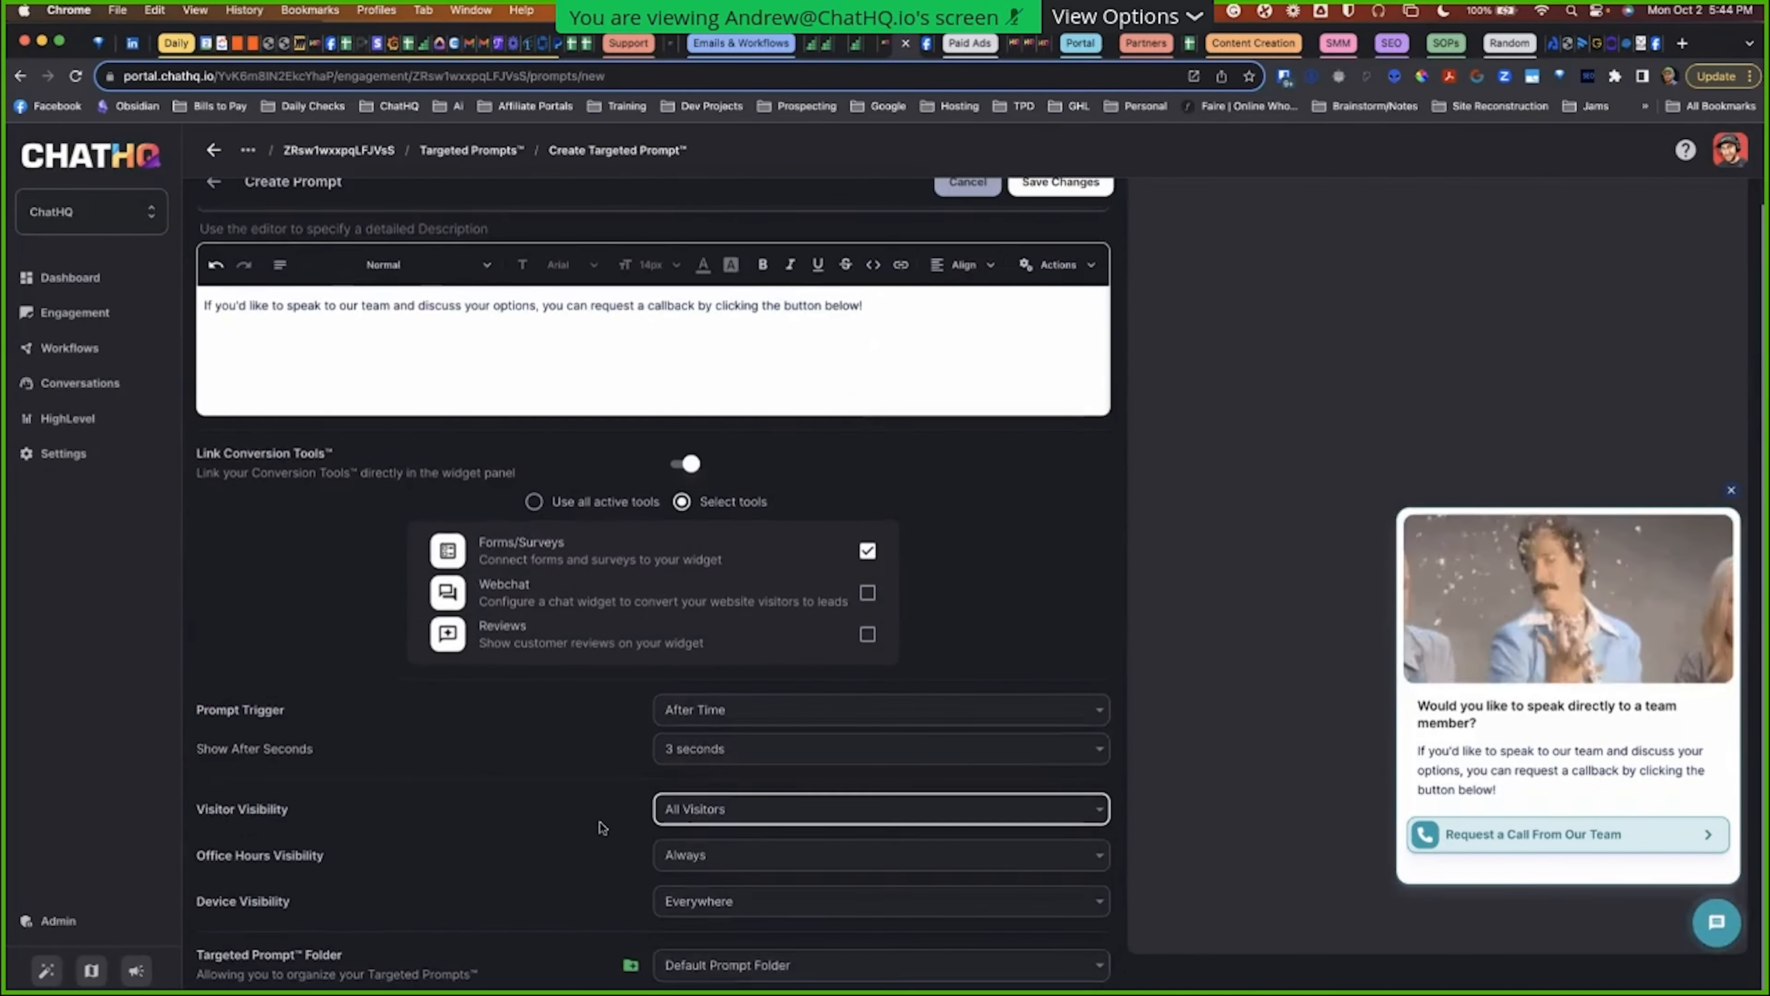
scroll(863, 537, "up", 15)
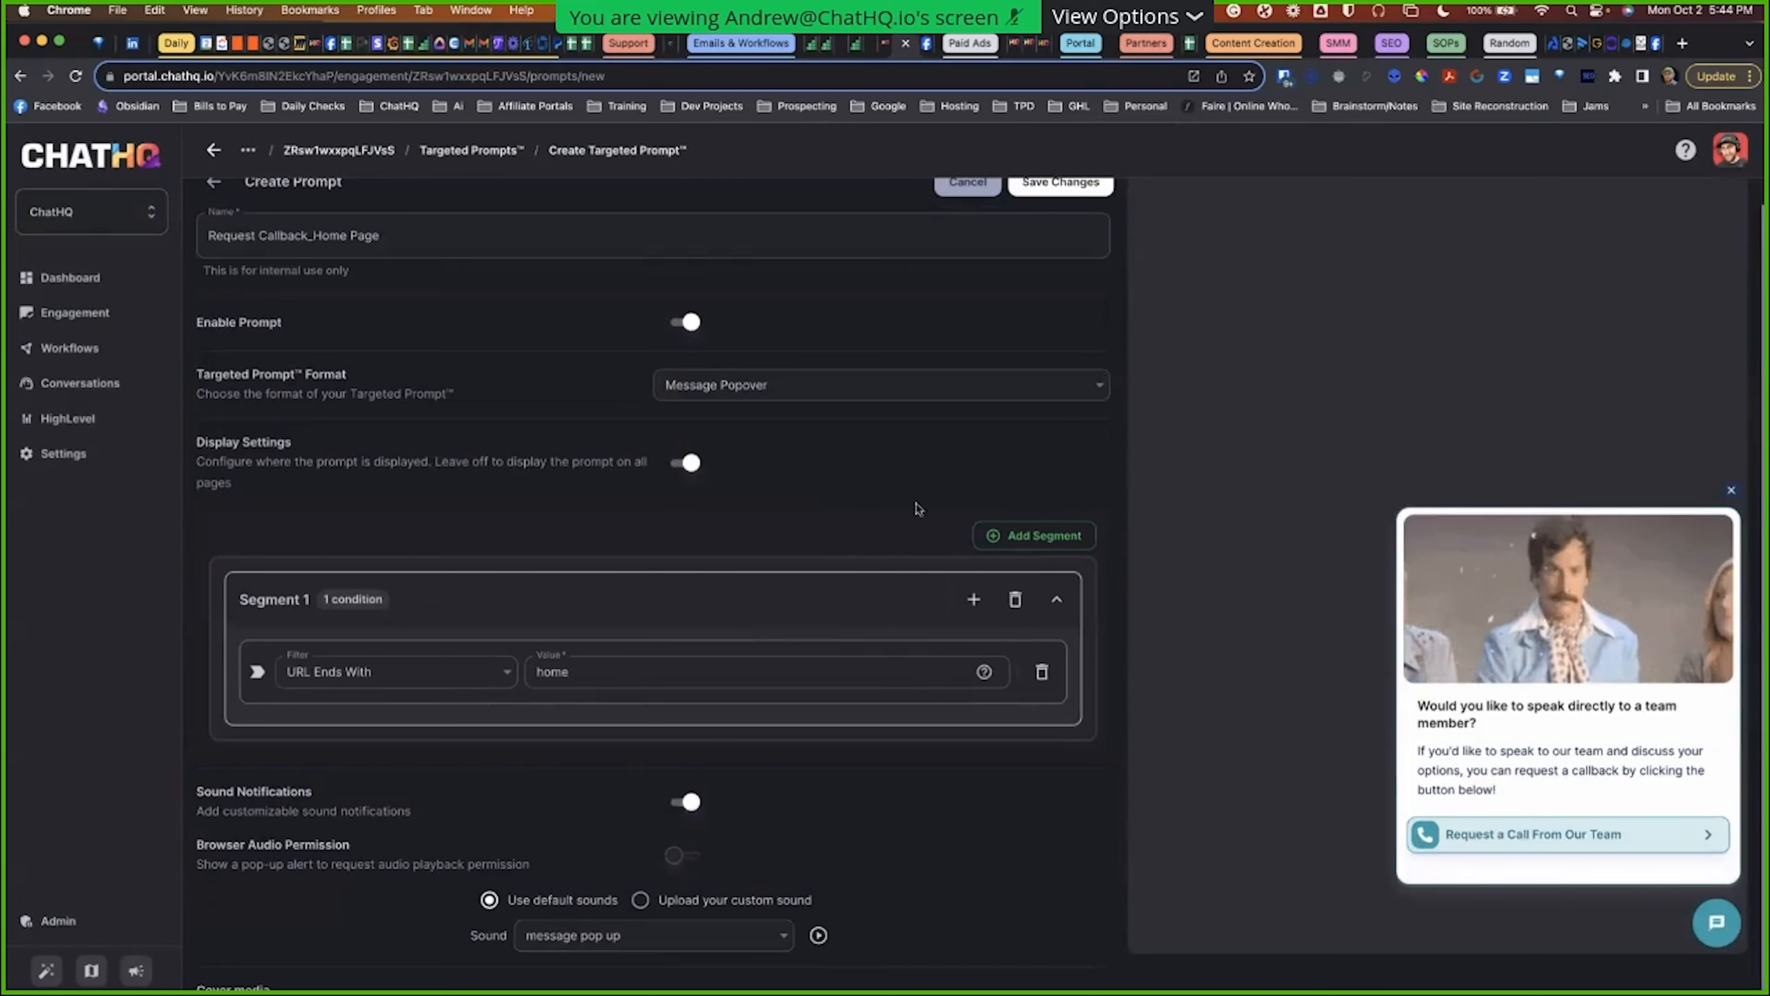
scroll(881, 418, "up", 2)
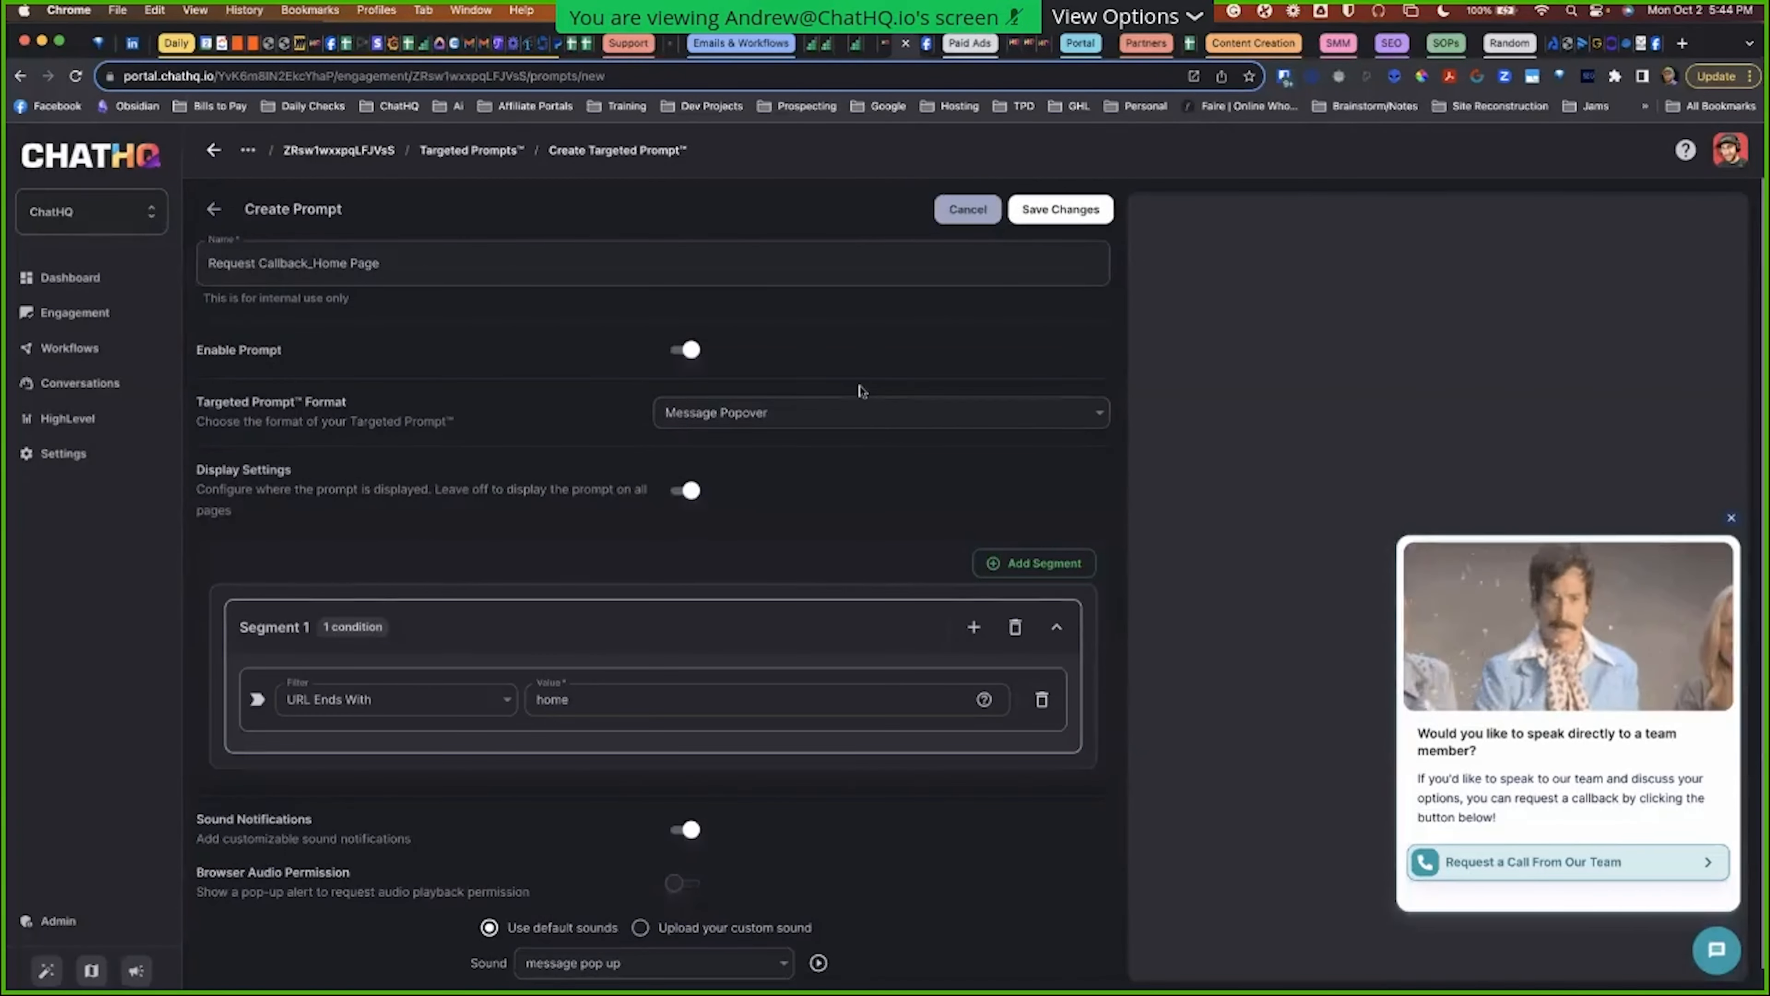
left_click(1038, 218)
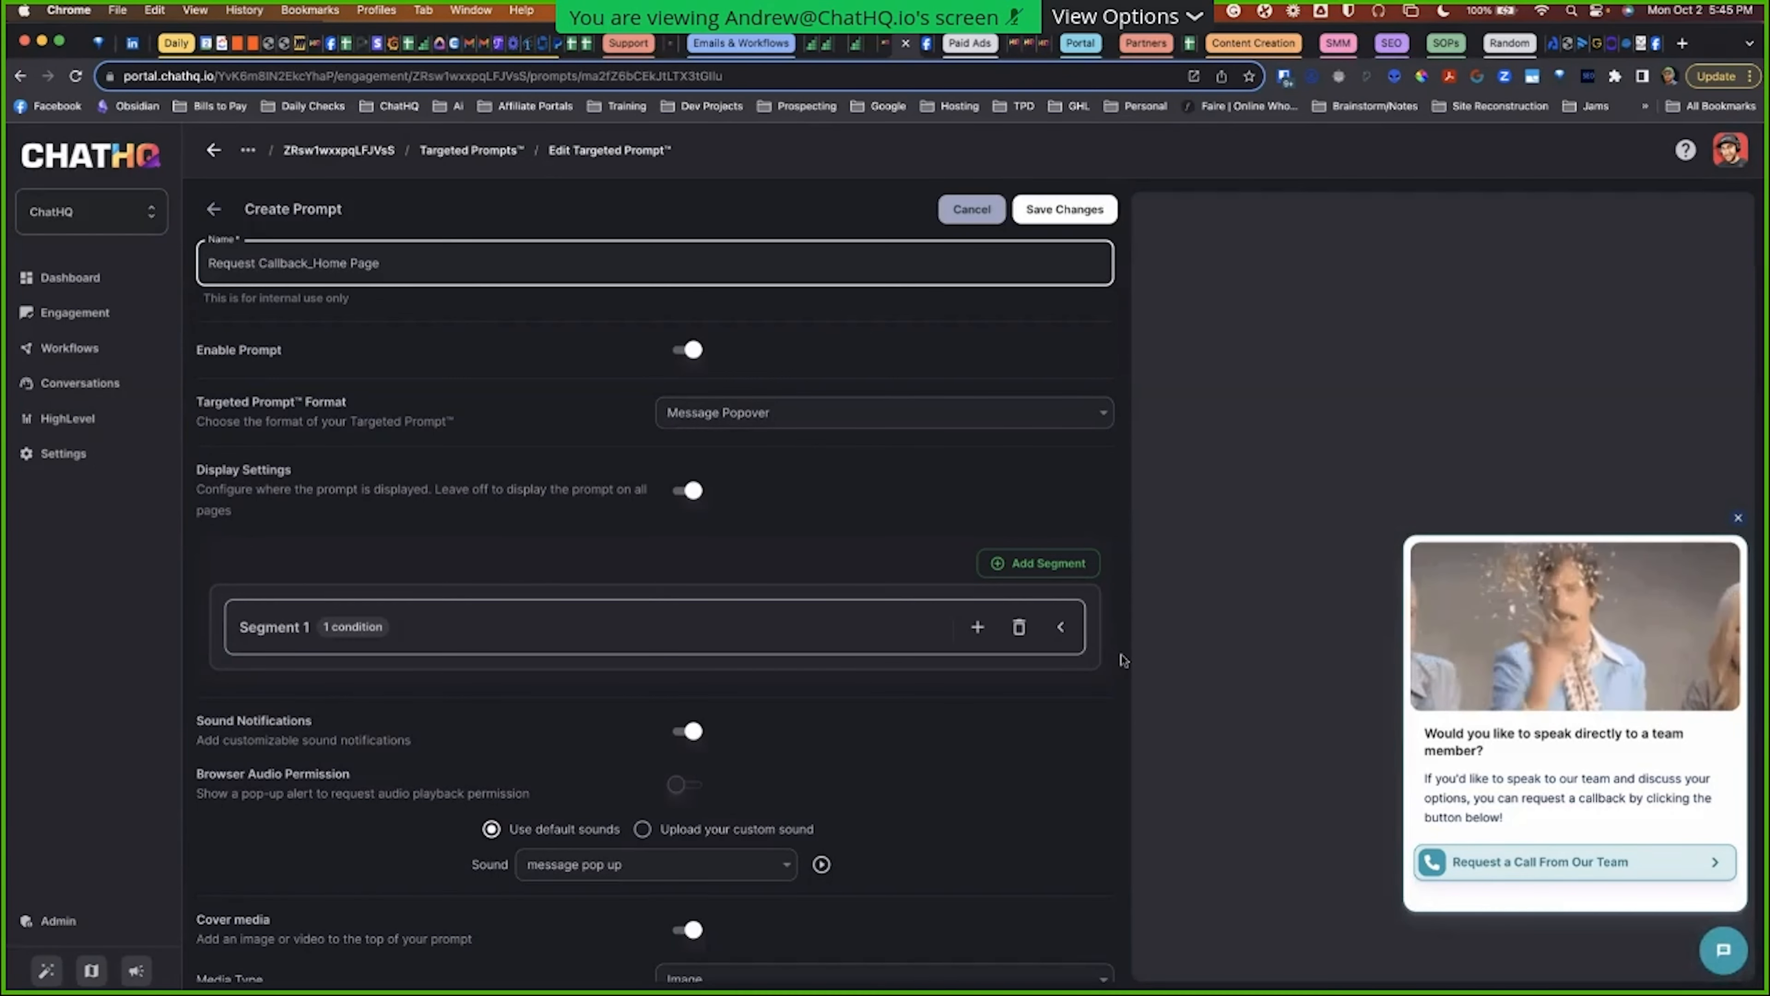
Step: Look through the Targeted Prompt format options and set the format to Top Banner
left_click(773, 413)
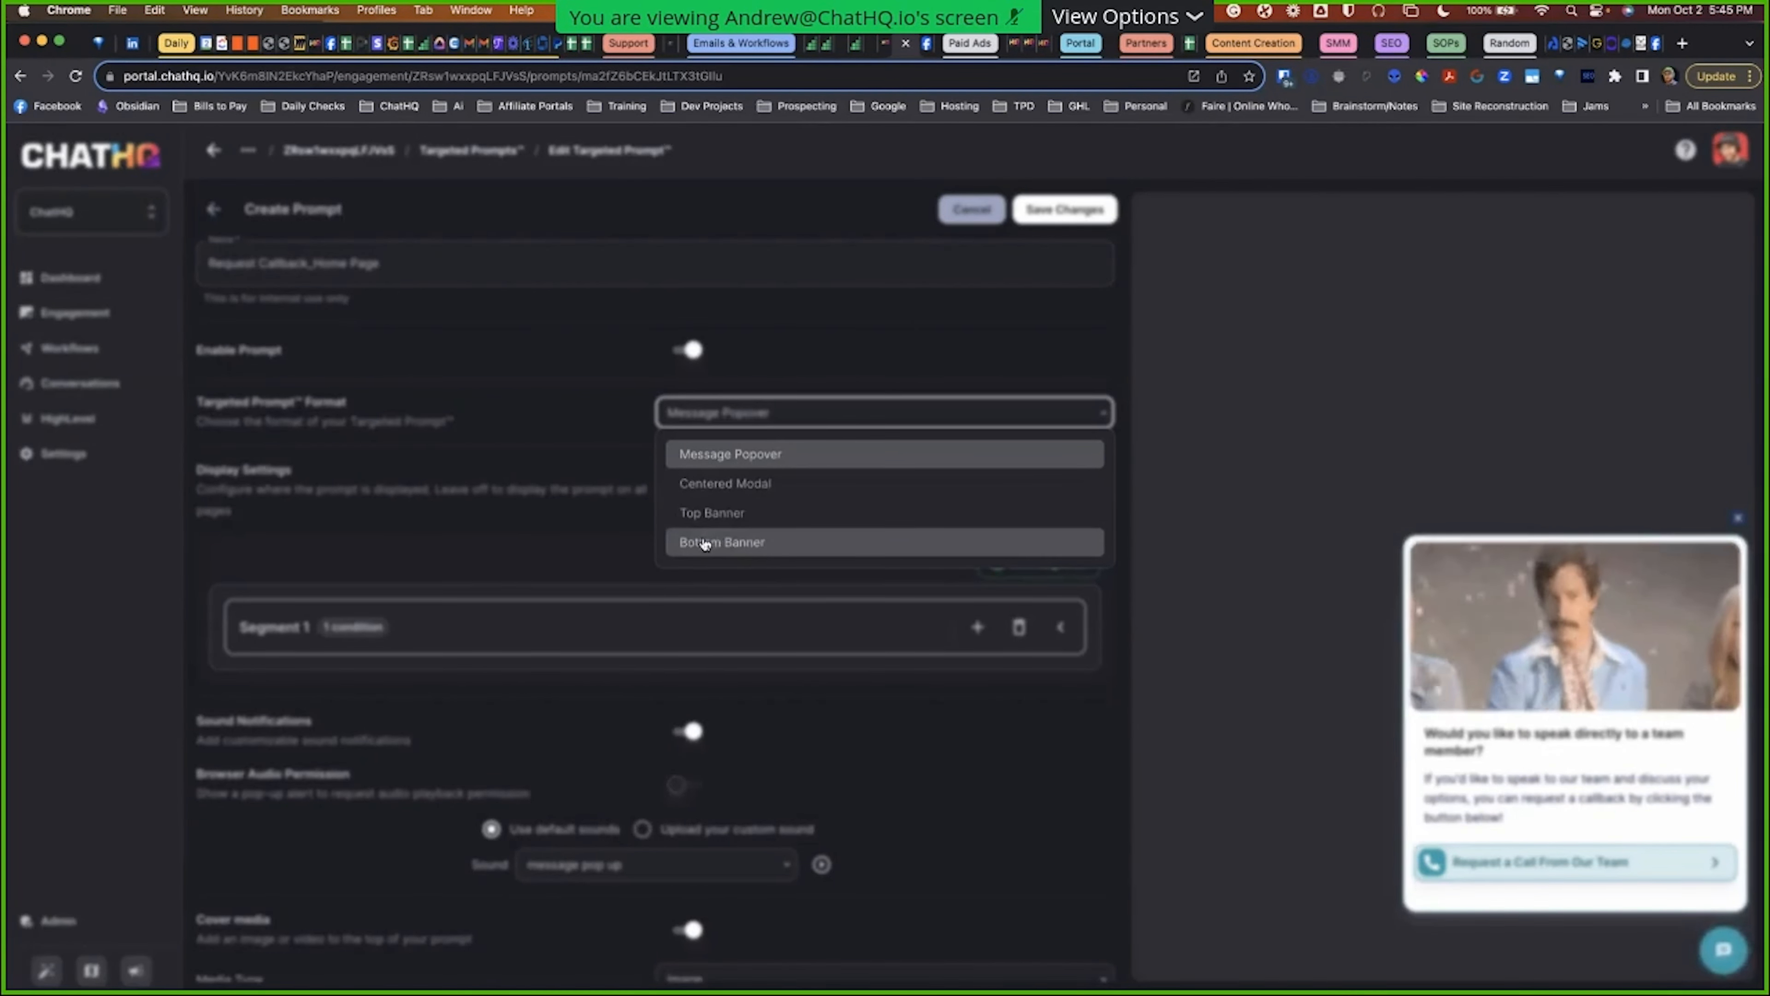
left_click(1278, 430)
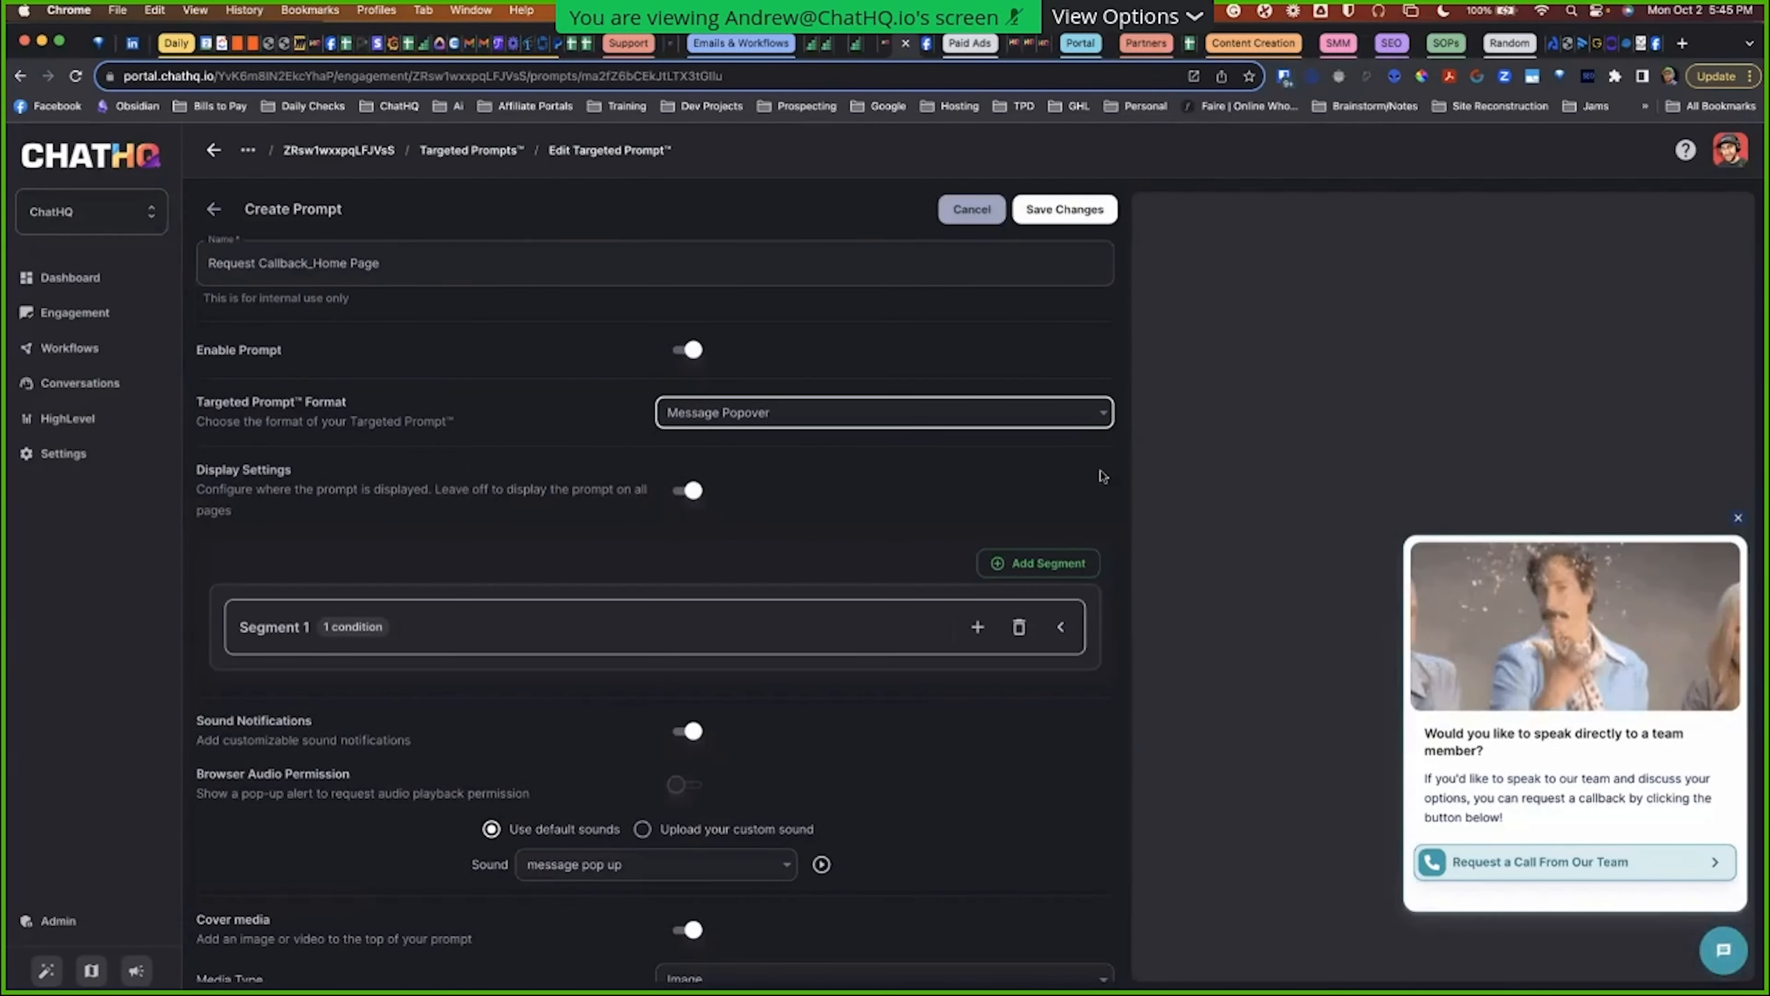
left_click(847, 411)
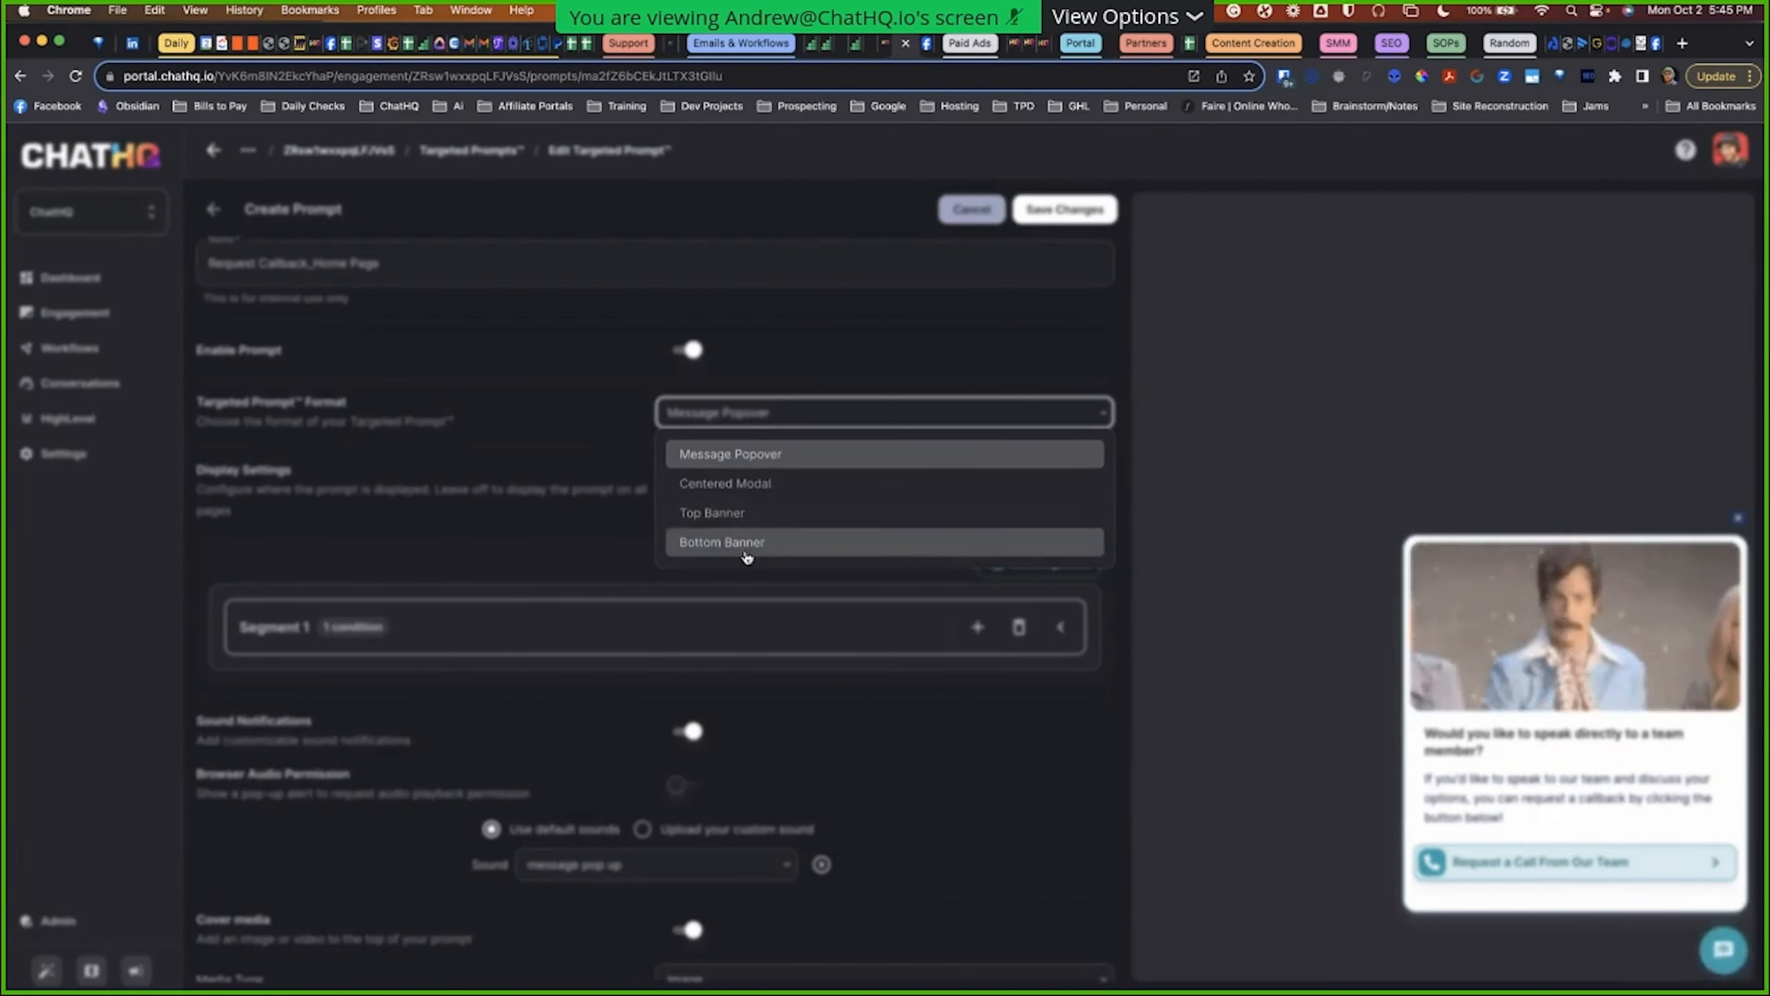
left_click(1570, 536)
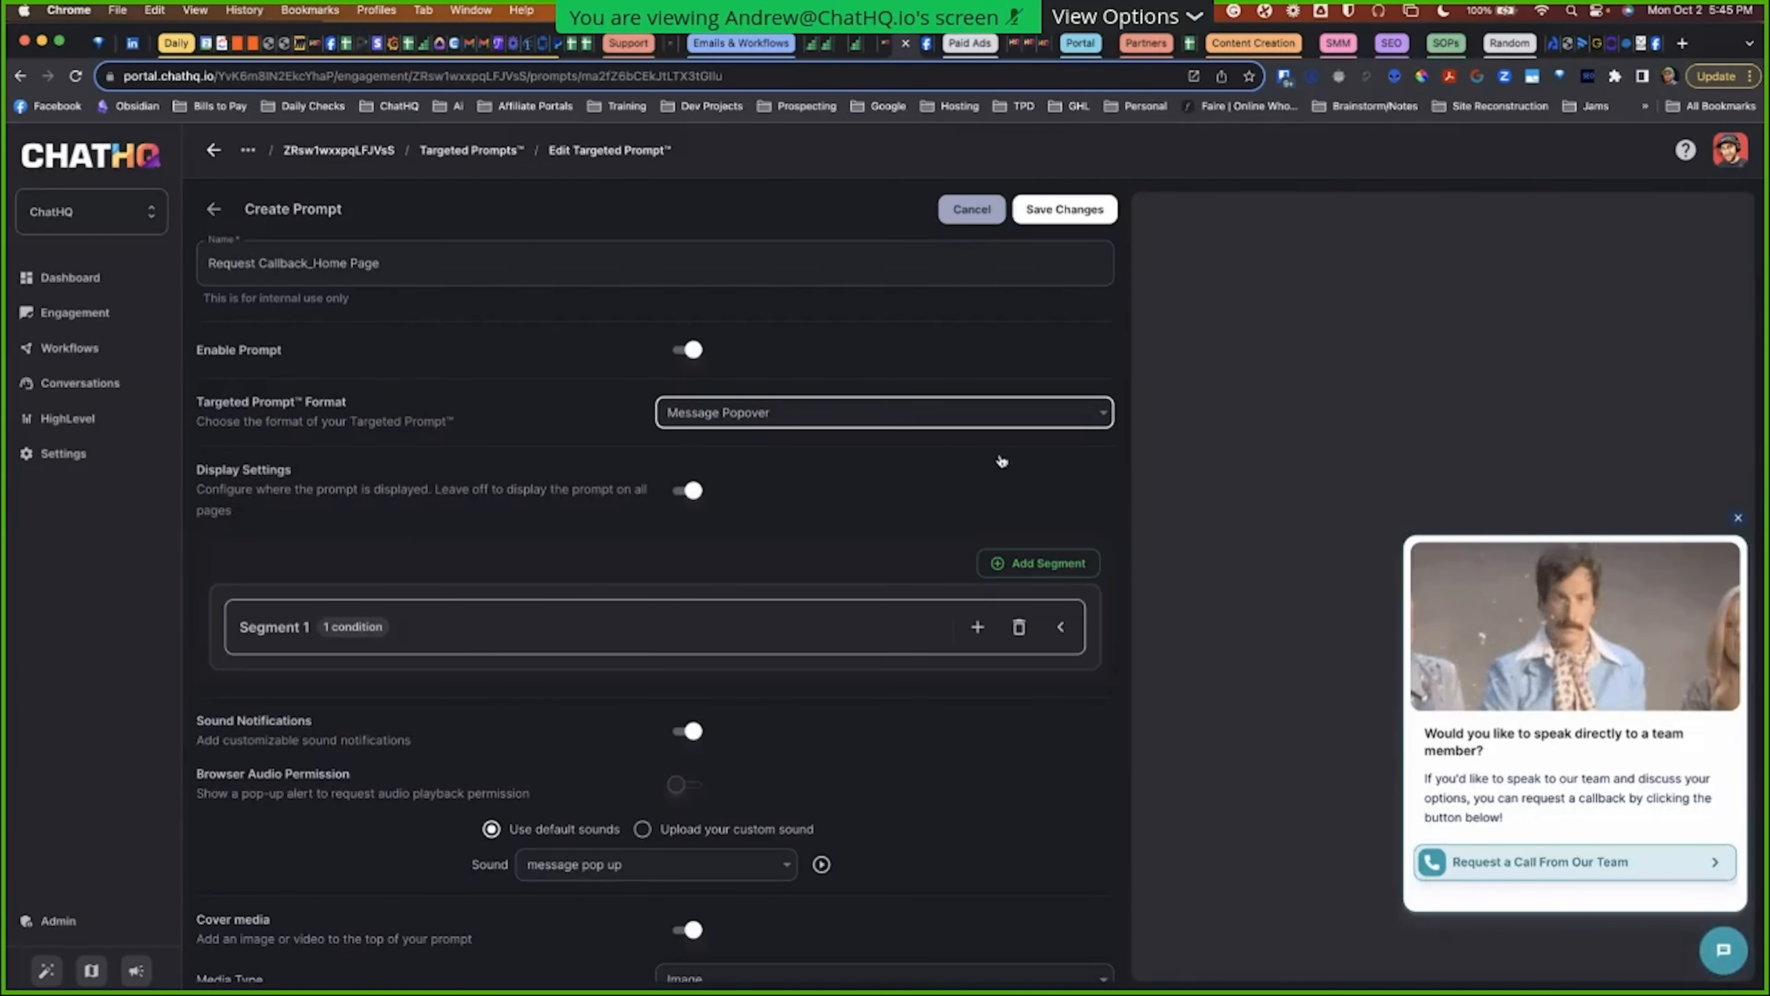
left_click(884, 411)
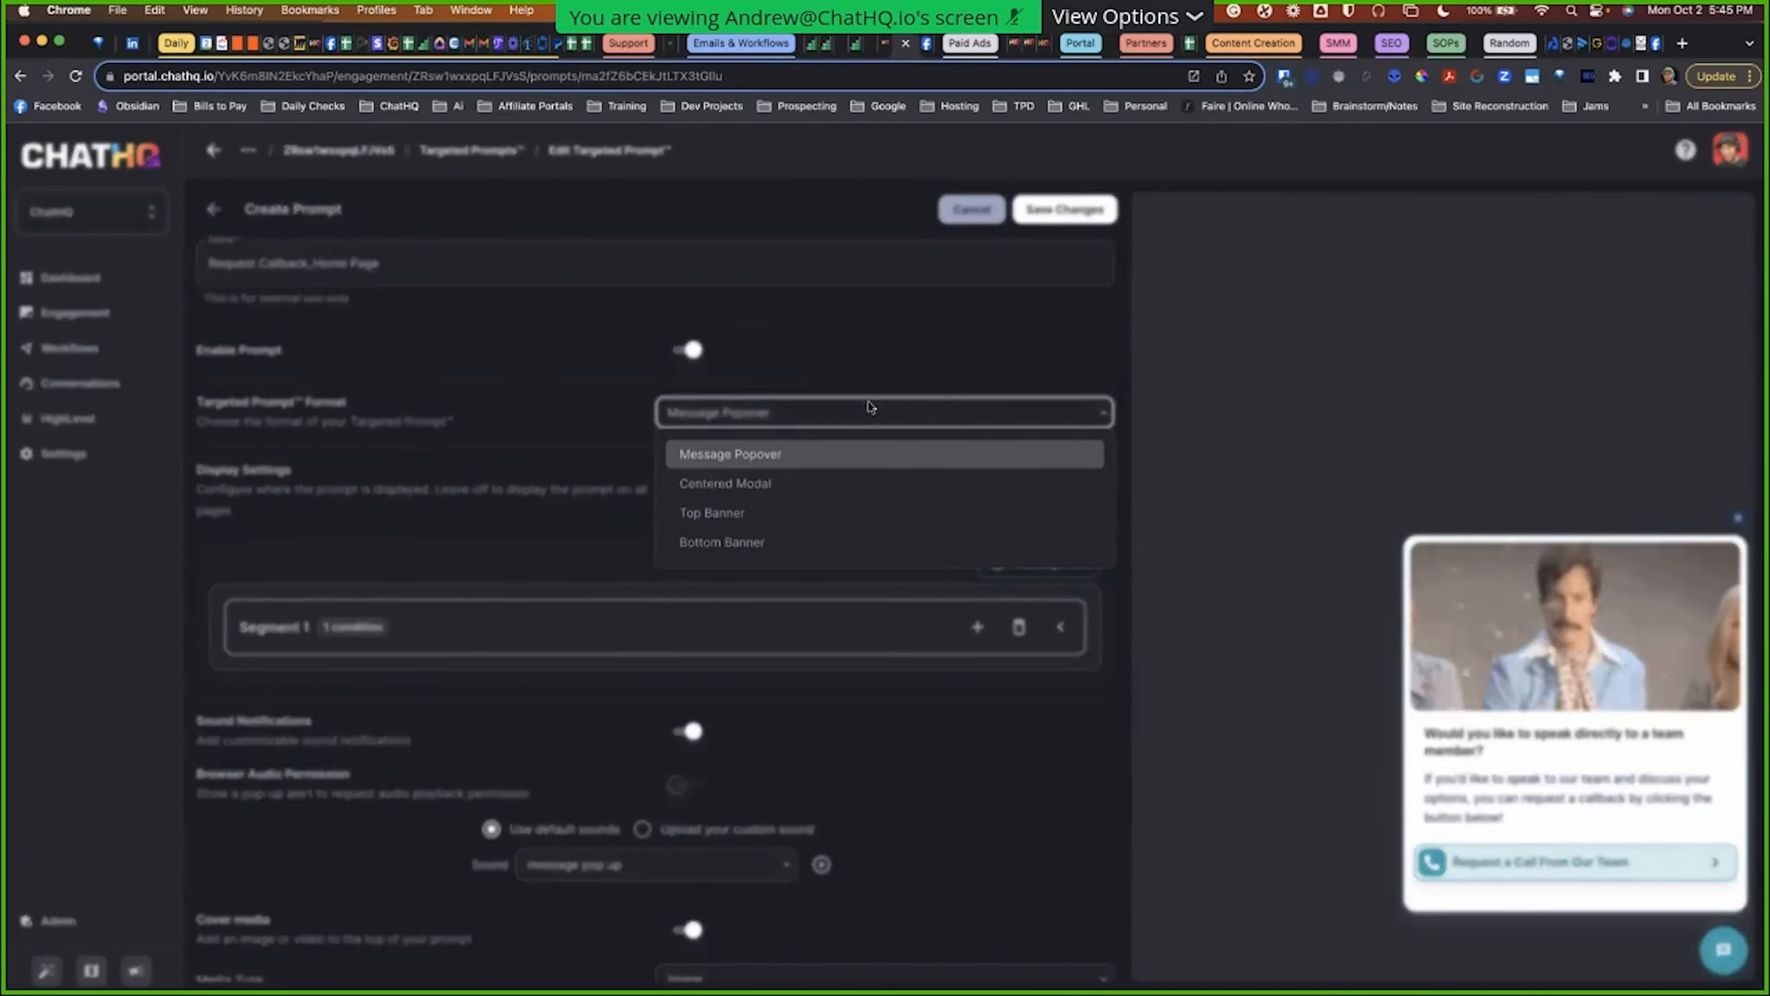
left_click(1260, 579)
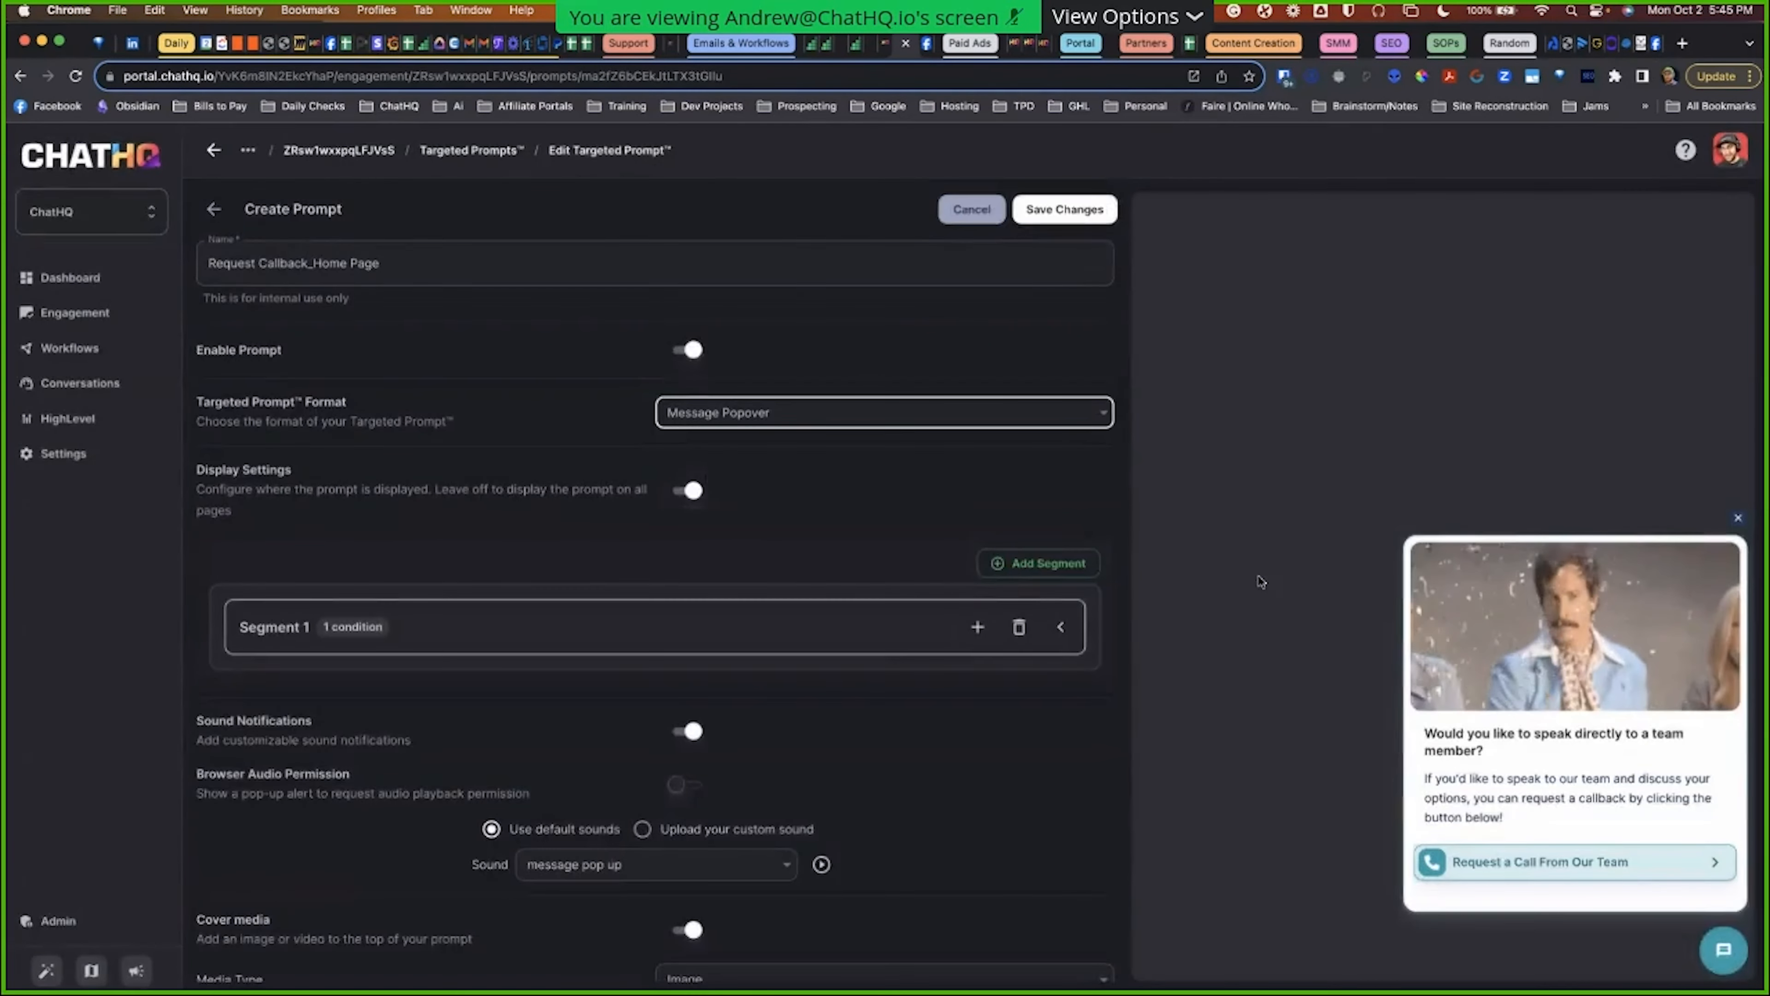
left_click(801, 413)
left_click(720, 520)
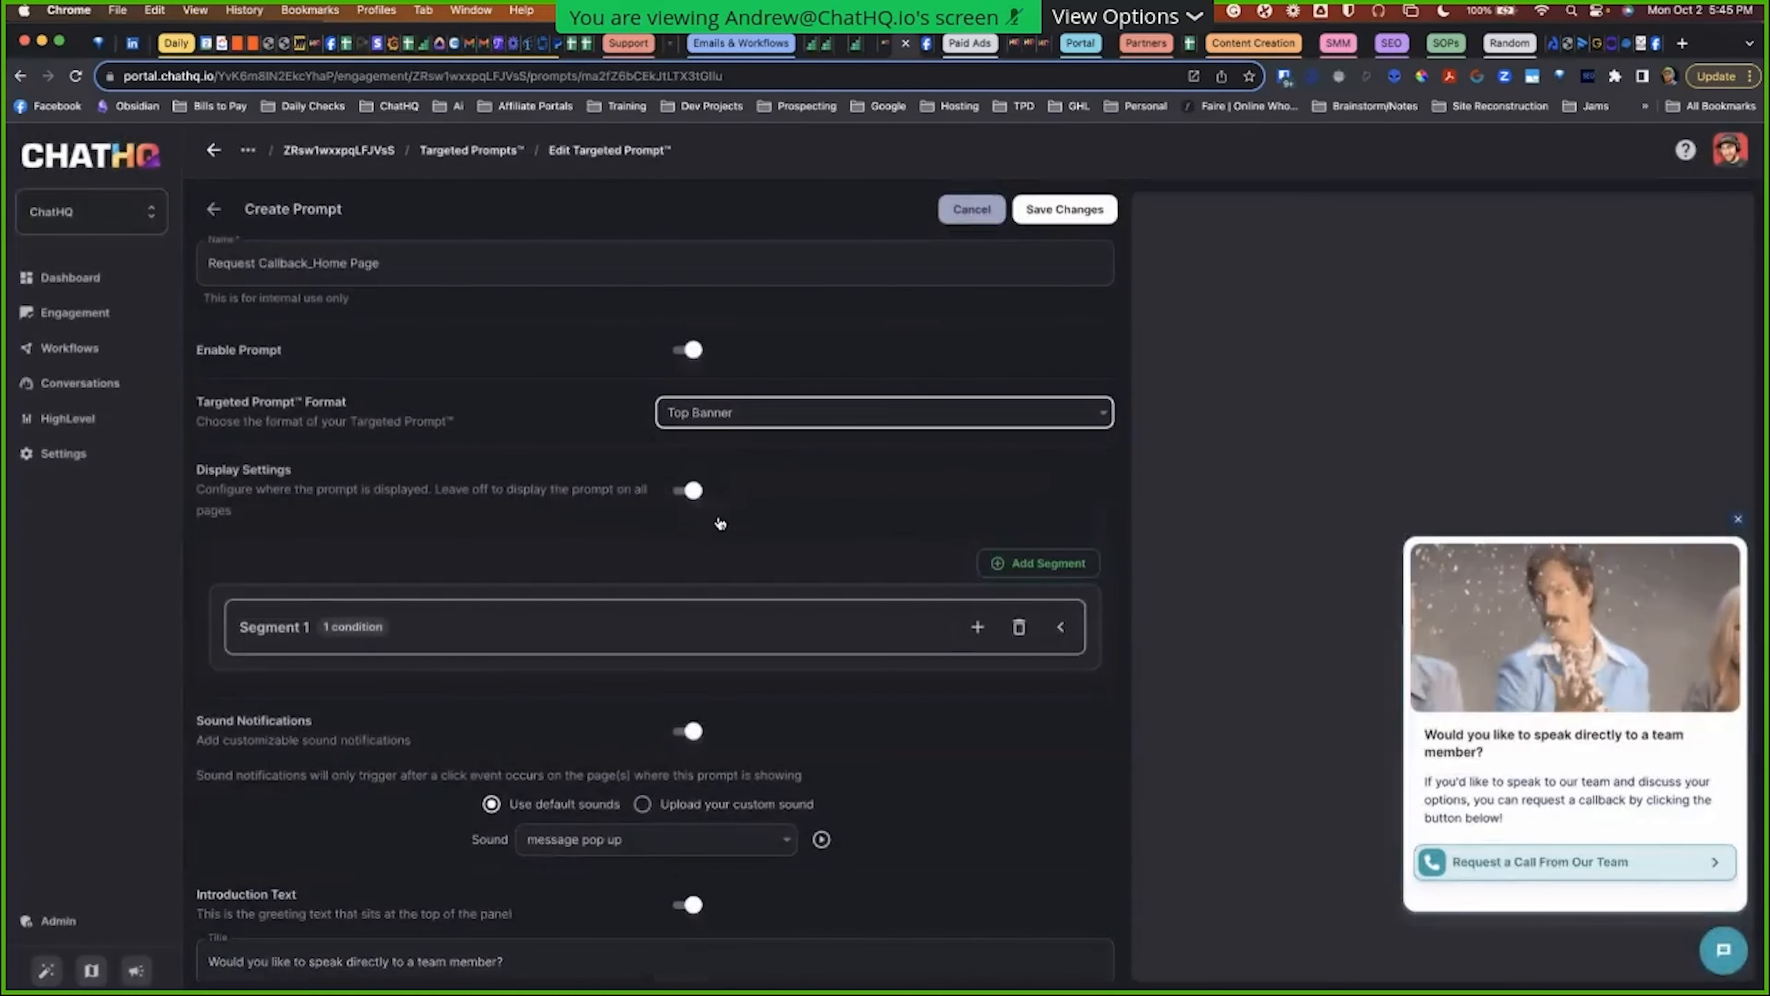
Step: Preview the Top Banner prompt with the Forms/Surveys tool linked, and leave the prompt without saving
left_click(1352, 546)
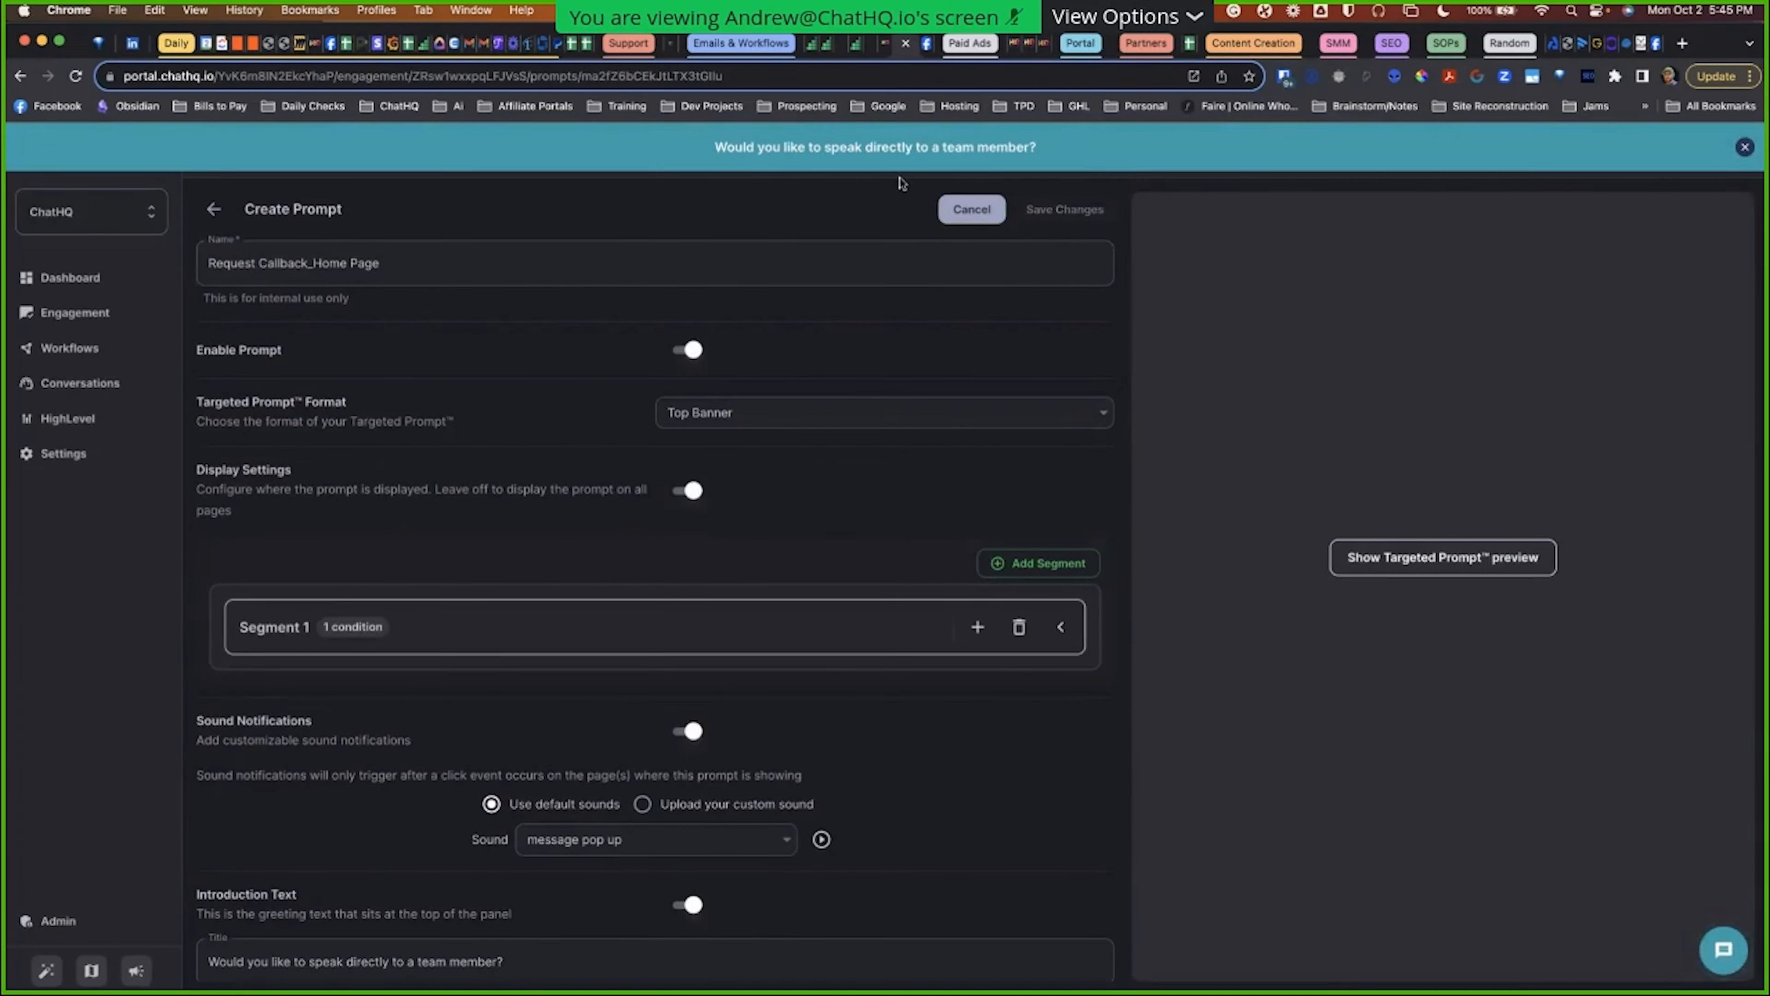
scroll(731, 663, "down", 10)
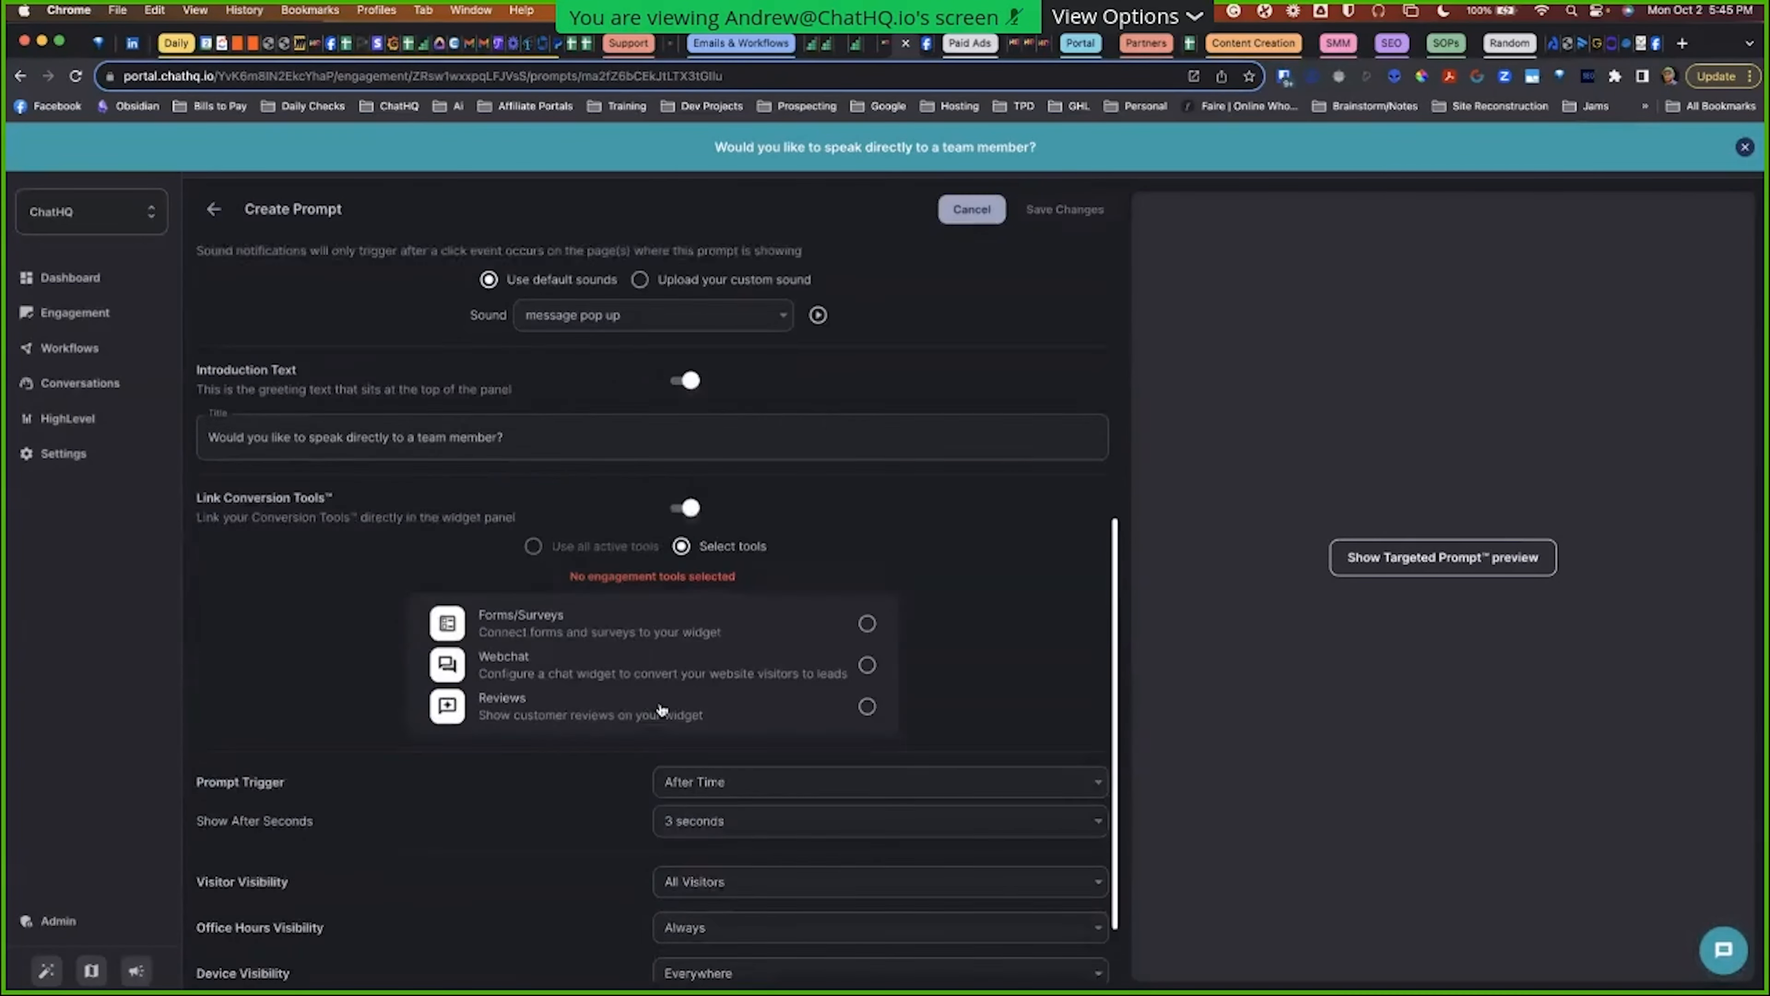
left_click(867, 575)
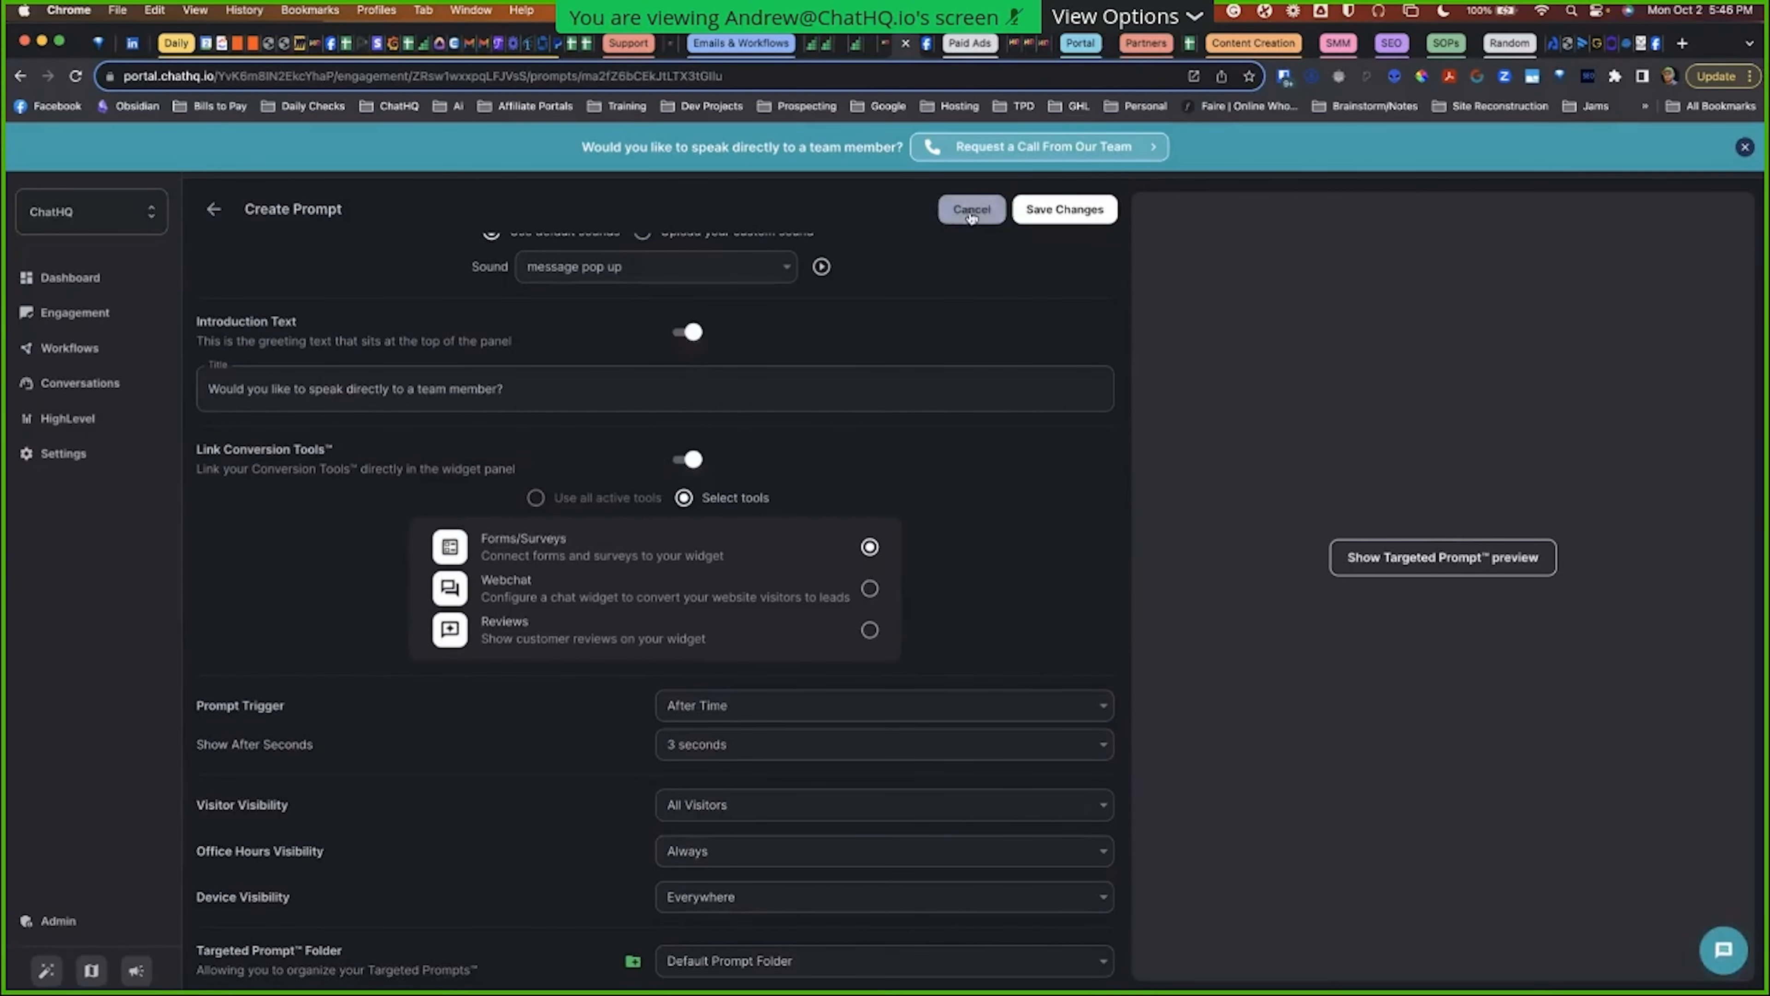
left_click(215, 208)
Step: Reopen the Request Callback_Home Page prompt and set its Targeted Prompt Format to Centered Modal
left_click(630, 316)
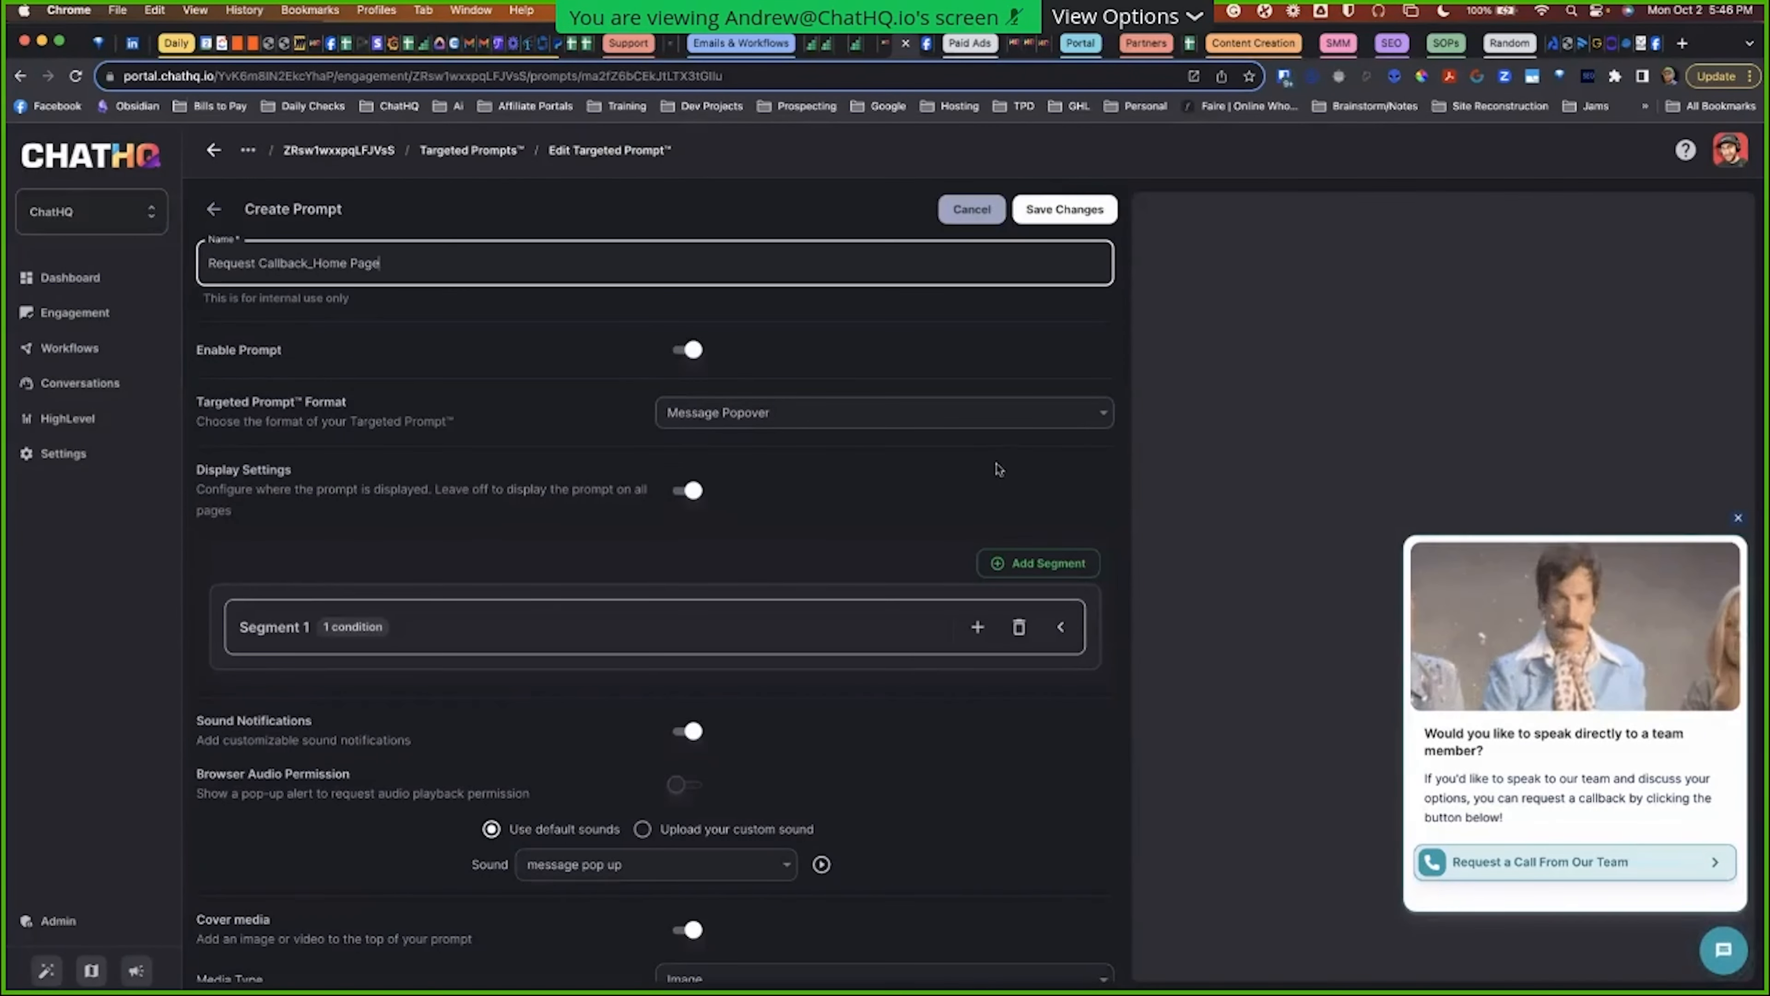
left_click(920, 412)
left_click(812, 489)
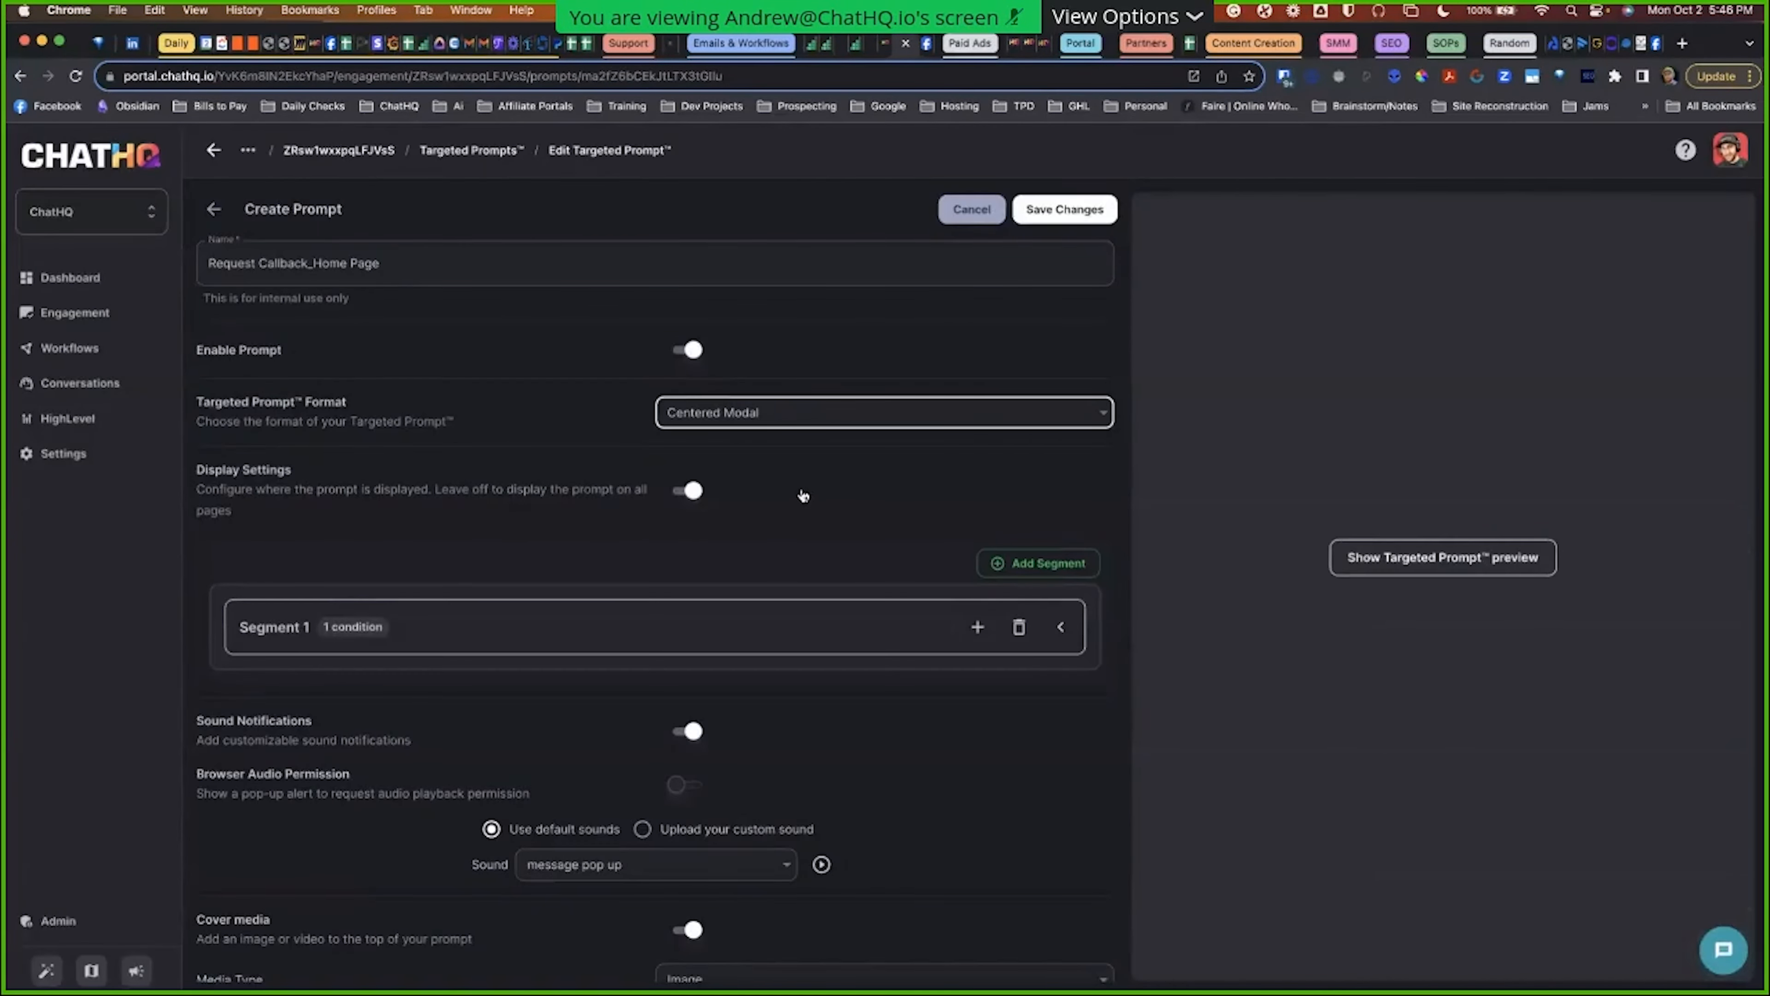
scroll(841, 732, "down", 15)
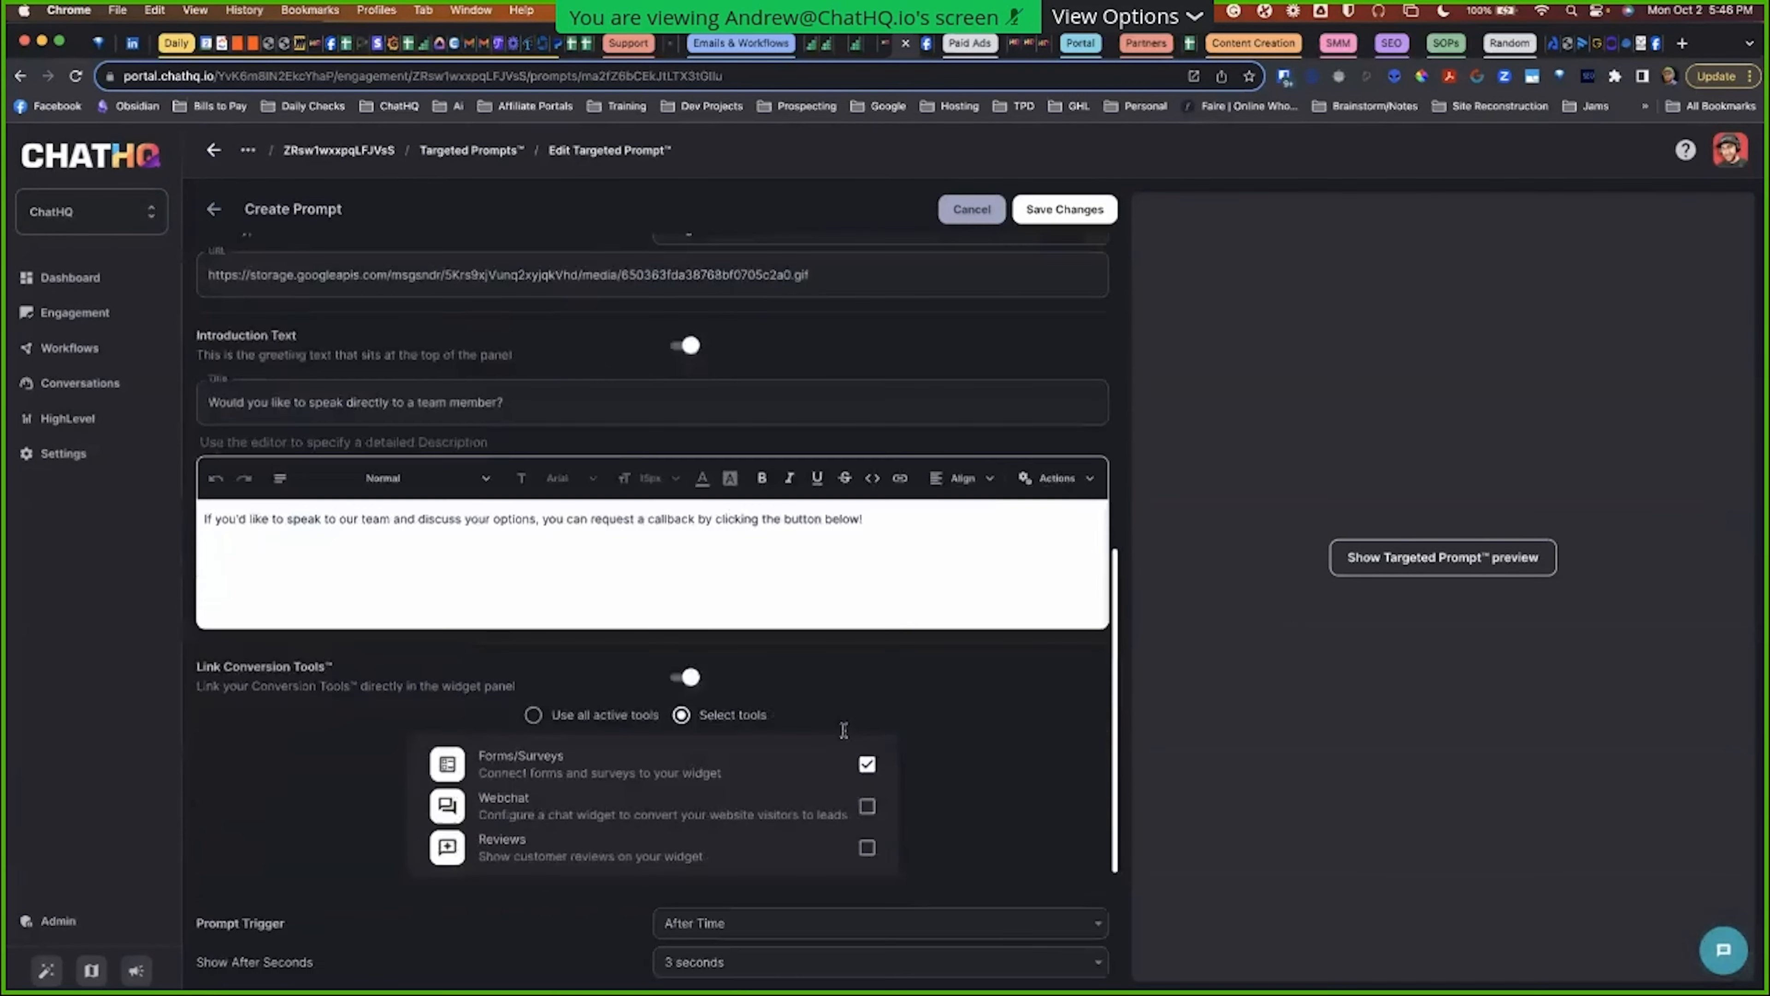
scroll(847, 722, "up", 15)
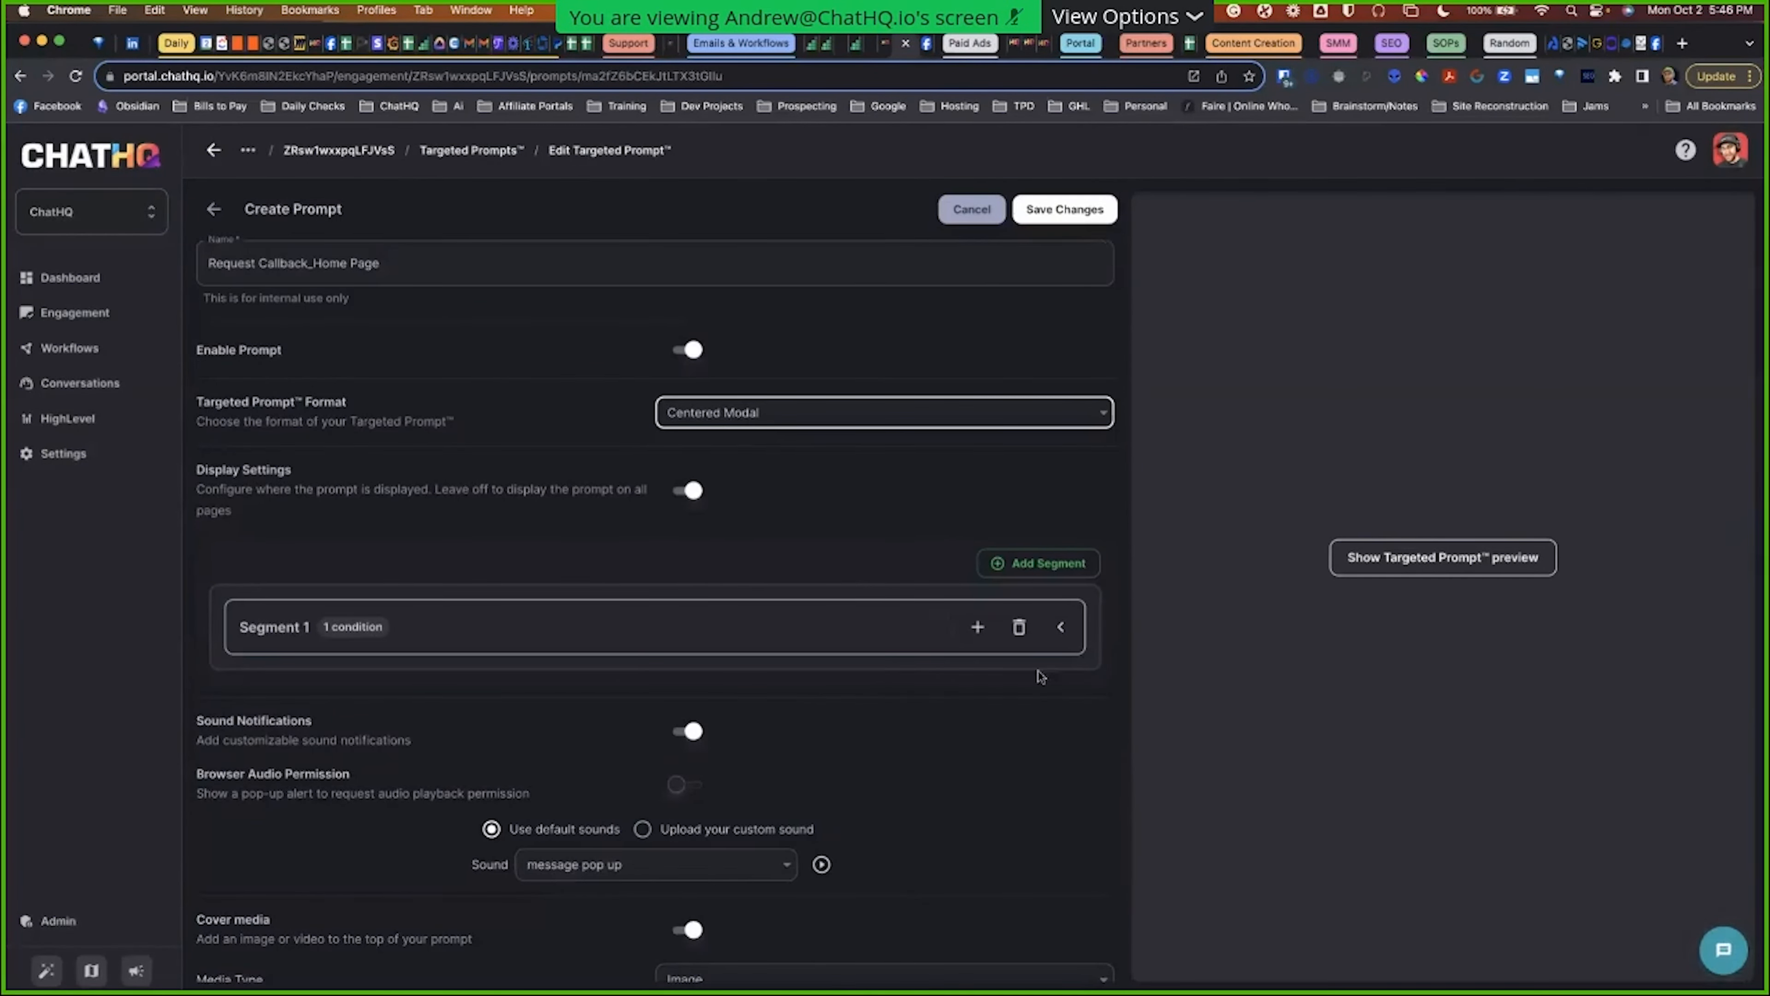
left_click(834, 418)
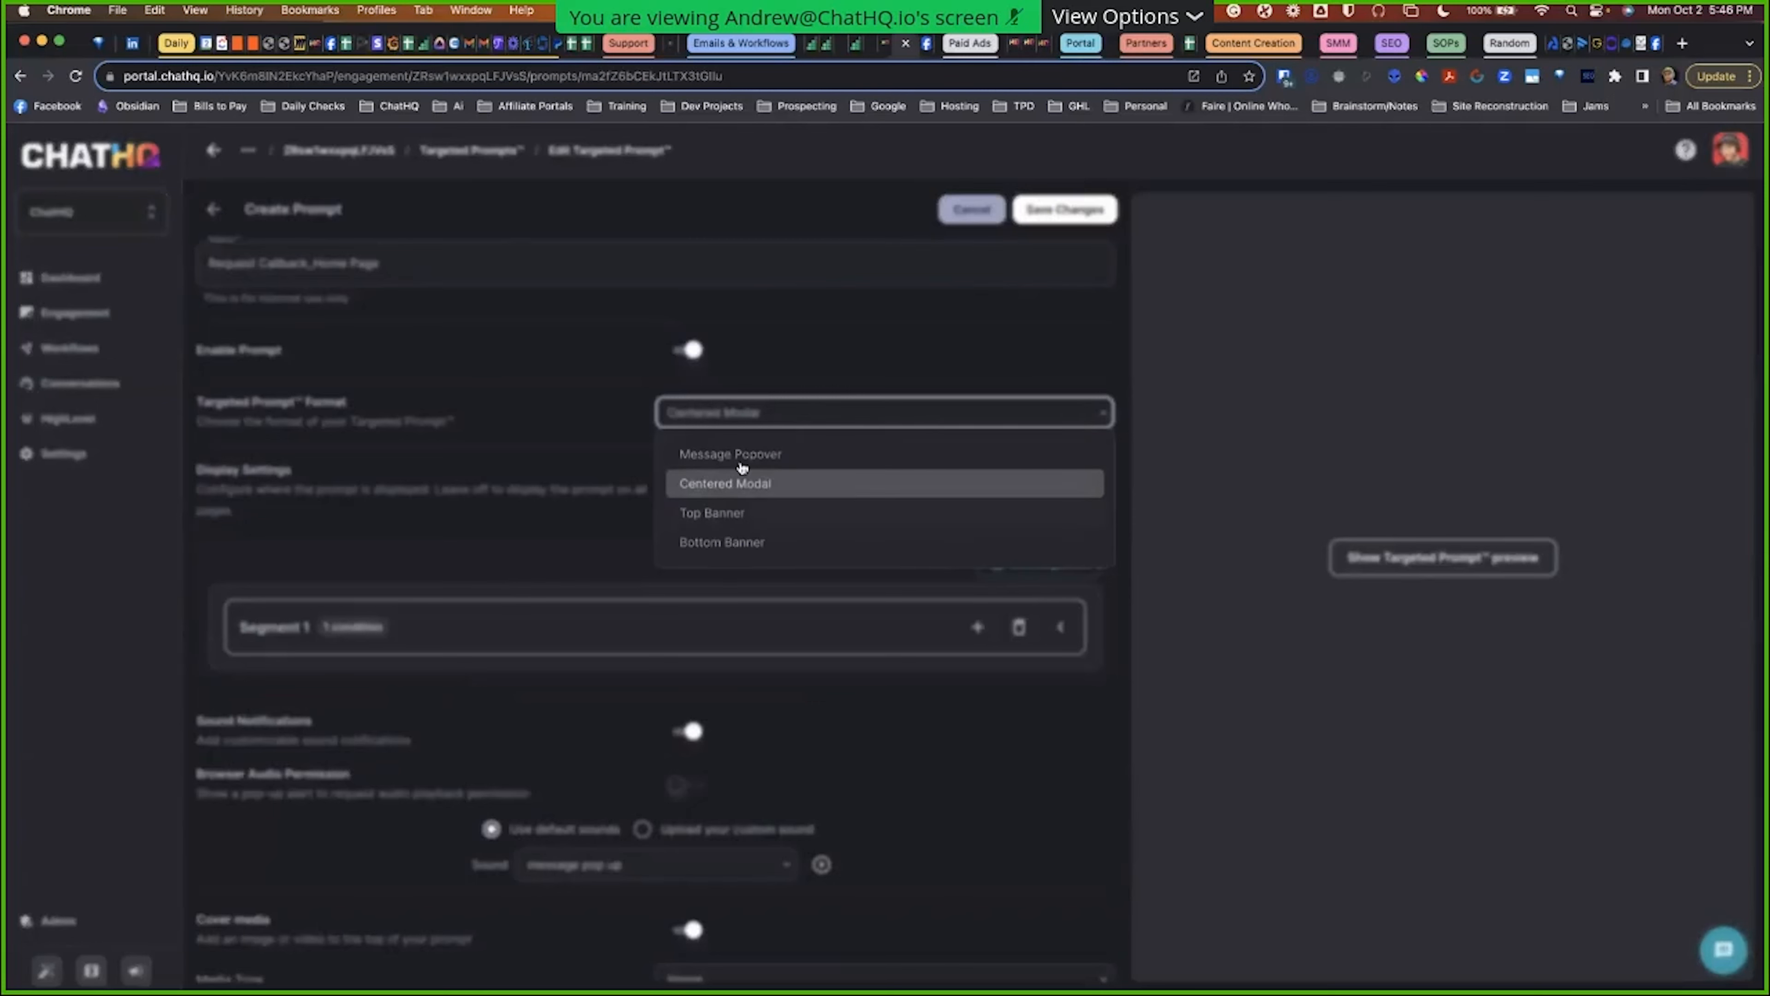
left_click(743, 495)
Step: Preview the Centered Modal prompt, close the preview and save the changes
left_click(1422, 558)
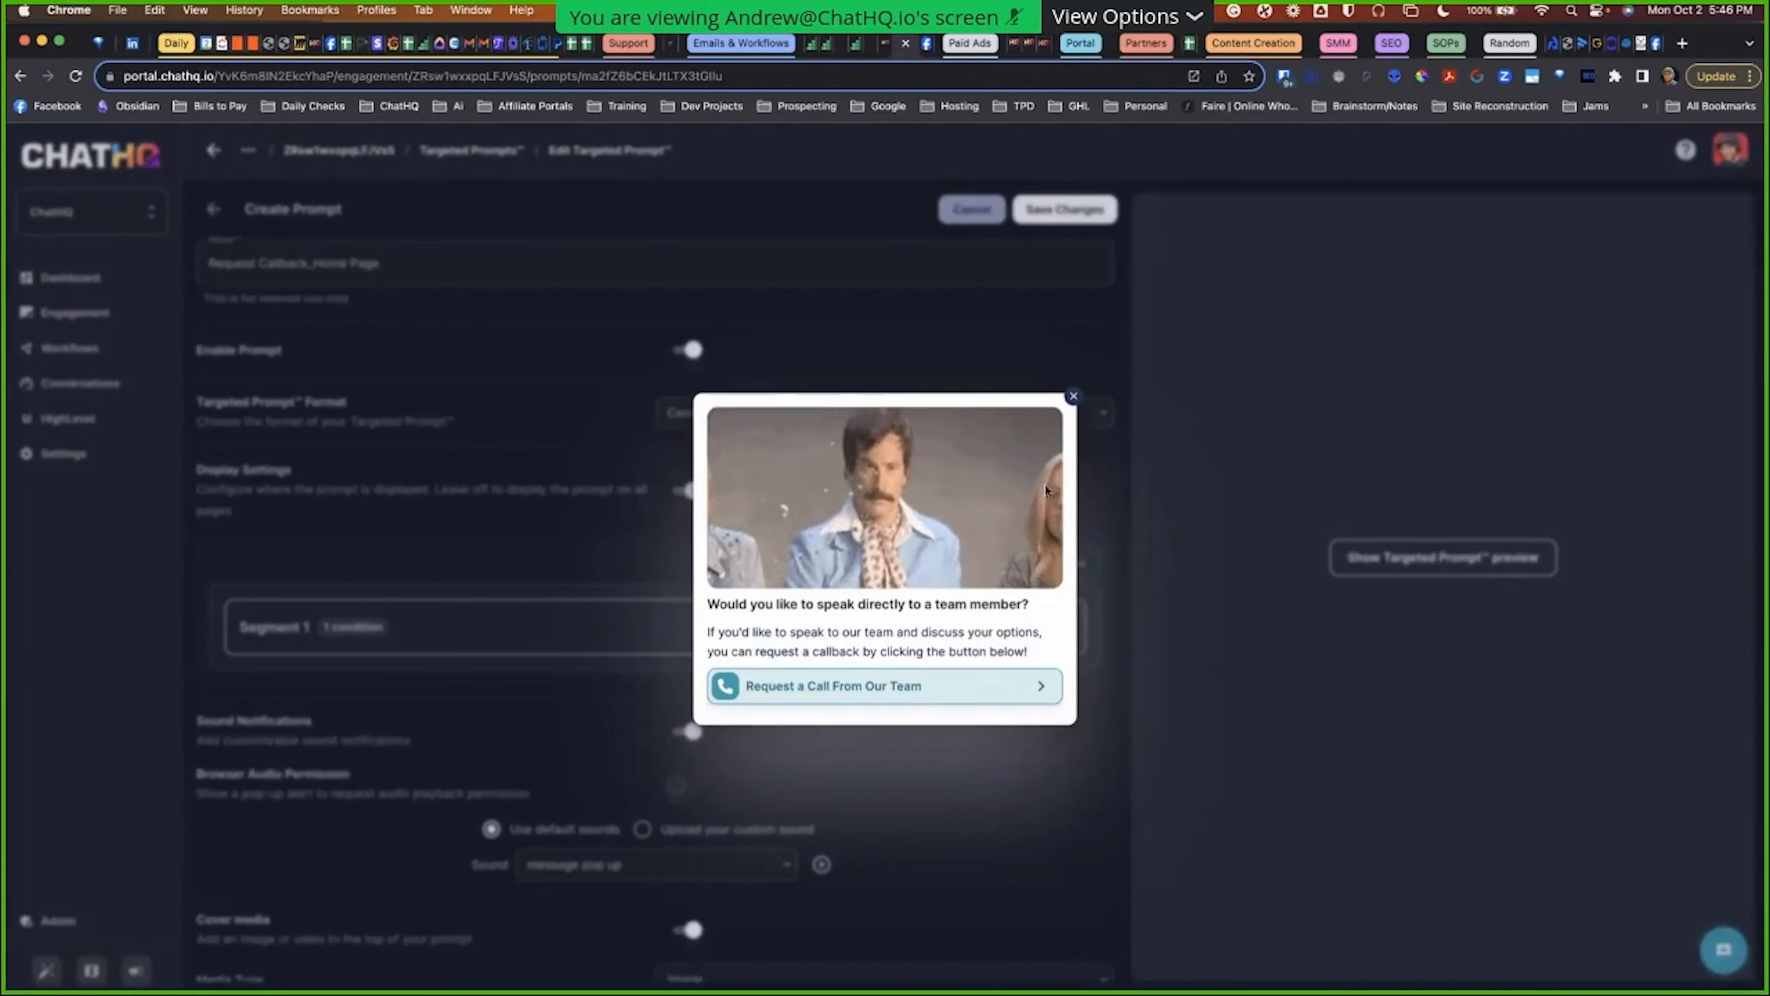
left_click(1074, 397)
left_click(1052, 209)
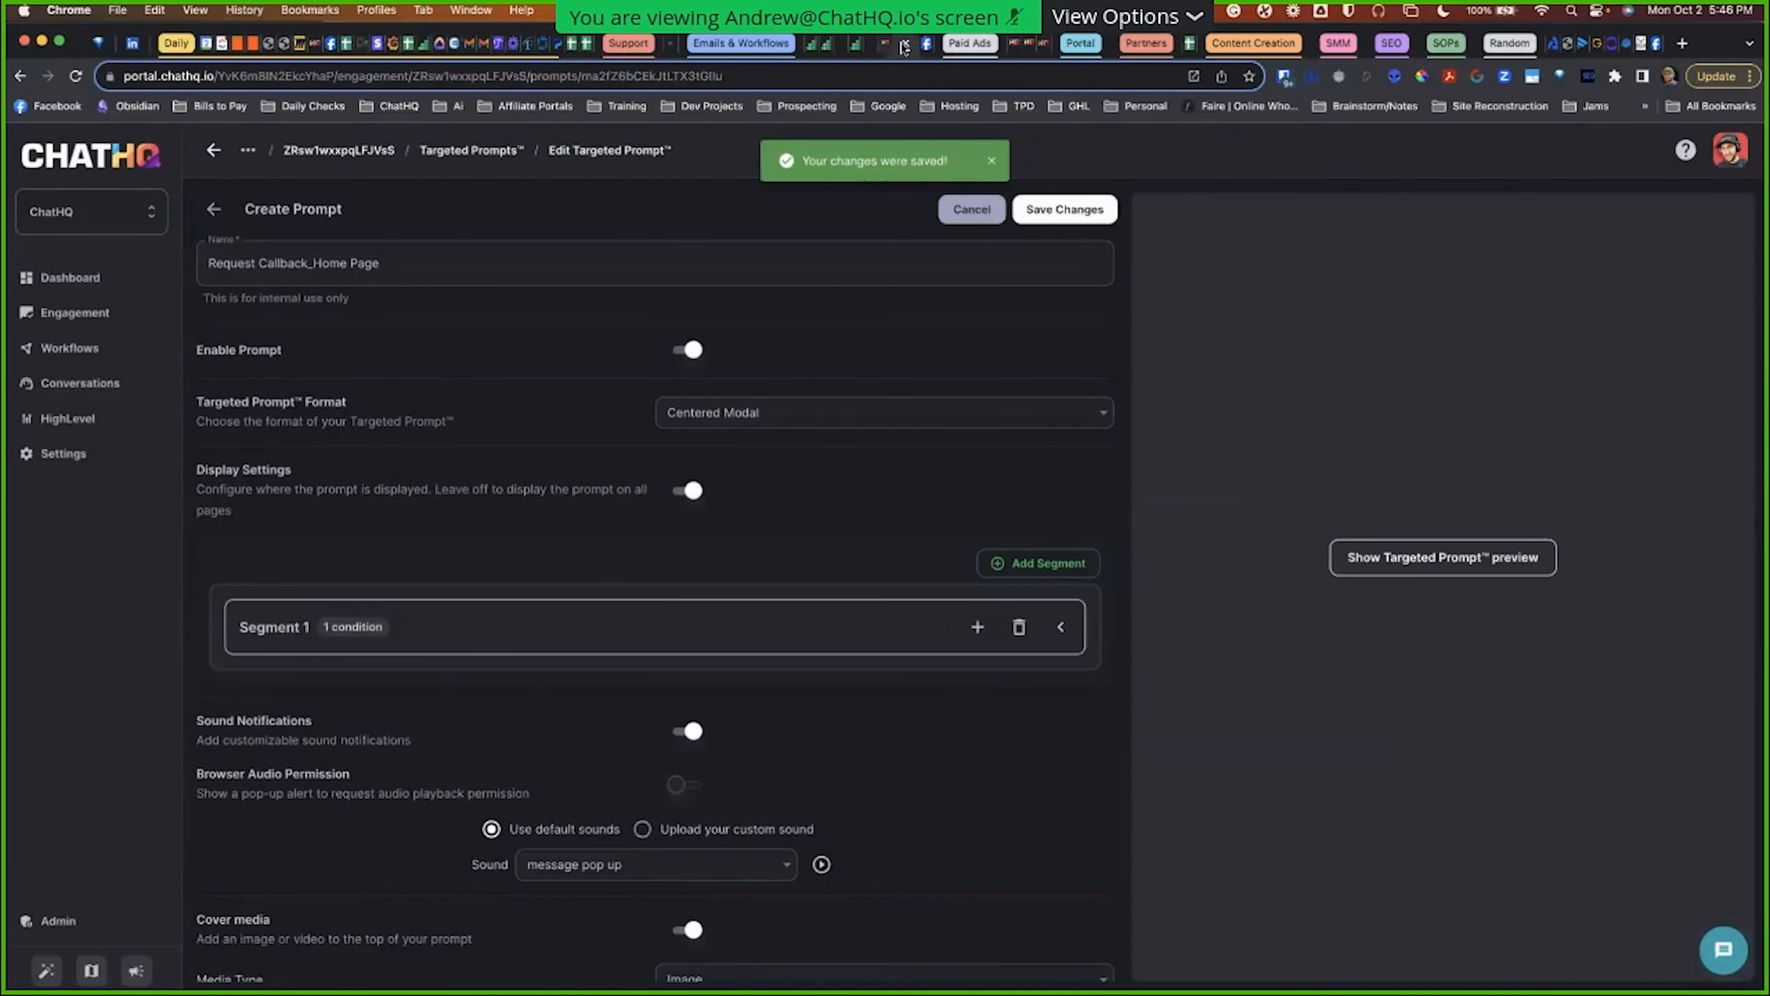
Step: Test the modal on the reloaded staging home page by opening its Request a Call From Our Team form, and reload the page again
left_click(873, 47)
key("Return")
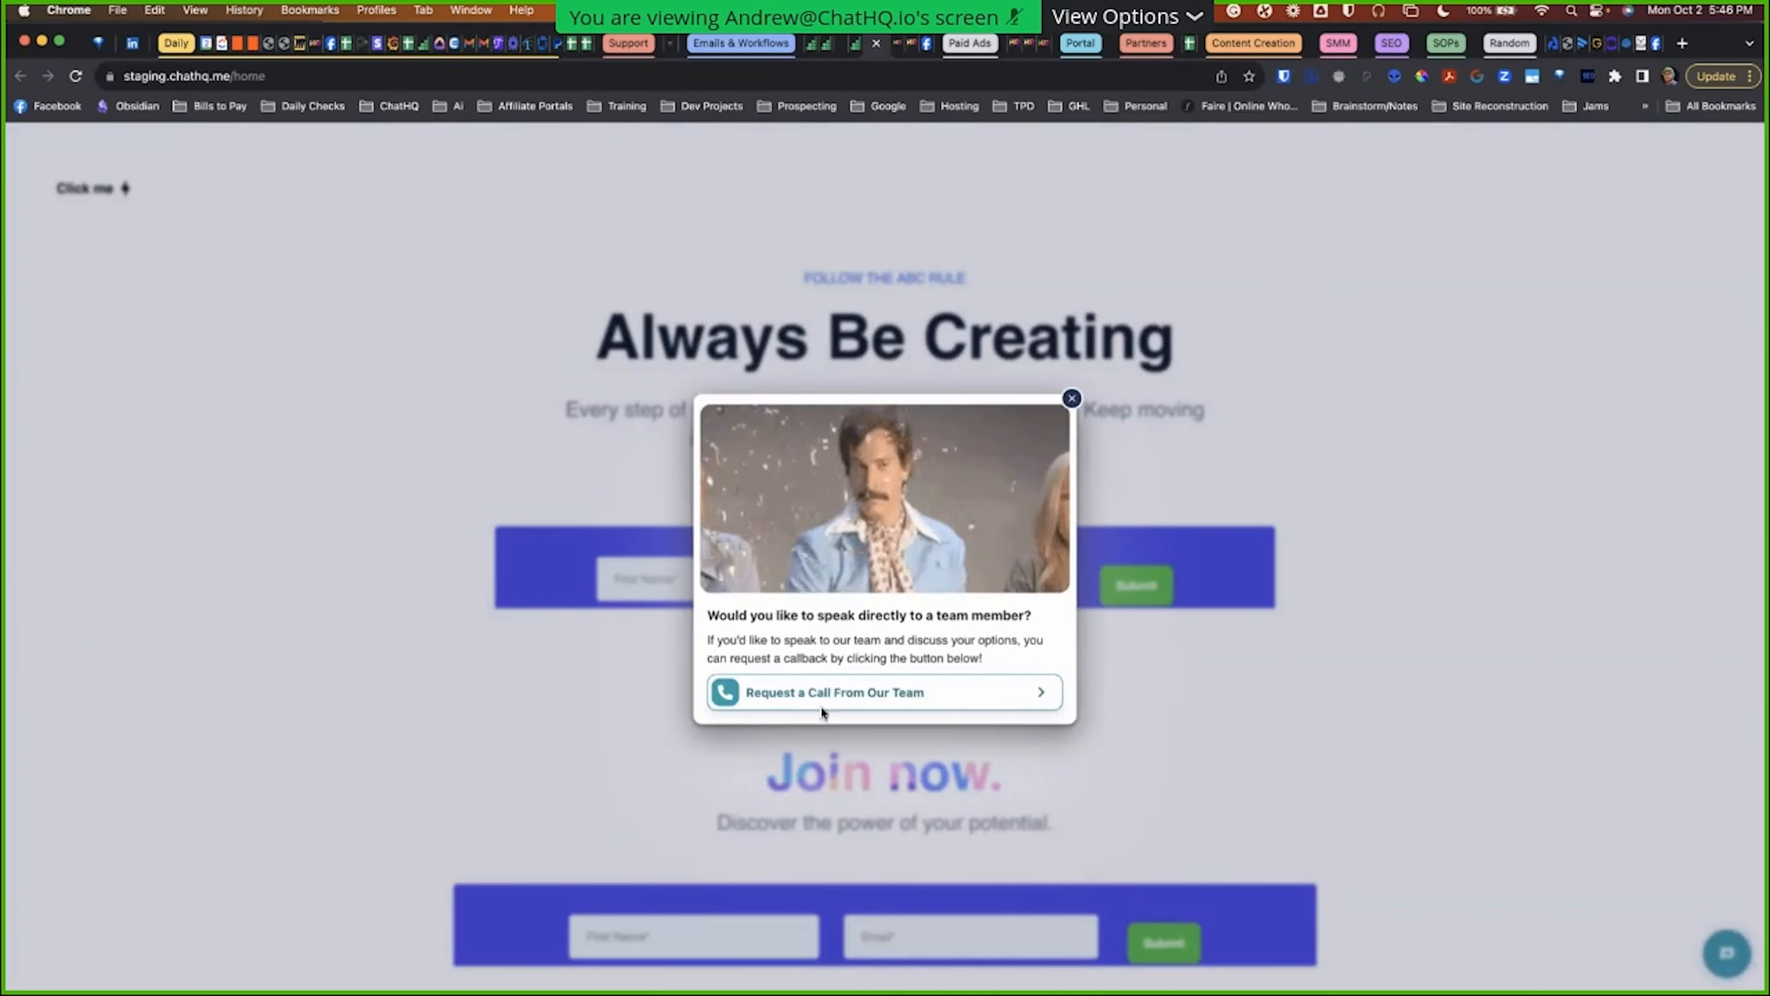
left_click(842, 696)
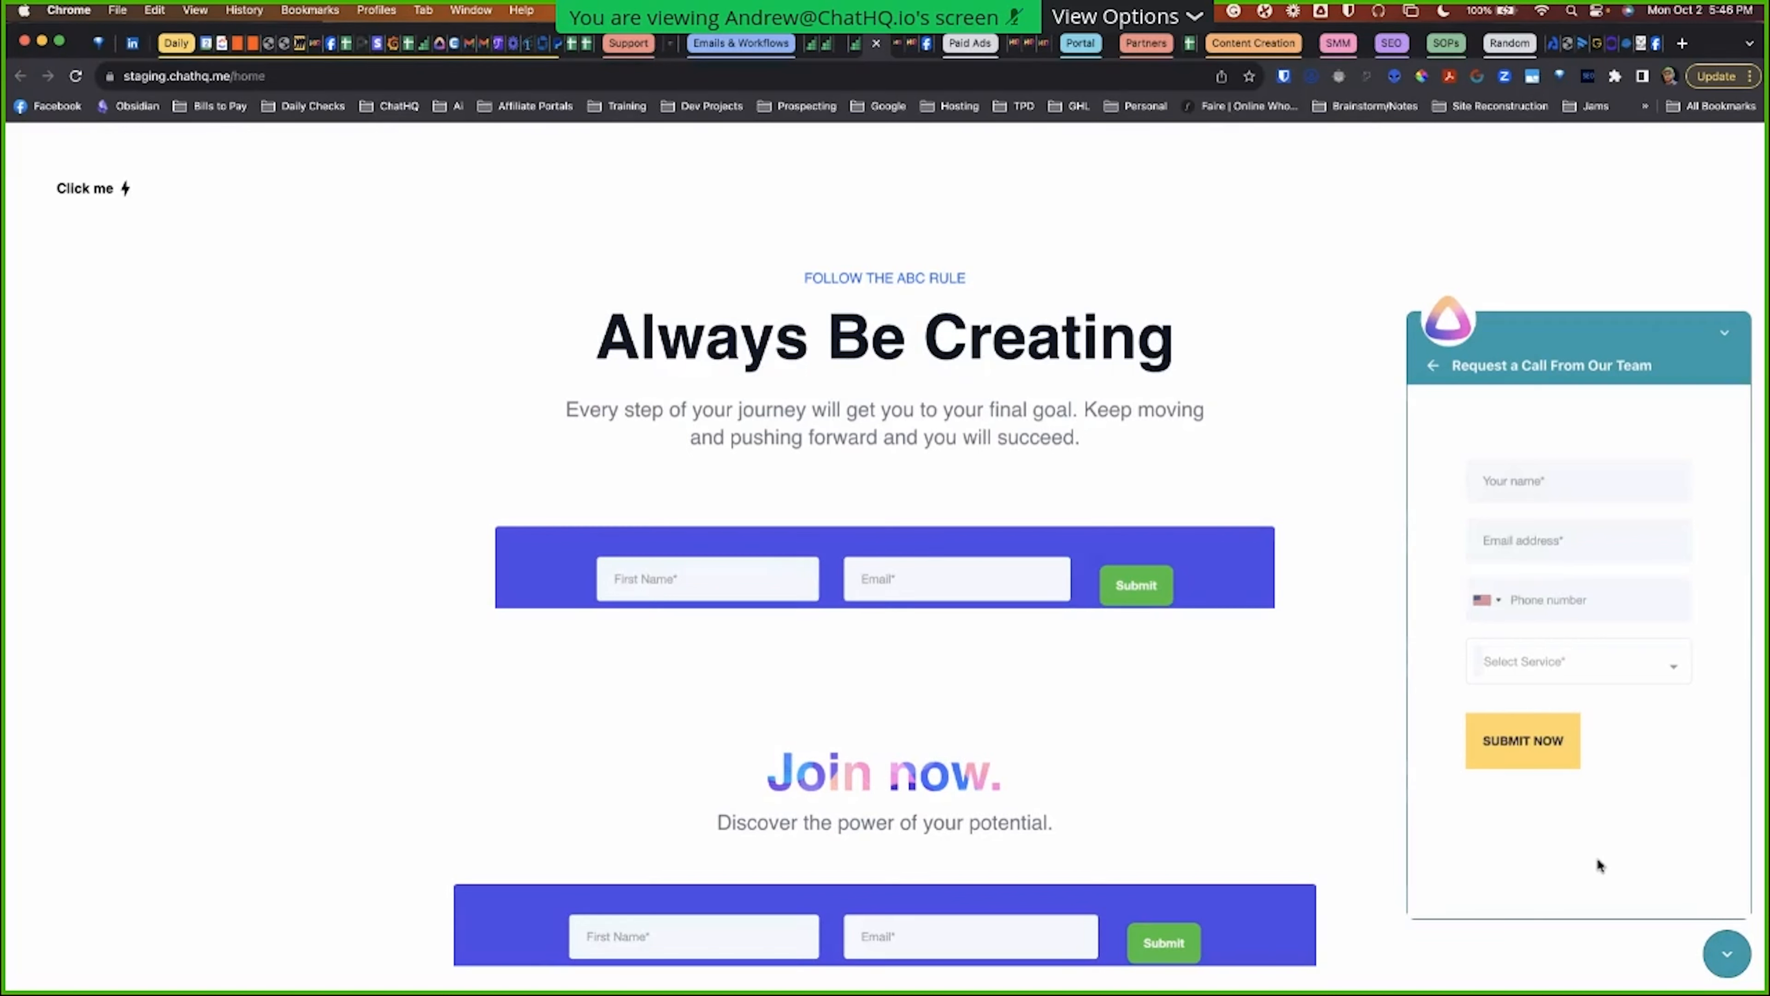
left_click(1433, 366)
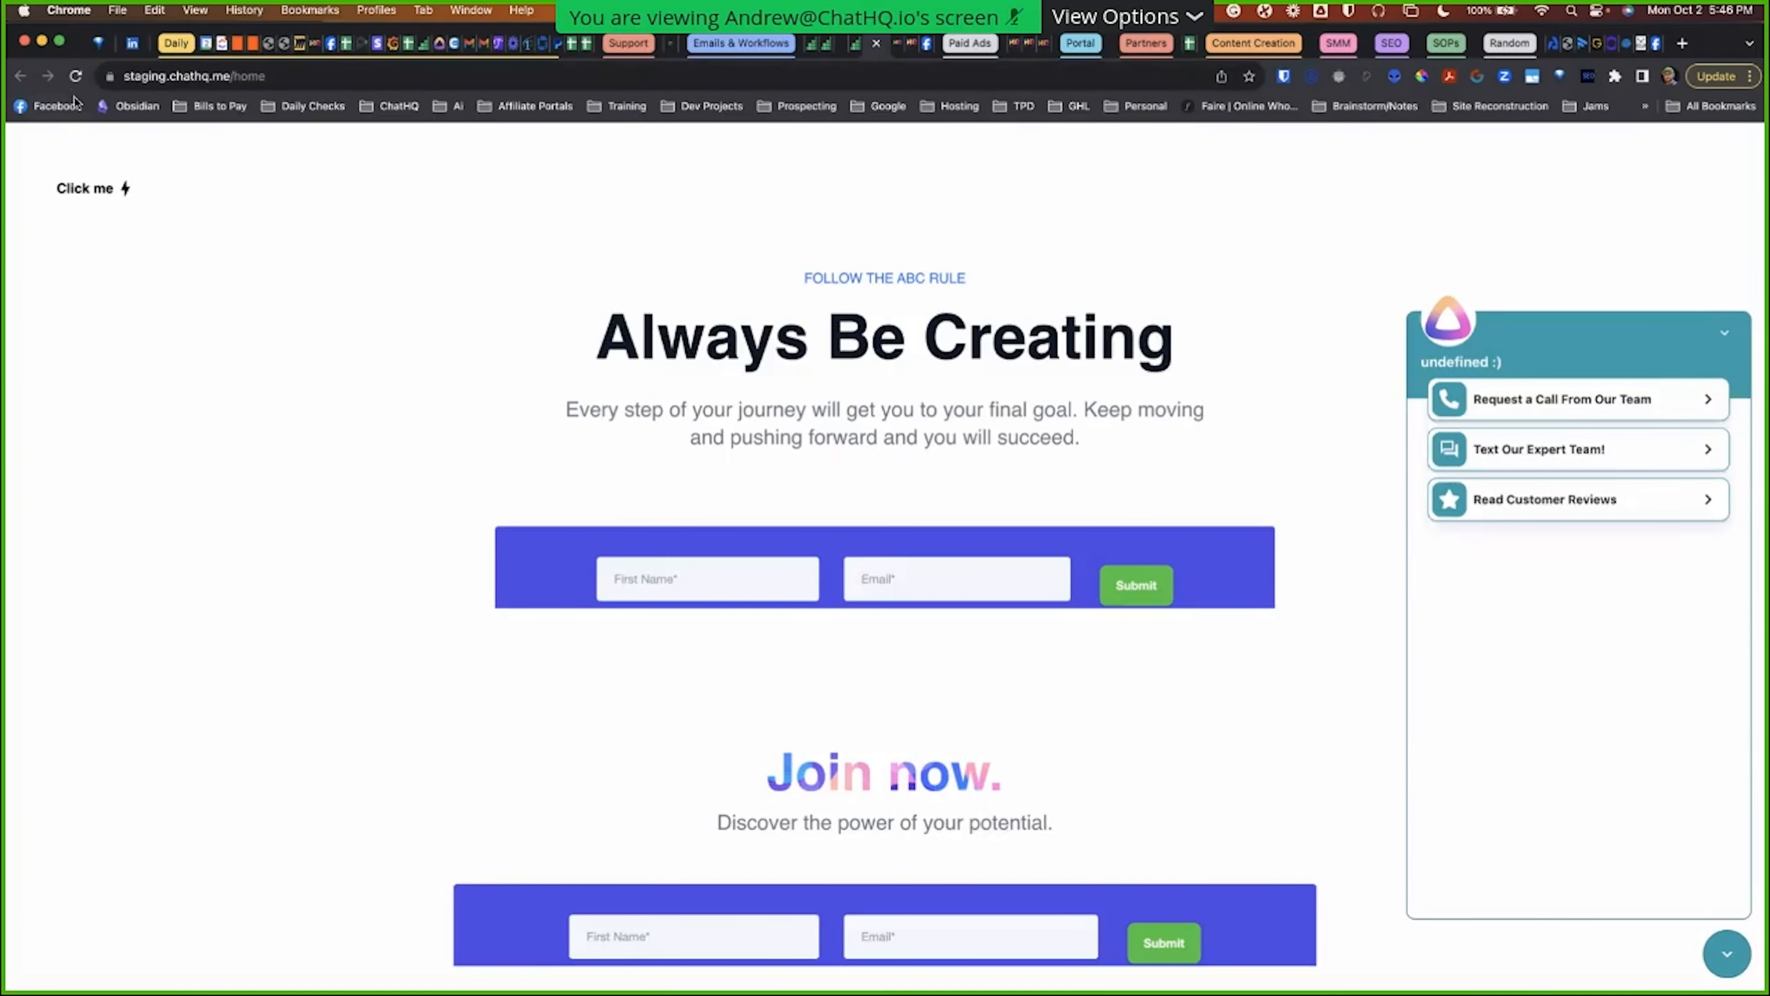
left_click(76, 76)
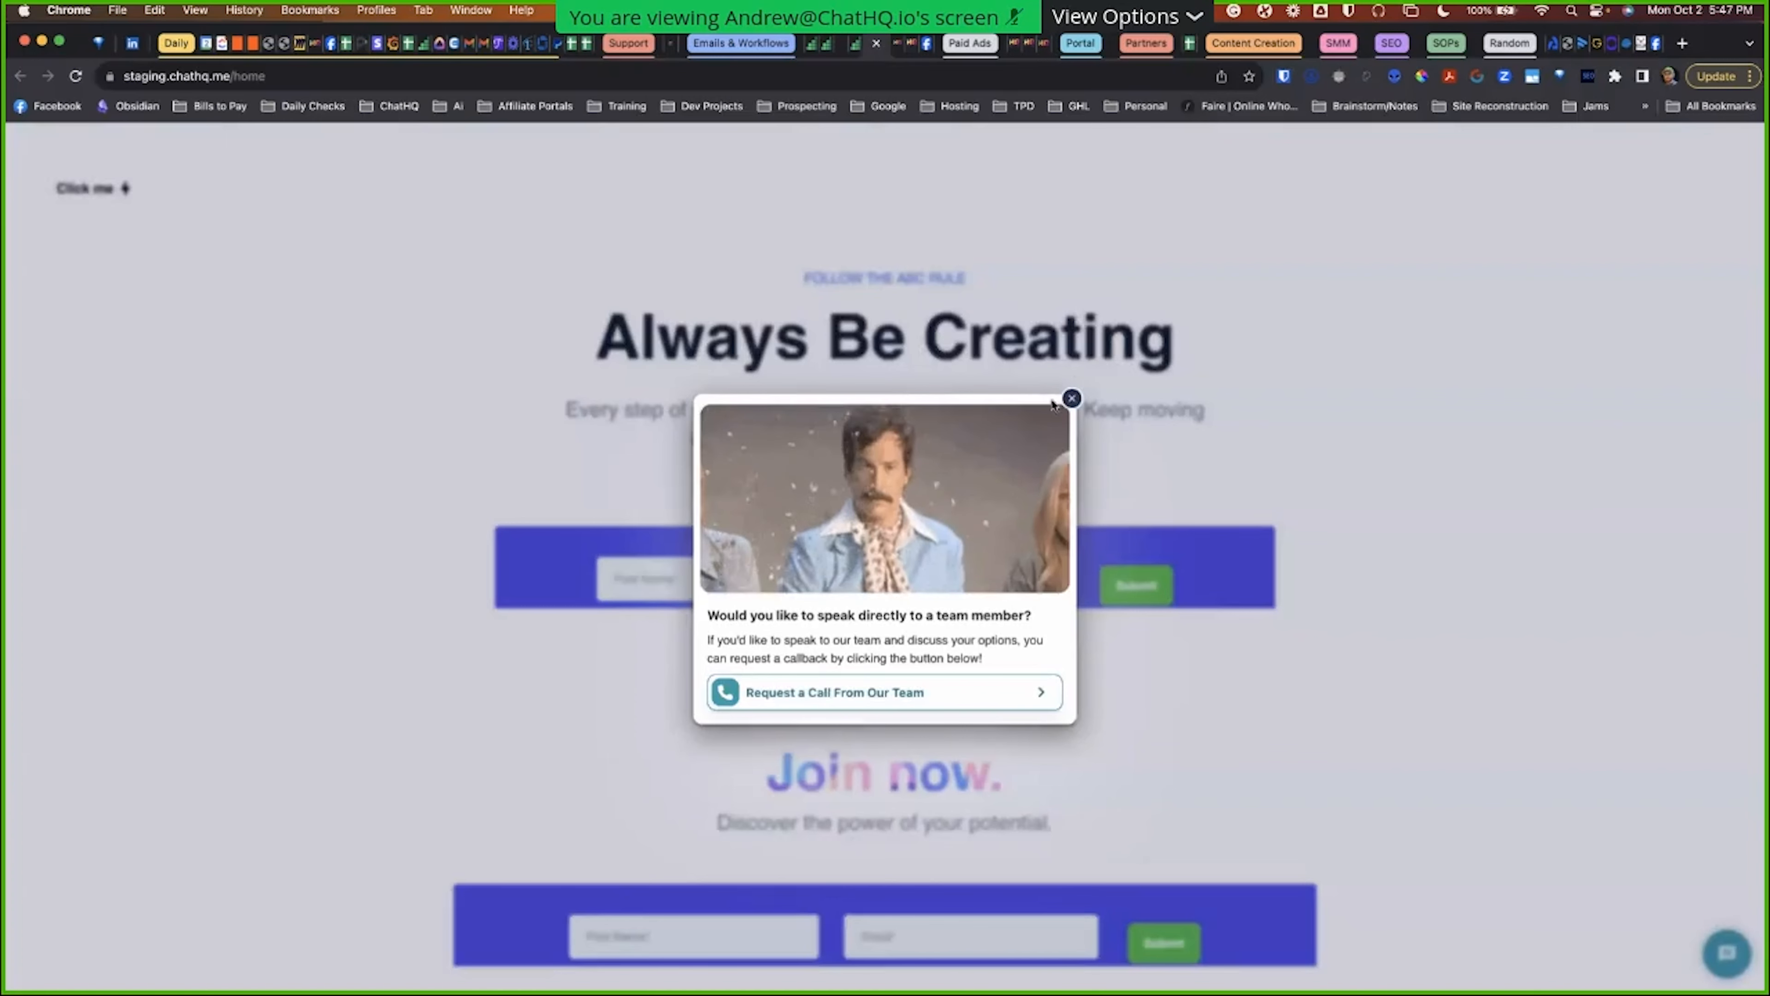
Step: Duplicate the Request Callback_Home Page prompt in the ChatHQ portal and set the copy's format to Message Popover
left_click(905, 43)
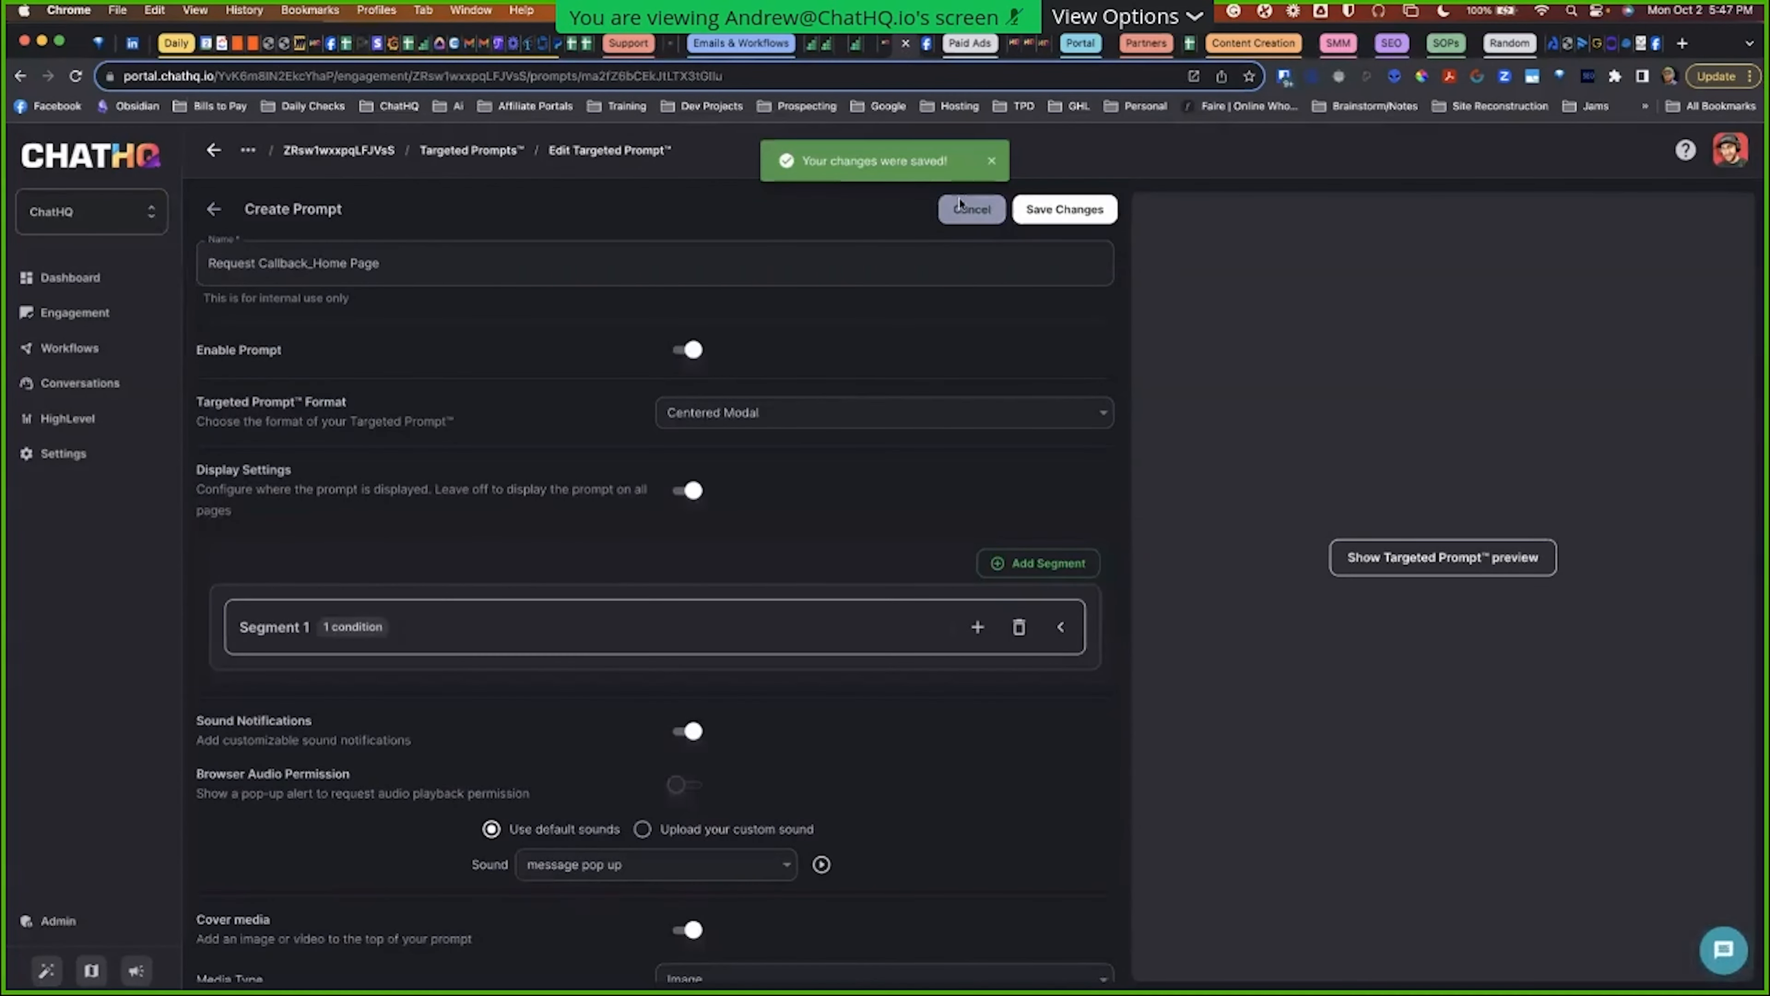
left_click(214, 208)
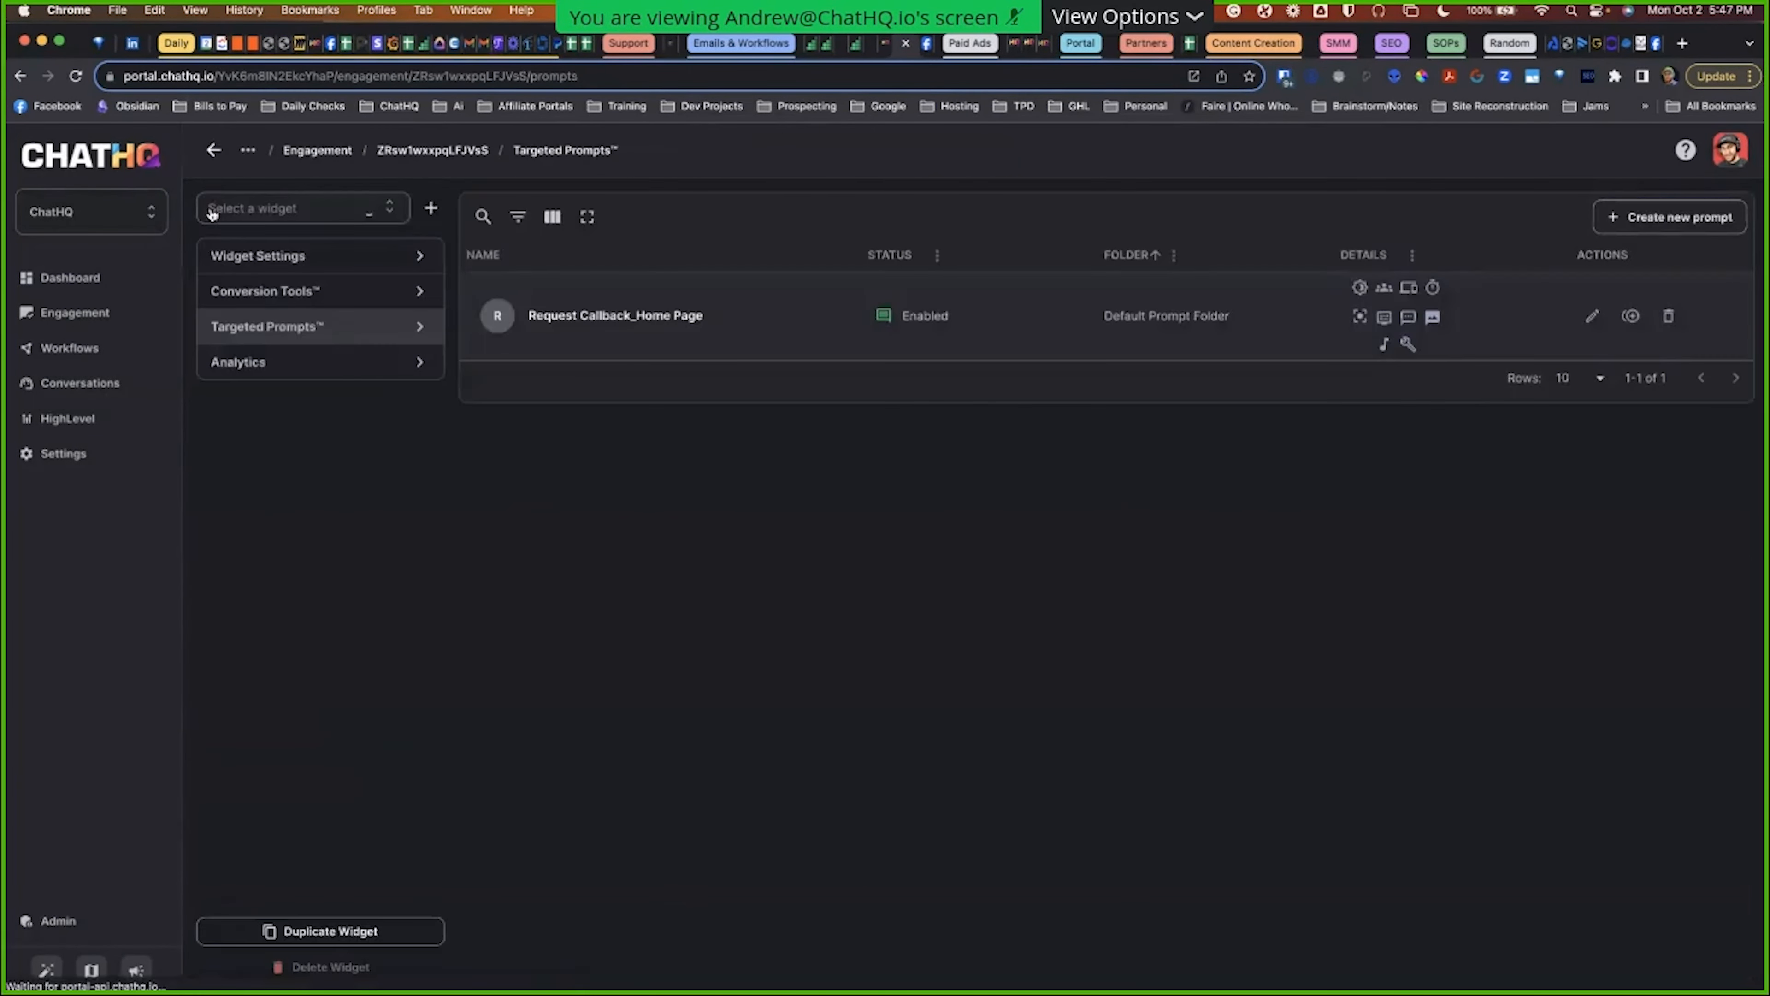
left_click(1631, 316)
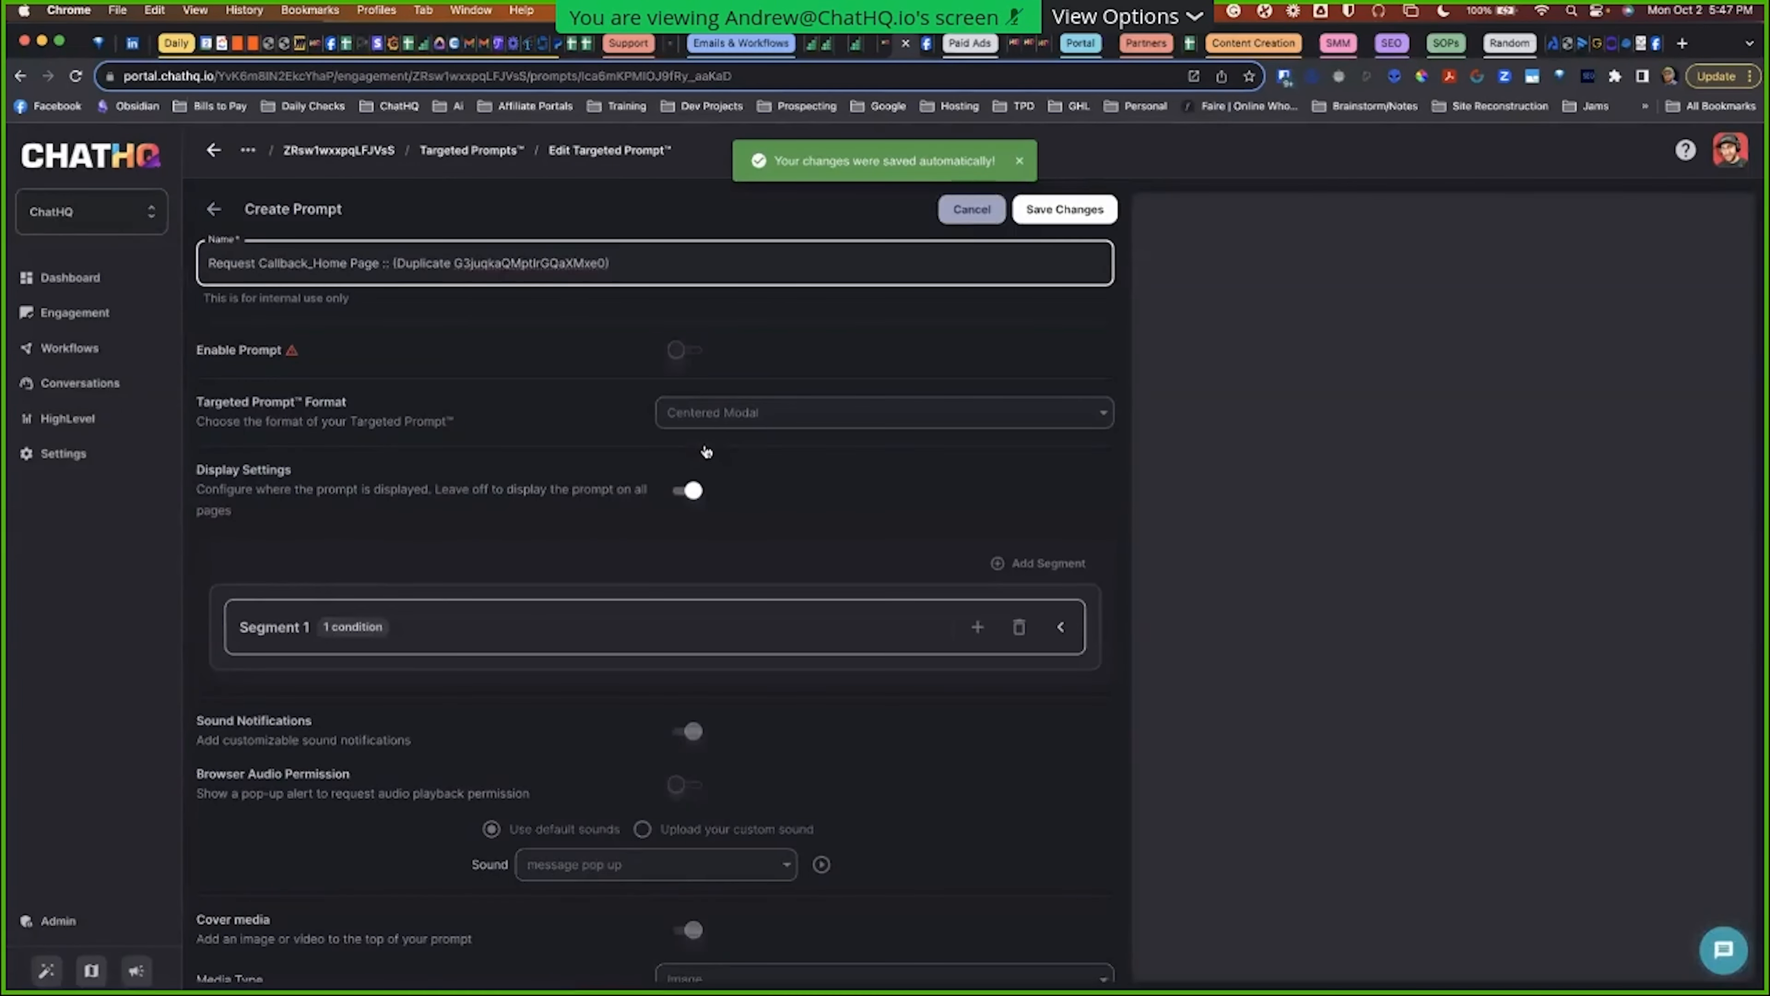
left_click(787, 419)
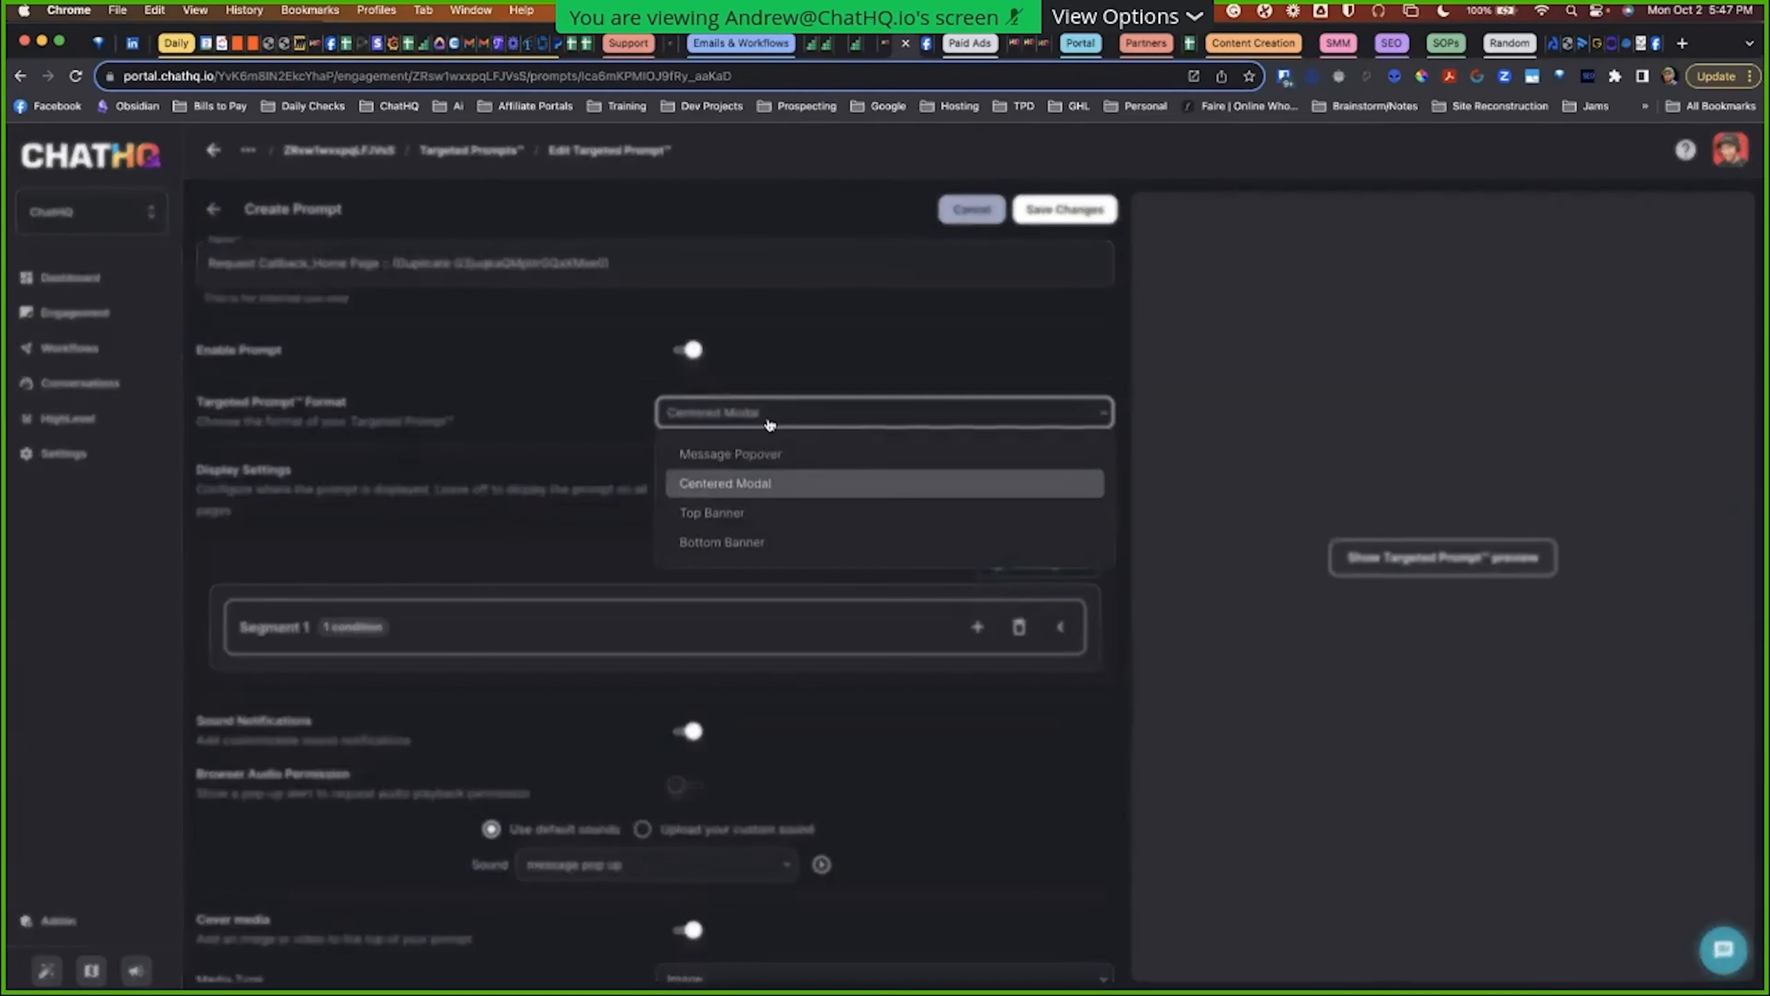
left_click(761, 441)
Step: Set the duplicate's Prompt Trigger to After Scrolling at 25 % of the page and save the changes
scroll(732, 600, "down", 15)
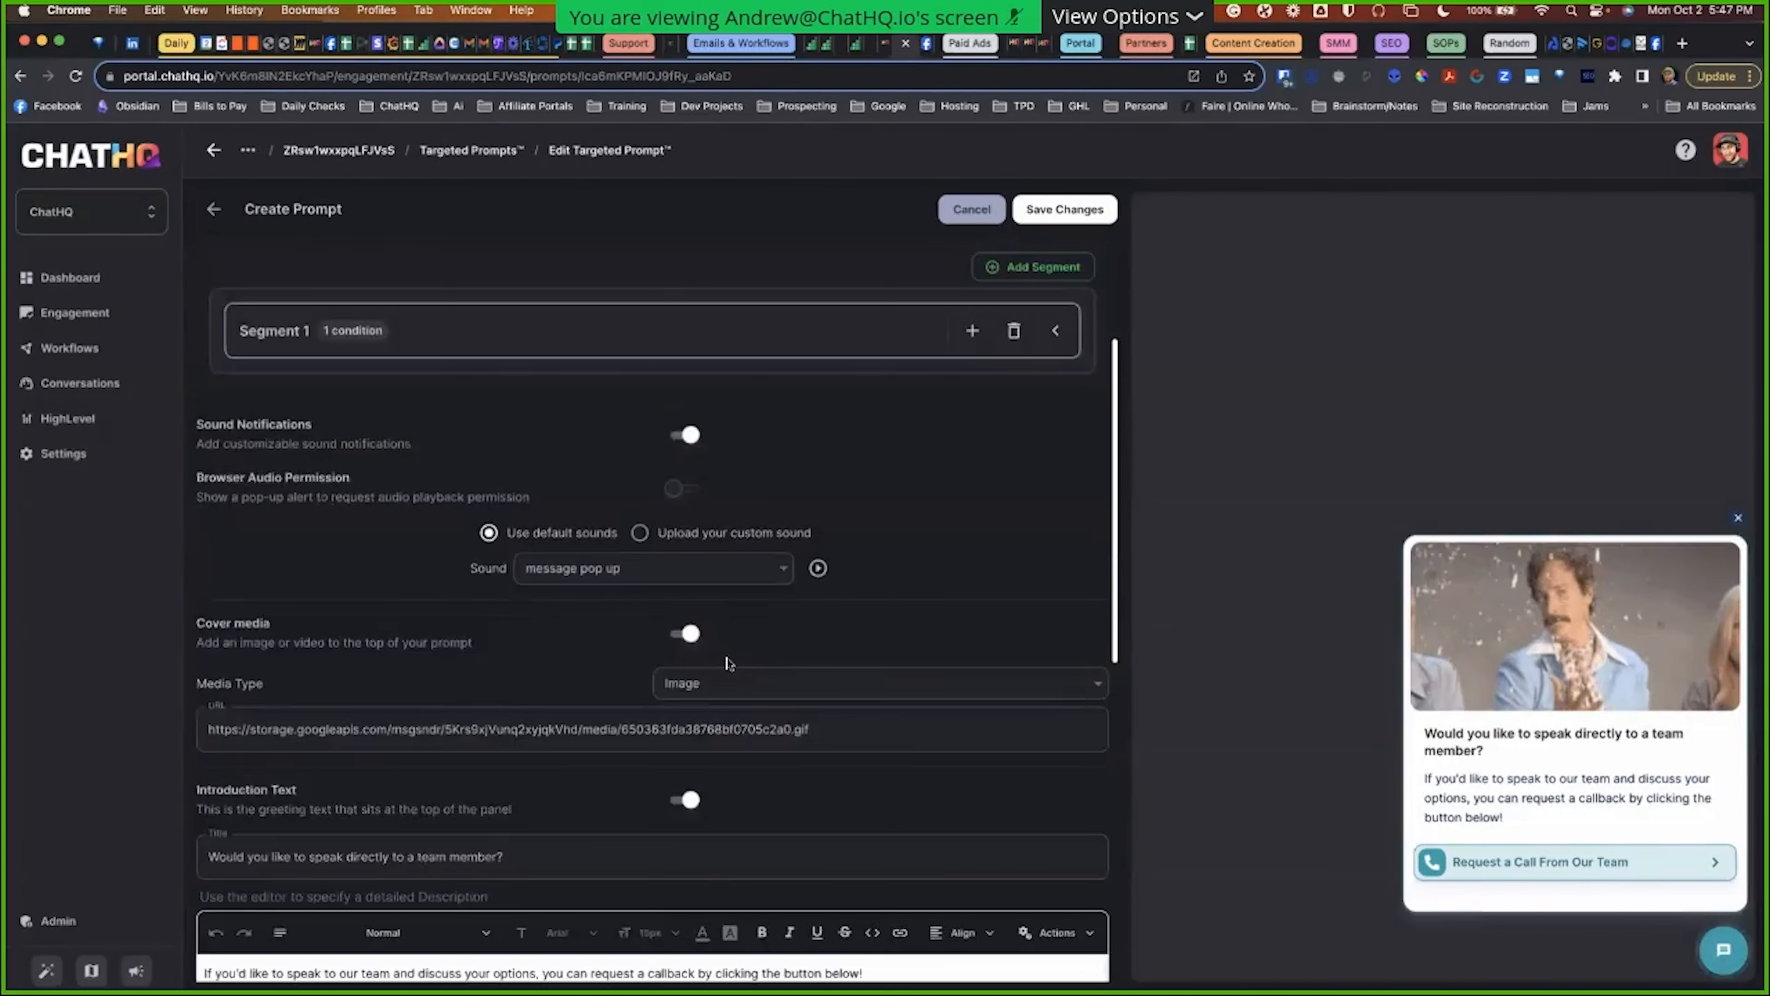
left_click(724, 692)
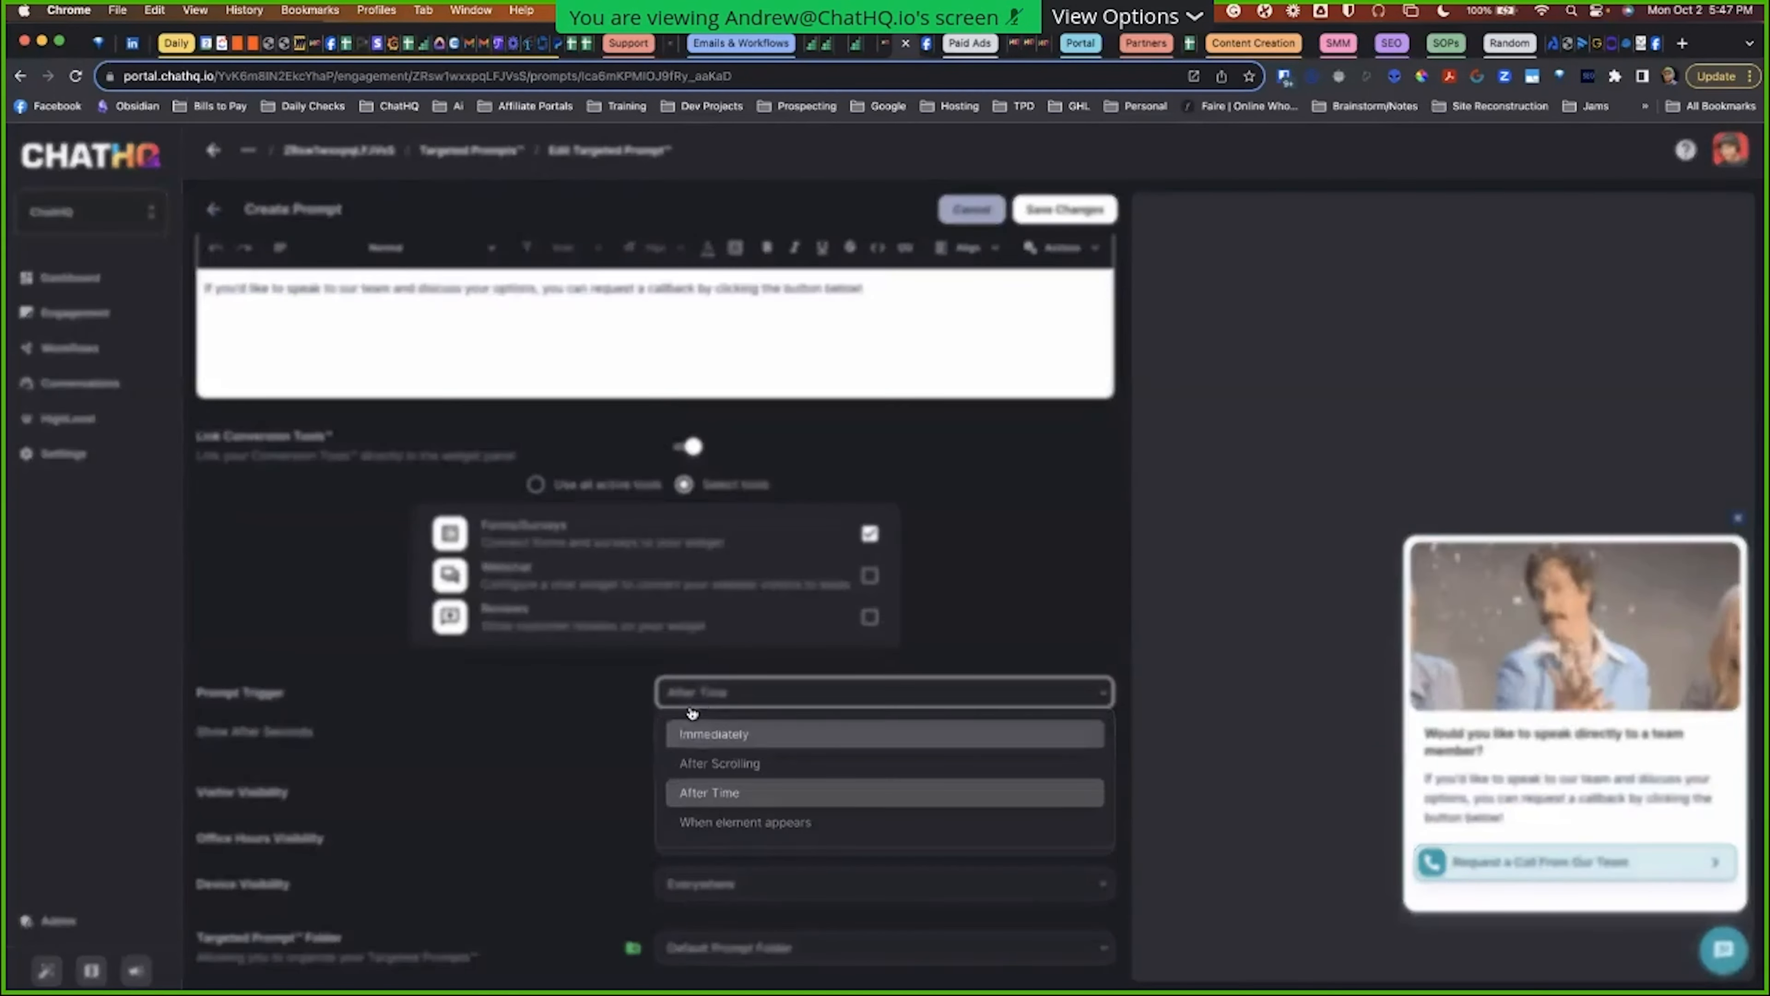
left_click(707, 765)
left_click(764, 734)
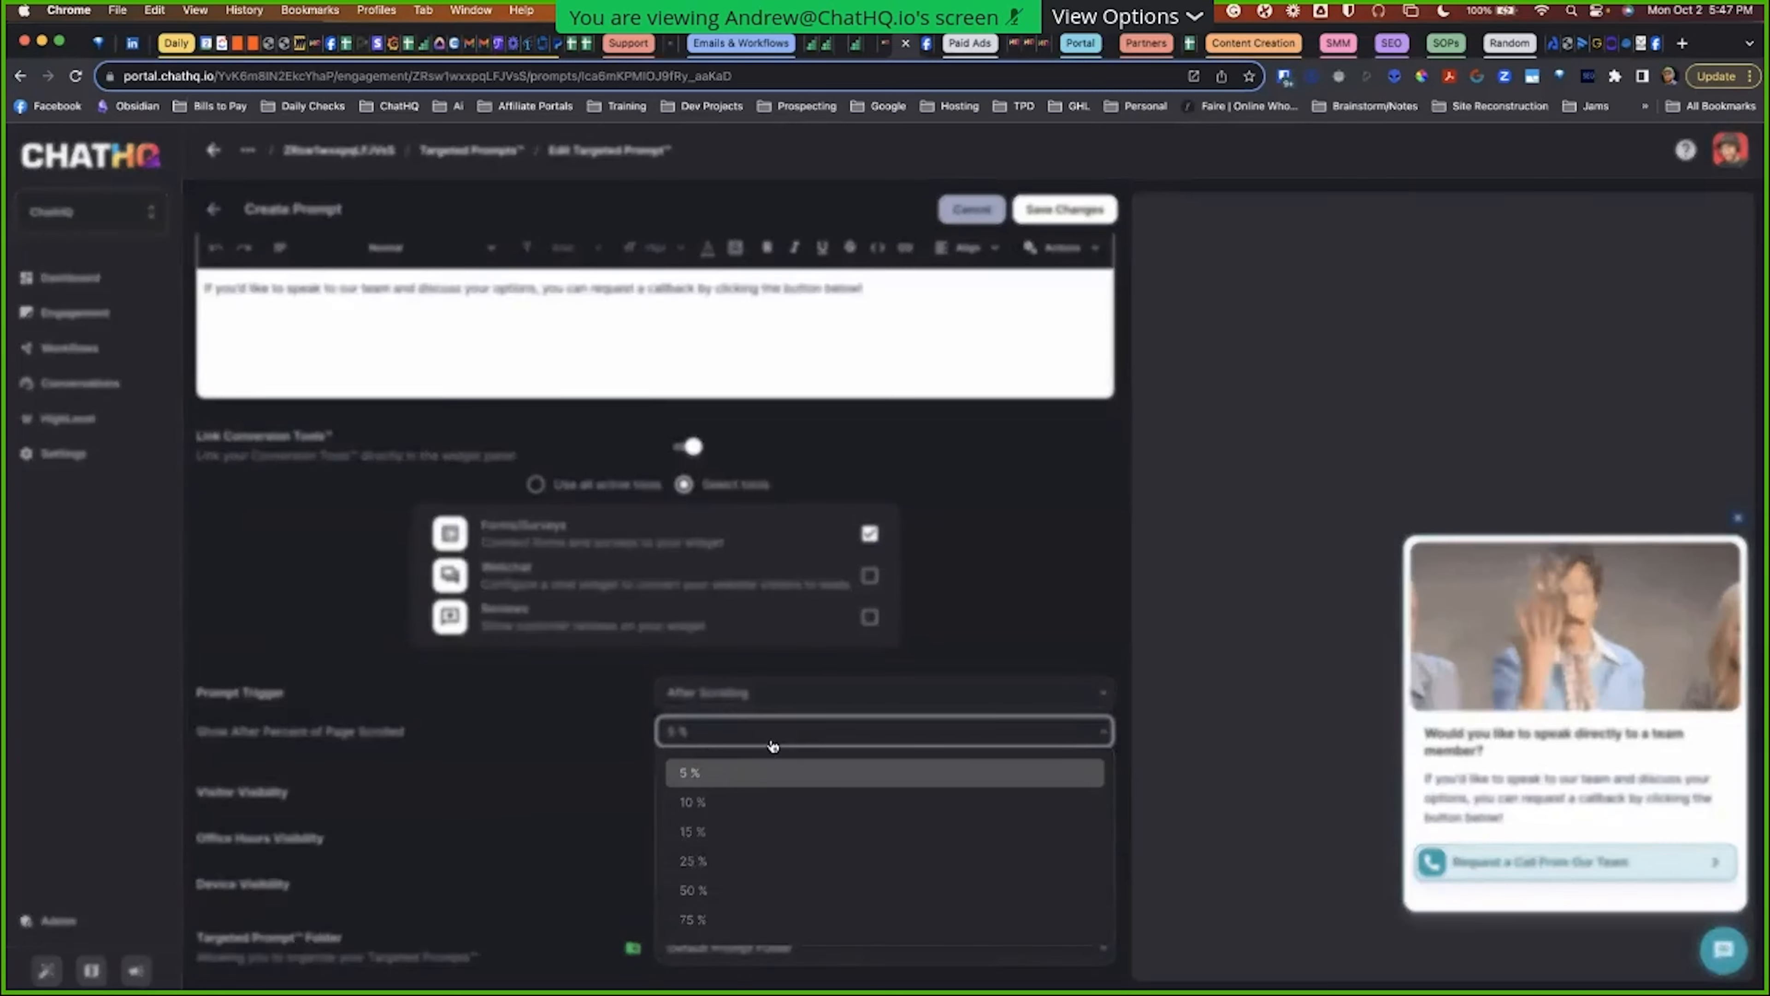
left_click(746, 851)
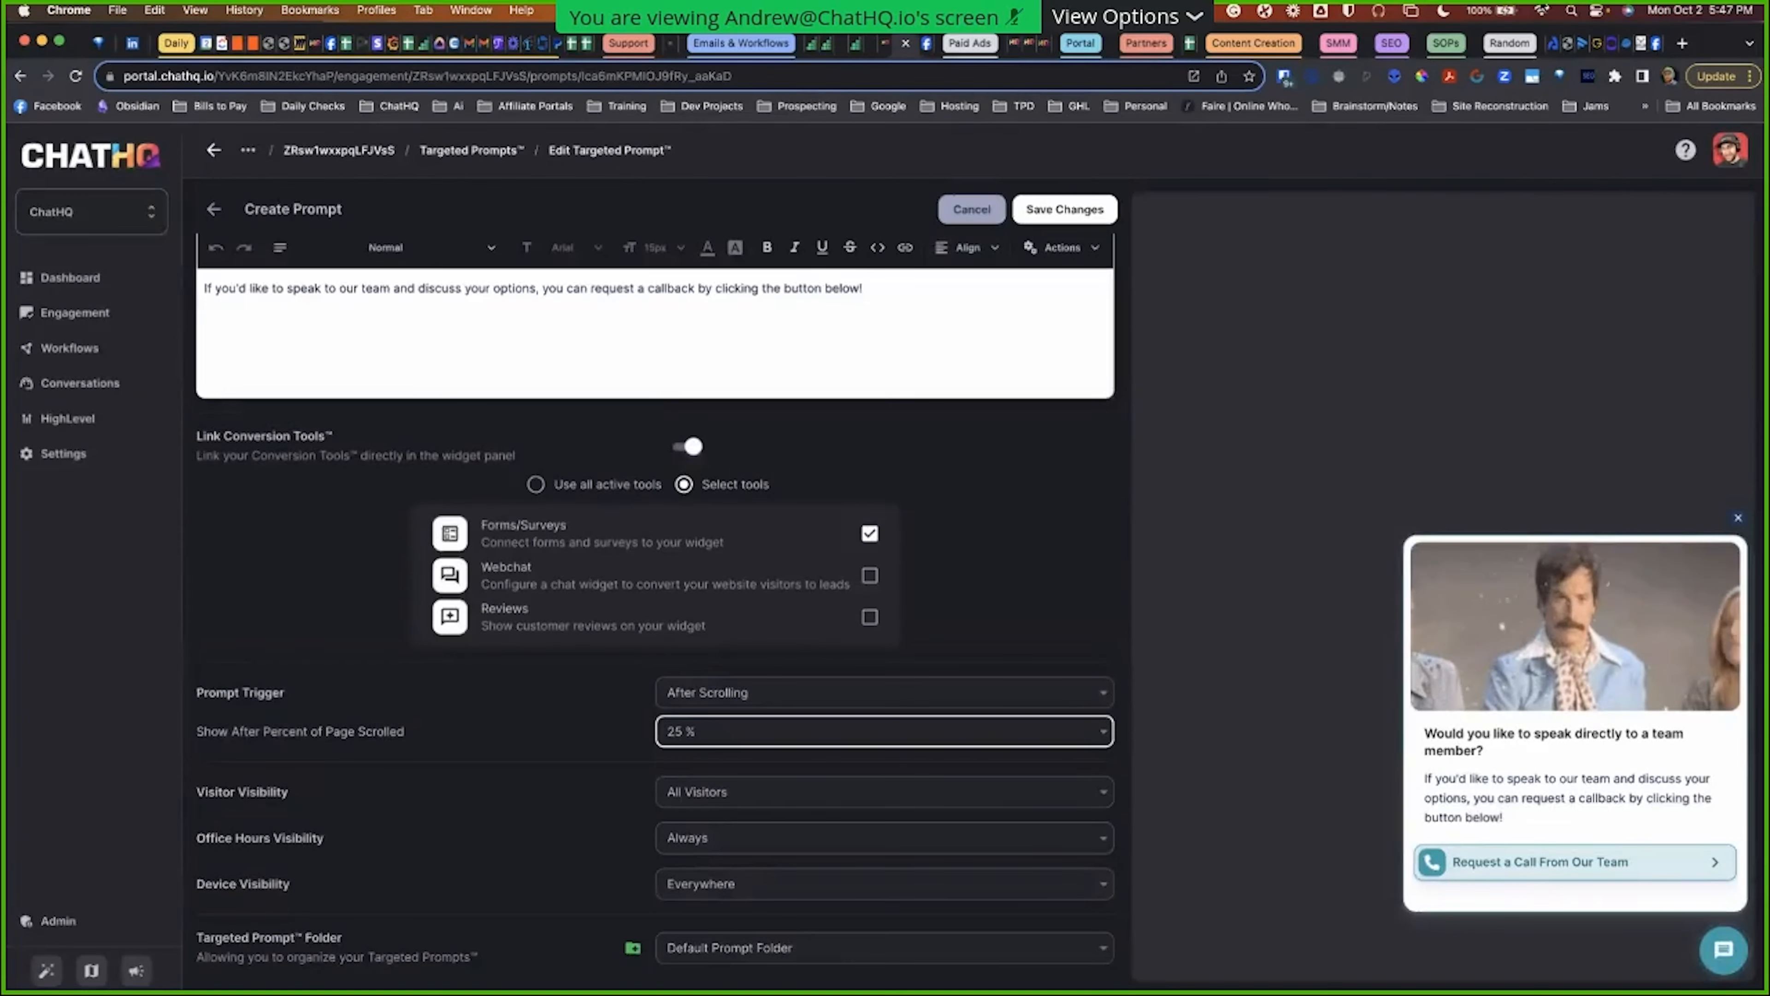
left_click(1068, 202)
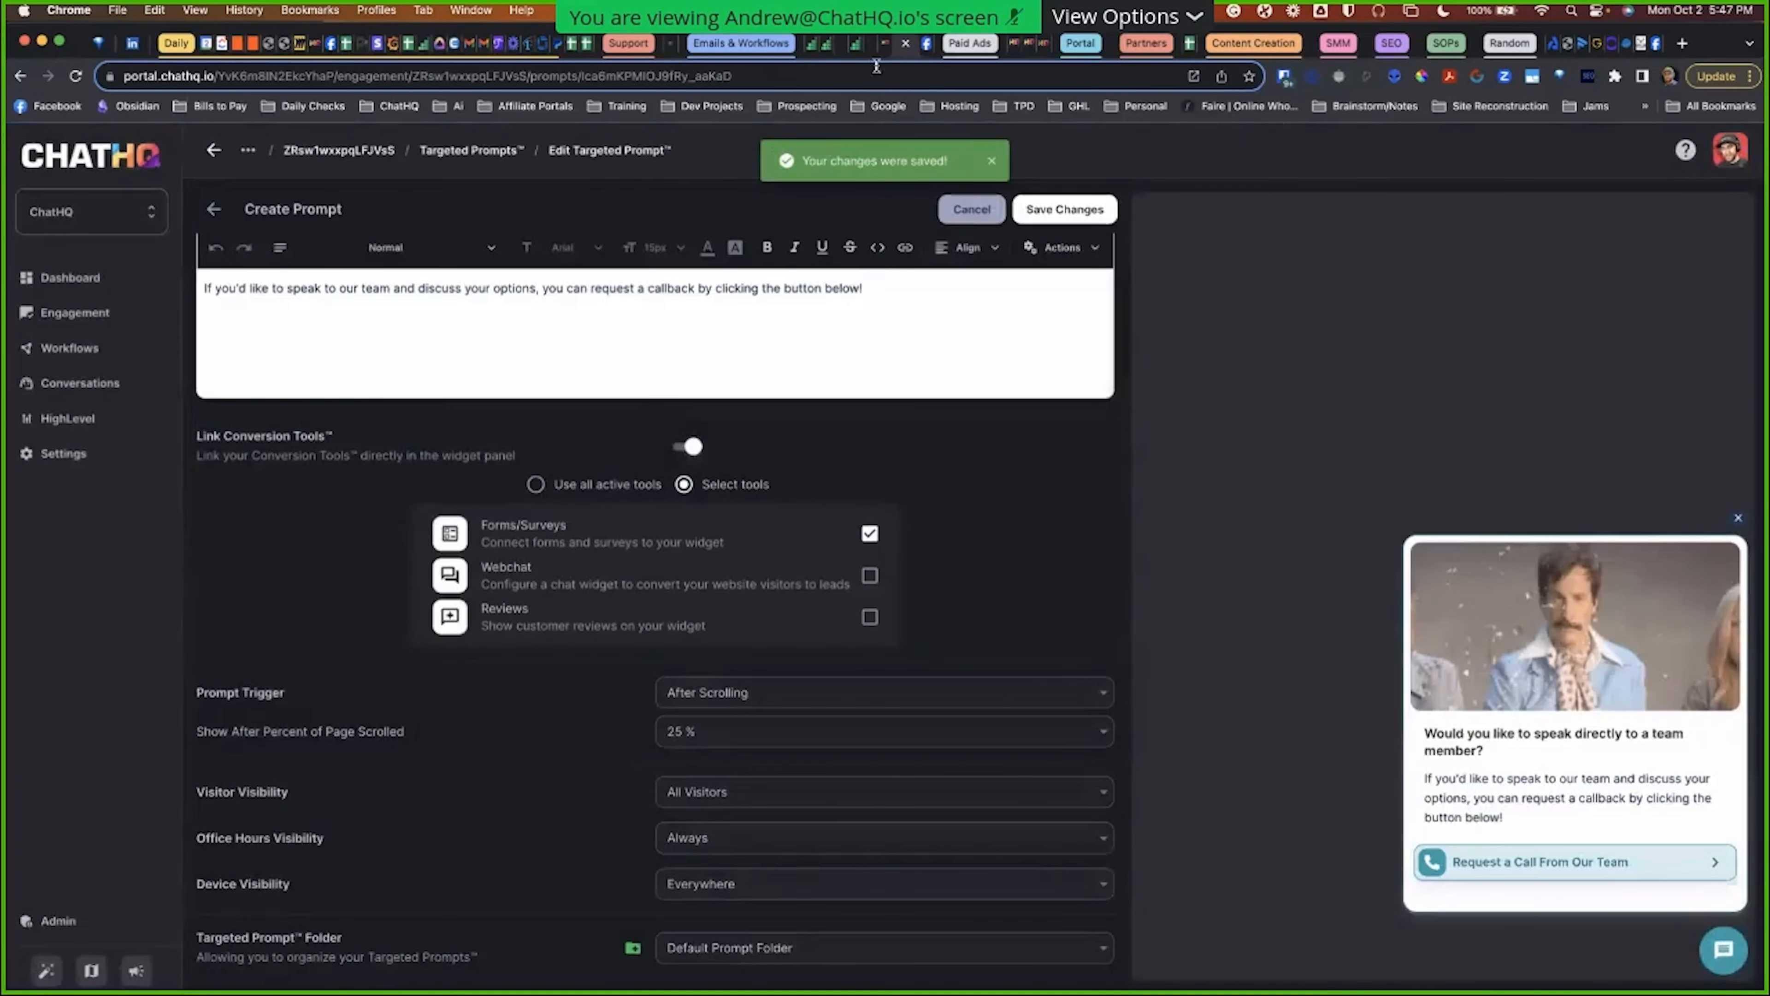
Step: Reload the staging home page, dismiss the centered modal and scroll down the page to test the scroll-triggered popover
left_click(863, 46)
key("super+r")
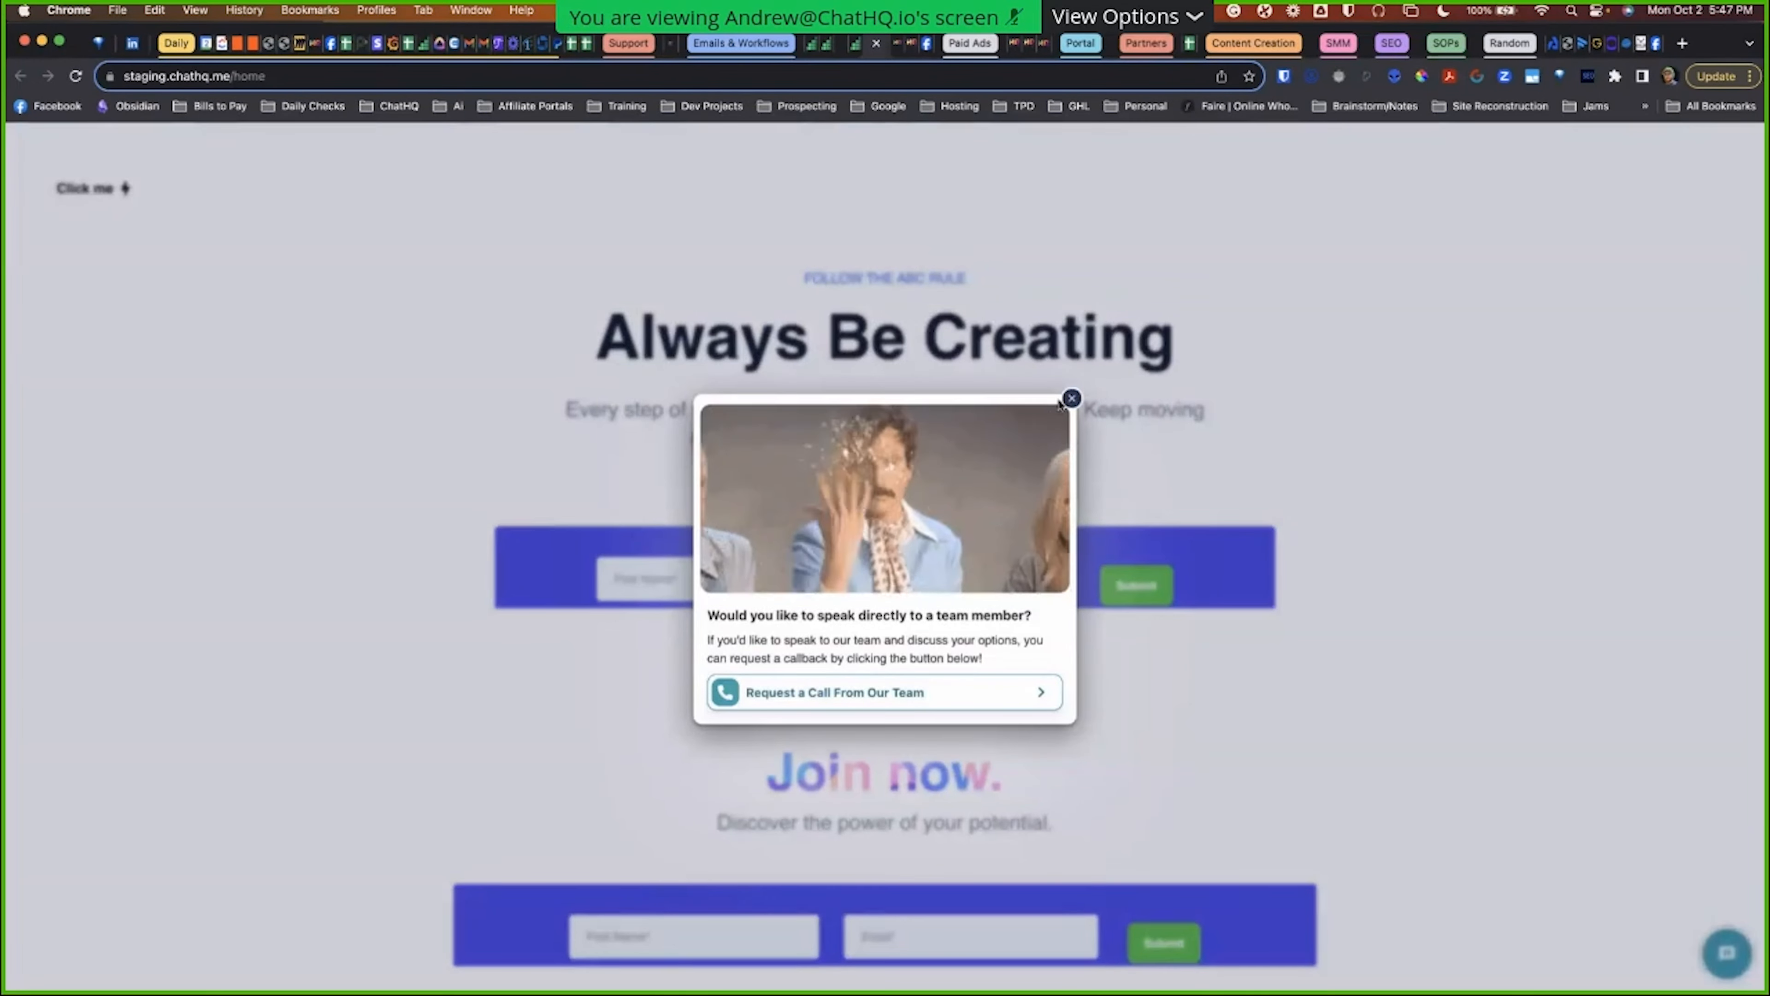
left_click(1130, 612)
scroll(1063, 447, "down", 5)
scroll(1063, 446, "down", 15)
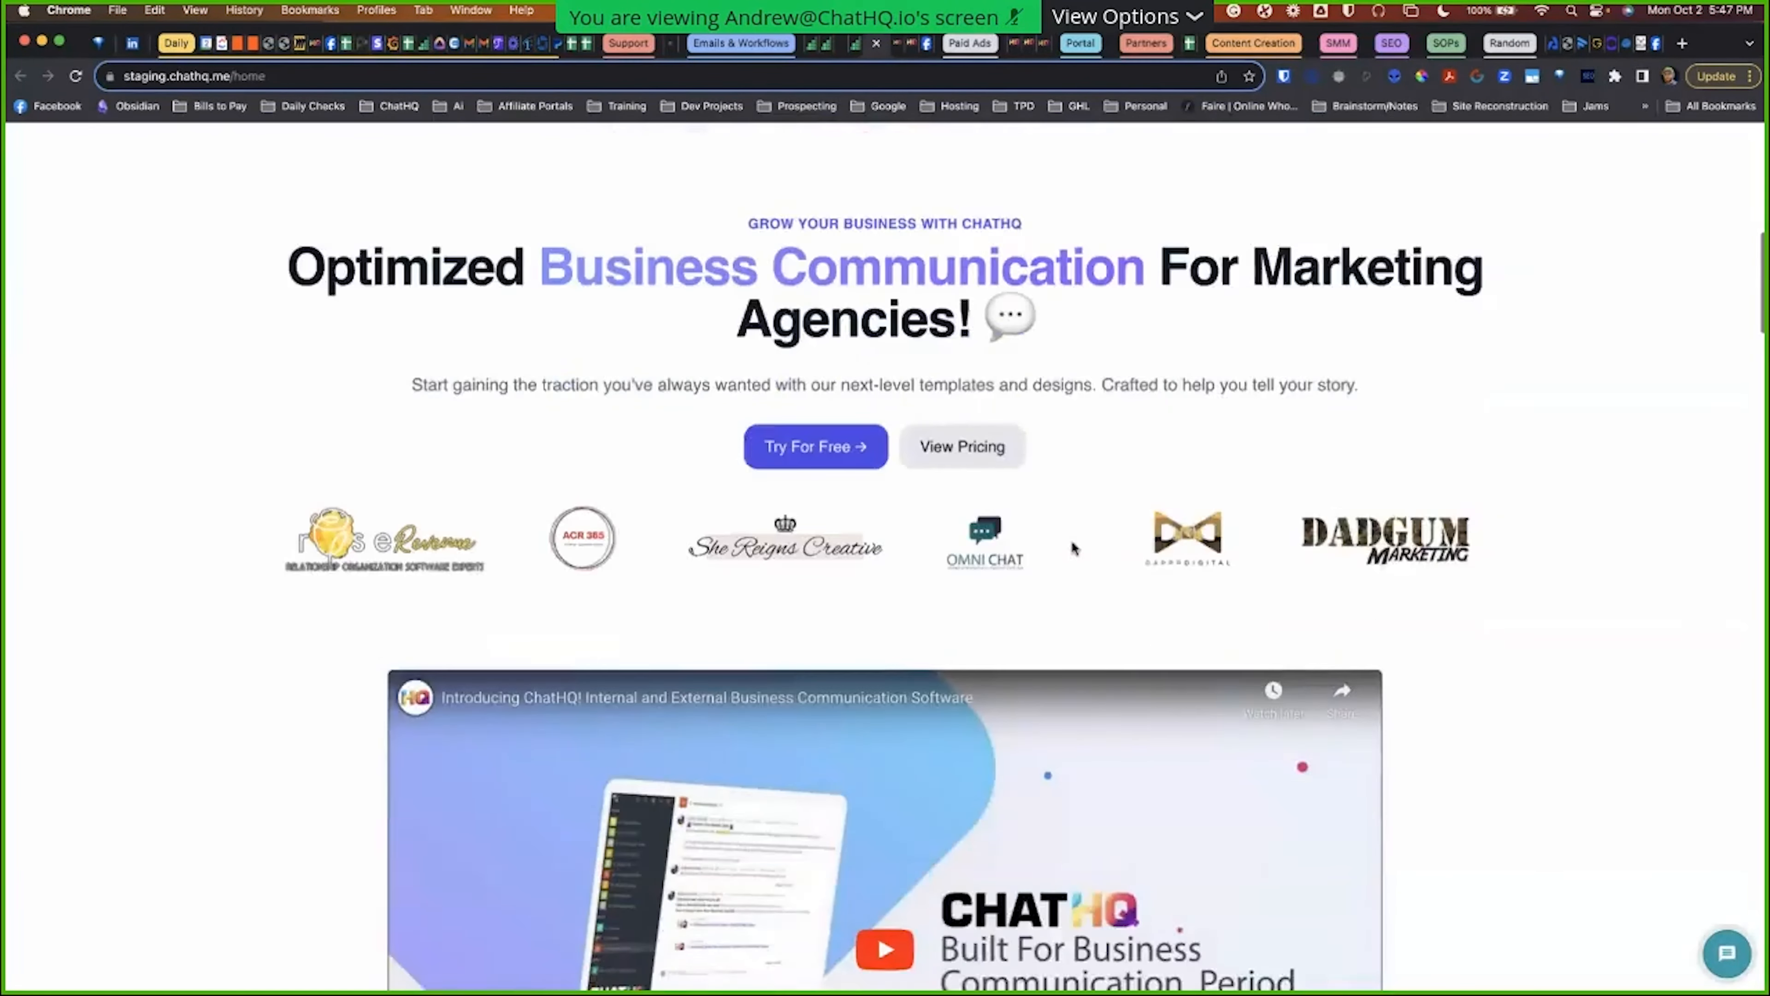
scroll(1072, 547, "down", 7)
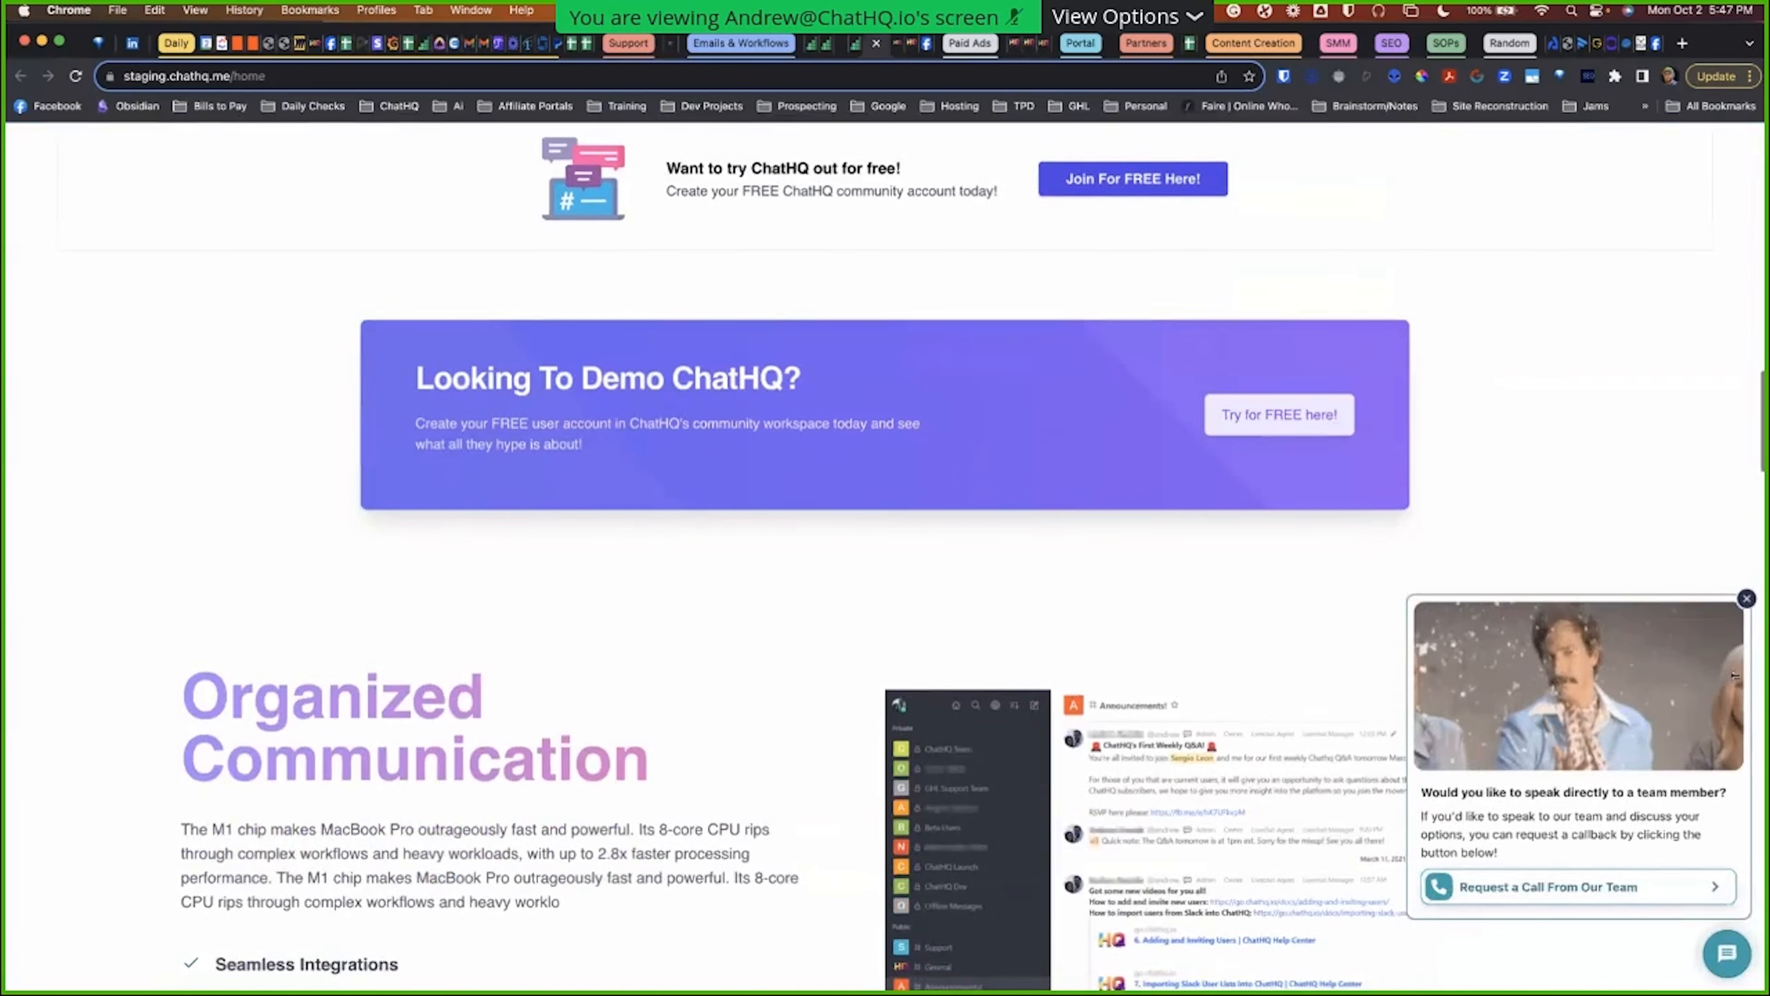